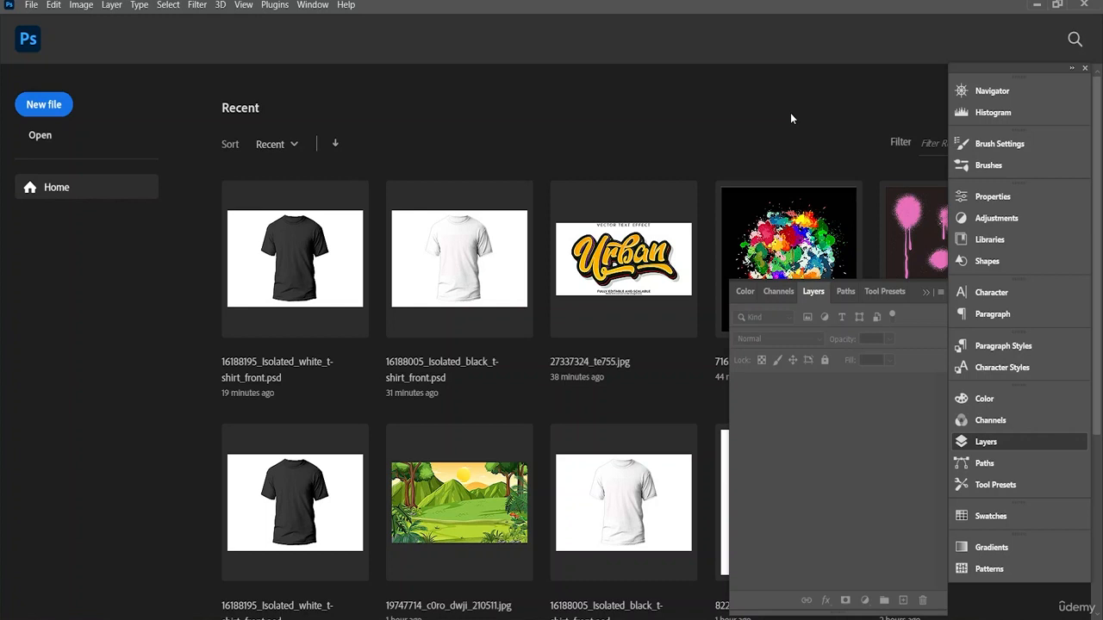
# Step: Create a new document from the custom 6 x 9 in, 300 ppi preset in RGB with a white background
pyautogui.click(50, 105)
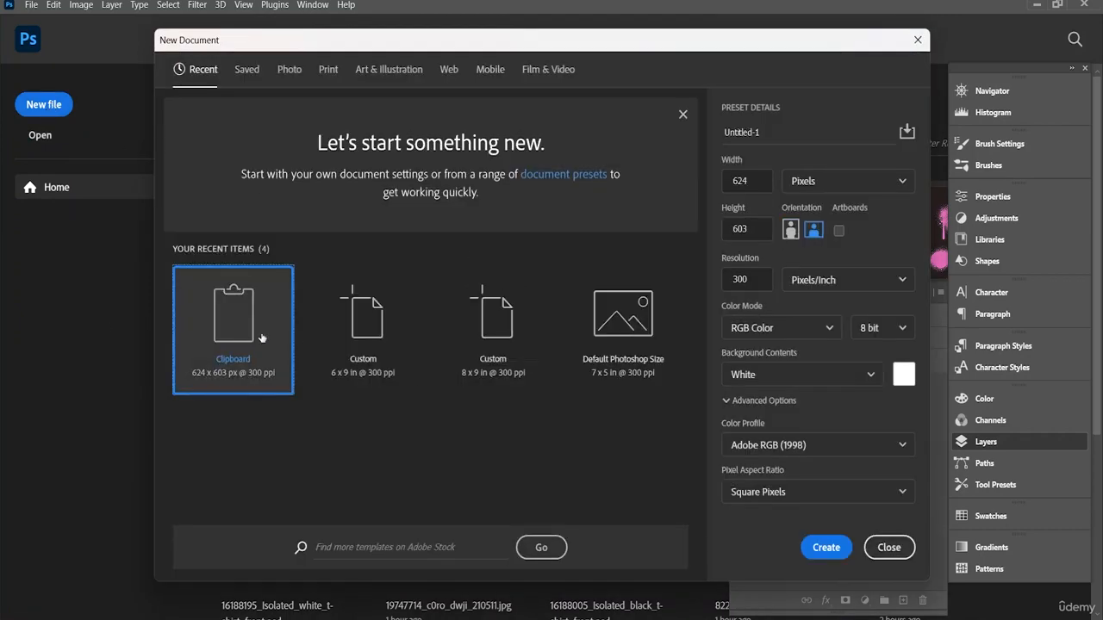
pyautogui.click(377, 353)
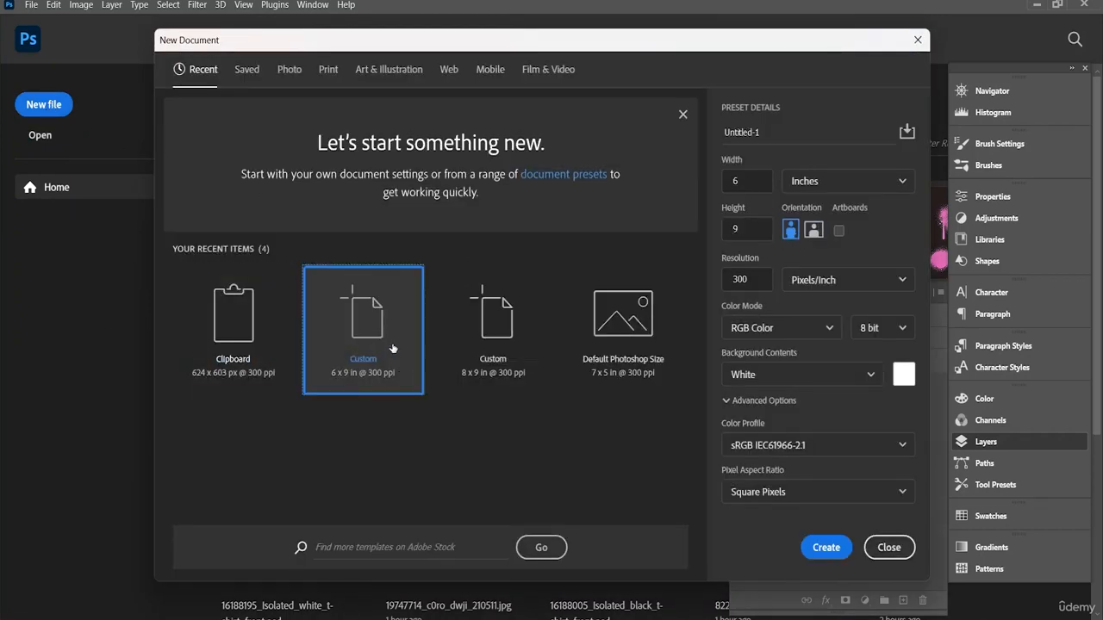
pyautogui.click(825, 549)
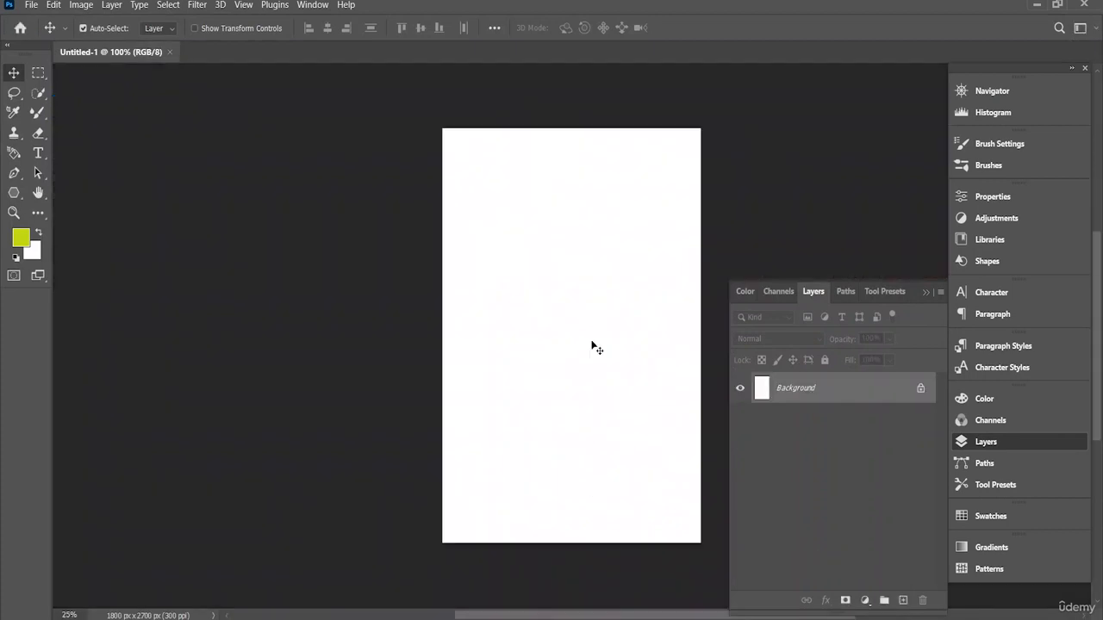
pyautogui.scroll(1, 592, 345)
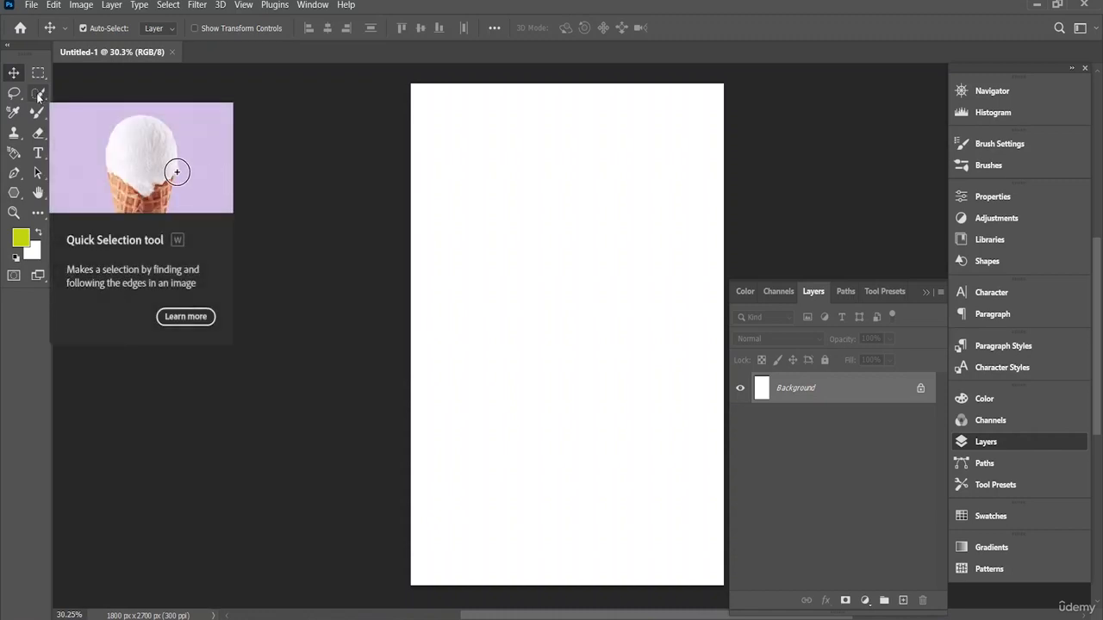
# Step: Open the cherry blossom image 31194646_7691990 from the PS folder on the Desktop
pyautogui.click(31, 5)
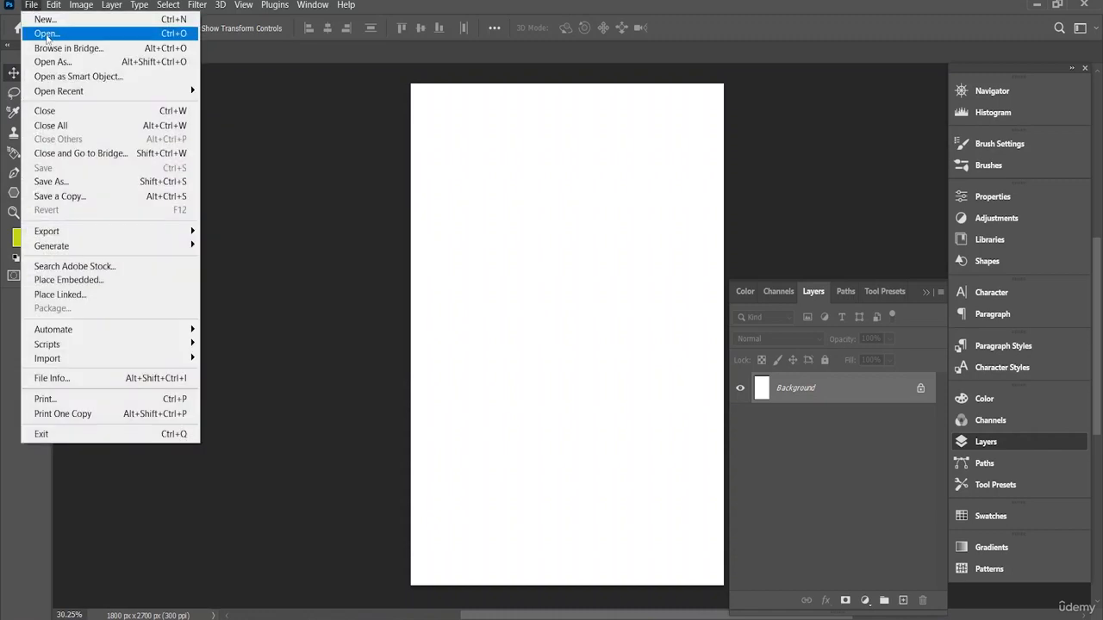
pyautogui.click(47, 34)
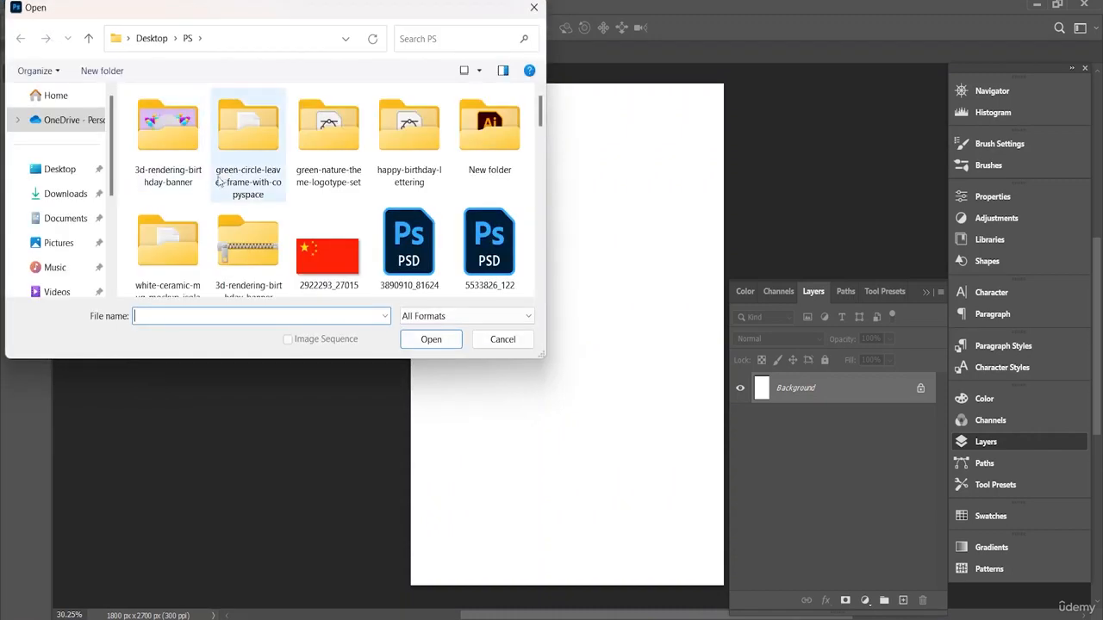
pyautogui.scroll(-10, 220, 181)
pyautogui.scroll(-5, 227, 185)
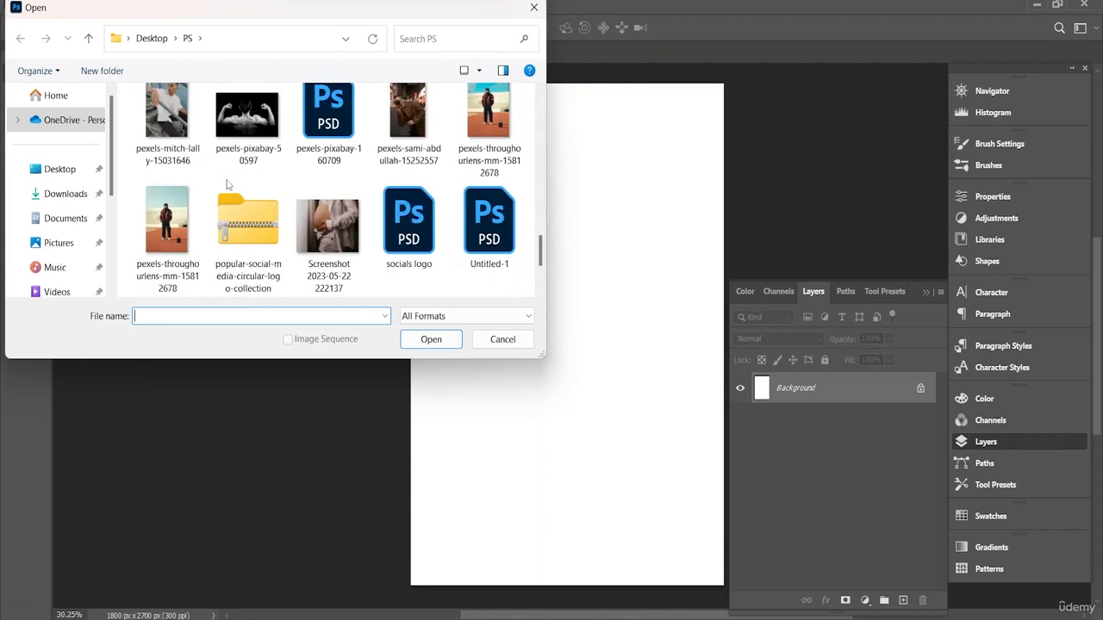
pyautogui.scroll(-2, 228, 185)
pyautogui.scroll(6, 227, 184)
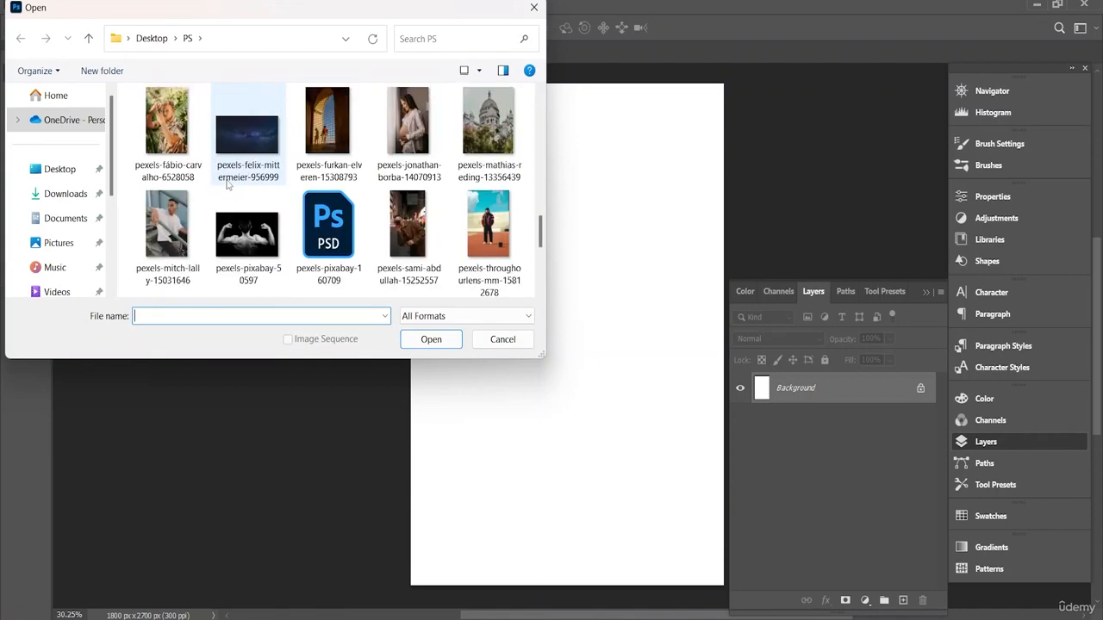
pyautogui.scroll(1, 228, 184)
pyautogui.scroll(2, 228, 184)
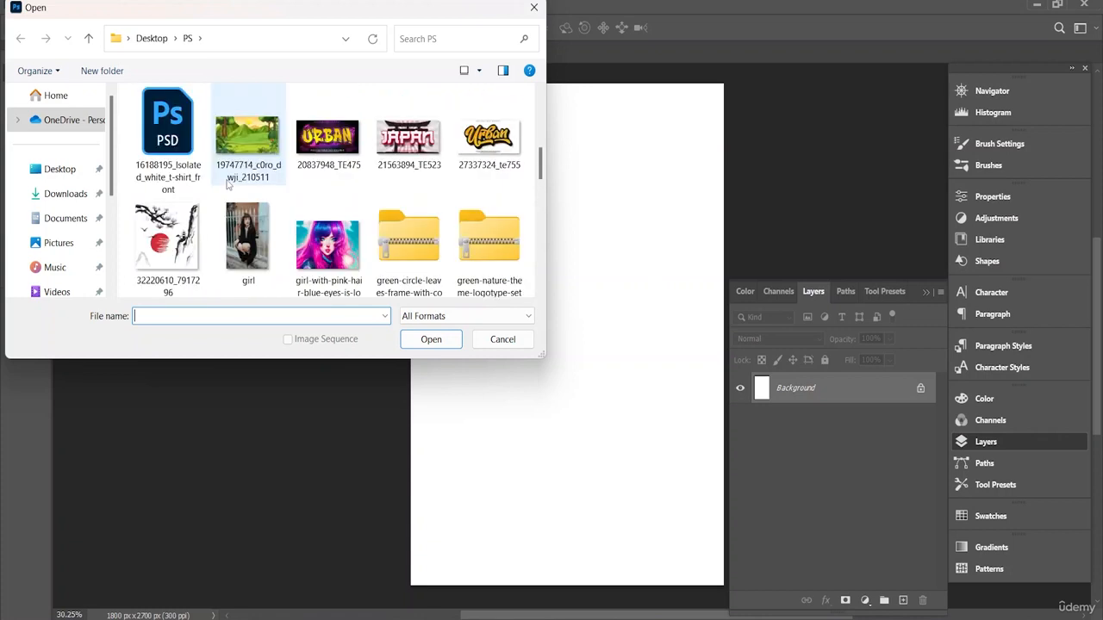
pyautogui.scroll(1, 228, 184)
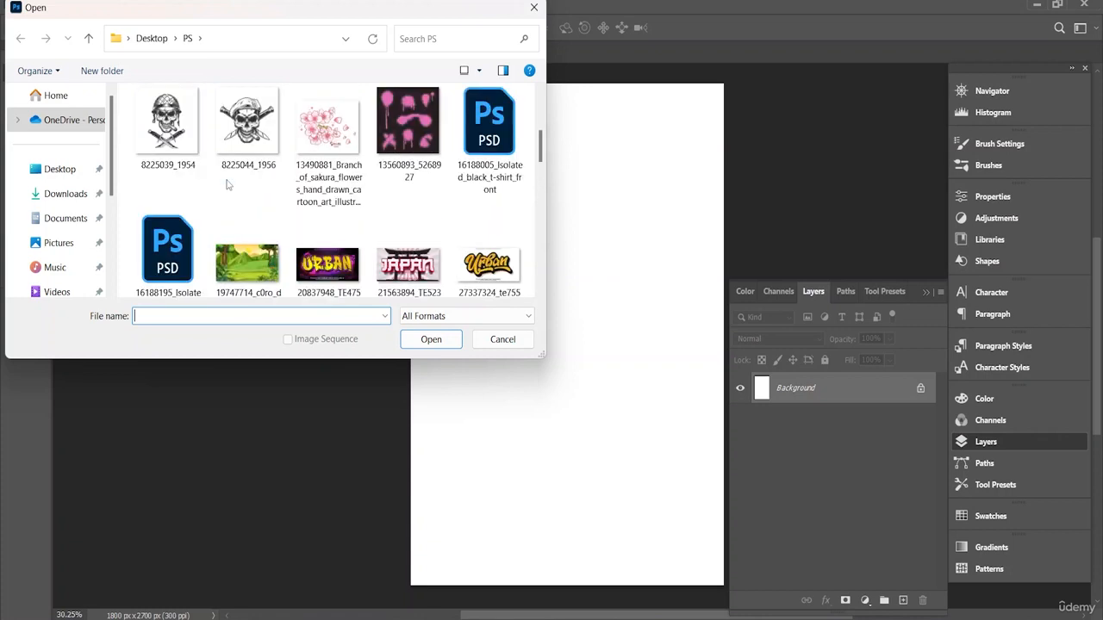
pyautogui.scroll(1, 228, 185)
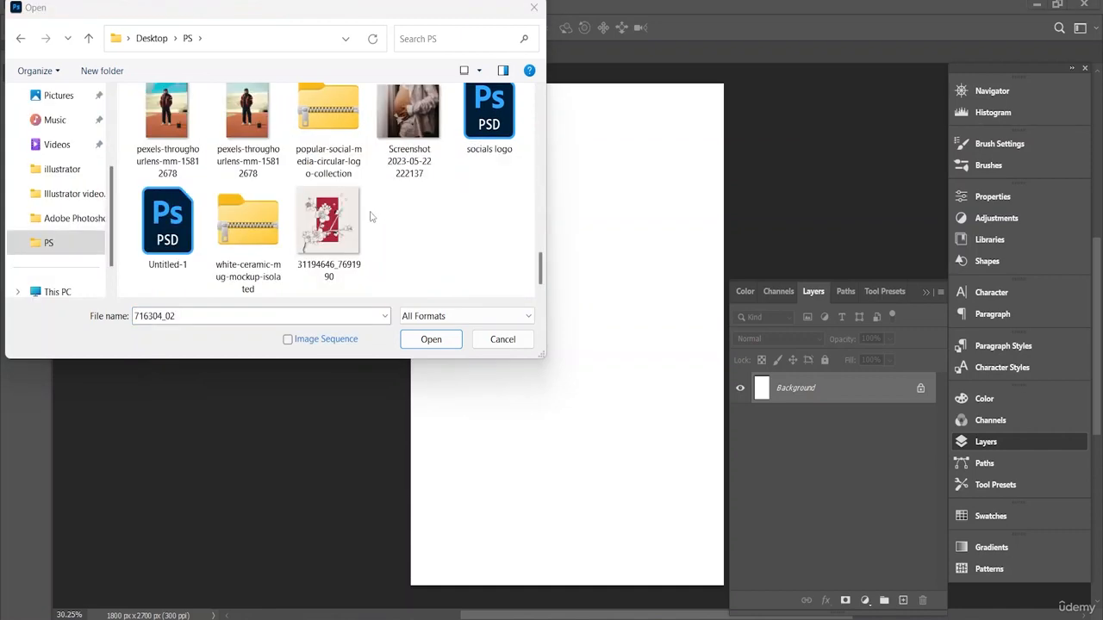
pyautogui.click(329, 226)
pyautogui.click(426, 342)
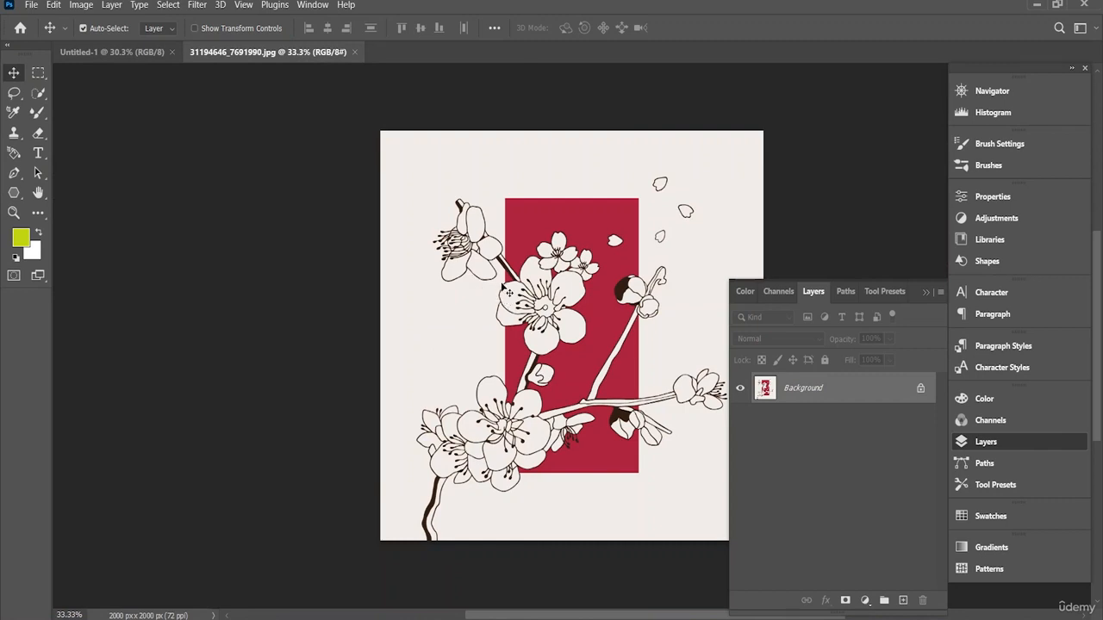
pyautogui.click(121, 51)
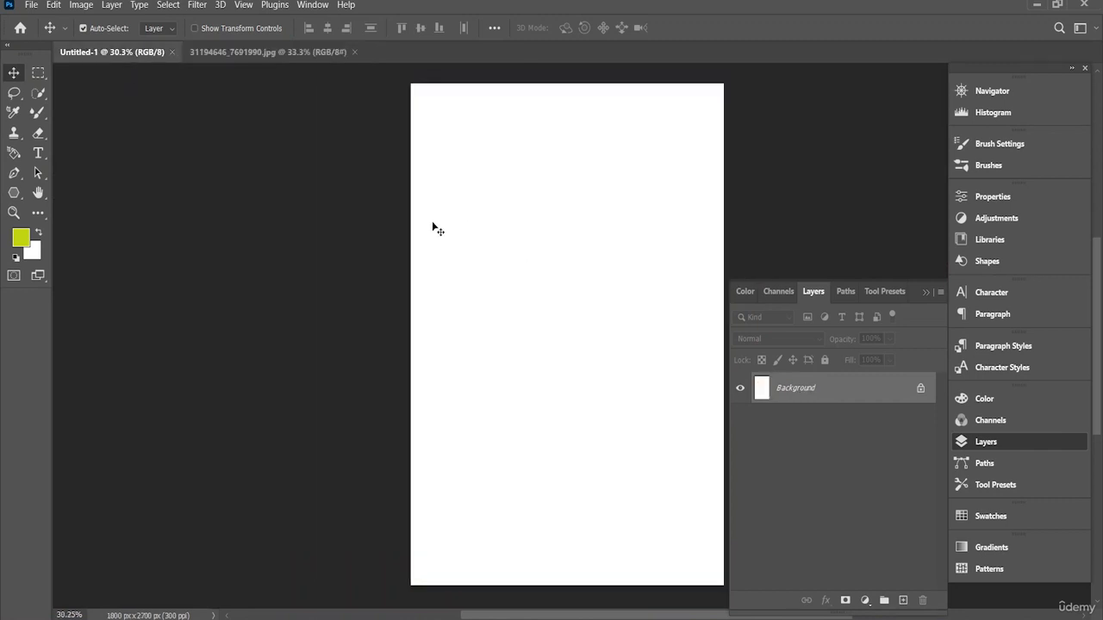
pyautogui.click(250, 52)
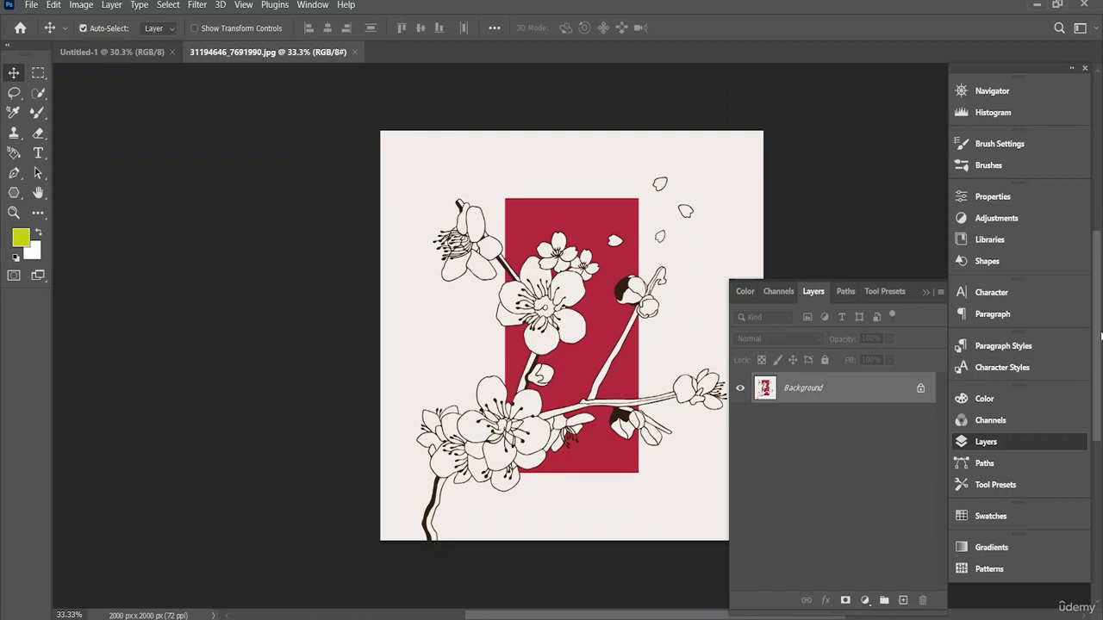
pyautogui.rightClick(883, 394)
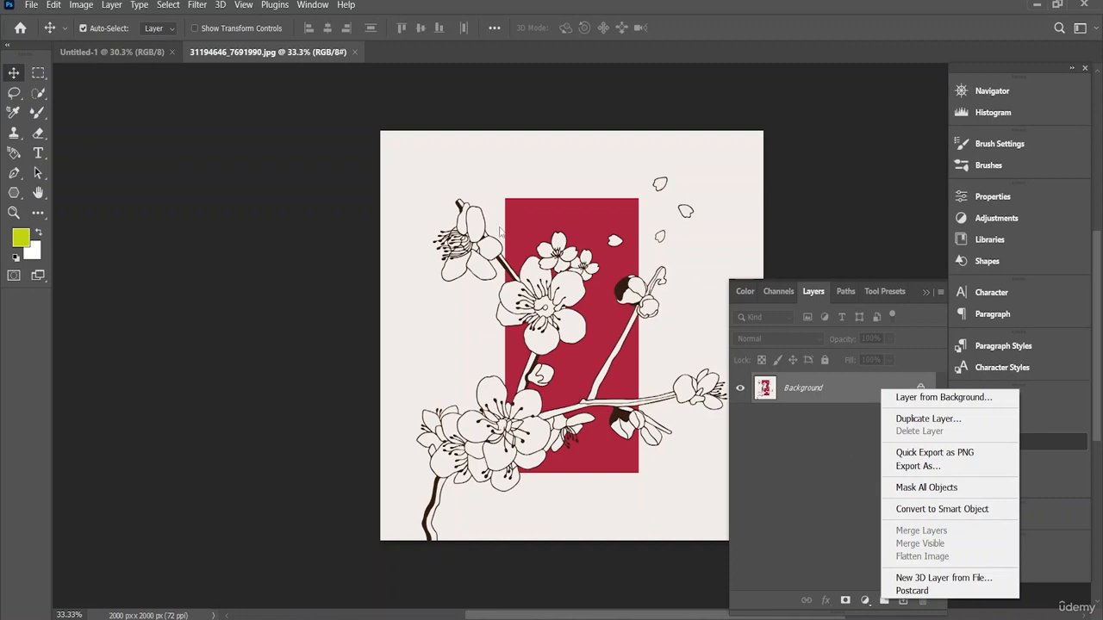
pyautogui.click(145, 54)
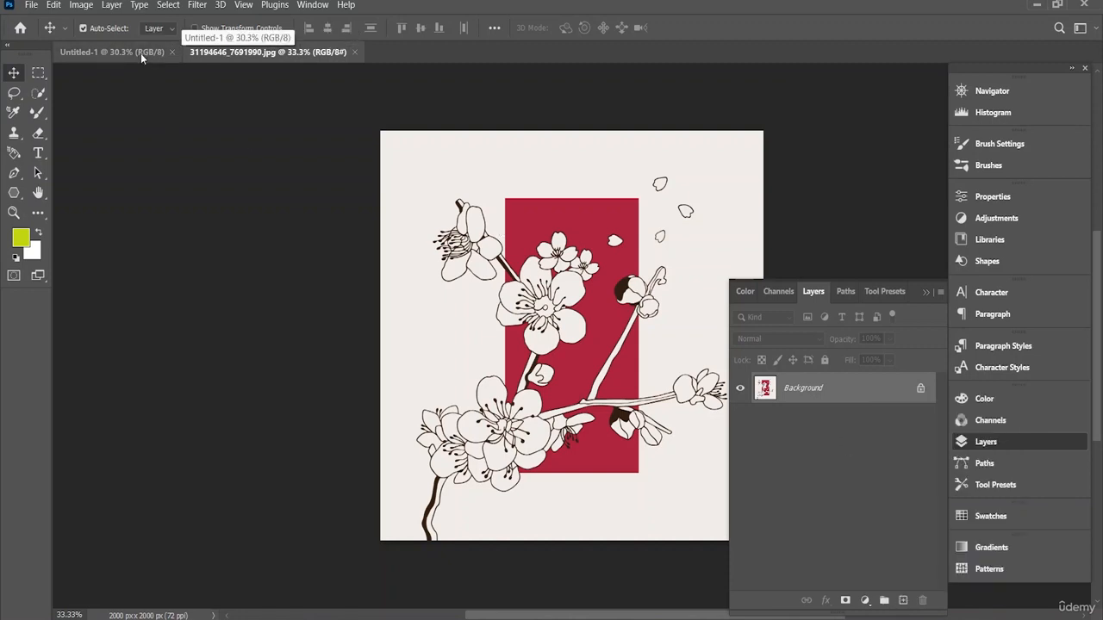
# Step: In the blank Untitled-1 document, draw a yellow-green filled rectangle about 1270 by 1902 px
pyautogui.click(141, 52)
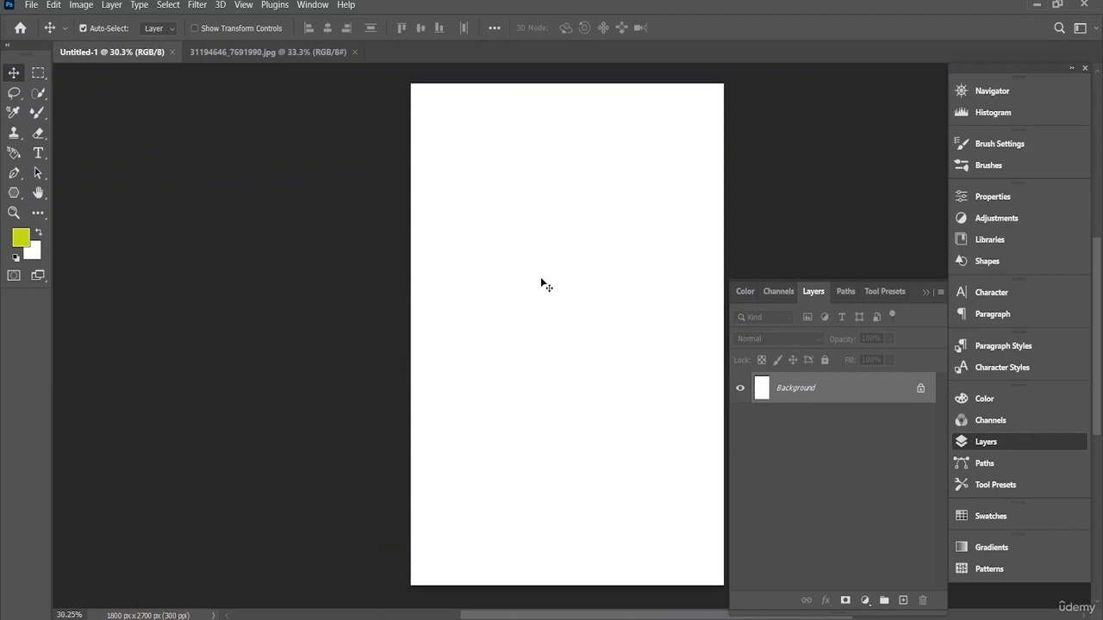
pyautogui.click(11, 196)
pyautogui.click(77, 192)
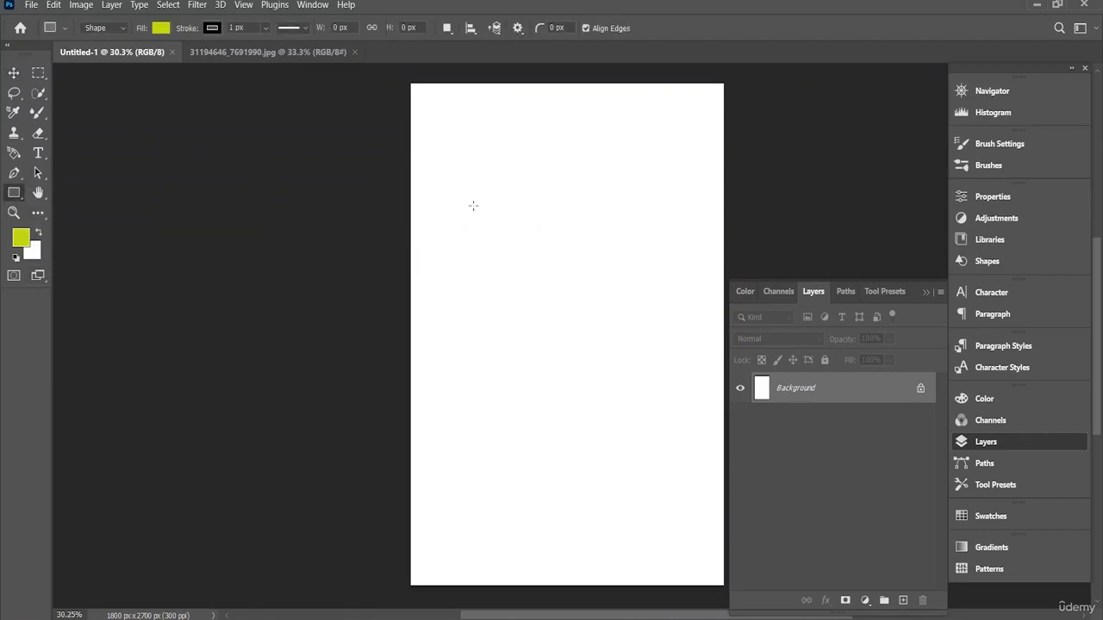
pyautogui.moveTo(474, 178); pyautogui.dragTo(694, 531)
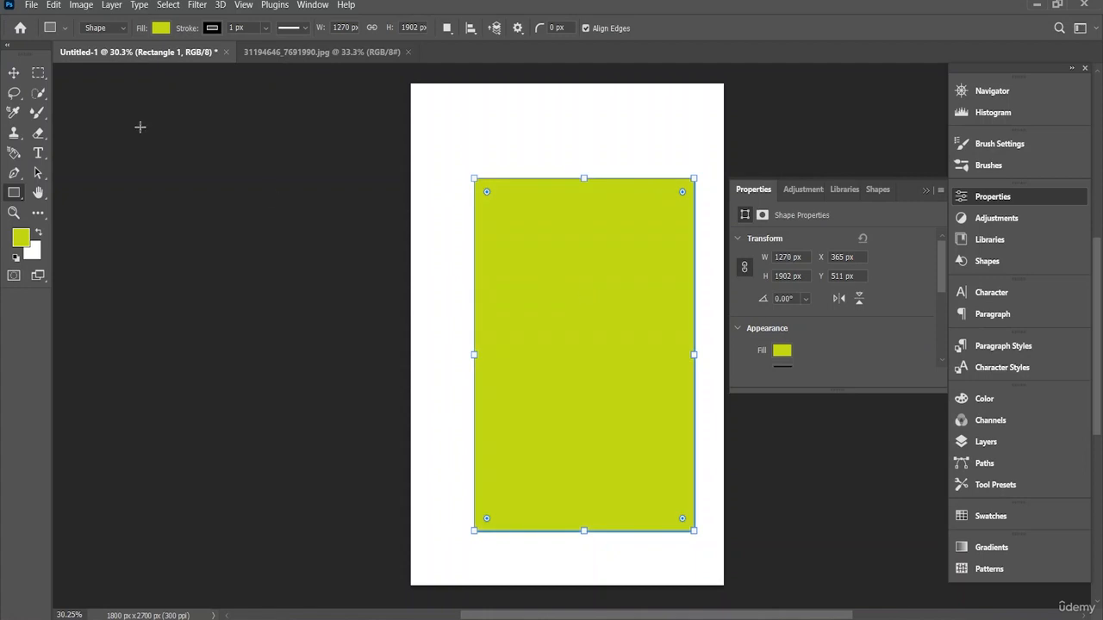
# Step: Move the rectangle slightly up and left to about the middle of the page and deselect it
pyautogui.press('v')
pyautogui.moveTo(575, 354); pyautogui.dragTo(560, 333)
pyautogui.click(460, 162)
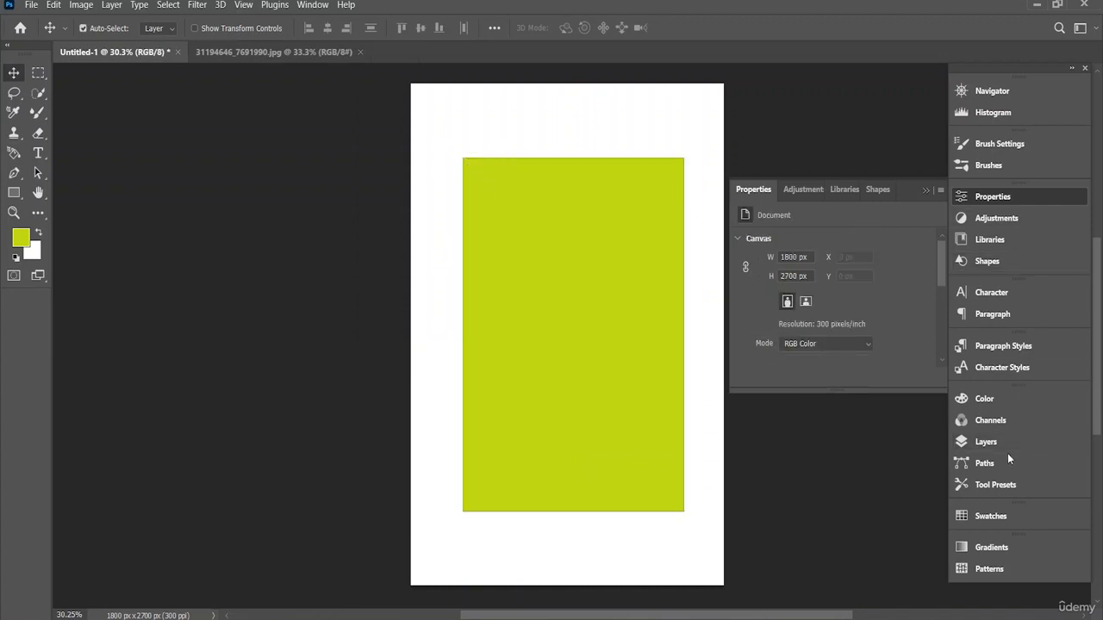
# Step: Try to enlarge the Rectangle 1 layer to about 111% and center it on the page
pyautogui.click(986, 442)
pyautogui.click(812, 390)
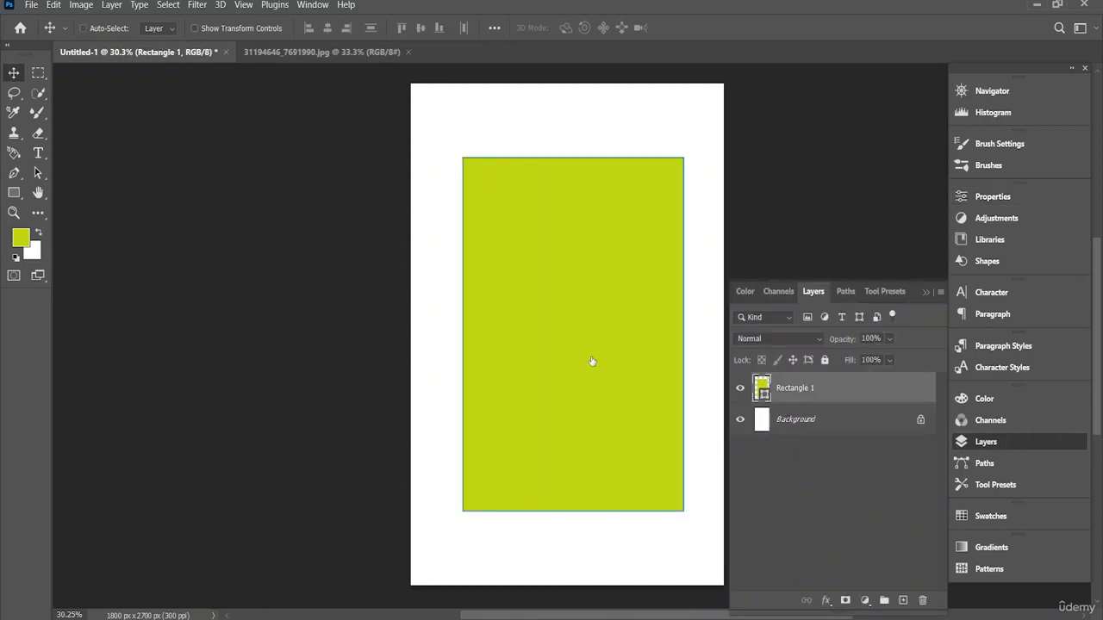
pyautogui.hotkey('ctrl', 't')
pyautogui.moveTo(457, 156); pyautogui.dragTo(438, 117)
pyautogui.moveTo(529, 266); pyautogui.dragTo(535, 308)
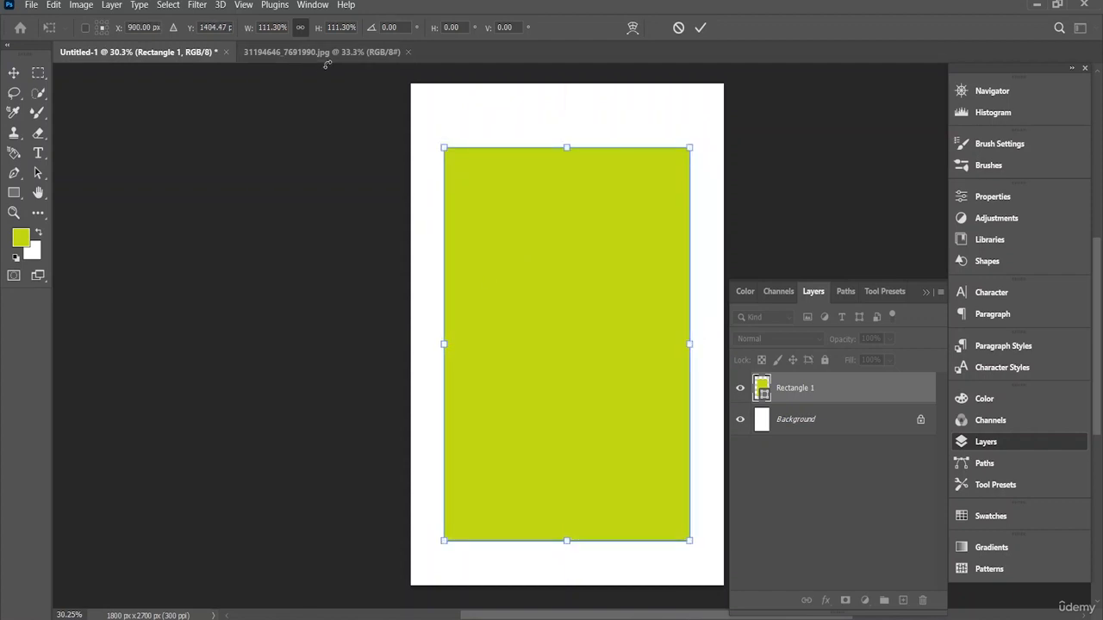
# Step: Convert the blossom image's background to a normal layer and place it over the rectangle in Untitled-1
pyautogui.click(330, 52)
pyautogui.click(552, 317)
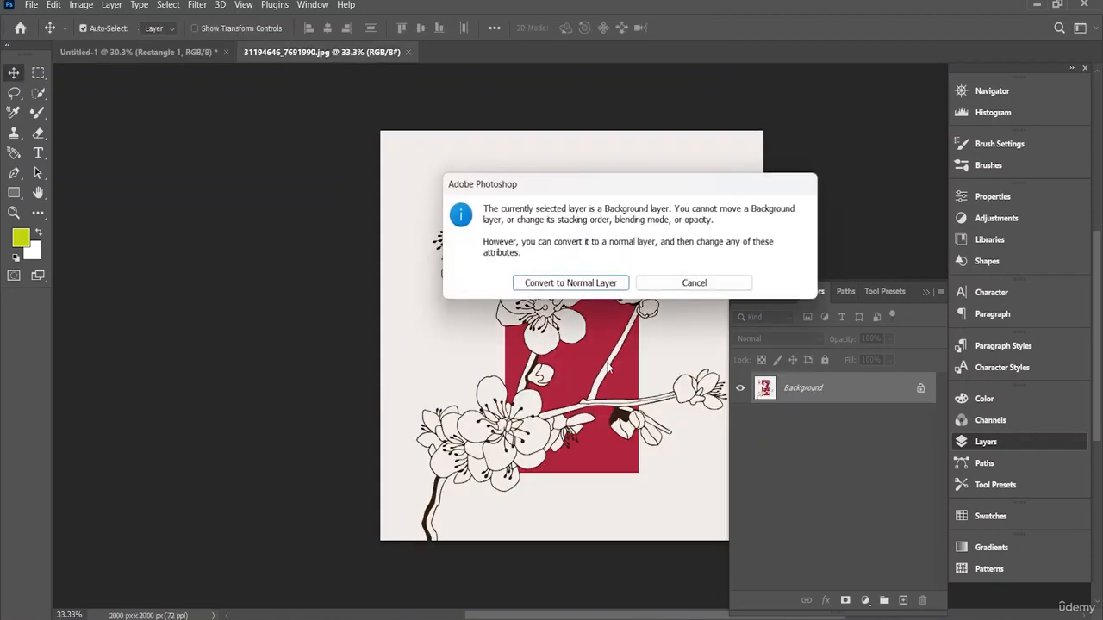
pyautogui.click(579, 284)
pyautogui.moveTo(595, 336); pyautogui.dragTo(553, 341)
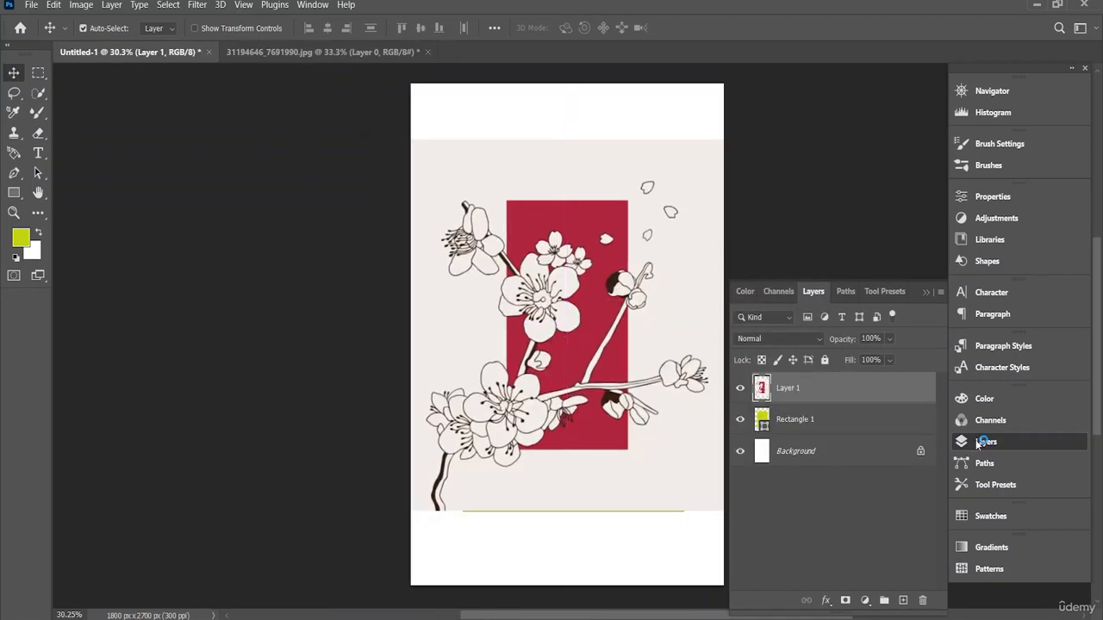
# Step: Clip the blossom image layer to the rectangle layer below with a clipping mask
pyautogui.rightClick(835, 390)
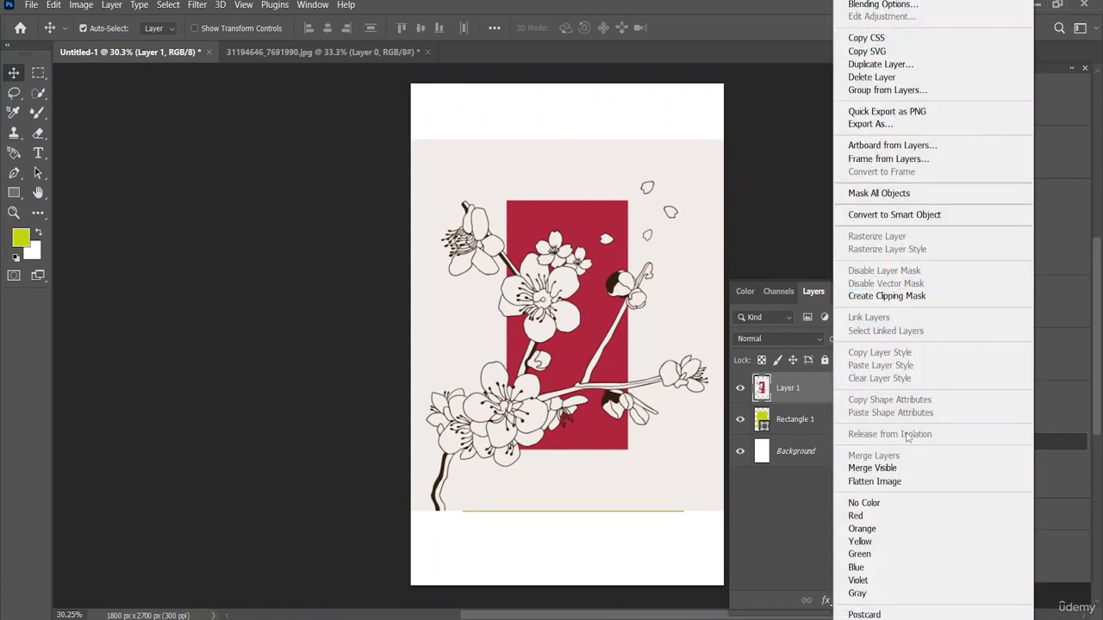
pyautogui.click(887, 296)
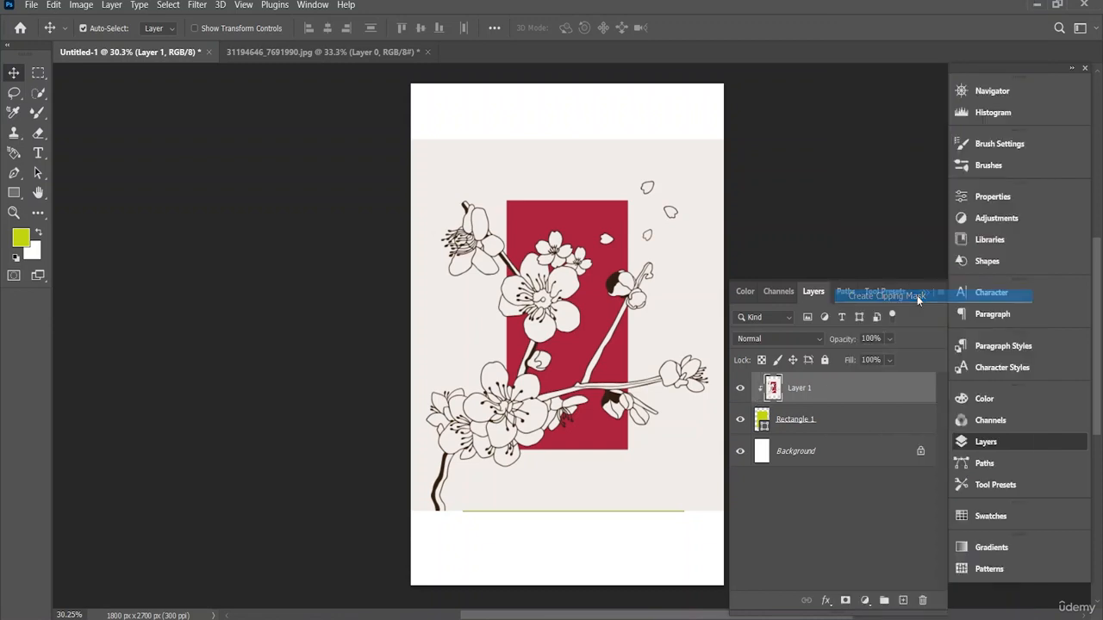
pyautogui.moveTo(589, 362); pyautogui.dragTo(594, 364)
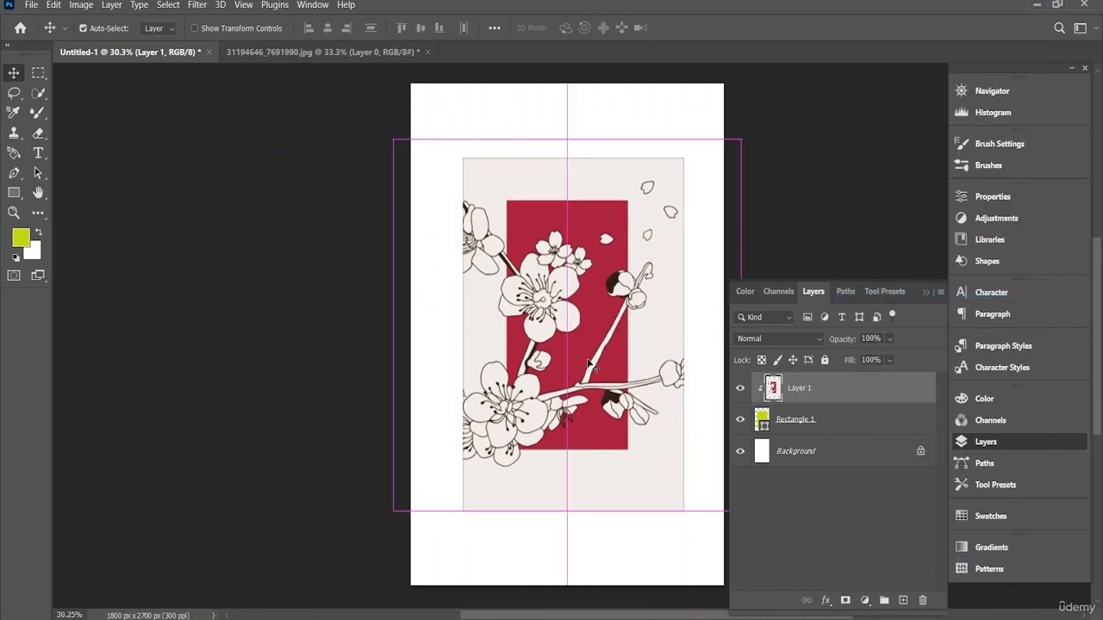
pyautogui.click(793, 419)
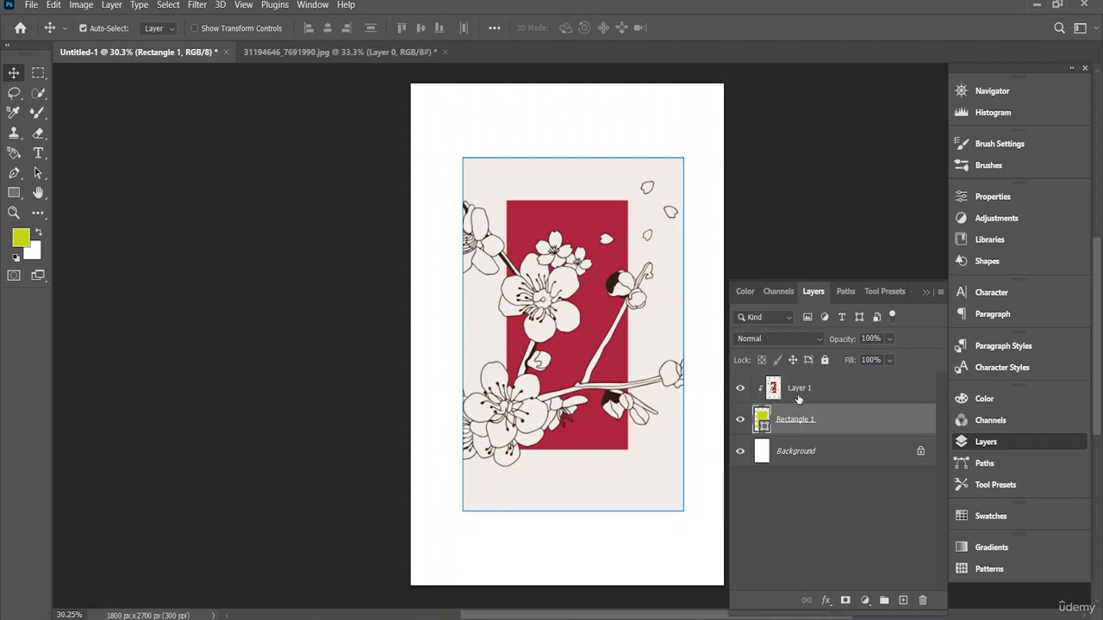
pyautogui.click(798, 397)
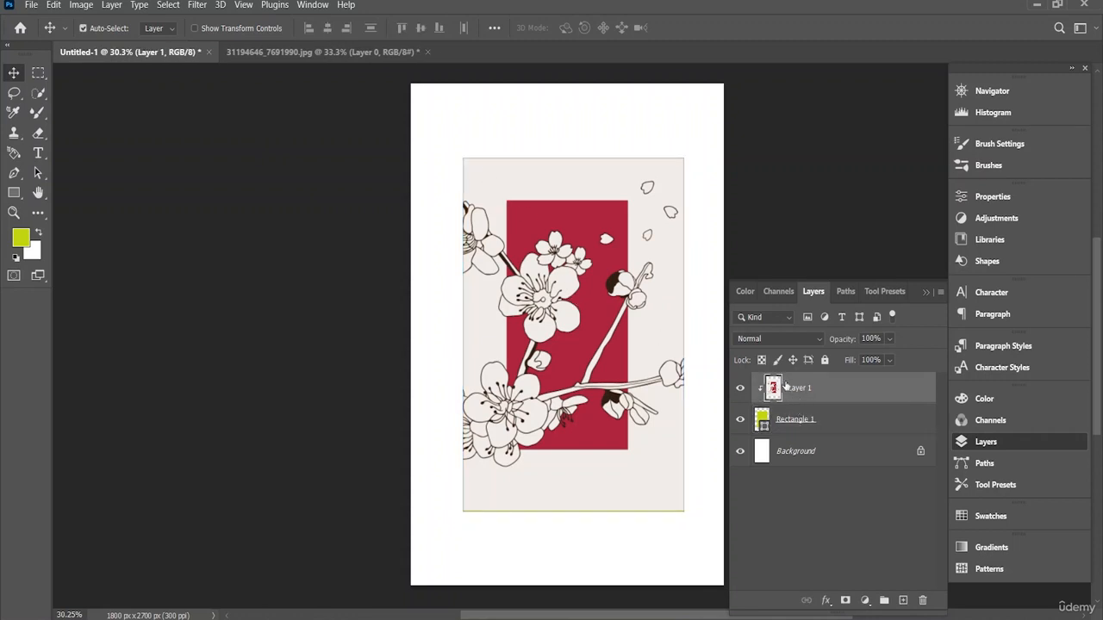
# Step: Enlarge the Rectangle 1 shape to about 112% and shift it toward the left side of the page, centered vertically
pyautogui.click(785, 430)
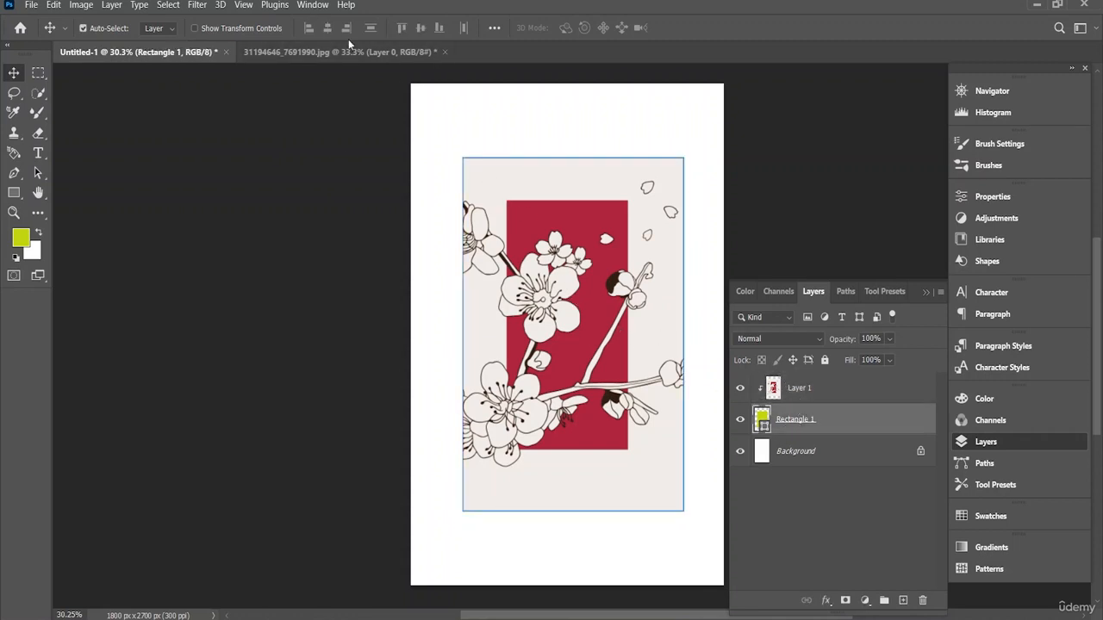
pyautogui.hotkey('ctrl', 't')
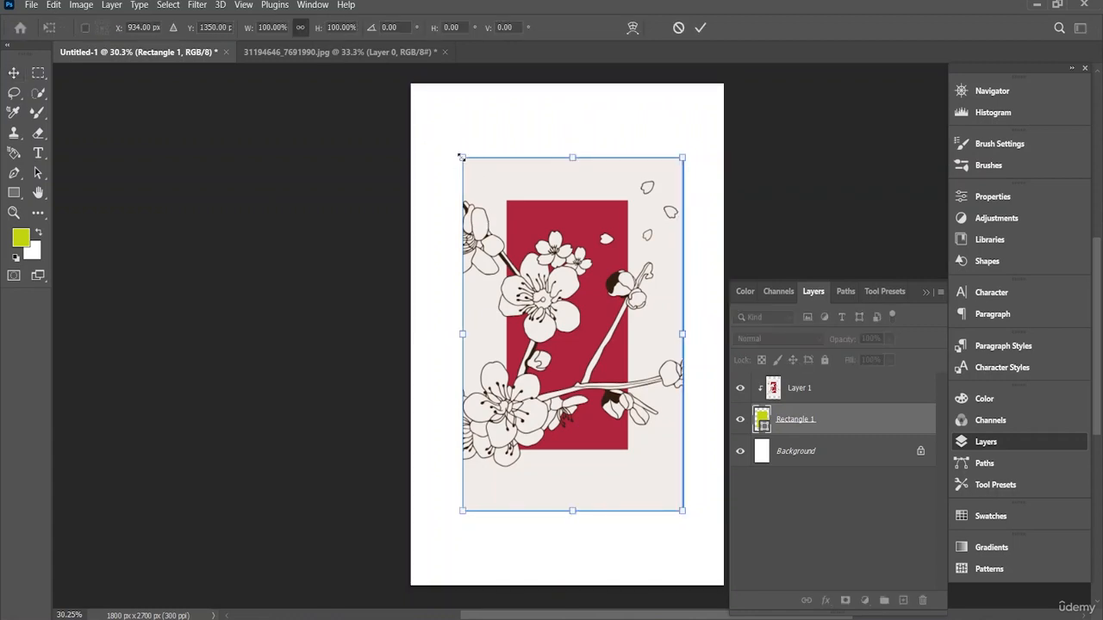
pyautogui.moveTo(463, 157); pyautogui.dragTo(408, 139)
pyautogui.moveTo(528, 206); pyautogui.dragTo(529, 227)
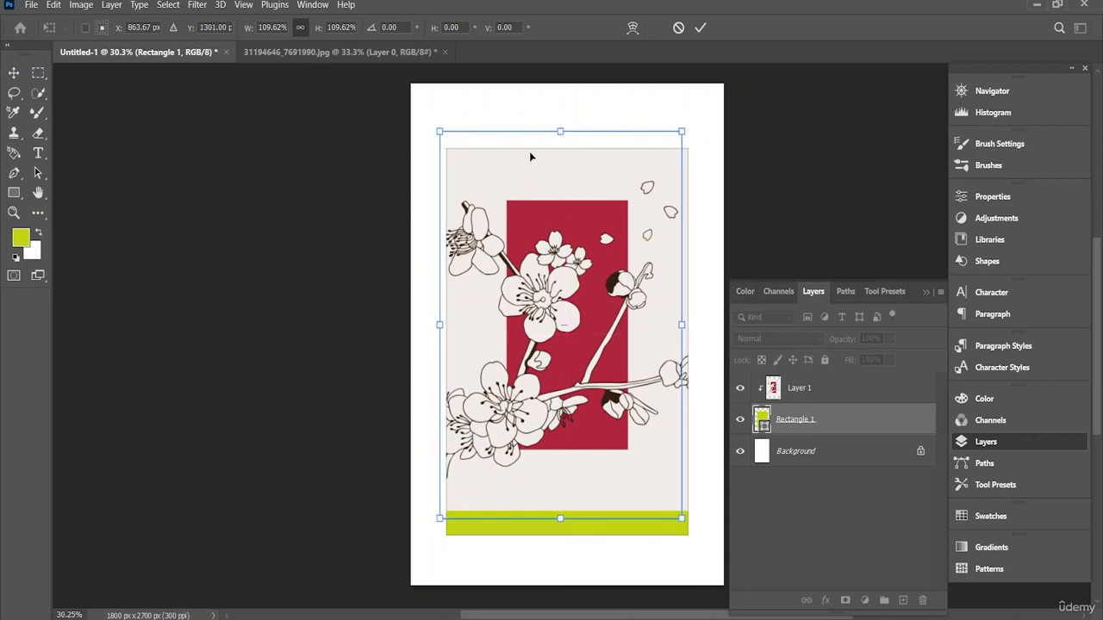
pyautogui.moveTo(559, 133); pyautogui.dragTo(565, 169)
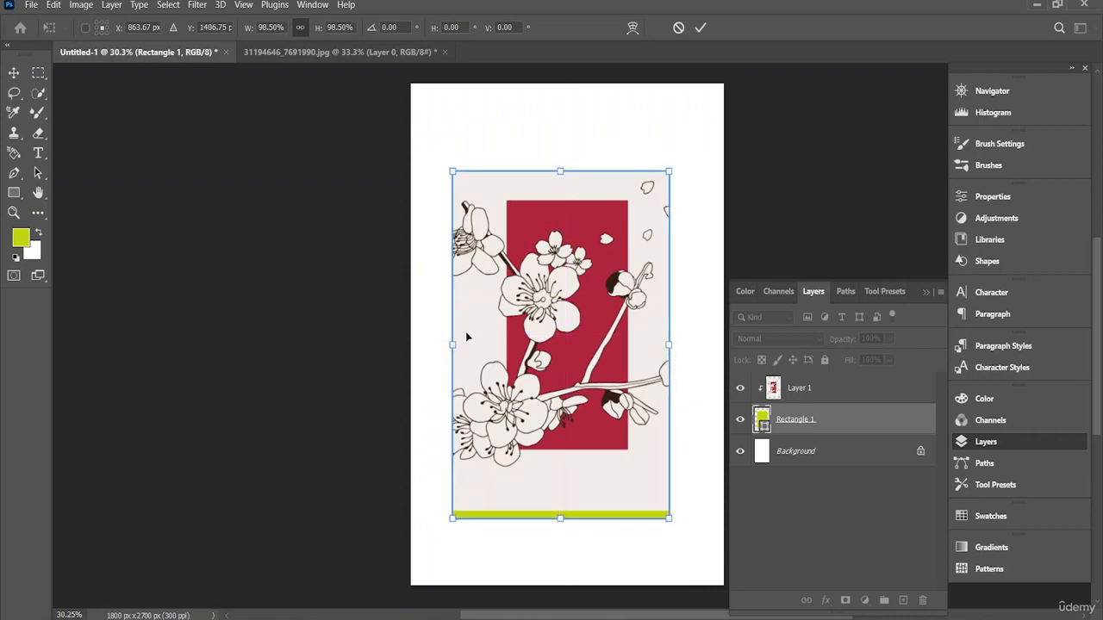
pyautogui.moveTo(454, 345); pyautogui.dragTo(422, 346)
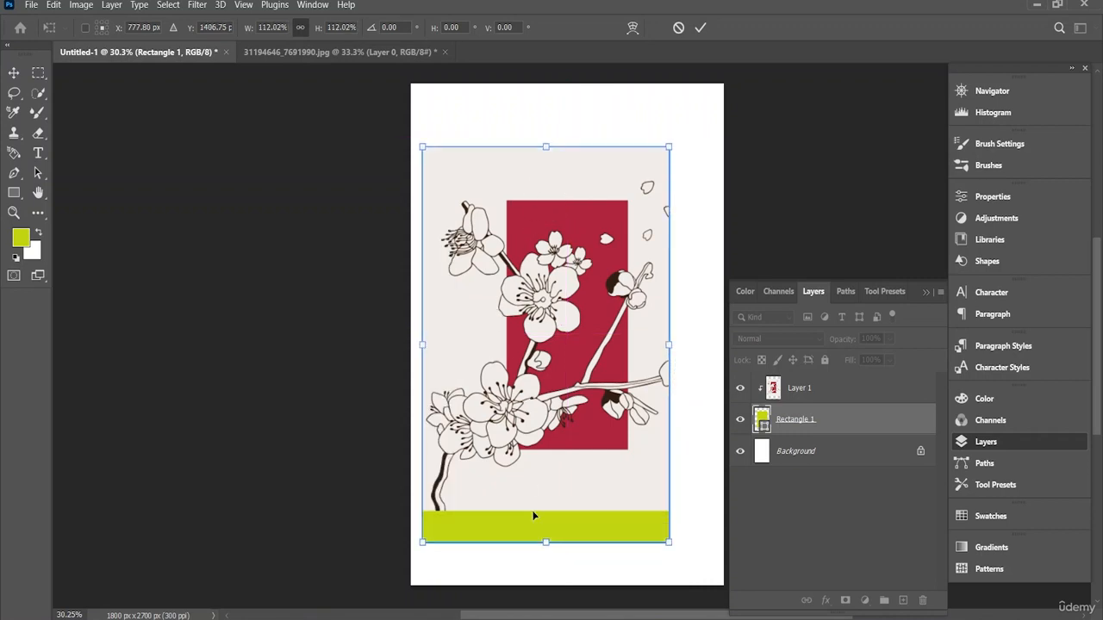
pyautogui.moveTo(553, 445)
pyautogui.mouseDown()
pyautogui.moveTo(553, 405)
pyautogui.moveTo(555, 425)
pyautogui.mouseUp()
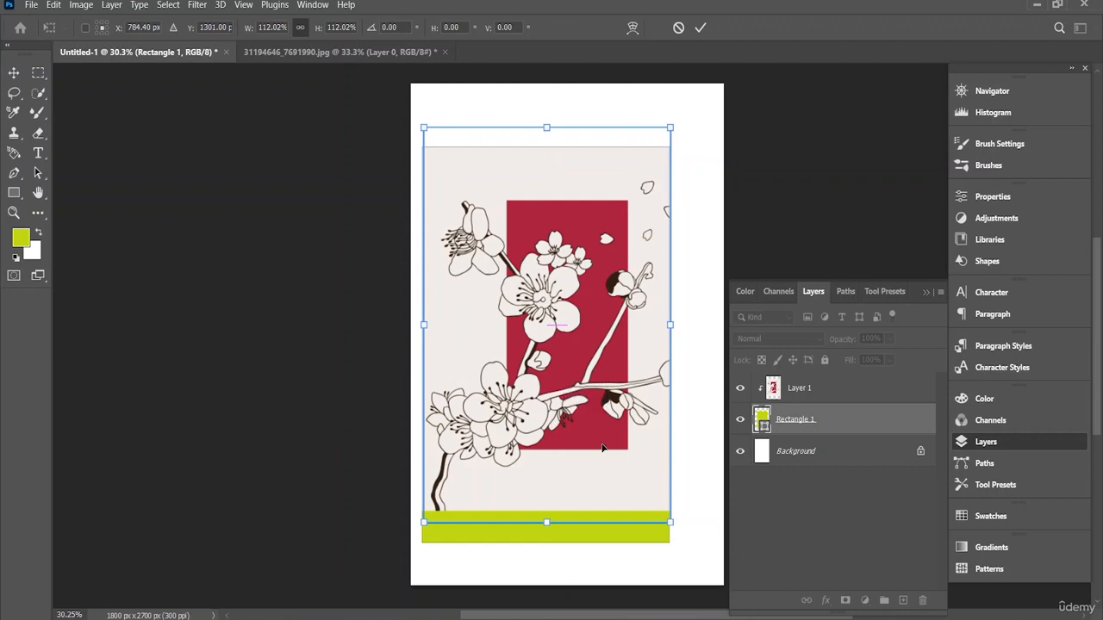
# Step: Scale the clipped blossom layer to about 114% and move it left so that it still covers the whole rectangle
pyautogui.click(810, 398)
pyautogui.hotkey('ctrl', 't')
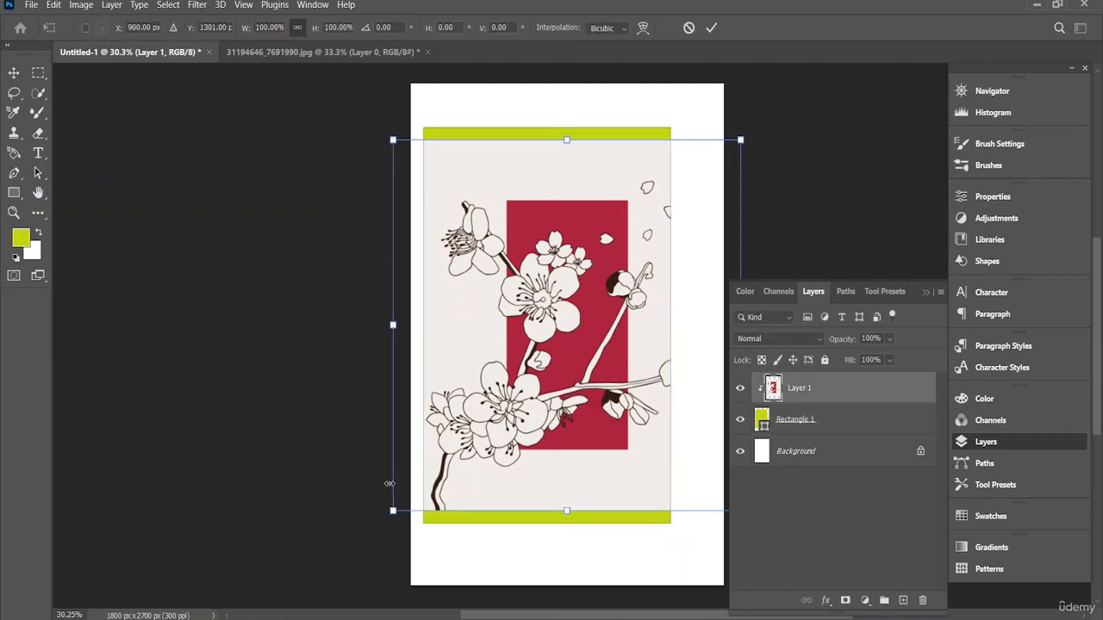
pyautogui.moveTo(396, 508); pyautogui.dragTo(349, 563)
pyautogui.moveTo(464, 499); pyautogui.dragTo(469, 463)
pyautogui.moveTo(493, 419); pyautogui.dragTo(443, 416)
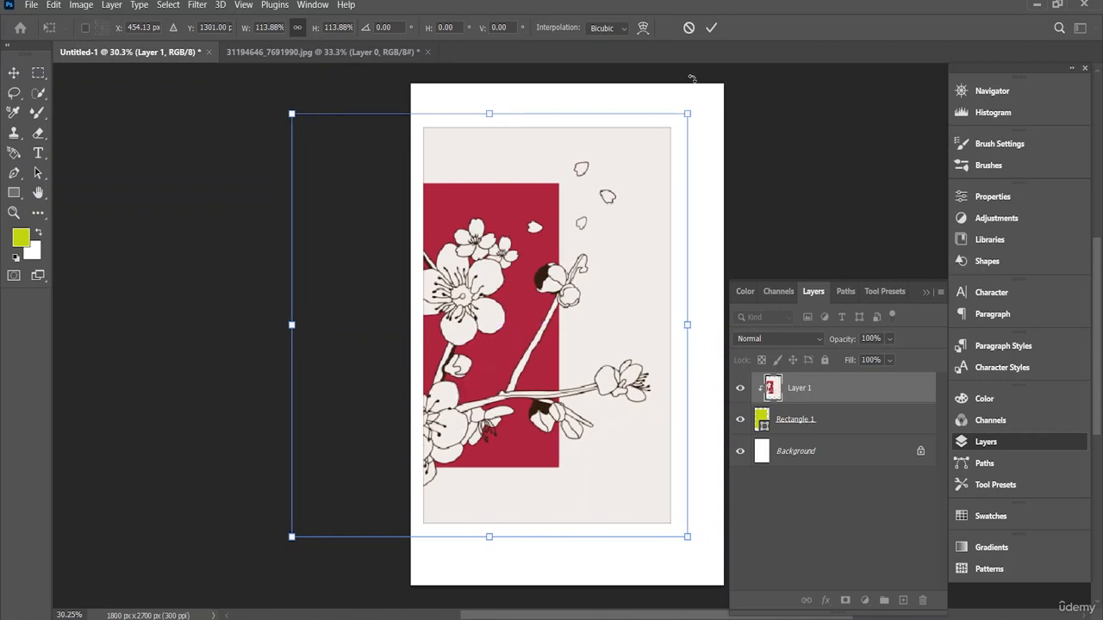
pyautogui.click(712, 28)
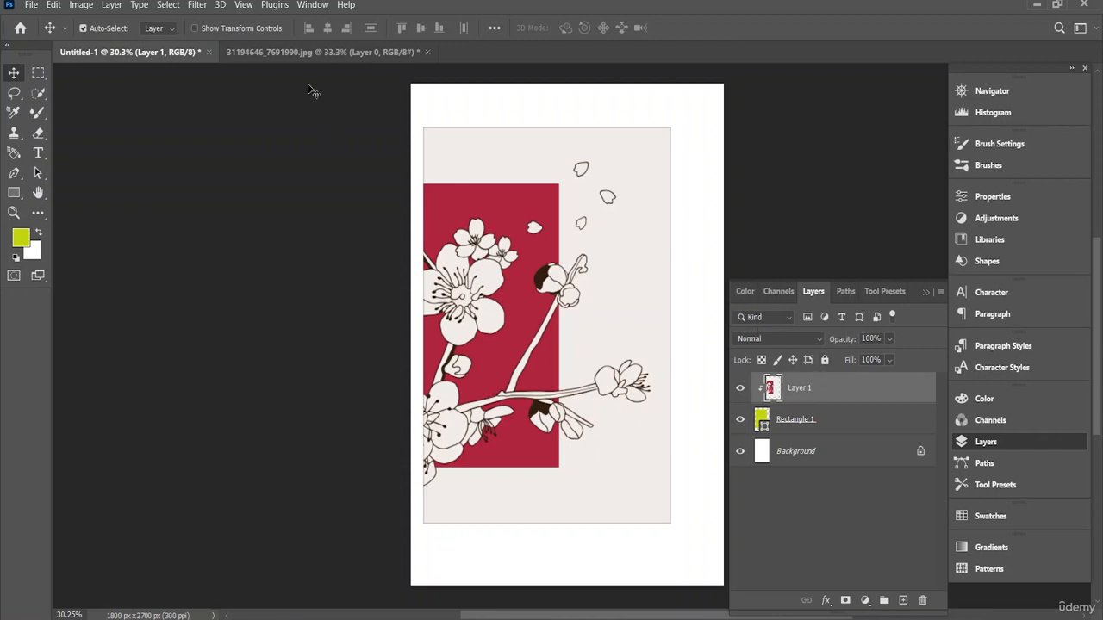
# Step: Open the girl-with-pink-hair-blue-eyes-is-looking-camera image and convert its background to a normal layer by moving it left
pyautogui.click(36, 5)
pyautogui.click(47, 35)
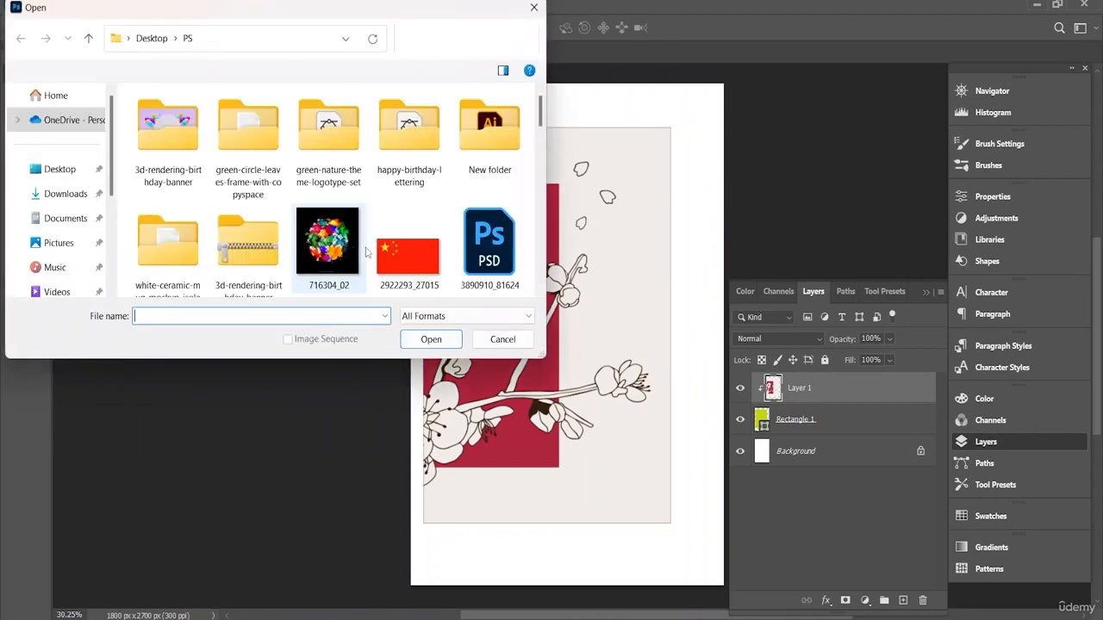
pyautogui.scroll(-5, 366, 206)
pyautogui.scroll(-1, 365, 207)
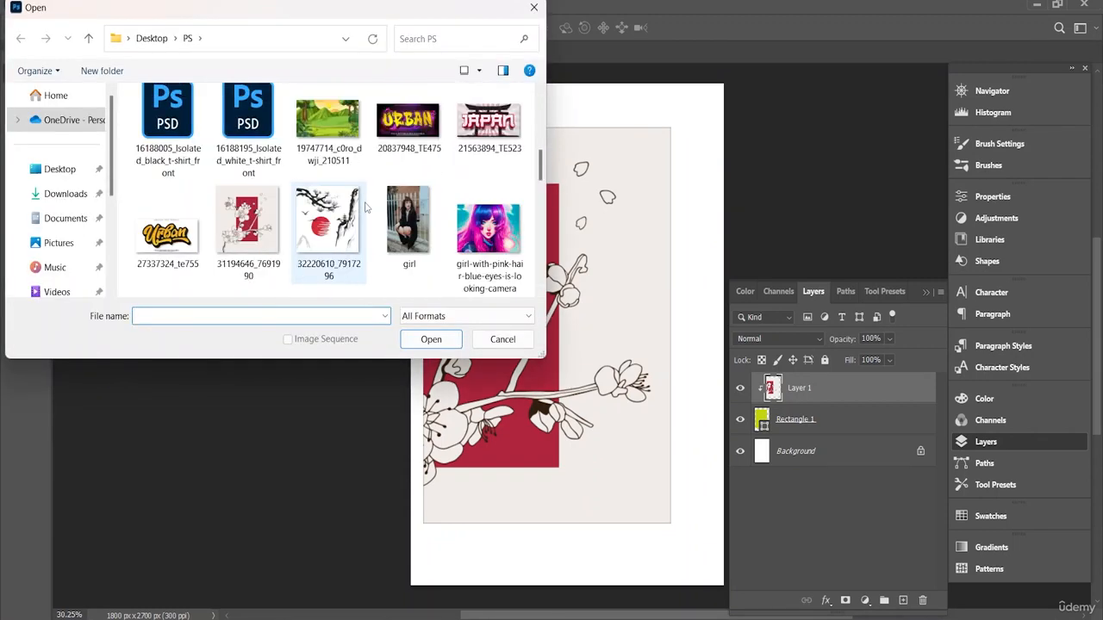
pyautogui.doubleClick(479, 226)
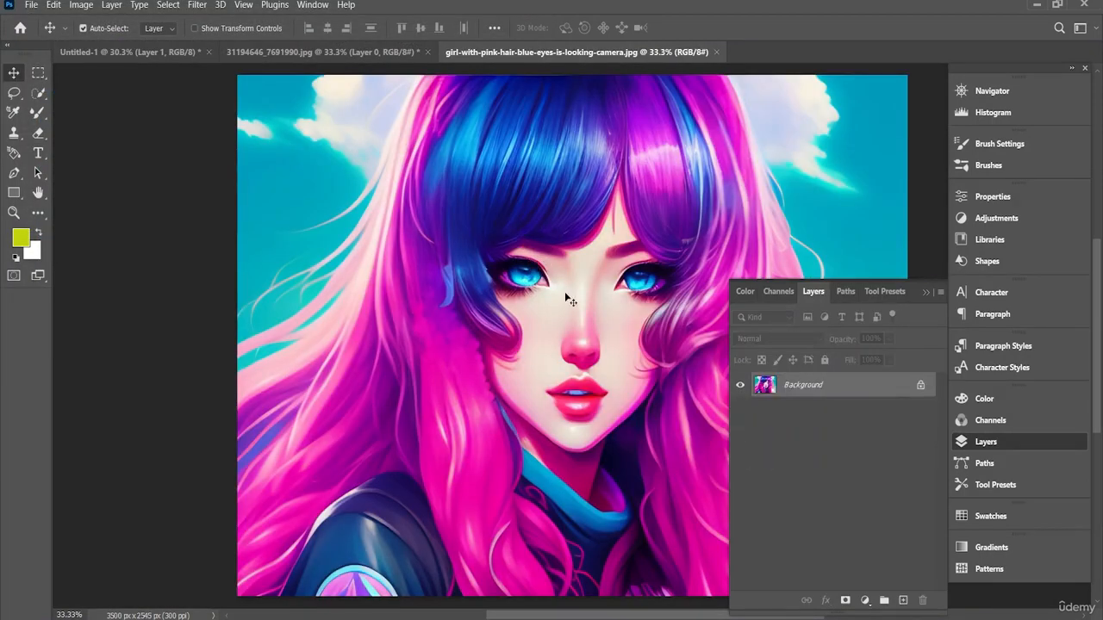
pyautogui.moveTo(567, 297); pyautogui.dragTo(450, 297)
pyautogui.click(571, 284)
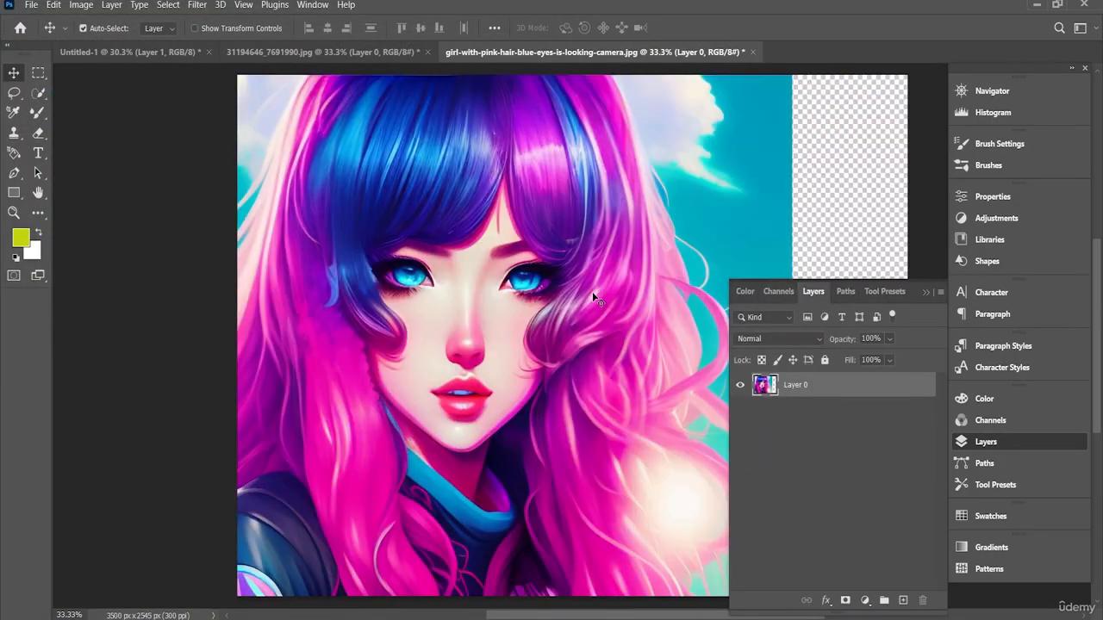
# Step: Try to place the girl image over the blossom artwork in Untitled-1, and undo the placement
pyautogui.moveTo(593, 296); pyautogui.dragTo(425, 219)
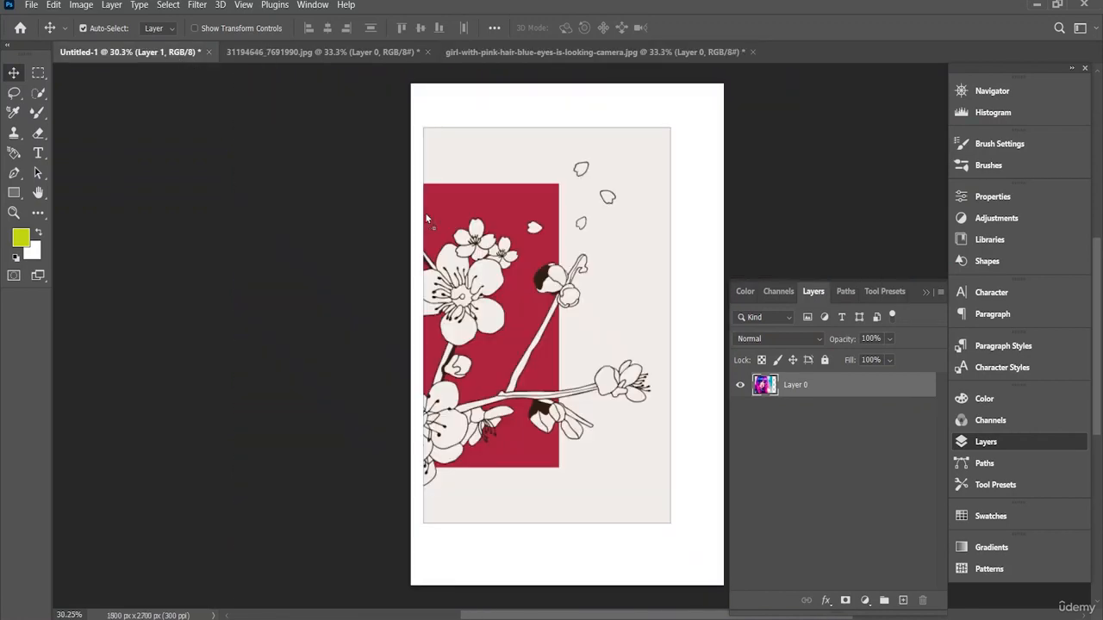
pyautogui.moveTo(608, 343); pyautogui.dragTo(568, 333)
pyautogui.hotkey('ctrl', 'z')
pyautogui.hotkey('ctrl', 'z')
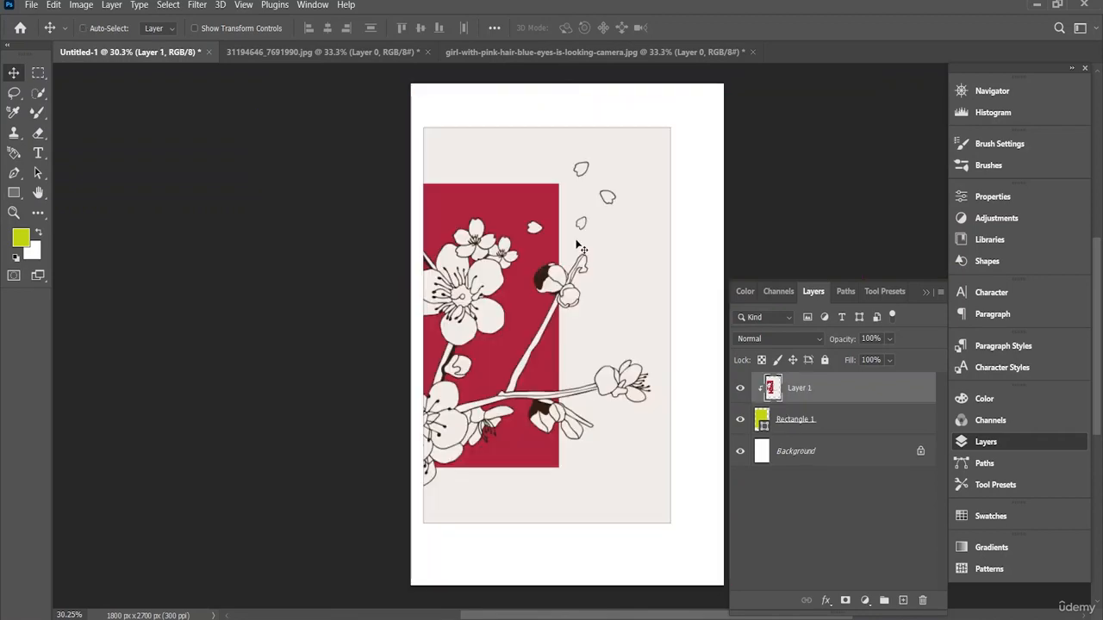
# Step: Return to the girl image and move its layer right to fill the canvas again
pyautogui.click(657, 53)
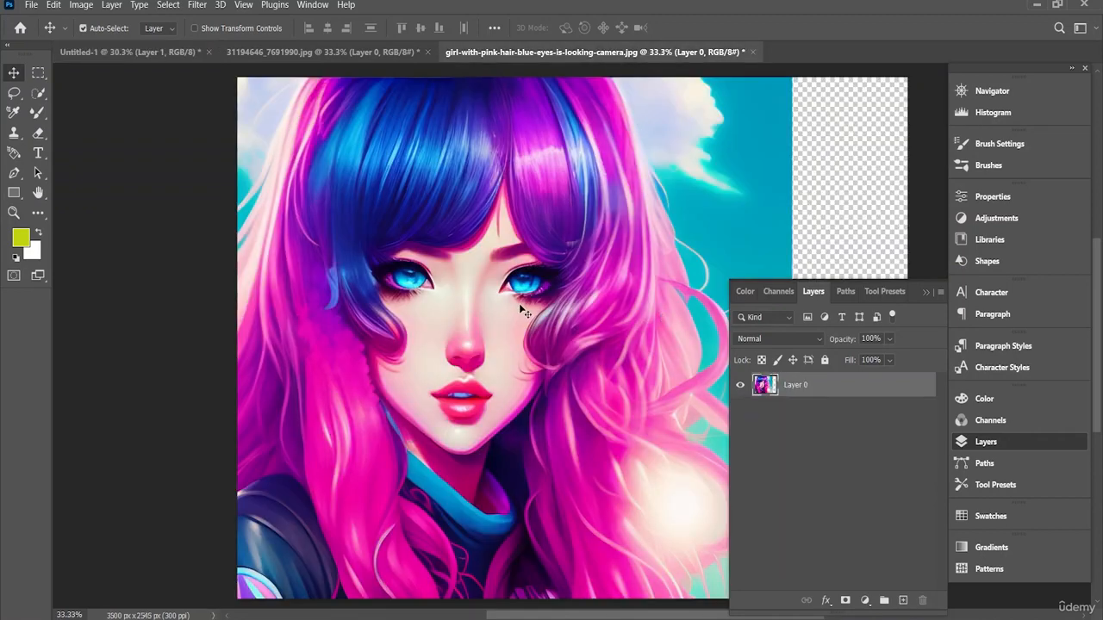
pyautogui.moveTo(519, 304); pyautogui.dragTo(637, 304)
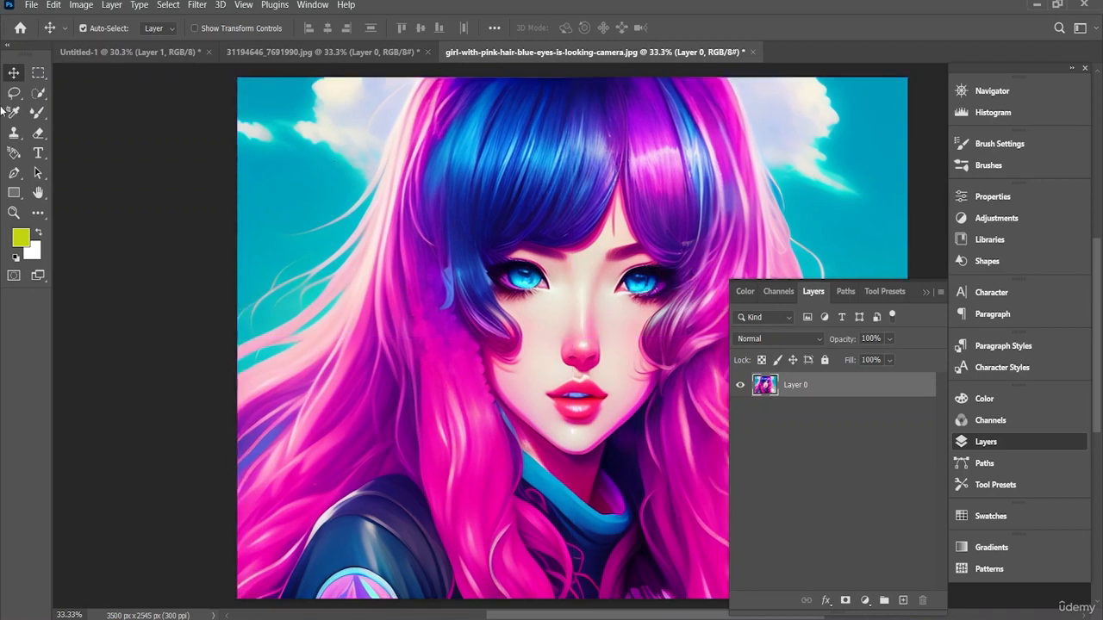
# Step: Select the girl and her hair with the Quick Selection tool at a brush size of 265 px
pyautogui.click(37, 94)
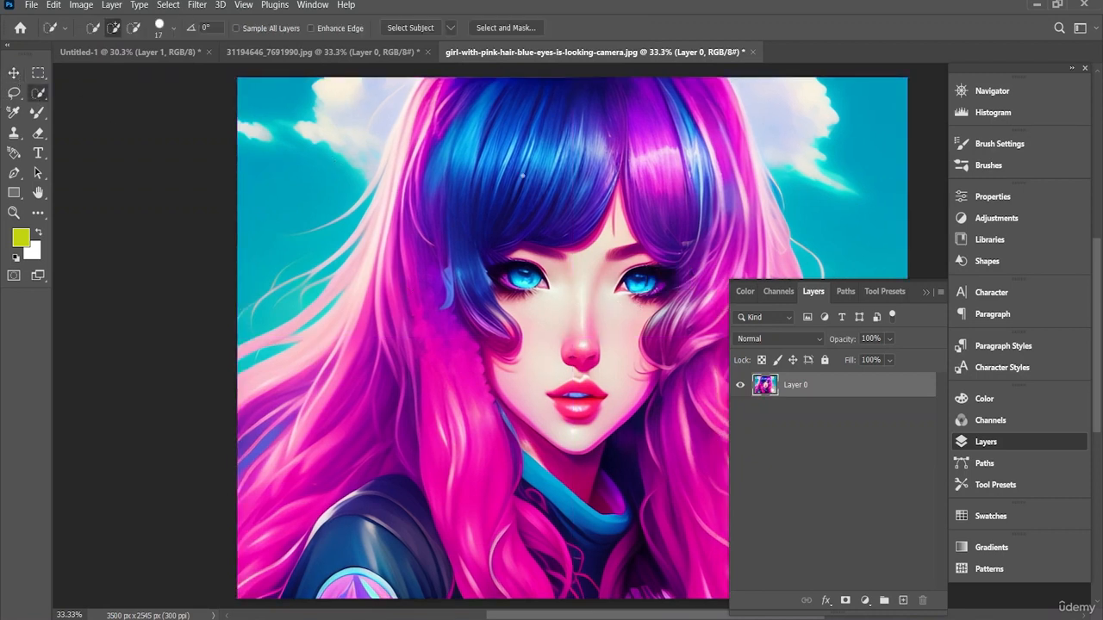
pyautogui.click(171, 29)
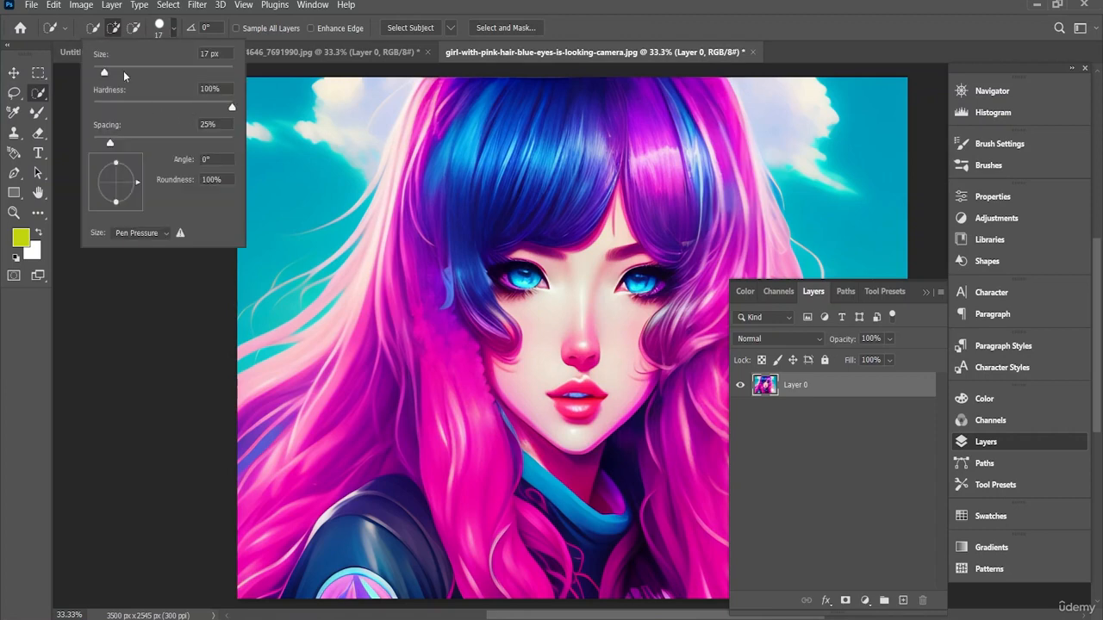
pyautogui.moveTo(519, 138)
pyautogui.mouseDown()
pyautogui.moveTo(341, 474)
pyautogui.moveTo(306, 496)
pyautogui.mouseUp()
pyautogui.moveTo(375, 499)
pyautogui.mouseDown()
pyautogui.moveTo(634, 533)
pyautogui.moveTo(637, 311)
pyautogui.mouseUp()
pyautogui.click(1005, 443)
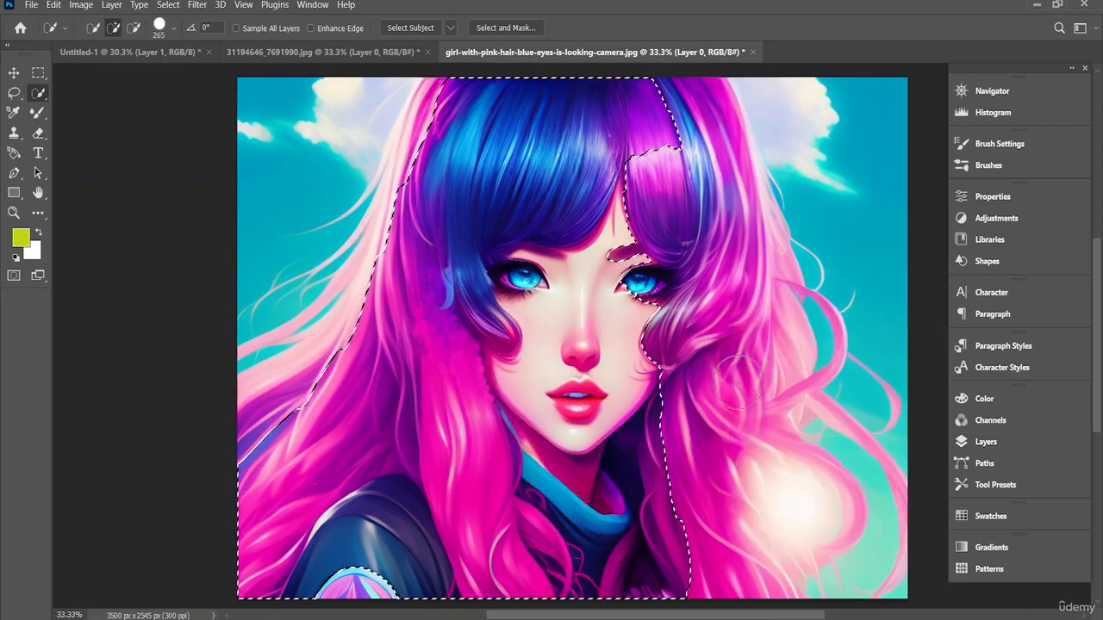
pyautogui.moveTo(659, 413)
pyautogui.mouseDown()
pyautogui.moveTo(690, 511)
pyautogui.moveTo(709, 546)
pyautogui.moveTo(730, 541)
pyautogui.moveTo(771, 483)
pyautogui.moveTo(744, 424)
pyautogui.moveTo(738, 287)
pyautogui.moveTo(684, 172)
pyautogui.moveTo(500, 107)
pyautogui.moveTo(448, 112)
pyautogui.moveTo(343, 393)
pyautogui.moveTo(425, 423)
pyautogui.moveTo(604, 449)
pyautogui.moveTo(681, 501)
pyautogui.mouseUp()
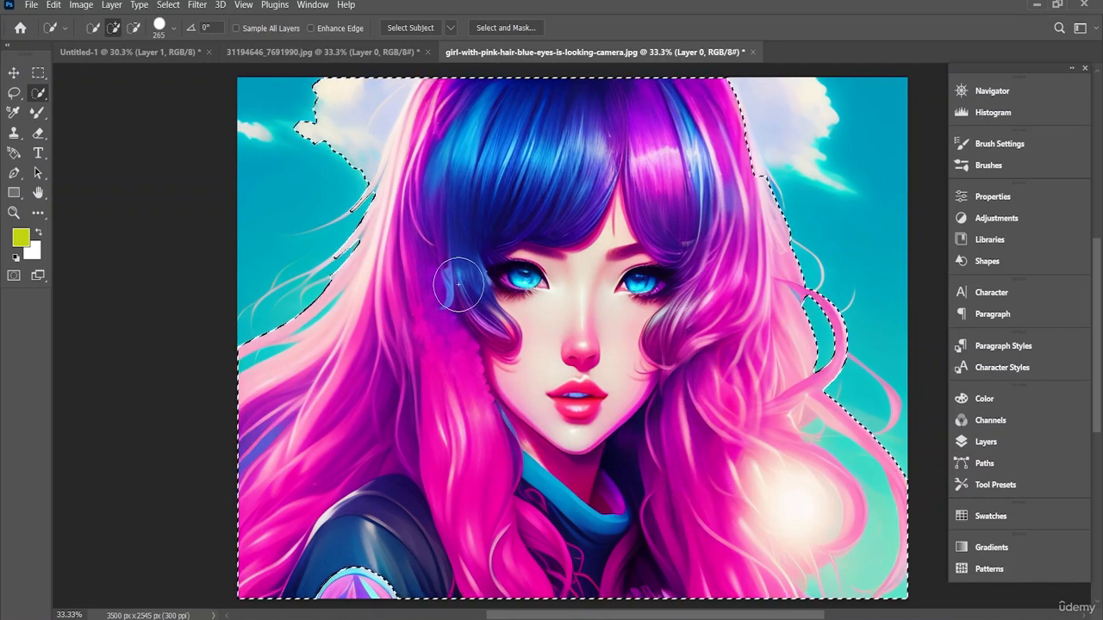
# Step: Subtract the clouds and sky left of the hair from the selection, using an 18 px brush for the gaps between strands
pyautogui.click(134, 28)
pyautogui.moveTo(233, 104); pyautogui.dragTo(318, 119)
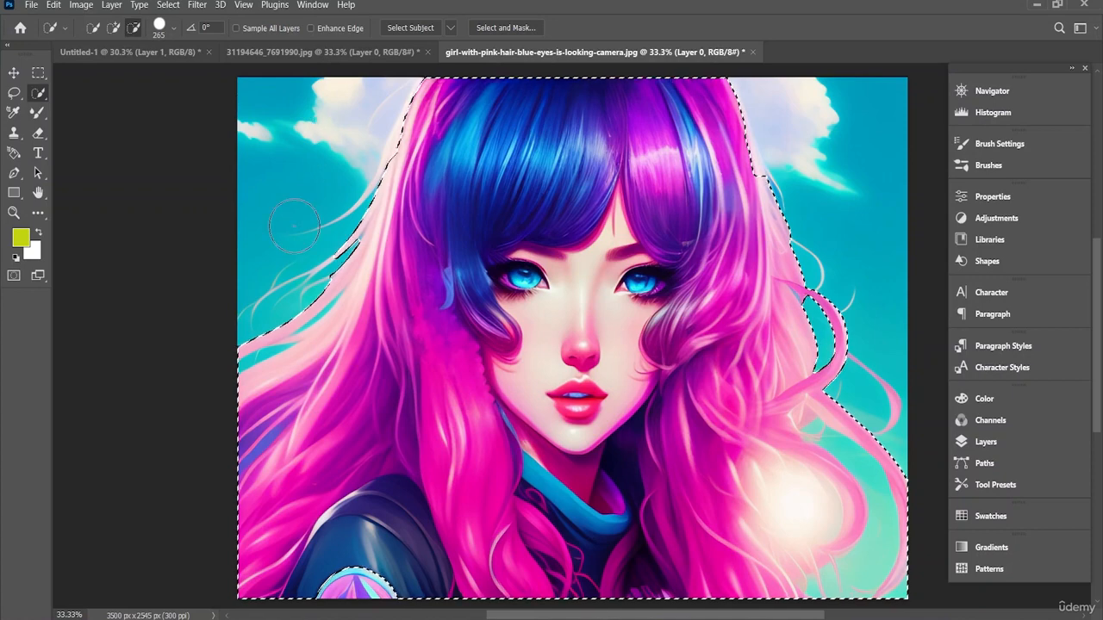
pyautogui.scroll(2, 298, 310)
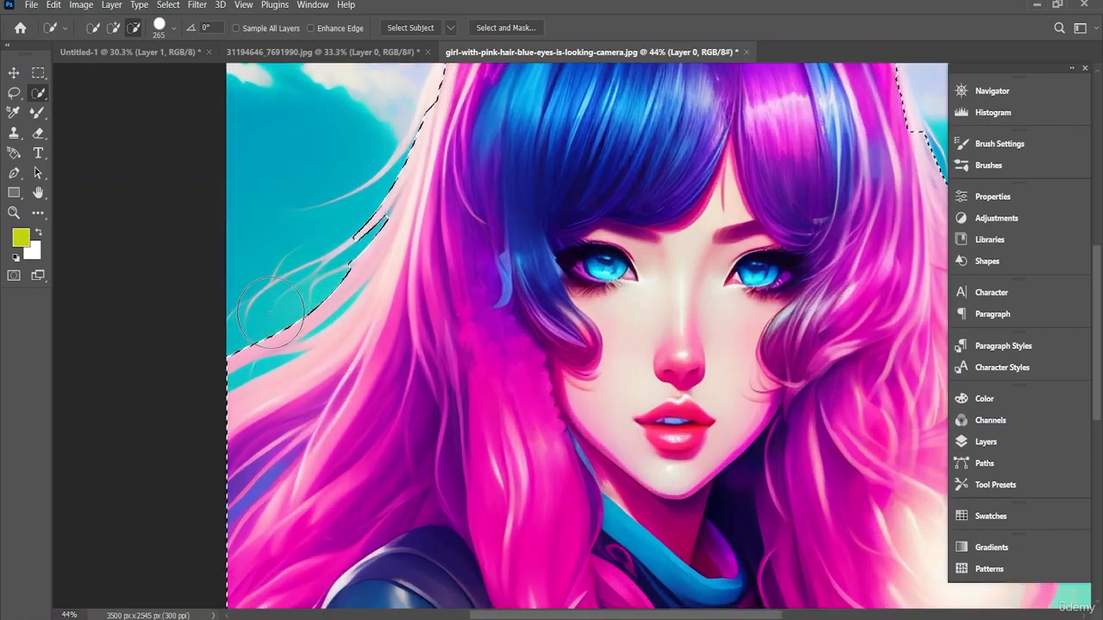
pyautogui.click(175, 32)
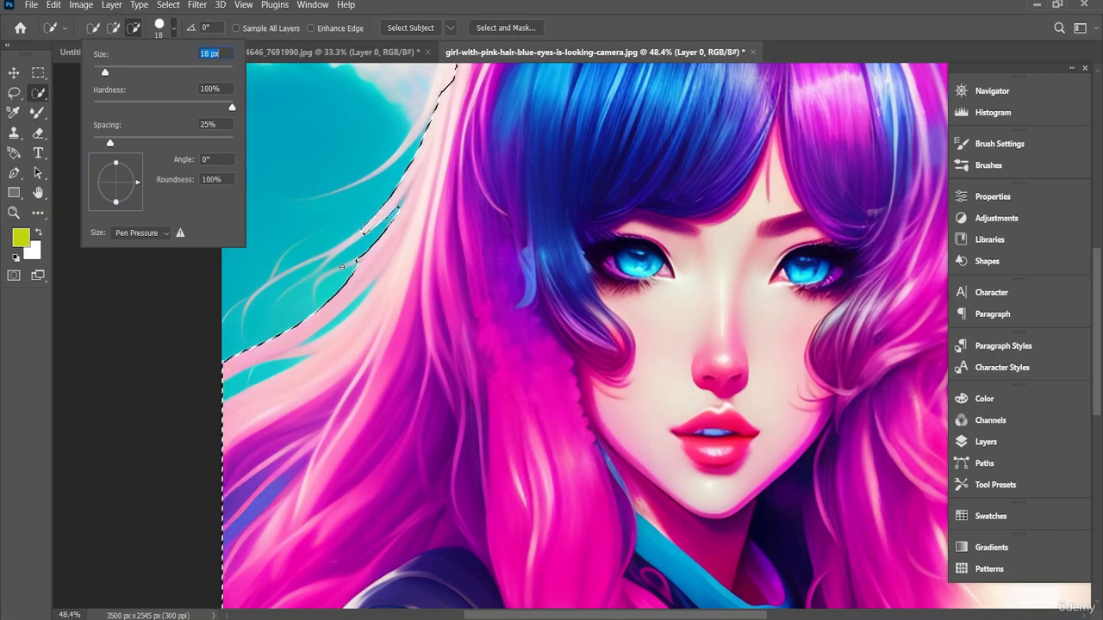
pyautogui.click(345, 311)
pyautogui.moveTo(345, 312); pyautogui.dragTo(360, 303)
pyautogui.moveTo(267, 371); pyautogui.dragTo(306, 360)
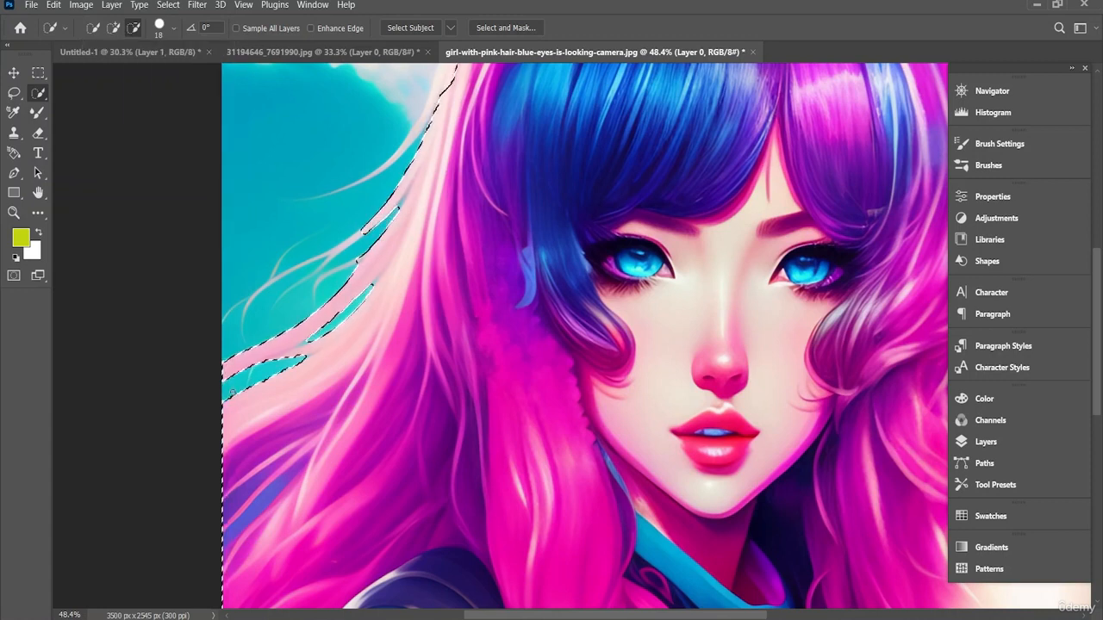
# Step: Add the loose hair strands on the image's left side and the shoulder badge to the selection with the 18 px brush
pyautogui.scroll(5, 371, 258)
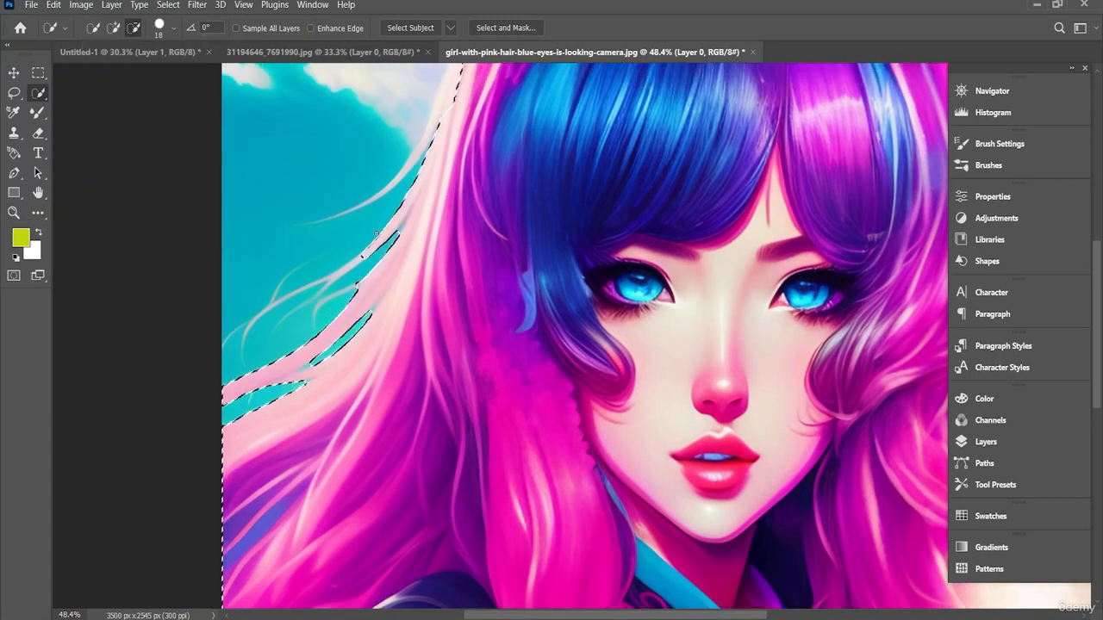
pyautogui.scroll(-4, 433, 239)
pyautogui.scroll(-2, 434, 238)
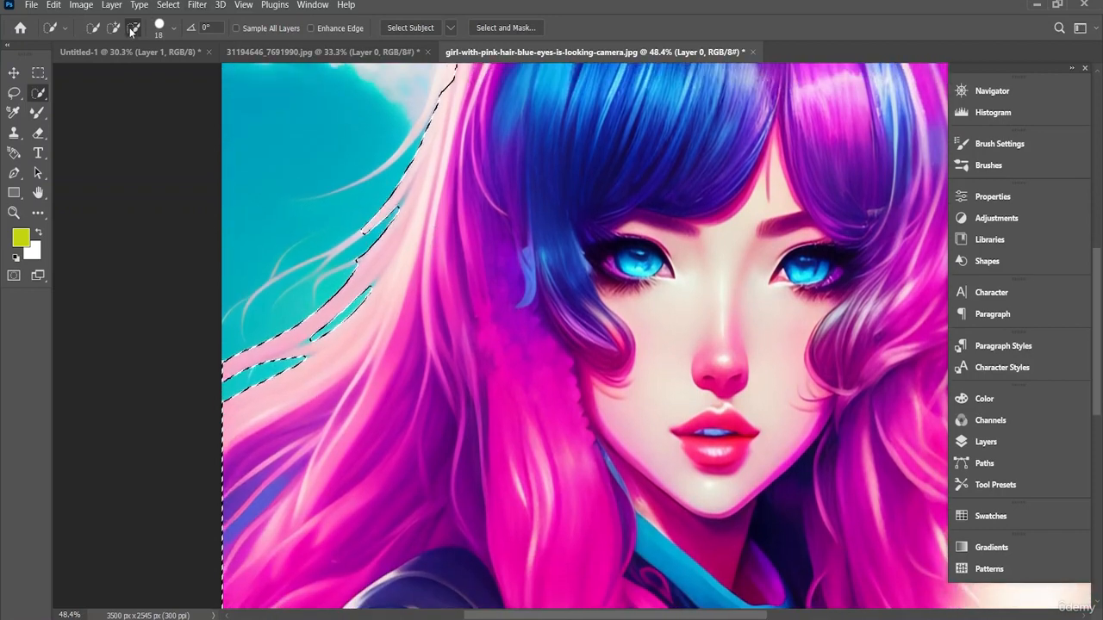
pyautogui.scroll(1, 298, 109)
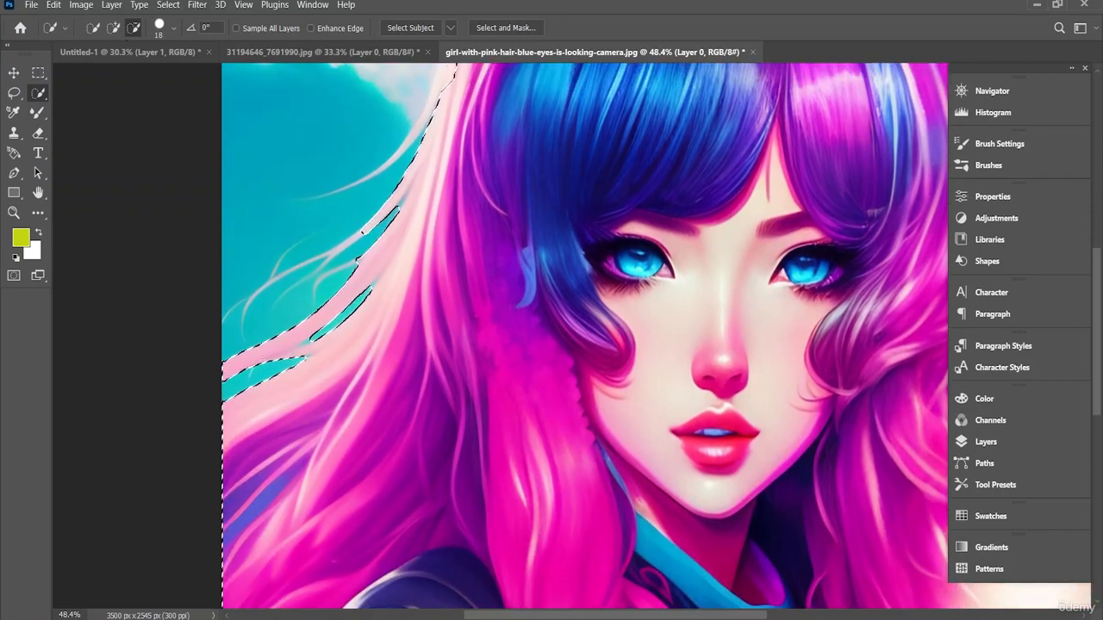
pyautogui.click(113, 28)
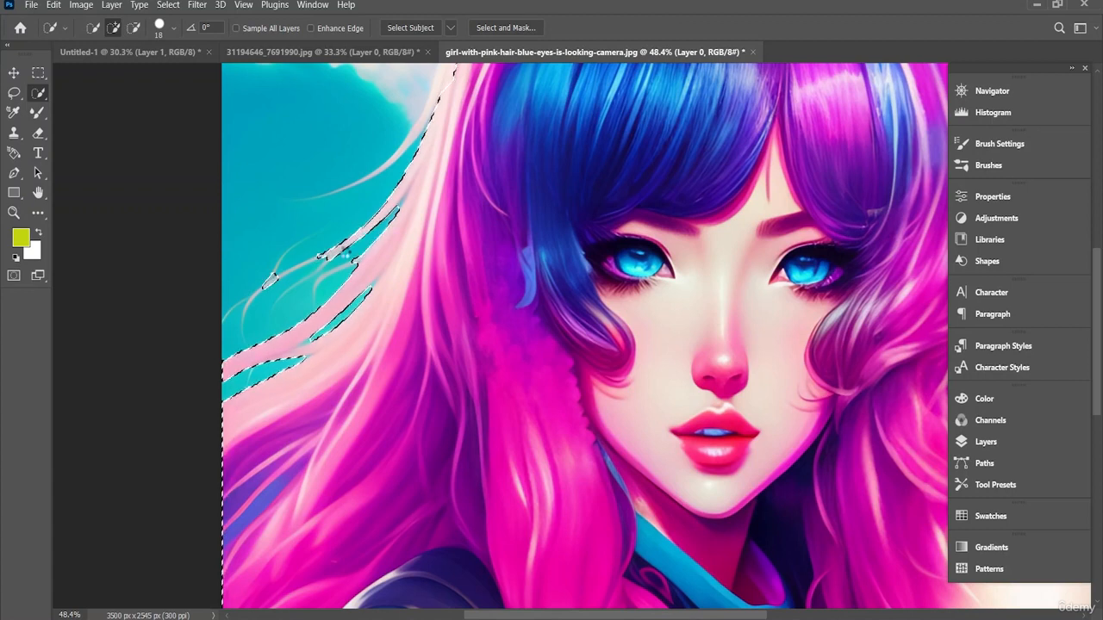
pyautogui.click(300, 266)
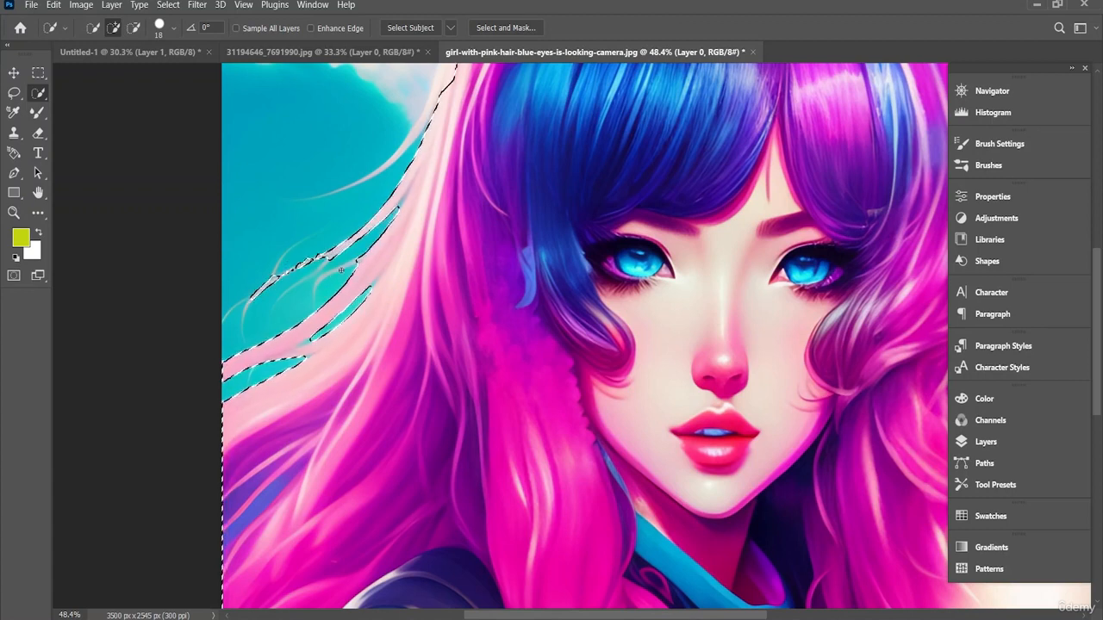
pyautogui.scroll(3, 419, 247)
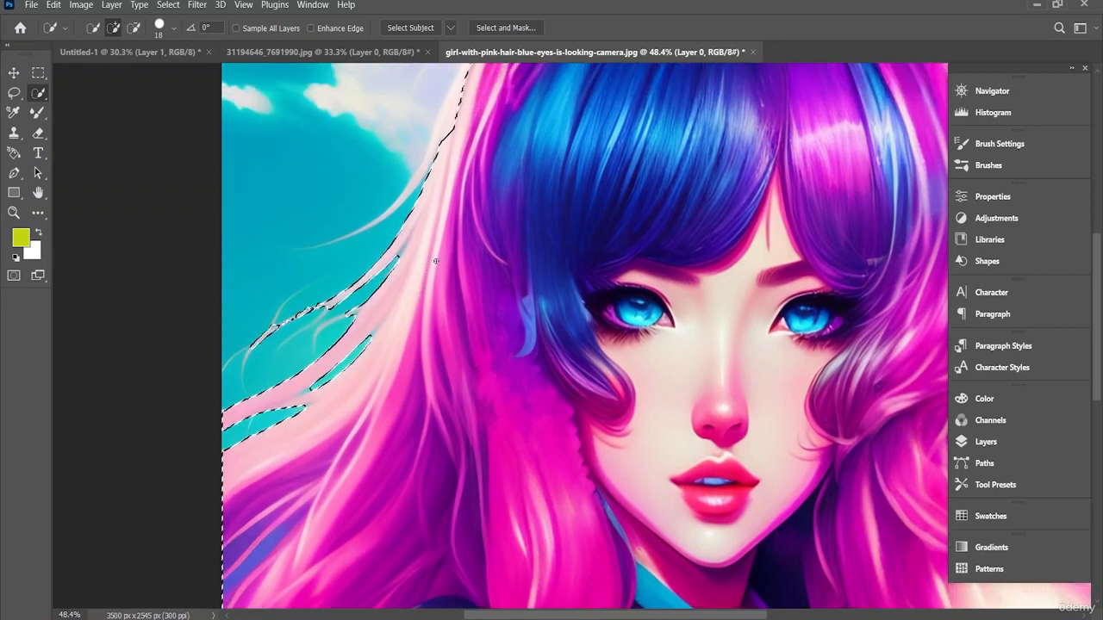
pyautogui.moveTo(426, 197); pyautogui.dragTo(446, 164)
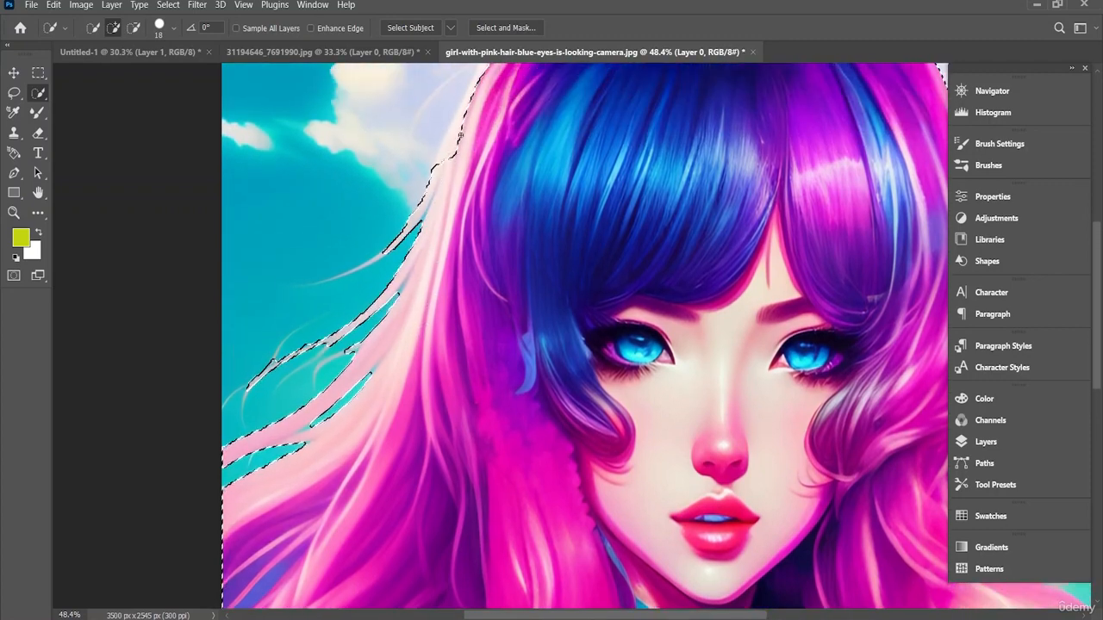
pyautogui.scroll(2, 463, 142)
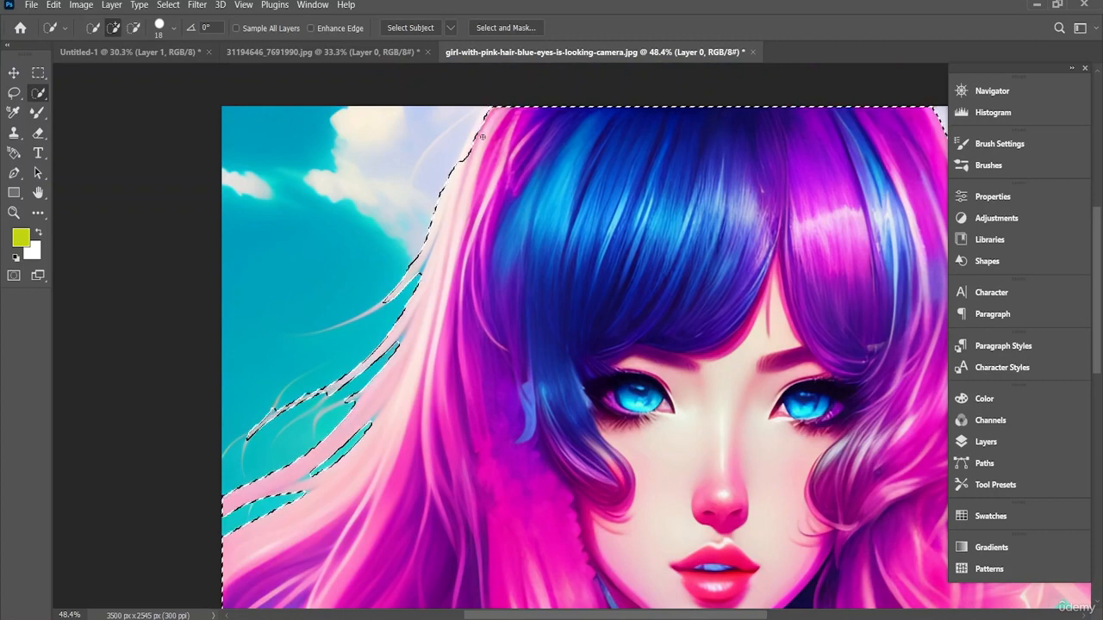
pyautogui.scroll(-3, 489, 231)
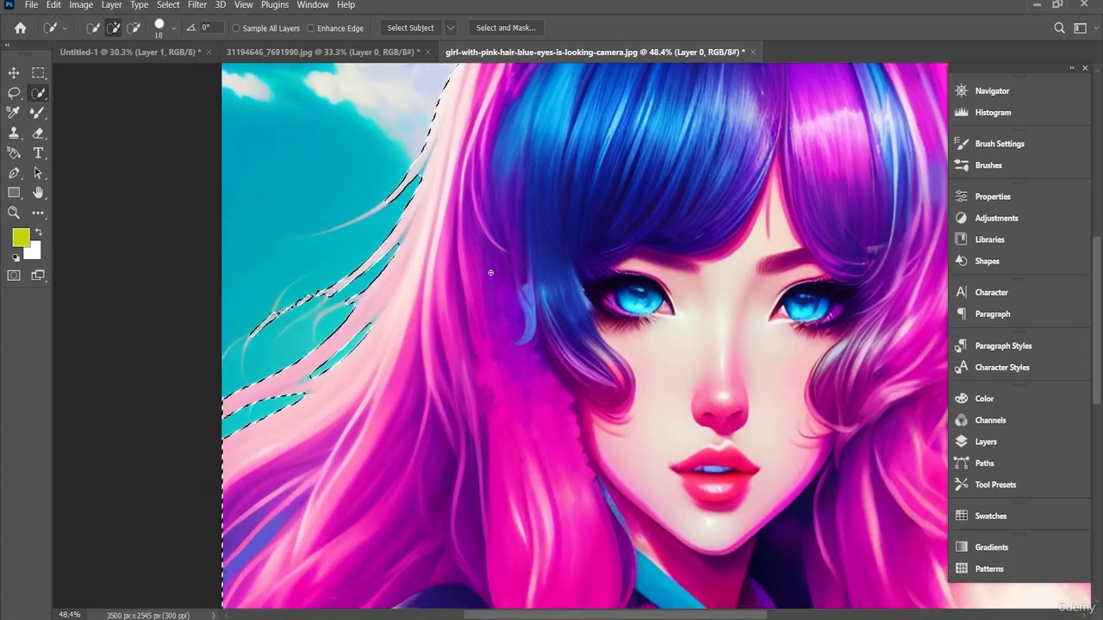
pyautogui.scroll(-8, 491, 272)
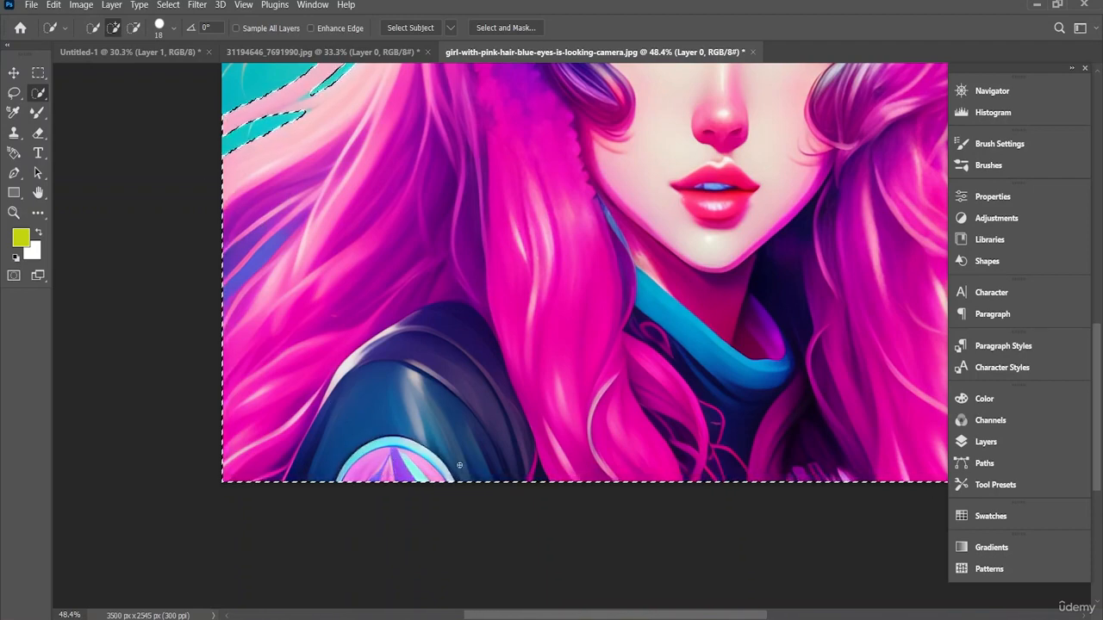
# Step: Subtract the sky enclosed by the long outer hair lock at the image's lower right from the selection
pyautogui.moveTo(554, 615); pyautogui.dragTo(725, 618)
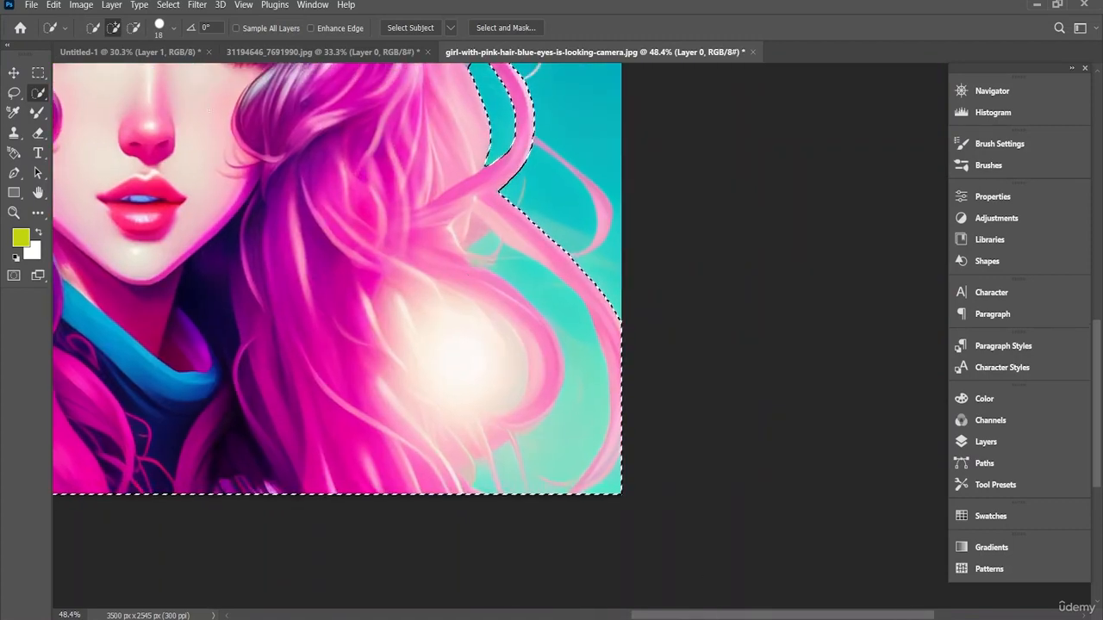
pyautogui.press('alt')
pyautogui.moveTo(551, 291)
pyautogui.mouseDown()
pyautogui.moveTo(579, 345)
pyautogui.moveTo(567, 421)
pyautogui.mouseUp()
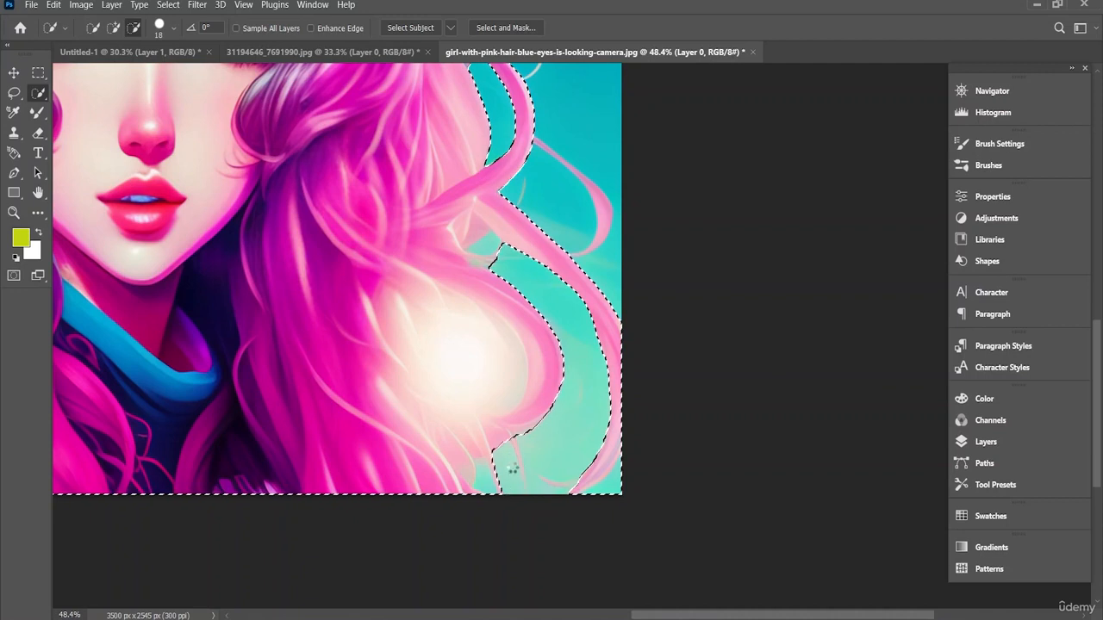
pyautogui.click(488, 473)
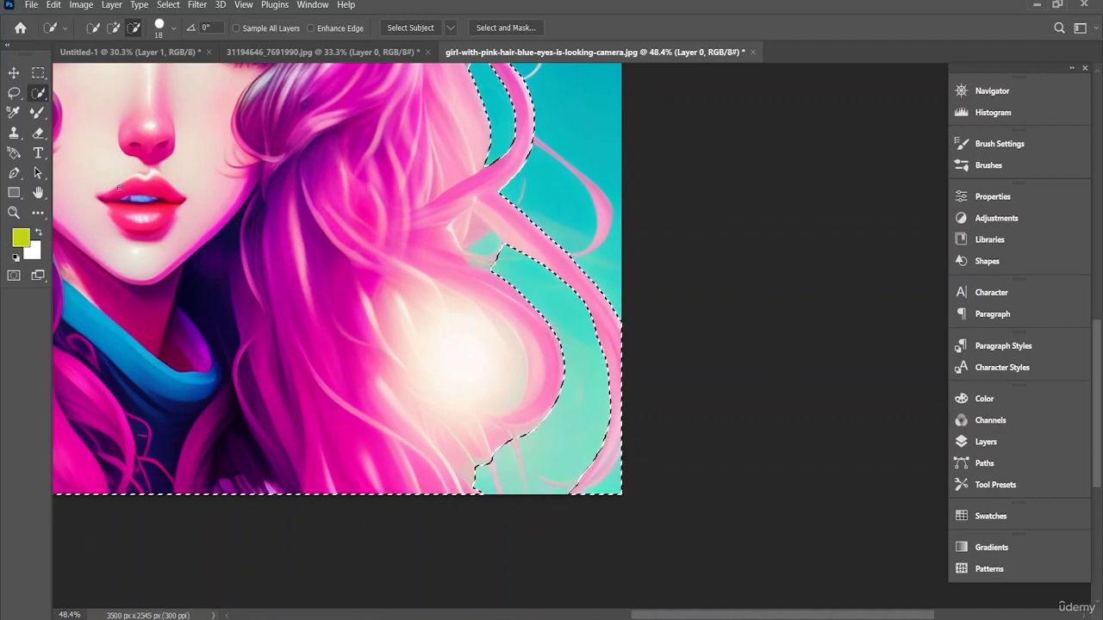
# Step: Add the thin lower strand and the outer curl right of the hair to the selection, and subtract the small sky gap between the locks
pyautogui.click(113, 27)
pyautogui.moveTo(511, 458); pyautogui.dragTo(517, 448)
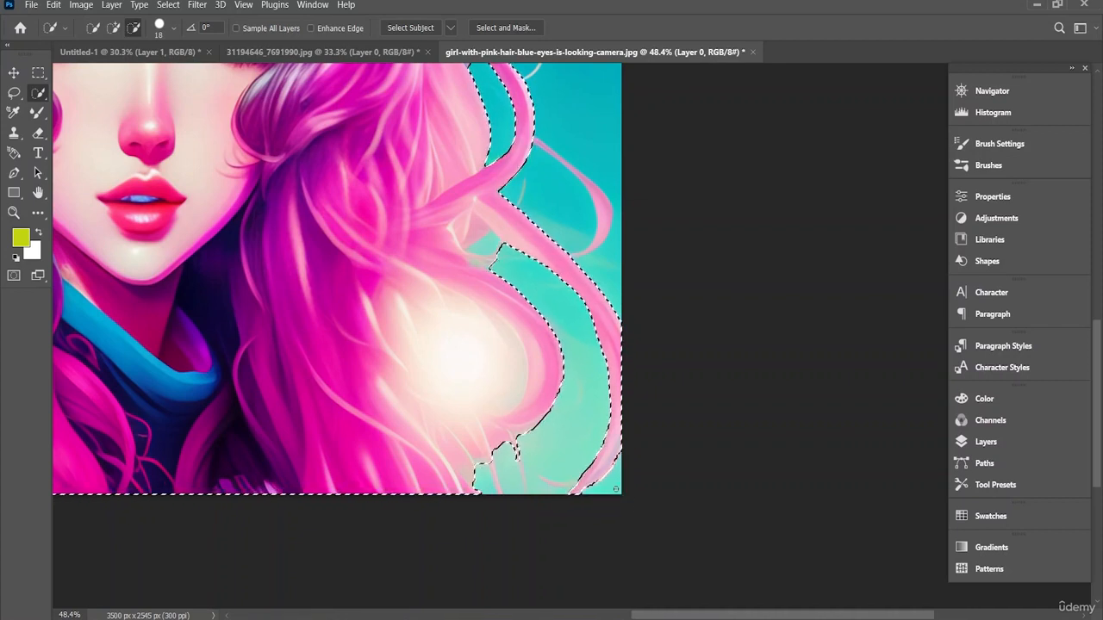
pyautogui.scroll(3, 517, 509)
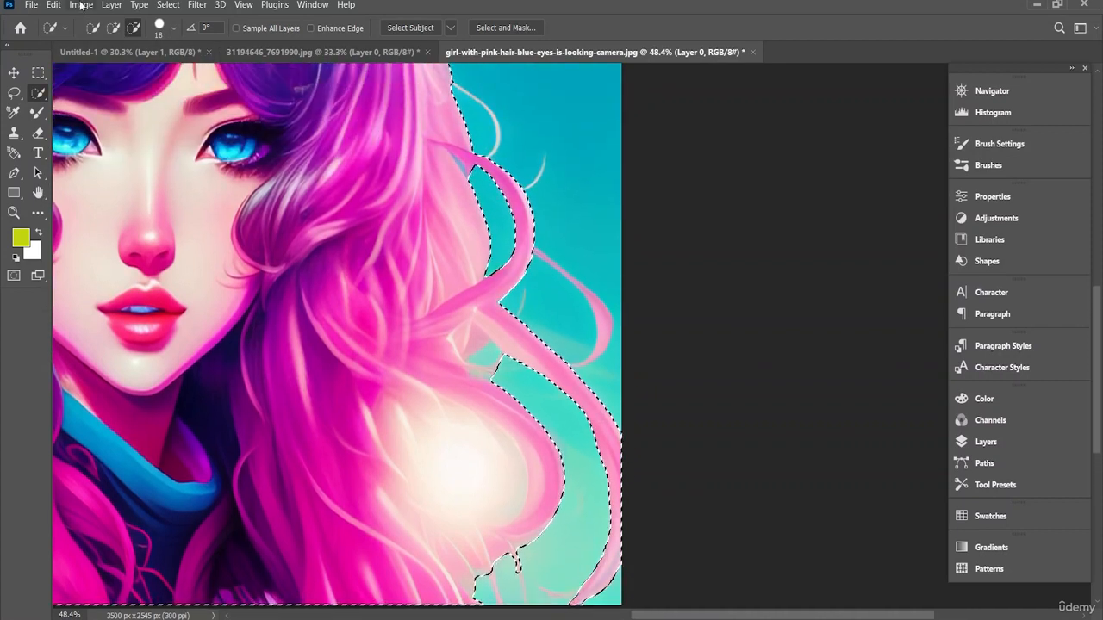
pyautogui.click(114, 27)
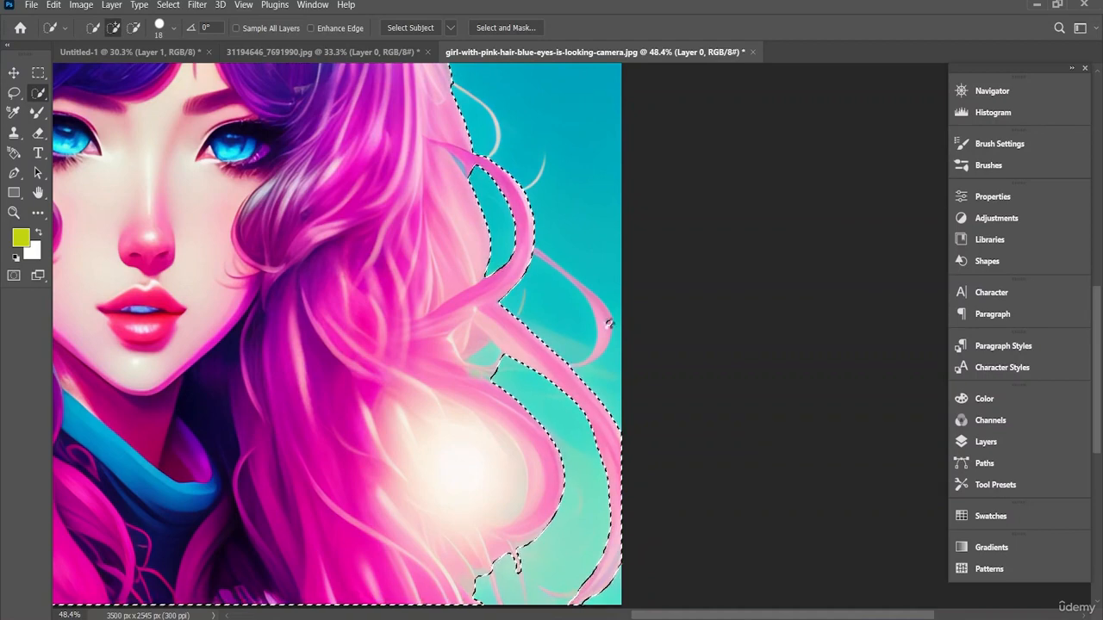
pyautogui.click(609, 323)
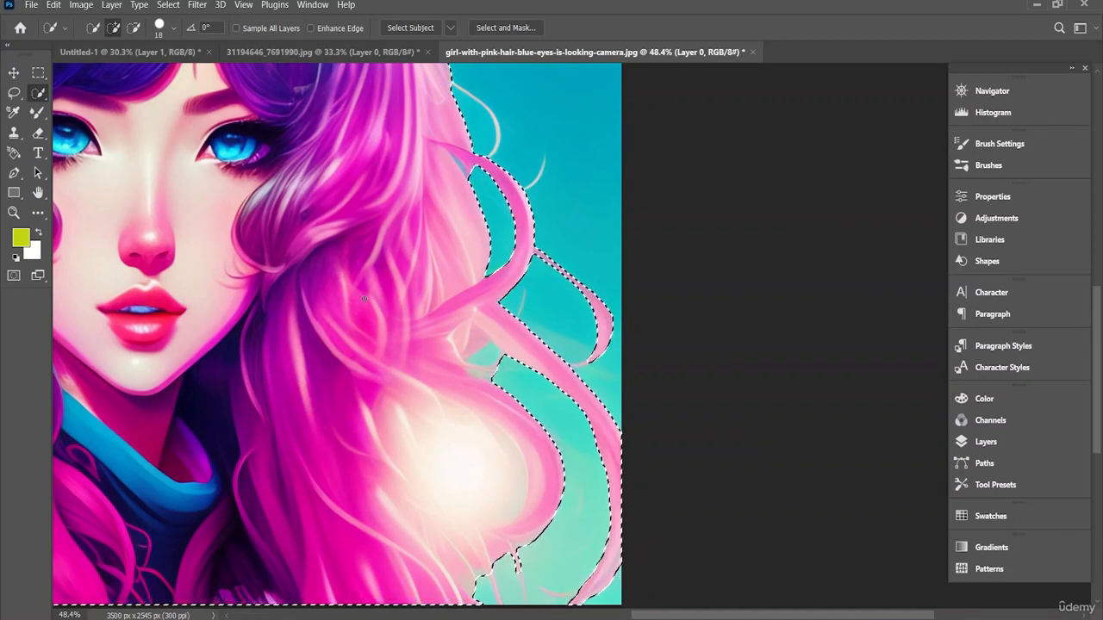
pyautogui.click(133, 27)
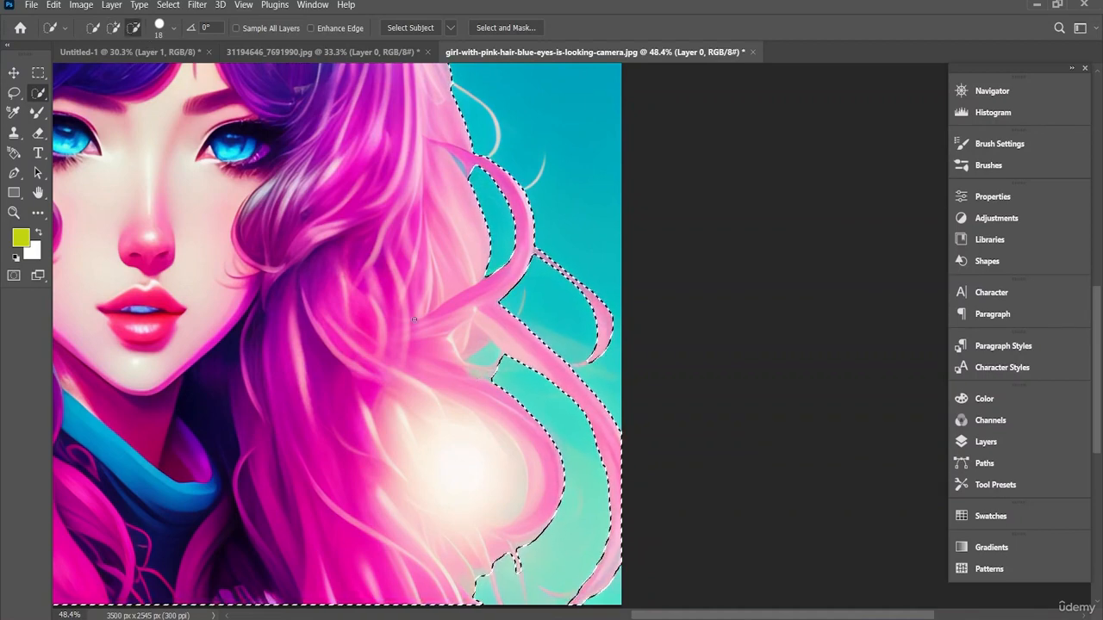
pyautogui.click(489, 355)
# Step: Refine the selection along the hair's right edge beside the cloud, adding the pale hair and subtracting the cloud
pyautogui.scroll(5, 500, 344)
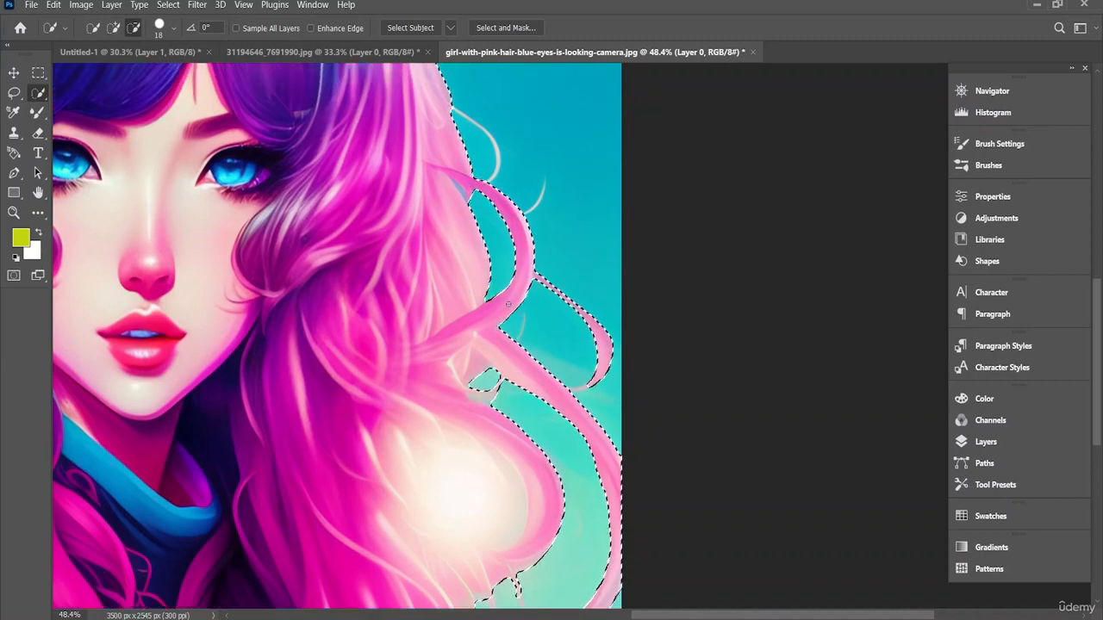
pyautogui.scroll(4, 512, 307)
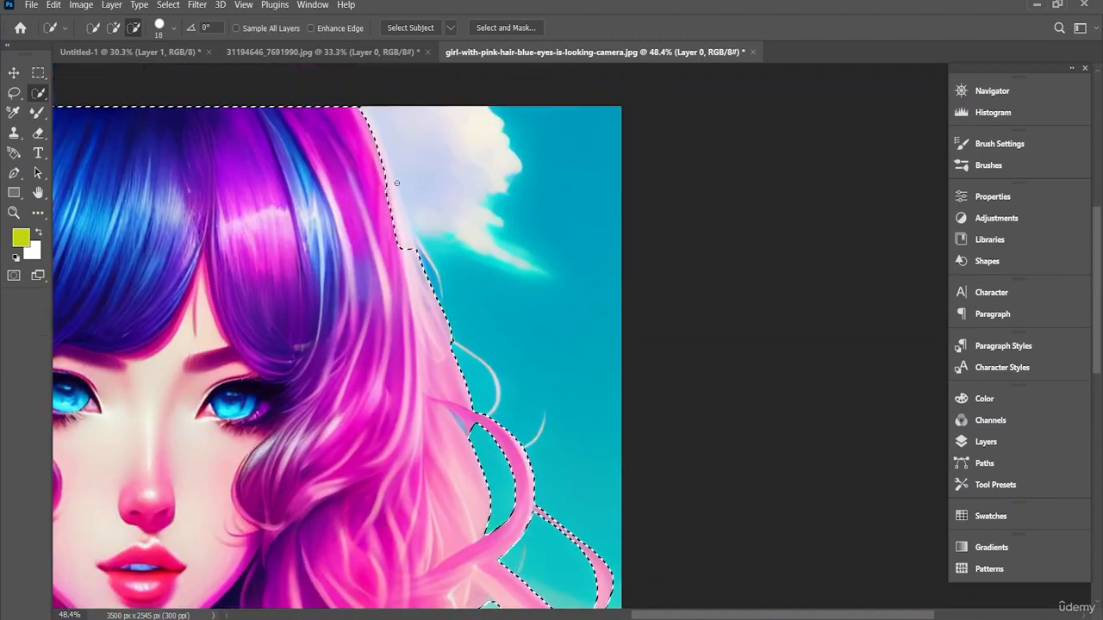
pyautogui.click(113, 27)
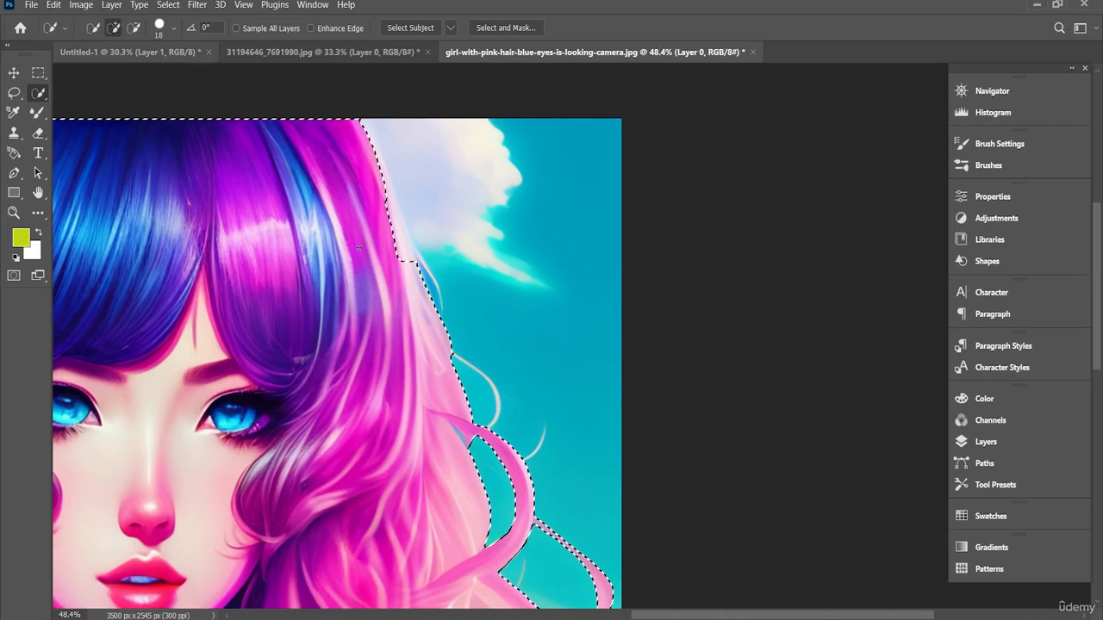
pyautogui.moveTo(396, 221); pyautogui.dragTo(394, 209)
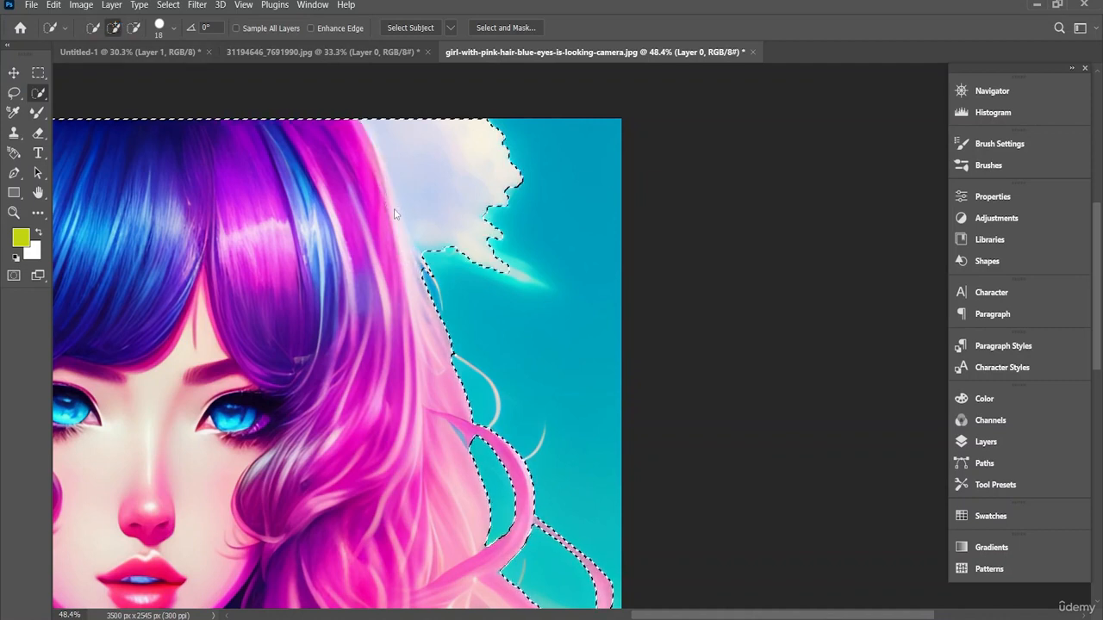
pyautogui.click(134, 27)
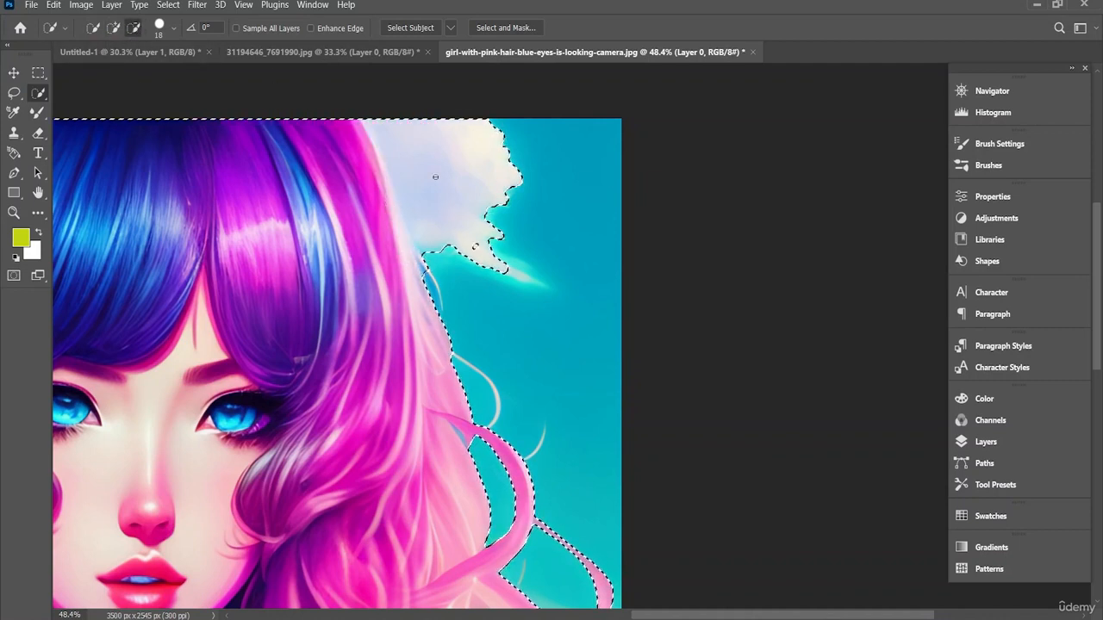
pyautogui.moveTo(435, 177)
pyautogui.mouseDown()
pyautogui.moveTo(426, 257)
pyautogui.moveTo(451, 219)
pyautogui.moveTo(492, 239)
pyautogui.moveTo(437, 250)
pyautogui.mouseUp()
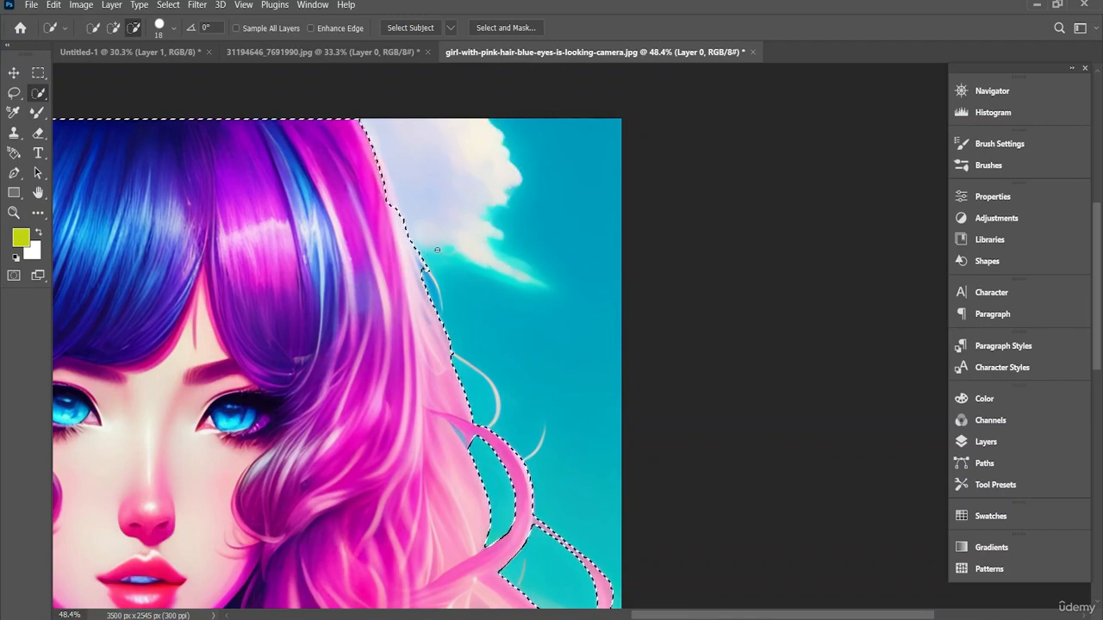
# Step: Add a layer mask to the girl's layer from the selection to hide the sky and clouds
pyautogui.scroll(-3, 452, 261)
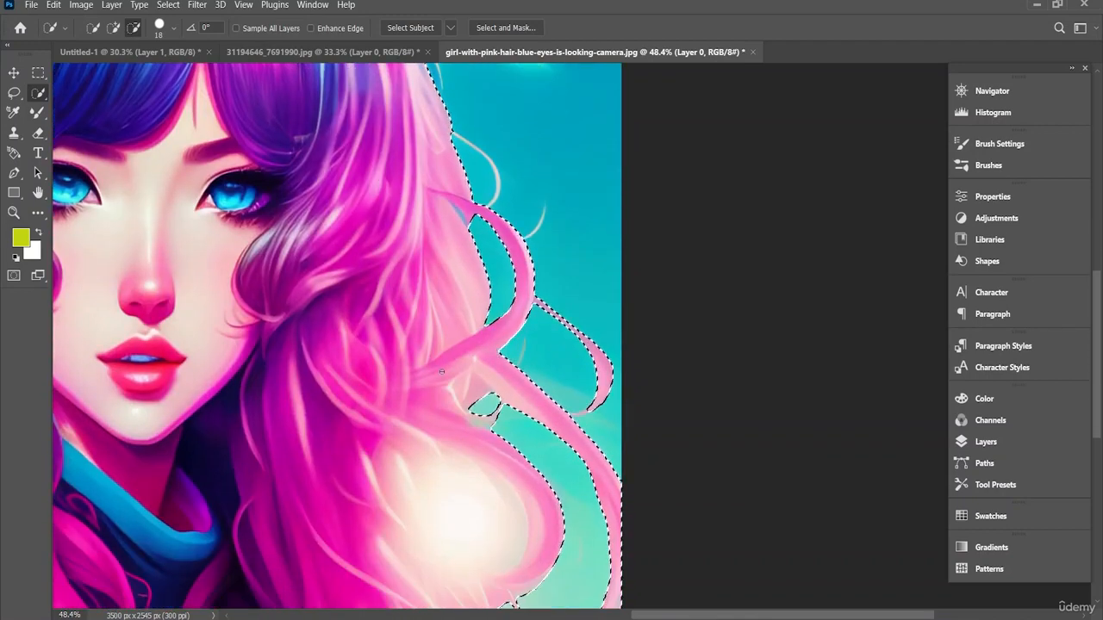
pyautogui.scroll(-4, 429, 370)
pyautogui.scroll(1, 283, 283)
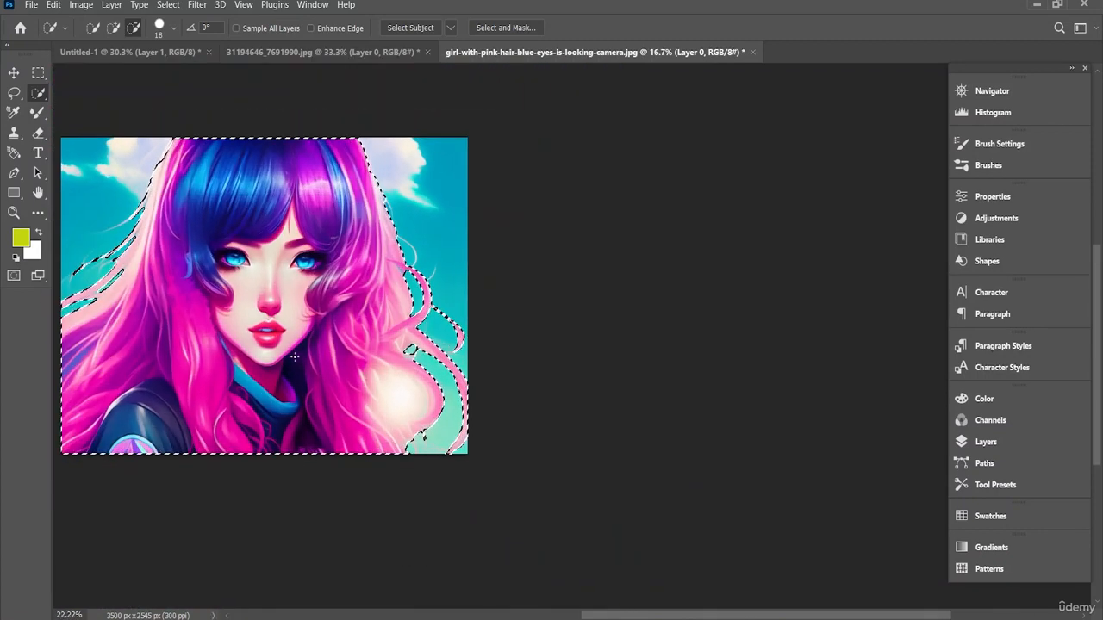
pyautogui.click(983, 442)
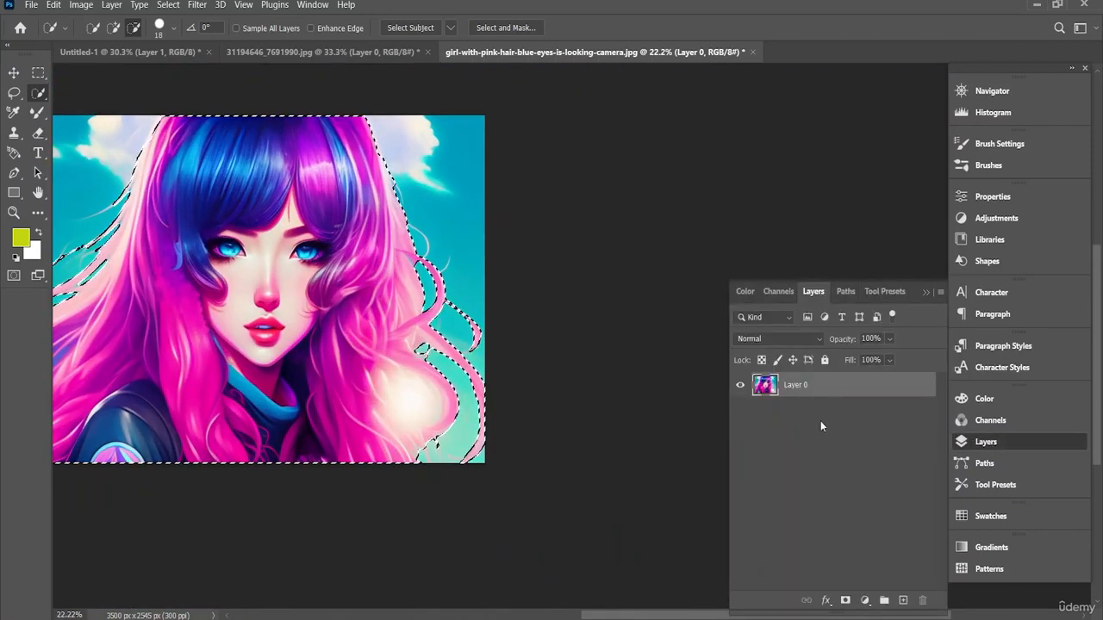
pyautogui.click(845, 601)
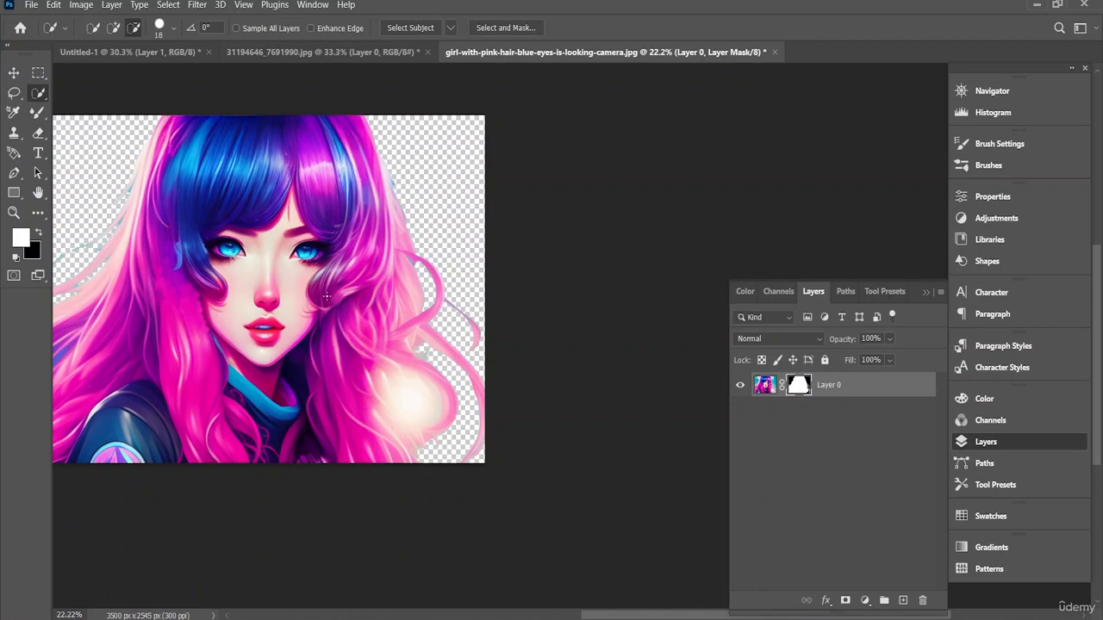
# Step: Move the masked girl into the Untitled-1 document, above the blossom artwork
pyautogui.click(13, 74)
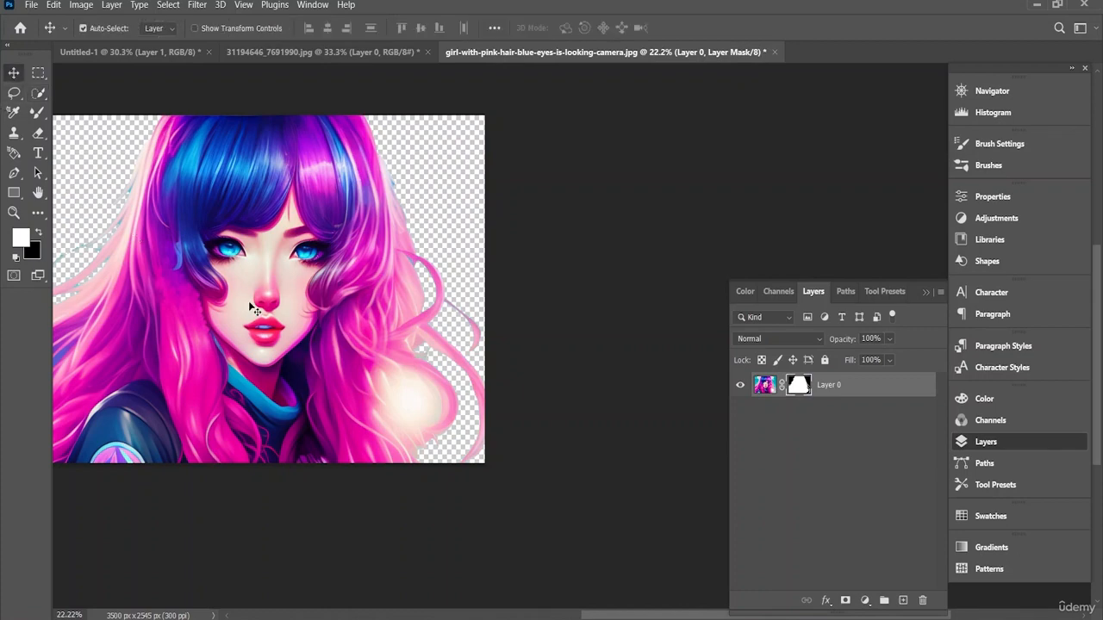
pyautogui.moveTo(254, 310); pyautogui.dragTo(103, 53)
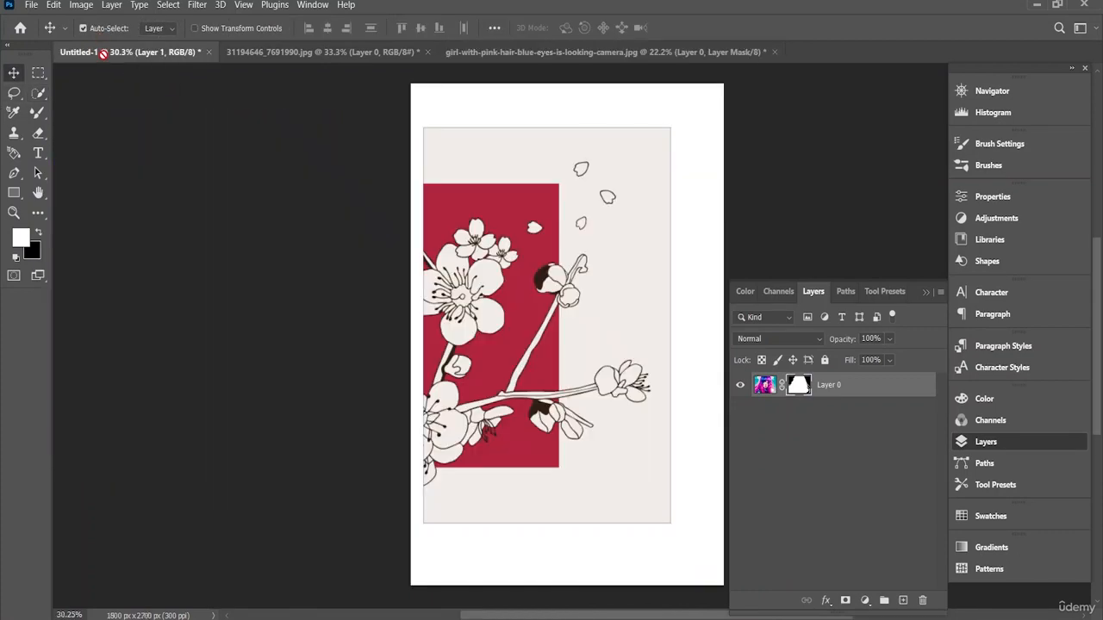
pyautogui.moveTo(558, 335); pyautogui.dragTo(562, 340)
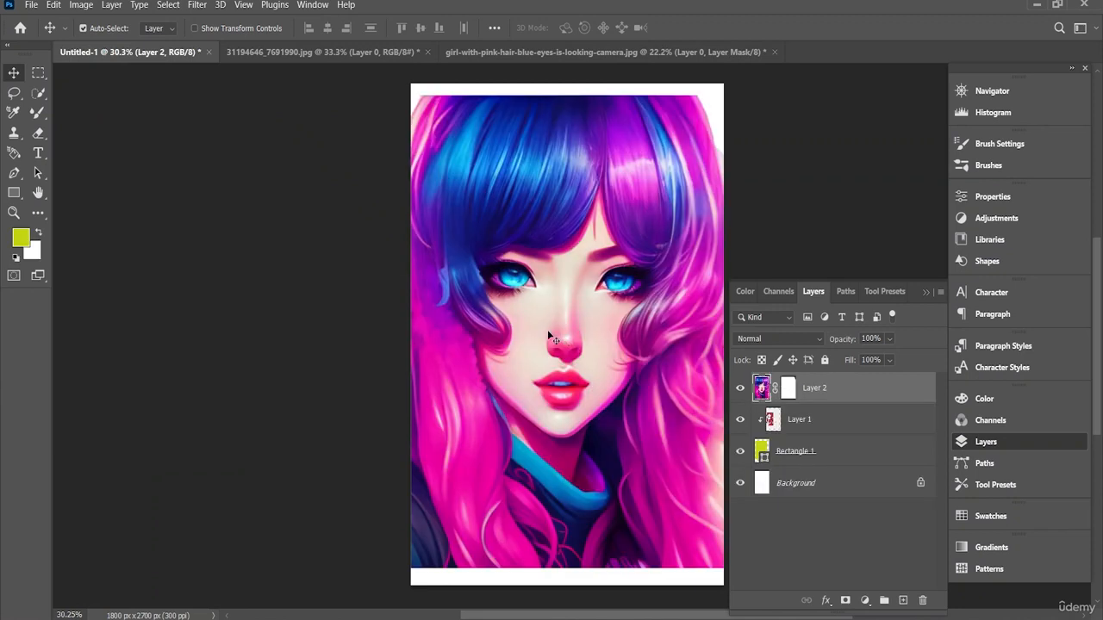
# Step: Scale the girl down to about 40.57% and place her over the right half of the blossom artwork
pyautogui.hotkey('ctrl', 't')
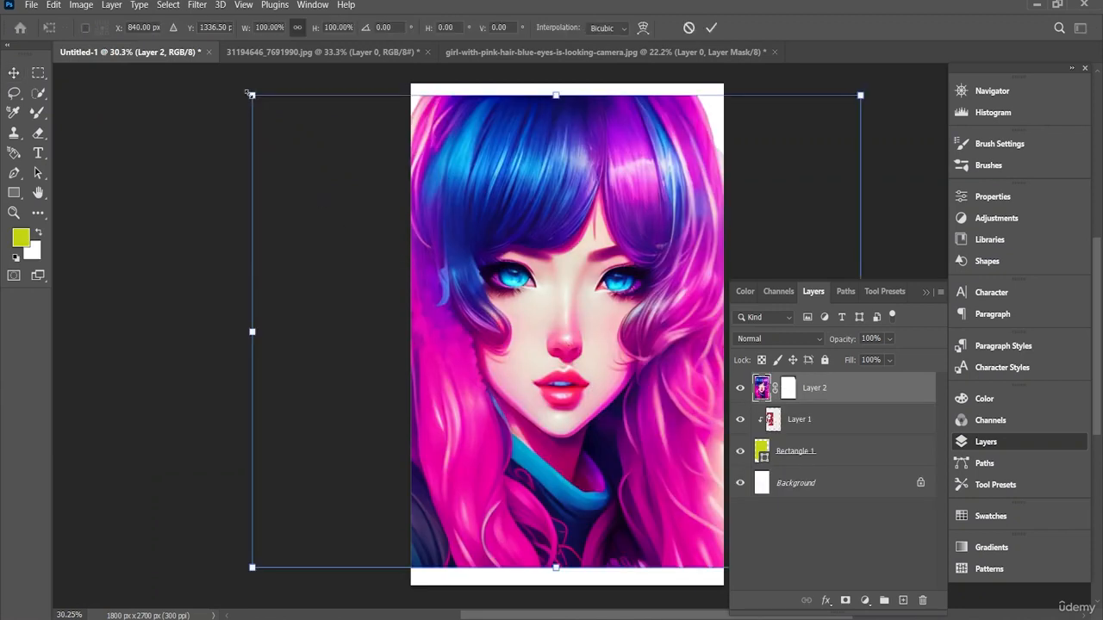
pyautogui.moveTo(250, 94); pyautogui.dragTo(638, 339)
pyautogui.moveTo(666, 429); pyautogui.dragTo(542, 314)
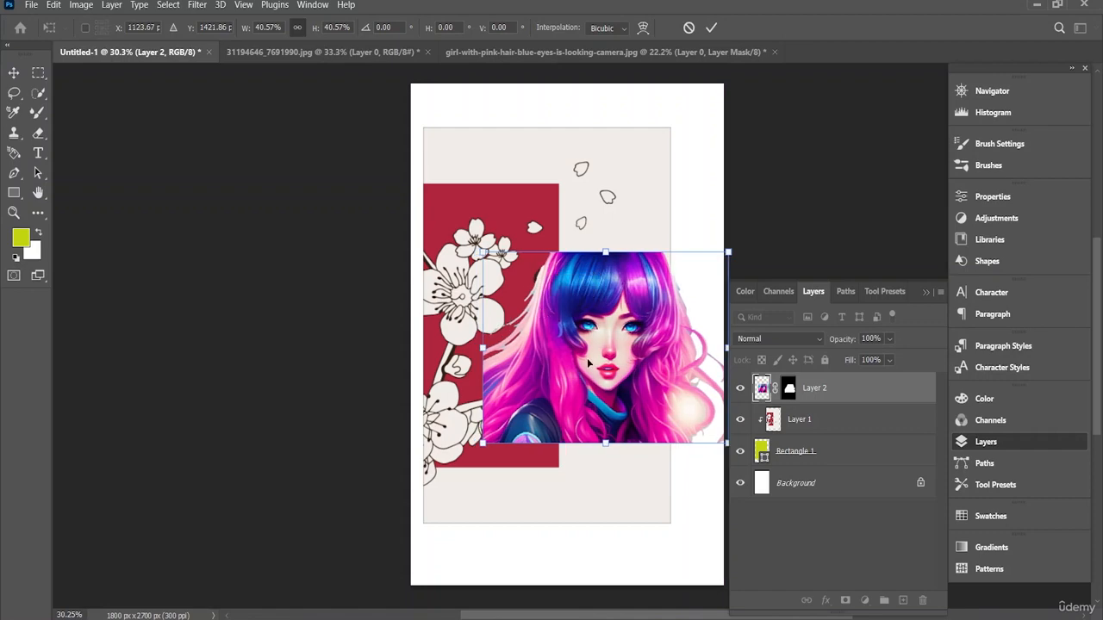
pyautogui.press('Return')
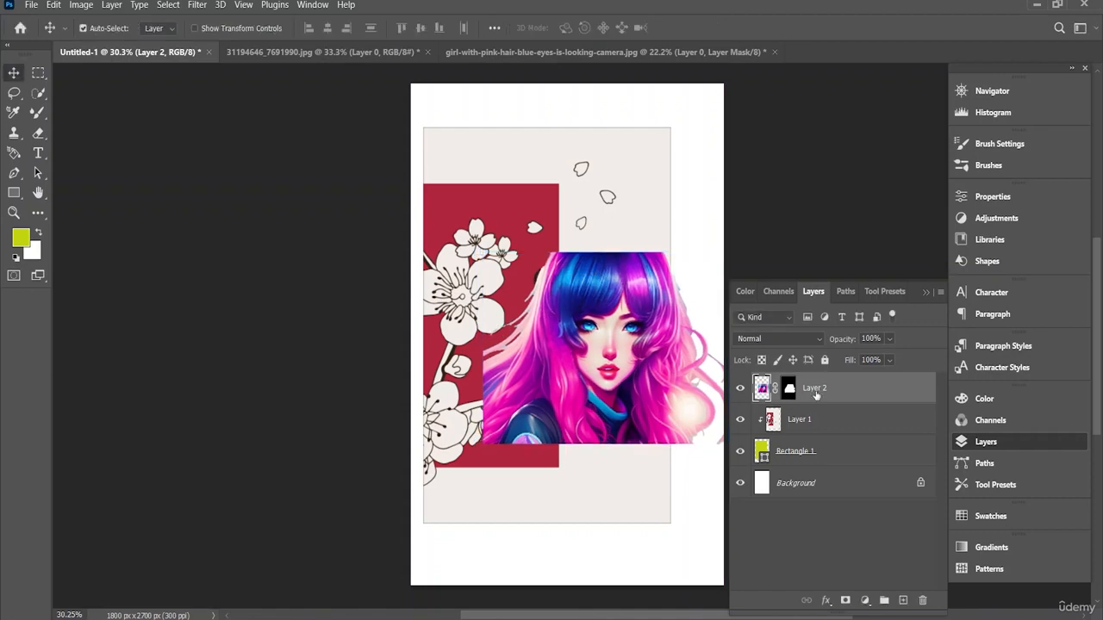
# Step: Create a clipping mask for the girl's layer and shift her slightly up and right within the rectangle
pyautogui.rightClick(827, 390)
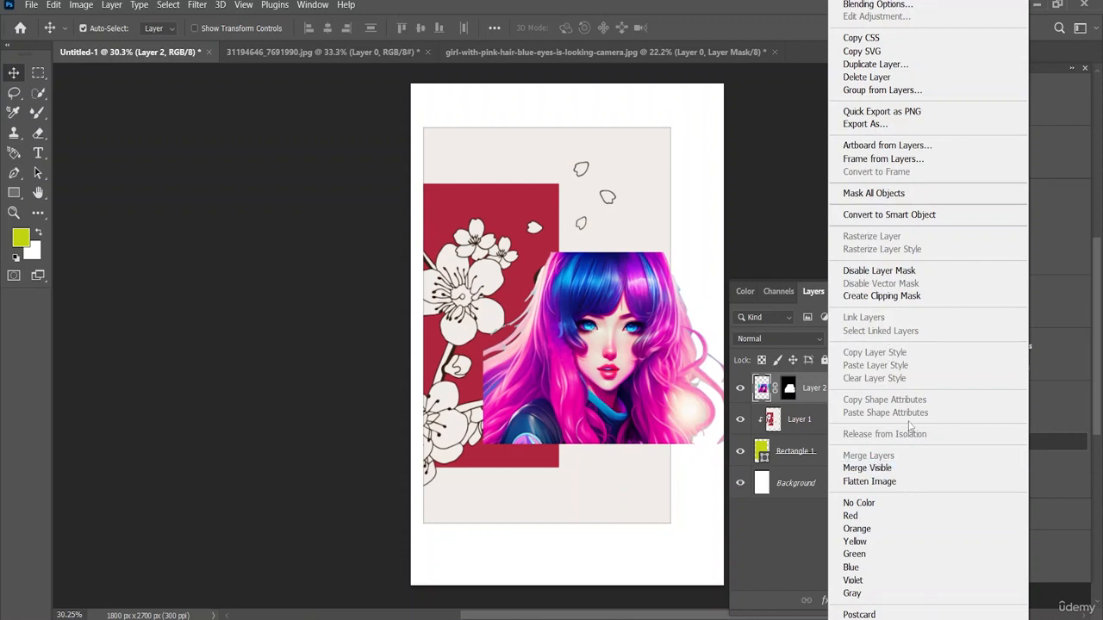
pyautogui.click(909, 296)
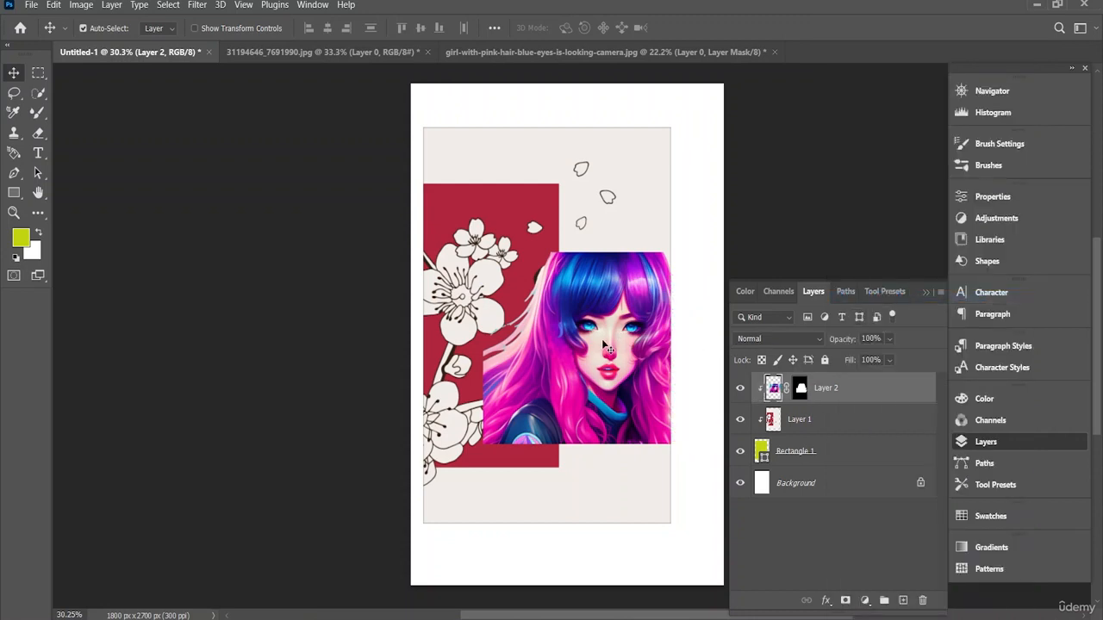
pyautogui.moveTo(607, 349); pyautogui.dragTo(614, 337)
pyautogui.hotkey('ctrl', 't')
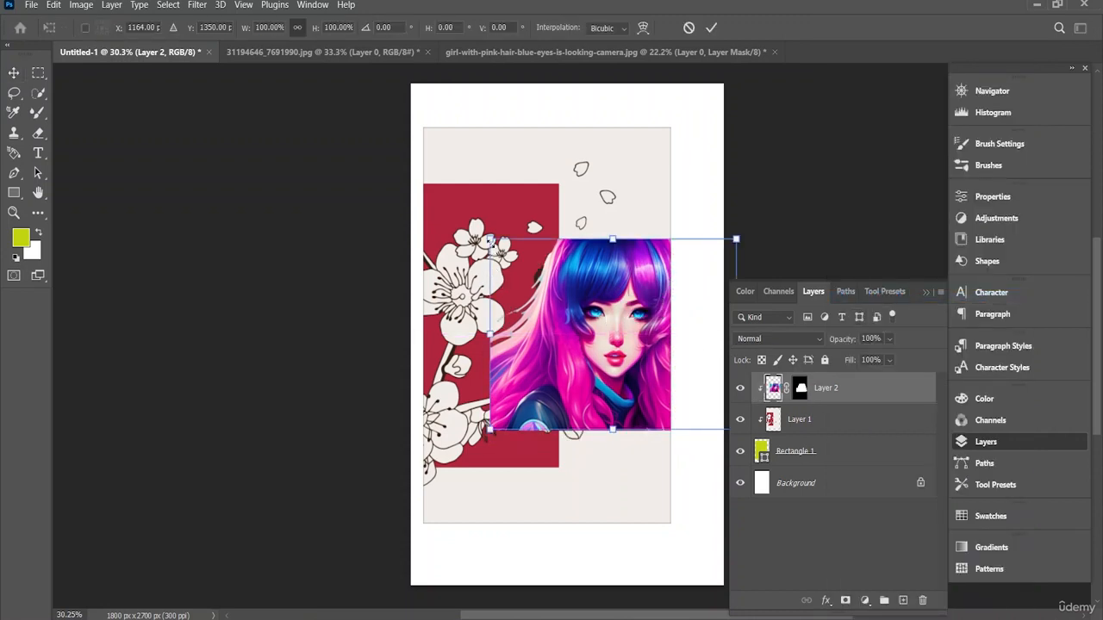
pyautogui.moveTo(500, 226); pyautogui.dragTo(499, 229)
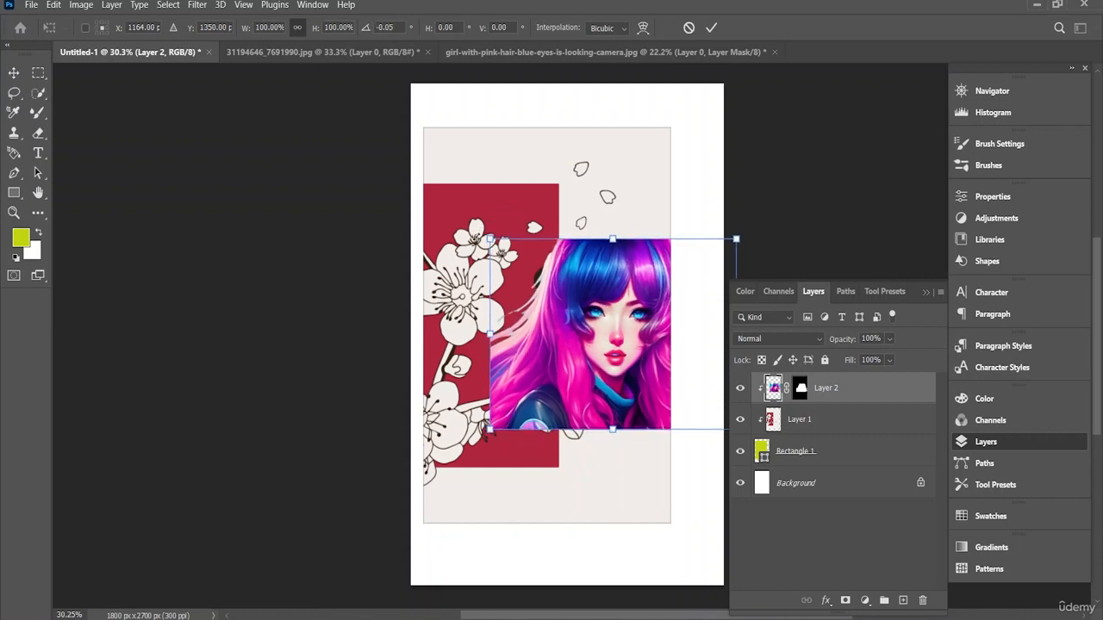
pyautogui.moveTo(836, 390); pyautogui.dragTo(726, 375)
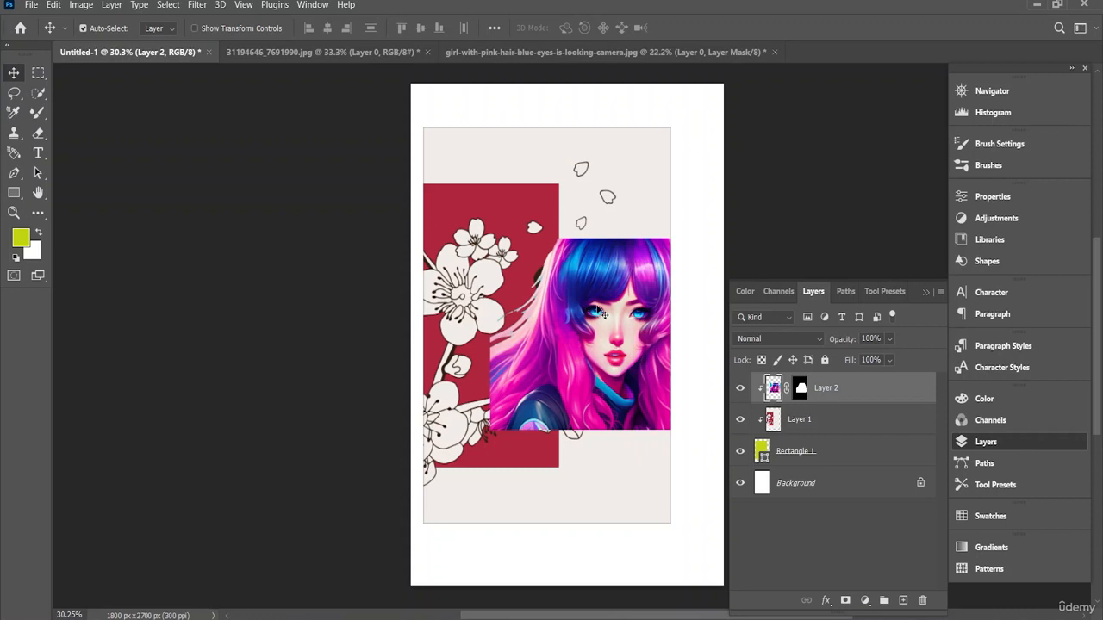
pyautogui.rightClick(831, 395)
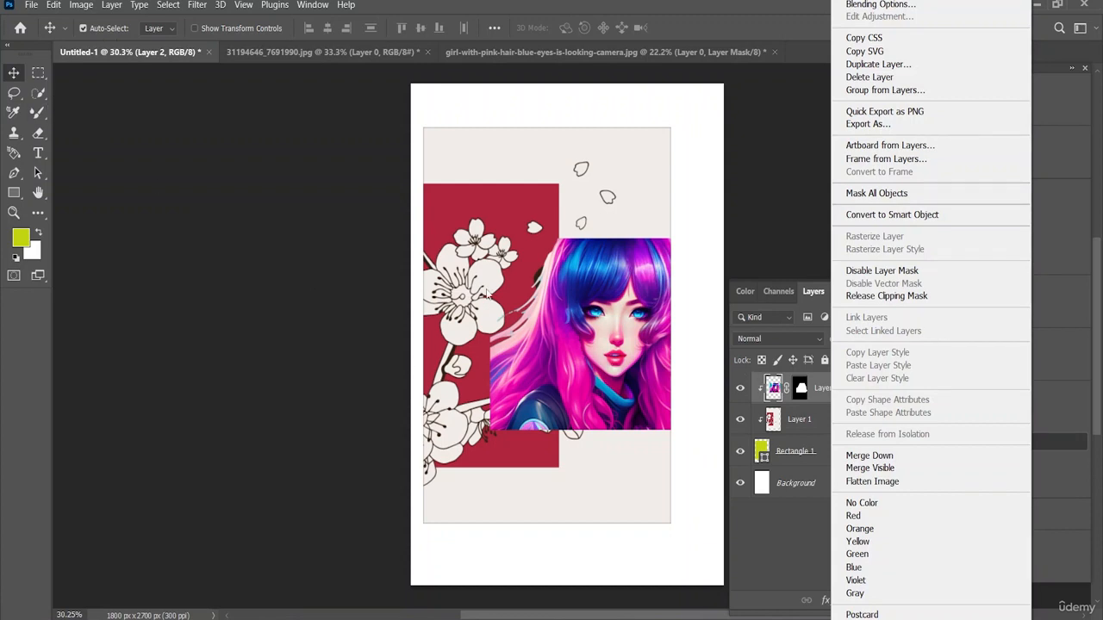
pyautogui.click(569, 338)
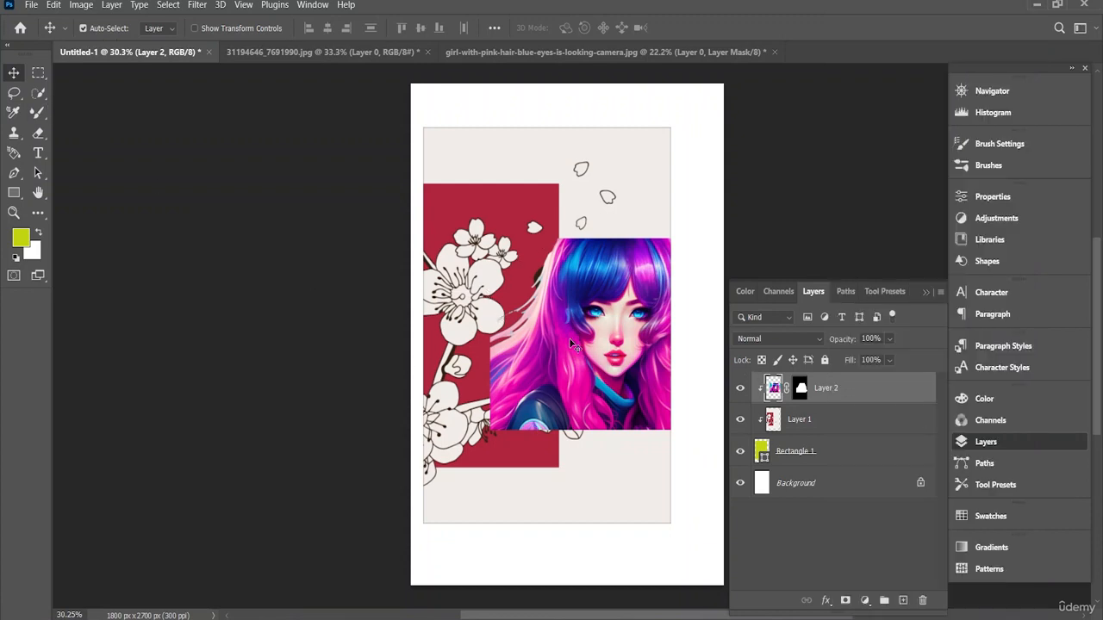
# Step: Move the girl lower within the rectangle and set the Underlying Layer Blend If black limit to 140 in her Blending Options
pyautogui.moveTo(595, 344); pyautogui.dragTo(603, 385)
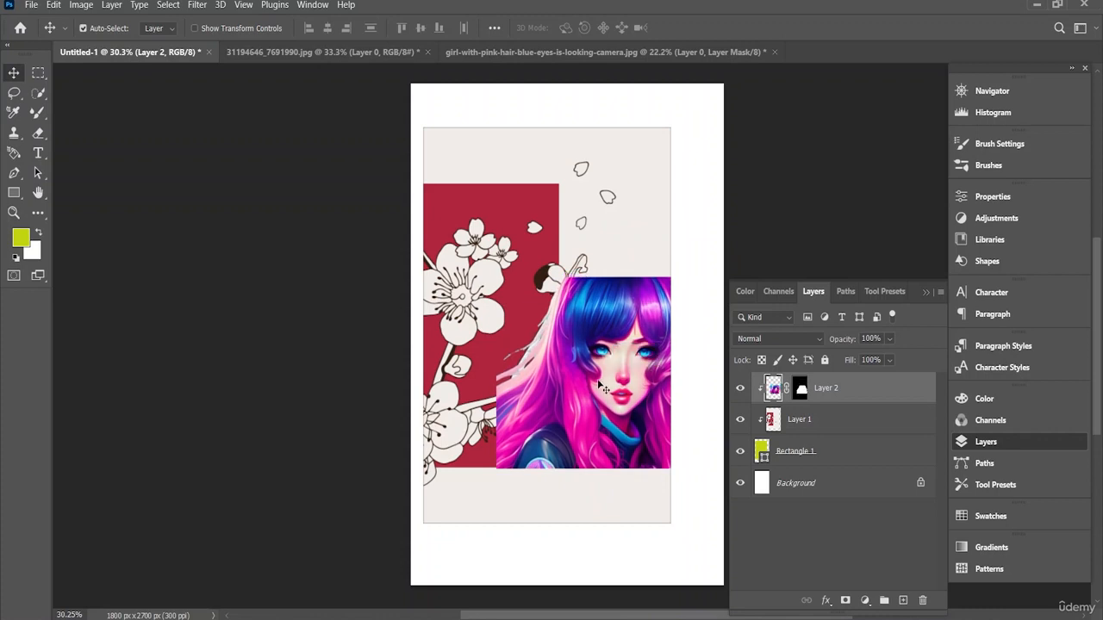
pyautogui.click(201, 6)
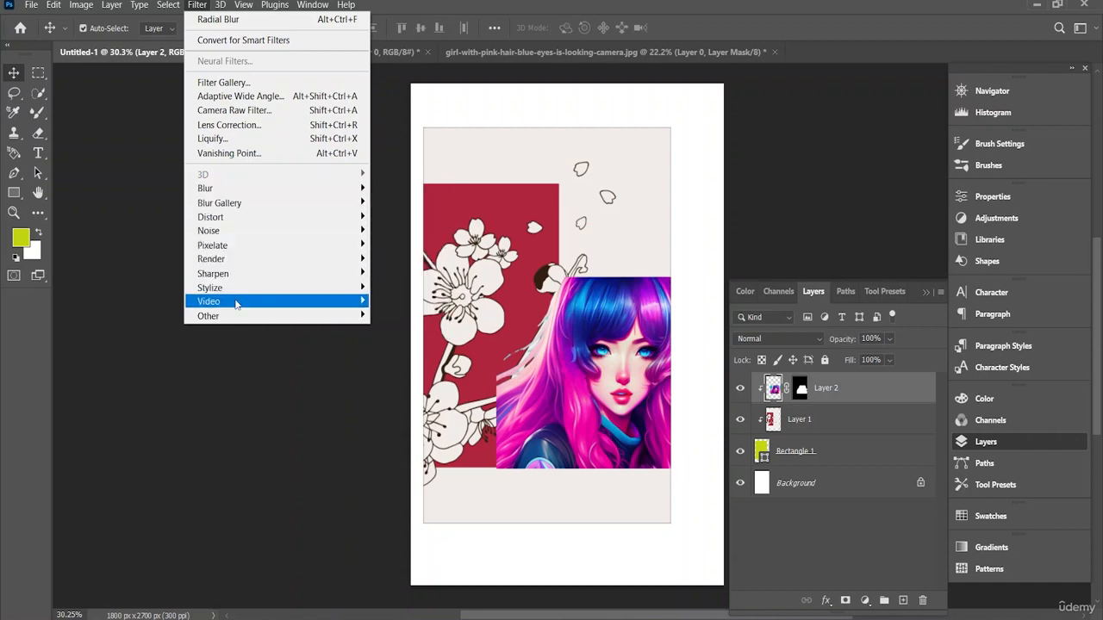
pyautogui.rightClick(840, 388)
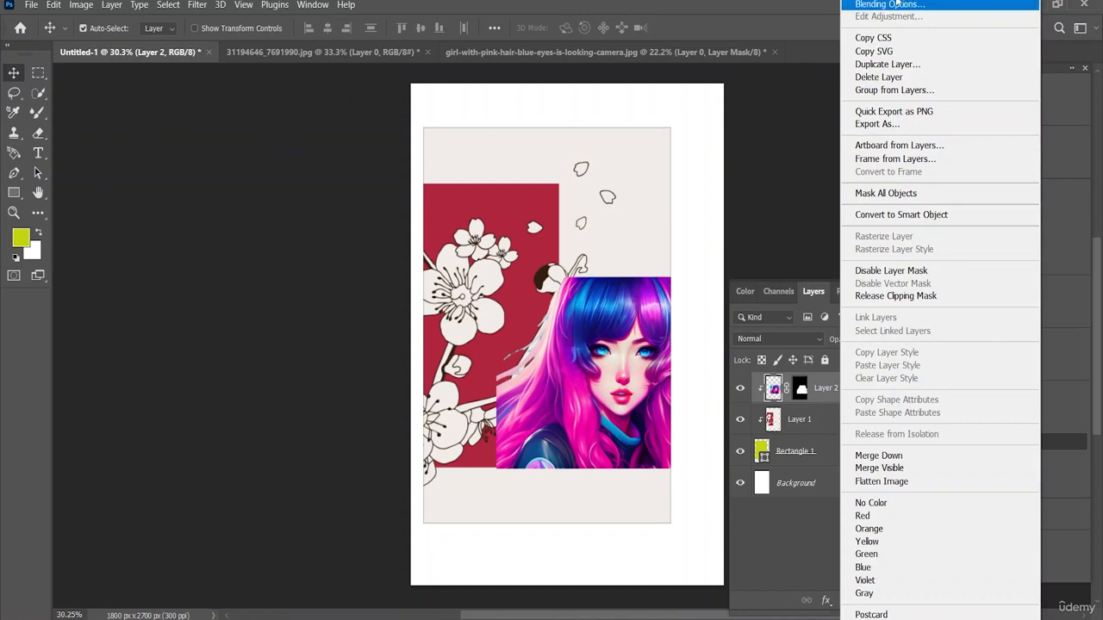
pyautogui.click(856, 60)
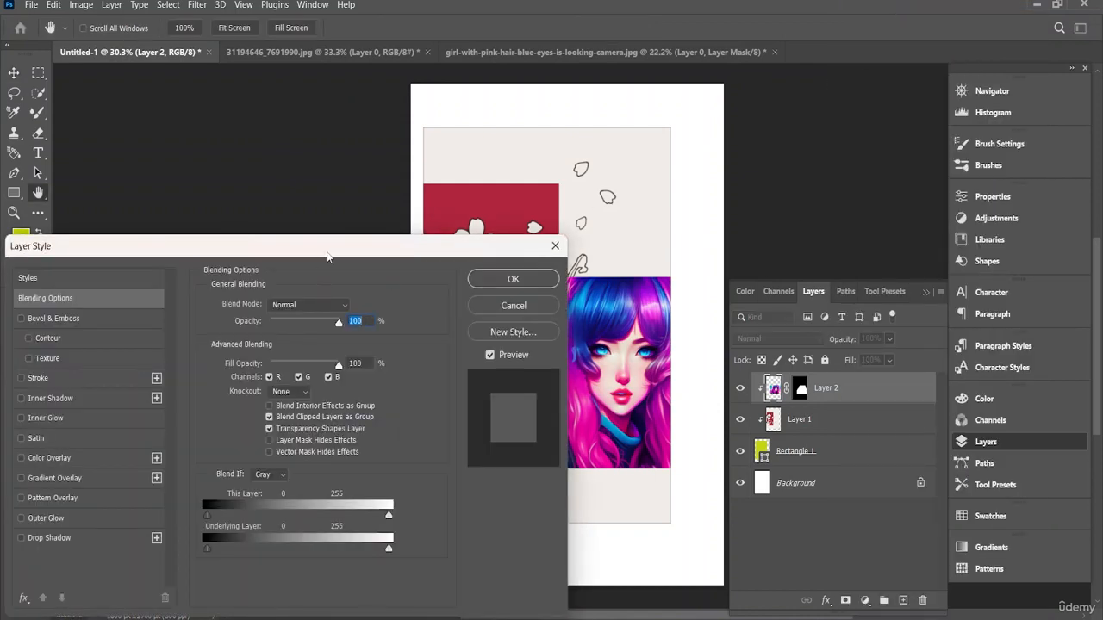
pyautogui.moveTo(327, 256); pyautogui.dragTo(1008, 189)
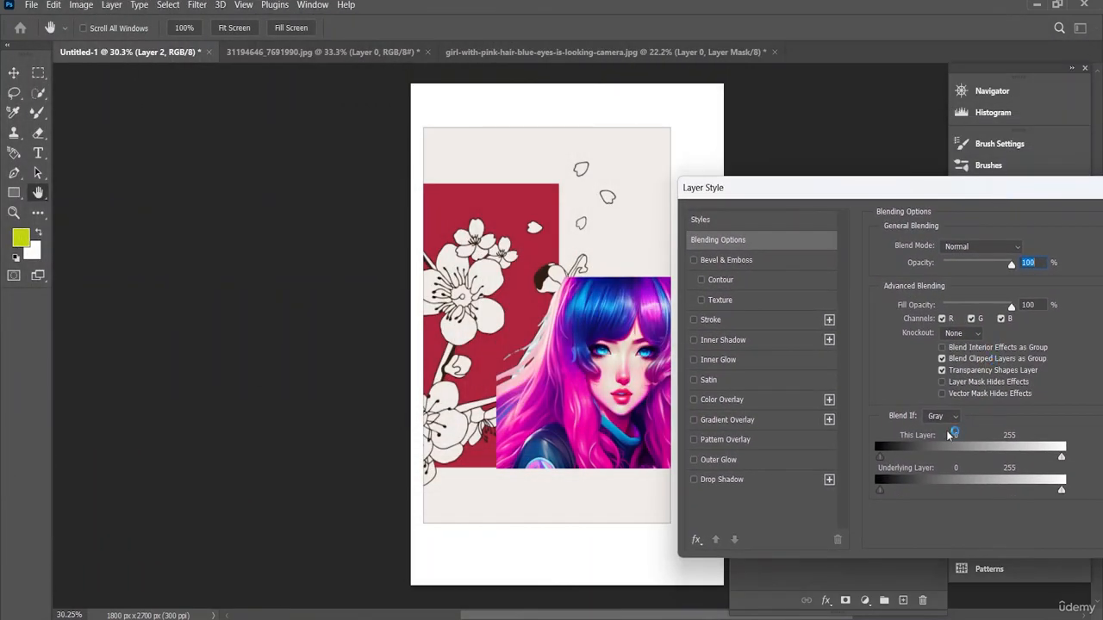
pyautogui.moveTo(880, 490); pyautogui.dragTo(950, 484)
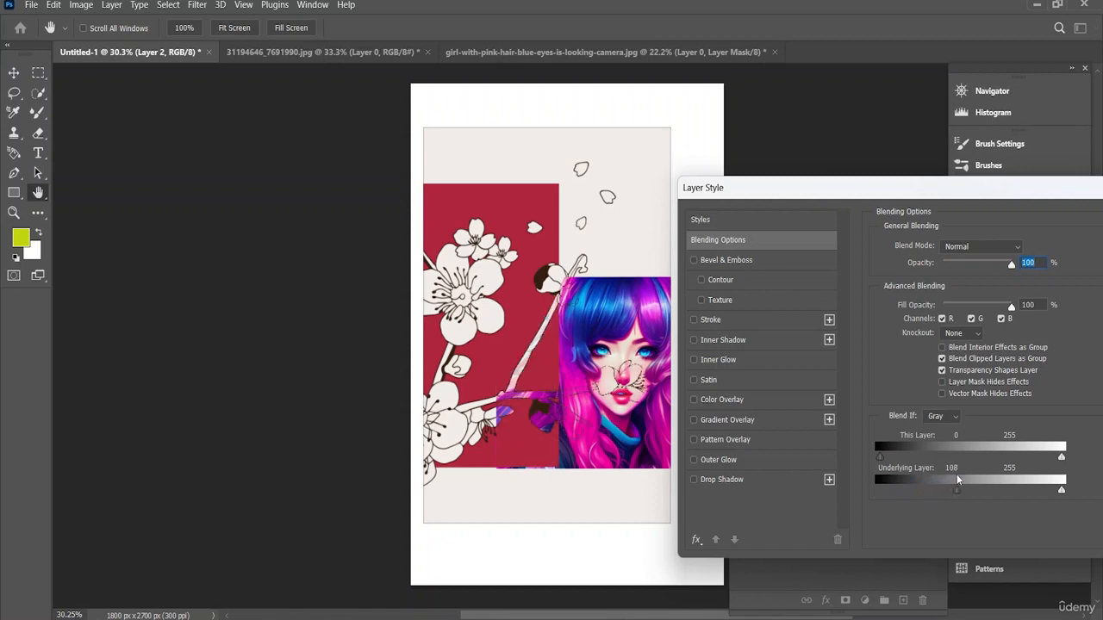
pyautogui.moveTo(1001, 480); pyautogui.dragTo(980, 492)
pyautogui.moveTo(1056, 488); pyautogui.dragTo(1053, 489)
pyautogui.moveTo(639, 364); pyautogui.dragTo(609, 363)
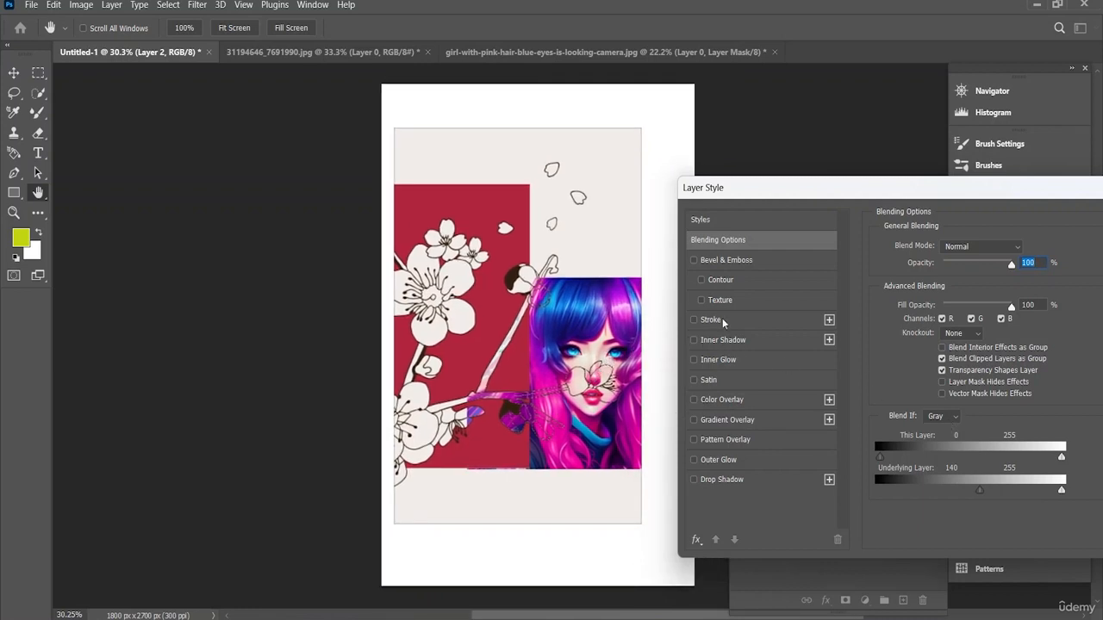
# Step: Enable Bevel & Emboss and Satin on the girl's layer, trying Stroke, Gradient Overlay and Color Overlay but leaving those off
pyautogui.click(692, 320)
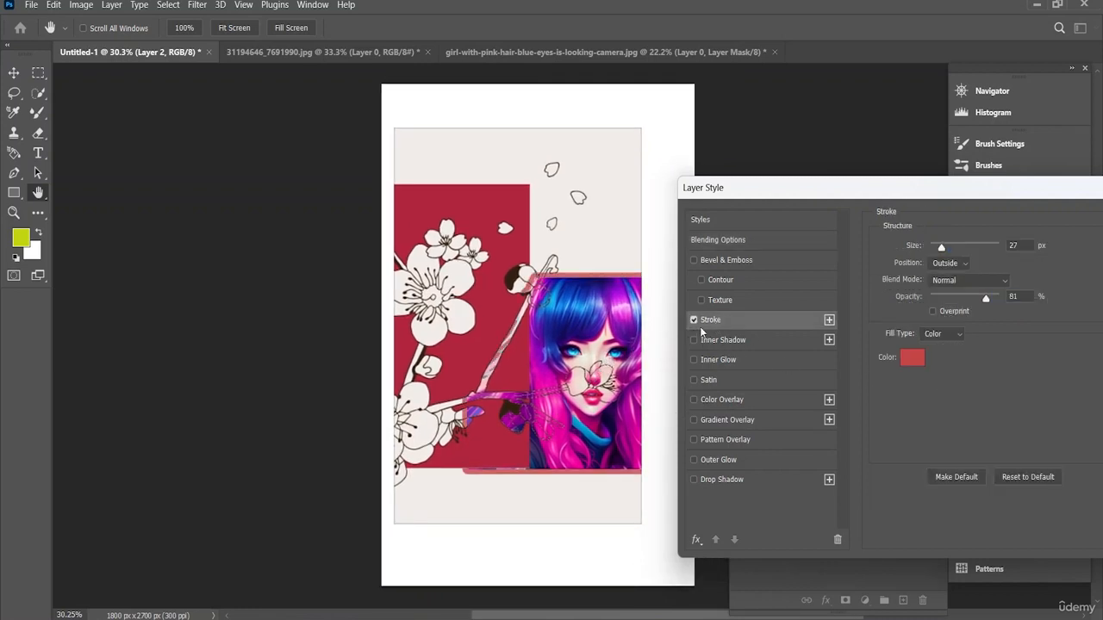
pyautogui.click(693, 321)
pyautogui.click(701, 300)
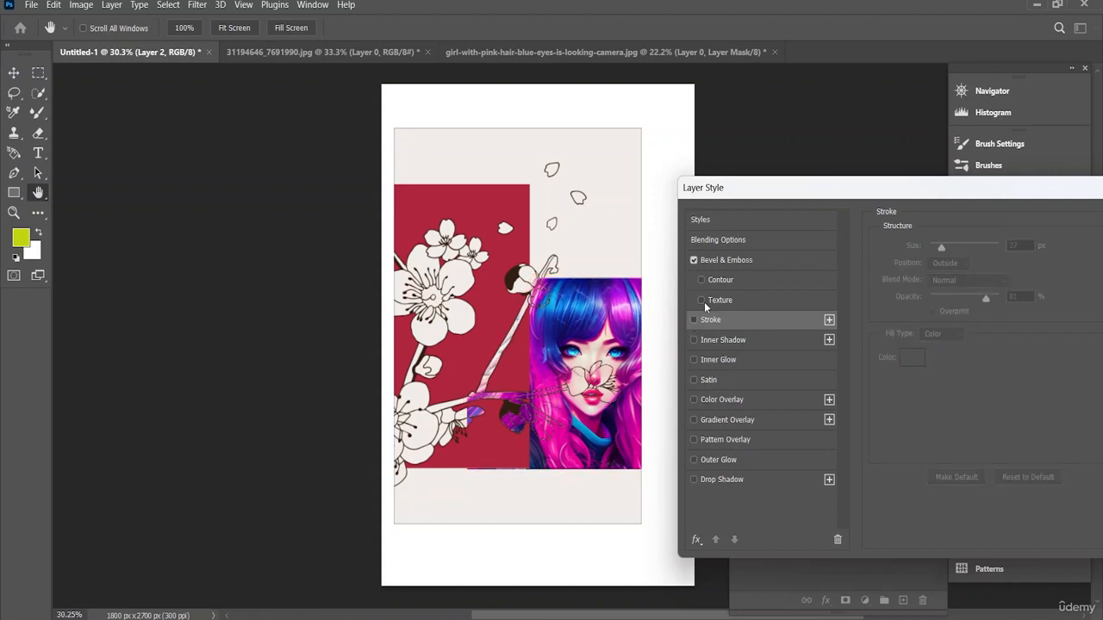
pyautogui.click(704, 301)
pyautogui.click(693, 420)
pyautogui.click(694, 421)
pyautogui.click(693, 400)
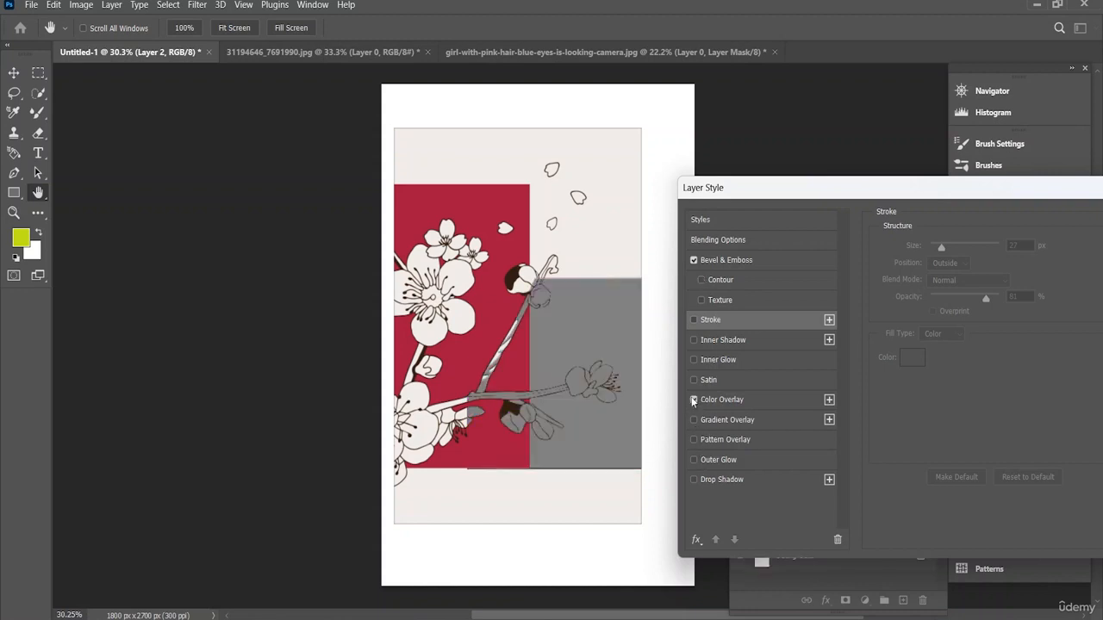
pyautogui.click(694, 400)
pyautogui.click(694, 381)
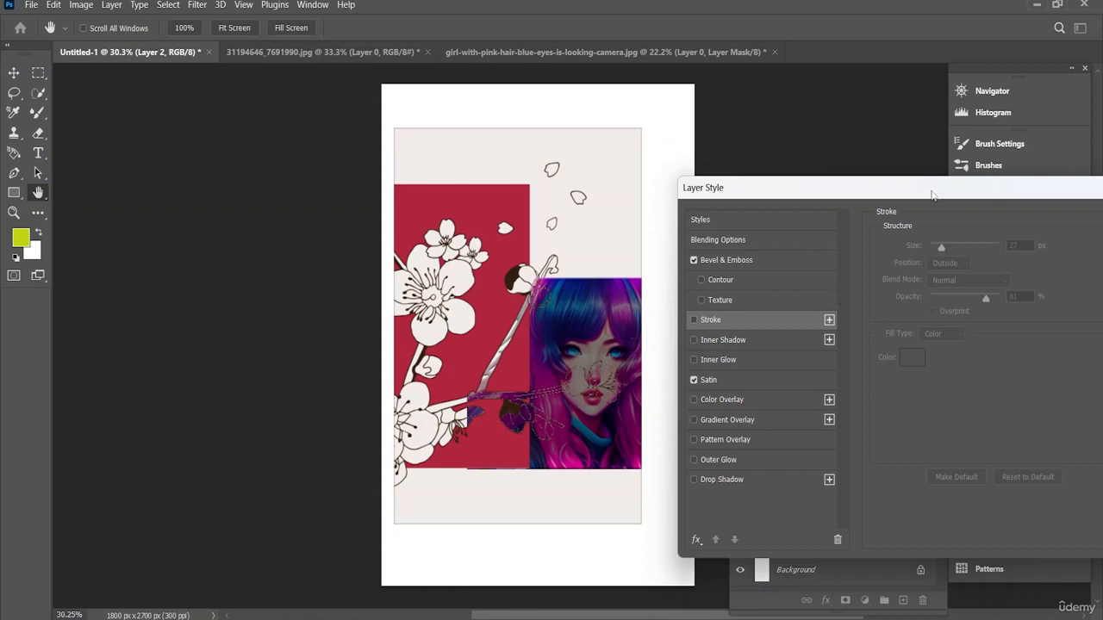
# Step: Set the blend mode of the girl's layer to Luminosity and apply the layer style
pyautogui.moveTo(932, 194); pyautogui.dragTo(813, 124)
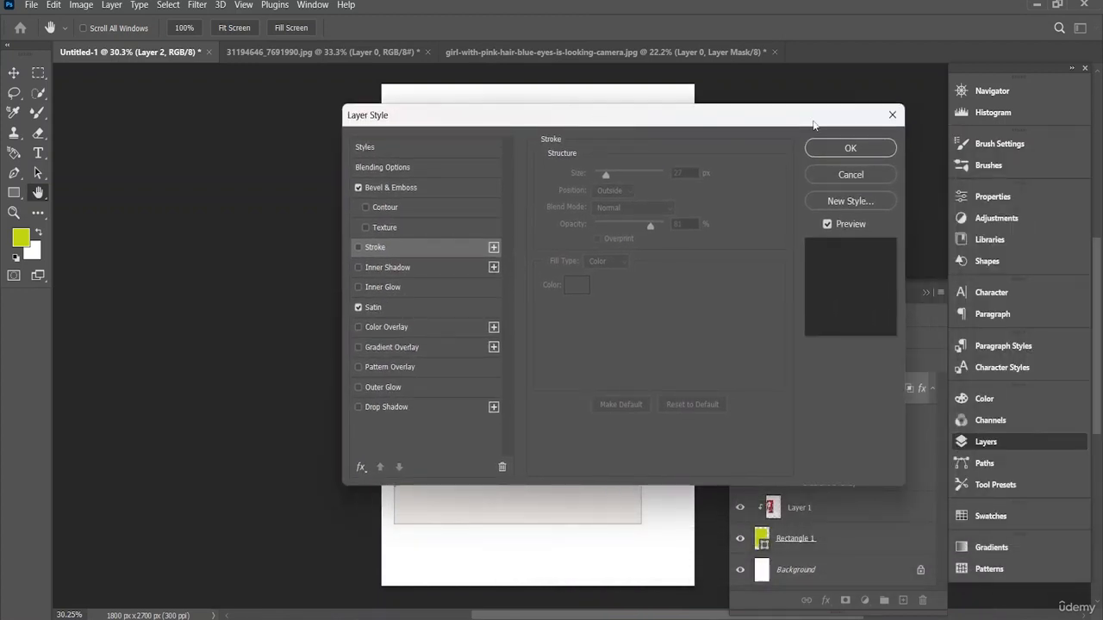
pyautogui.click(392, 168)
pyautogui.moveTo(605, 134); pyautogui.dragTo(308, 423)
pyautogui.click(335, 464)
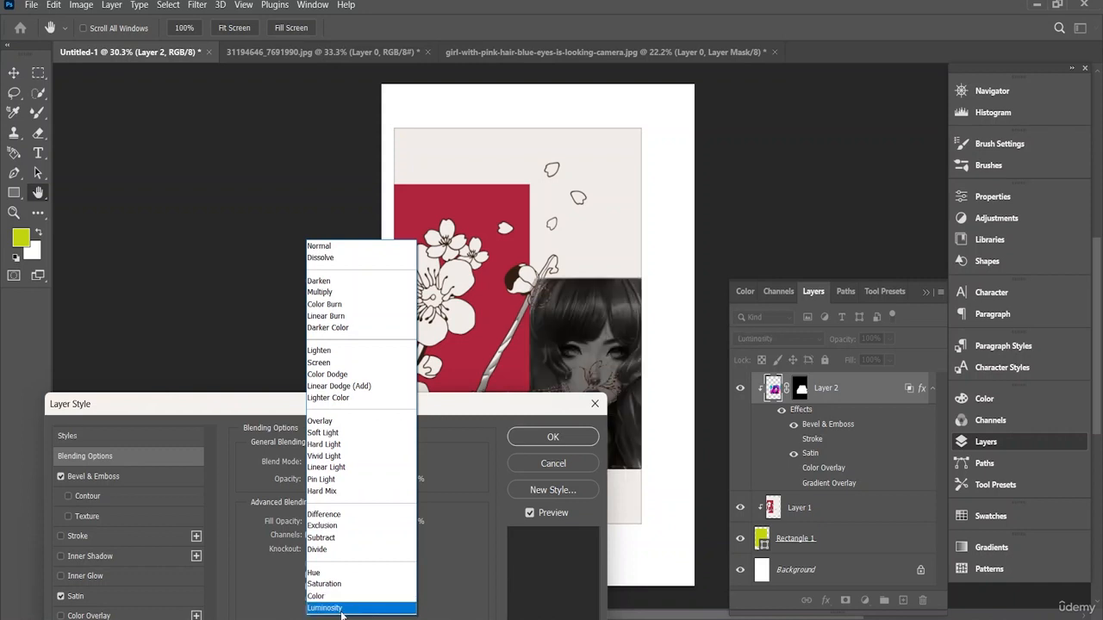
pyautogui.click(343, 608)
pyautogui.click(569, 437)
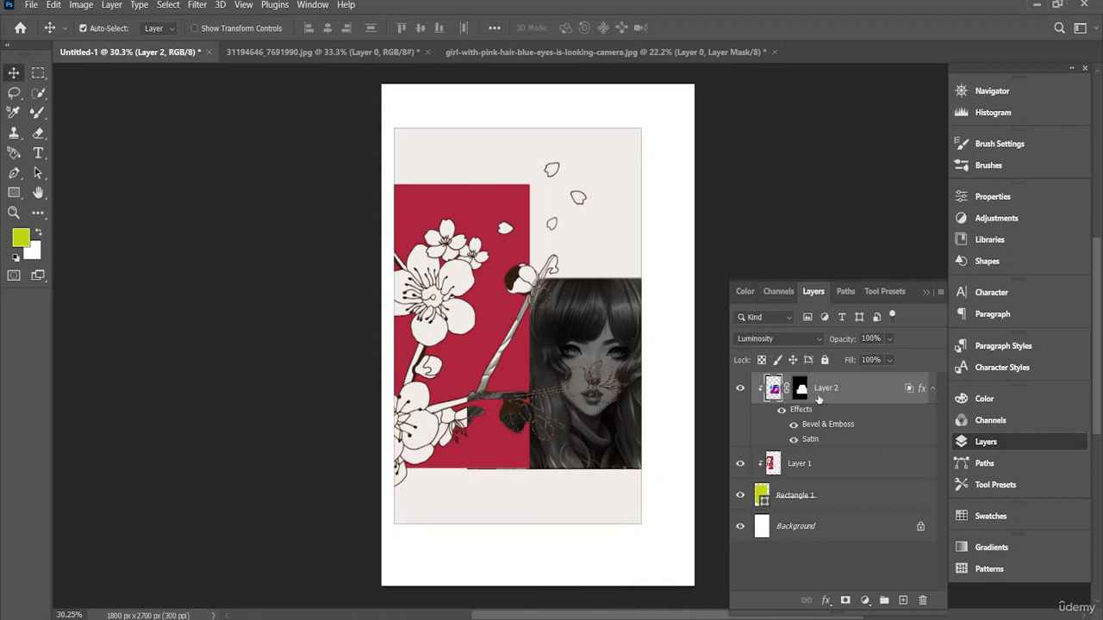
# Step: Scale the girl up to 133.89% and align her bottom edge with the bottom of the red panel
pyautogui.press('ctrl')
pyautogui.hotkey('ctrl', 't')
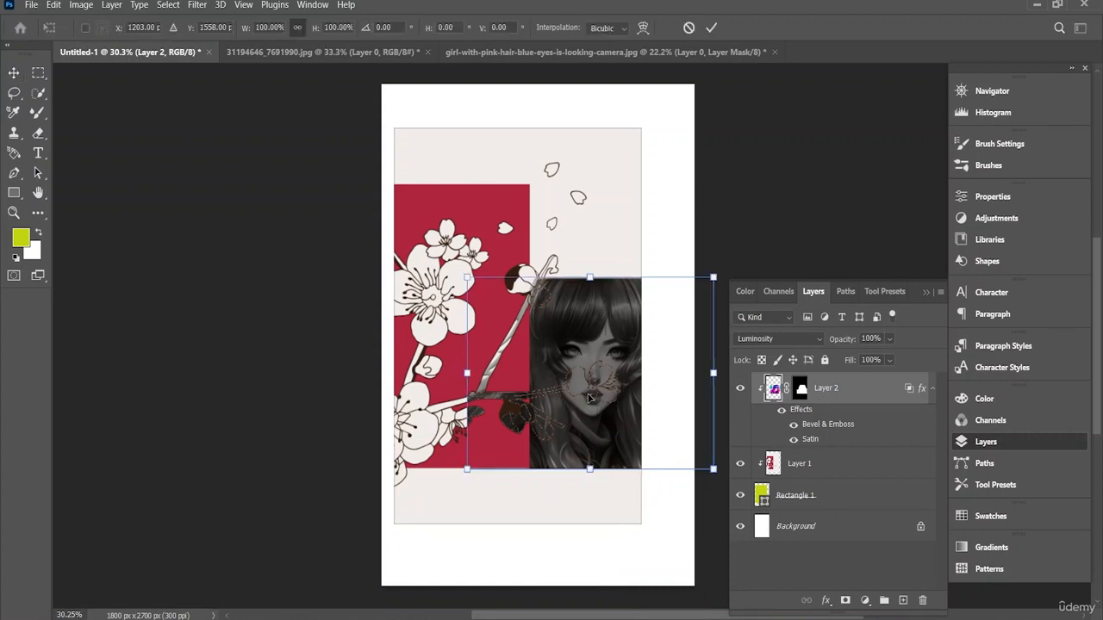
pyautogui.moveTo(589, 403); pyautogui.dragTo(566, 401)
pyautogui.moveTo(447, 274); pyautogui.dragTo(364, 212)
pyautogui.moveTo(521, 358); pyautogui.dragTo(573, 369)
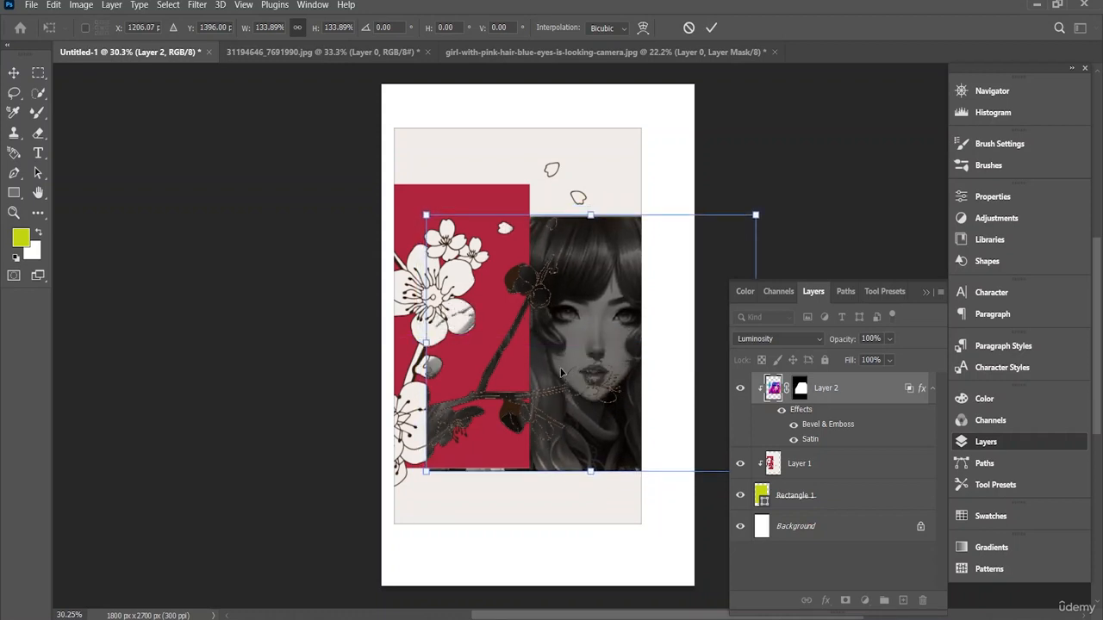
pyautogui.scroll(1, 562, 370)
pyautogui.scroll(1, 567, 409)
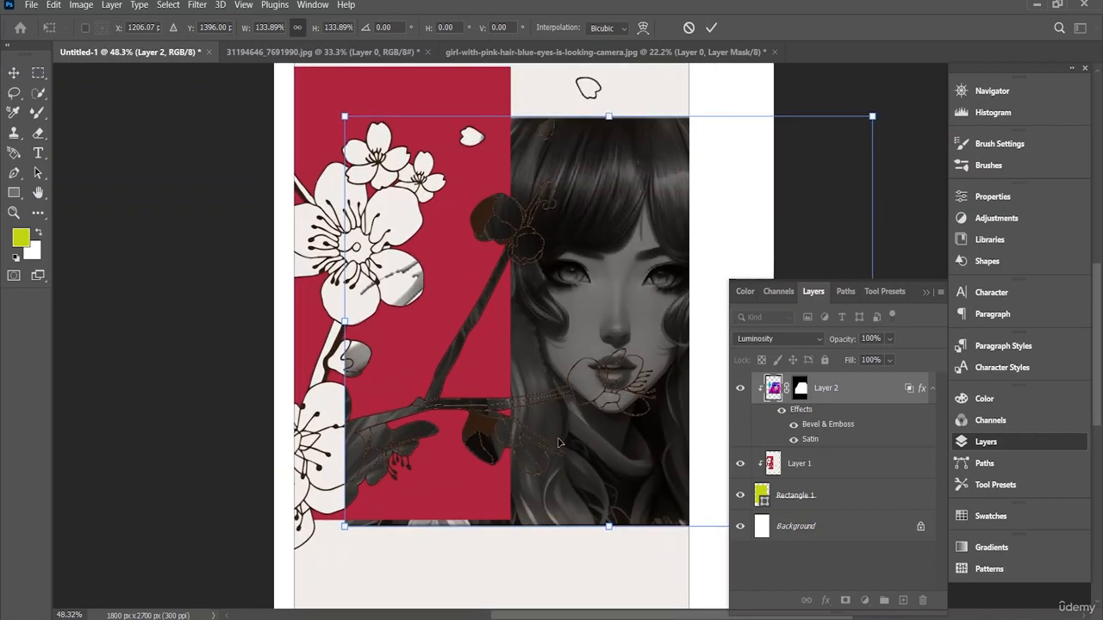
pyautogui.moveTo(568, 497); pyautogui.dragTo(568, 489)
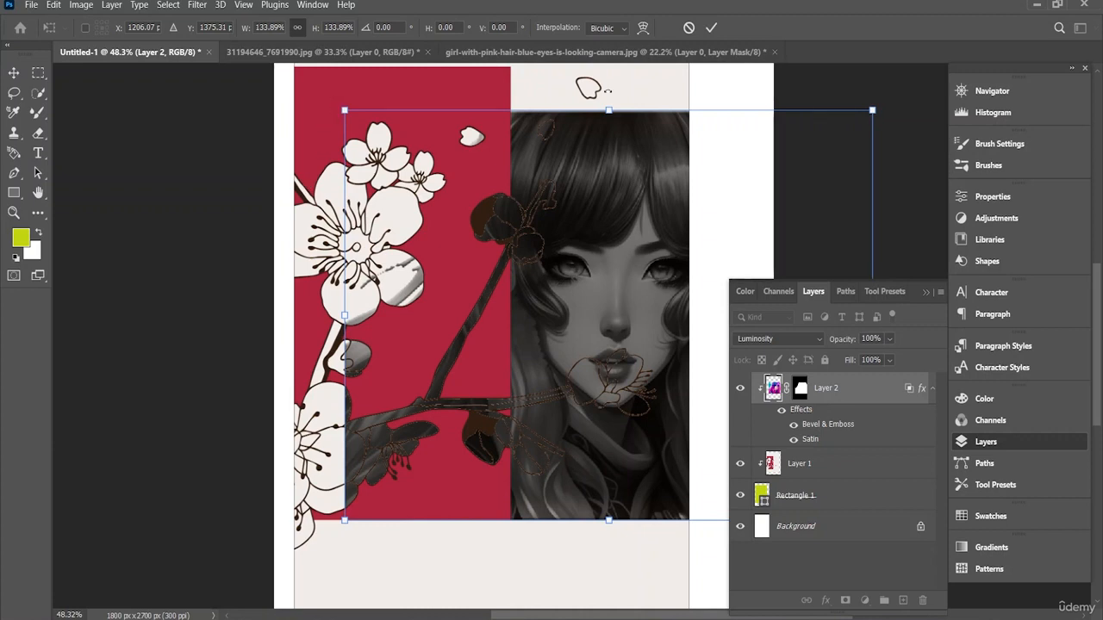
pyautogui.click(710, 28)
# Step: Nudge the enlarged girl slightly upward within the rectangle
pyautogui.scroll(2, 570, 230)
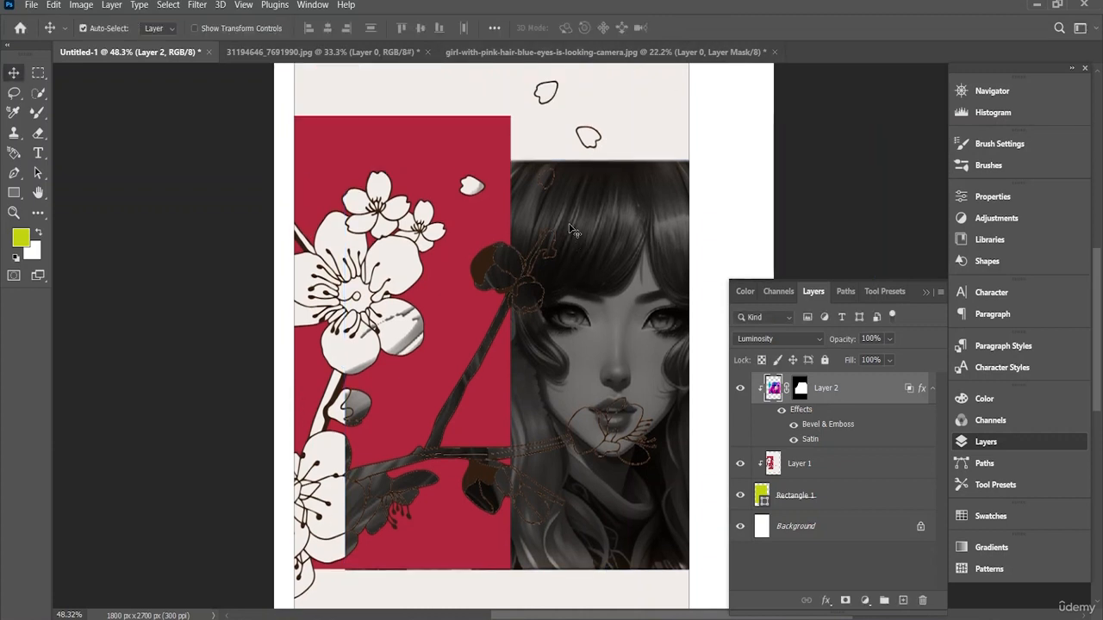
pyautogui.scroll(-2, 572, 249)
pyautogui.scroll(-3, 576, 276)
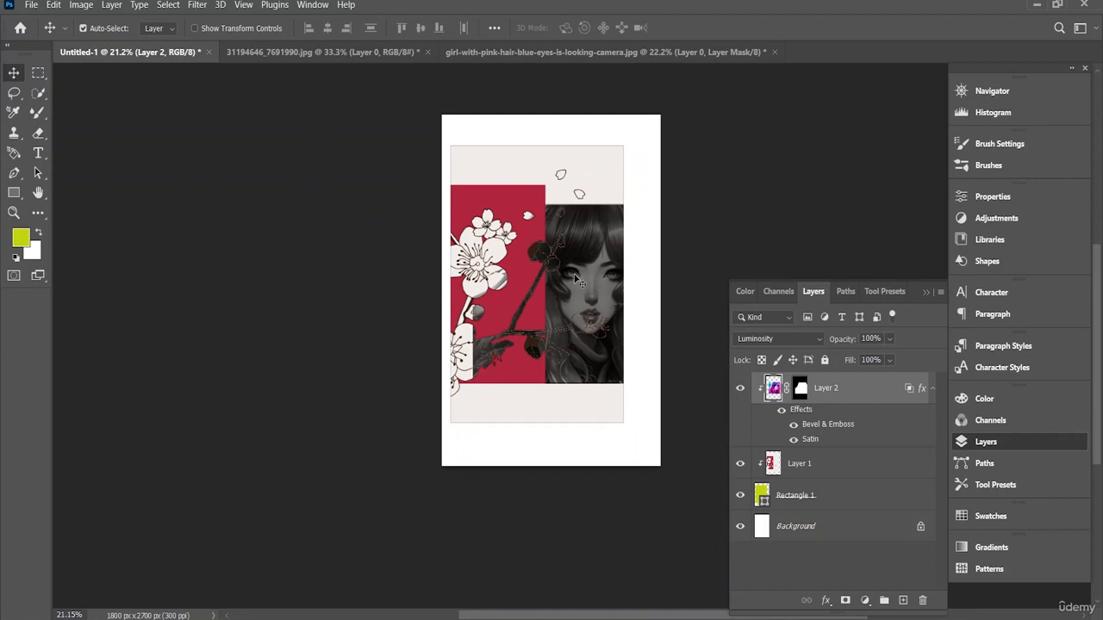
pyautogui.moveTo(578, 287); pyautogui.dragTo(580, 296)
pyautogui.moveTo(585, 232); pyautogui.dragTo(586, 221)
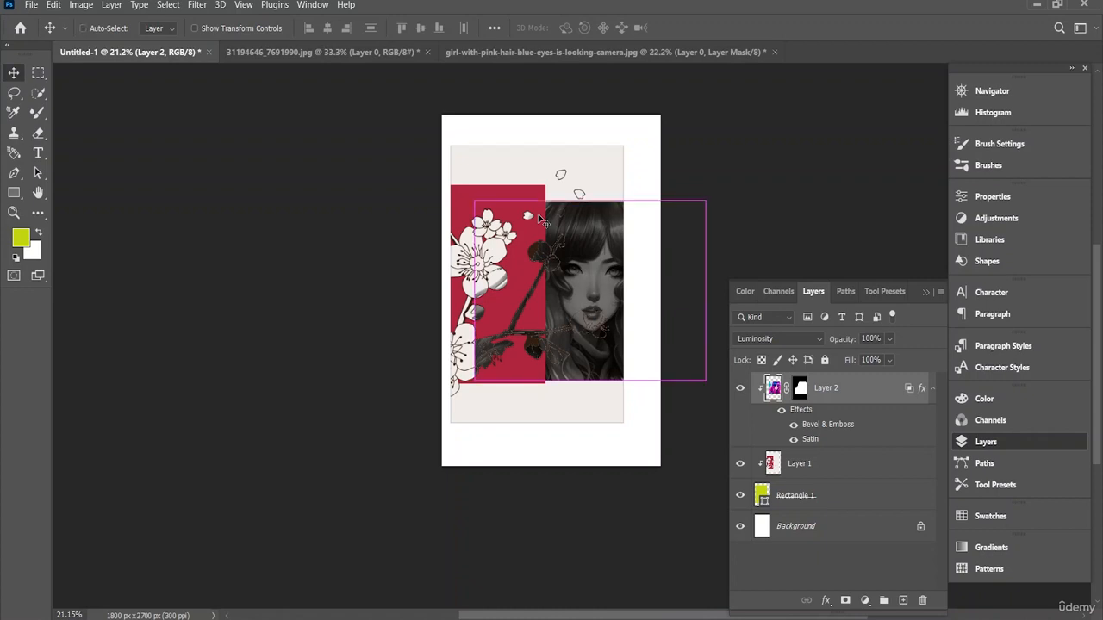
# Step: Scale the girl up to 112.02% and shift her left, matching her bottom edge to the bottom of the red panel
pyautogui.hotkey('ctrl', 't')
pyautogui.moveTo(471, 190); pyautogui.dragTo(451, 178)
pyautogui.moveTo(580, 379); pyautogui.dragTo(583, 390)
pyautogui.scroll(3, 583, 382)
pyautogui.scroll(4, 580, 385)
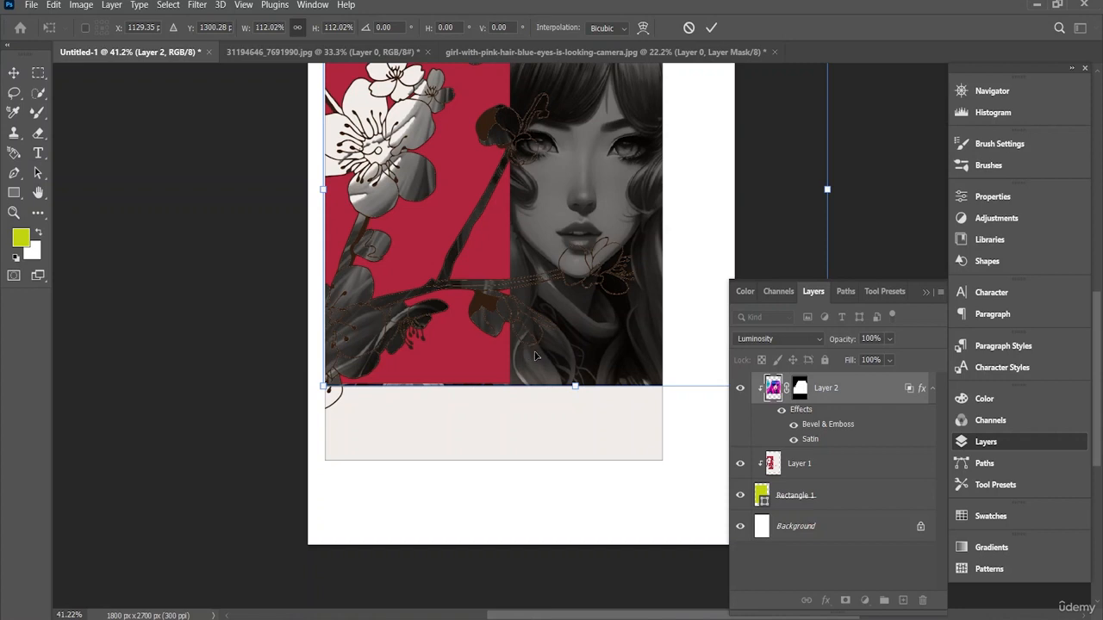
pyautogui.moveTo(535, 356); pyautogui.dragTo(536, 352)
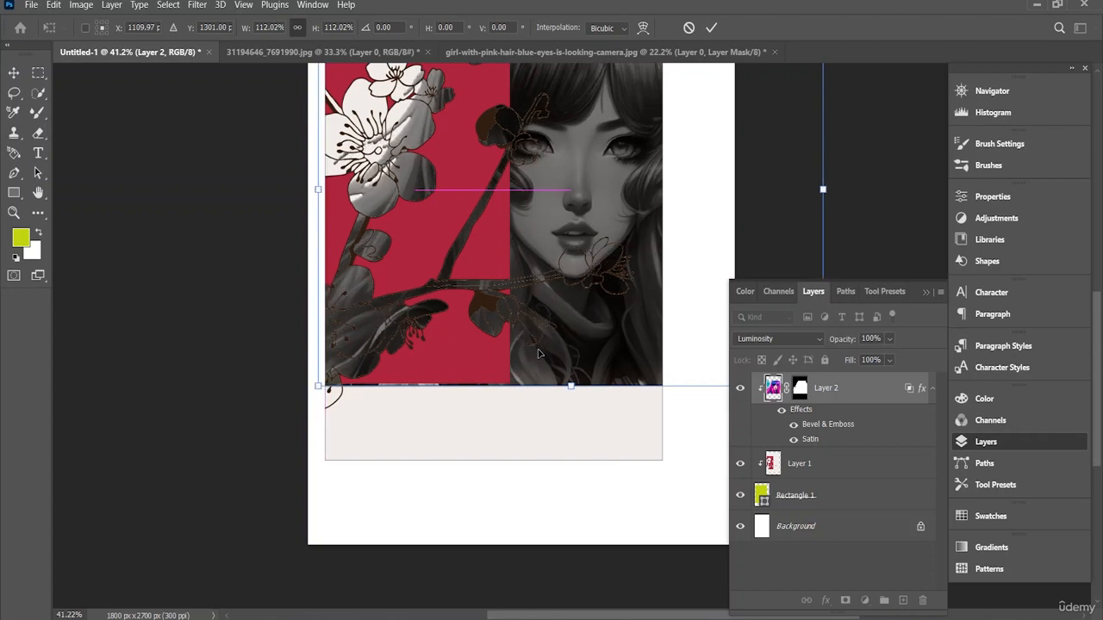
pyautogui.scroll(4, 536, 351)
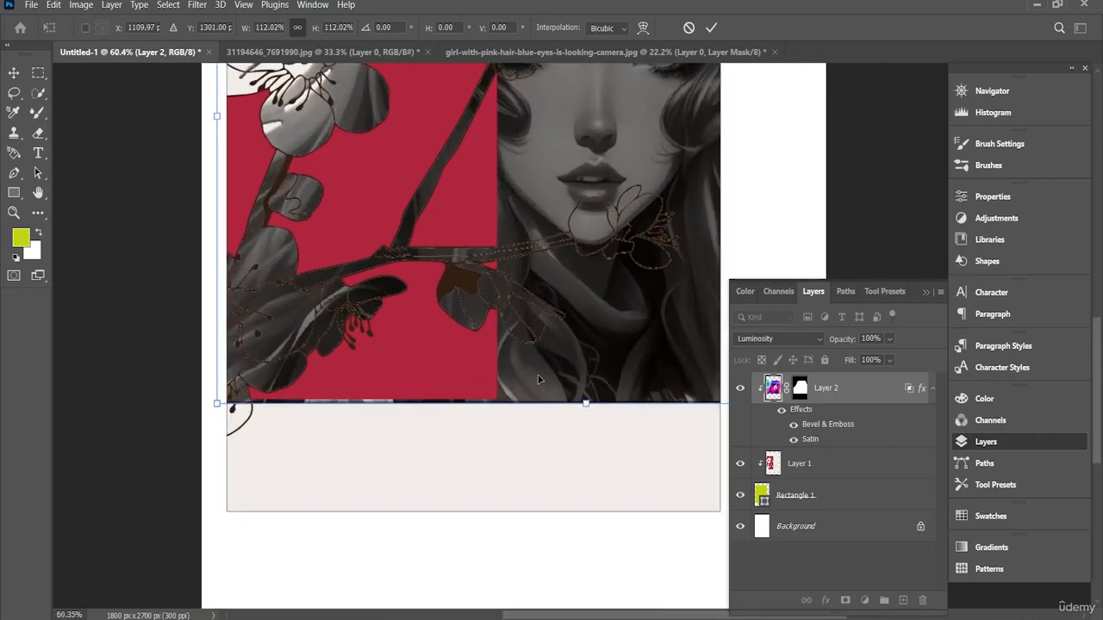
pyautogui.moveTo(537, 385); pyautogui.dragTo(531, 380)
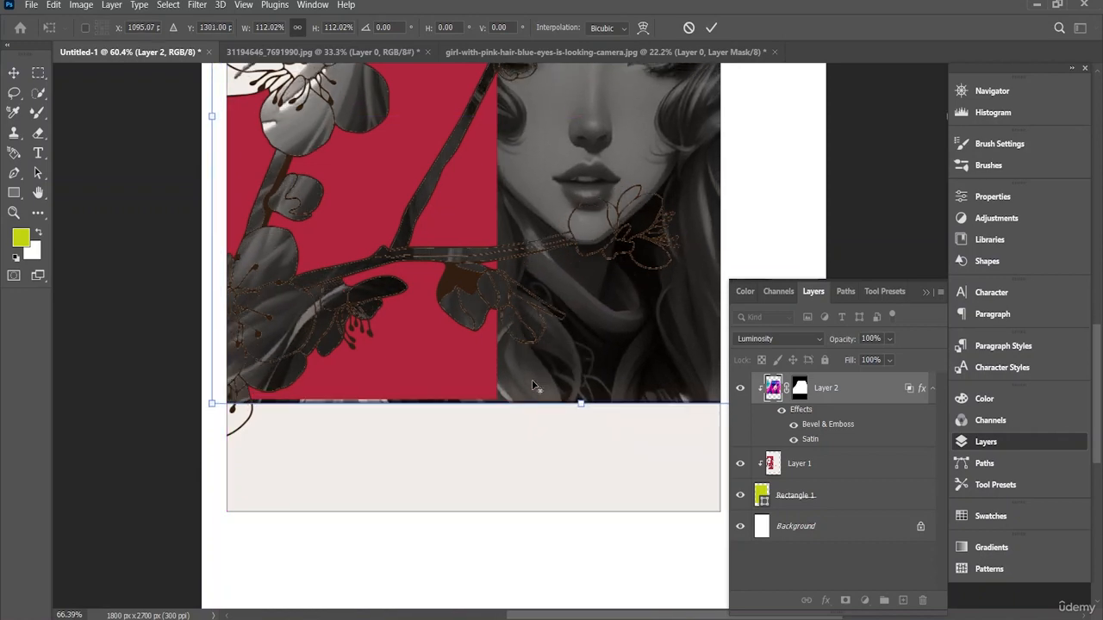
pyautogui.scroll(3, 532, 380)
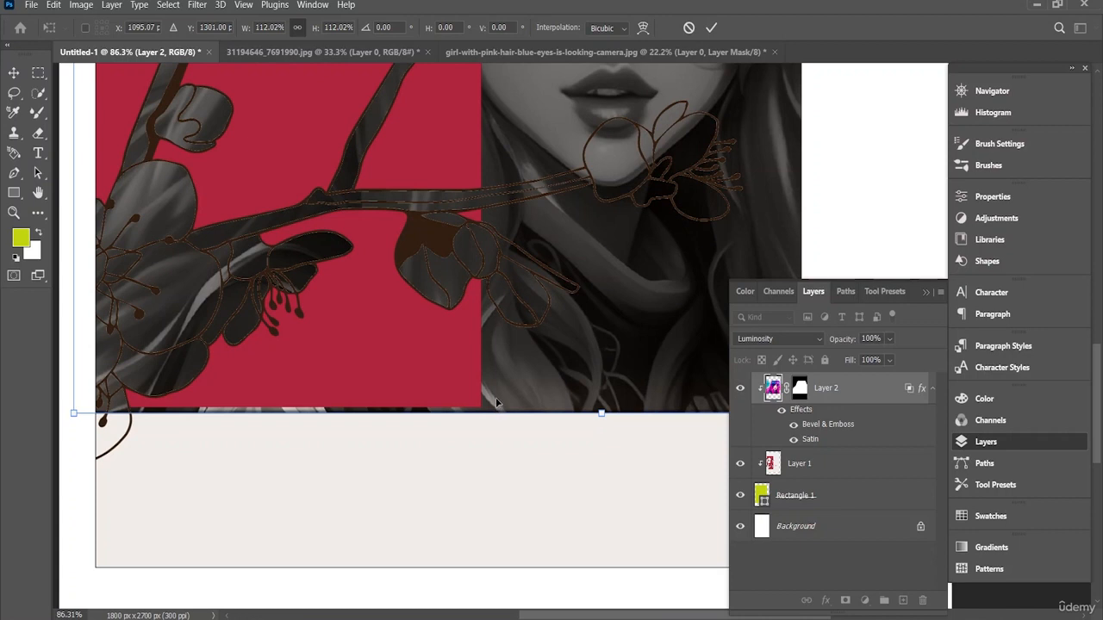
pyautogui.moveTo(497, 414)
pyautogui.mouseDown()
pyautogui.moveTo(498, 399)
pyautogui.moveTo(485, 405)
pyautogui.moveTo(484, 440)
pyautogui.moveTo(485, 408)
pyautogui.mouseUp()
# Step: Reduce the girl's scale to 110.40% so her top edge meets the top of the red panel, and commit the transform
pyautogui.scroll(8, 547, 371)
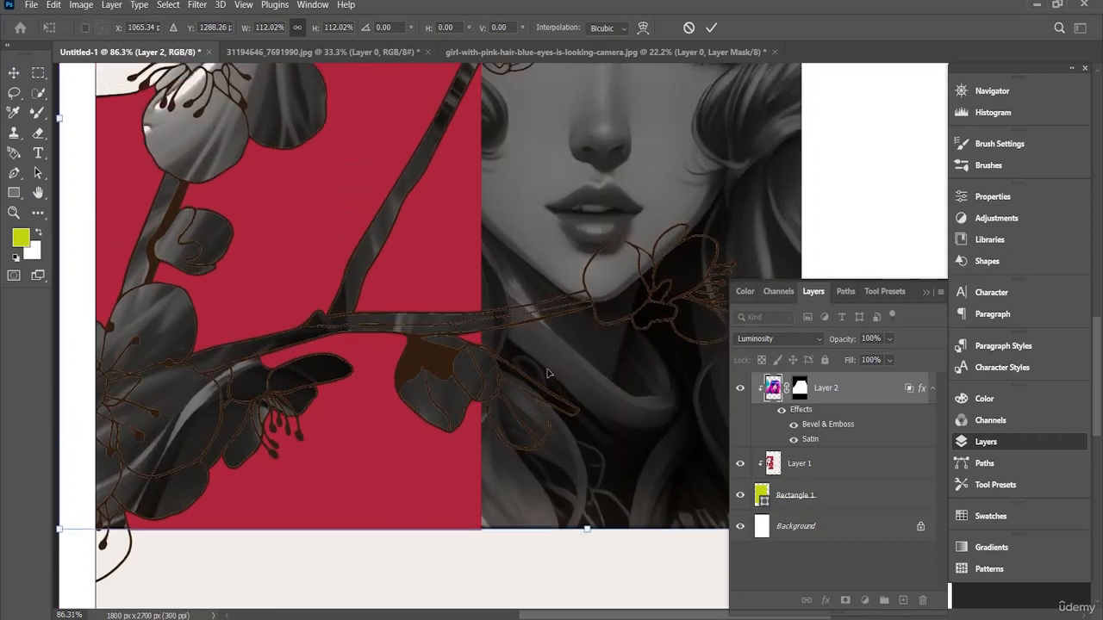
pyautogui.scroll(6, 548, 373)
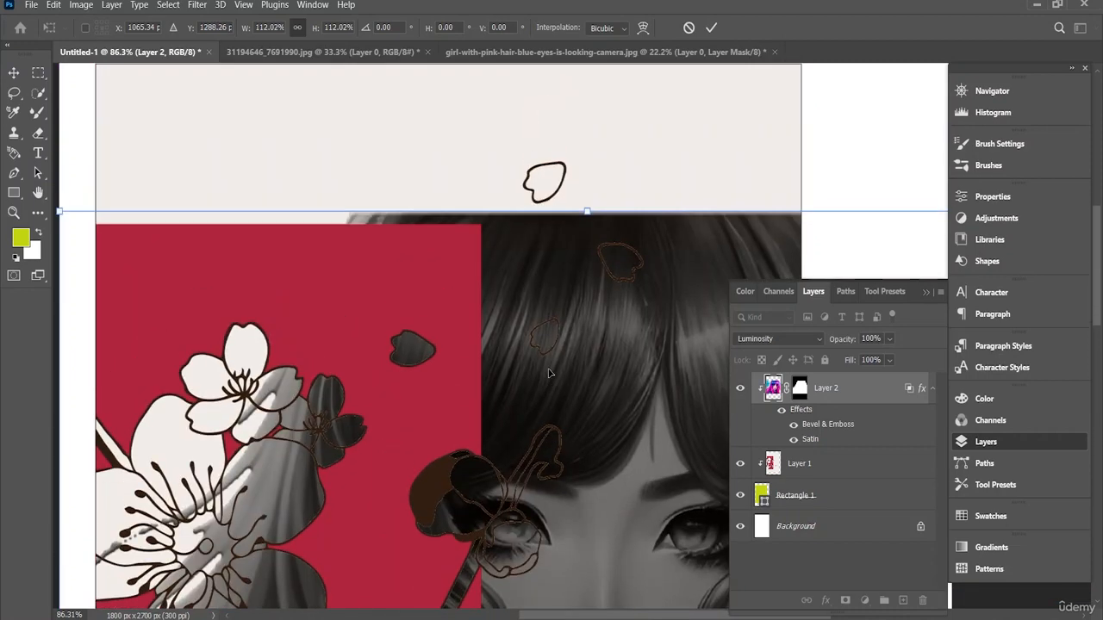
pyautogui.scroll(-1, 576, 245)
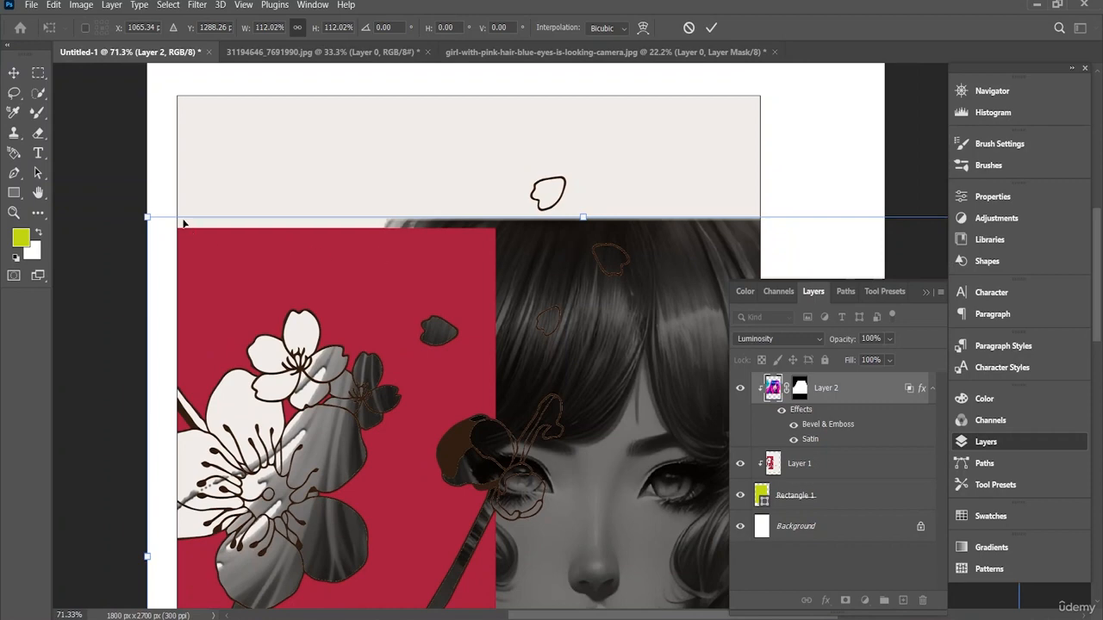
pyautogui.moveTo(144, 218); pyautogui.dragTo(153, 217)
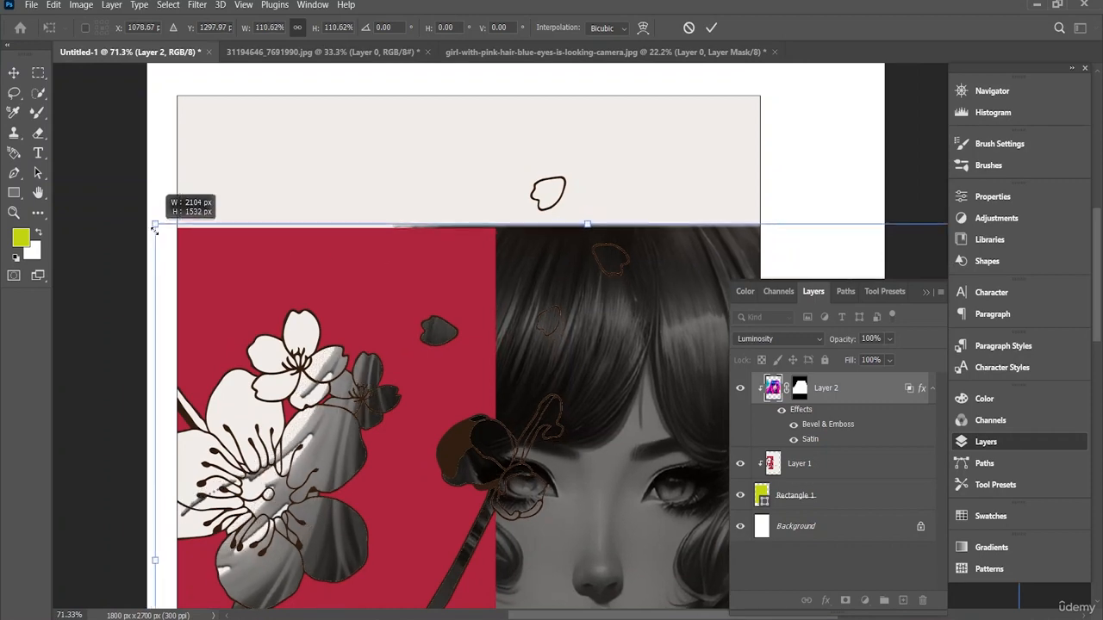
pyautogui.scroll(-4, 270, 265)
pyautogui.scroll(-7, 402, 351)
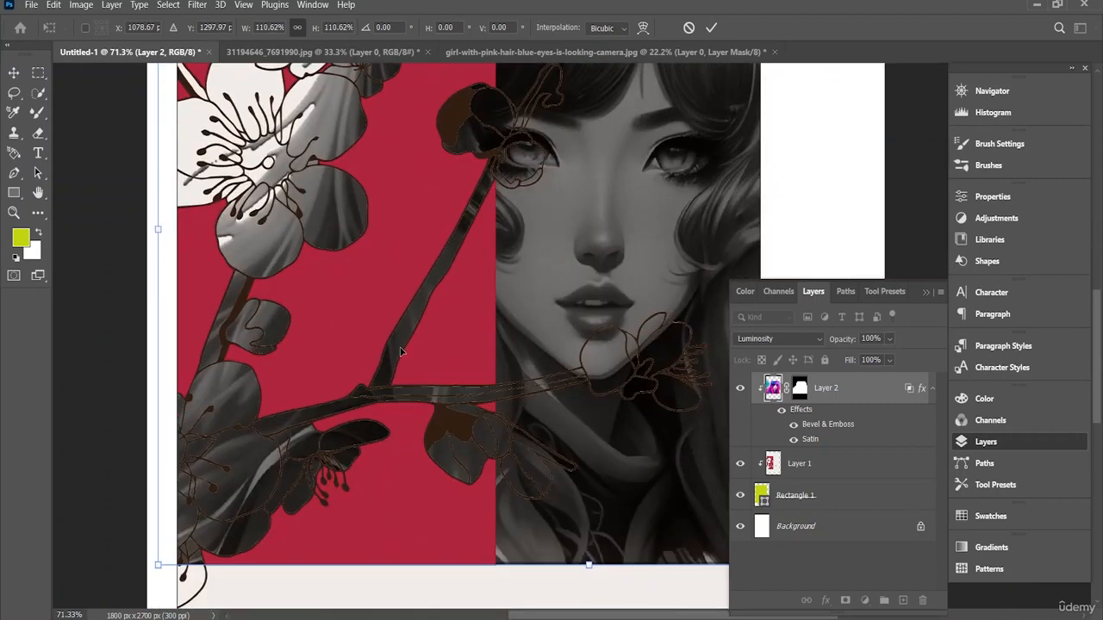
pyautogui.scroll(3, 401, 352)
pyautogui.scroll(5, 401, 352)
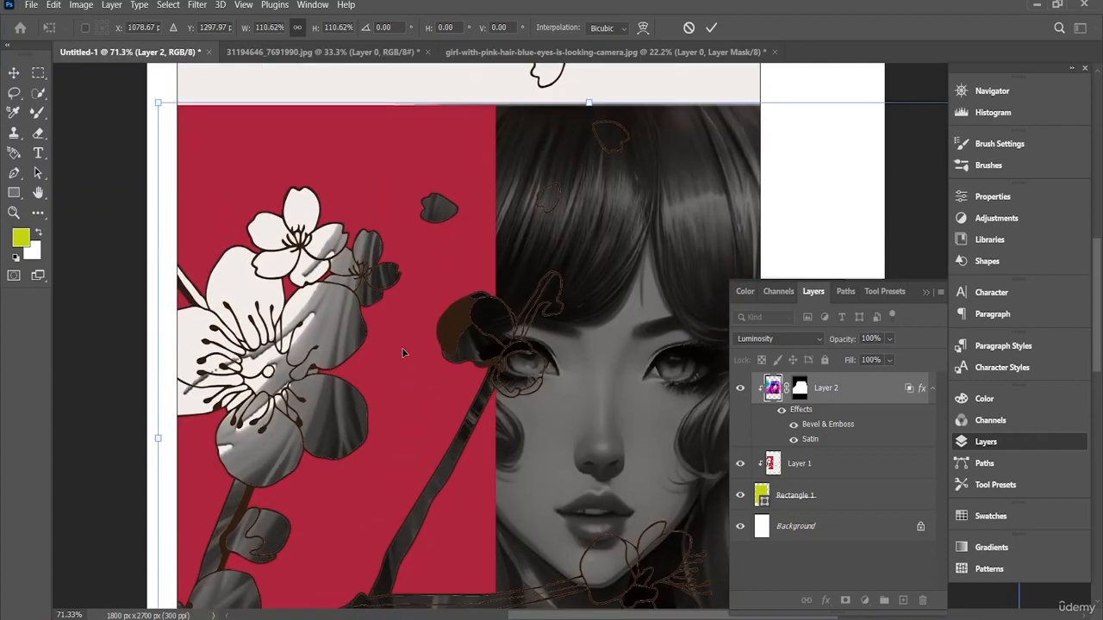
pyautogui.moveTo(152, 103); pyautogui.dragTo(153, 106)
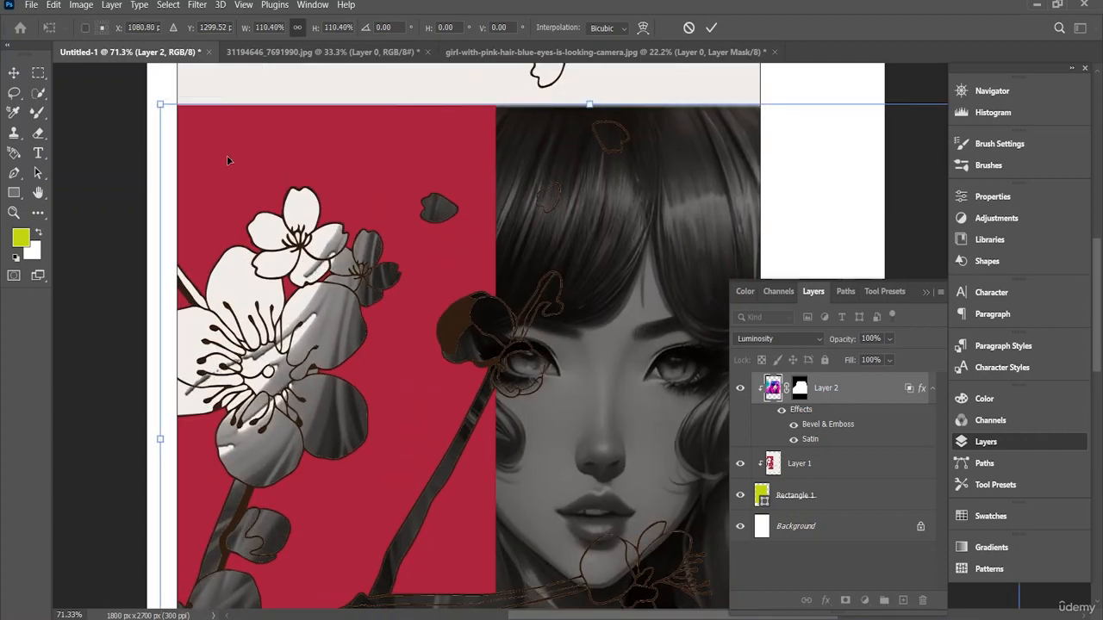
pyautogui.scroll(-7, 355, 275)
pyautogui.scroll(-1, 355, 275)
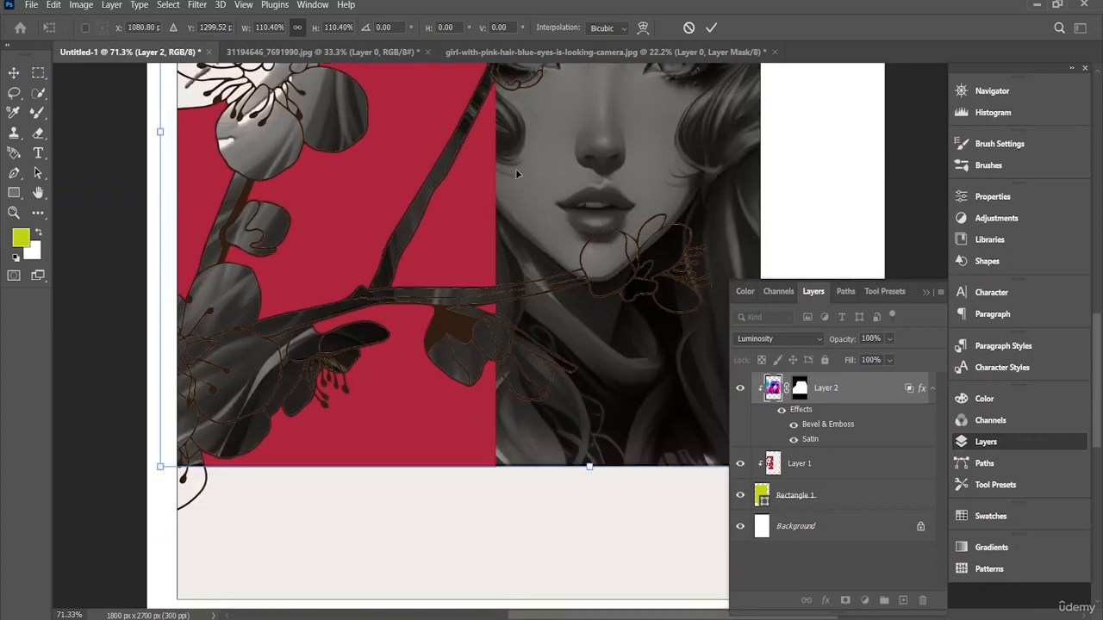
pyautogui.click(711, 27)
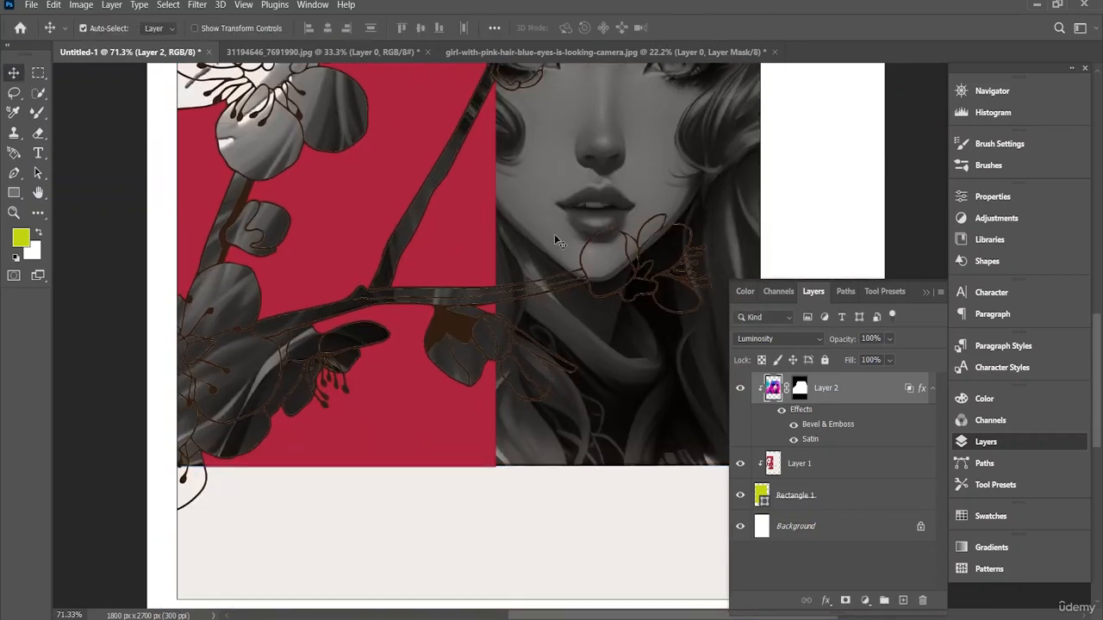
# Step: Open the image 21563894_TE523 from the PS folder
pyautogui.scroll(-6, 567, 372)
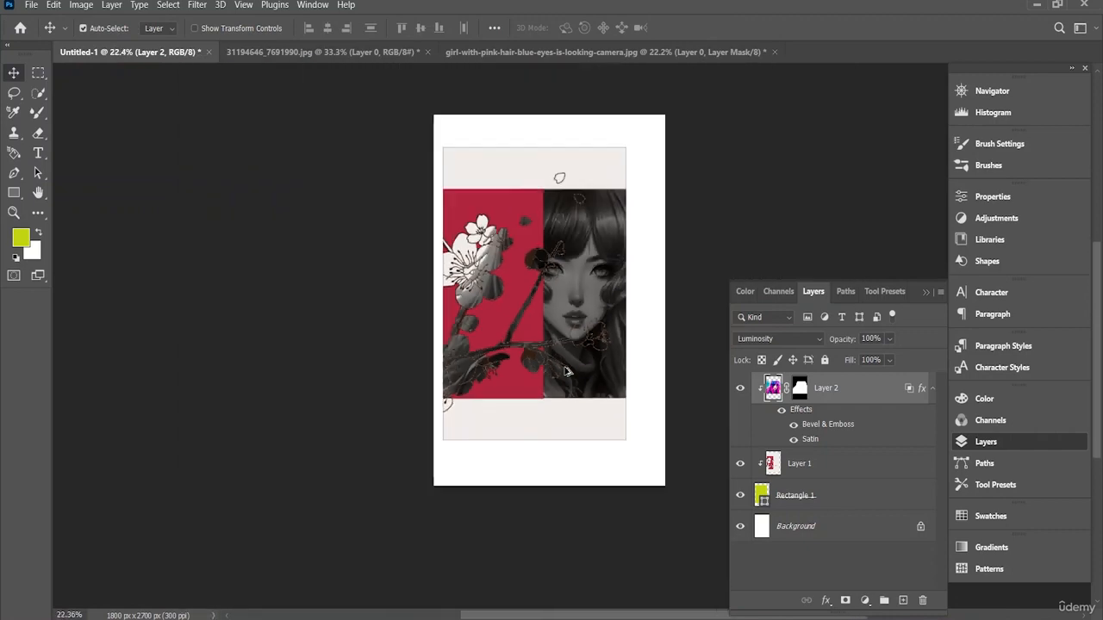
pyautogui.scroll(1, 566, 372)
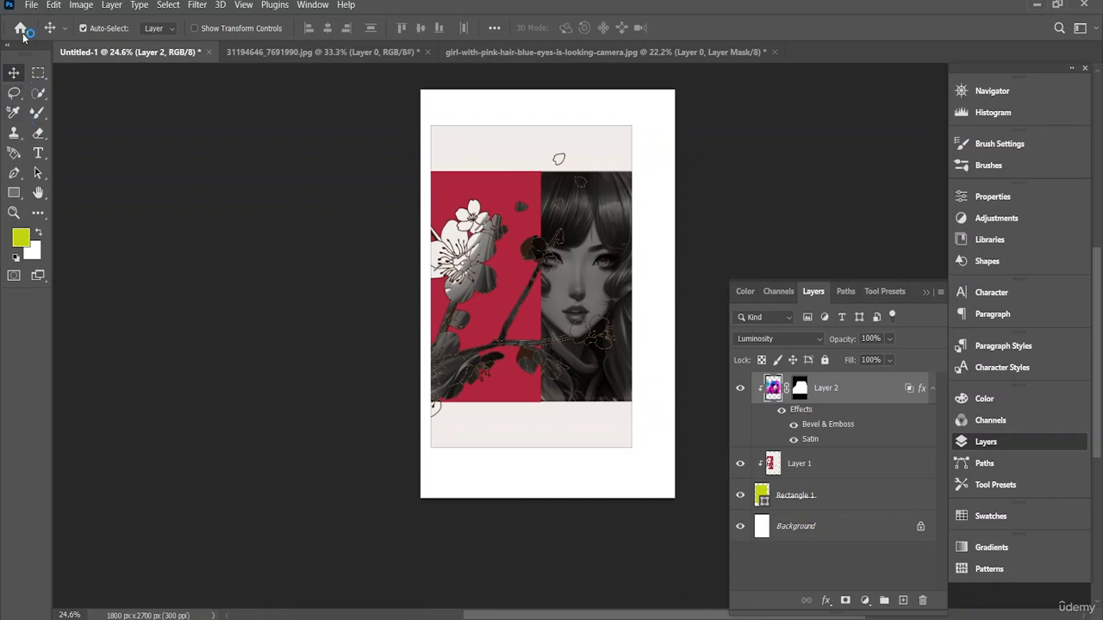
pyautogui.click(32, 5)
pyautogui.click(48, 33)
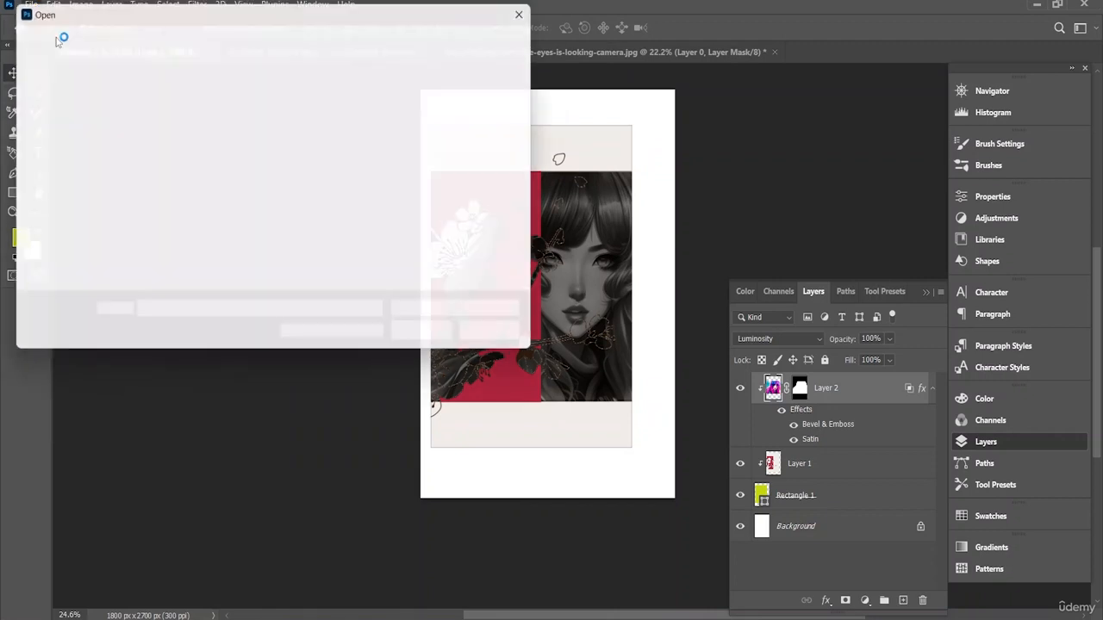
pyautogui.scroll(-5, 344, 176)
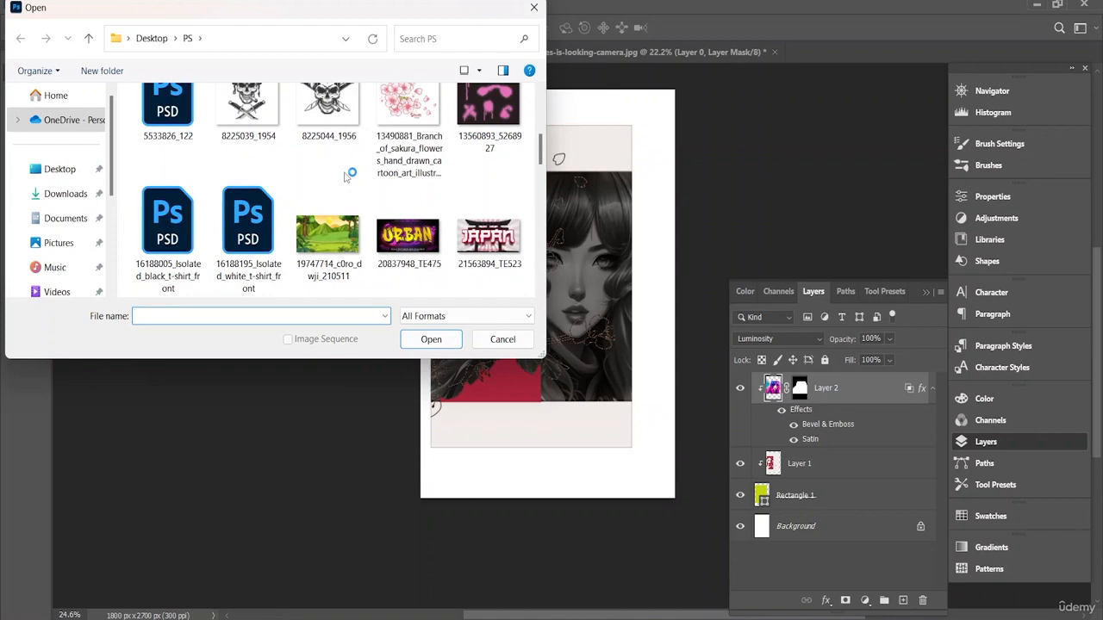
pyautogui.click(480, 255)
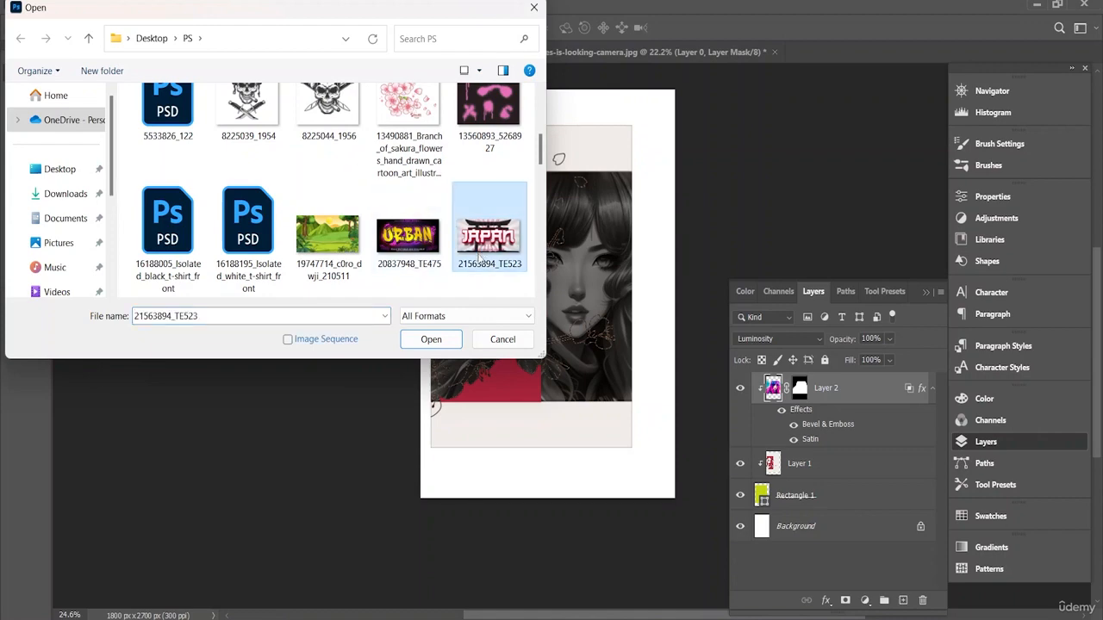
pyautogui.click(438, 343)
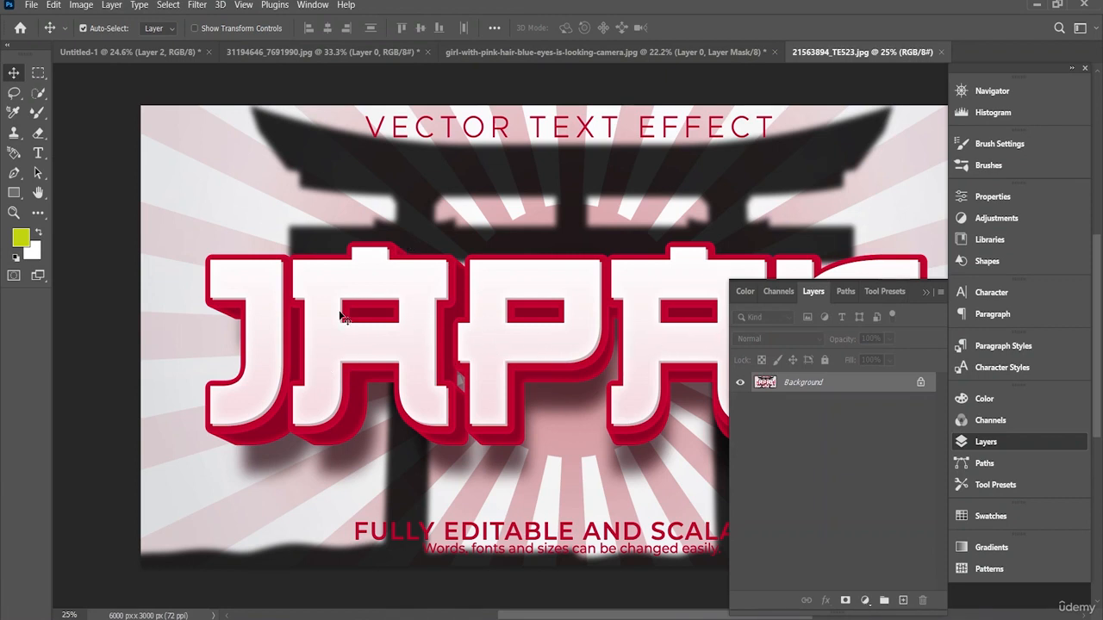
# Step: Select all the JAPAN lettering with the Quick Selection tool in add mode, using a 194 px brush
pyautogui.click(39, 94)
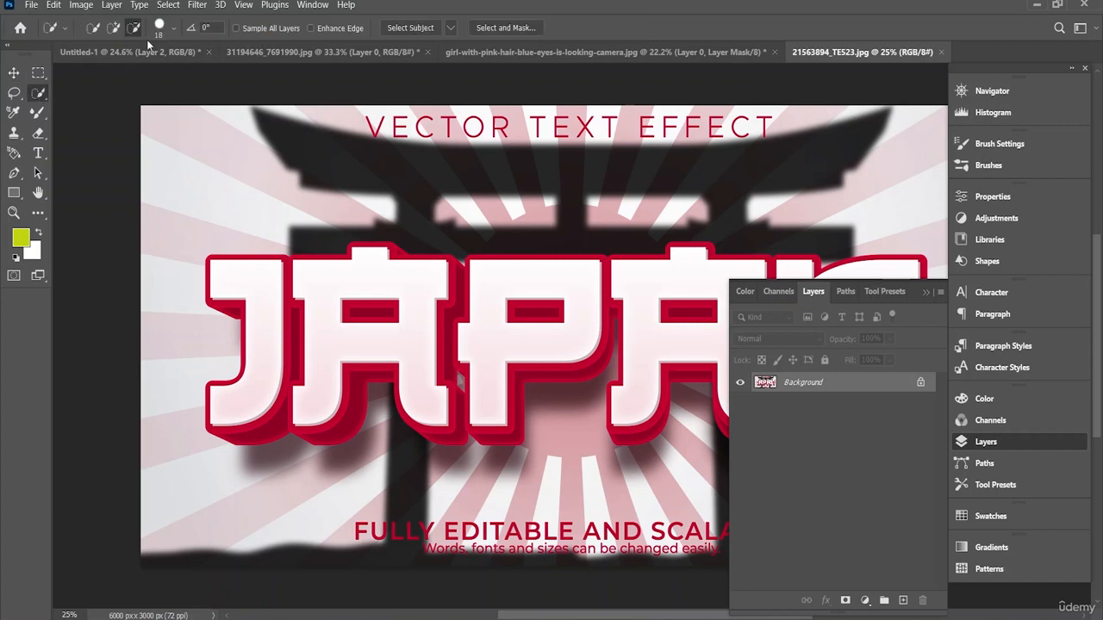
pyautogui.click(113, 28)
pyautogui.click(173, 28)
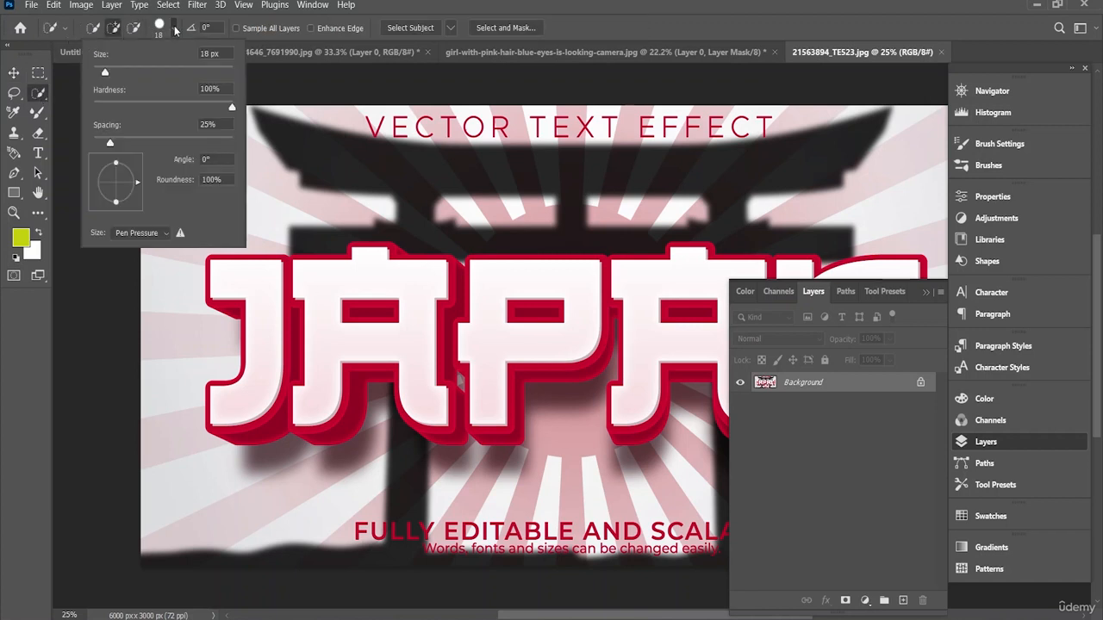
pyautogui.moveTo(120, 72); pyautogui.dragTo(197, 74)
pyautogui.moveTo(282, 299)
pyautogui.mouseDown()
pyautogui.moveTo(276, 379)
pyautogui.moveTo(528, 346)
pyautogui.moveTo(667, 345)
pyautogui.moveTo(659, 405)
pyautogui.mouseUp()
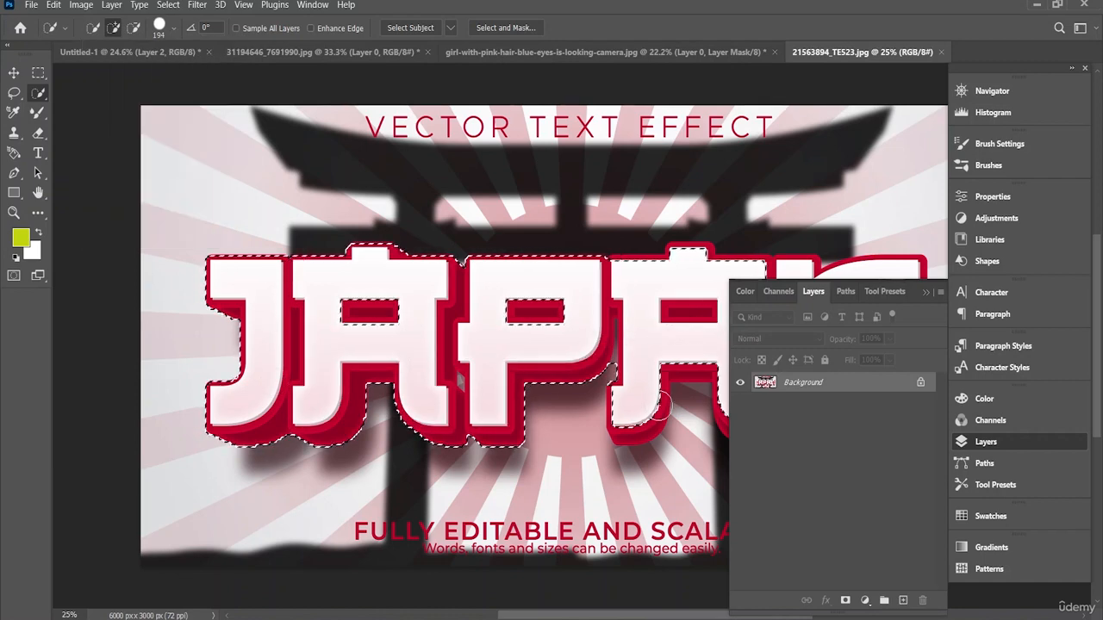
pyautogui.moveTo(636, 616); pyautogui.dragTo(729, 616)
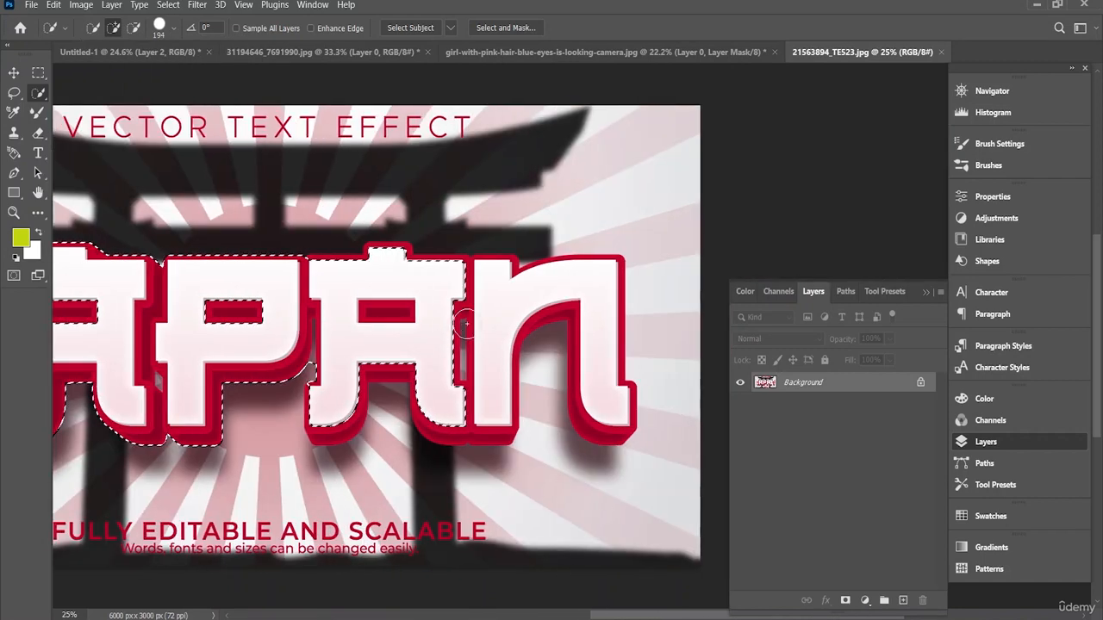
pyautogui.moveTo(482, 313); pyautogui.dragTo(551, 299)
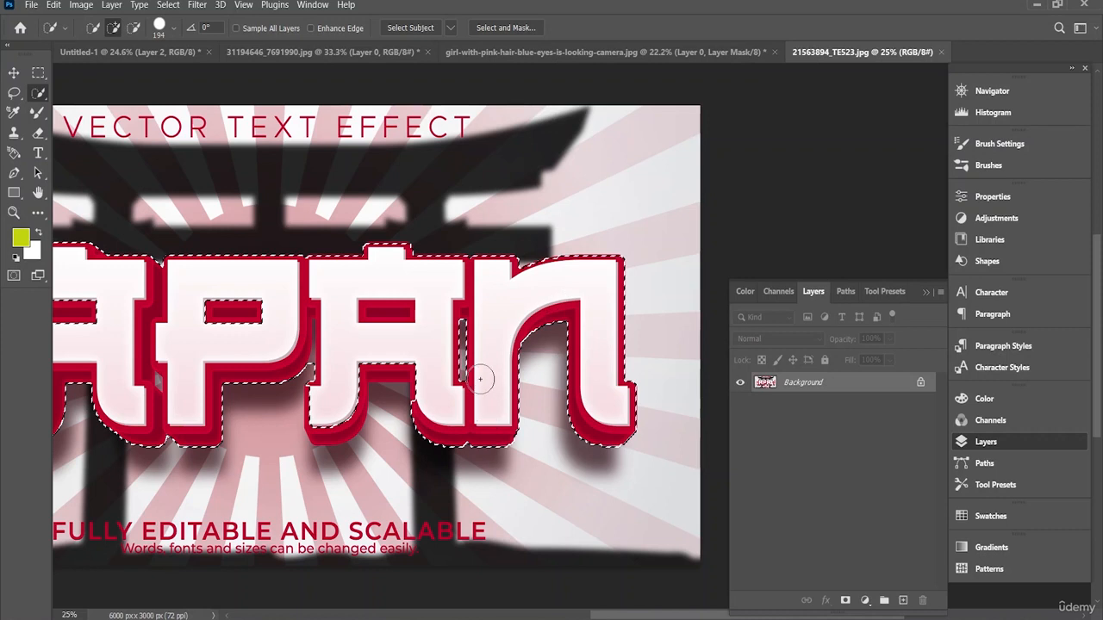
pyautogui.moveTo(333, 426); pyautogui.dragTo(337, 428)
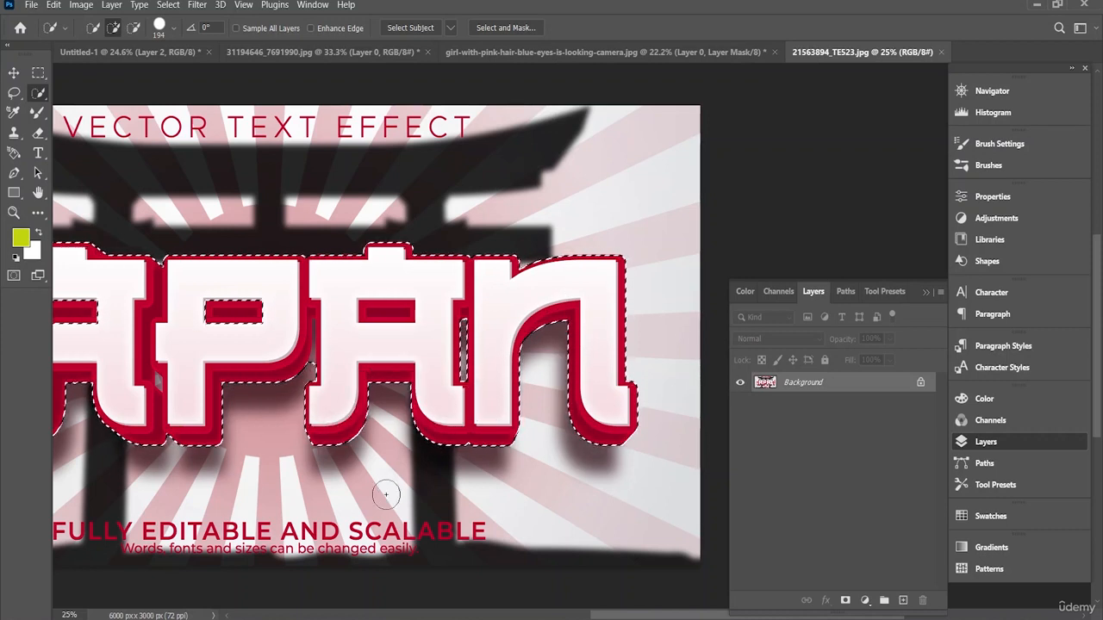
# Step: Subtract the small background gaps between the JAPAN letters from the selection, using a 13 px Quick Selection brush
pyautogui.moveTo(622, 615); pyautogui.dragTo(579, 617)
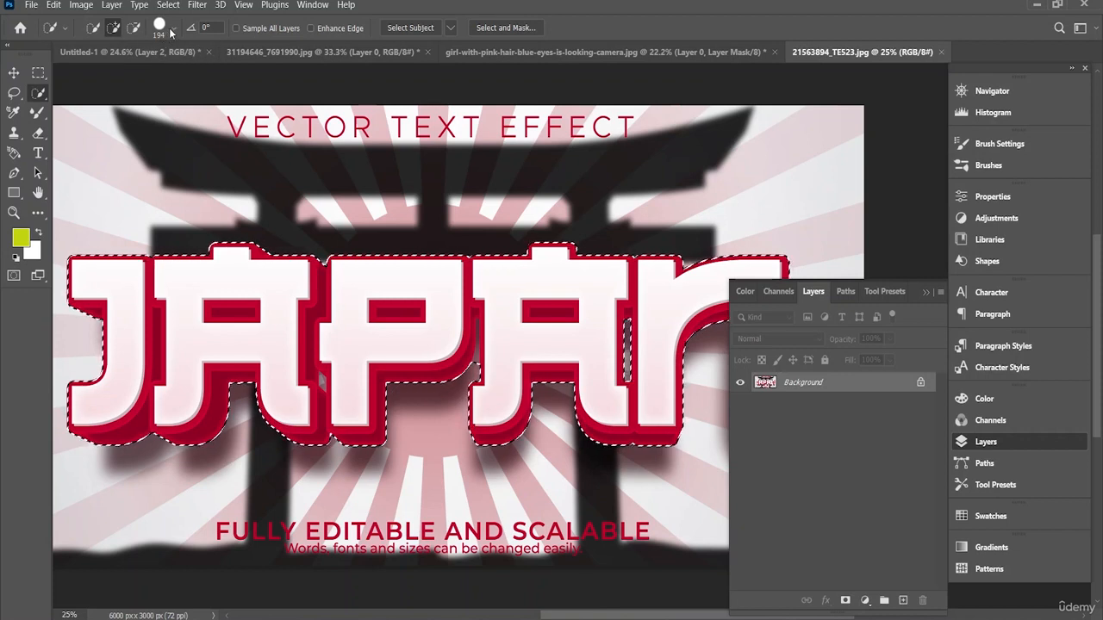
pyautogui.click(134, 28)
pyautogui.click(178, 33)
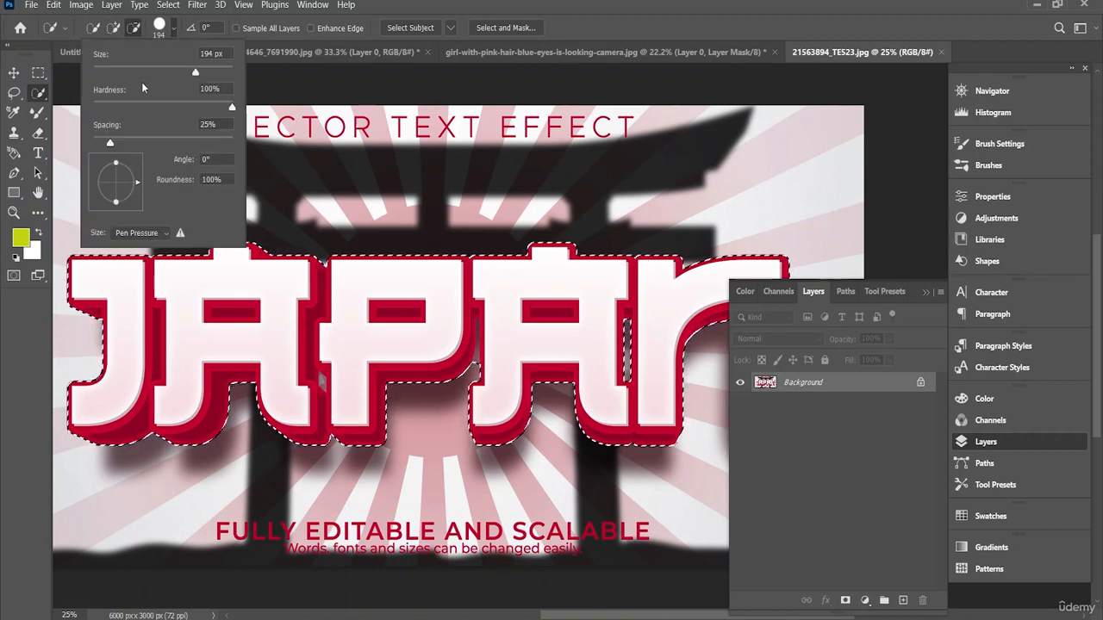
pyautogui.moveTo(154, 72); pyautogui.dragTo(103, 72)
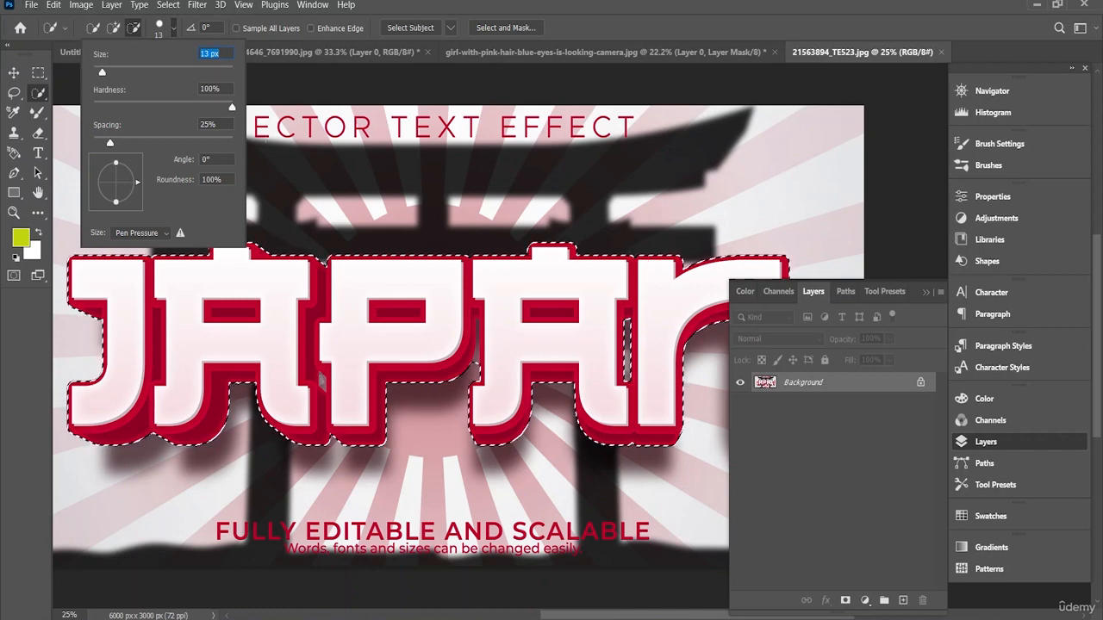
pyautogui.click(170, 29)
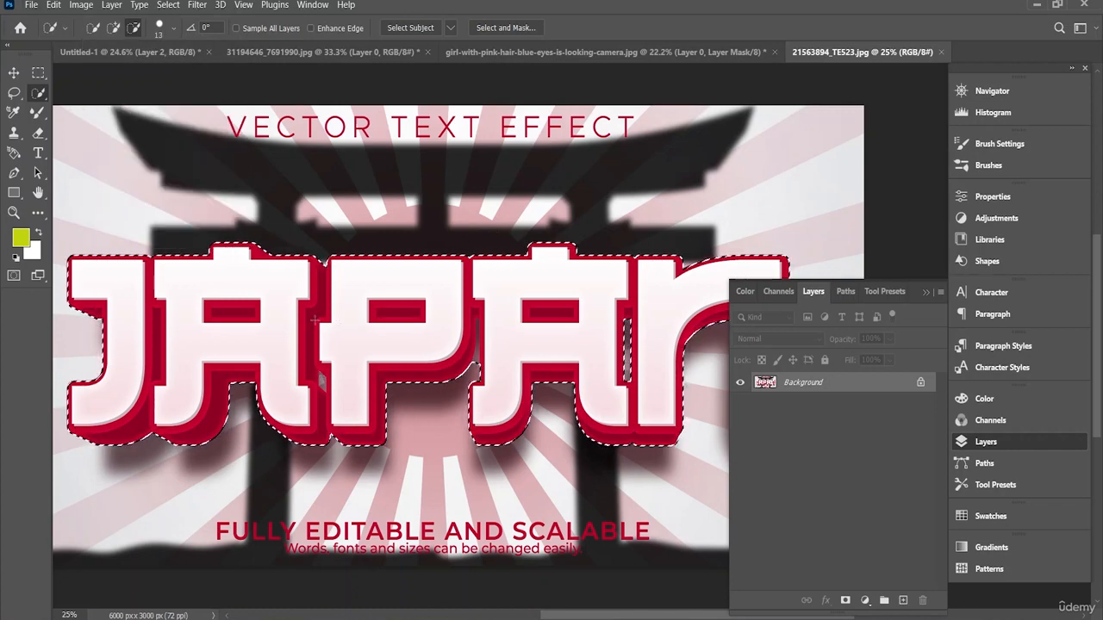
pyautogui.scroll(5, 303, 342)
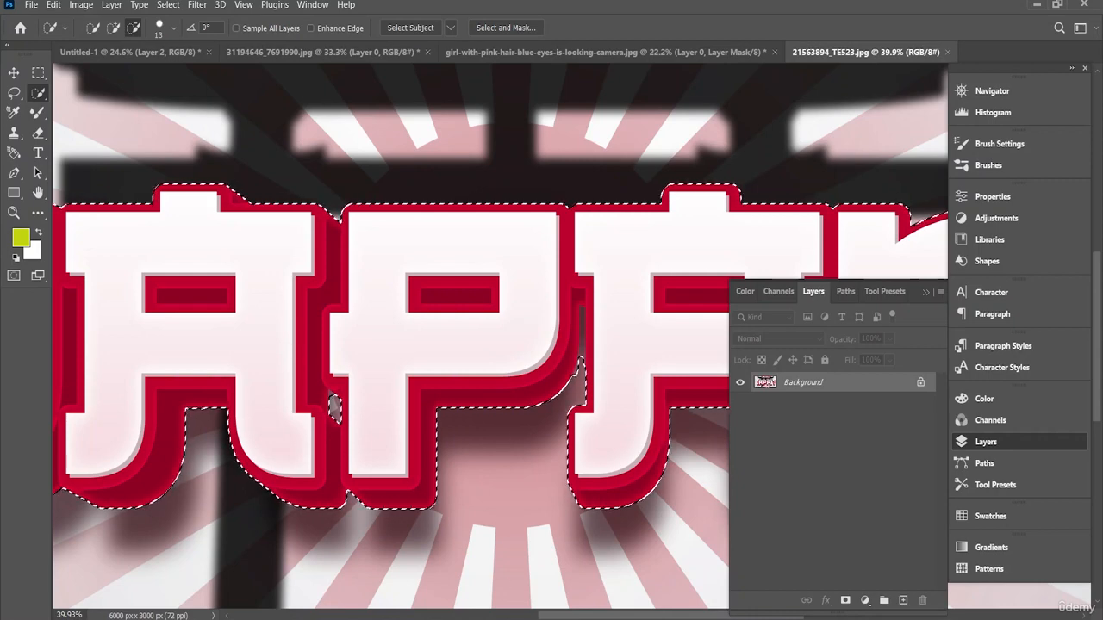
pyautogui.moveTo(334, 407); pyautogui.dragTo(485, 407)
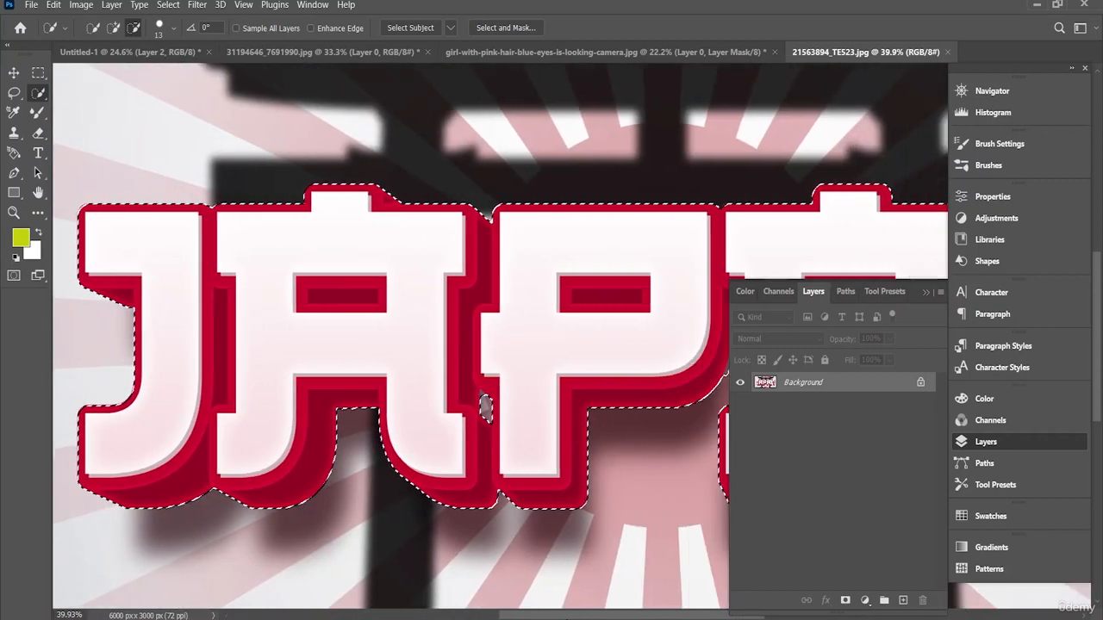
pyautogui.moveTo(567, 619); pyautogui.dragTo(669, 614)
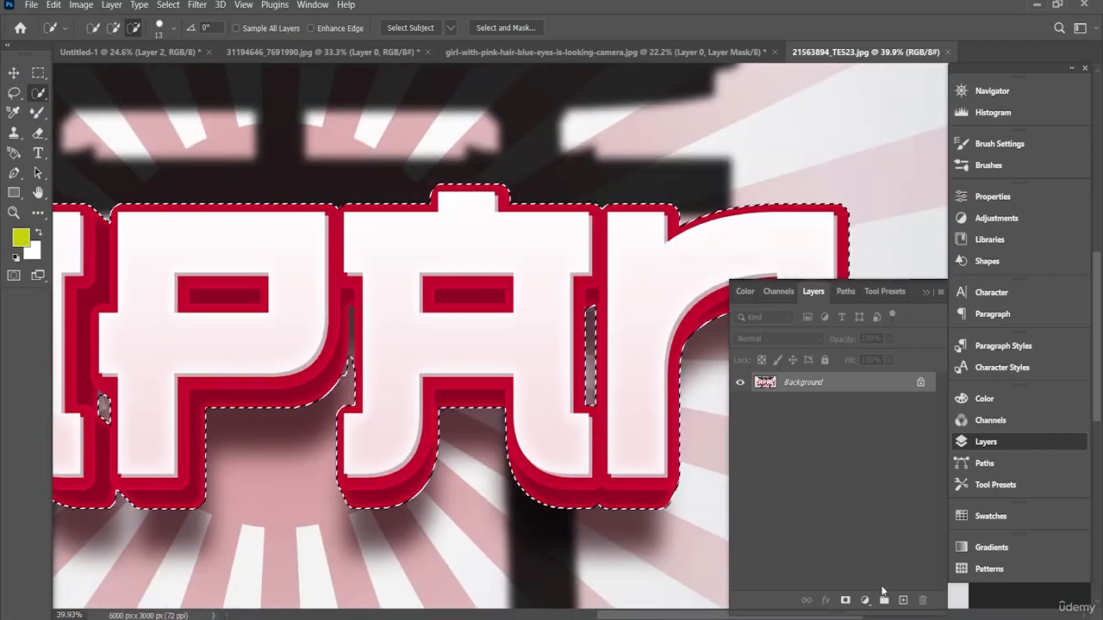
# Step: Mask the image to the selected JAPAN lettering and copy the masked layer into the Untitled-1 document
pyautogui.click(845, 600)
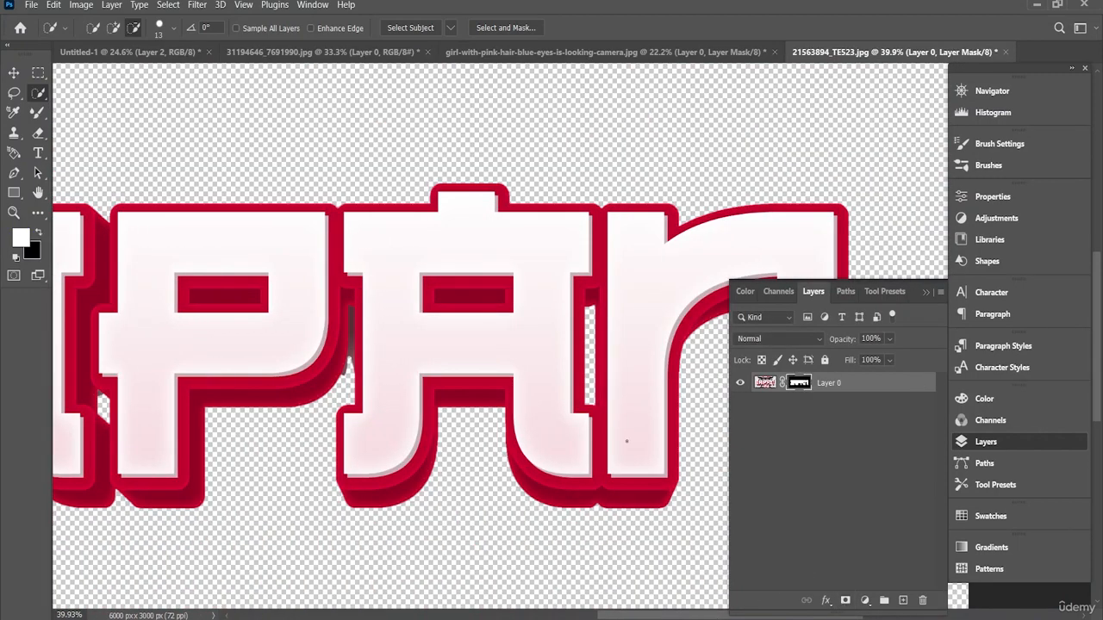
pyautogui.scroll(-5, 452, 409)
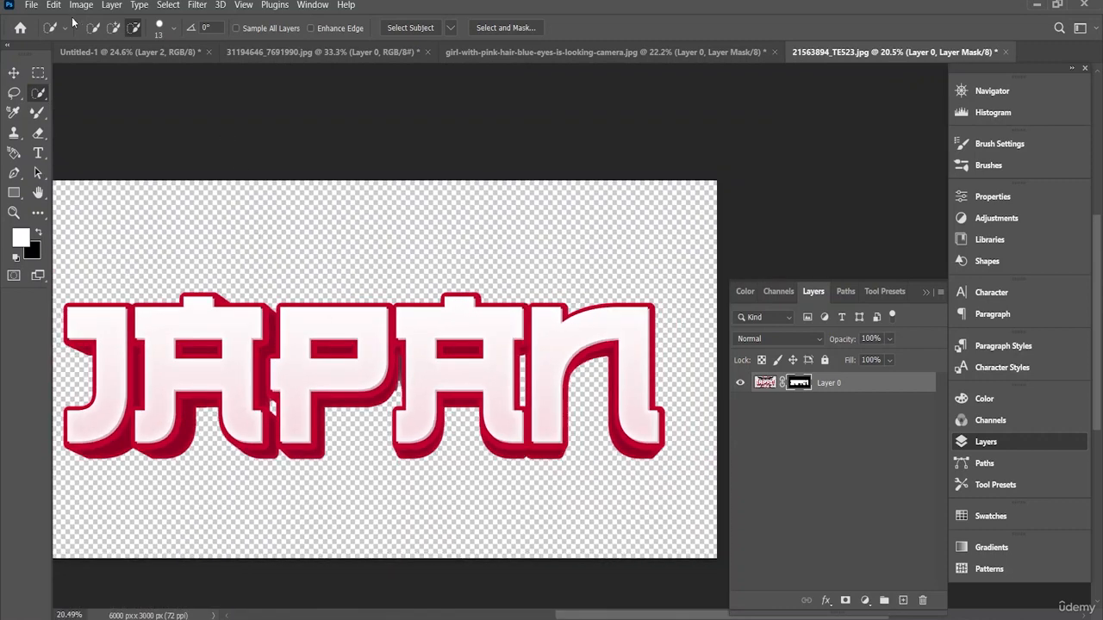
pyautogui.click(13, 73)
pyautogui.moveTo(333, 405); pyautogui.dragTo(605, 353)
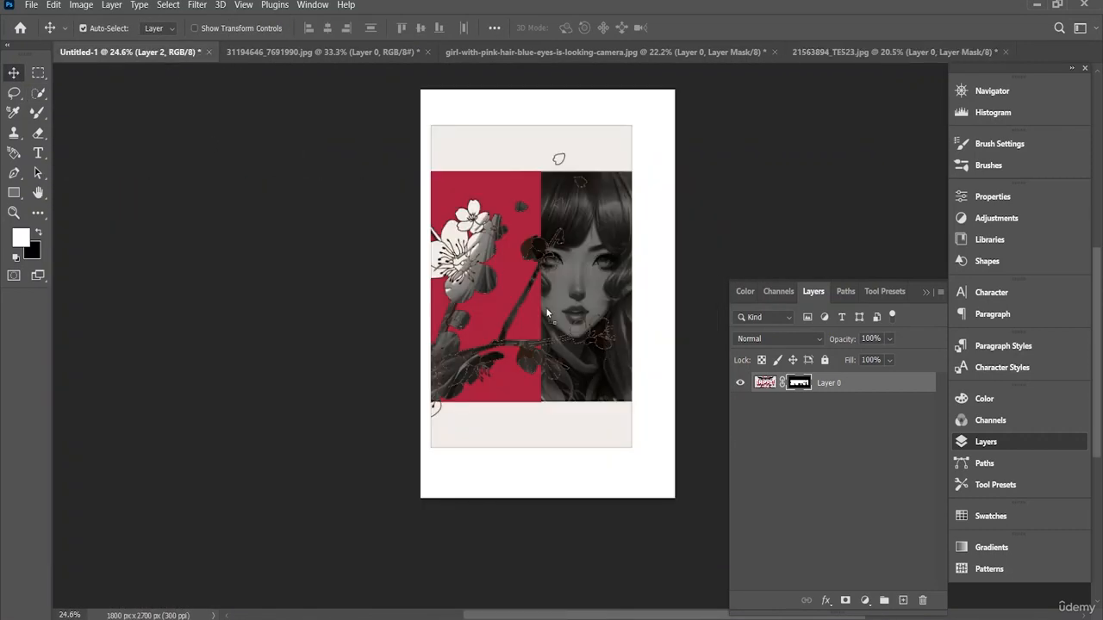
pyautogui.moveTo(530, 172); pyautogui.dragTo(532, 176)
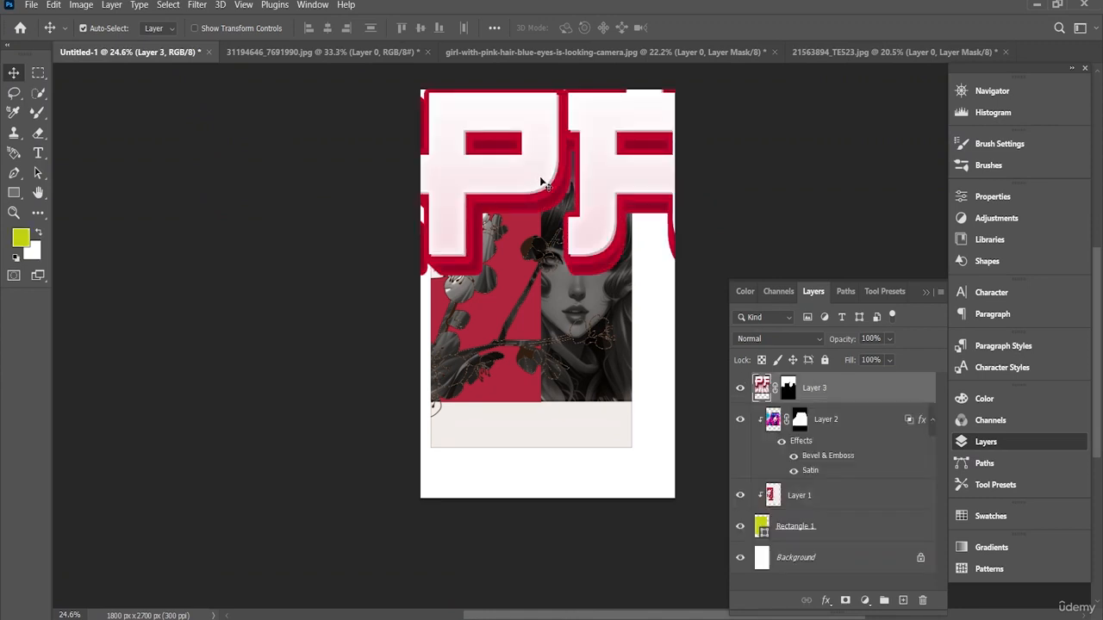
# Step: Scale the JAPAN lettering down to 34.76% and place it across the upper part of the poster
pyautogui.scroll(-2, 541, 184)
pyautogui.hotkey('ctrl', 't')
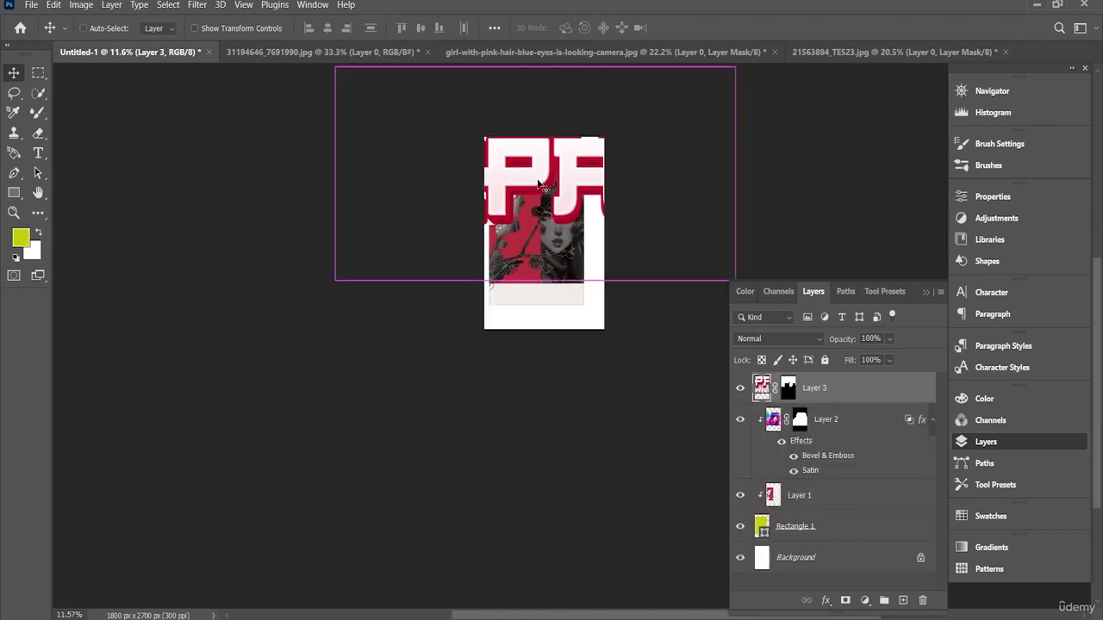
pyautogui.moveTo(339, 70); pyautogui.dragTo(600, 209)
pyautogui.moveTo(633, 248); pyautogui.dragTo(466, 161)
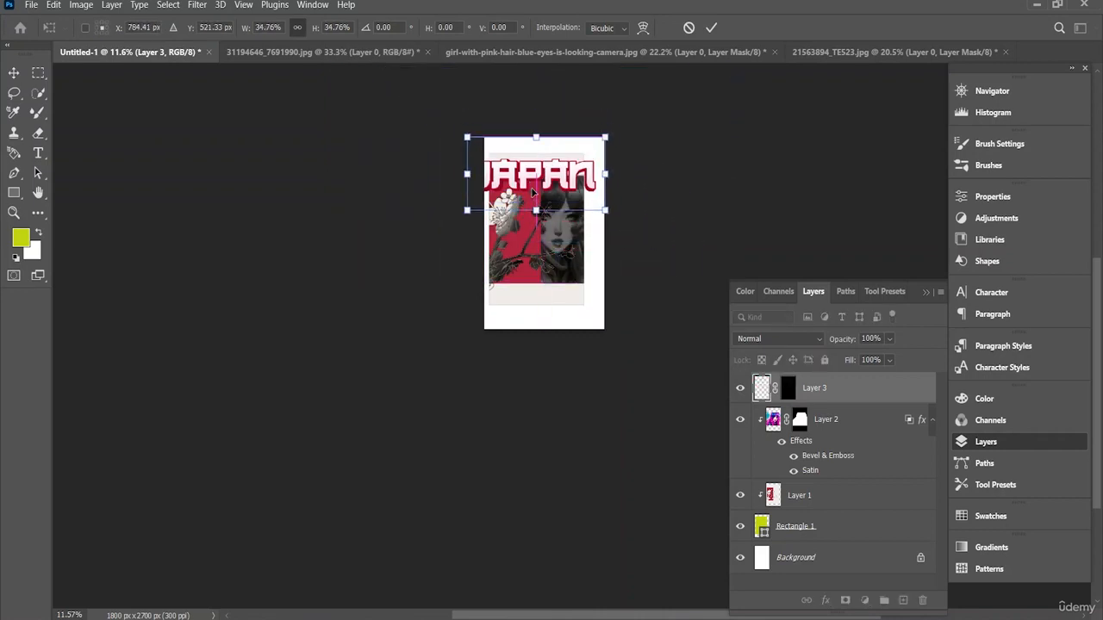
pyautogui.scroll(2, 532, 170)
pyautogui.scroll(2, 532, 170)
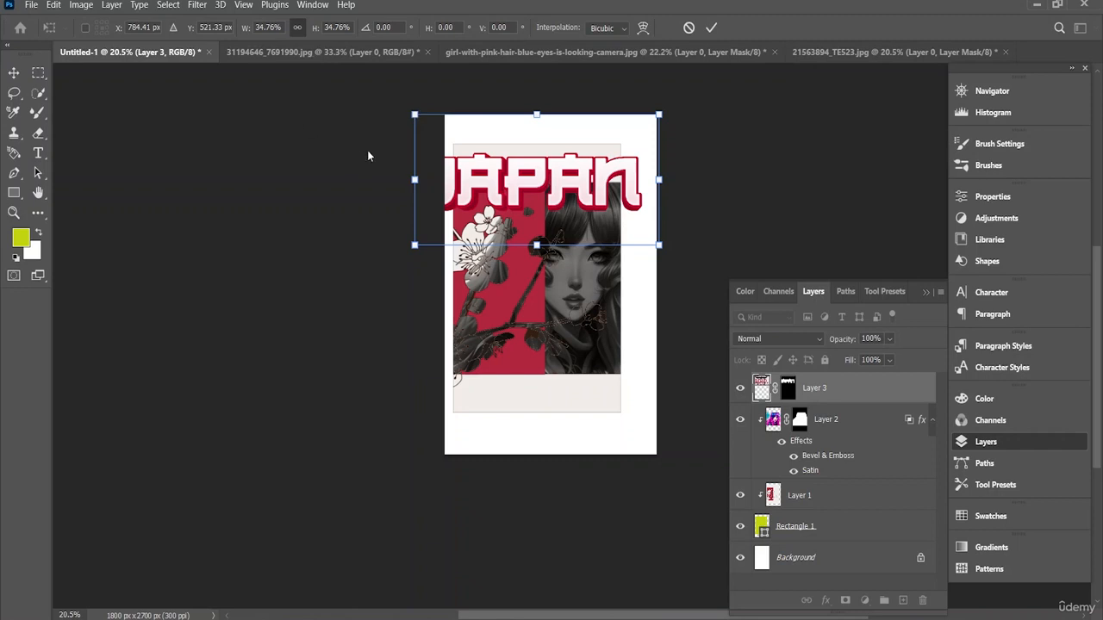
# Step: Reduce the JAPAN lettering's scale to 25.98%, fit it inside the rectangle's upper edge above the girl, and commit the transform
pyautogui.moveTo(415, 114); pyautogui.dragTo(461, 139)
pyautogui.moveTo(508, 191)
pyautogui.mouseDown()
pyautogui.moveTo(509, 177)
pyautogui.moveTo(493, 176)
pyautogui.mouseUp()
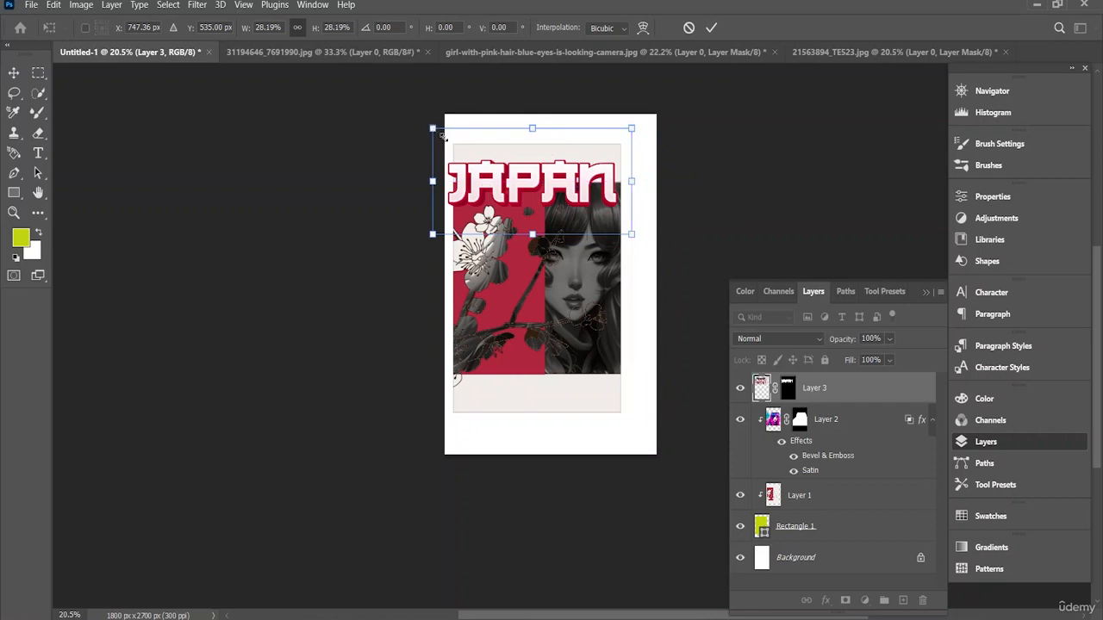
pyautogui.moveTo(443, 136); pyautogui.dragTo(458, 144)
pyautogui.moveTo(510, 180); pyautogui.dragTo(506, 168)
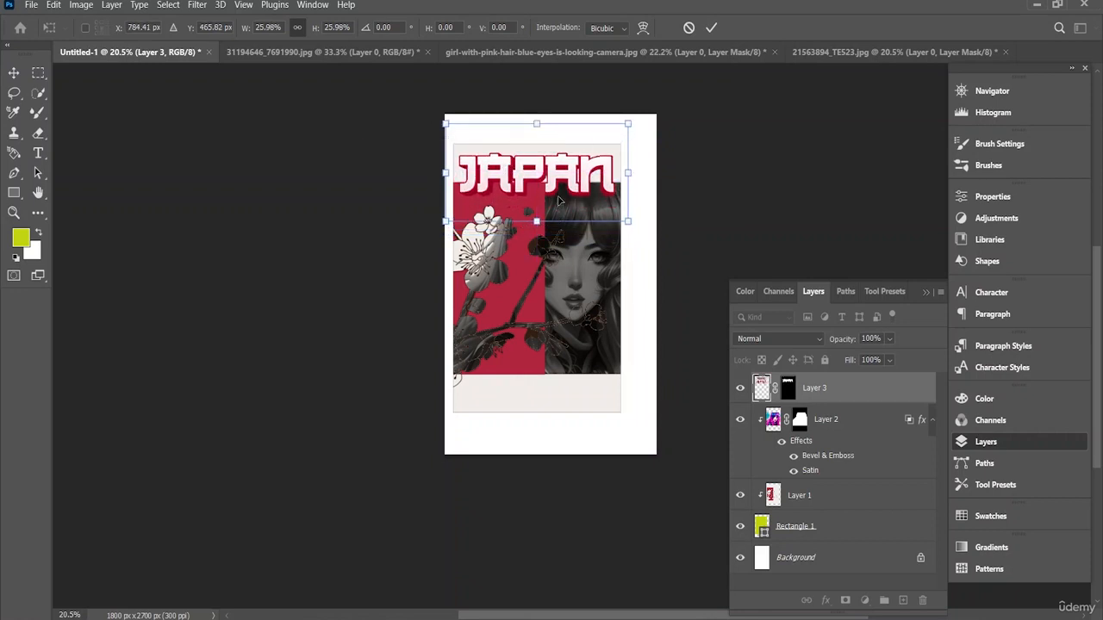
pyautogui.click(711, 28)
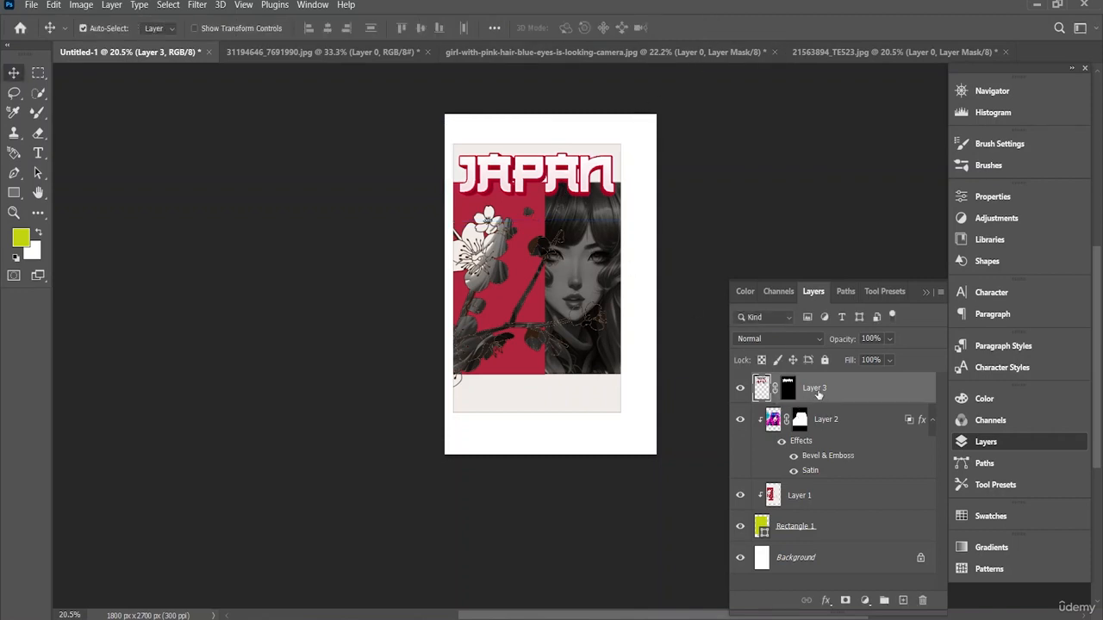
# Step: Rasterize Layer 3, Layer 1 and Rectangle 1 together
pyautogui.keyDown('ctrl'); pyautogui.click(807, 498); pyautogui.keyUp('ctrl')
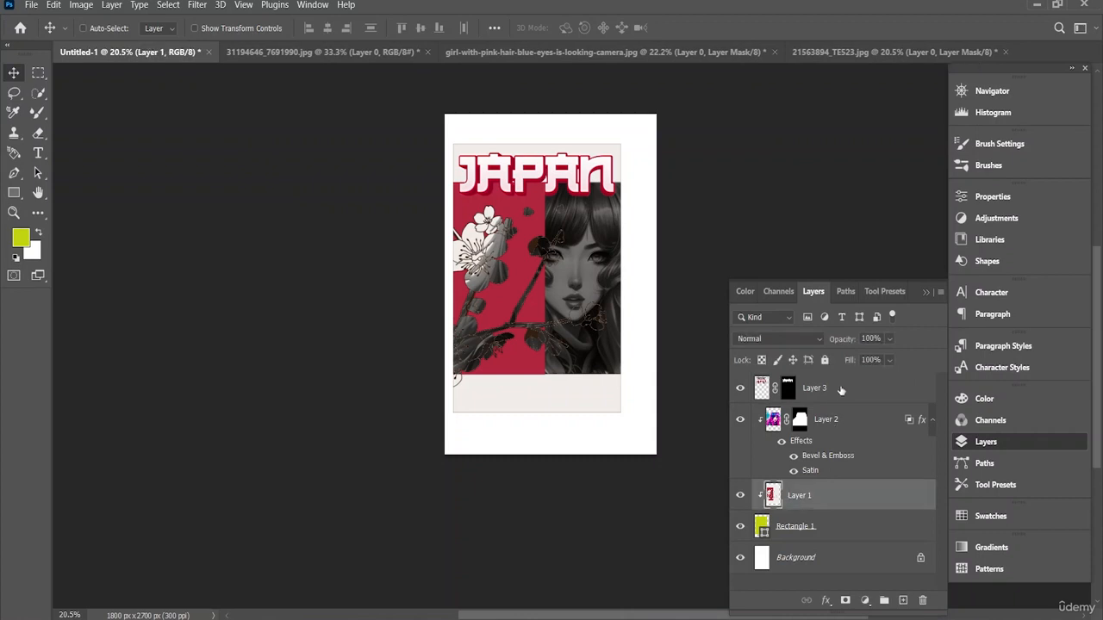
pyautogui.keyDown('ctrl'); pyautogui.click(814, 527); pyautogui.keyUp('ctrl')
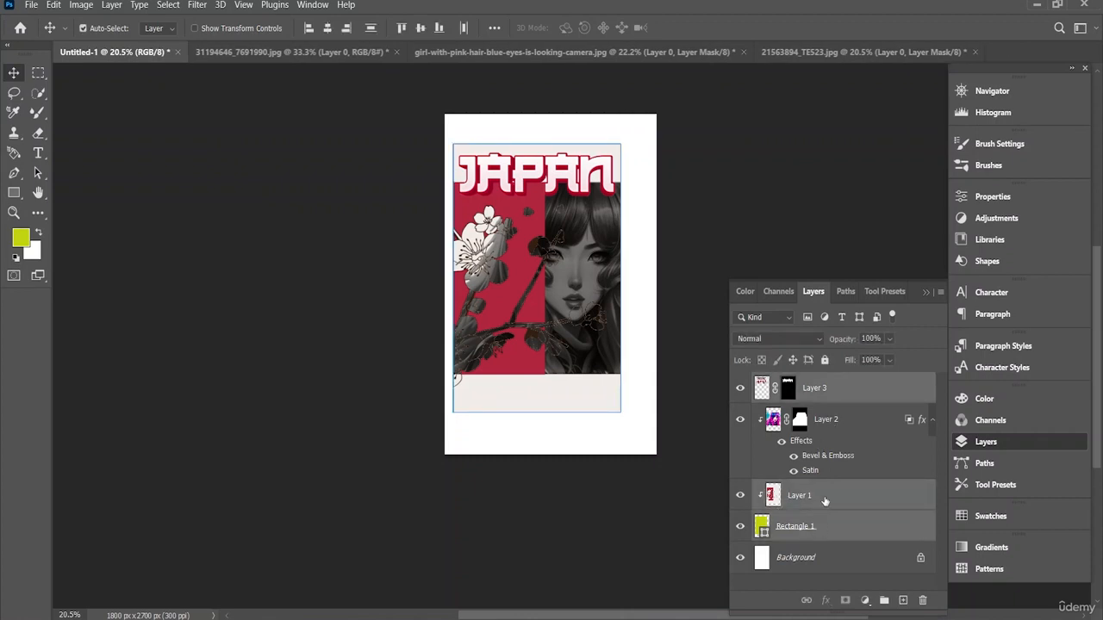
pyautogui.rightClick(825, 500)
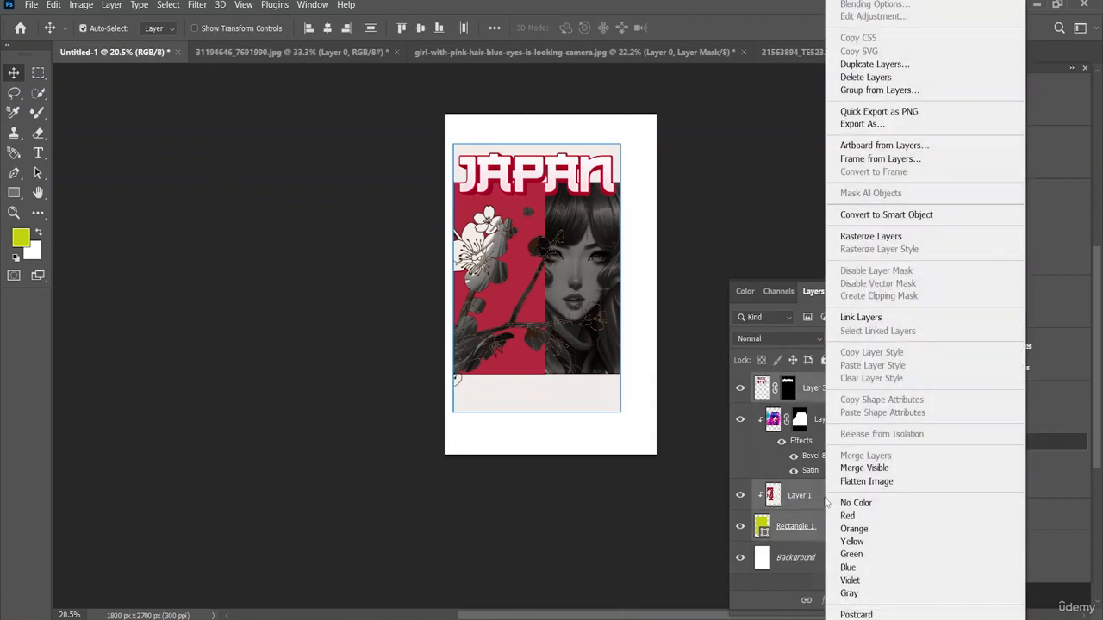
pyautogui.click(871, 237)
# Step: Try to convert Layer 3, Layer 1 and Rectangle 1 into one smart object, and undo the conversion
pyautogui.rightClick(835, 390)
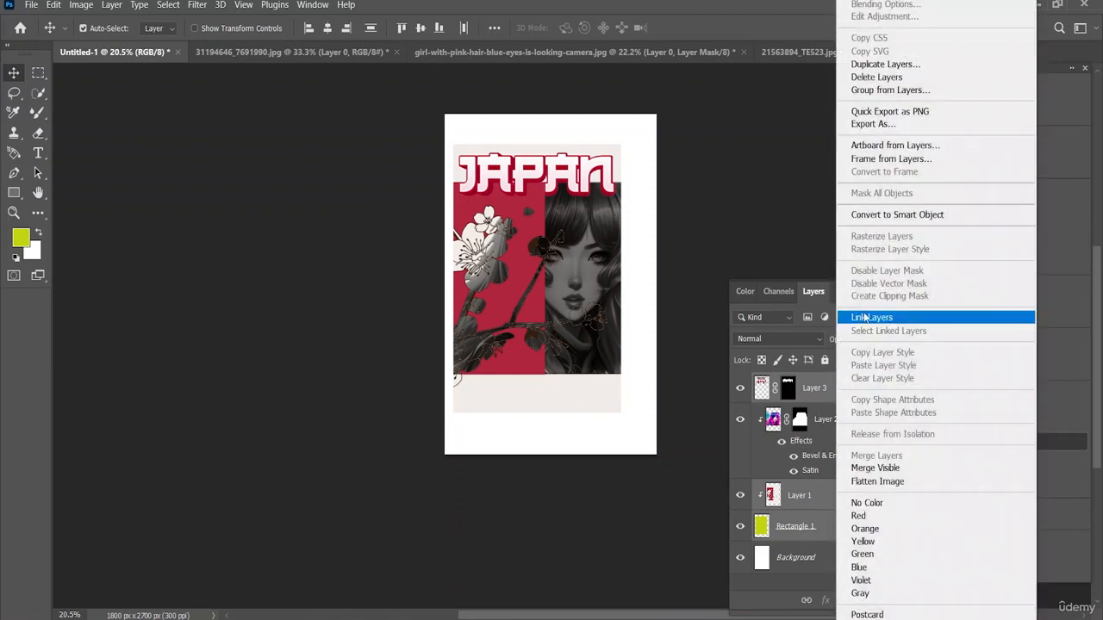
pyautogui.click(871, 214)
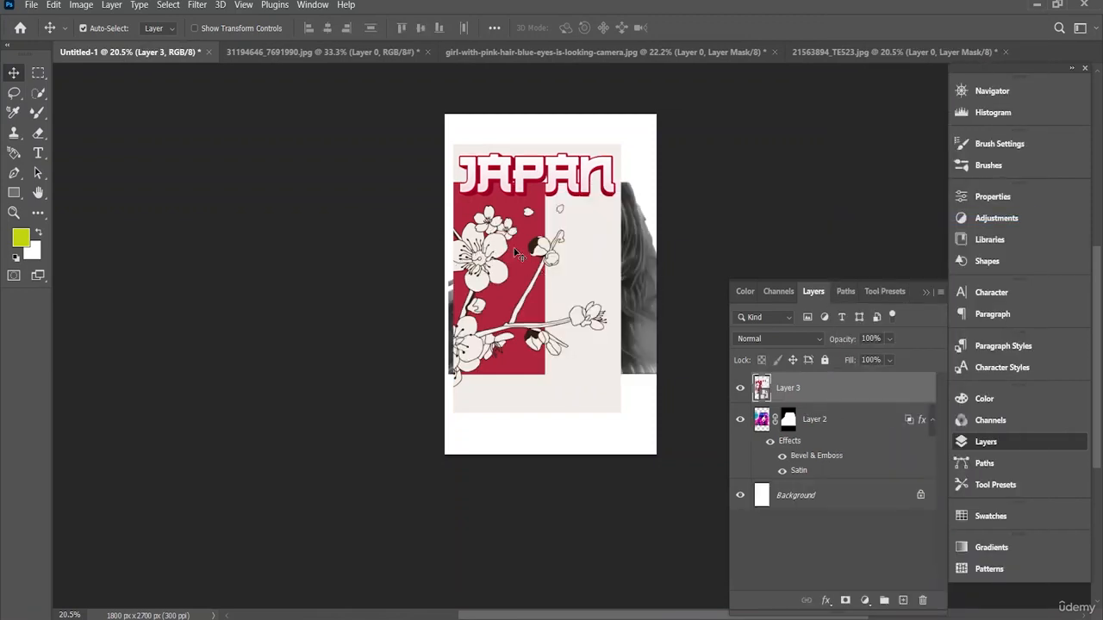
pyautogui.hotkey('ctrl', 'z')
pyautogui.hotkey('ctrl', 'z')
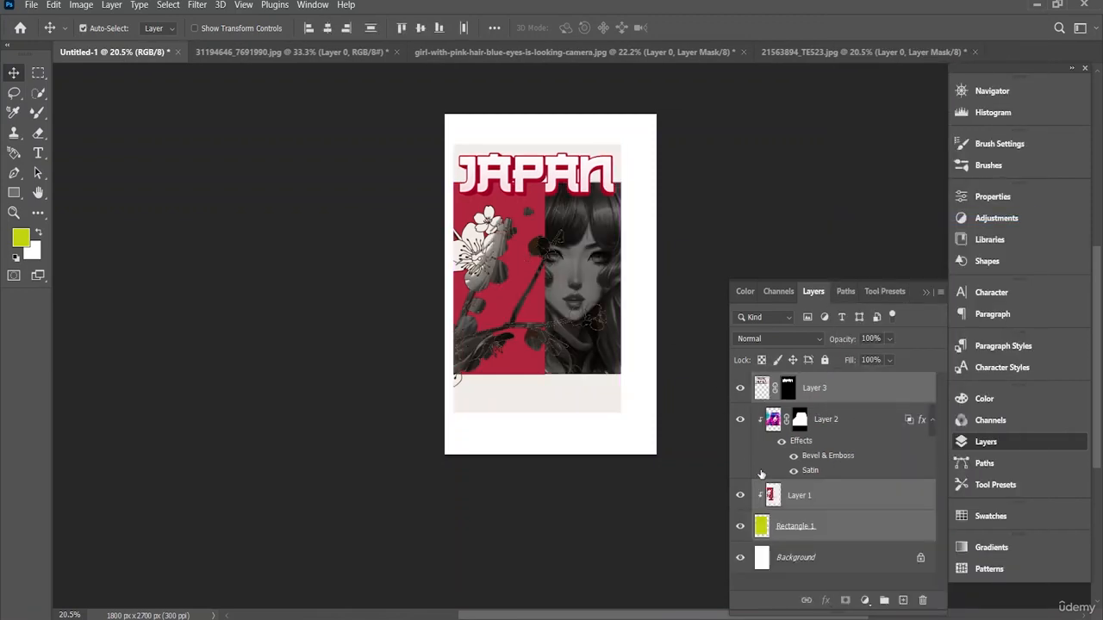
pyautogui.rightClick(835, 389)
pyautogui.click(913, 215)
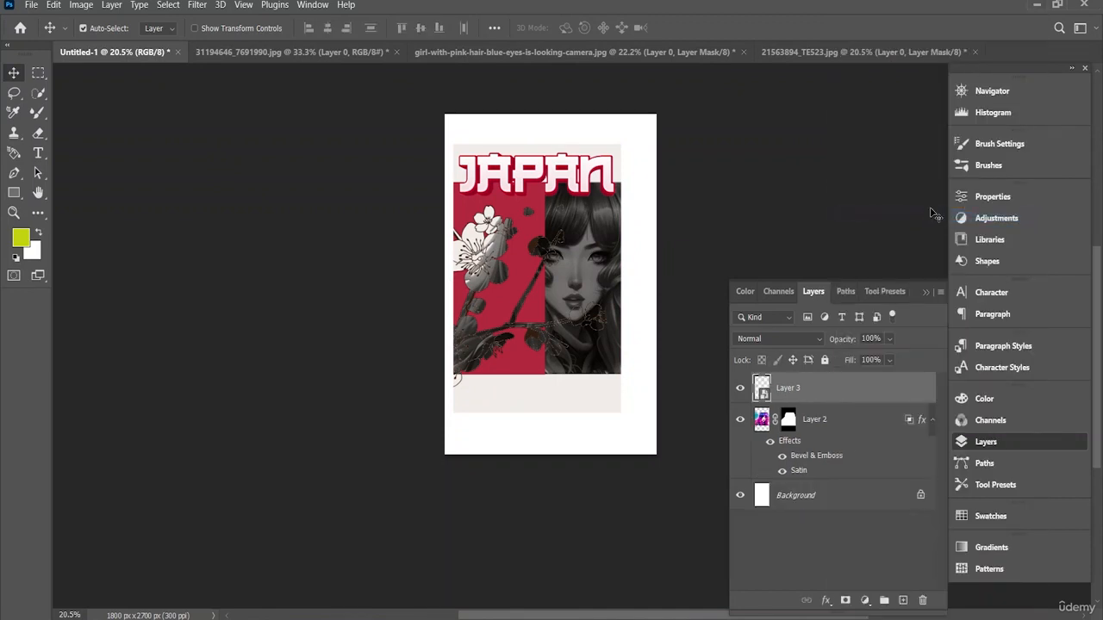
pyautogui.hotkey('ctrl', 'z')
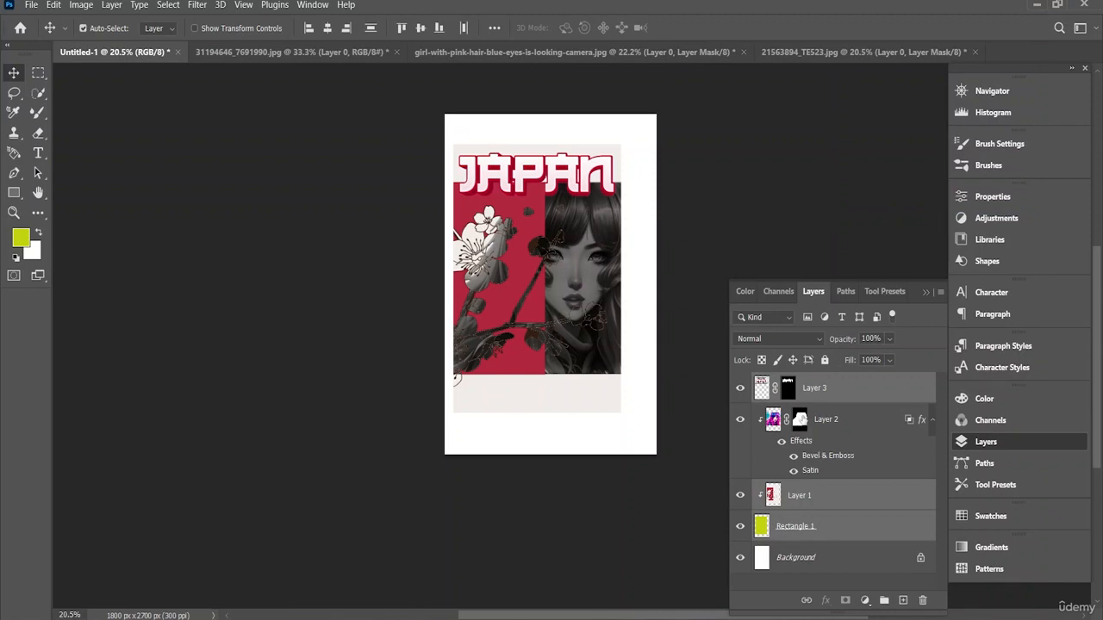
# Step: Convert Layer 3, Layer 2, Layer 1 and Rectangle 1 into one smart object and centre it horizontally on the page
pyautogui.rightClick(845, 393)
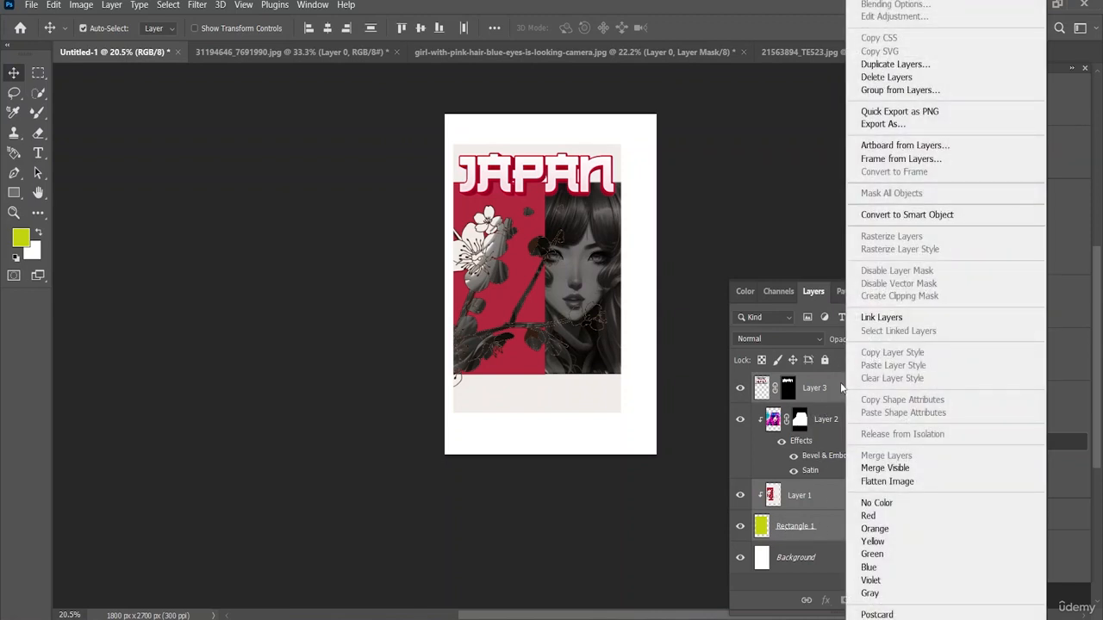
pyautogui.rightClick(842, 389)
pyautogui.click(902, 215)
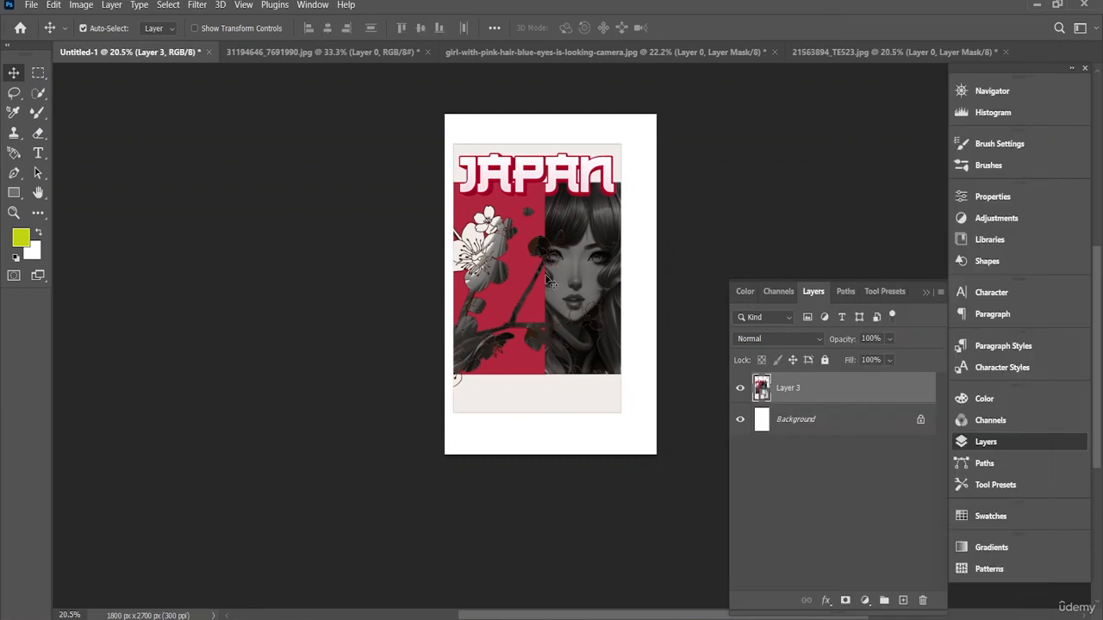
pyautogui.moveTo(546, 280); pyautogui.dragTo(561, 281)
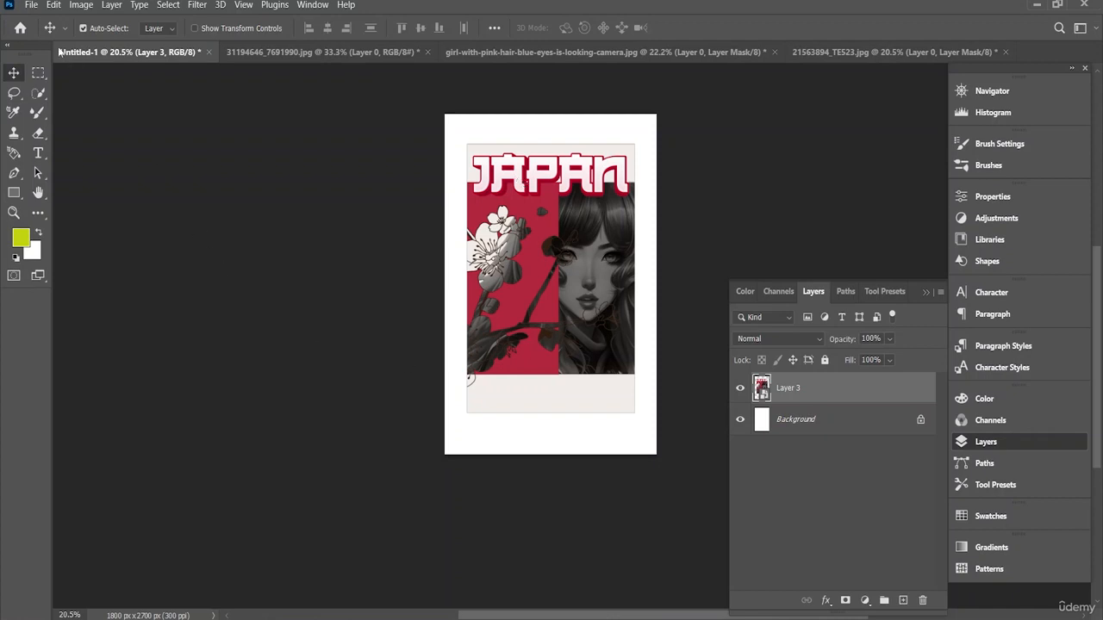
pyautogui.click(32, 5)
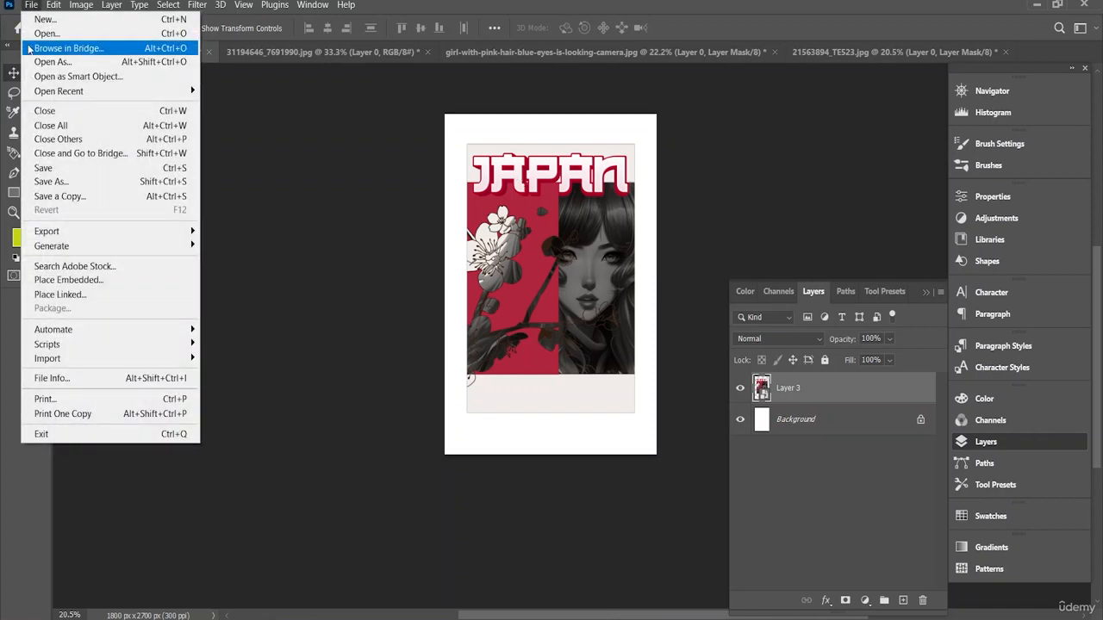
pyautogui.click(81, 280)
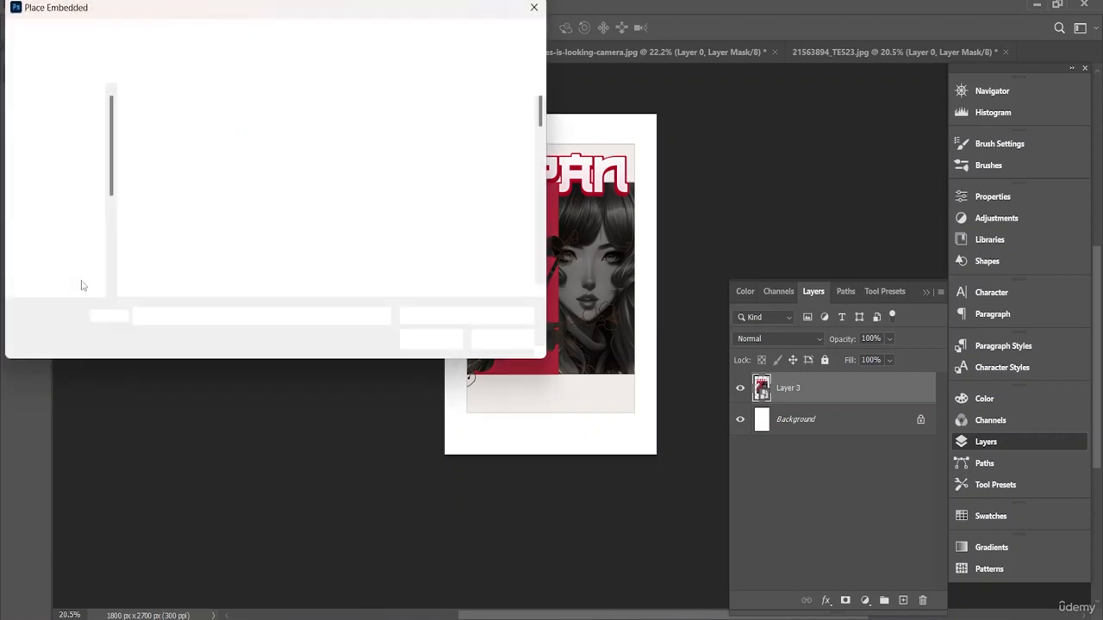
pyautogui.scroll(-2, 187, 223)
pyautogui.scroll(-3, 187, 223)
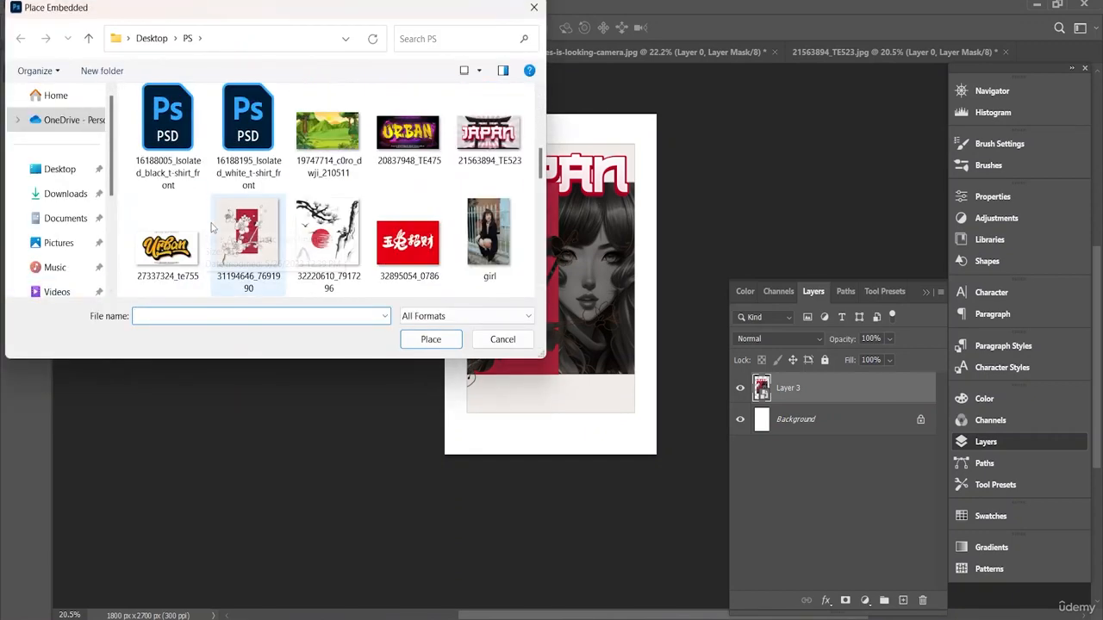
pyautogui.scroll(-2, 221, 226)
pyautogui.scroll(-8, 221, 226)
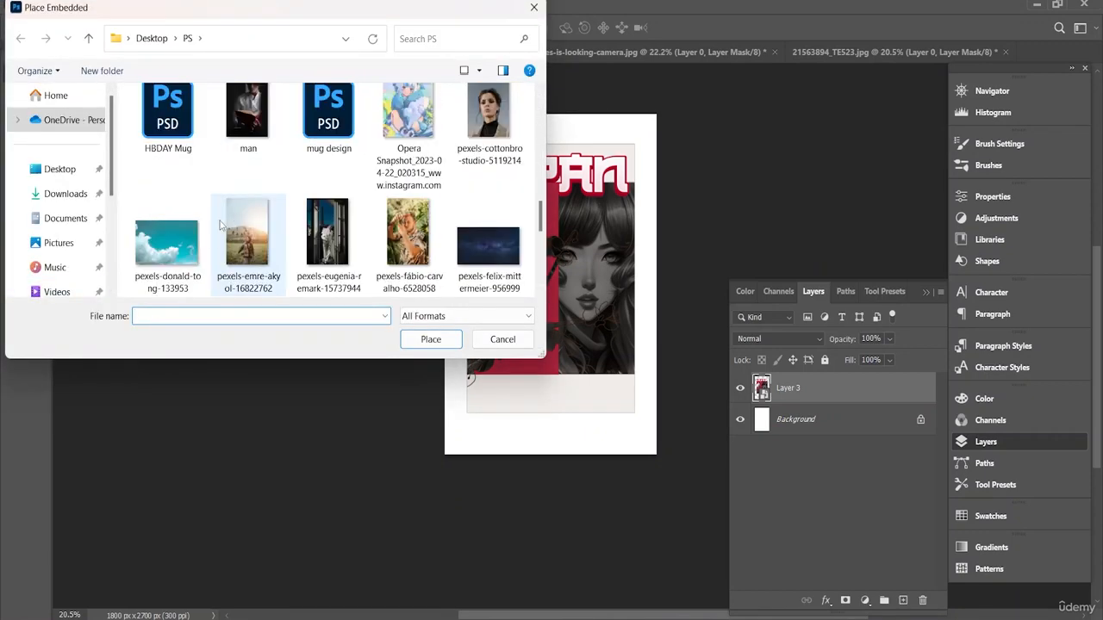
pyautogui.scroll(6, 231, 222)
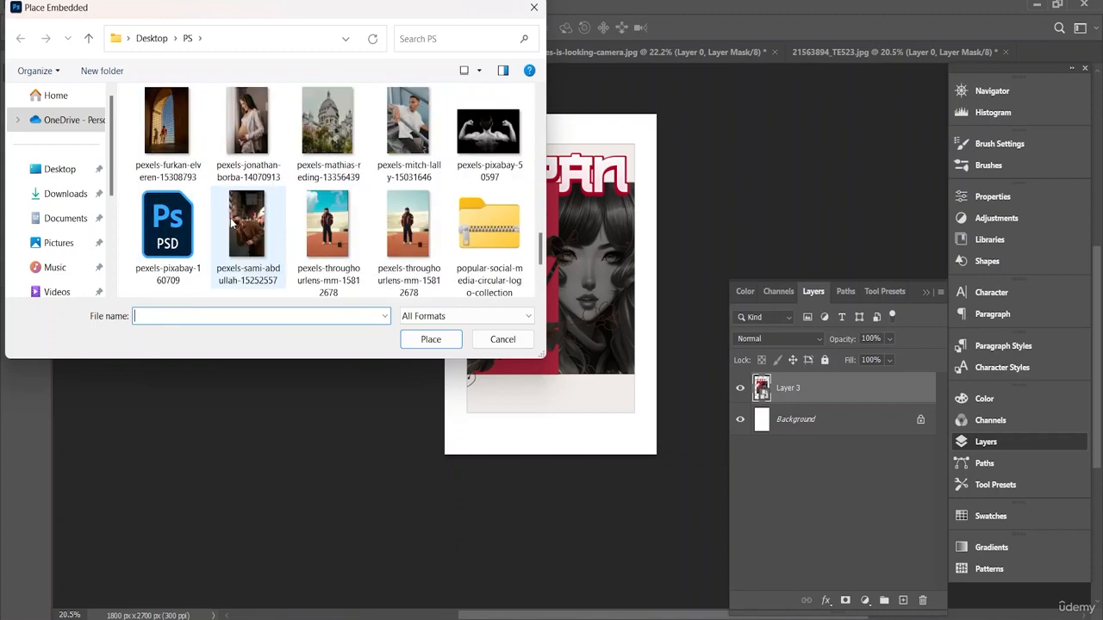
pyautogui.scroll(4, 231, 222)
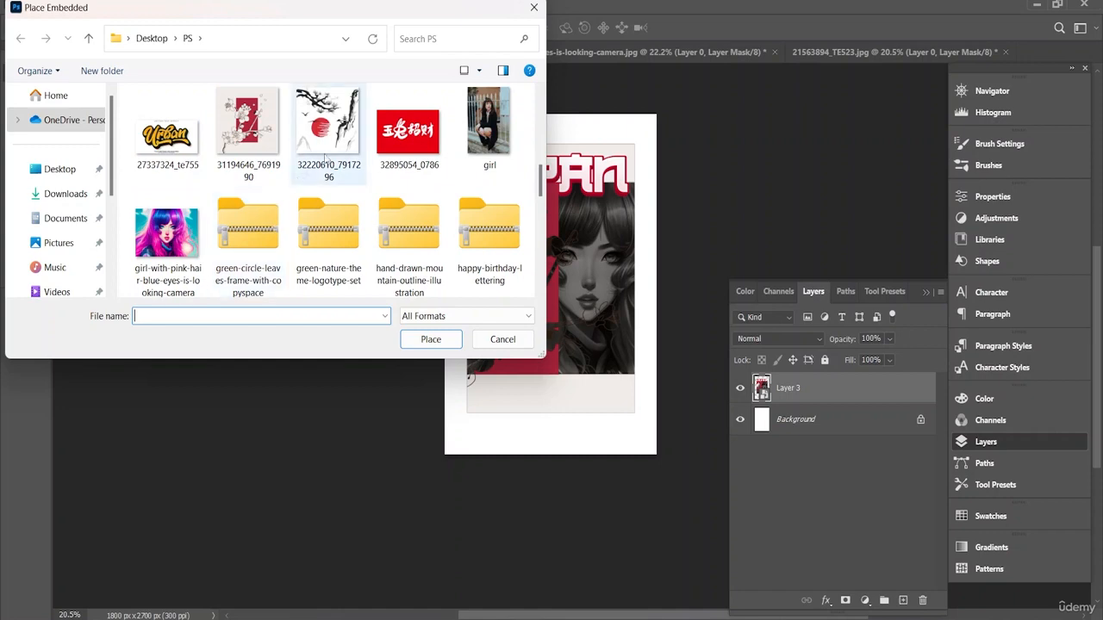
pyautogui.click(409, 129)
pyautogui.click(430, 340)
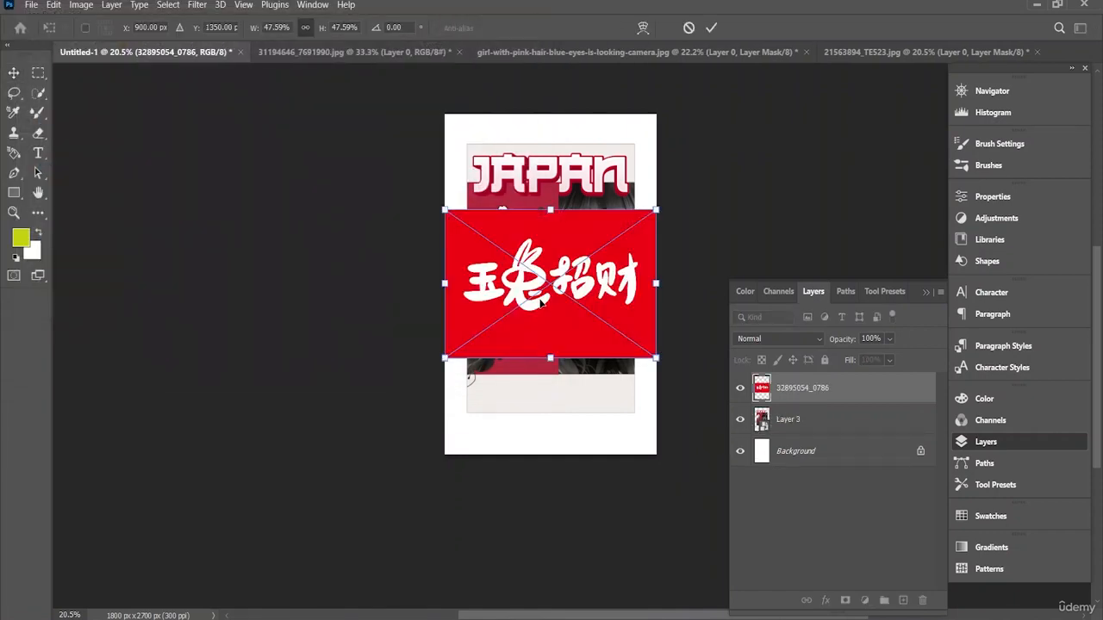
pyautogui.moveTo(544, 295)
pyautogui.mouseDown()
pyautogui.moveTo(548, 283)
pyautogui.moveTo(617, 271)
pyautogui.moveTo(810, 94)
pyautogui.moveTo(657, 166)
pyautogui.moveTo(591, 218)
pyautogui.moveTo(546, 285)
pyautogui.mouseUp()
pyautogui.click(689, 28)
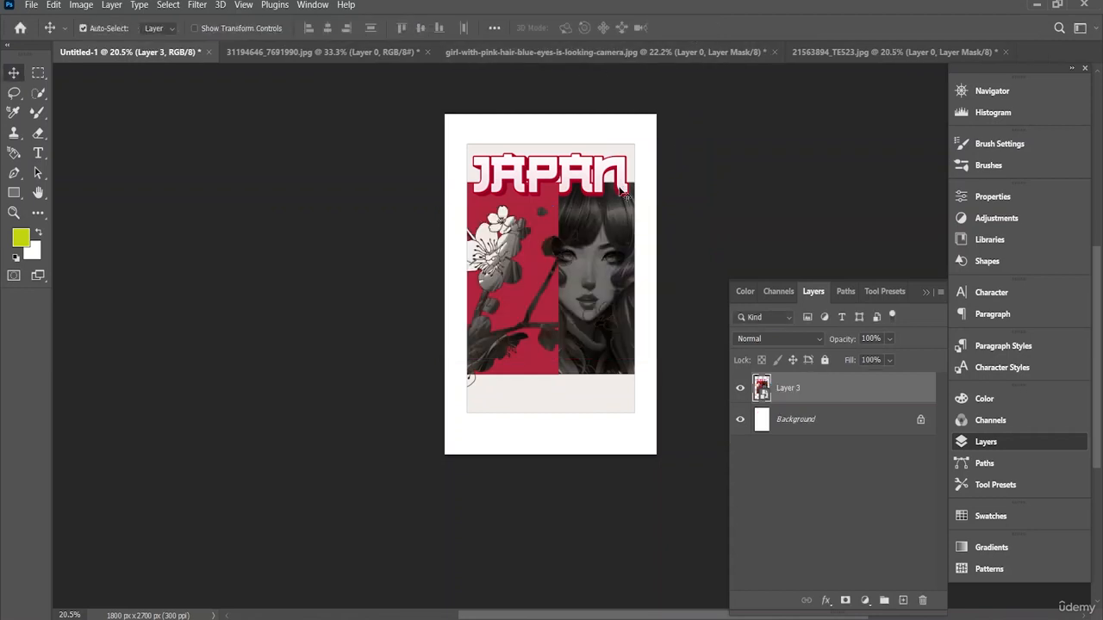
# Step: Open the red calligraphy image 32895054_0786 from the PS folder as a separate document
pyautogui.click(31, 5)
pyautogui.click(43, 32)
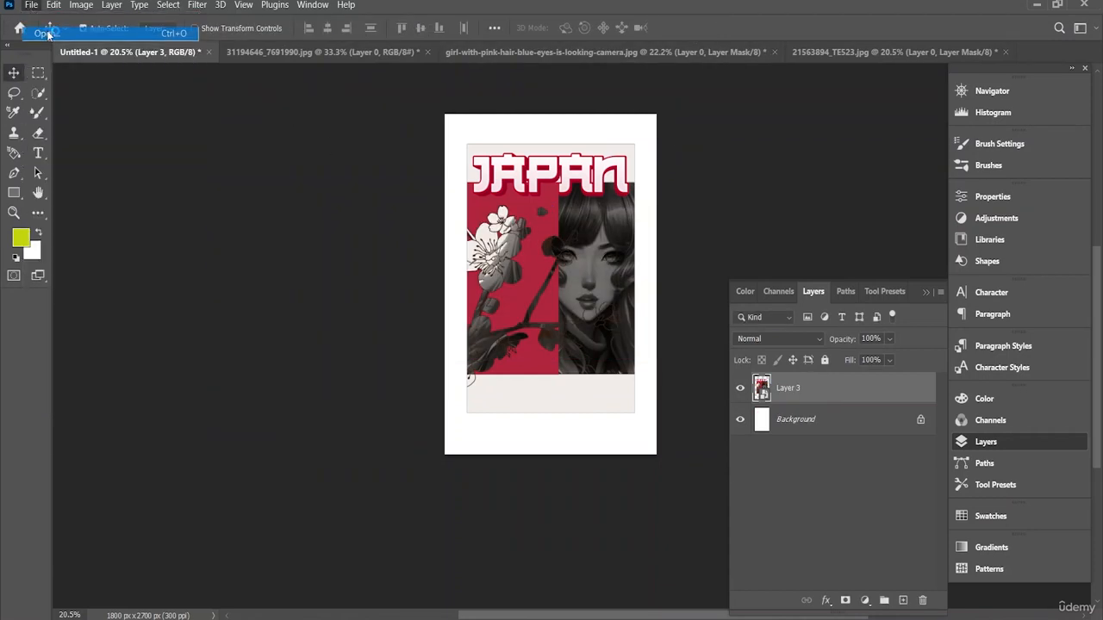
pyautogui.scroll(-5, 276, 233)
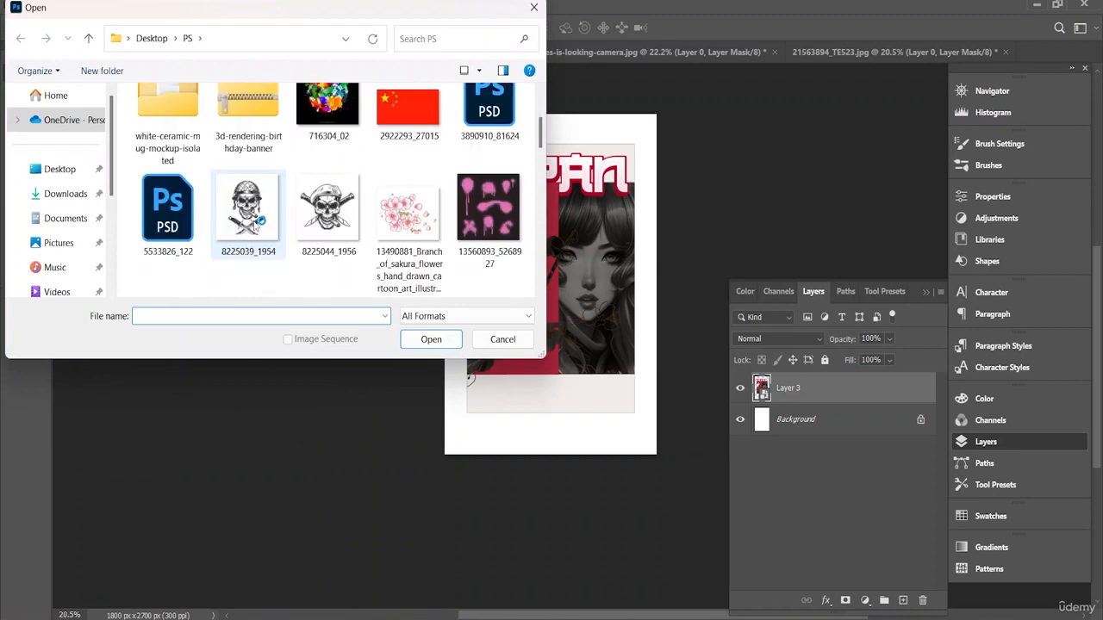
pyautogui.scroll(3, 312, 213)
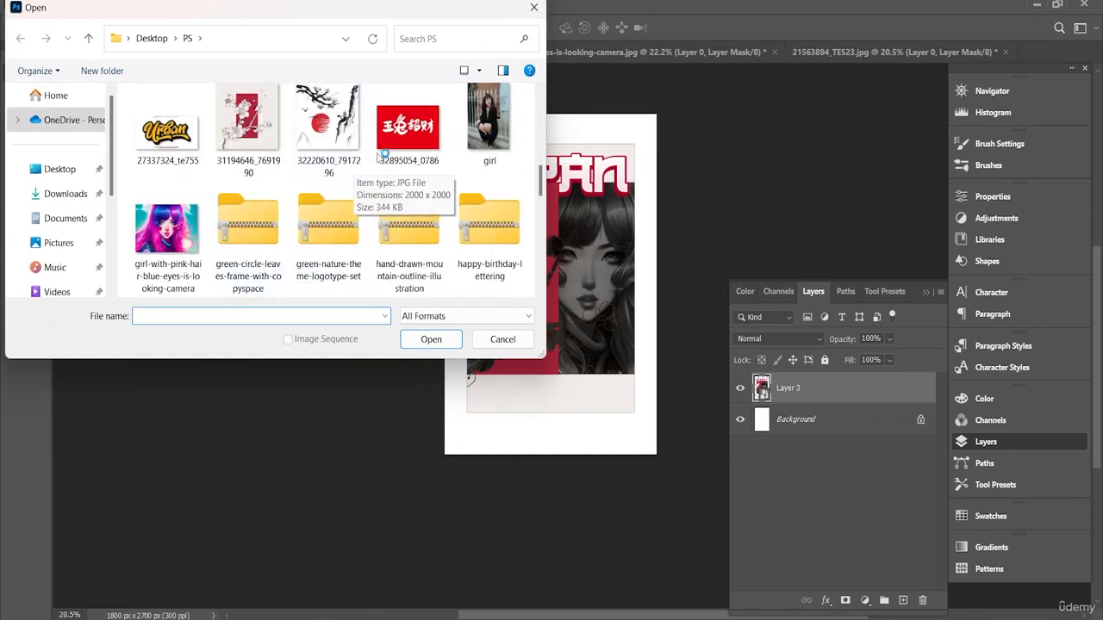
pyautogui.click(406, 129)
pyautogui.click(435, 338)
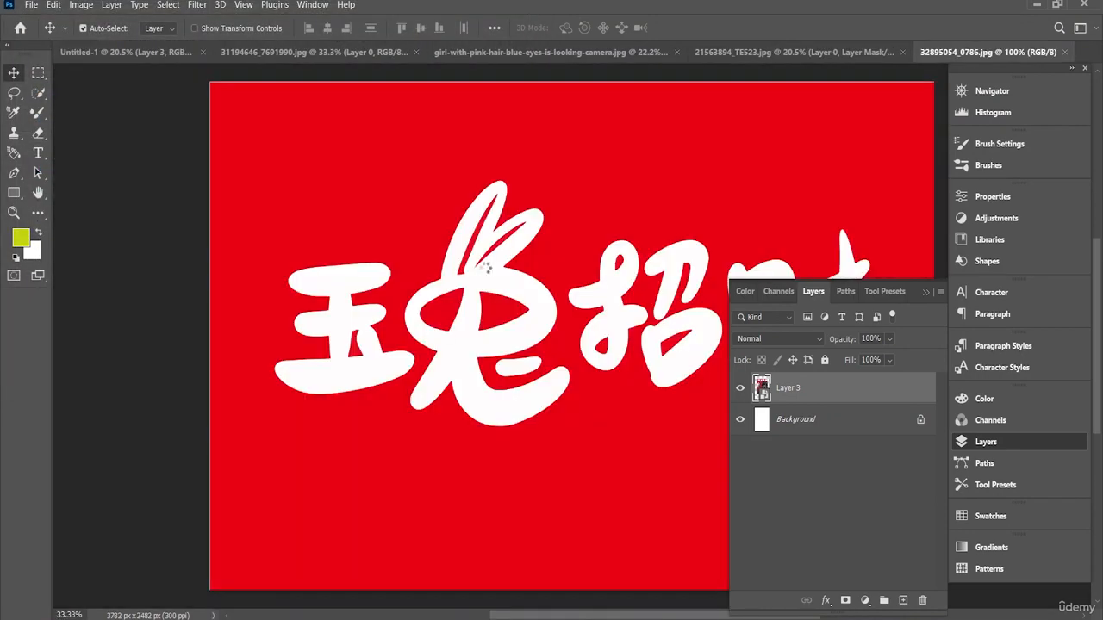
# Step: Select the four white calligraphy characters with the Quick Selection tool, adding each one to the selection
pyautogui.click(38, 93)
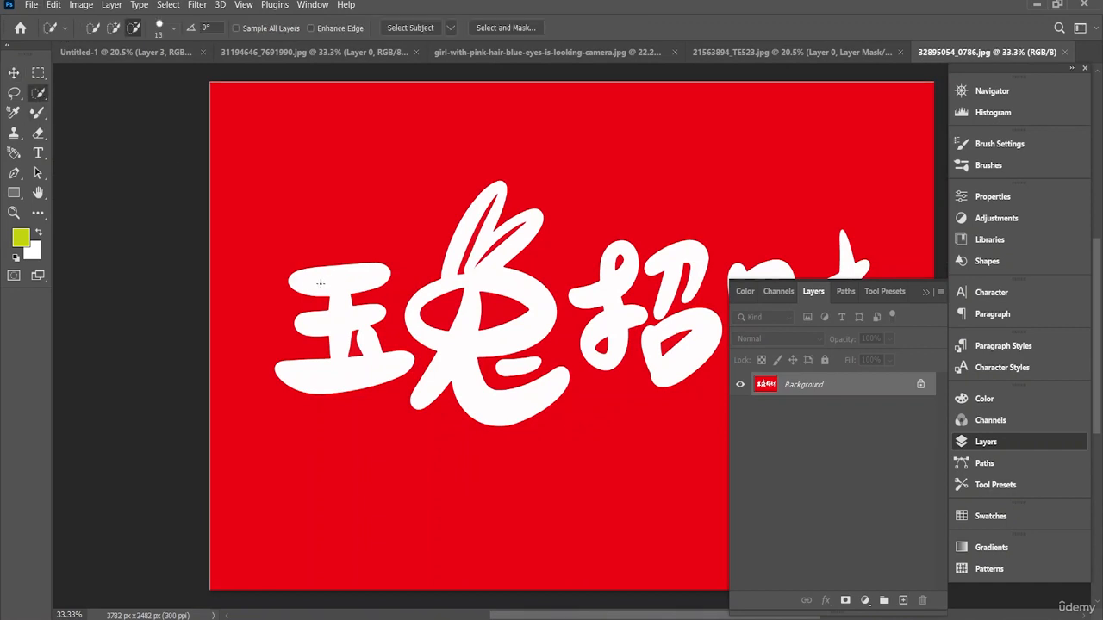
pyautogui.click(113, 28)
pyautogui.click(328, 276)
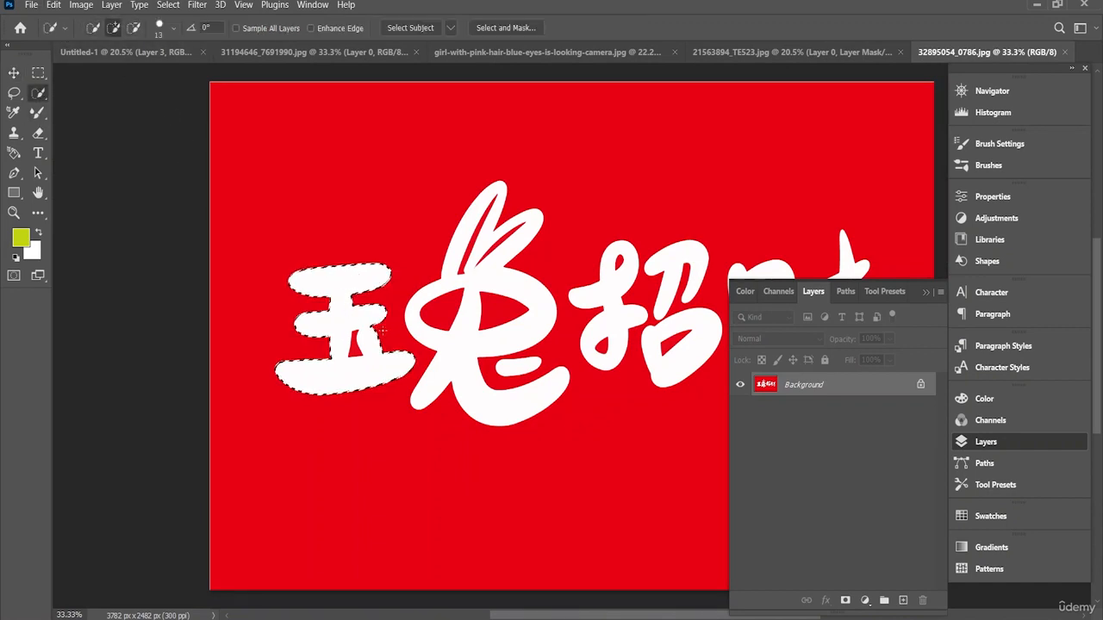
pyautogui.click(449, 295)
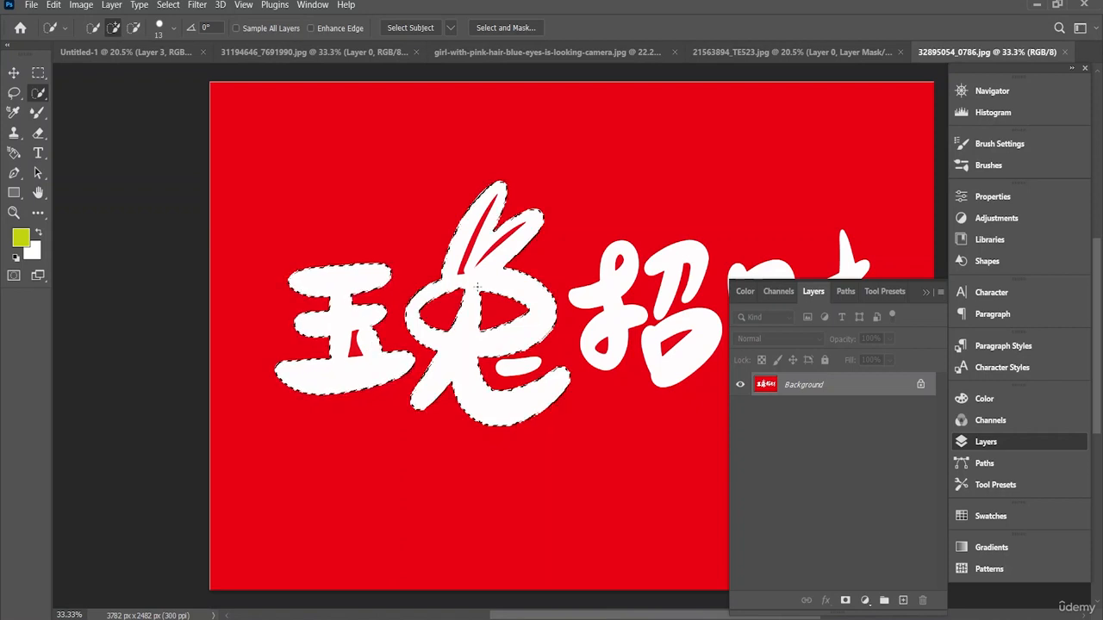
pyautogui.click(632, 288)
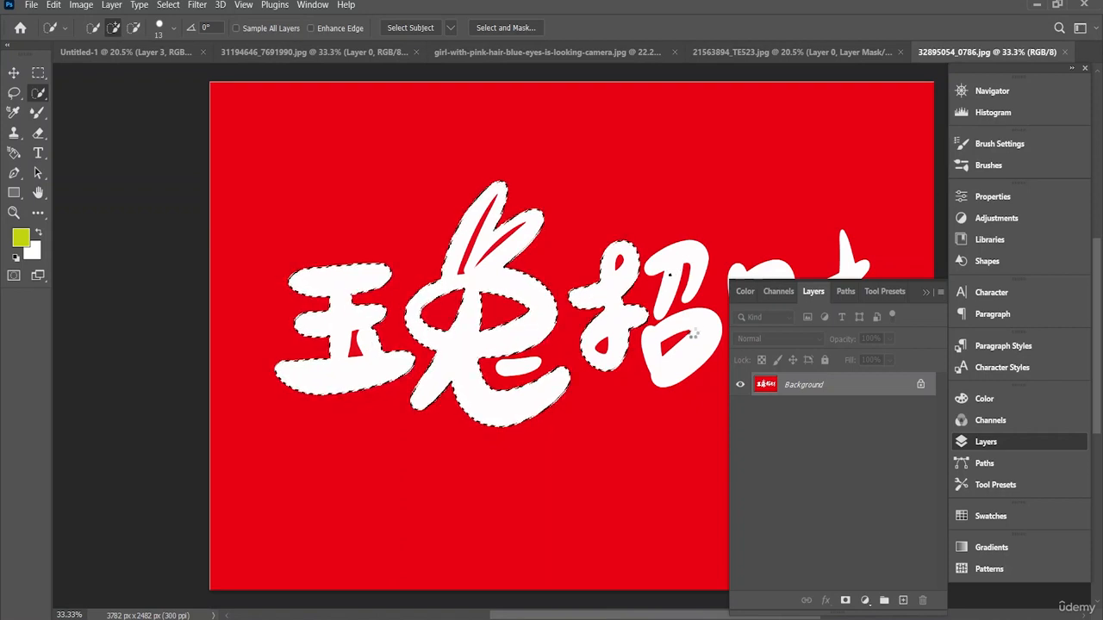
pyautogui.click(700, 325)
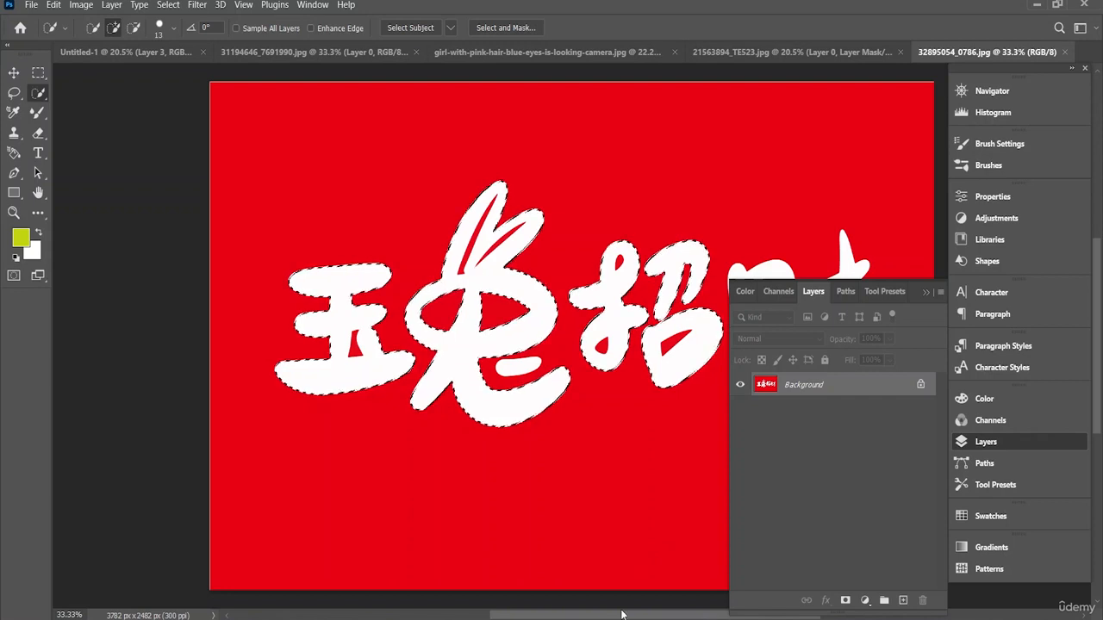
pyautogui.hscroll(3, 697, 325)
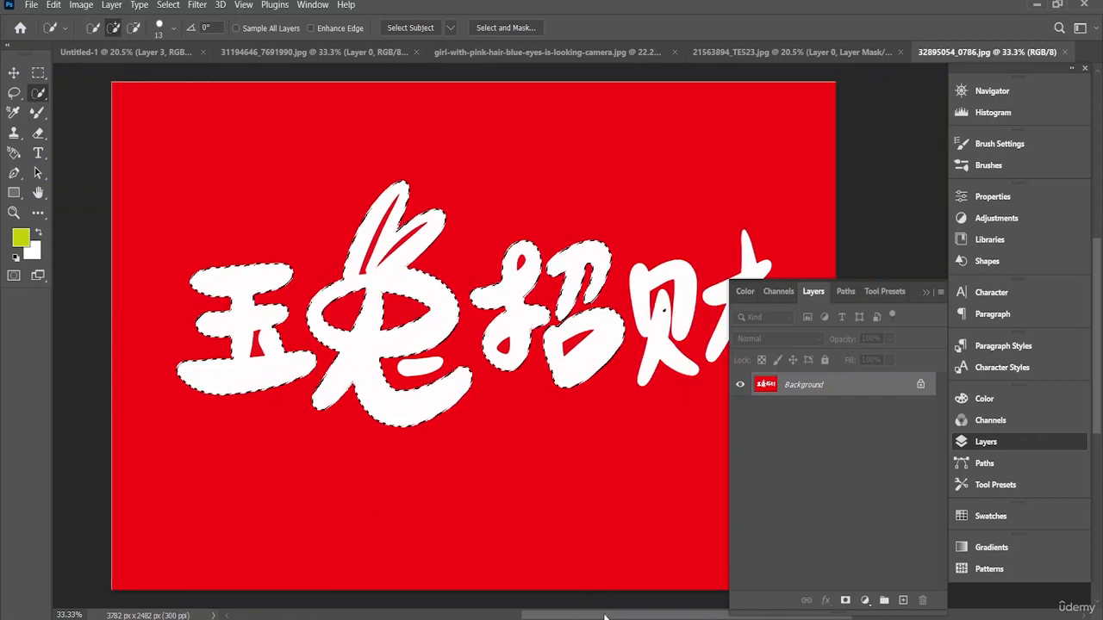
pyautogui.hscroll(4, 606, 321)
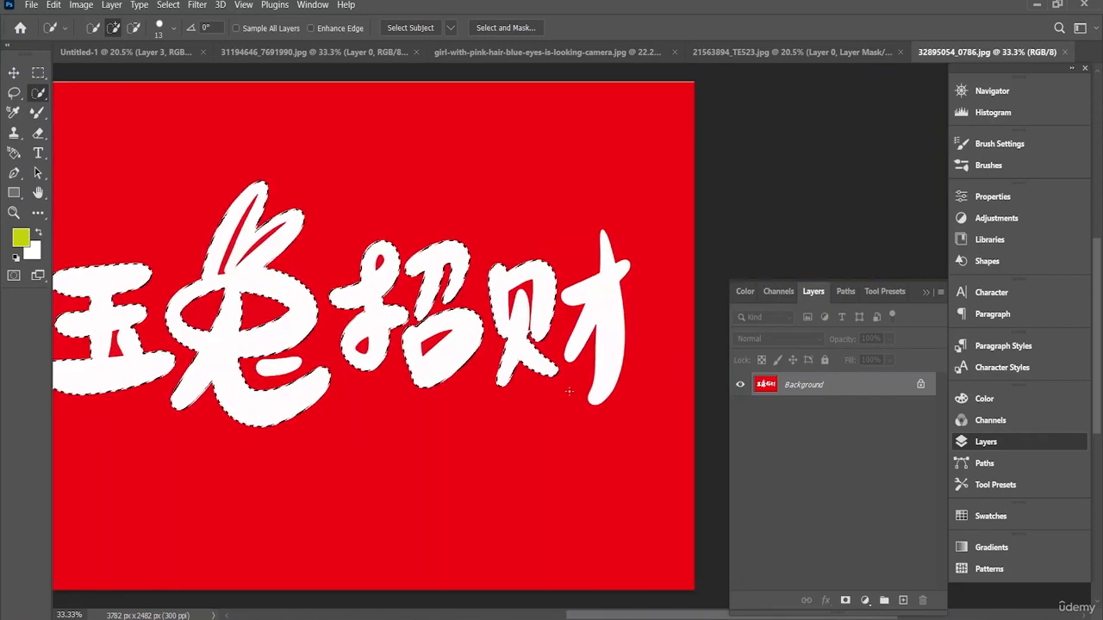
pyautogui.click(605, 321)
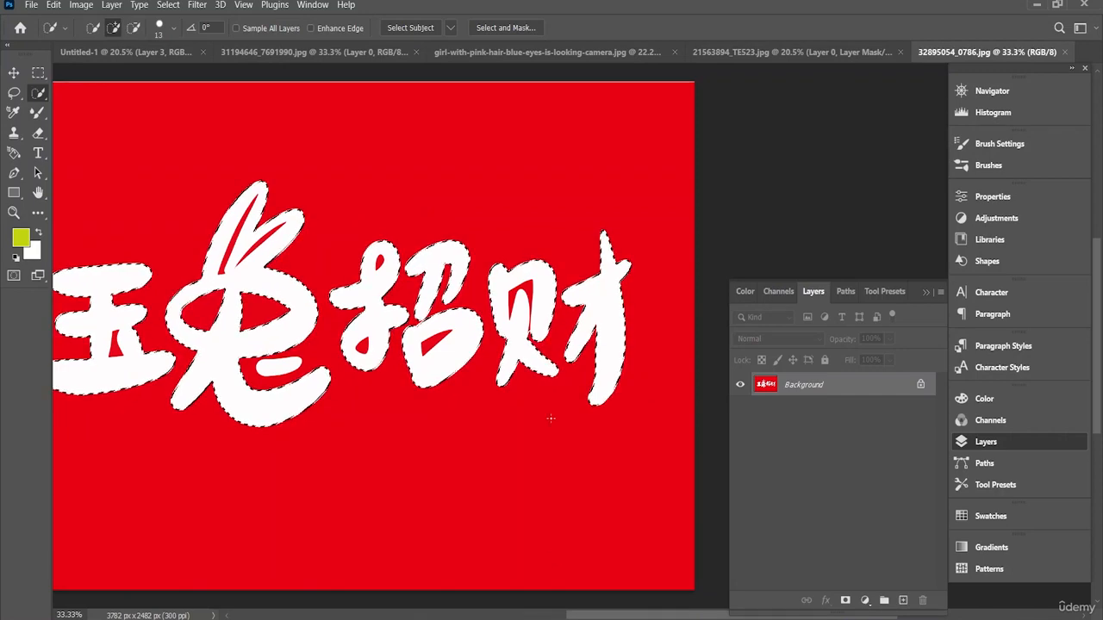
# Step: Subtract the red gap inside the fourth character from the selection using a 6 px Quick Selection brush
pyautogui.click(133, 28)
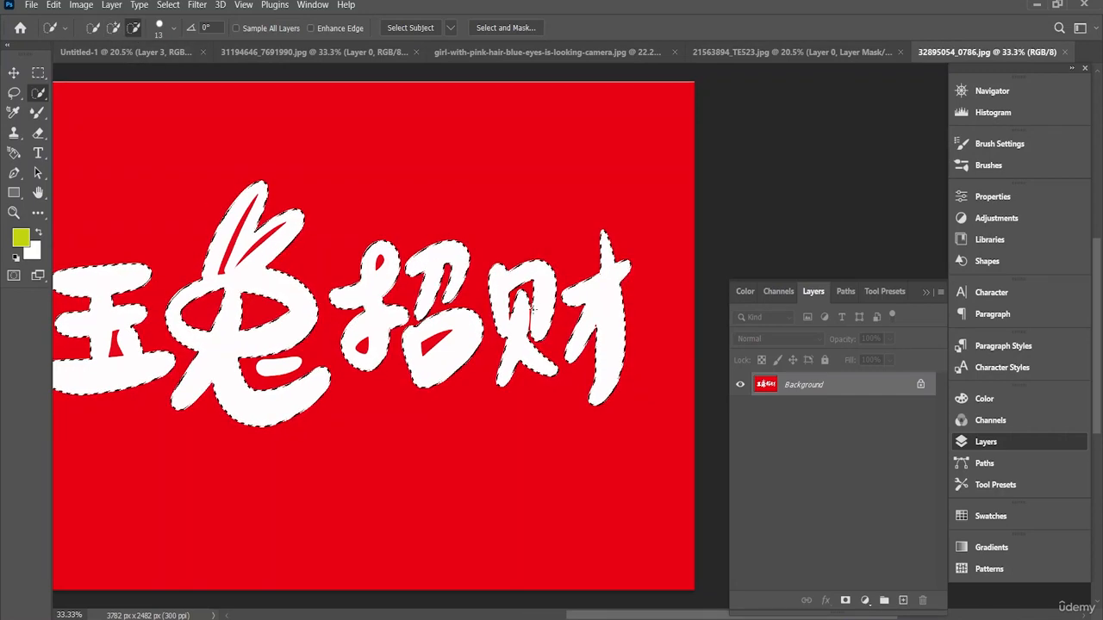
pyautogui.scroll(9, 533, 363)
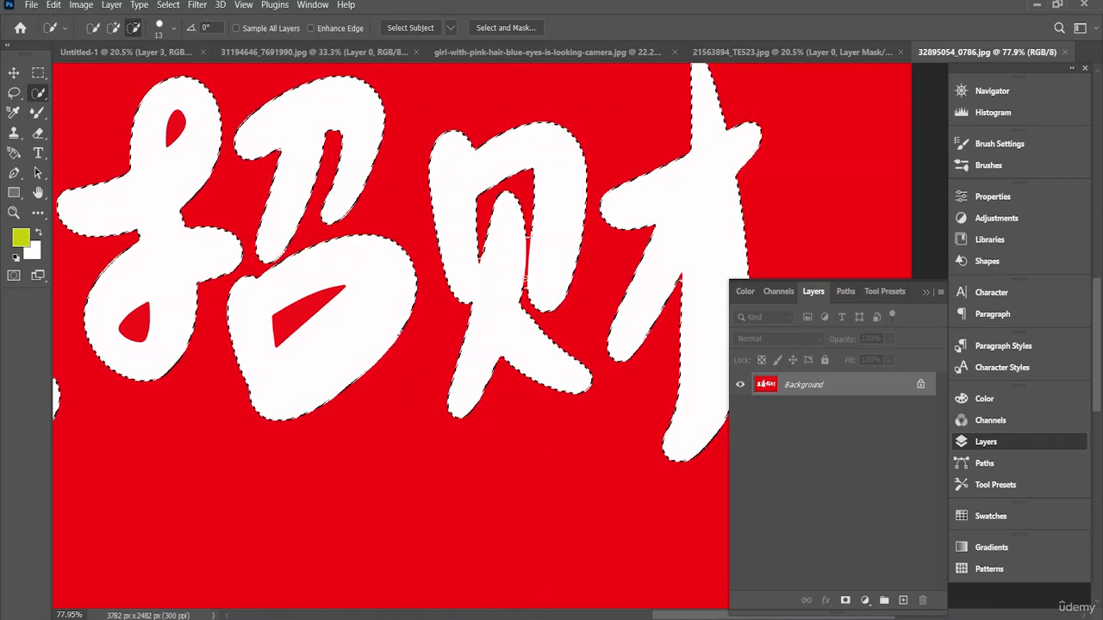
pyautogui.click(173, 28)
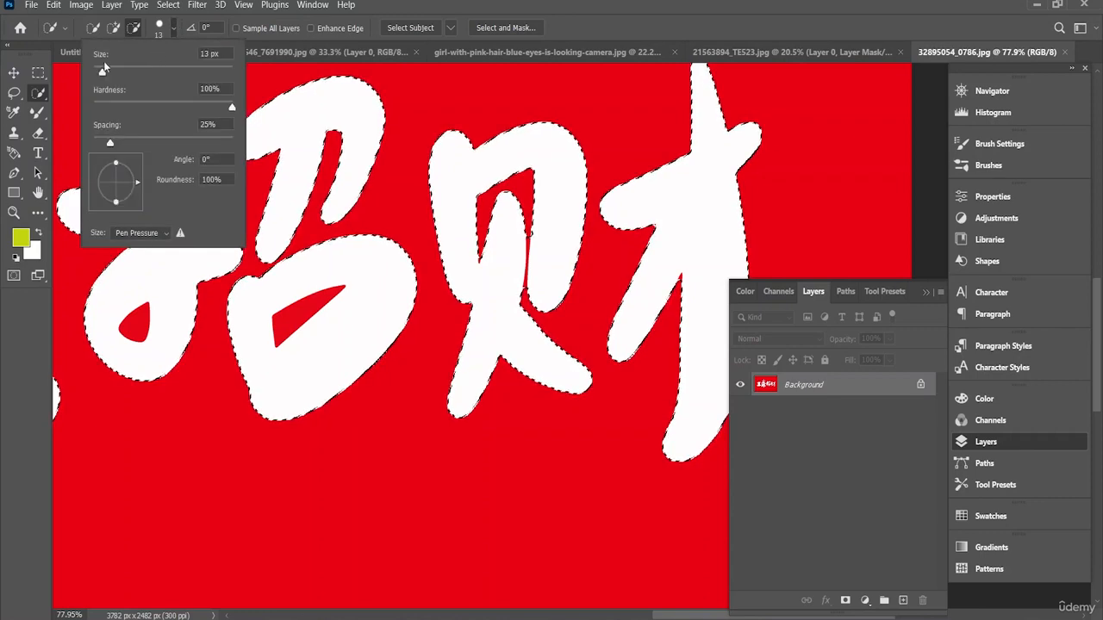
pyautogui.moveTo(104, 67); pyautogui.dragTo(98, 65)
pyautogui.click(135, 32)
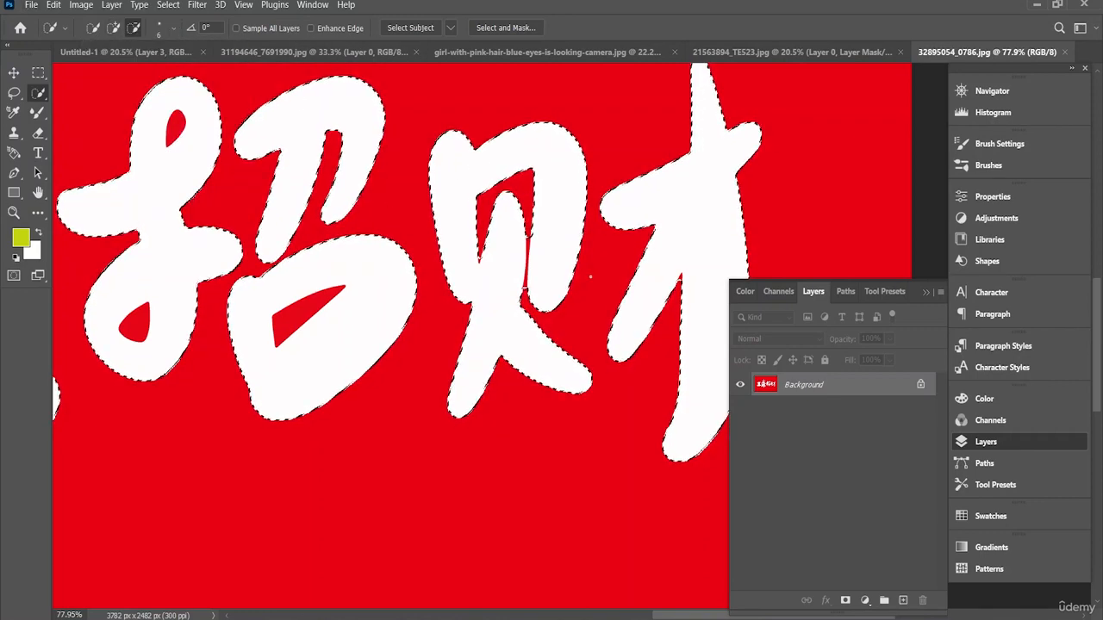
pyautogui.scroll(2, 534, 231)
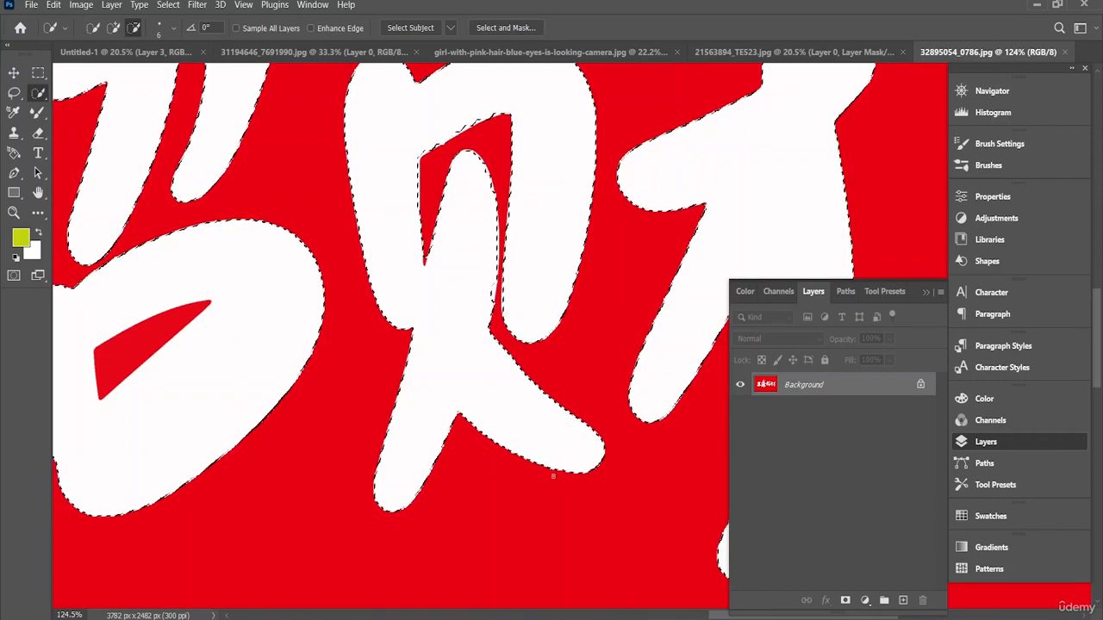
# Step: Subtract the red enclosed areas inside the third character's loops from the selection
pyautogui.moveTo(702, 615); pyautogui.dragTo(661, 615)
pyautogui.click(366, 344)
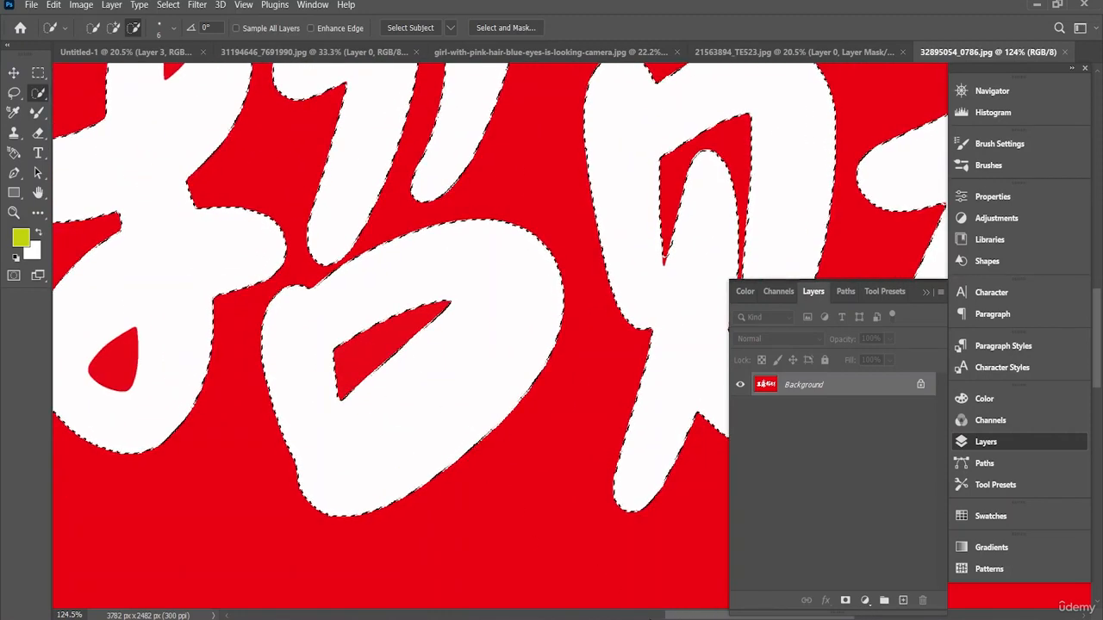
pyautogui.hscroll(-5, 622, 336)
pyautogui.scroll(1, 622, 336)
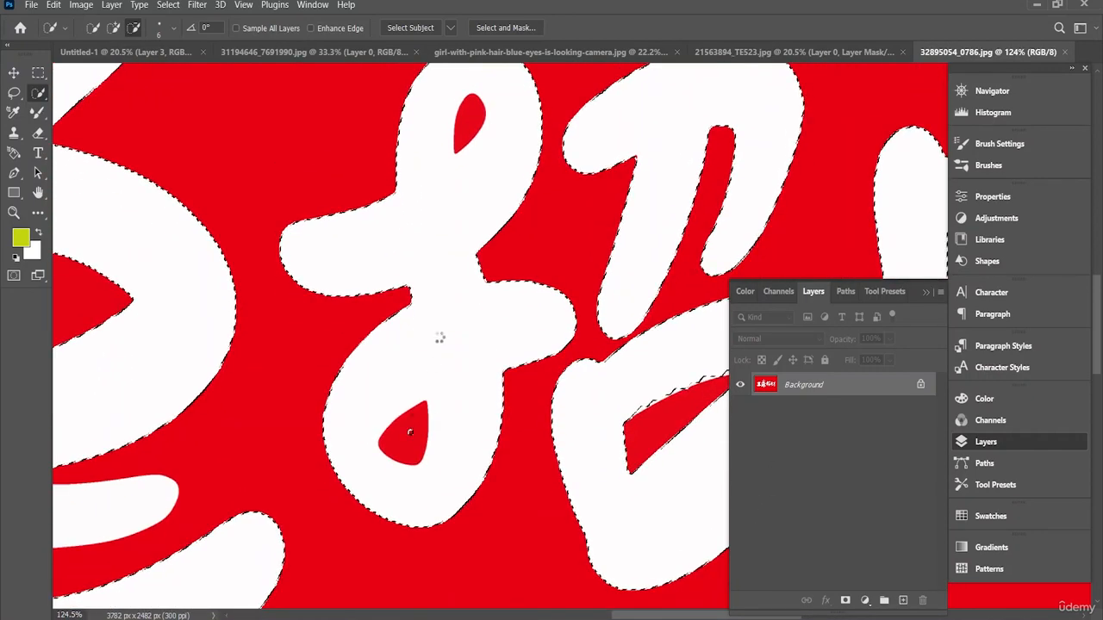
pyautogui.moveTo(407, 431); pyautogui.dragTo(405, 444)
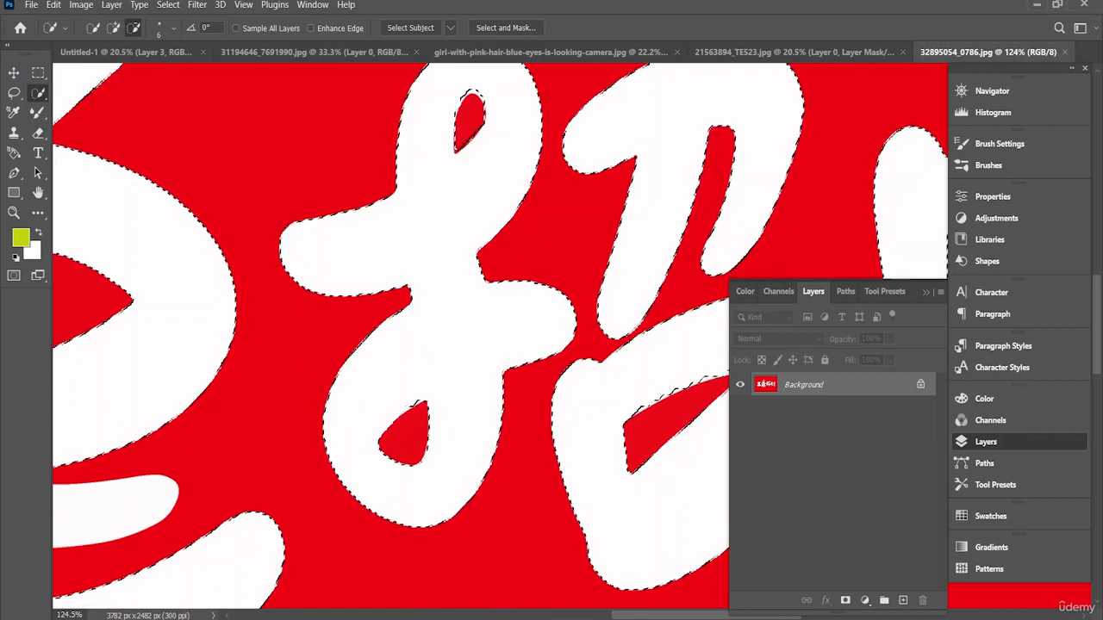
pyautogui.hscroll(-5, 288, 327)
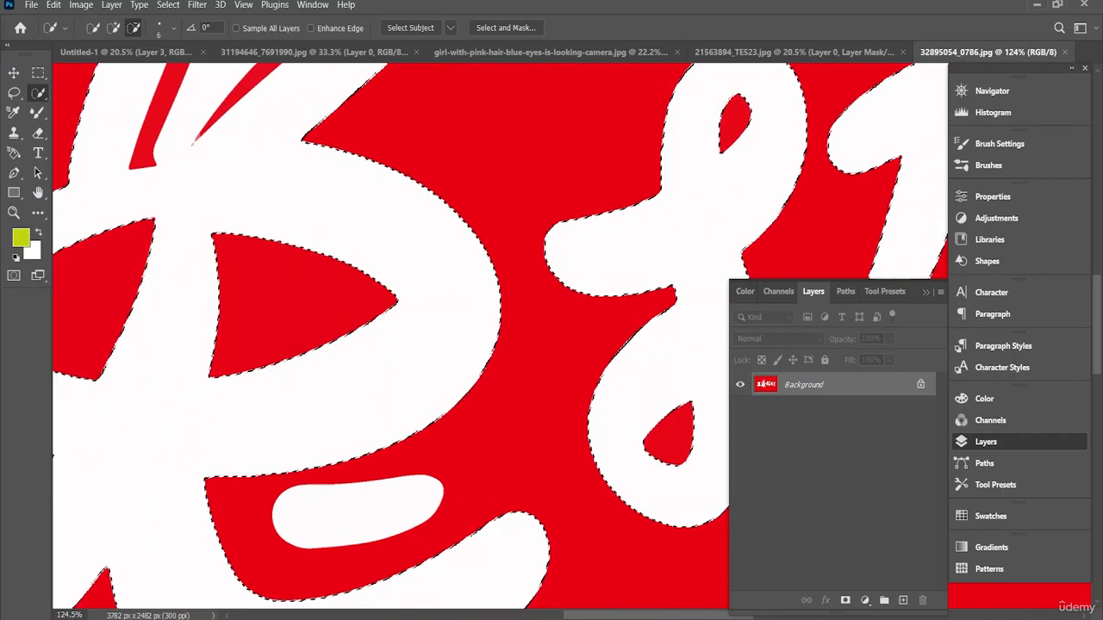
pyautogui.moveTo(574, 617); pyautogui.dragTo(534, 617)
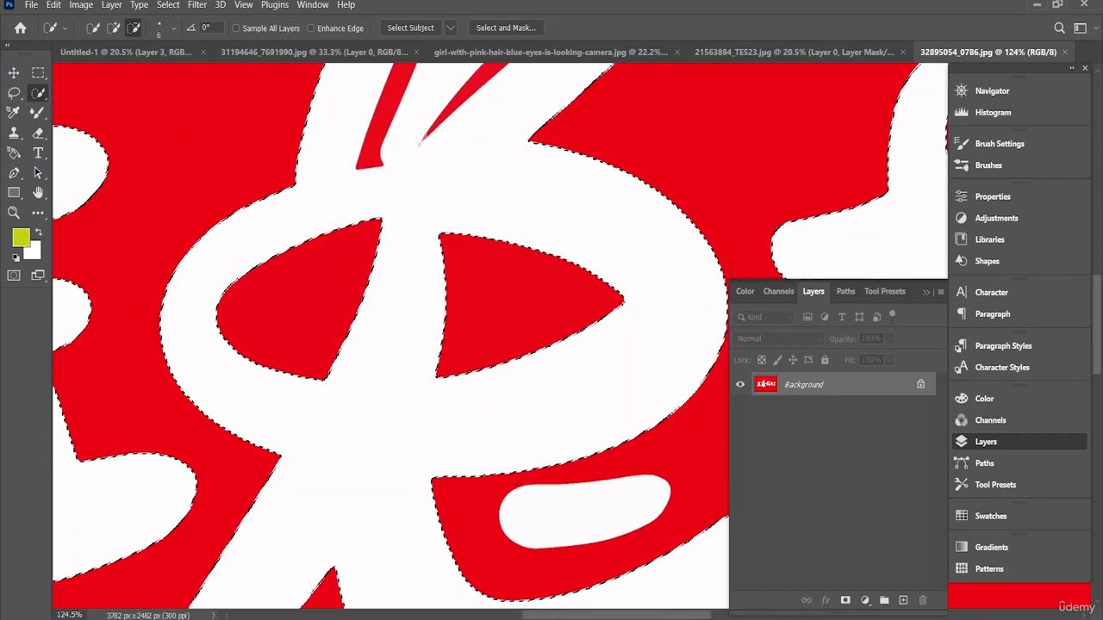
# Step: Add the second character's detached white dash to the selection, and subtract the red gap inside the first character
pyautogui.click(113, 30)
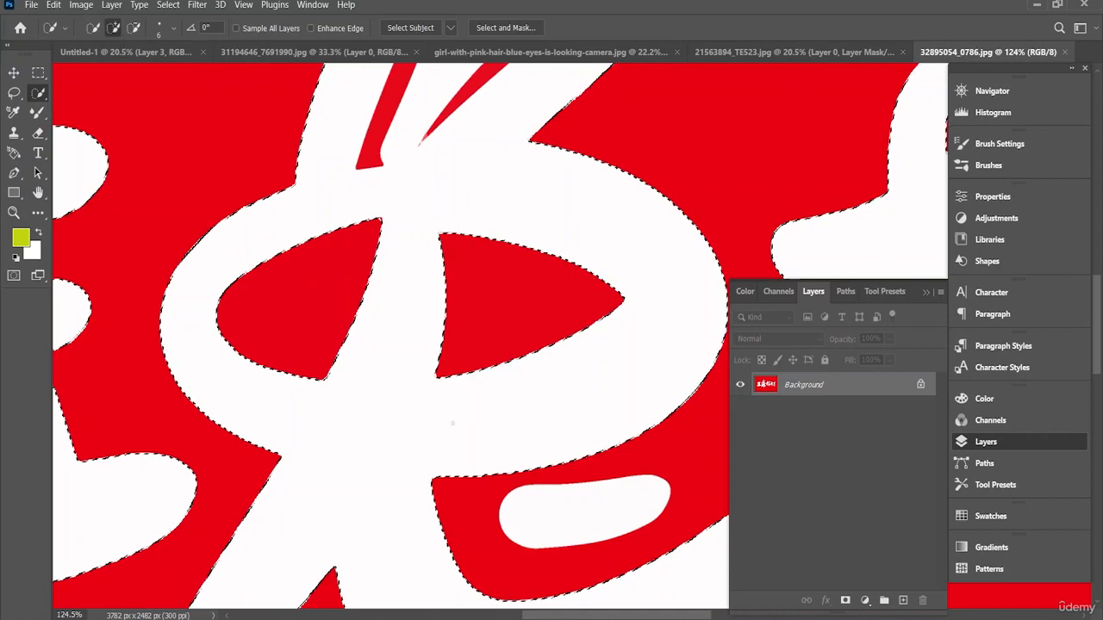
pyautogui.click(588, 515)
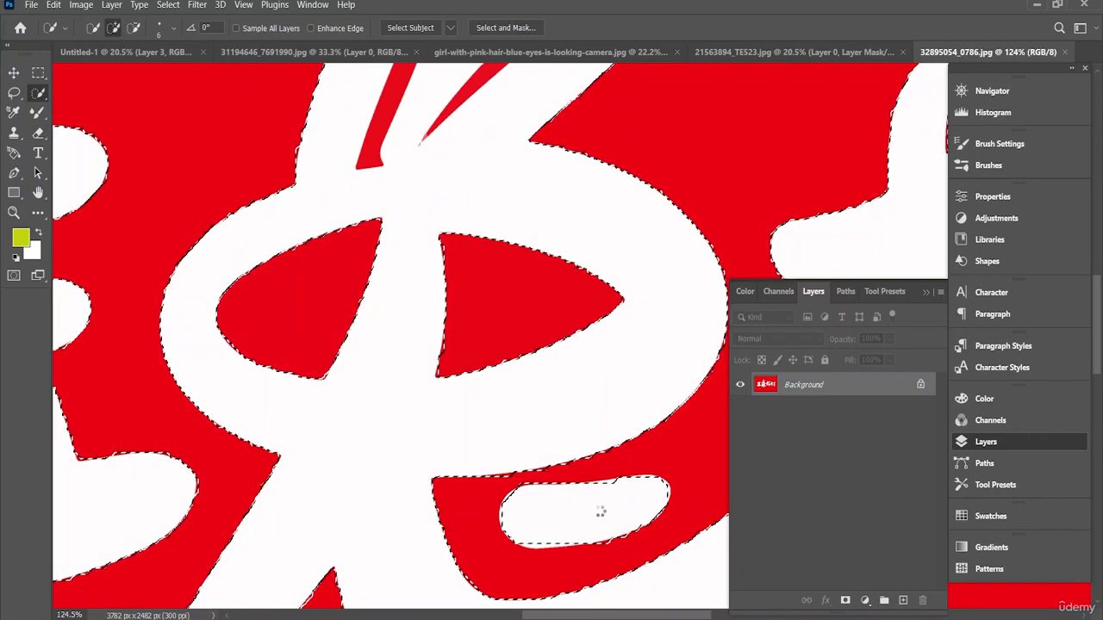
pyautogui.hscroll(-10, 655, 588)
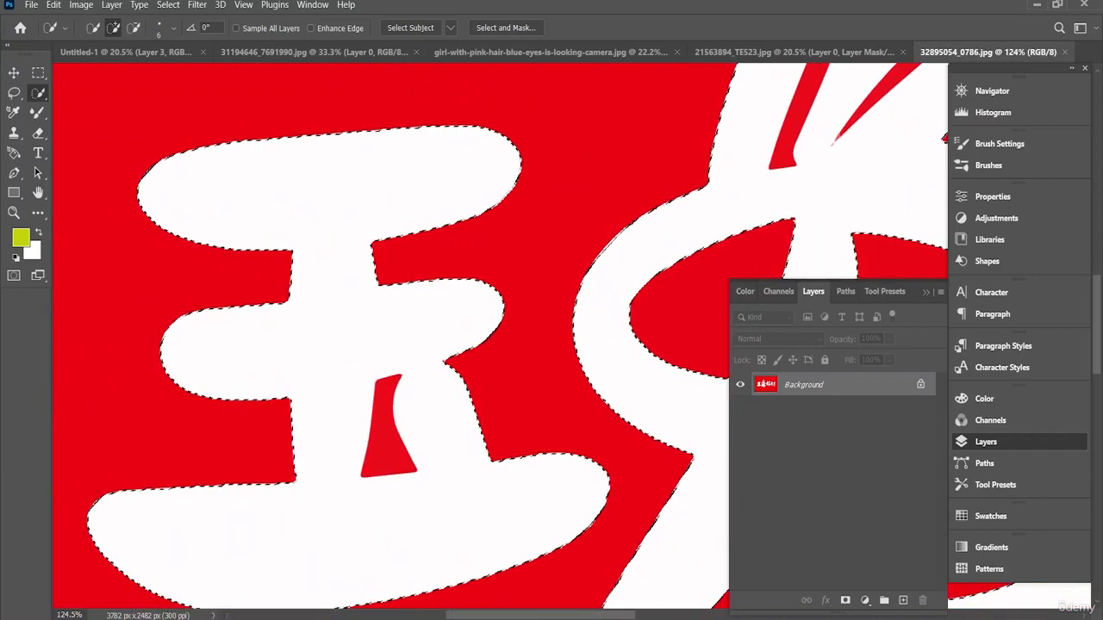
pyautogui.click(133, 29)
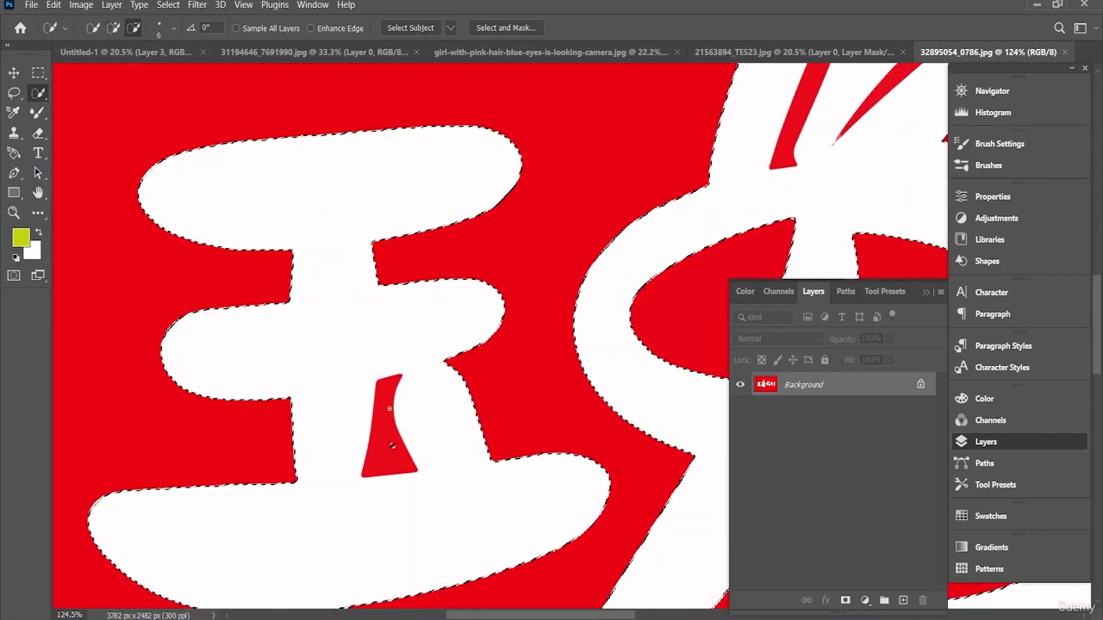
pyautogui.scroll(-6, 384, 423)
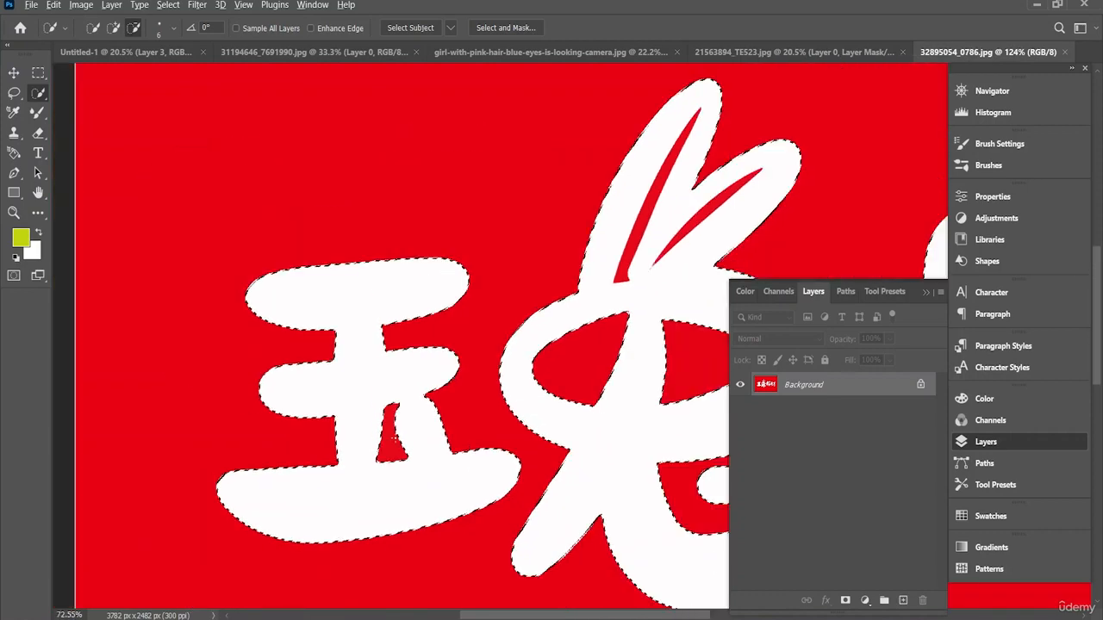
# Step: Subtract the two thin red slits inside the second character's ear-shaped strokes from the selection
pyautogui.scroll(-4, 394, 439)
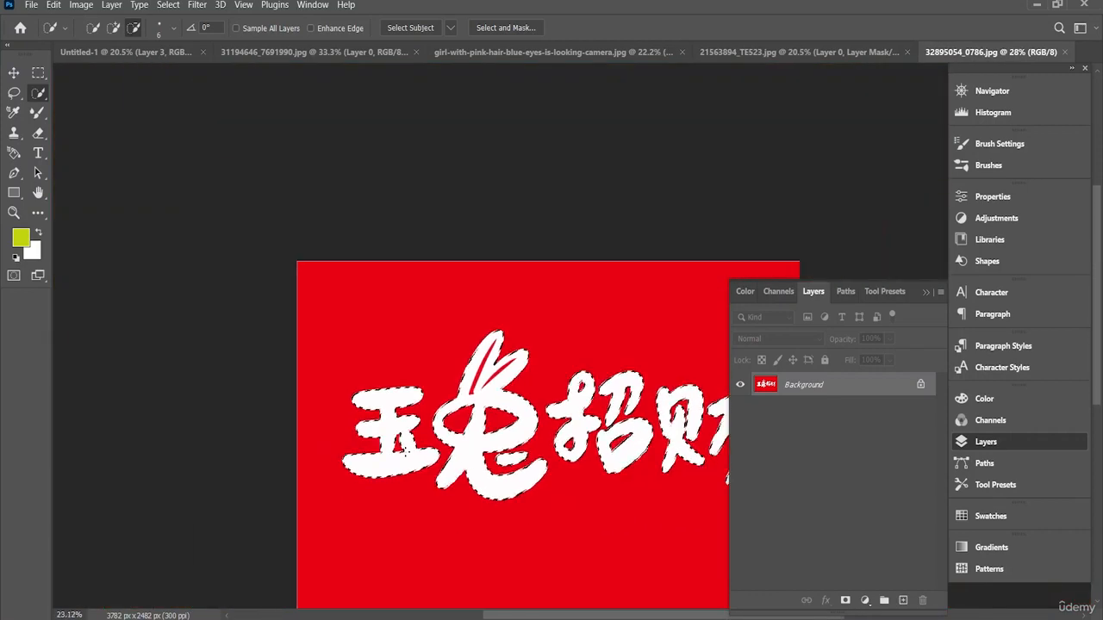
pyautogui.scroll(2, 433, 455)
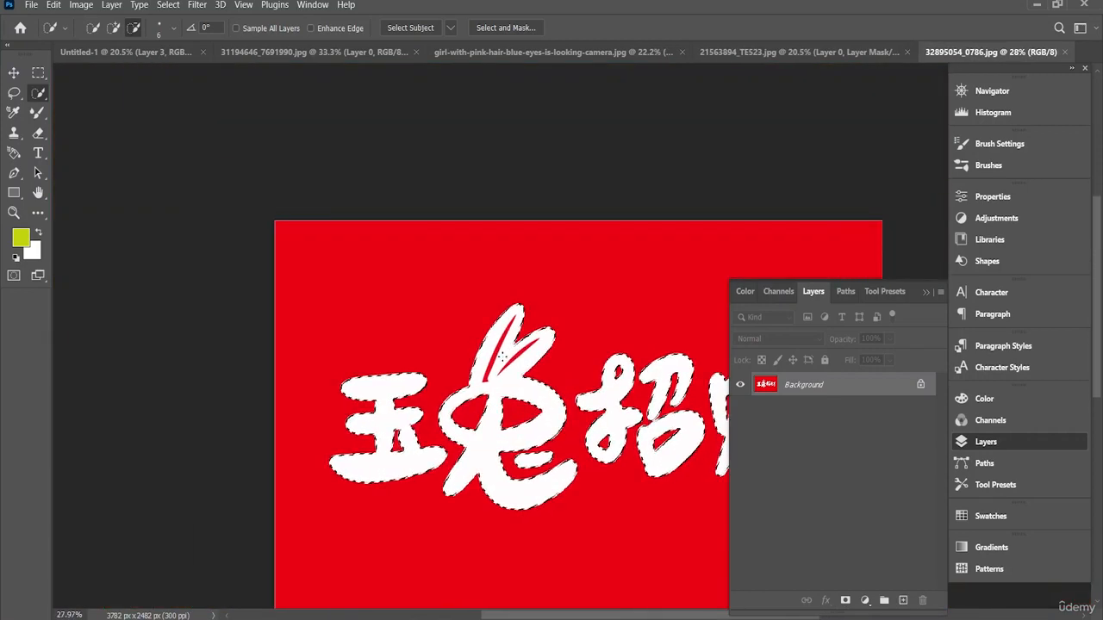
pyautogui.scroll(5, 502, 354)
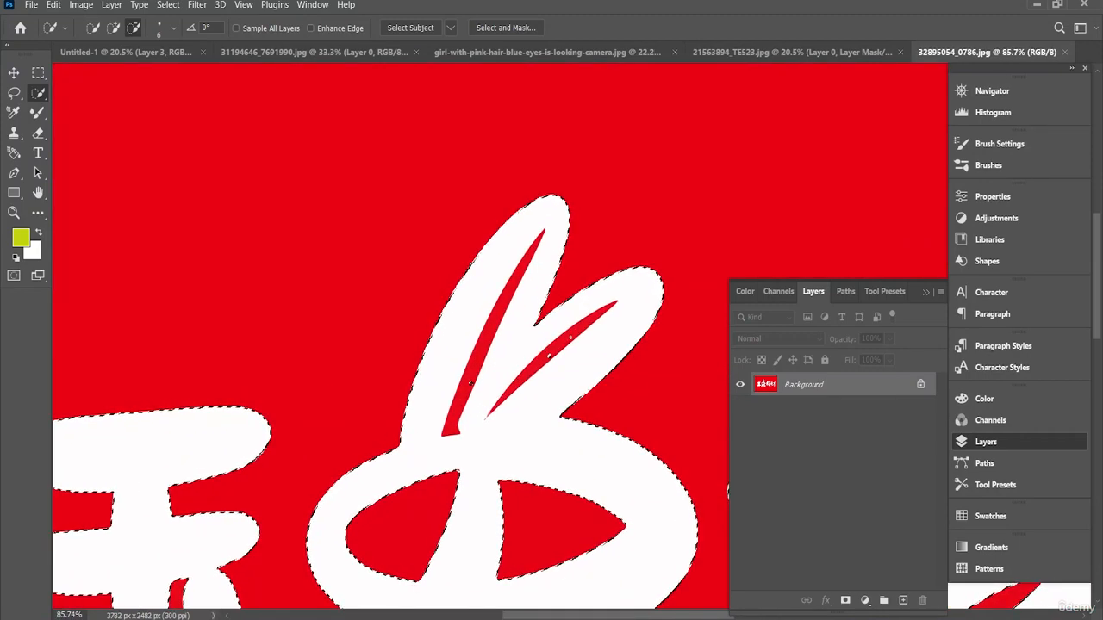
pyautogui.moveTo(571, 337); pyautogui.dragTo(552, 358)
pyautogui.click(475, 377)
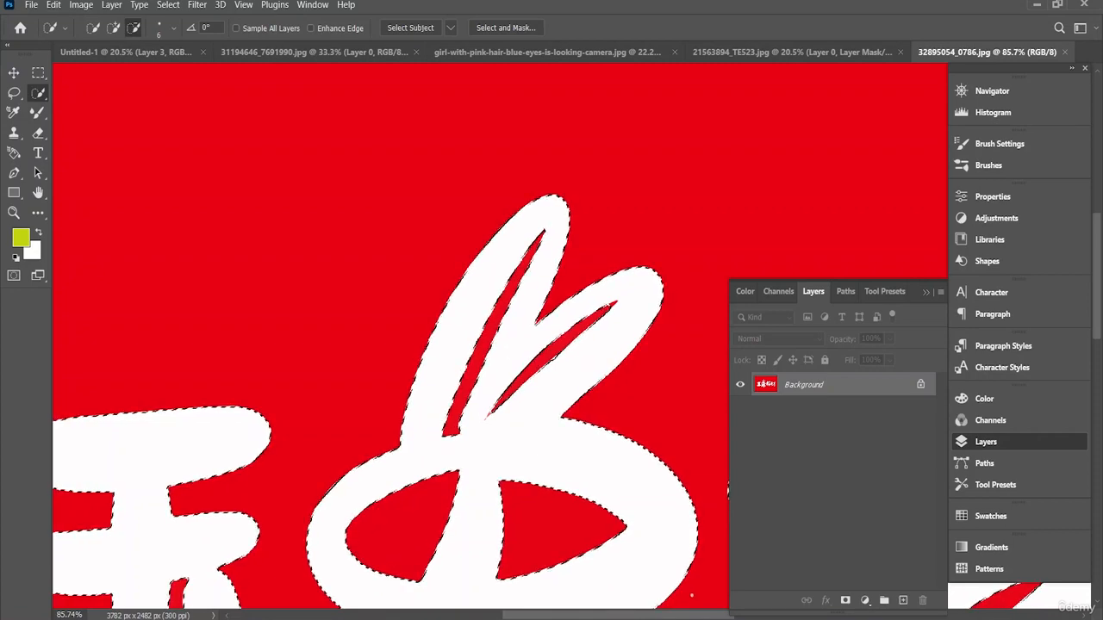
# Step: Mask the calligraphy layer to the selection so the red background is hidden
pyautogui.click(845, 600)
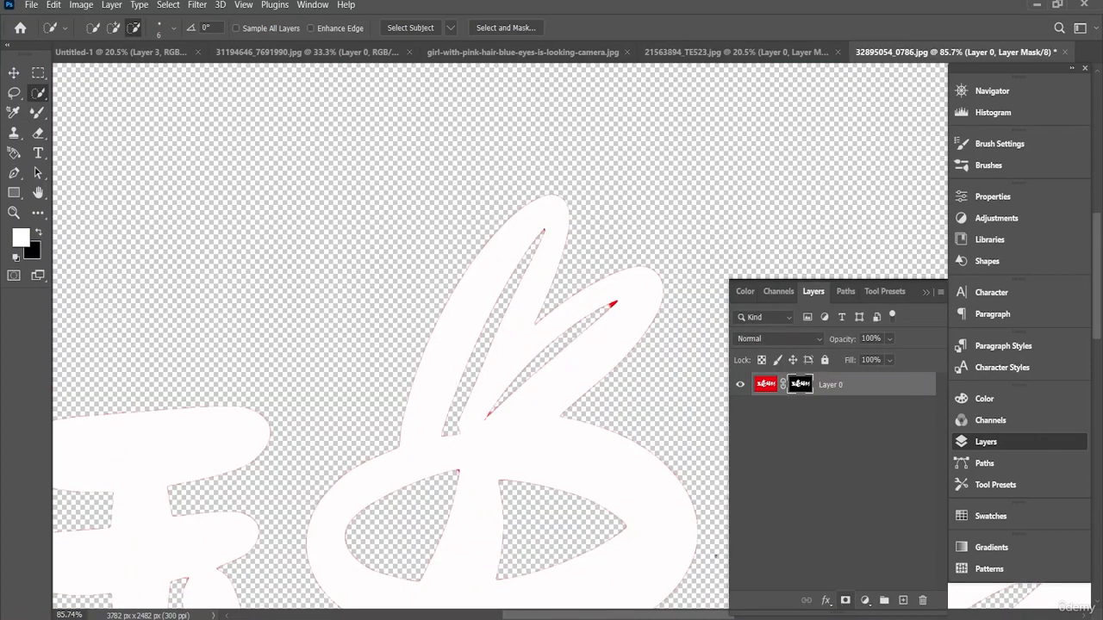
pyautogui.scroll(-4, 628, 506)
pyautogui.scroll(-3, 675, 579)
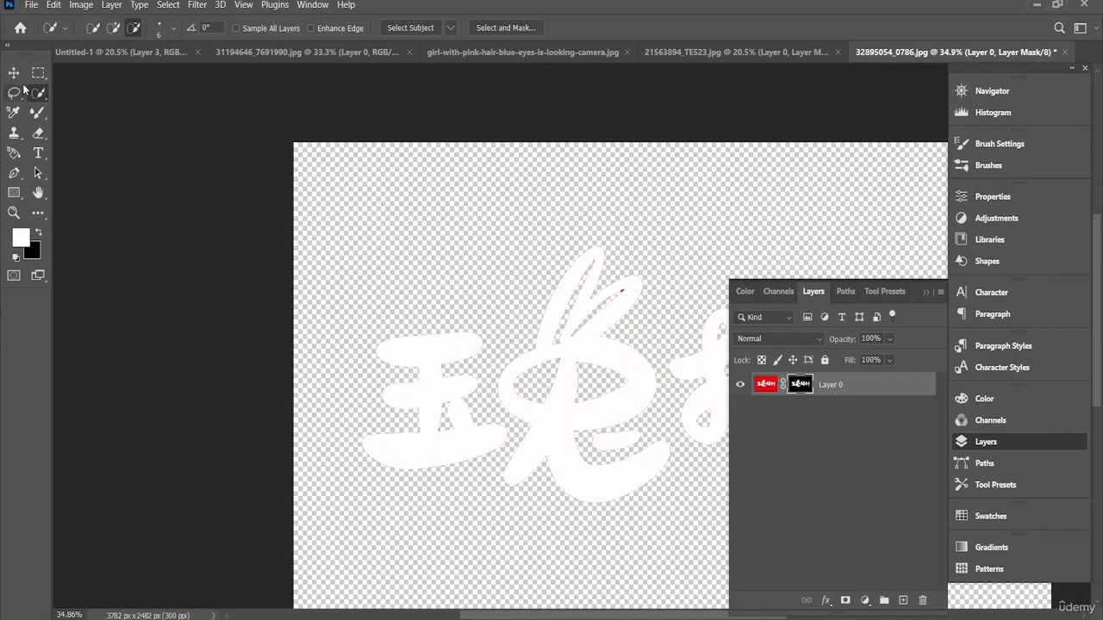
# Step: Copy the masked calligraphy layer into the Untitled-1 poster, placing it over the lower part of the artwork
pyautogui.press('v')
pyautogui.moveTo(535, 366); pyautogui.dragTo(181, 68)
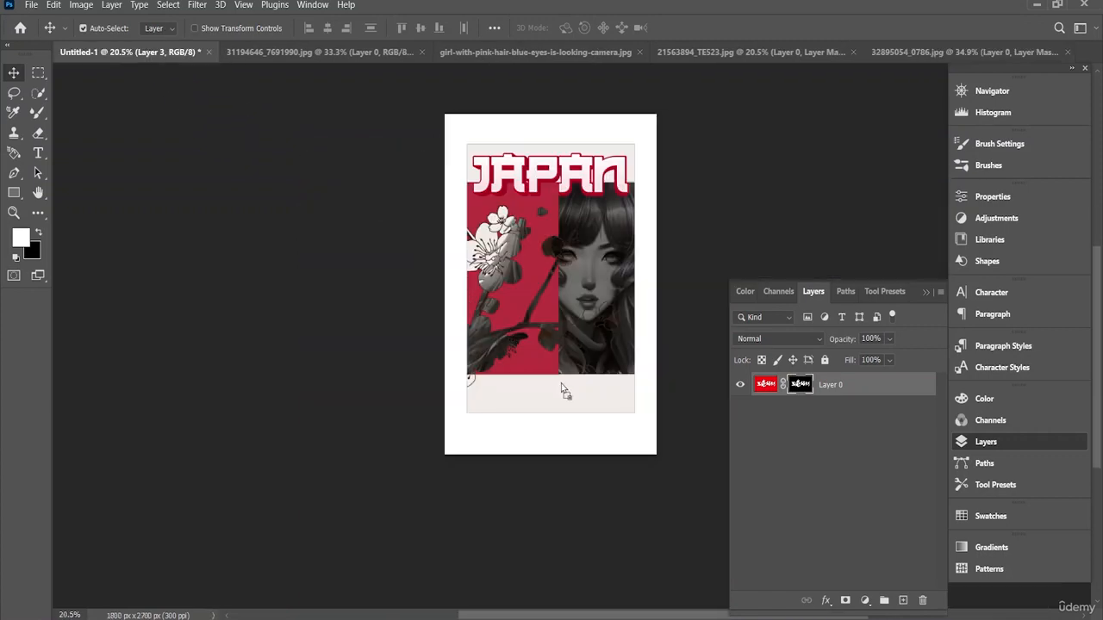
pyautogui.moveTo(564, 390); pyautogui.dragTo(561, 386)
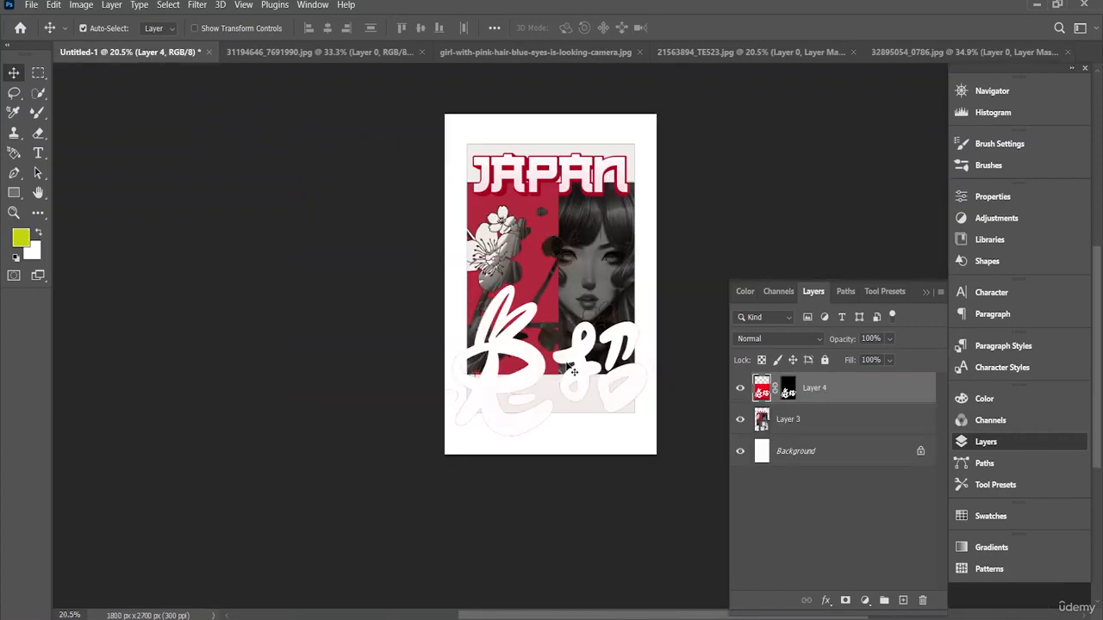
pyautogui.scroll(-2, 574, 372)
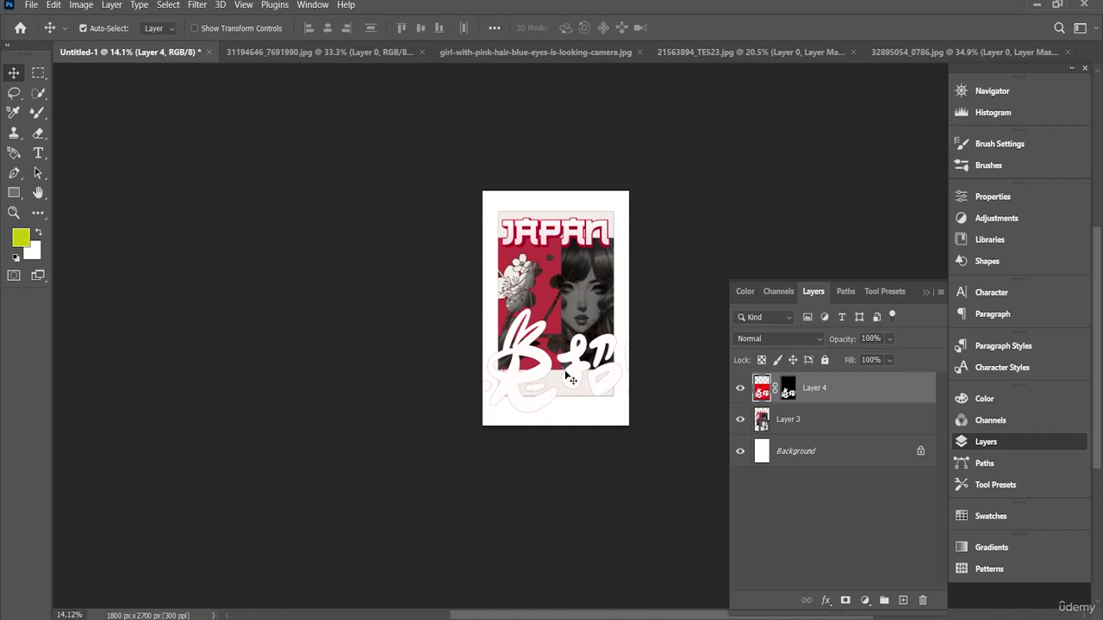
# Step: Scale the calligraphy to about 32.28% and centre it over the light strip beneath the poster artwork
pyautogui.hotkey('ctrl', 't')
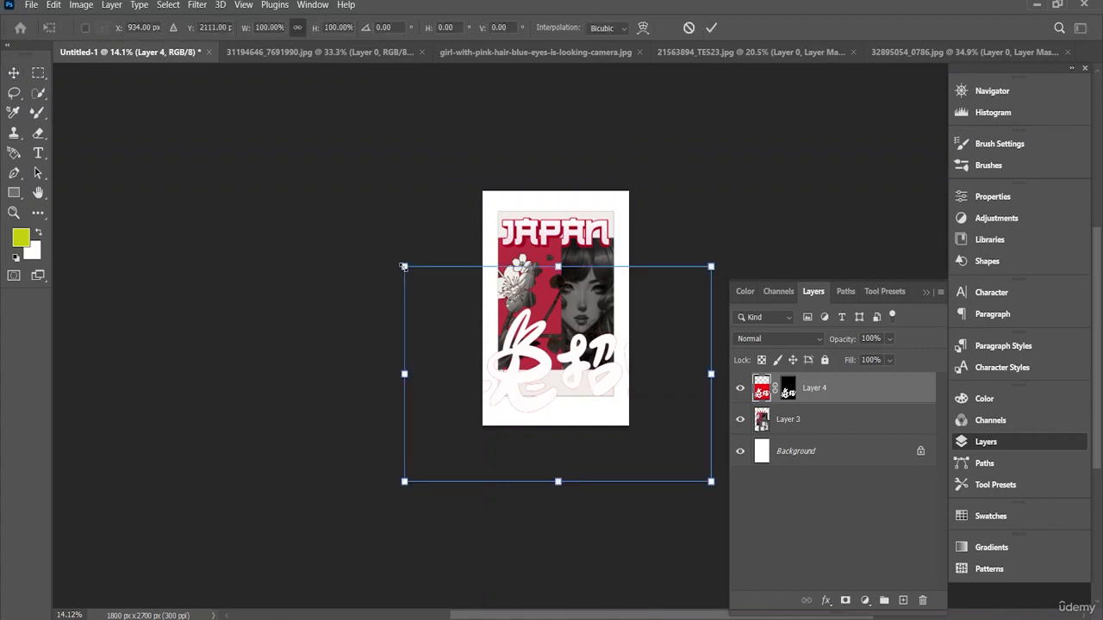
pyautogui.moveTo(404, 267); pyautogui.dragTo(598, 402)
pyautogui.moveTo(646, 429); pyautogui.dragTo(565, 377)
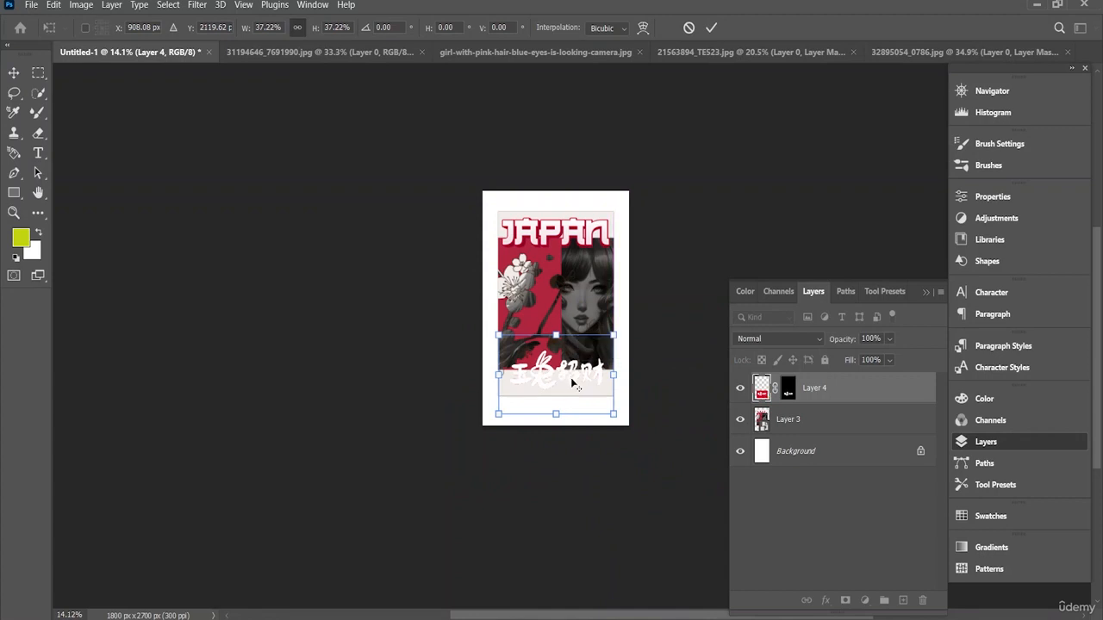
pyautogui.scroll(5, 571, 383)
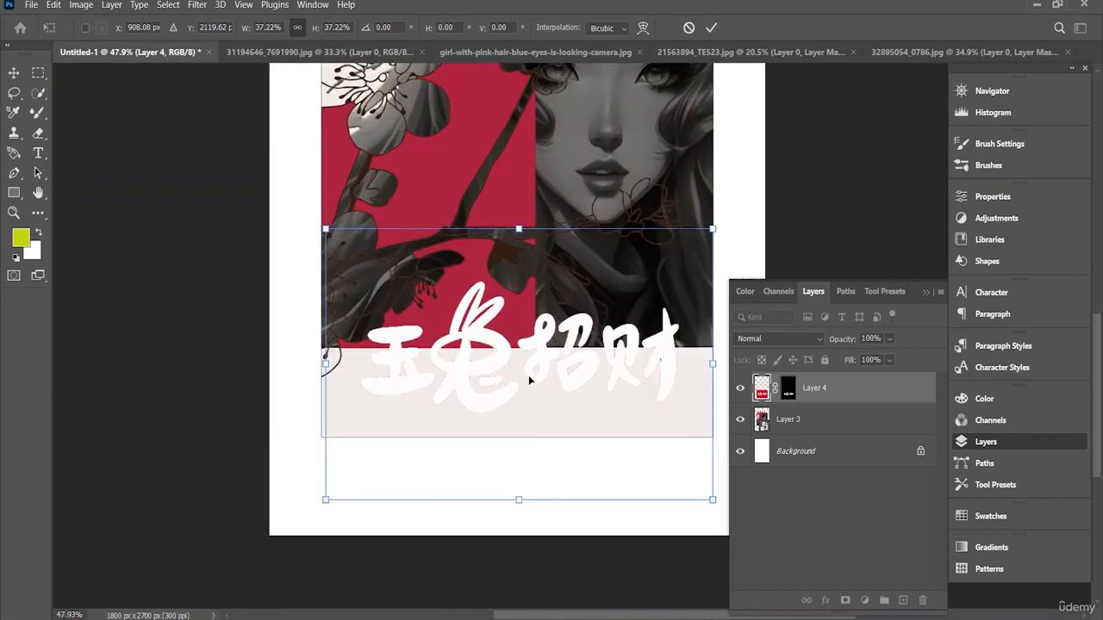
pyautogui.moveTo(536, 371)
pyautogui.mouseDown()
pyautogui.moveTo(544, 344)
pyautogui.moveTo(535, 387)
pyautogui.mouseUp()
pyautogui.press('shift')
pyautogui.moveTo(321, 249); pyautogui.dragTo(377, 284)
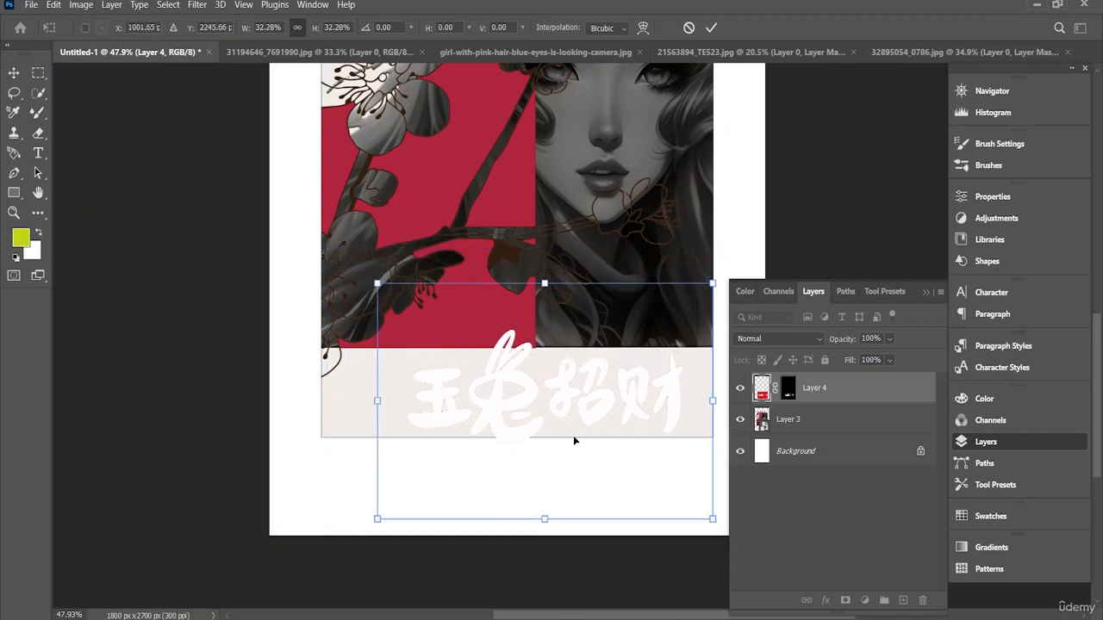
pyautogui.moveTo(573, 441); pyautogui.dragTo(547, 427)
pyautogui.press('Return')
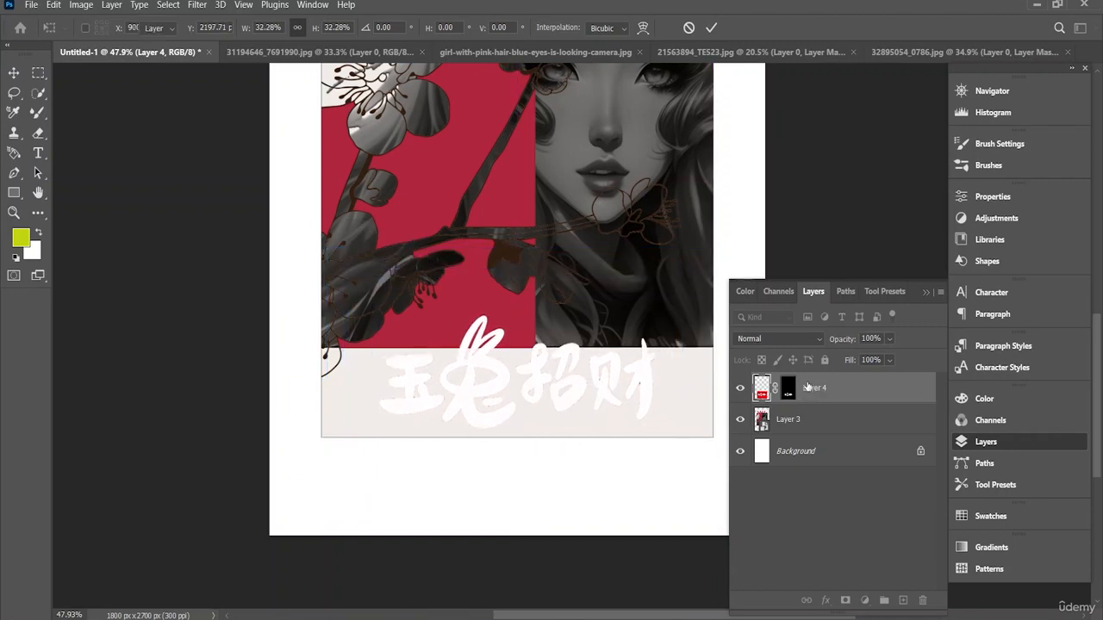
# Step: Add a Stroke layer style to the calligraphy layer, using colour af253e sampled from the poster's red panel
pyautogui.rightClick(815, 388)
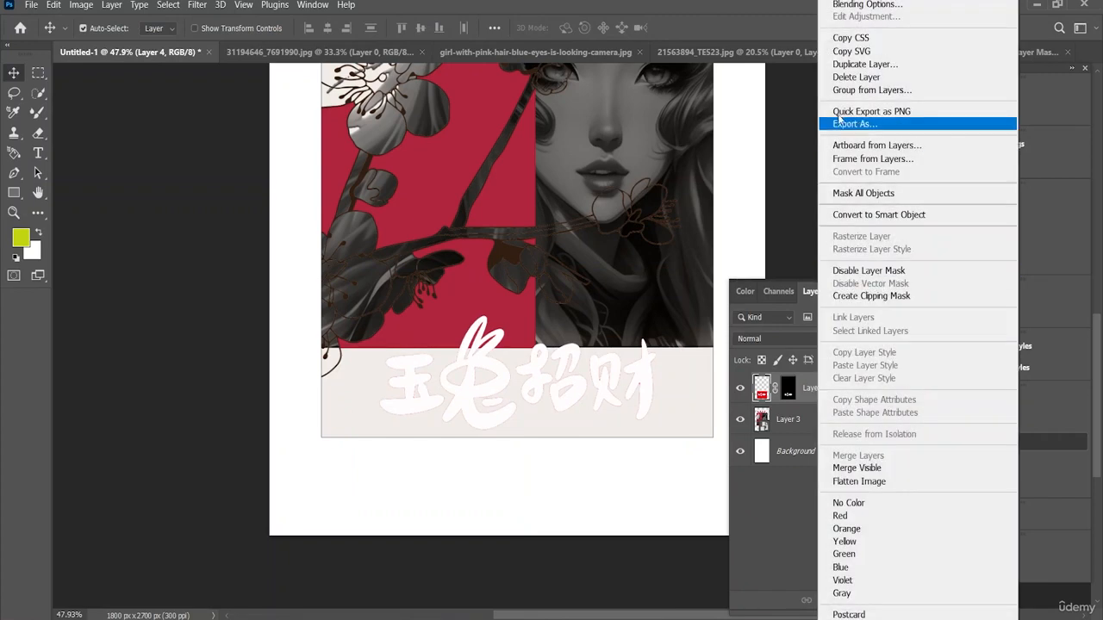
pyautogui.click(869, 7)
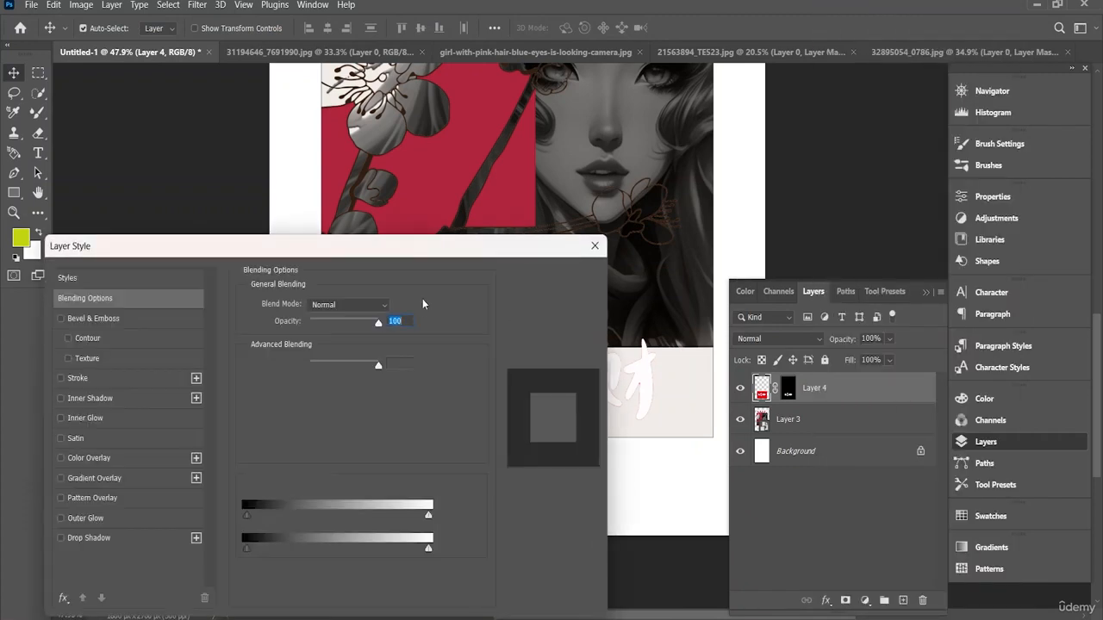
pyautogui.moveTo(393, 243); pyautogui.dragTo(474, 423)
pyautogui.click(168, 550)
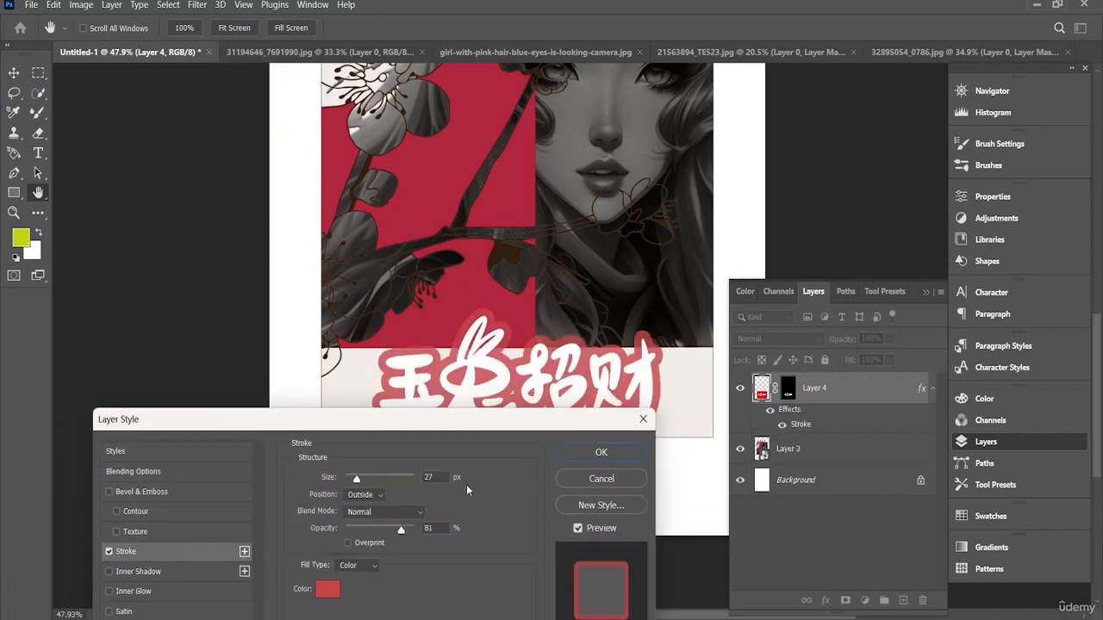
pyautogui.moveTo(471, 430); pyautogui.dragTo(189, 331)
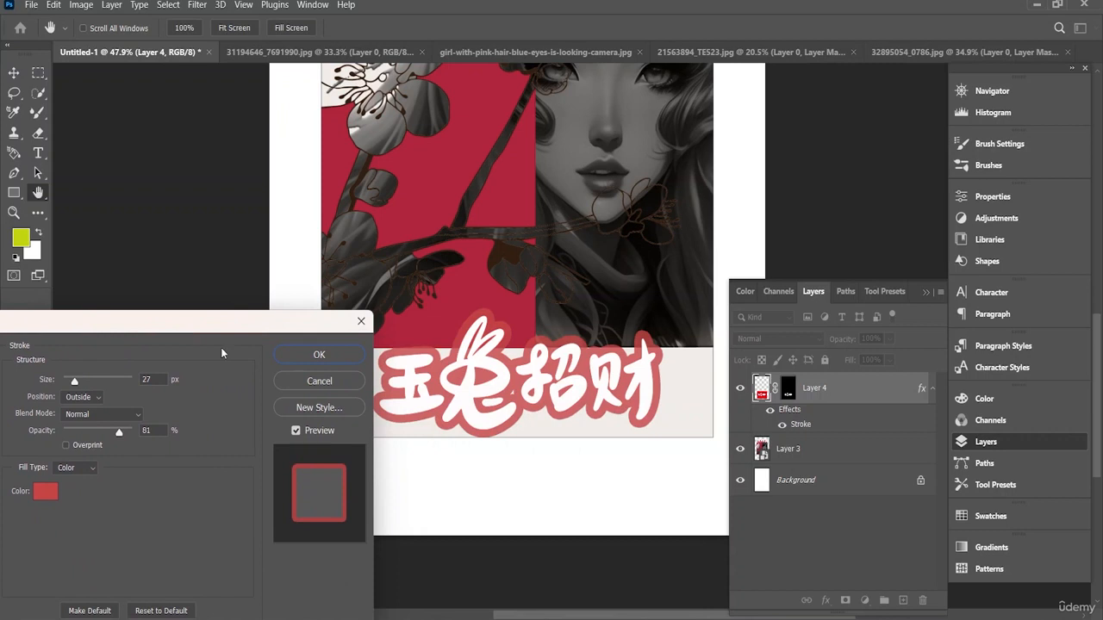
pyautogui.click(52, 497)
pyautogui.click(449, 154)
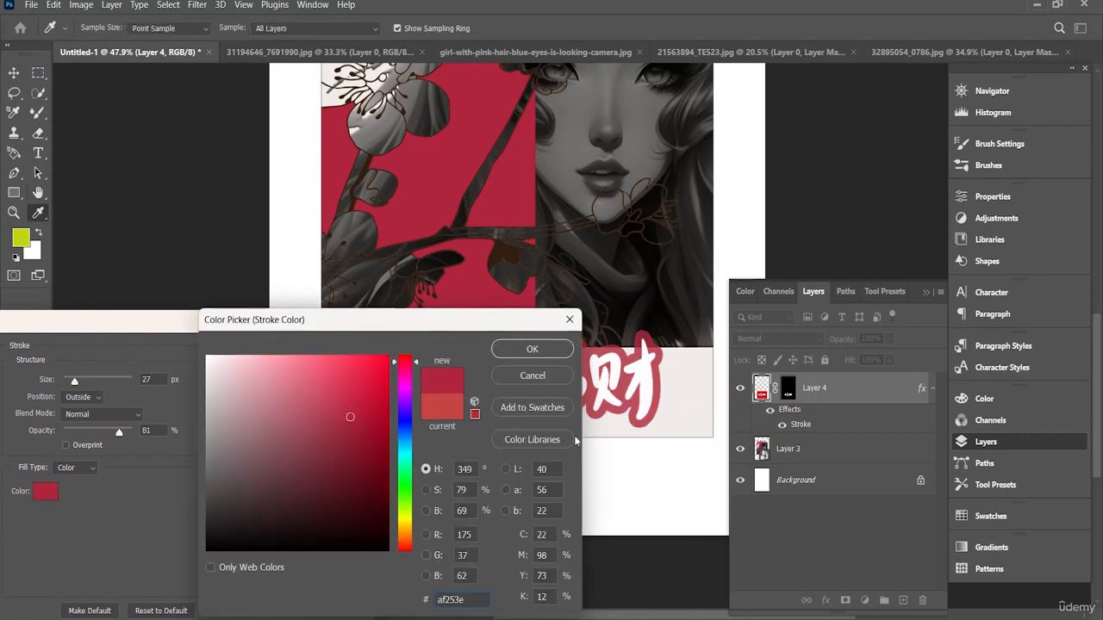
pyautogui.click(554, 355)
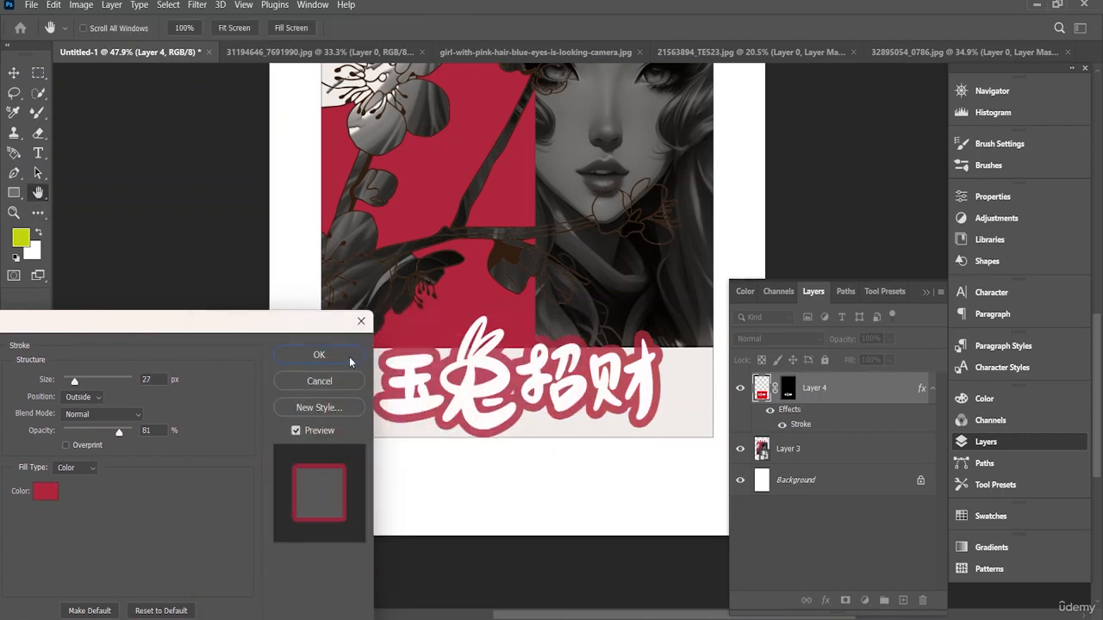
pyautogui.click(337, 360)
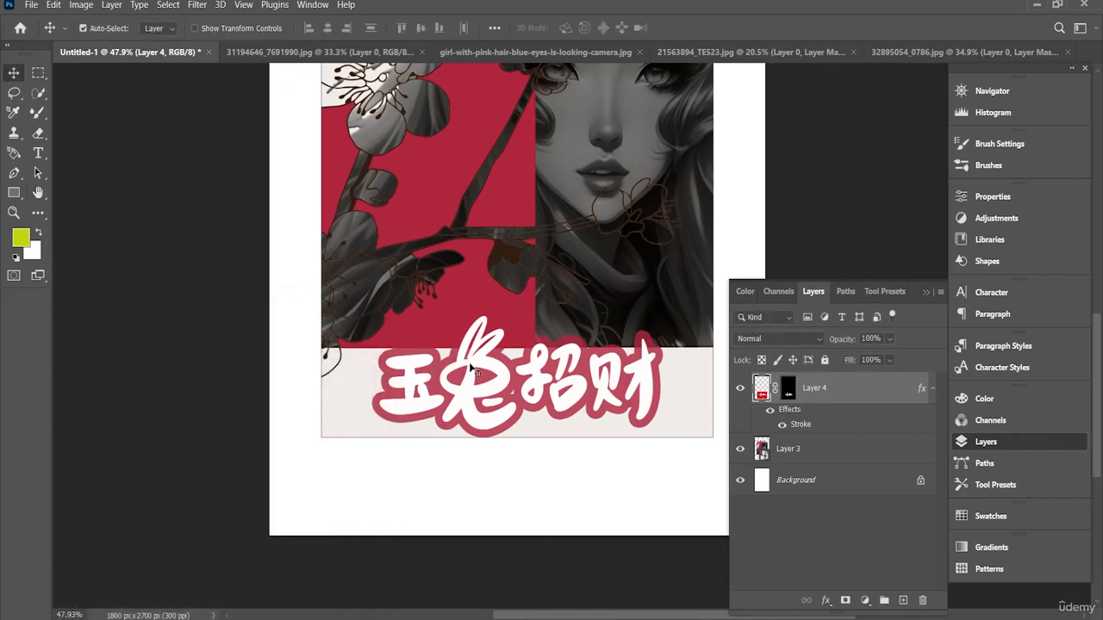
# Step: Close the four source image documents without saving their changes, keeping only the Untitled-1 poster open
pyautogui.scroll(-4, 471, 367)
pyautogui.scroll(3, 573, 369)
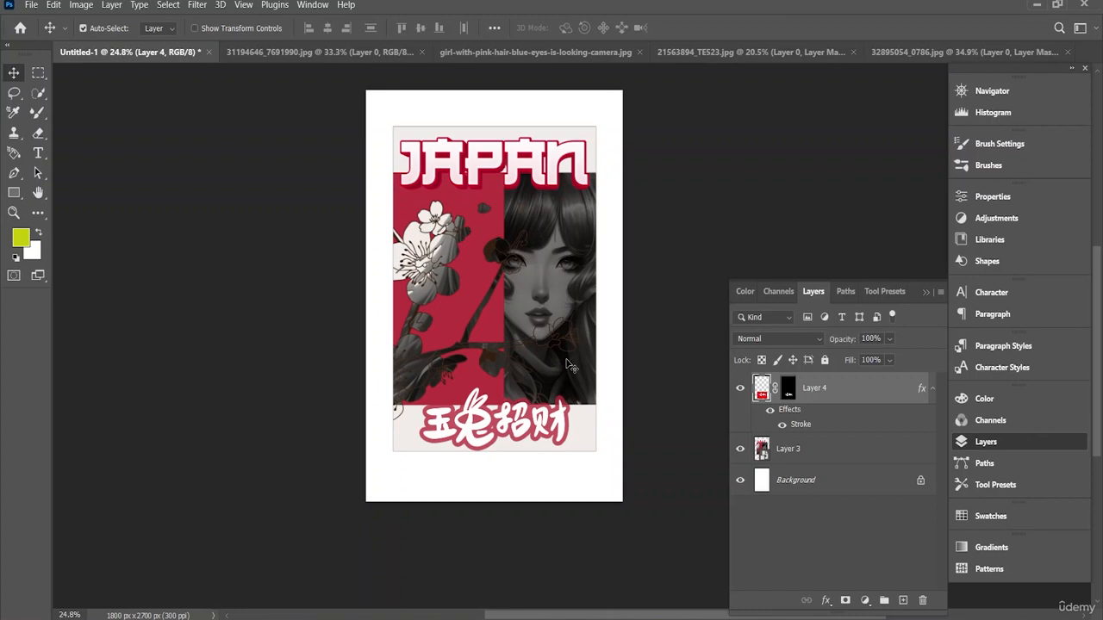
pyautogui.click(422, 52)
pyautogui.click(576, 248)
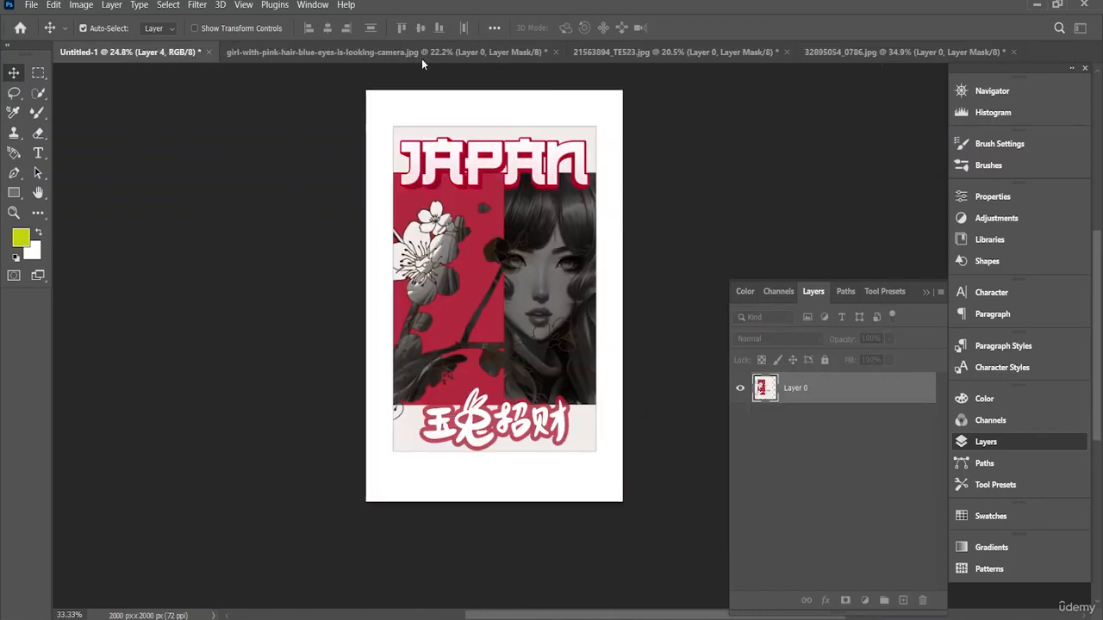
pyautogui.click(555, 52)
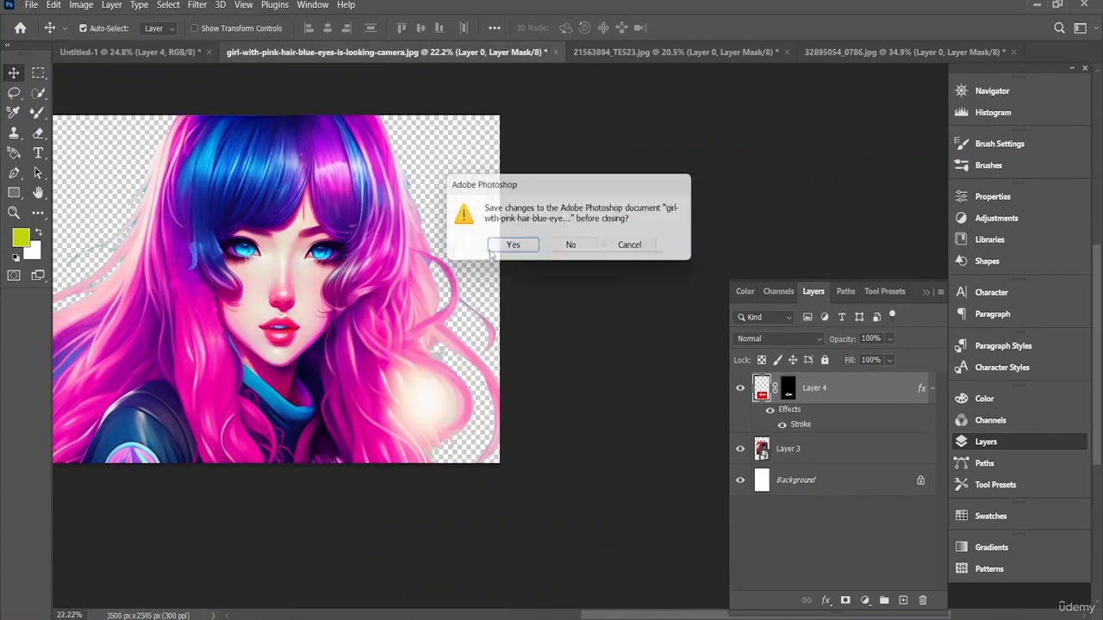
pyautogui.click(574, 248)
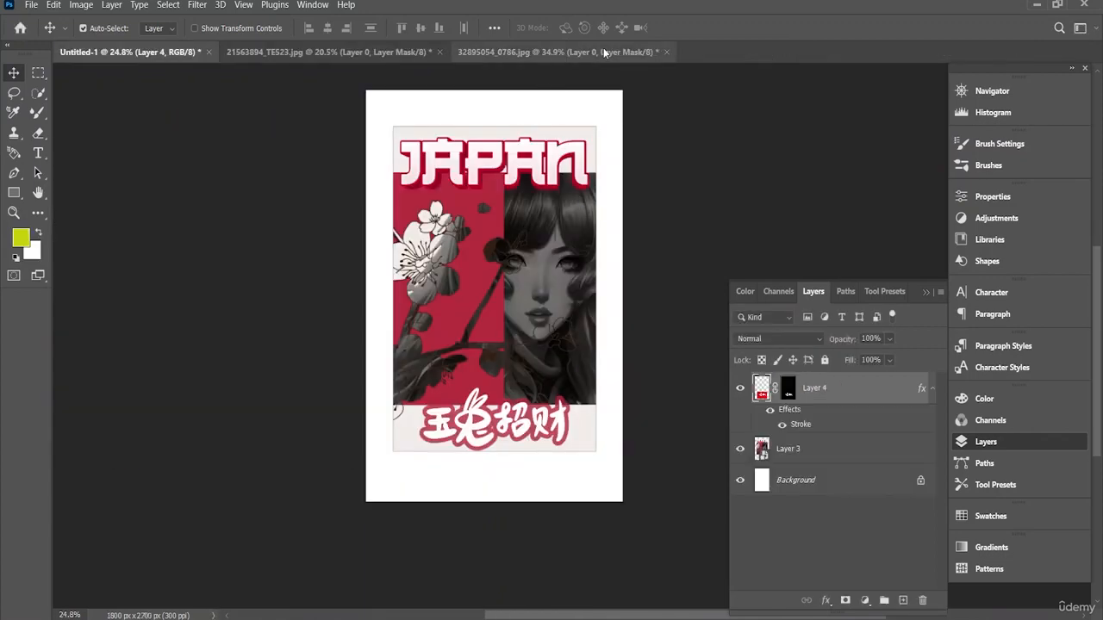
pyautogui.click(666, 52)
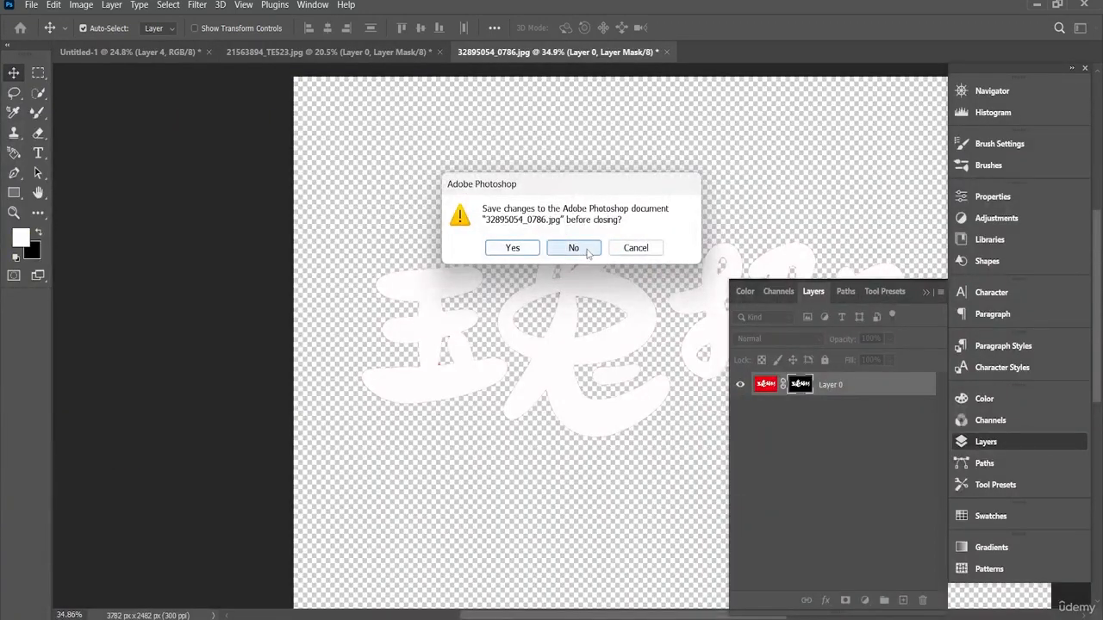
pyautogui.click(587, 250)
pyautogui.click(440, 51)
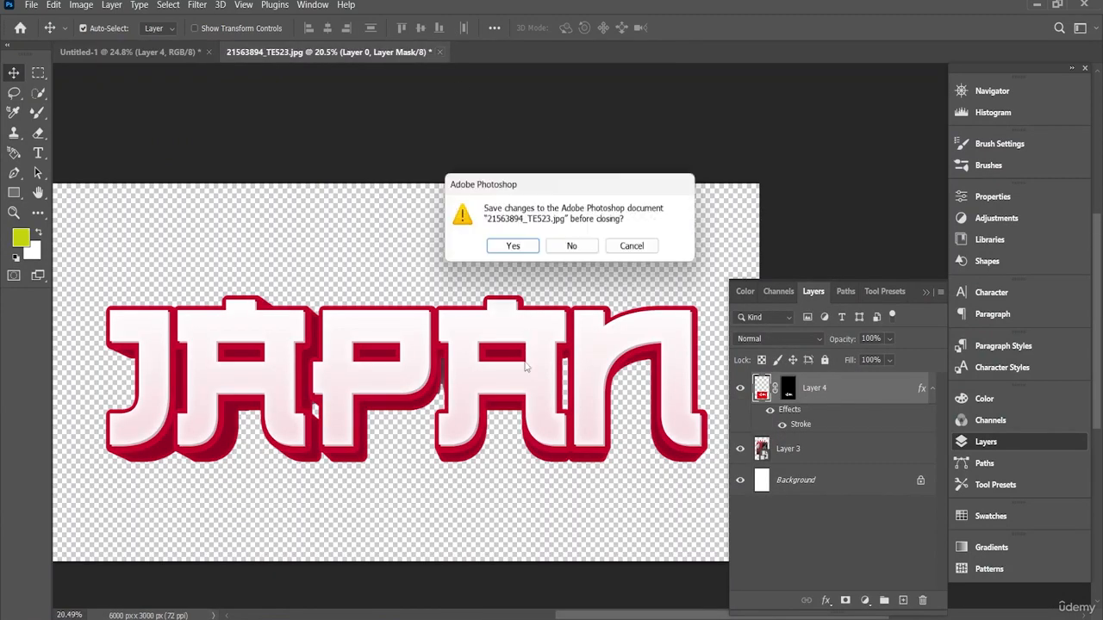
pyautogui.click(568, 252)
# Step: Open the file 16188195_Isolated_white_t-shirt_front.psd and return to the Untitled-1 poster document
pyautogui.click(34, 4)
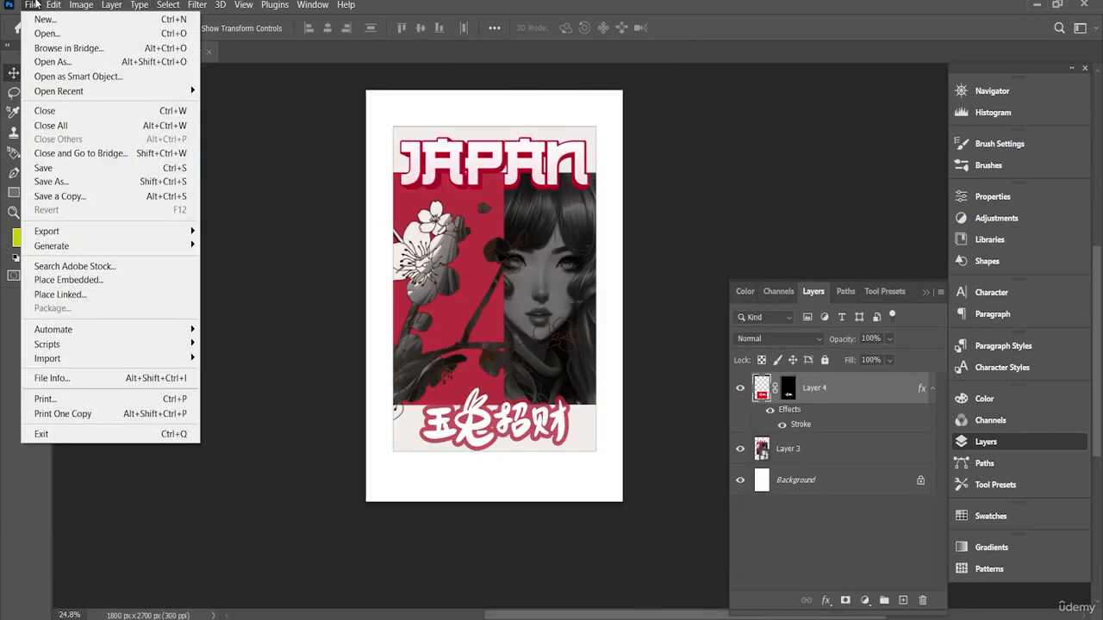
pyautogui.moveTo(53, 4)
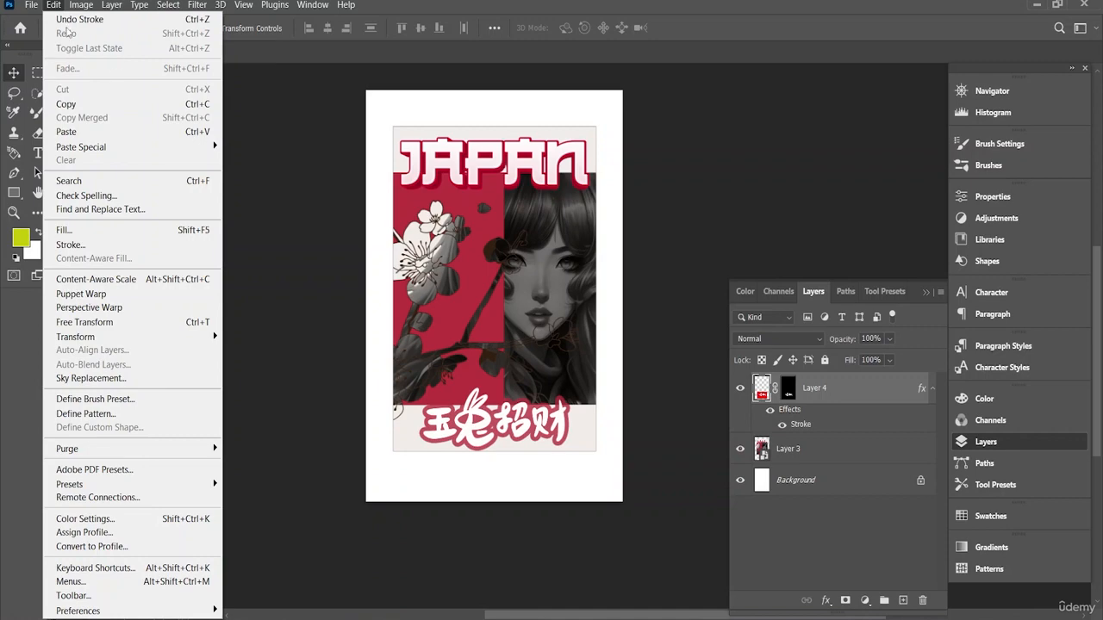
pyautogui.click(49, 34)
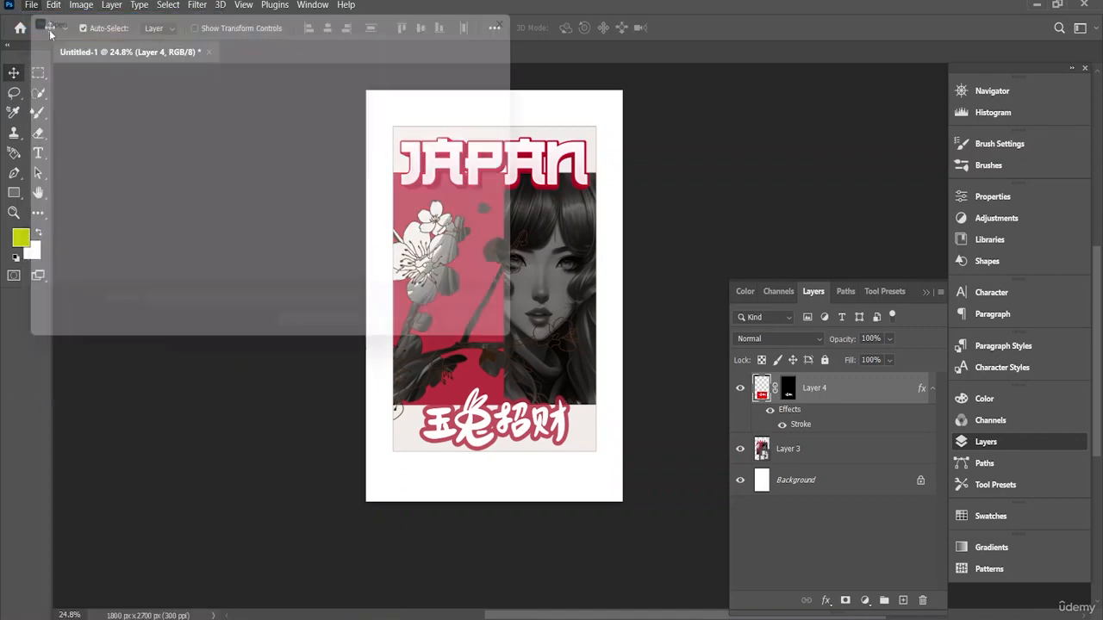
pyautogui.scroll(-5, 457, 164)
pyautogui.scroll(3, 457, 163)
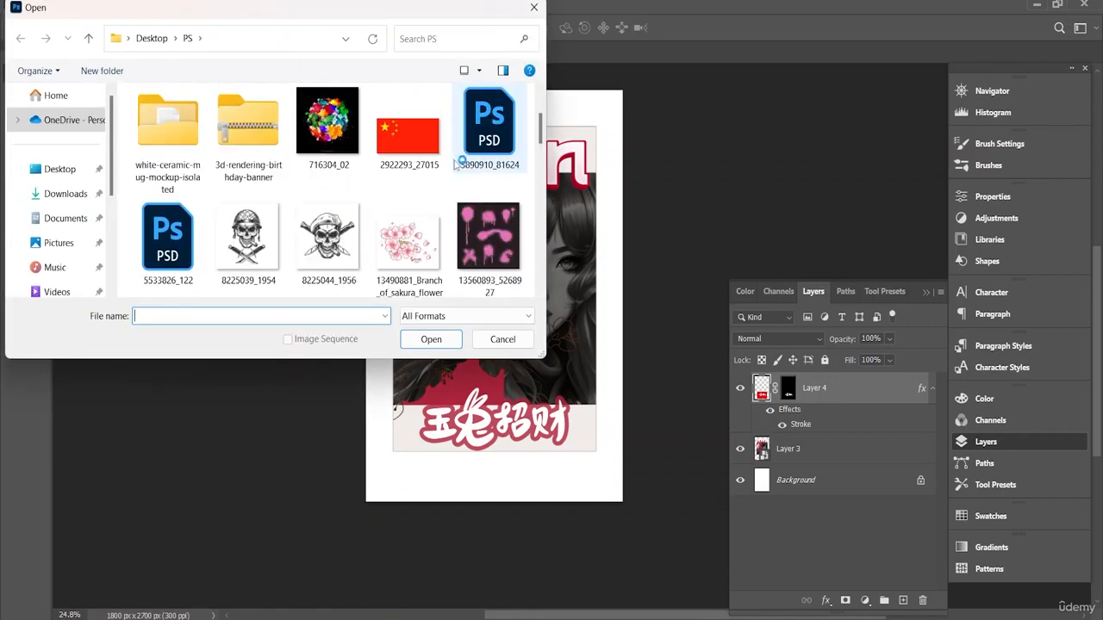
pyautogui.scroll(-5, 457, 164)
pyautogui.scroll(1, 429, 183)
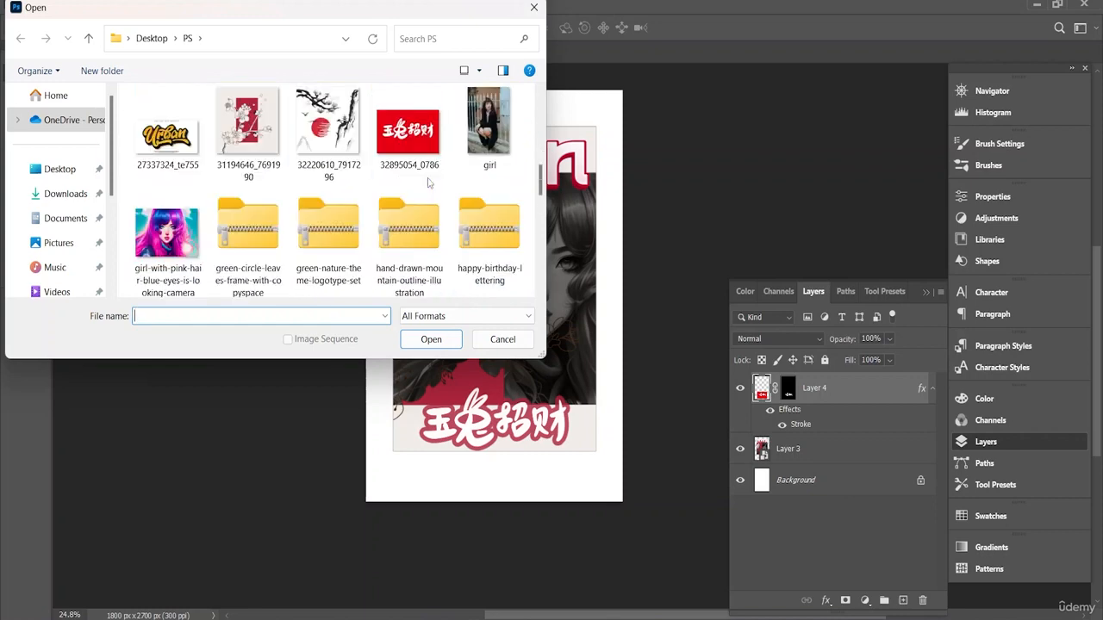
pyautogui.scroll(-3, 428, 183)
pyautogui.scroll(2, 431, 137)
pyautogui.scroll(-4, 388, 172)
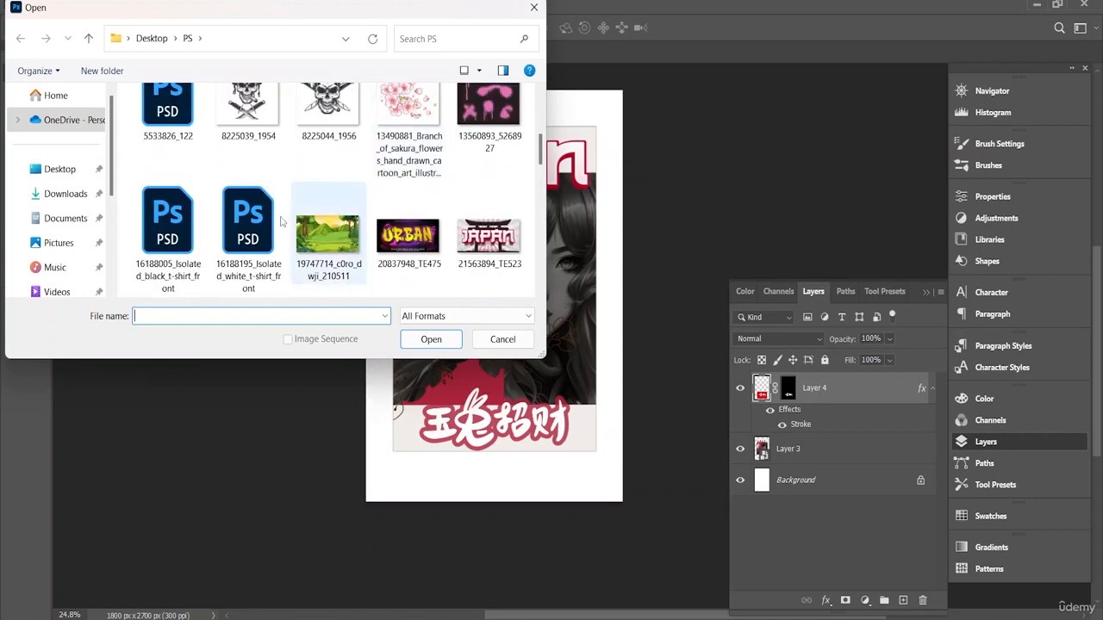
pyautogui.doubleClick(259, 234)
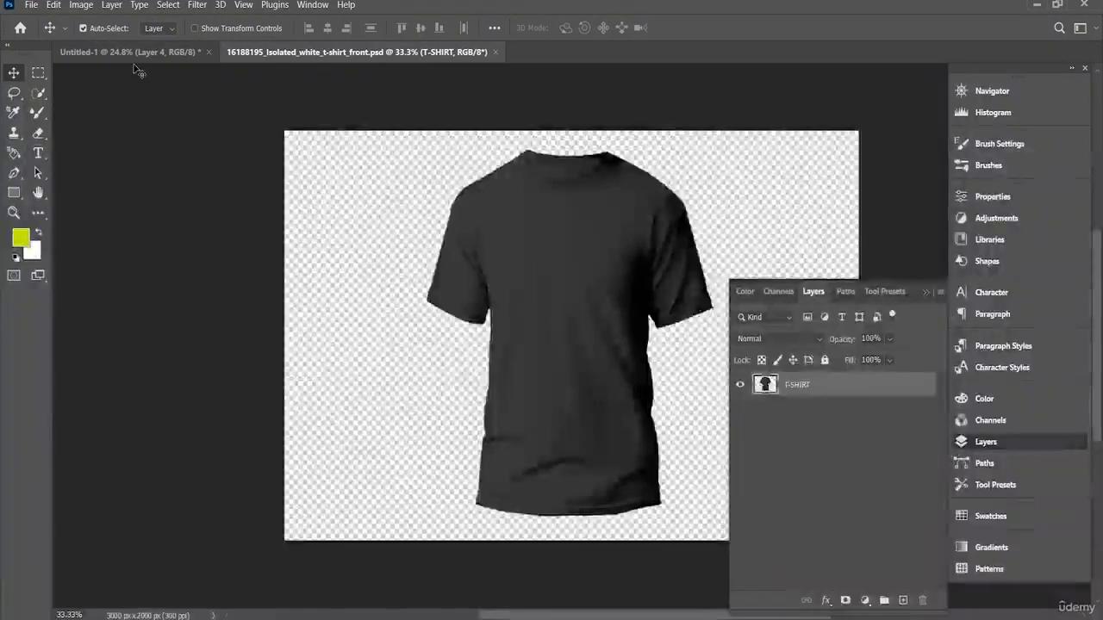
pyautogui.click(150, 55)
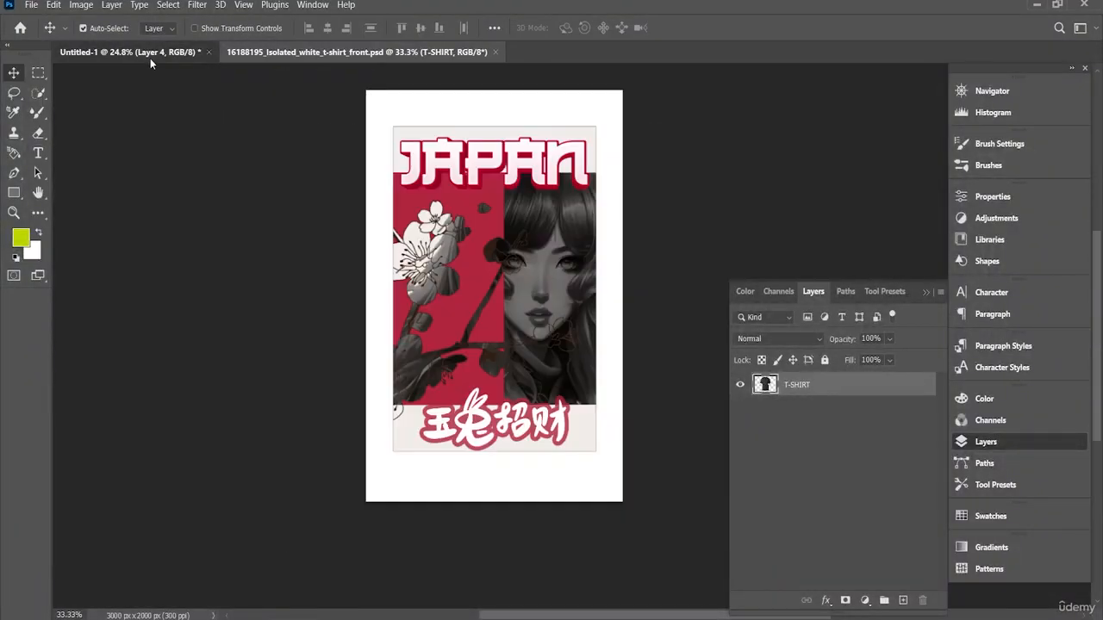
pyautogui.moveTo(448, 265)
pyautogui.mouseDown()
pyautogui.moveTo(423, 116)
pyautogui.moveTo(452, 258)
pyautogui.mouseUp()
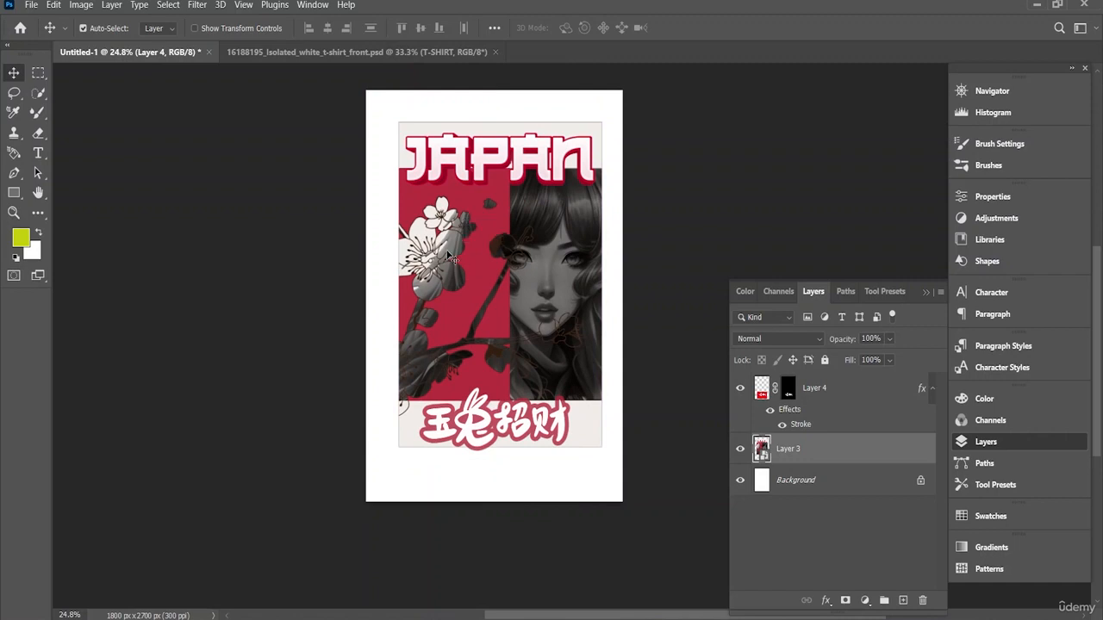
pyautogui.hotkey('ctrl', 'z')
pyautogui.hotkey('ctrl', 'z')
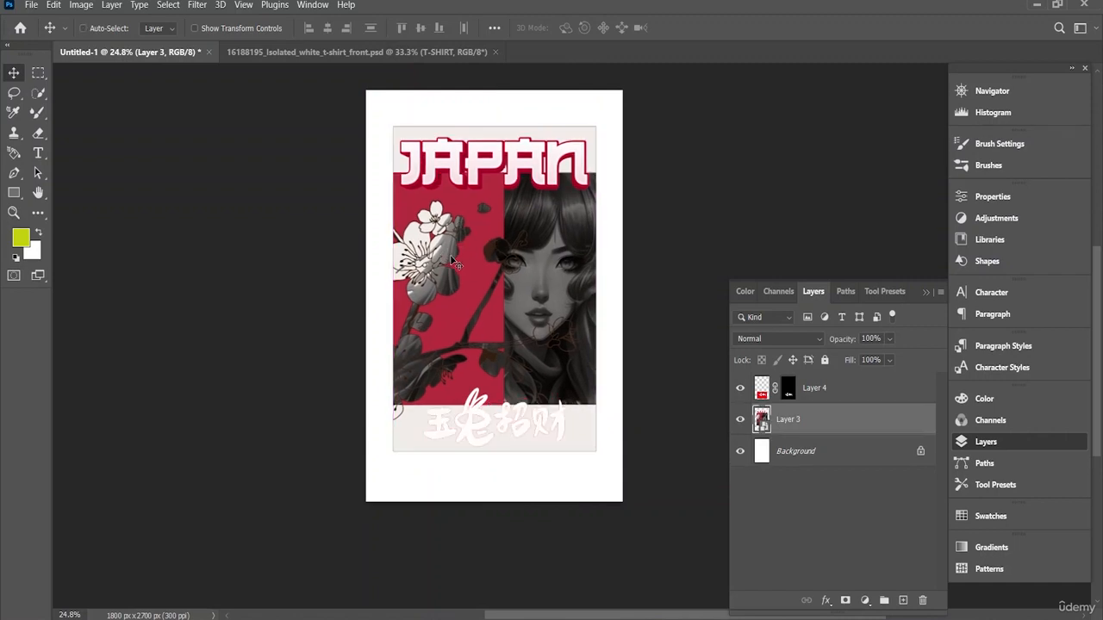
pyautogui.click(53, 5)
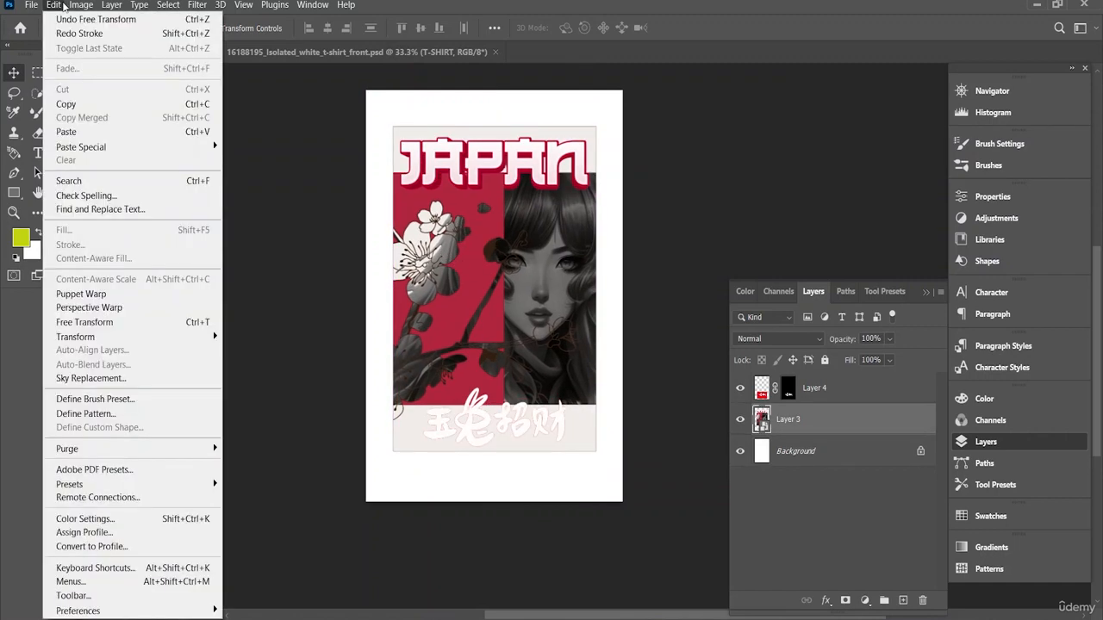
pyautogui.click(86, 35)
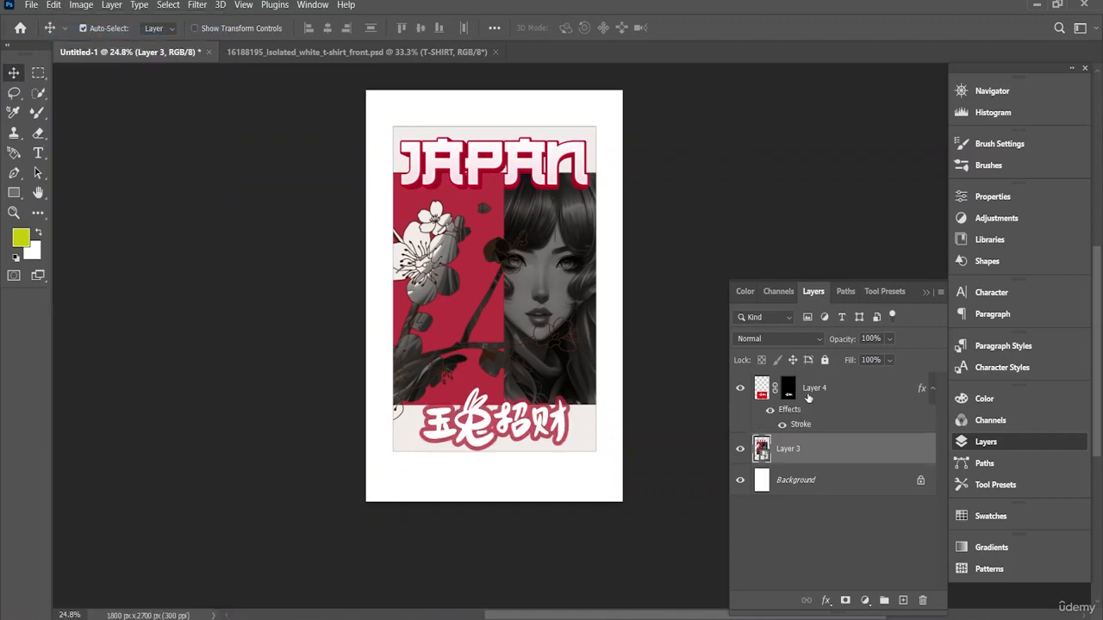
# Step: Combine the calligraphy layer and the poster artwork layer into a single smart object
pyautogui.keyDown('shift'); pyautogui.click(811, 389); pyautogui.keyUp('shift')
pyautogui.rightClick(811, 390)
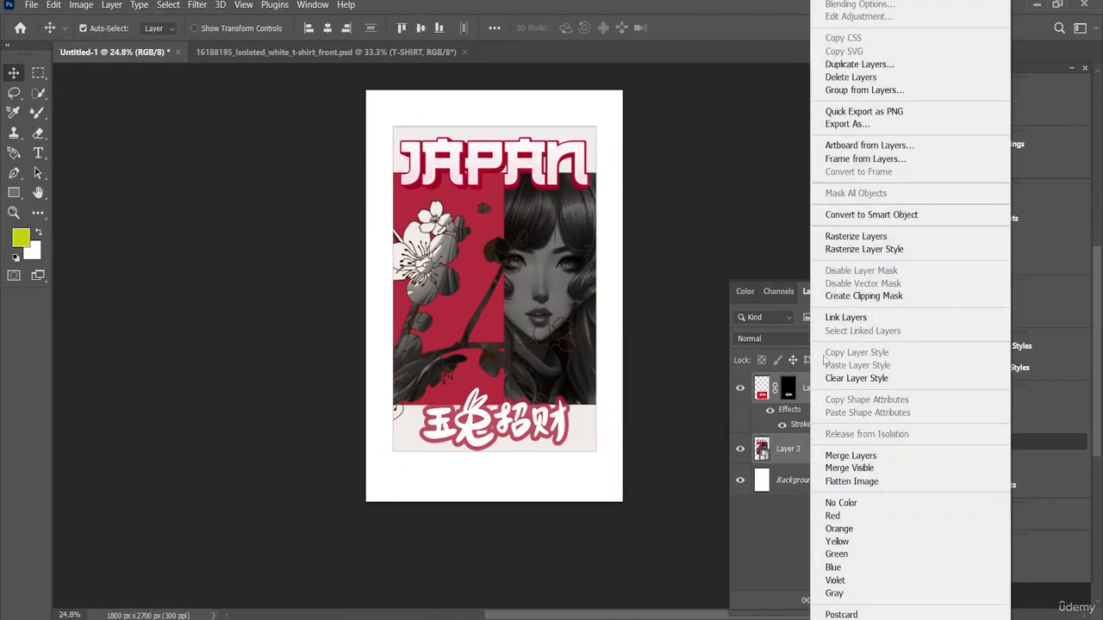
pyautogui.click(840, 212)
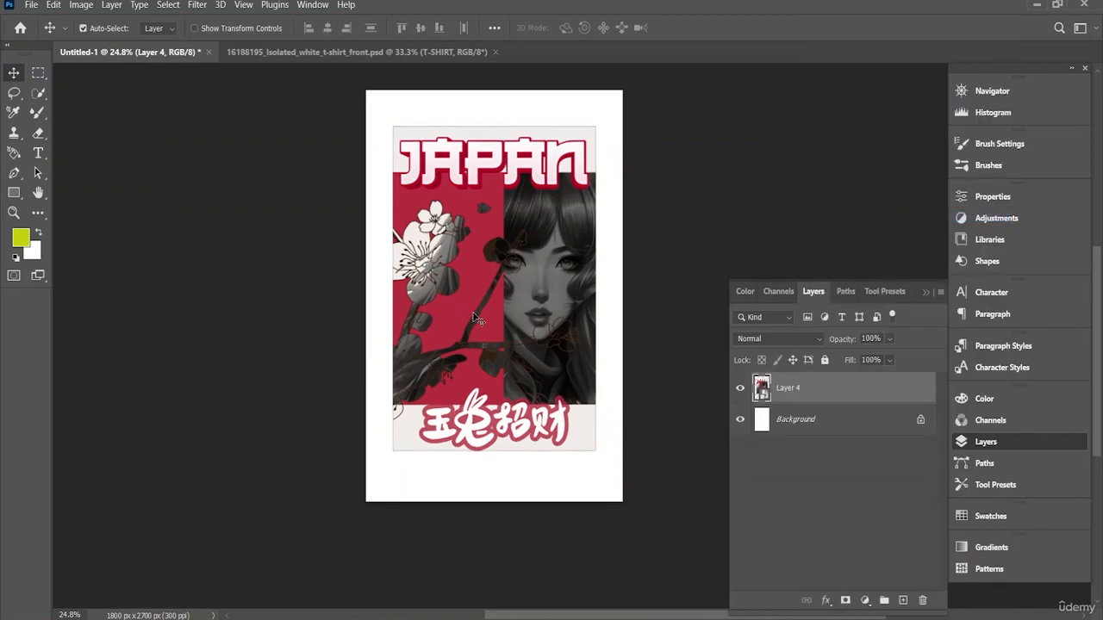
# Step: Copy the poster smart object into the T-shirt document, scale it to 40.80% and centre it on the shirt's chest
pyautogui.moveTo(494, 321); pyautogui.dragTo(578, 267)
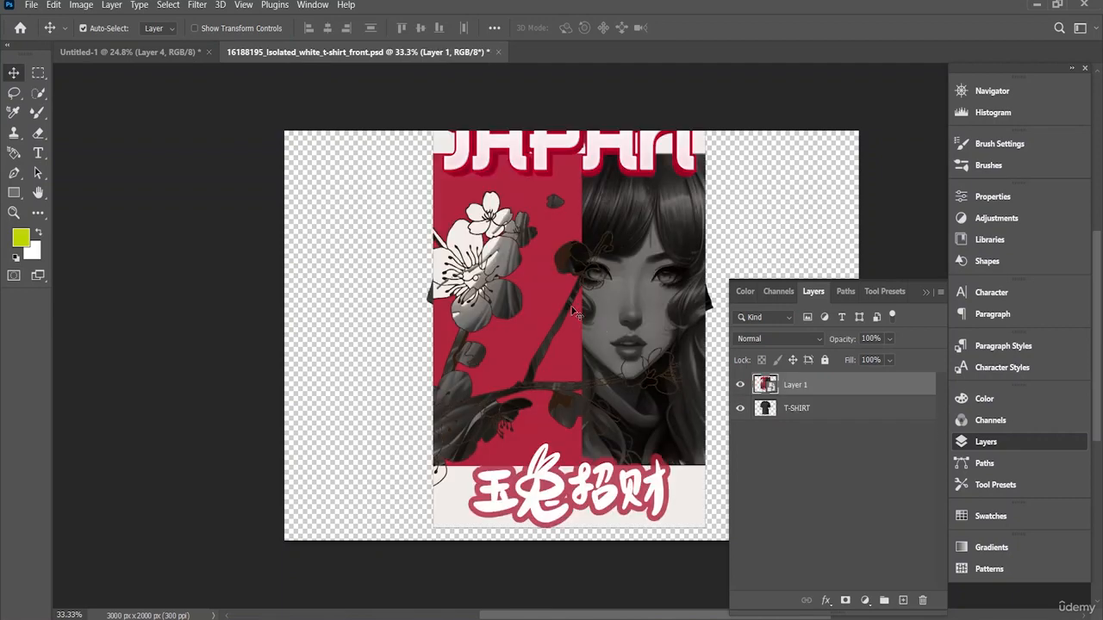
pyautogui.hotkey('ctrl', 't')
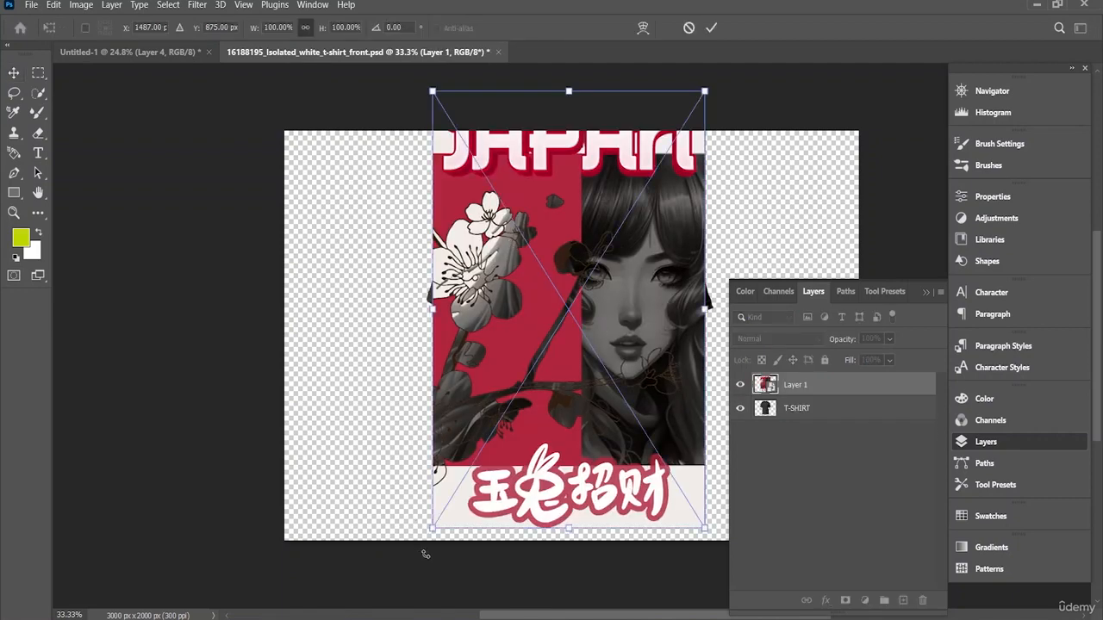
pyautogui.moveTo(433, 531); pyautogui.dragTo(550, 337)
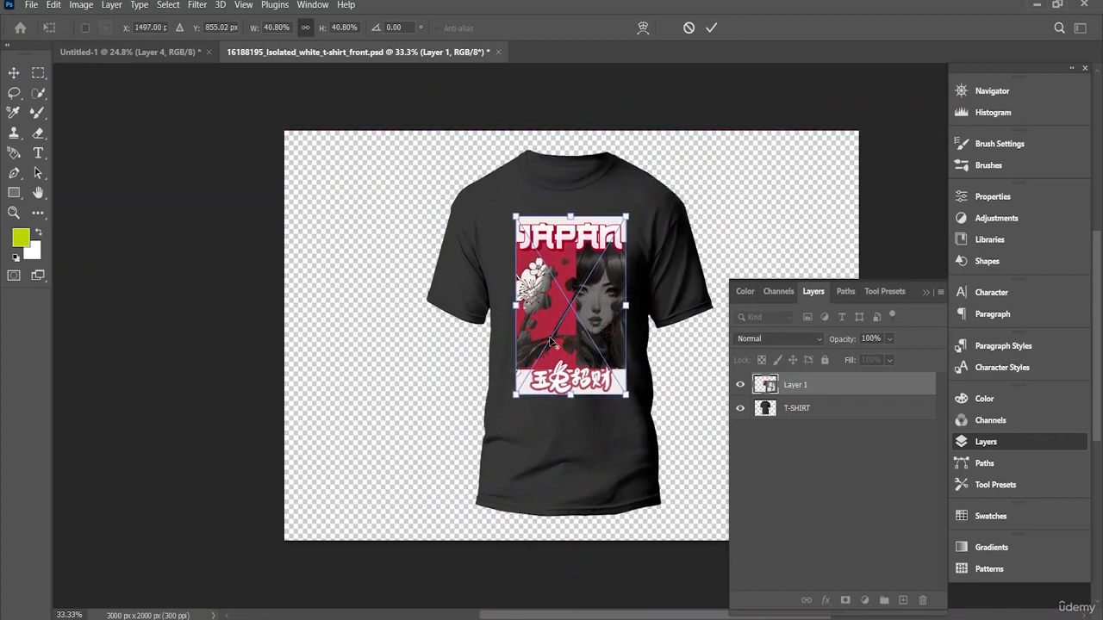
pyautogui.scroll(2, 550, 337)
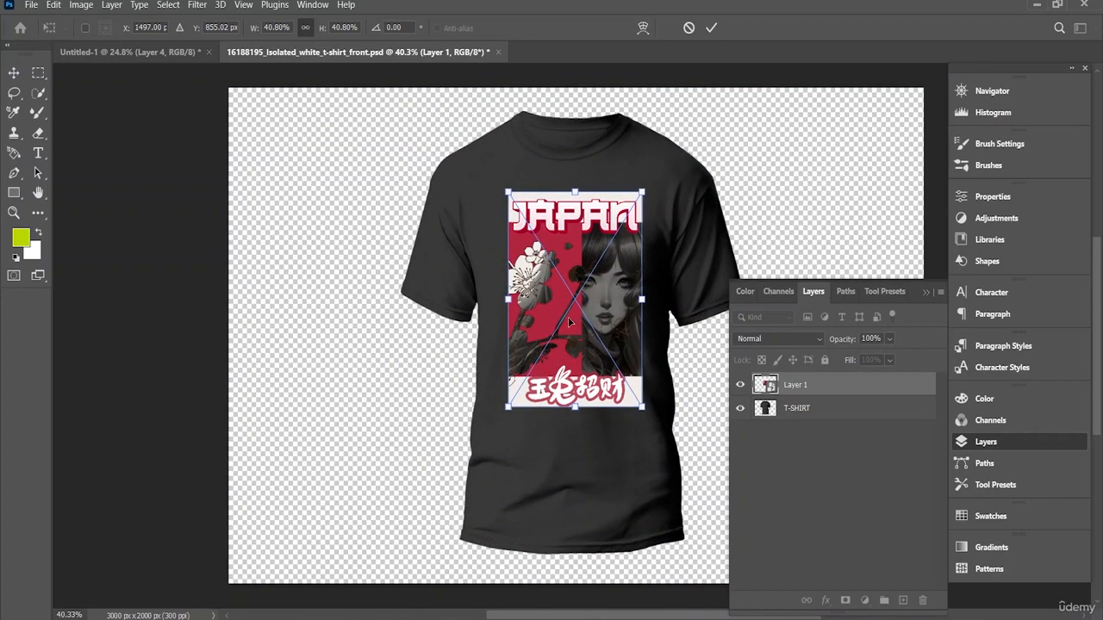
pyautogui.moveTo(569, 322); pyautogui.dragTo(575, 302)
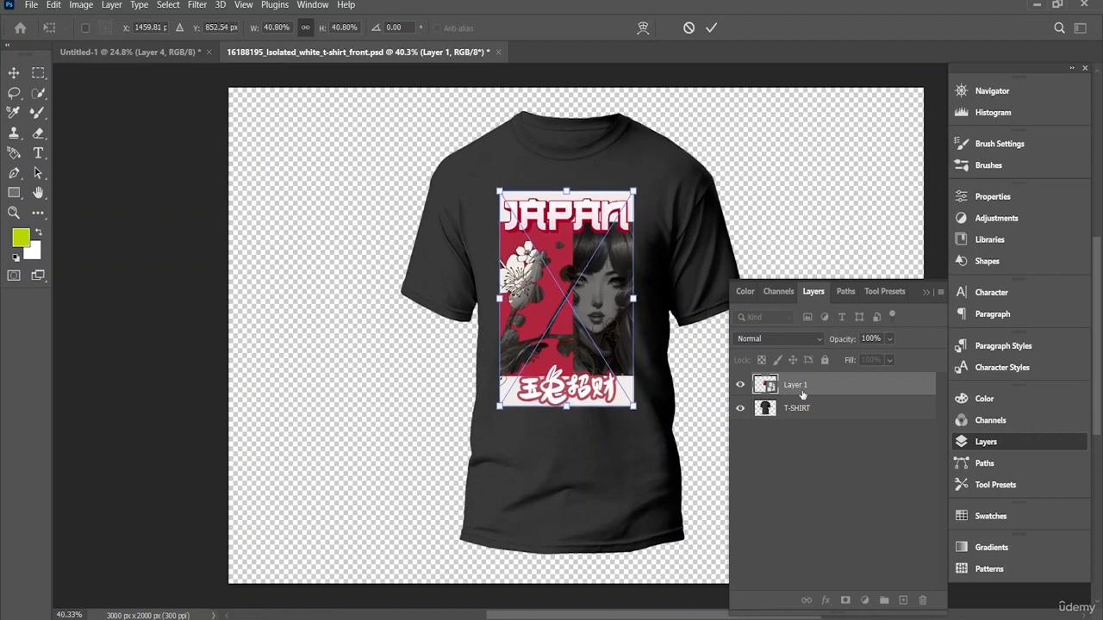
pyautogui.press('Return')
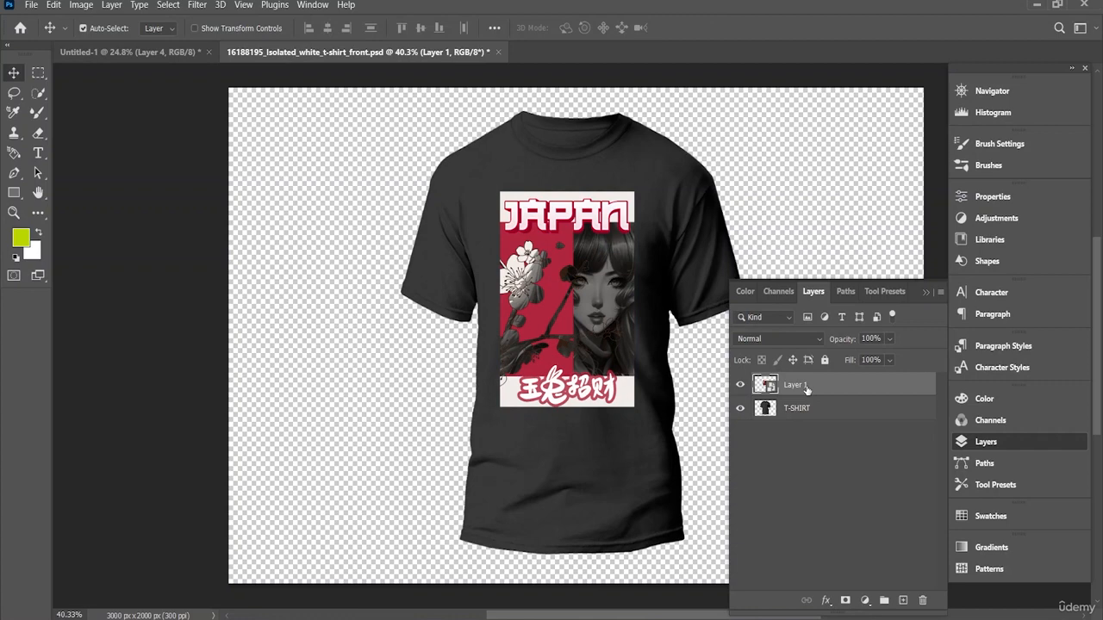
# Step: Open the blending options of the poster layer on the shirt and set the Underlying Layer white limit under Blend If to 225
pyautogui.rightClick(795, 390)
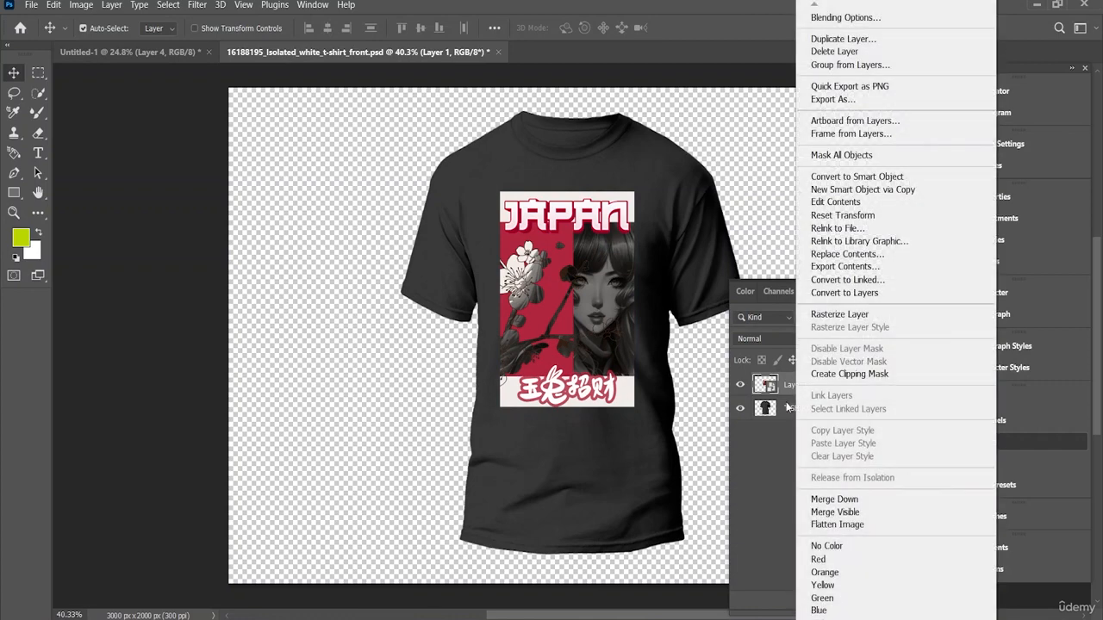
pyautogui.click(864, 23)
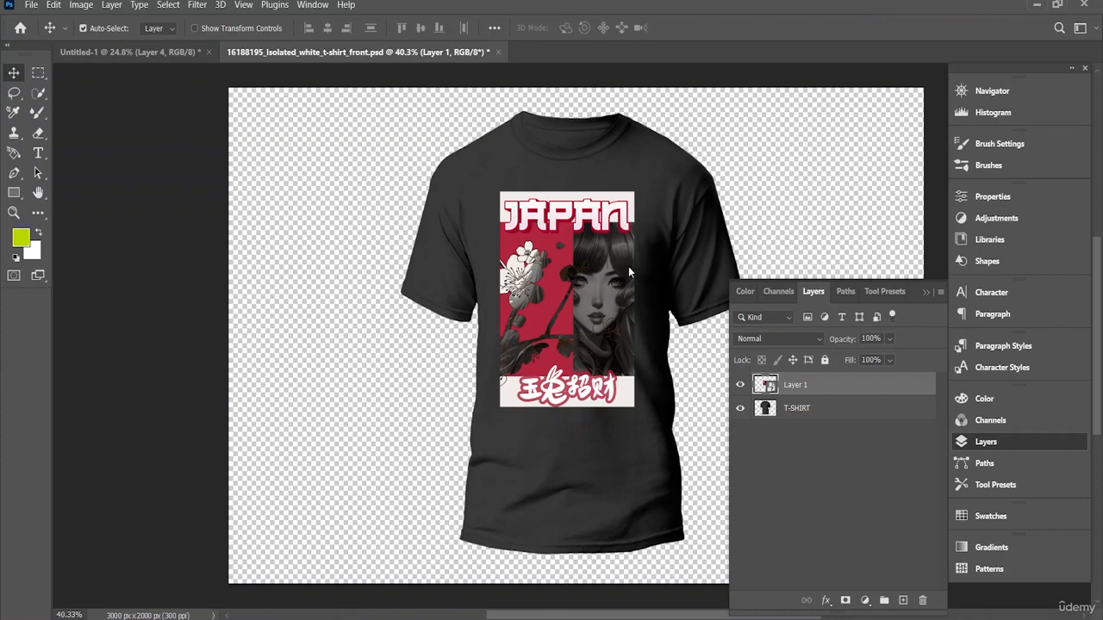
pyautogui.moveTo(414, 250); pyautogui.dragTo(264, 197)
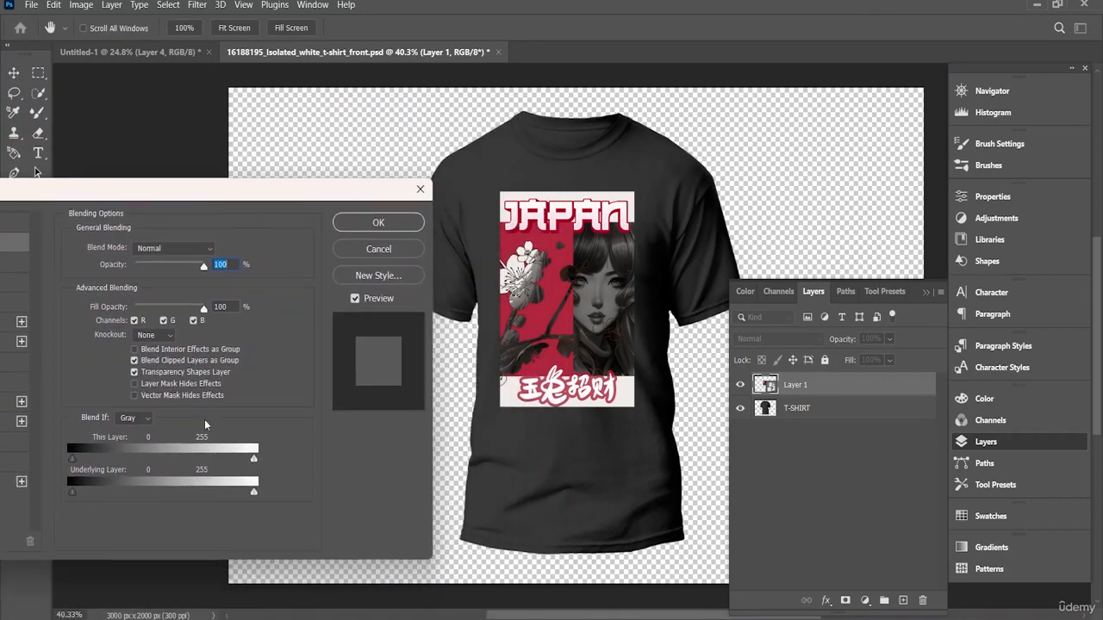
pyautogui.moveTo(248, 498); pyautogui.dragTo(232, 489)
pyautogui.moveTo(73, 489); pyautogui.dragTo(46, 508)
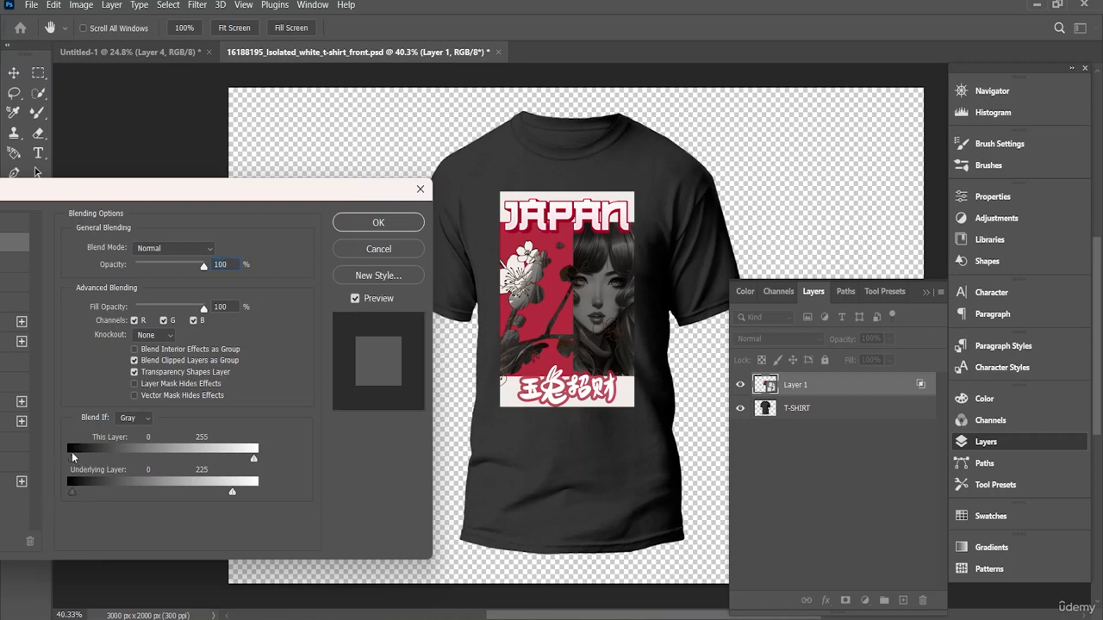
# Step: Lower the poster layer's This Layer white limit under Blend If to about 153 and try the Multiply blend mode
pyautogui.moveTo(73, 457)
pyautogui.mouseDown()
pyautogui.moveTo(88, 457)
pyautogui.moveTo(57, 458)
pyautogui.mouseUp()
pyautogui.moveTo(253, 458); pyautogui.dragTo(182, 461)
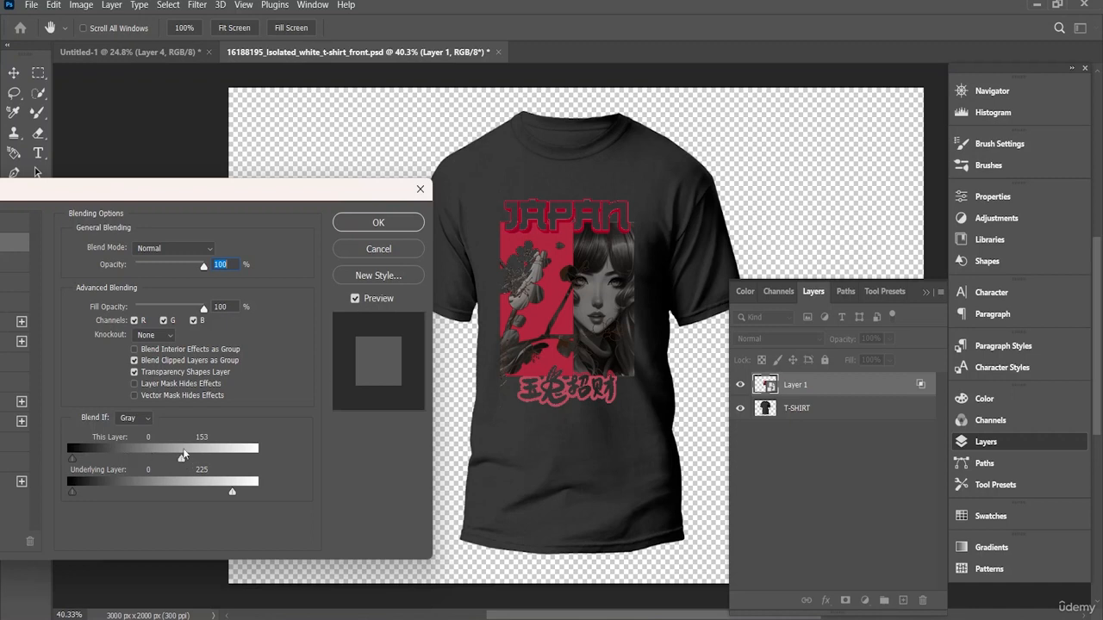
pyautogui.moveTo(181, 458)
pyautogui.mouseDown()
pyautogui.moveTo(292, 447)
pyautogui.moveTo(186, 468)
pyautogui.mouseUp()
pyautogui.click(390, 229)
pyautogui.click(207, 249)
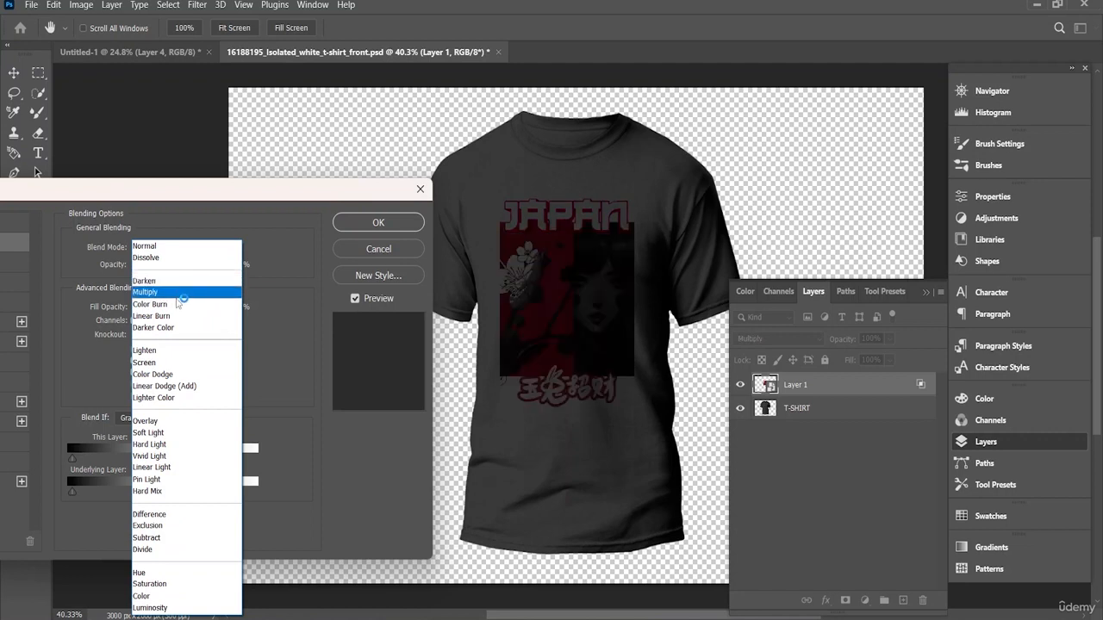
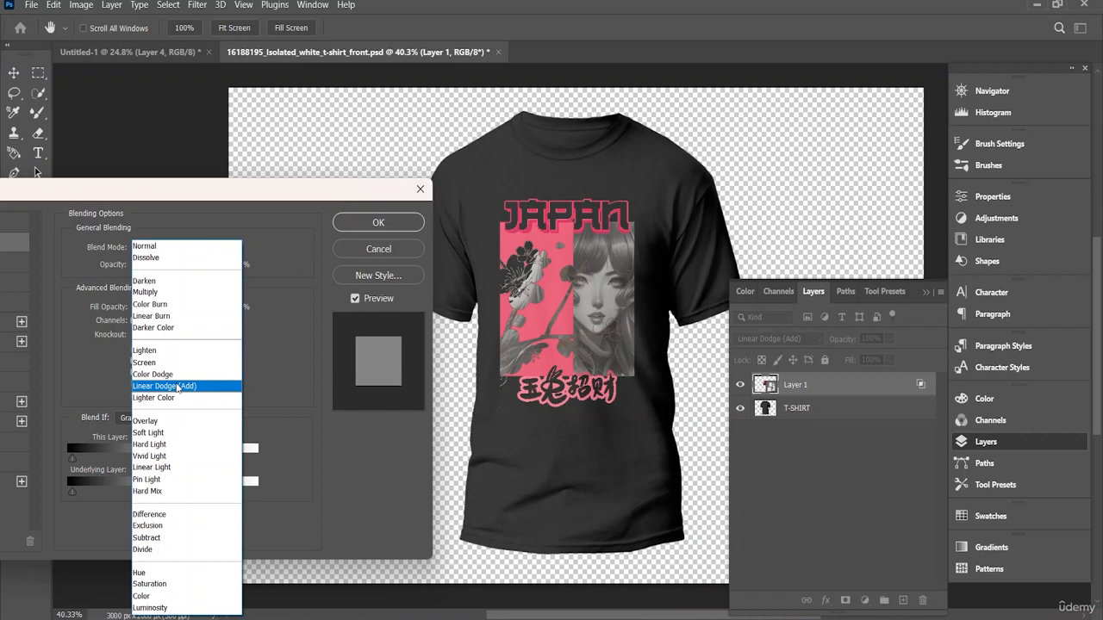
# Step: Set the blend mode of the poster layer on the T-shirt to Linear Dodge (Add) and apply the blending options
pyautogui.click(178, 387)
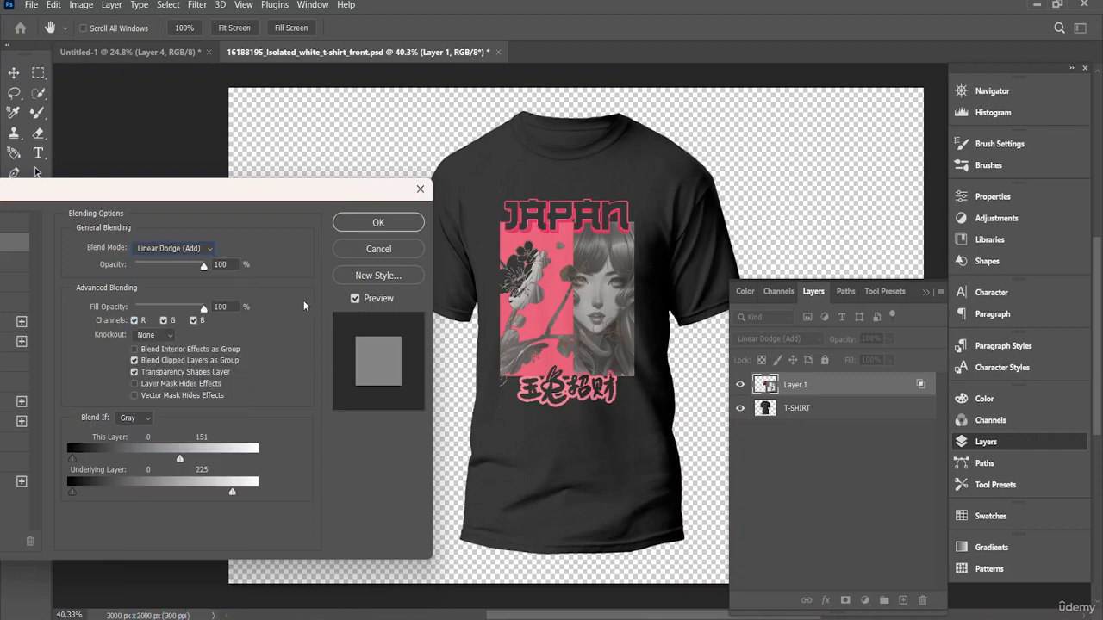
pyautogui.click(408, 225)
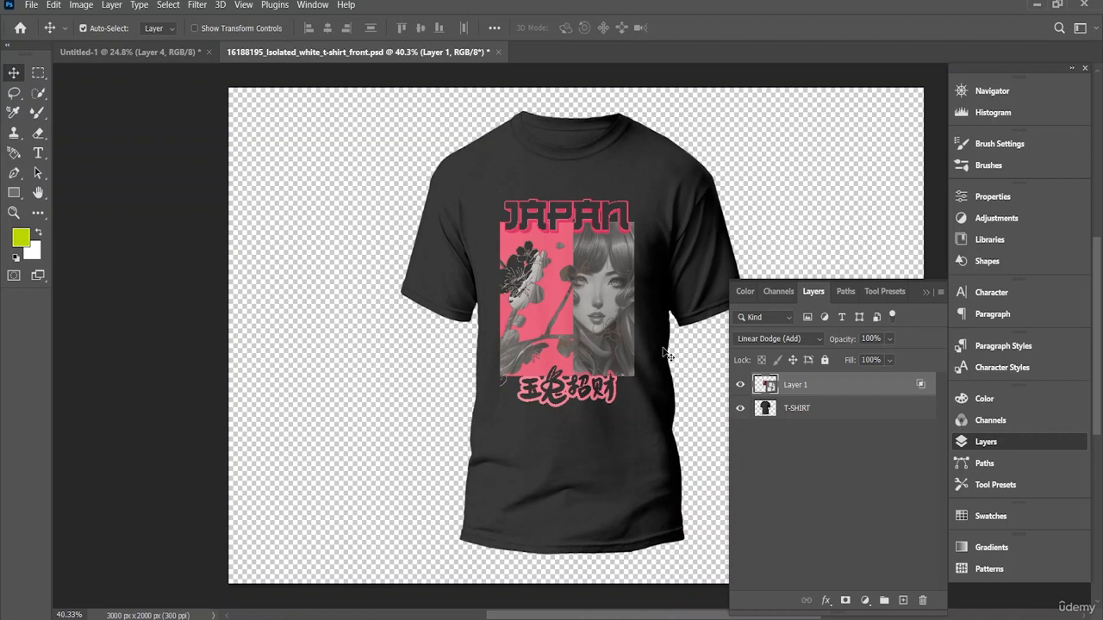
pyautogui.scroll(1, 666, 353)
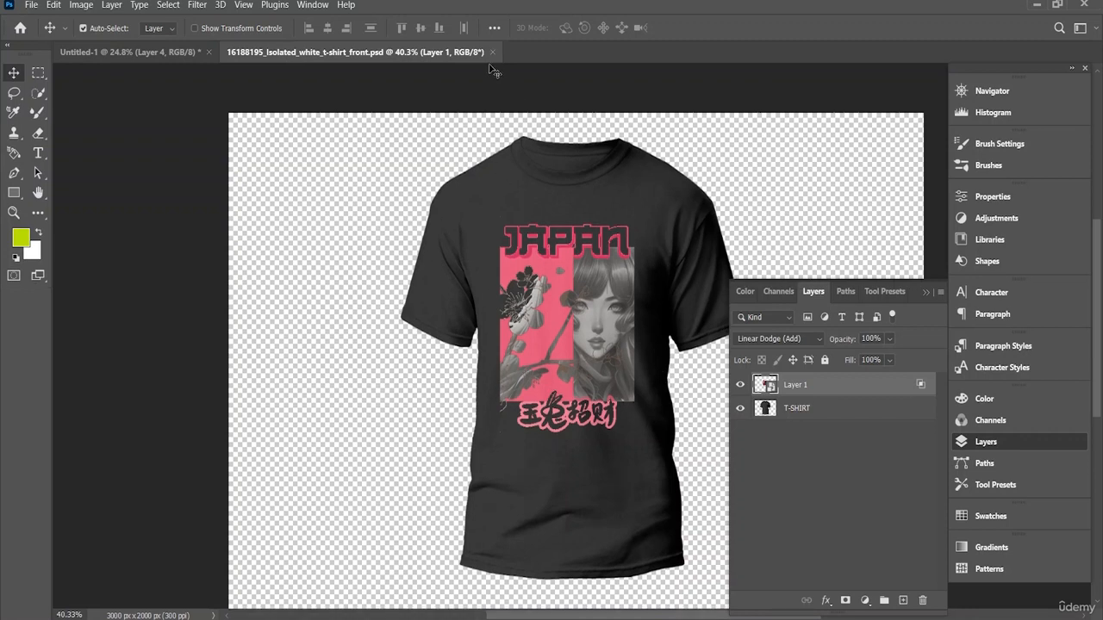
# Step: Return to the poster document and shift the artwork layer slightly down on its canvas
pyautogui.click(166, 54)
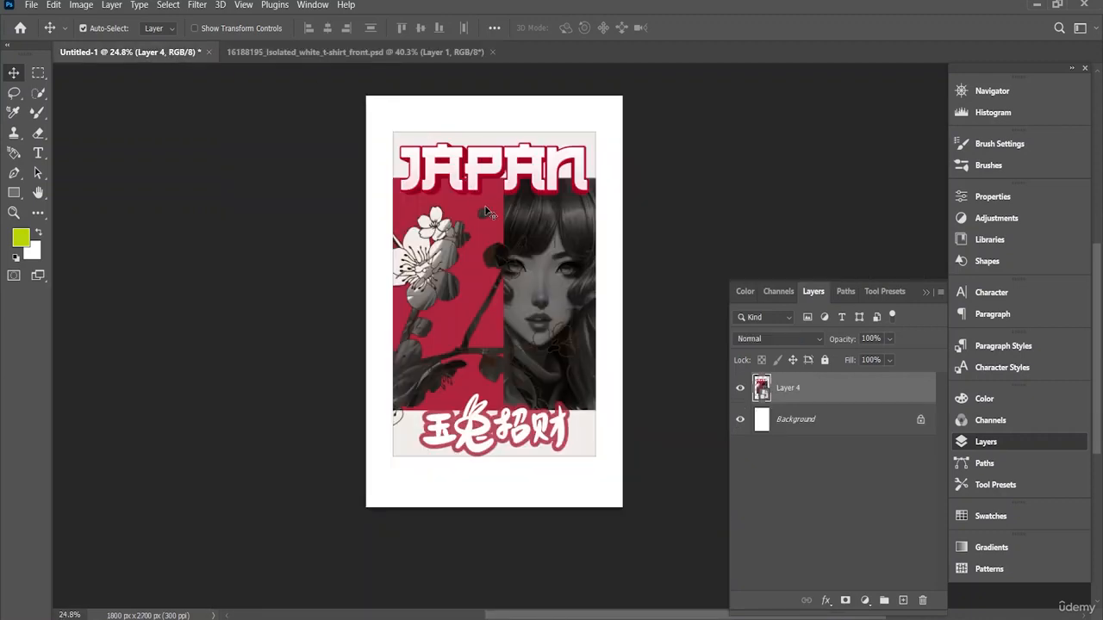
pyautogui.moveTo(487, 199)
pyautogui.mouseDown()
pyautogui.moveTo(524, 253)
pyautogui.moveTo(507, 206)
pyautogui.mouseUp()
pyautogui.click(31, 5)
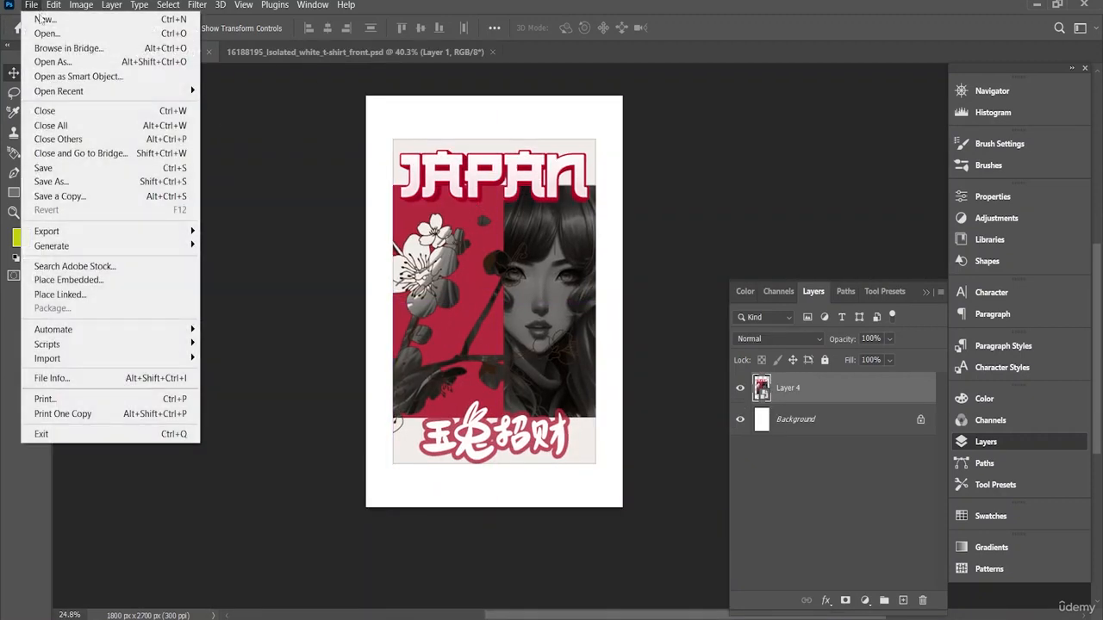
pyautogui.click(16, 33)
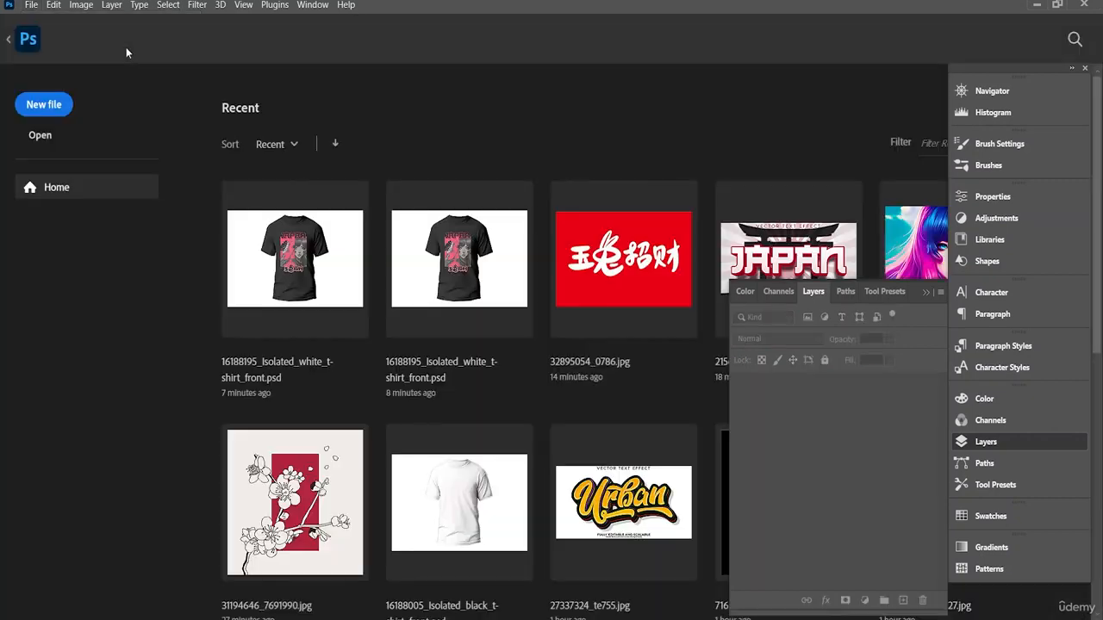
pyautogui.click(39, 105)
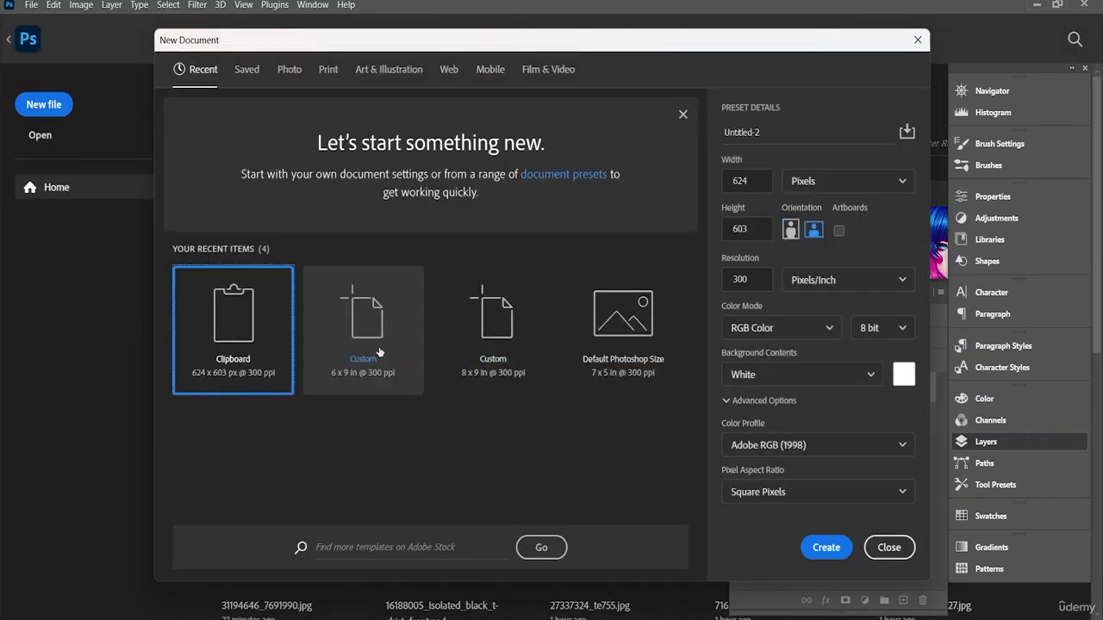
pyautogui.click(917, 40)
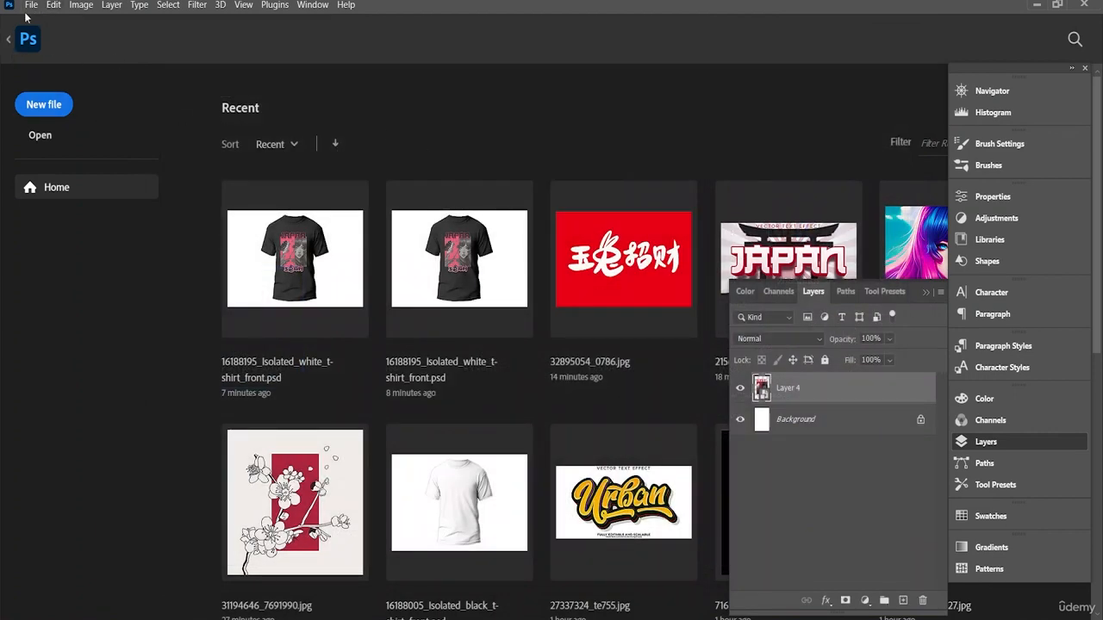
pyautogui.click(10, 42)
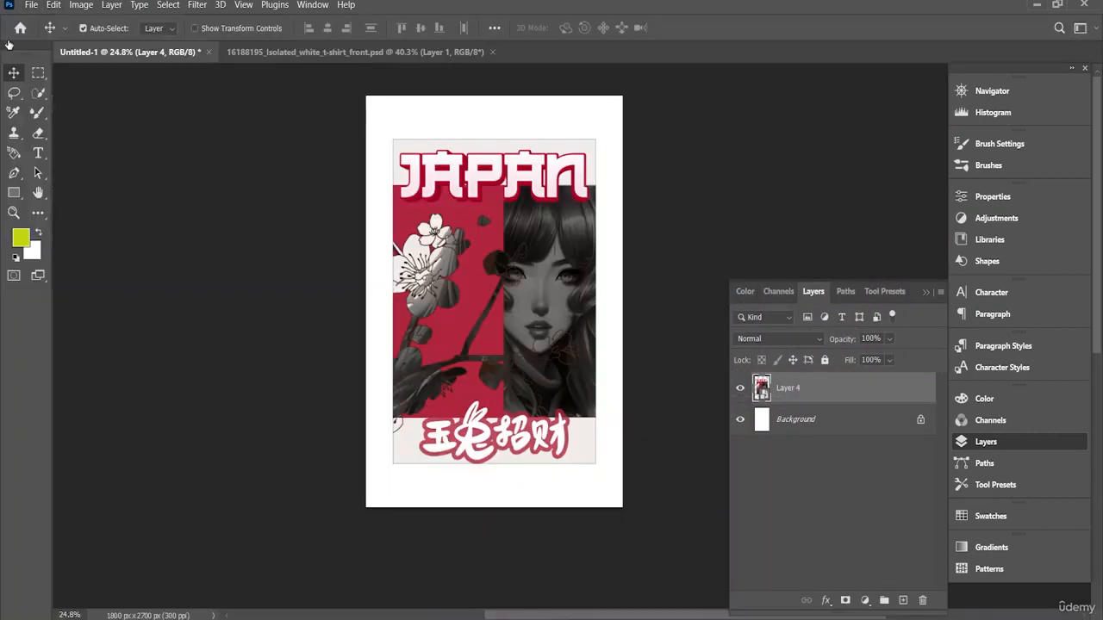
# Step: Save the poster document to the Desktop as a Photoshop file named 1st tshirt design, accepting the format options
pyautogui.click(31, 6)
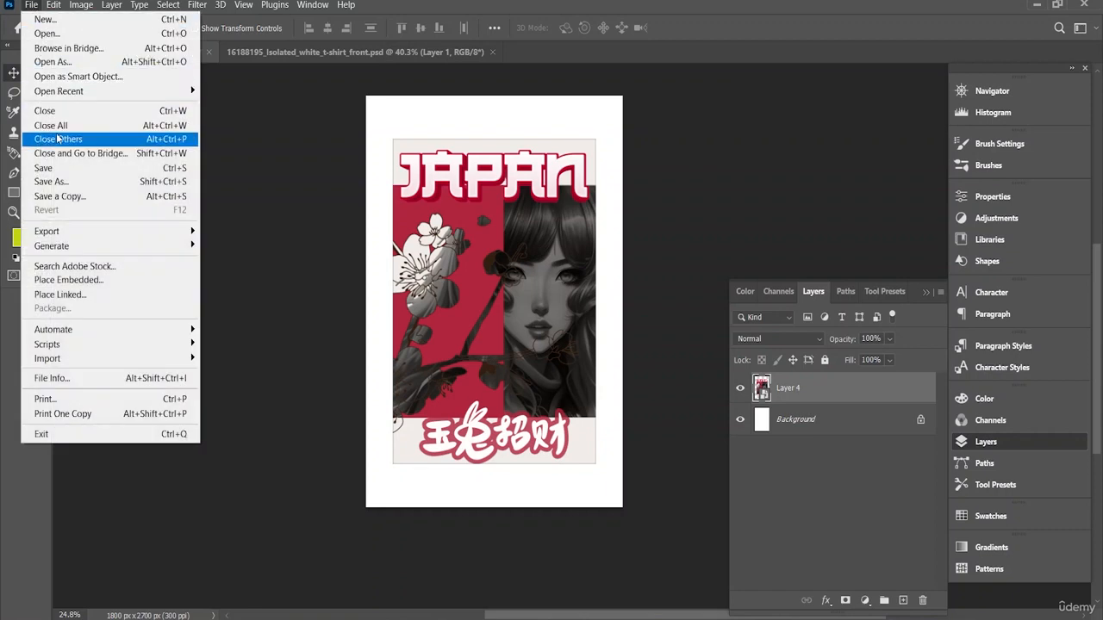
pyautogui.click(101, 168)
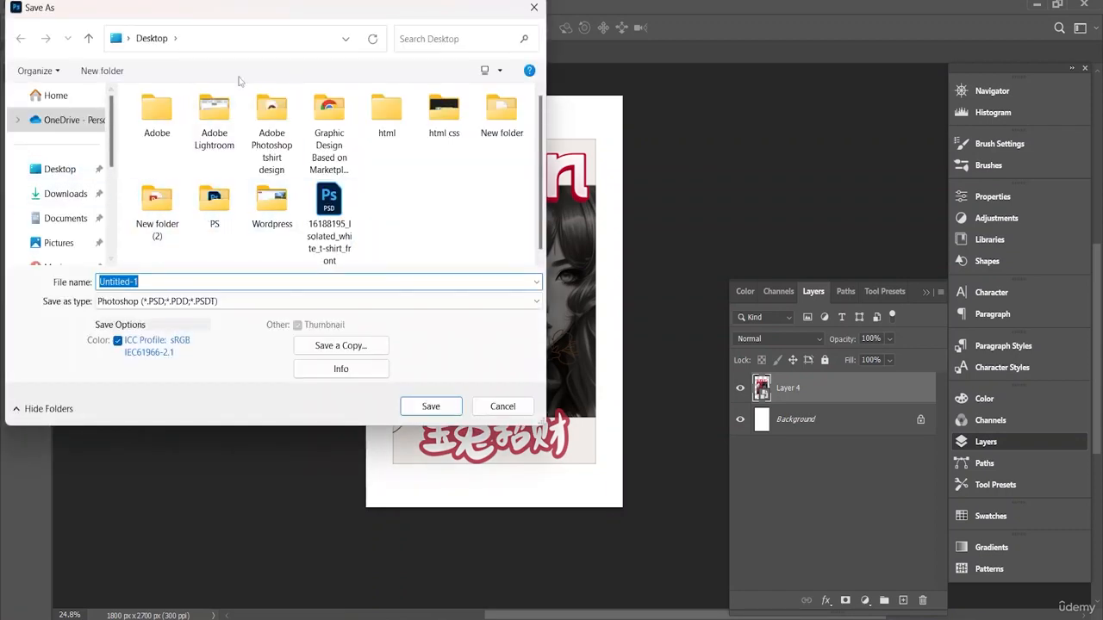
pyautogui.click(201, 278)
pyautogui.press('BackSpace')
pyautogui.press('BackSpace')
pyautogui.press('BackSpace')
pyautogui.press('BackSpace')
pyautogui.press('BackSpace')
pyautogui.press('BackSpace')
pyautogui.press('BackSpace')
pyautogui.write('1st')
pyautogui.press('Return')
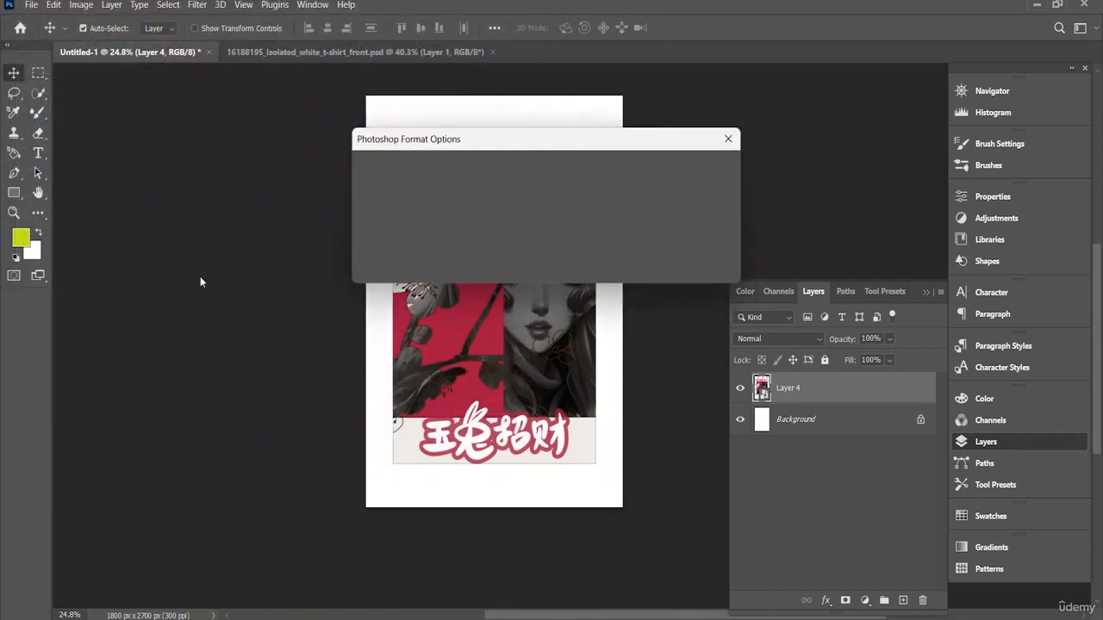
pyautogui.click(709, 169)
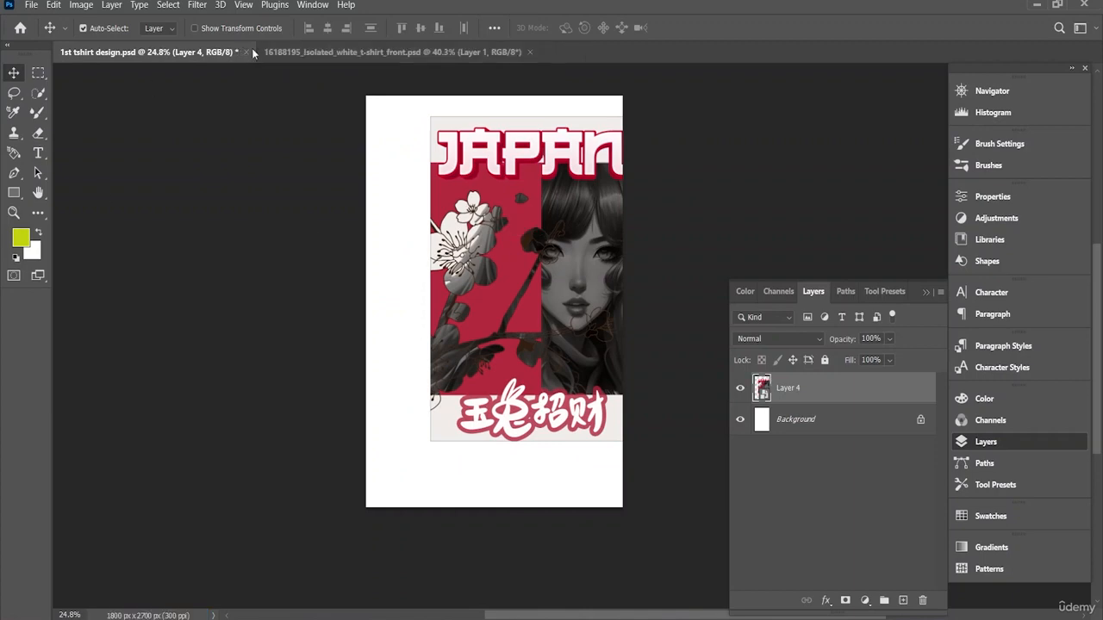
# Step: Close the poster document and the T-shirt mockup document
pyautogui.click(247, 51)
pyautogui.click(573, 248)
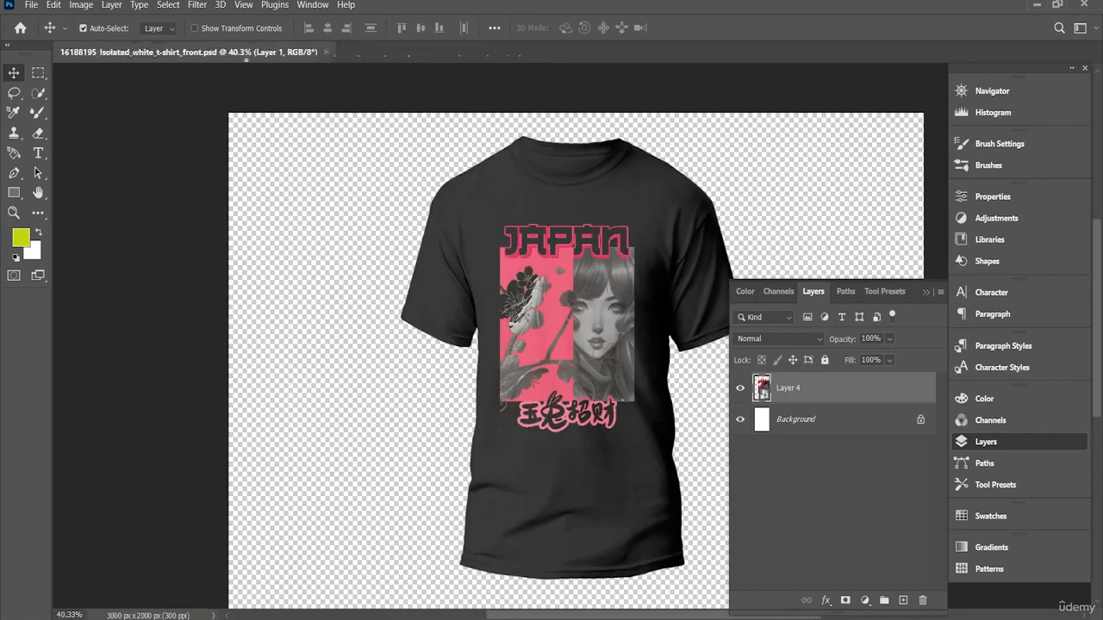
pyautogui.click(325, 52)
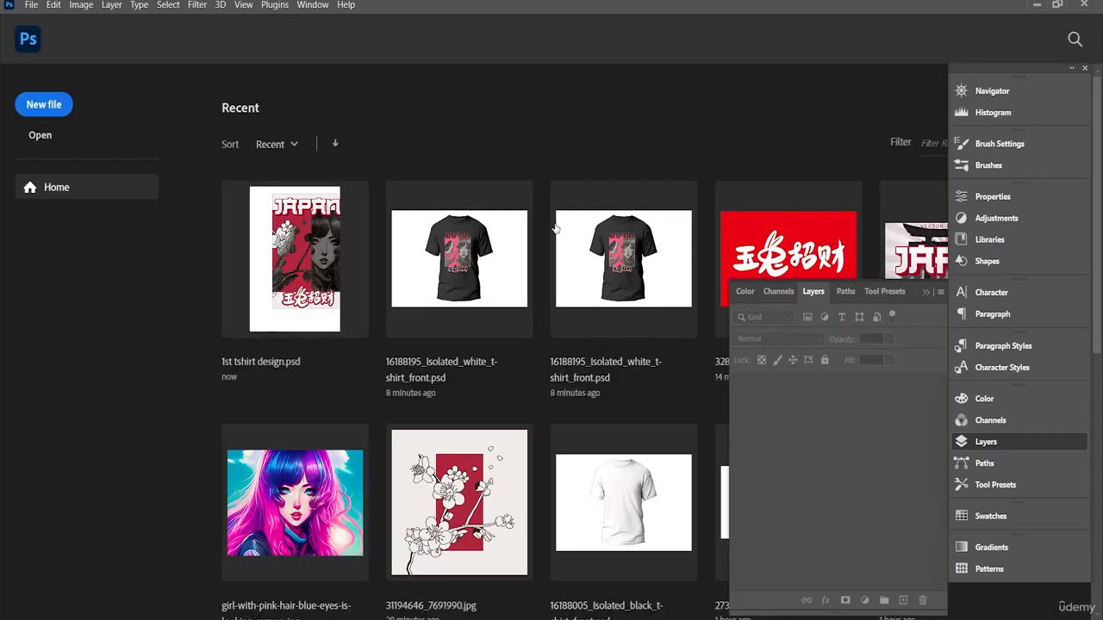
# Step: Create a new blank document from the recent custom 6 x 9 in, 300 ppi preset
pyautogui.click(31, 6)
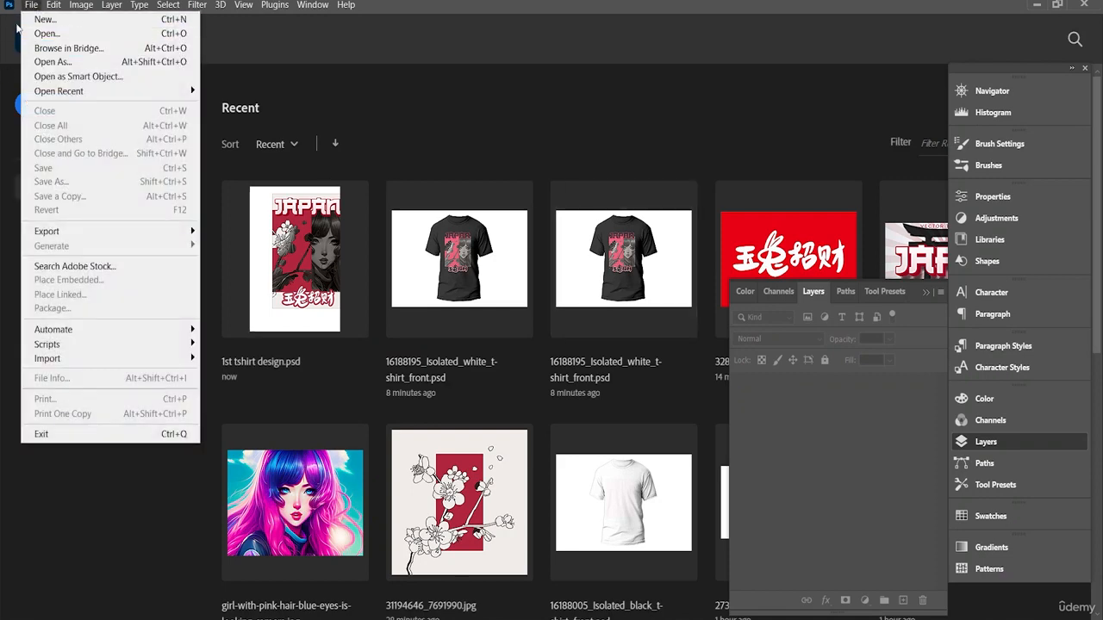
pyautogui.click(26, 19)
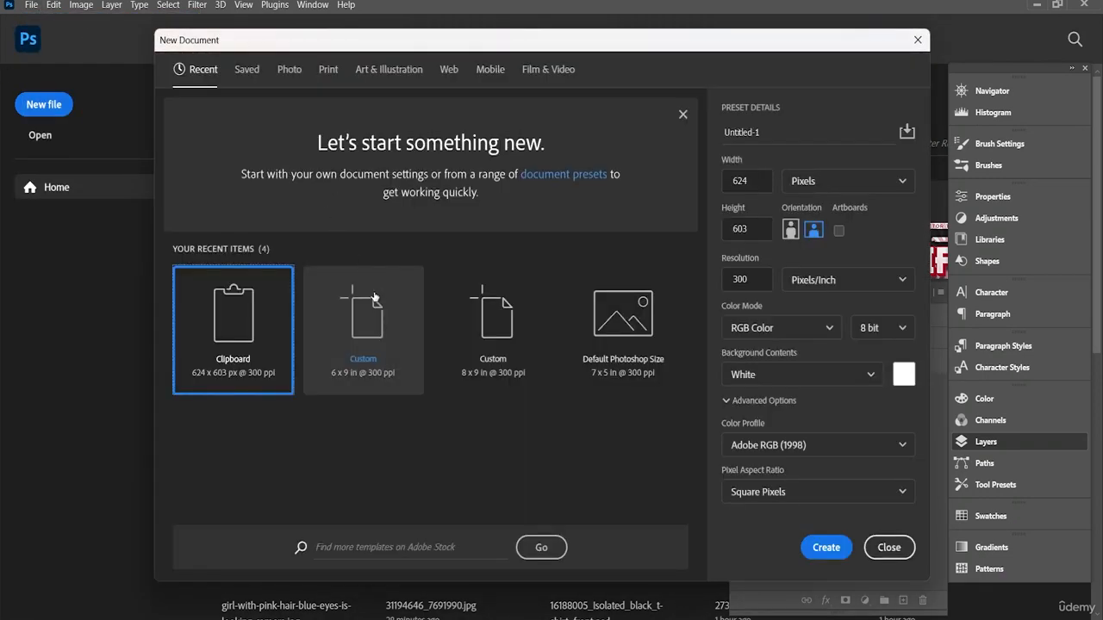
pyautogui.click(372, 294)
pyautogui.click(836, 549)
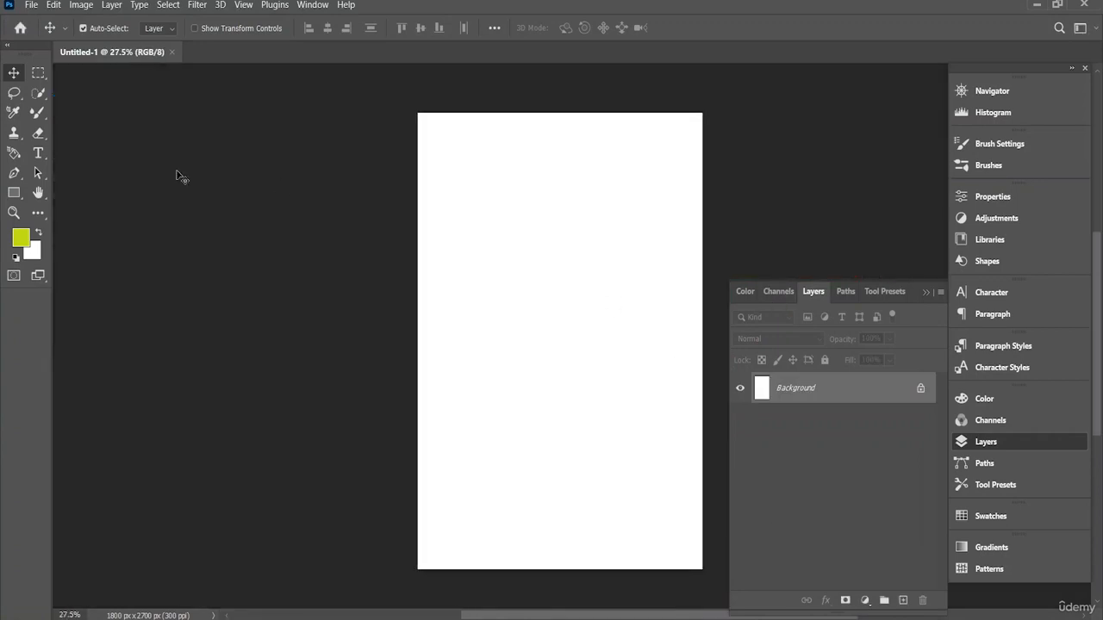
# Step: Open the Japanese landscape image 32220610_7917296 from the PS folder on the Desktop
pyautogui.click(31, 6)
pyautogui.click(58, 35)
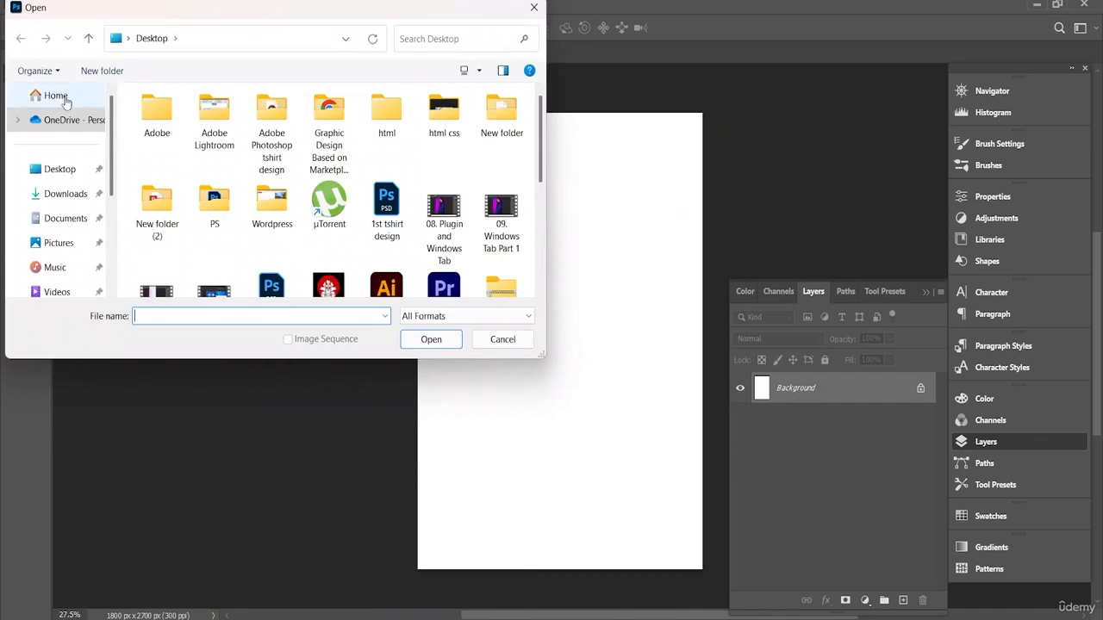
pyautogui.doubleClick(214, 204)
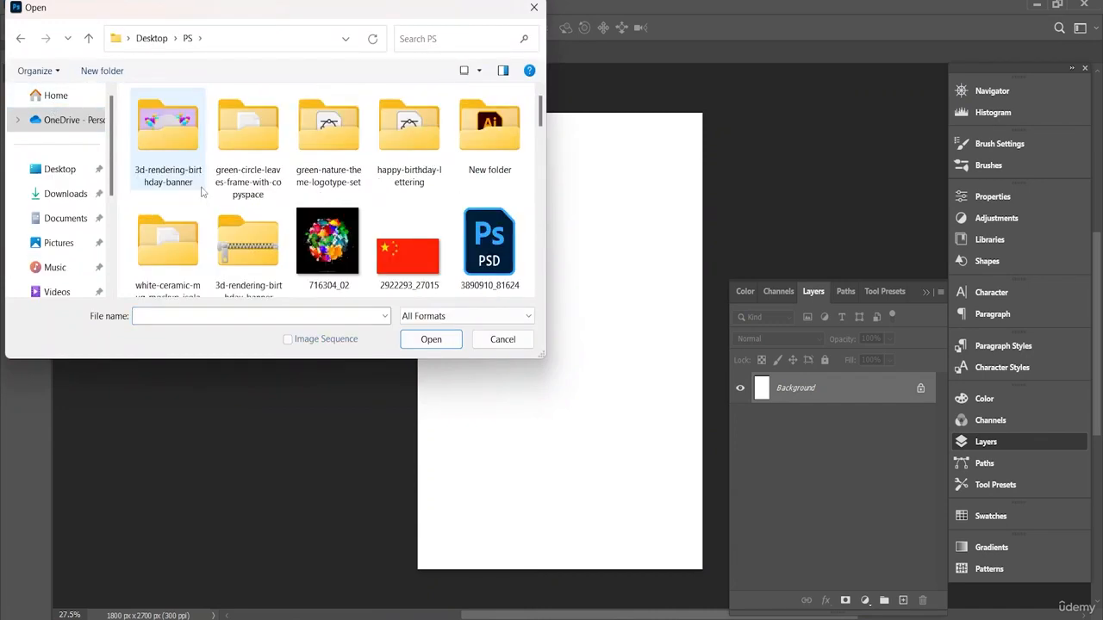
pyautogui.scroll(-3, 336, 189)
pyautogui.scroll(-1, 341, 187)
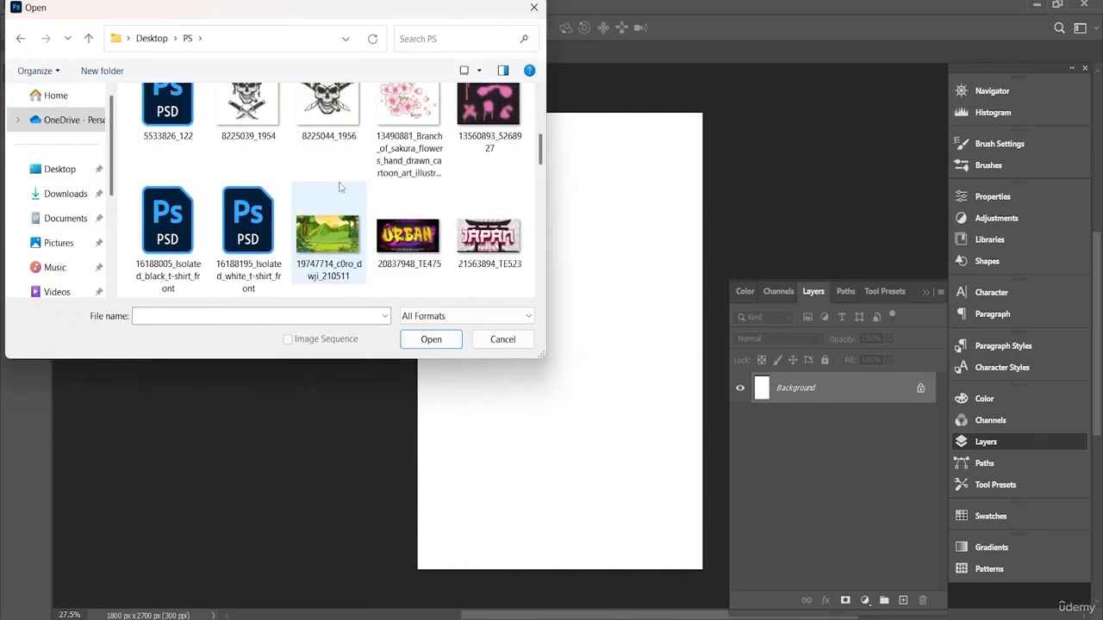
pyautogui.scroll(-2, 340, 187)
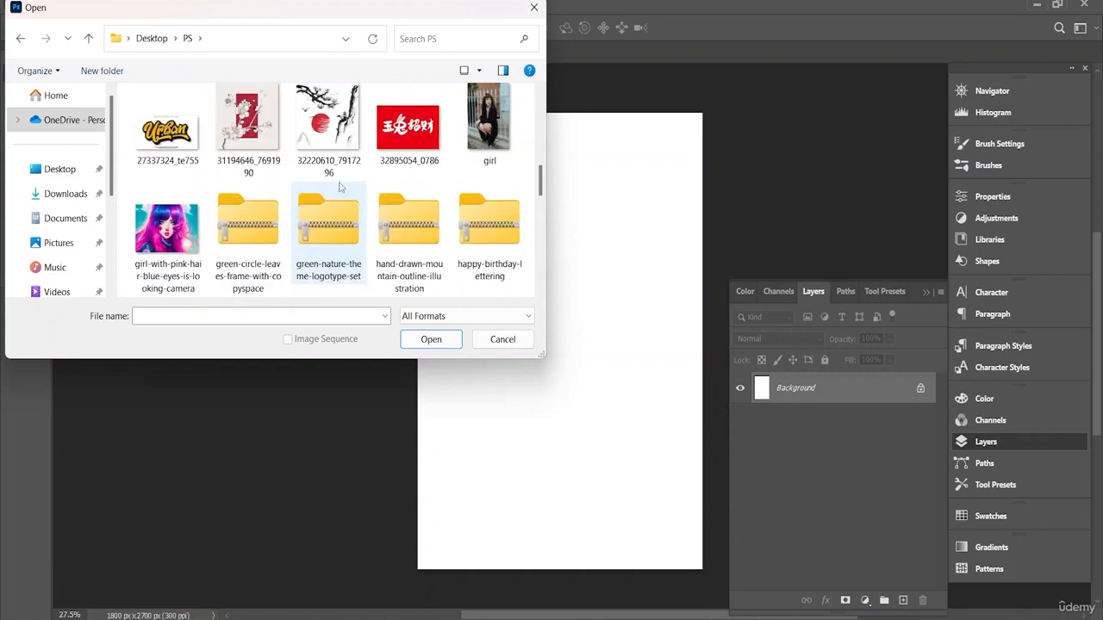
pyautogui.click(323, 129)
pyautogui.click(437, 338)
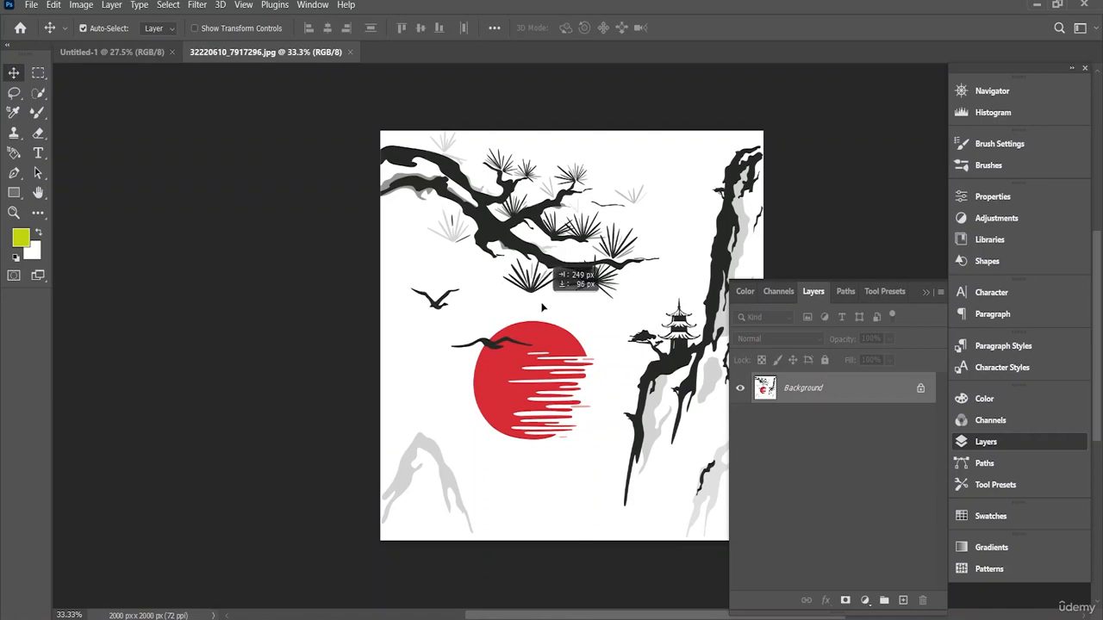
# Step: Convert the landscape's locked background to a regular layer and copy the artwork into the Untitled-1 document
pyautogui.click(560, 280)
pyautogui.click(592, 287)
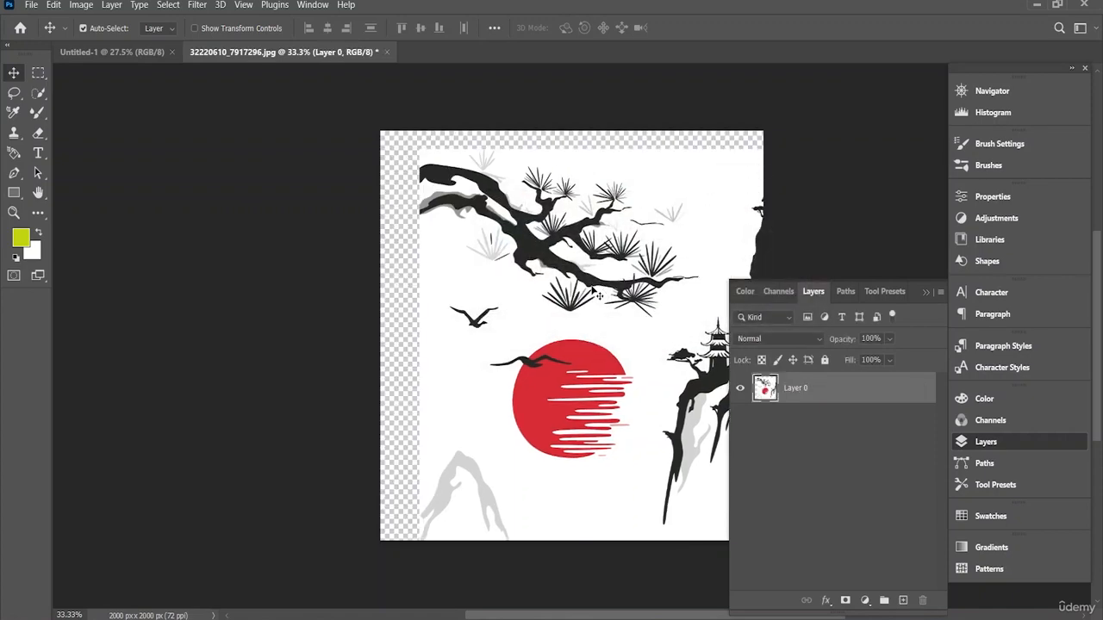
pyautogui.moveTo(592, 306); pyautogui.dragTo(577, 361)
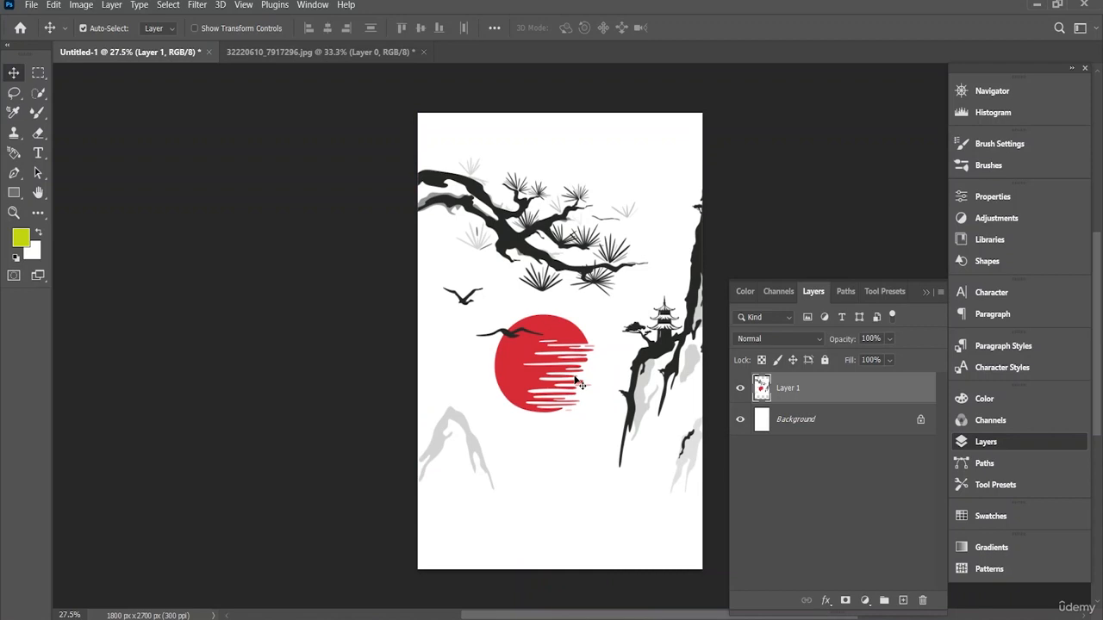
# Step: Move the landscape back to fill its source canvas, and position its copy slightly lower in Untitled-1
pyautogui.click(355, 52)
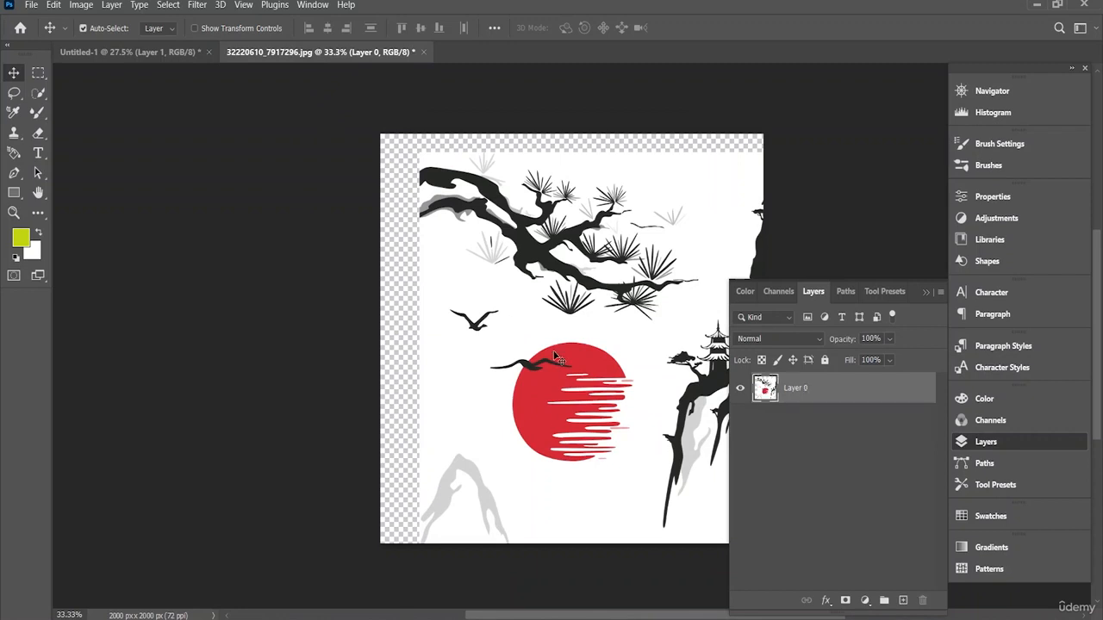
pyautogui.moveTo(556, 356); pyautogui.dragTo(524, 347)
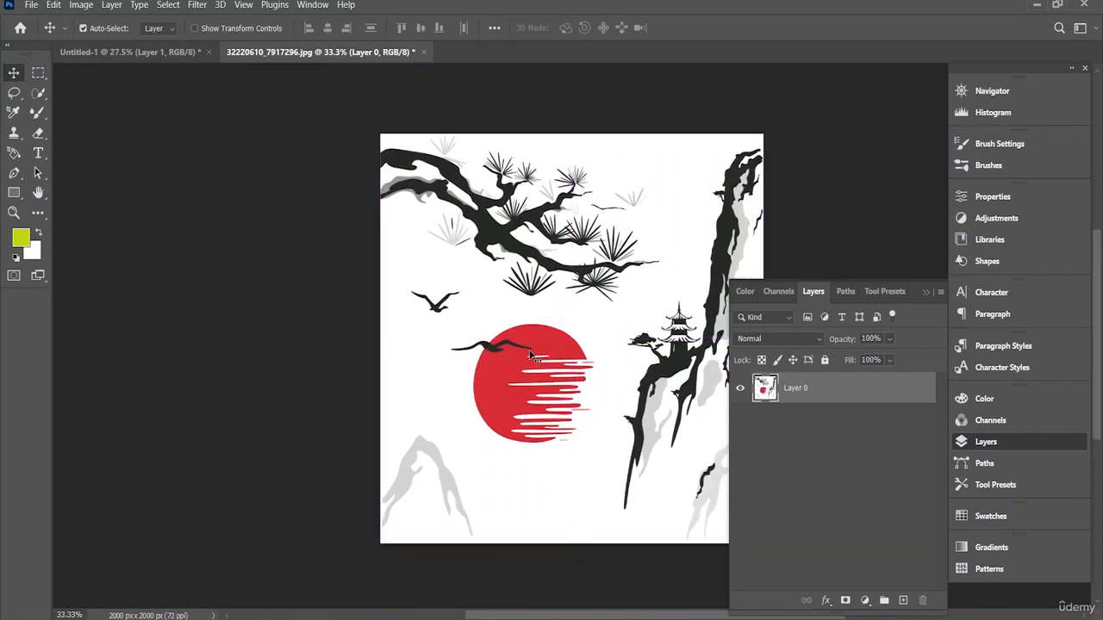
pyautogui.moveTo(530, 355); pyautogui.dragTo(561, 336)
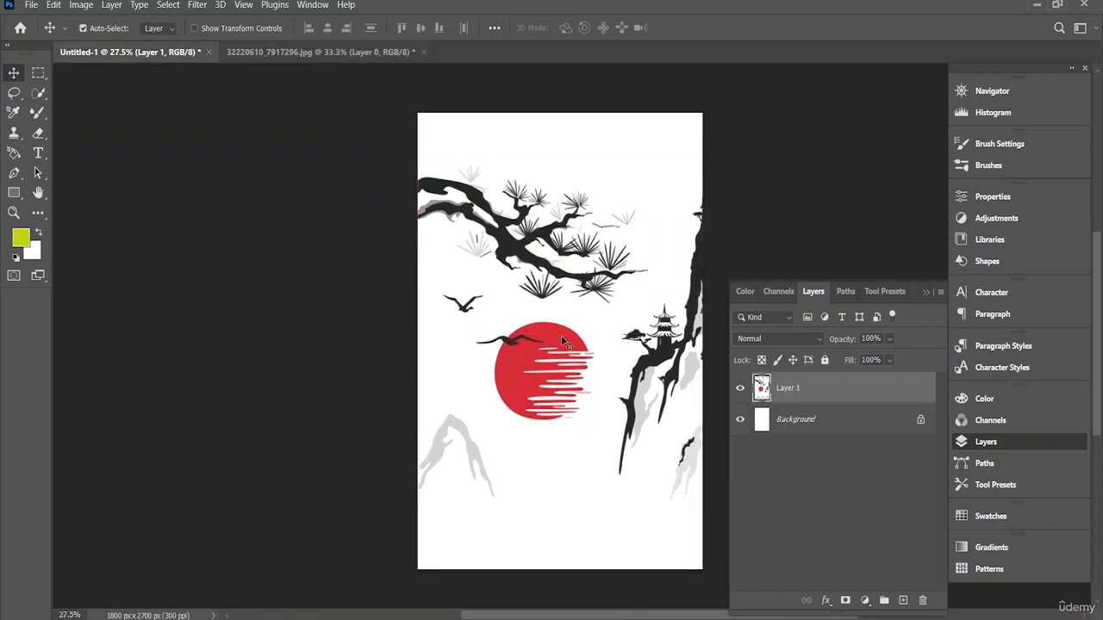
# Step: Browse the PS, Downloads and Desktop folders for the multi-tailed fox illustration and open 25225973_7085128.jpg
pyautogui.click(31, 5)
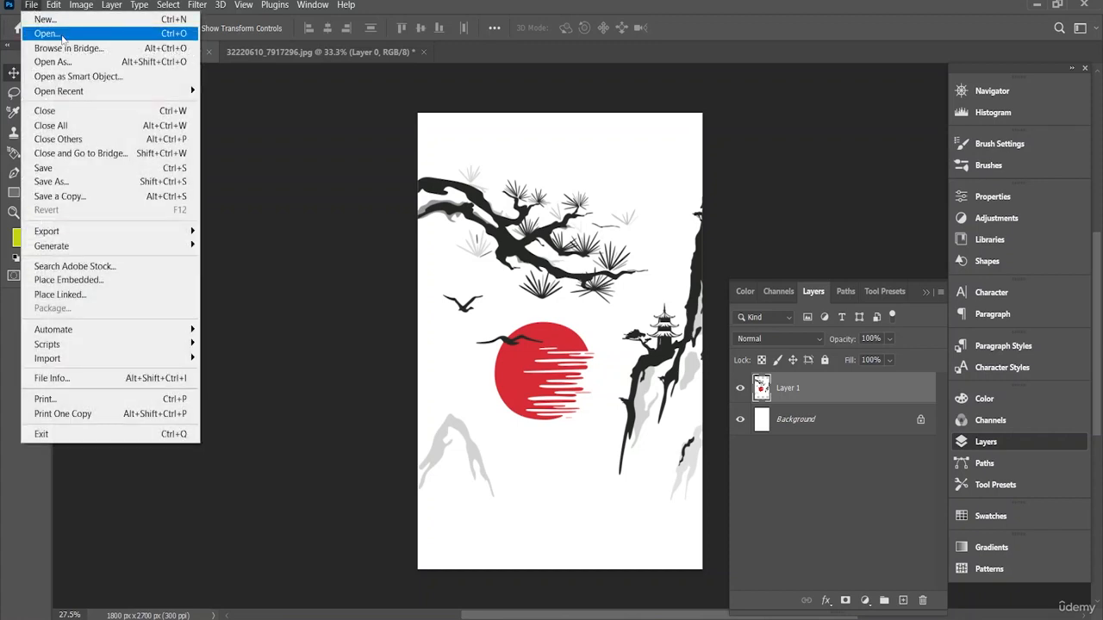
pyautogui.click(47, 34)
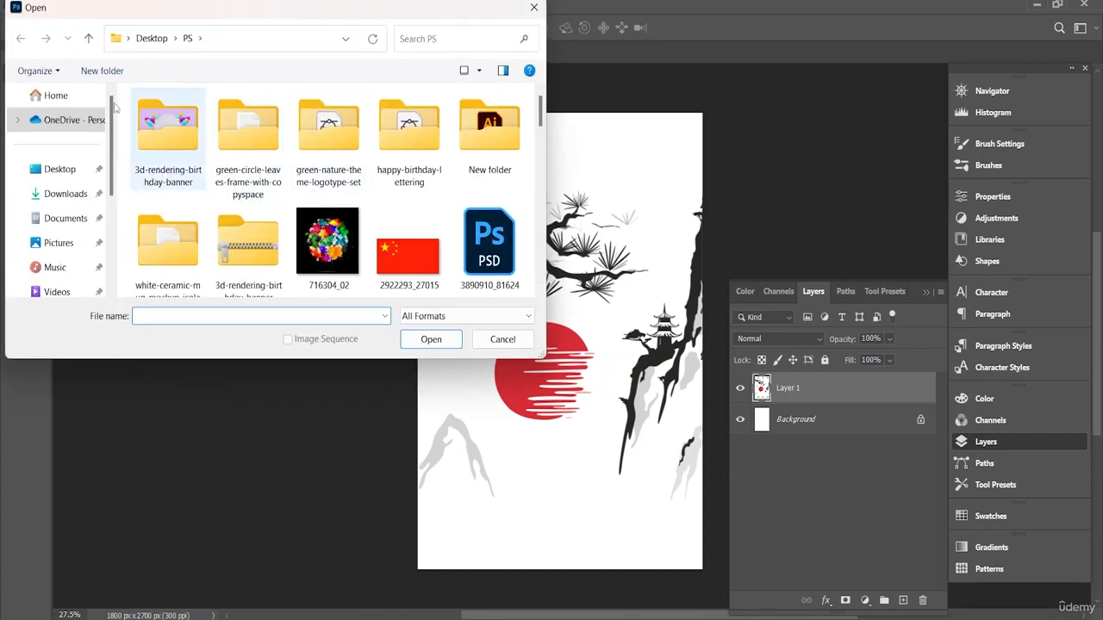
pyautogui.scroll(-5, 279, 169)
pyautogui.scroll(-8, 278, 169)
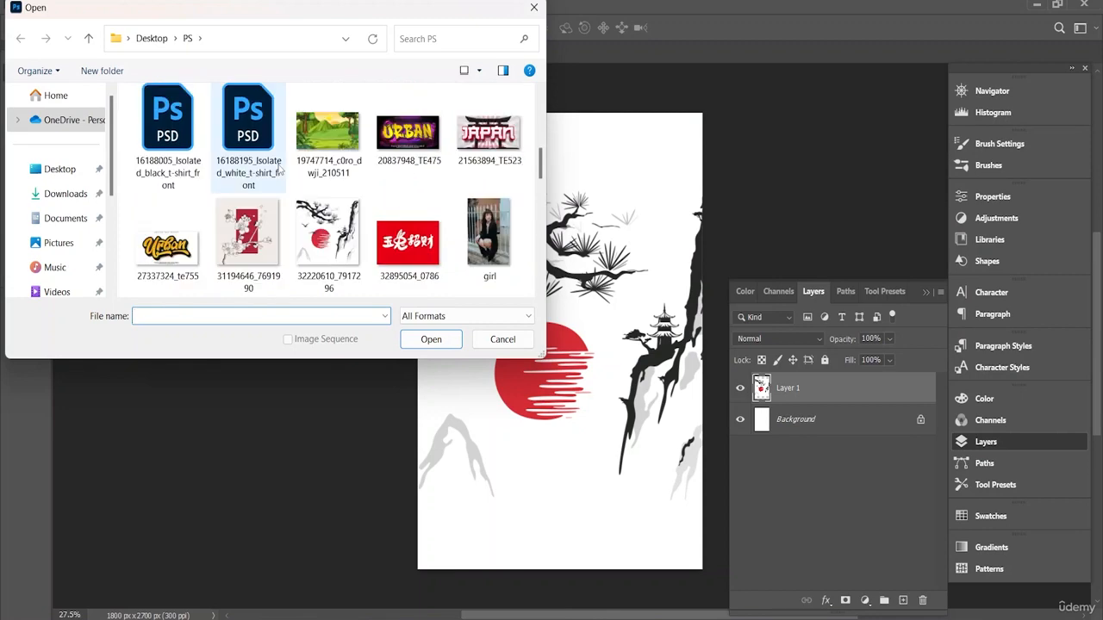
pyautogui.scroll(5, 274, 170)
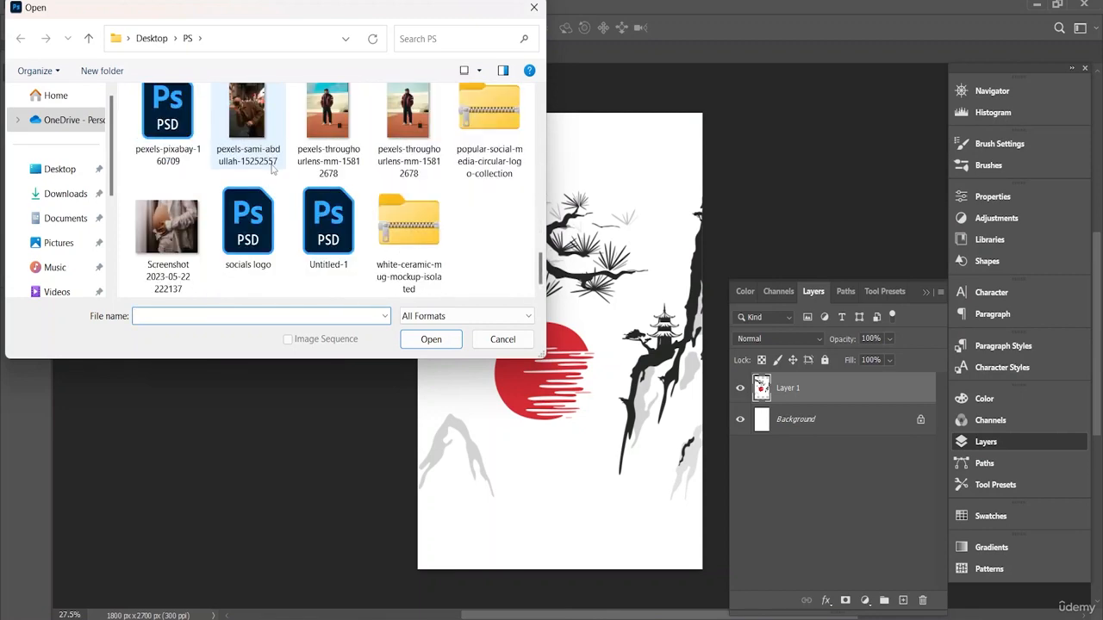
pyautogui.click(69, 194)
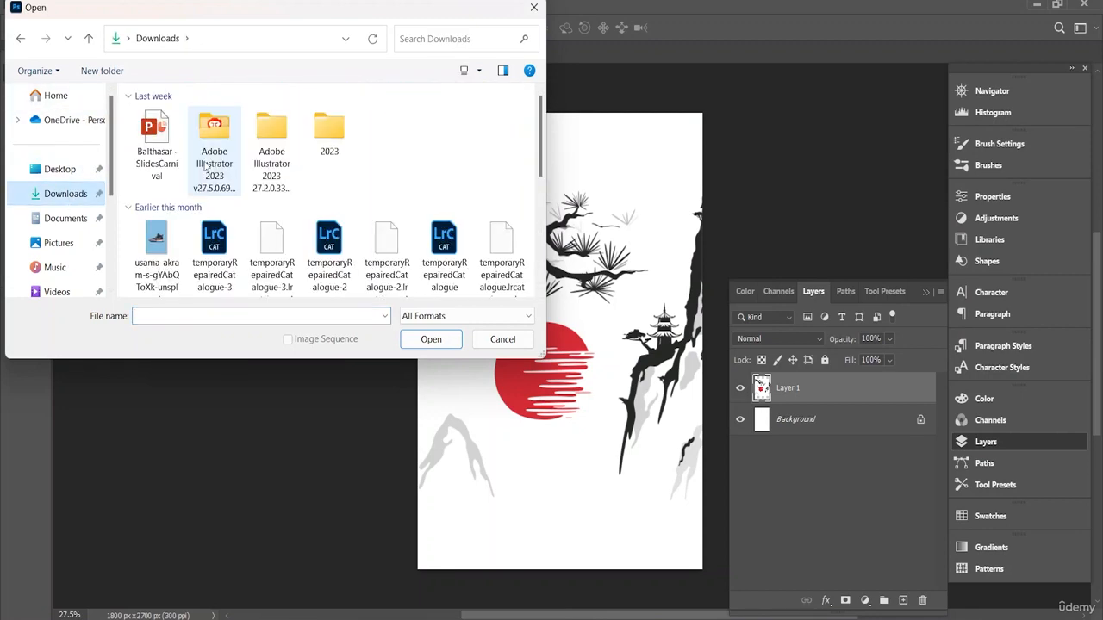
pyautogui.click(76, 174)
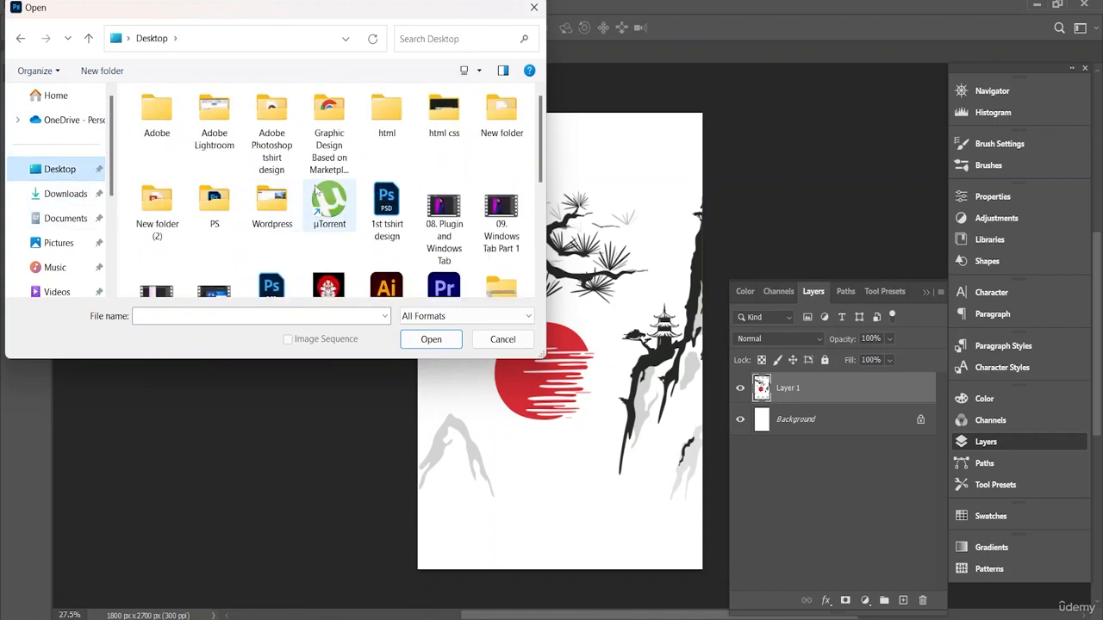
pyautogui.scroll(-3, 268, 212)
pyautogui.doubleClick(325, 151)
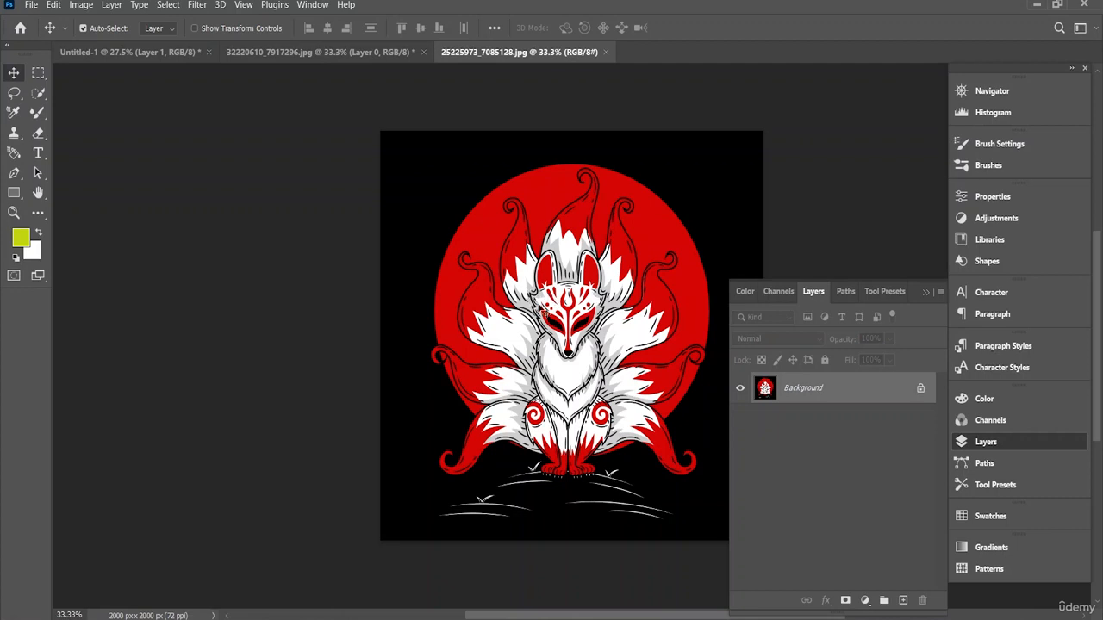
# Step: Select the fox's head, body and curled tails with the Quick Selection tool, adding to the selection with a 6 px brush
pyautogui.click(37, 94)
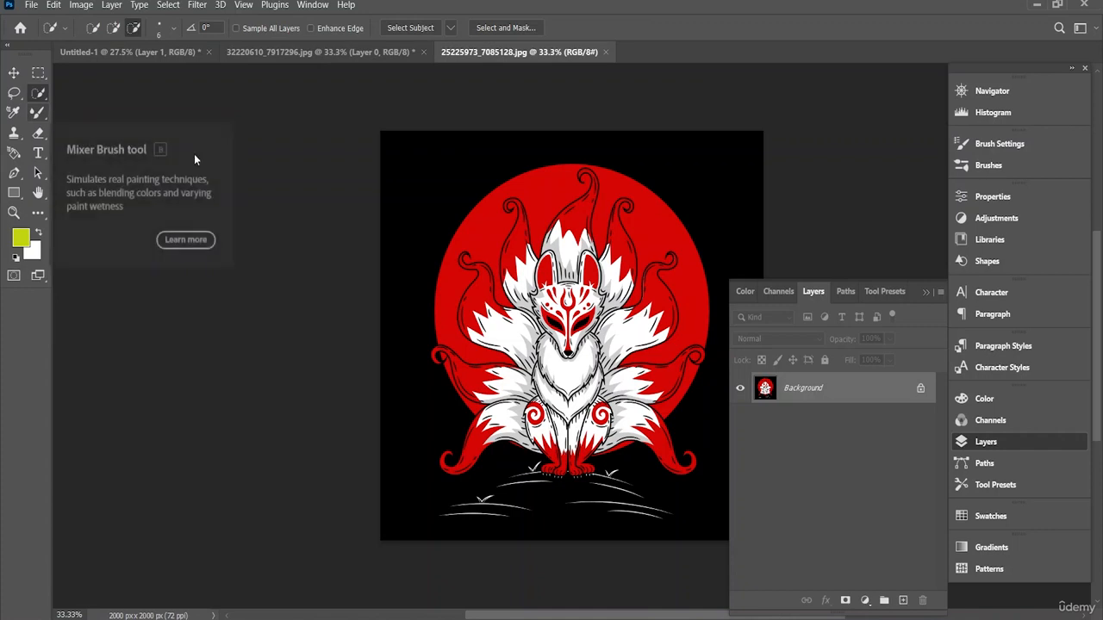
pyautogui.moveTo(515, 332)
pyautogui.mouseDown()
pyautogui.moveTo(573, 212)
pyautogui.moveTo(591, 183)
pyautogui.mouseUp()
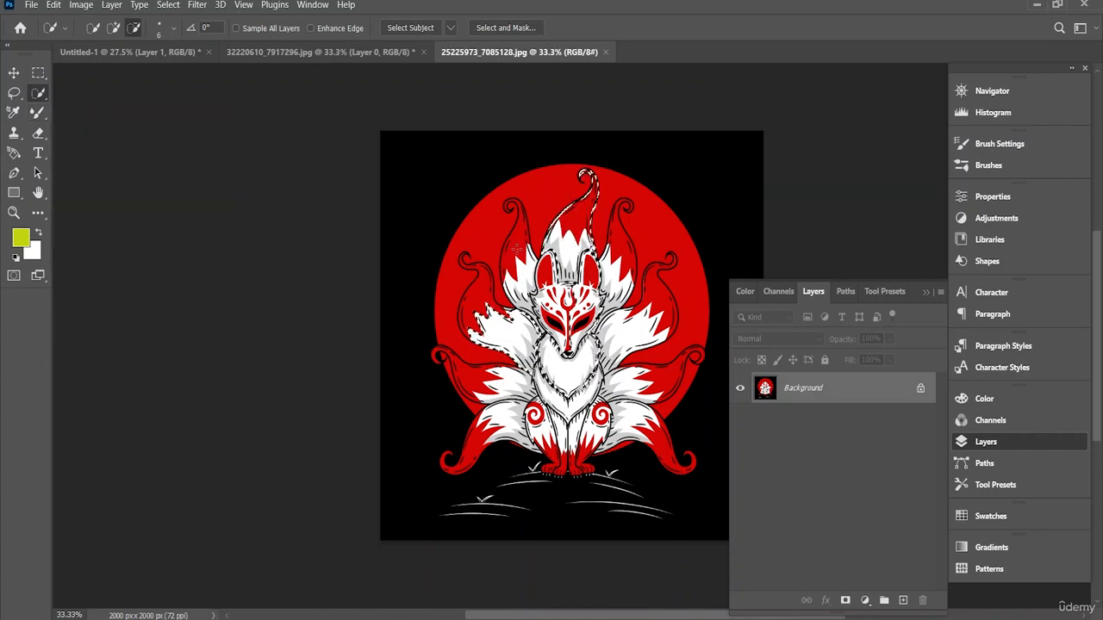
pyautogui.moveTo(519, 266); pyautogui.dragTo(513, 205)
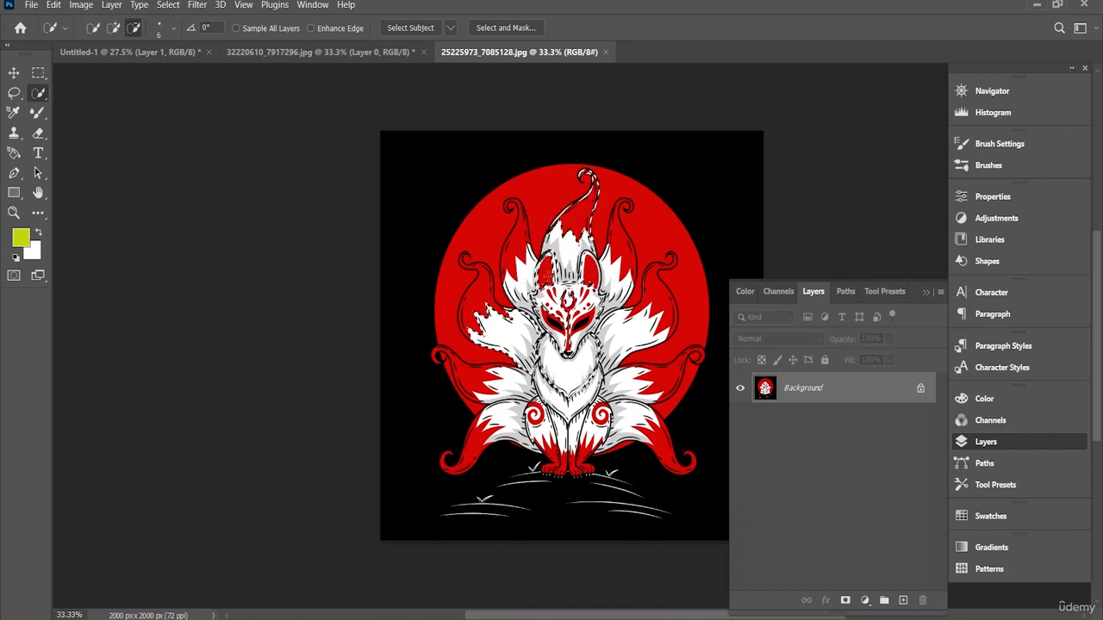
pyautogui.click(117, 29)
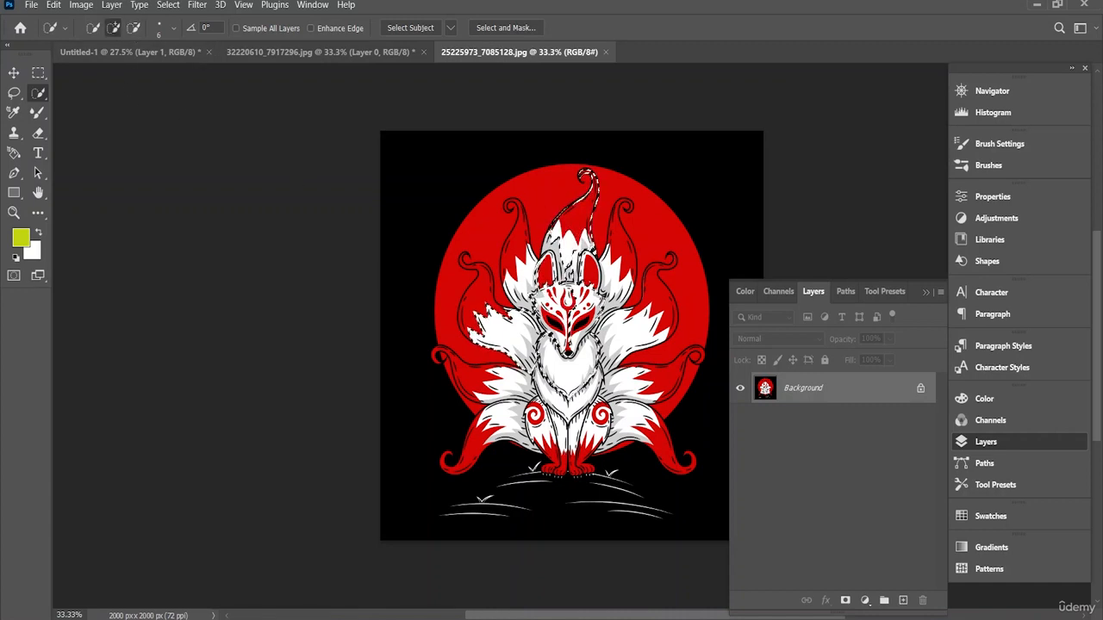
pyautogui.moveTo(554, 311); pyautogui.dragTo(557, 313)
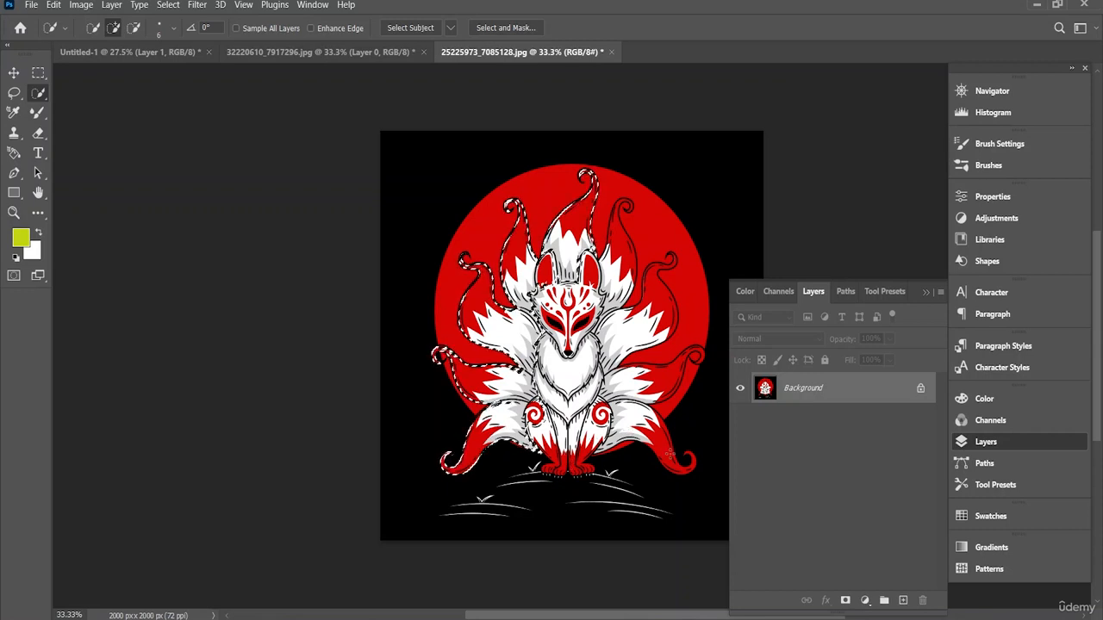
pyautogui.moveTo(610, 386)
pyautogui.mouseDown()
pyautogui.moveTo(660, 380)
pyautogui.moveTo(629, 382)
pyautogui.moveTo(616, 344)
pyautogui.moveTo(639, 322)
pyautogui.mouseUp()
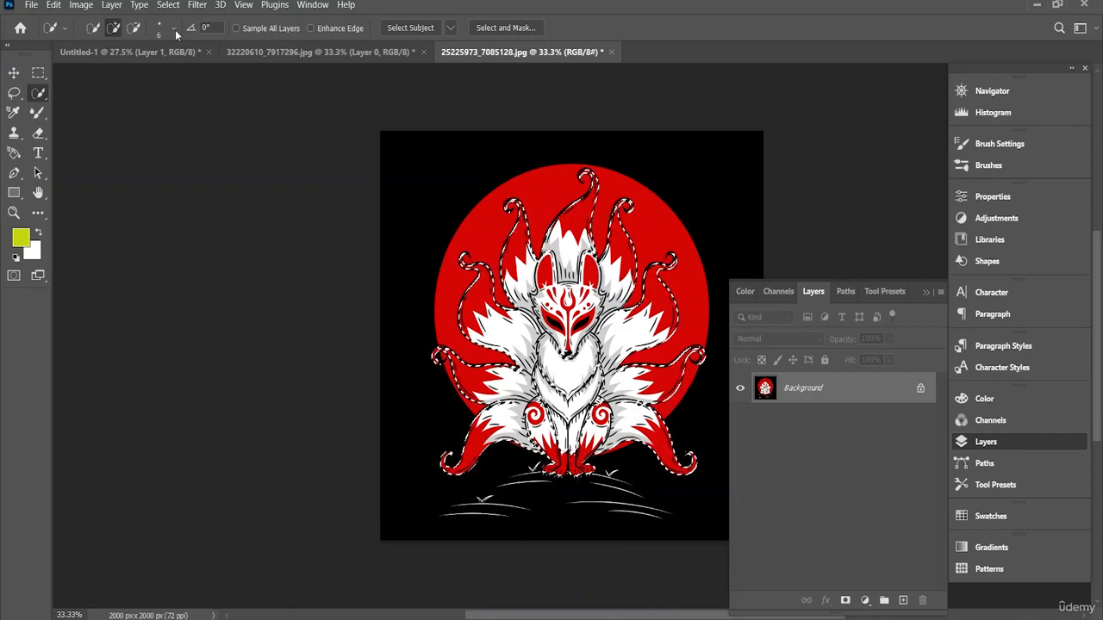
# Step: Enlarge the Quick Selection brush to 149 px, add the fox's chest to the selection, and mask out everything else
pyautogui.click(175, 29)
pyautogui.moveTo(140, 73); pyautogui.dragTo(179, 72)
pyautogui.click(568, 367)
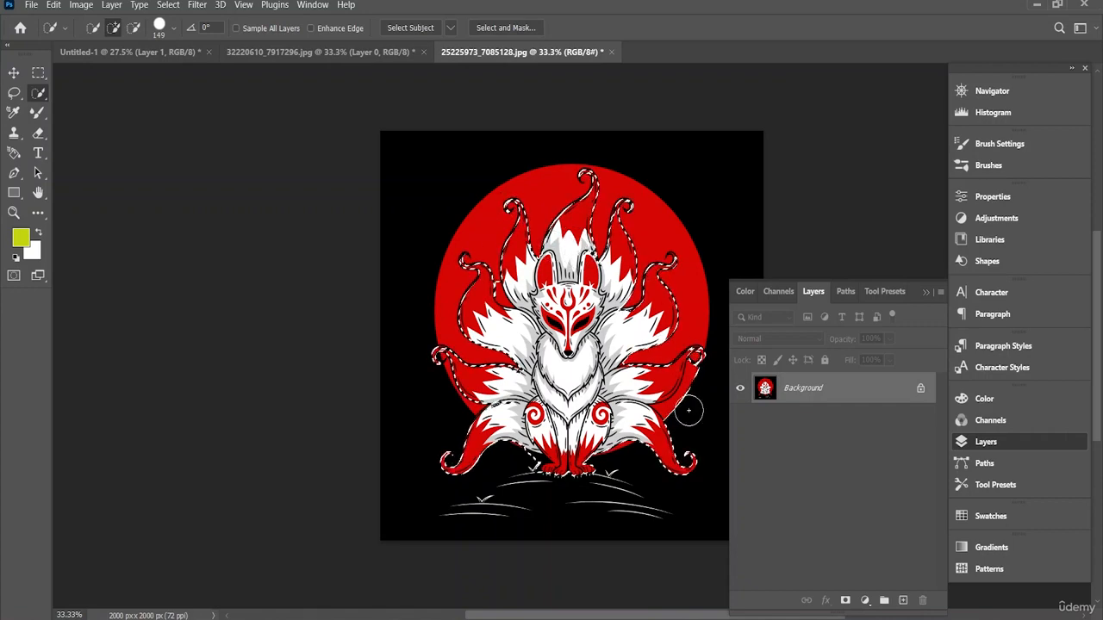
pyautogui.click(846, 599)
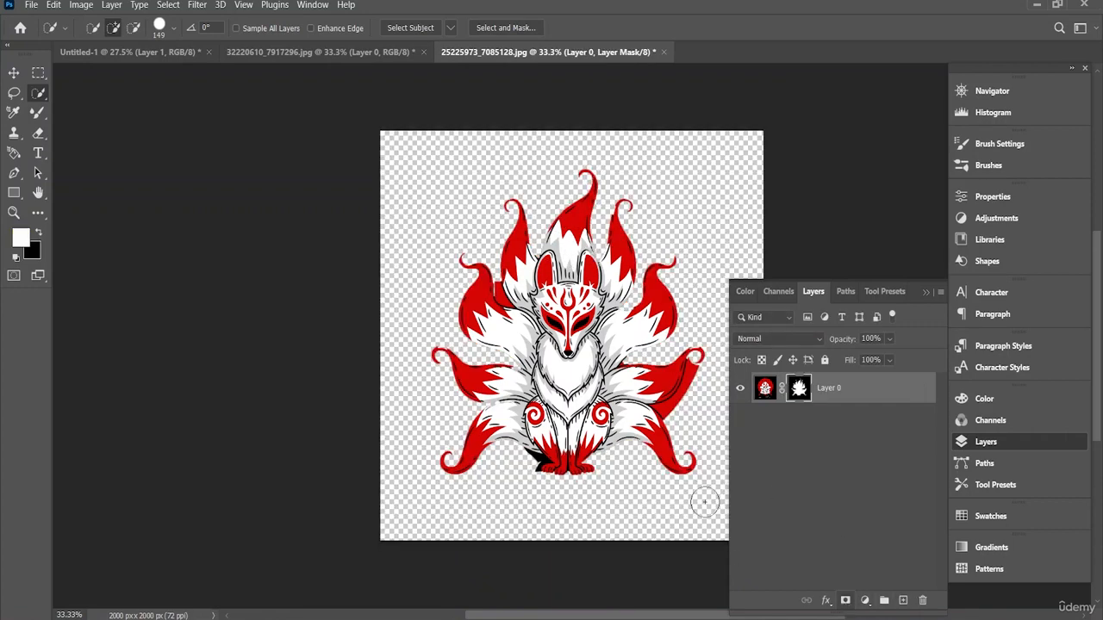
# Step: Set the Quick Selection tool to subtract from the selection with a 24 px brush
pyautogui.click(133, 27)
pyautogui.scroll(5, 511, 431)
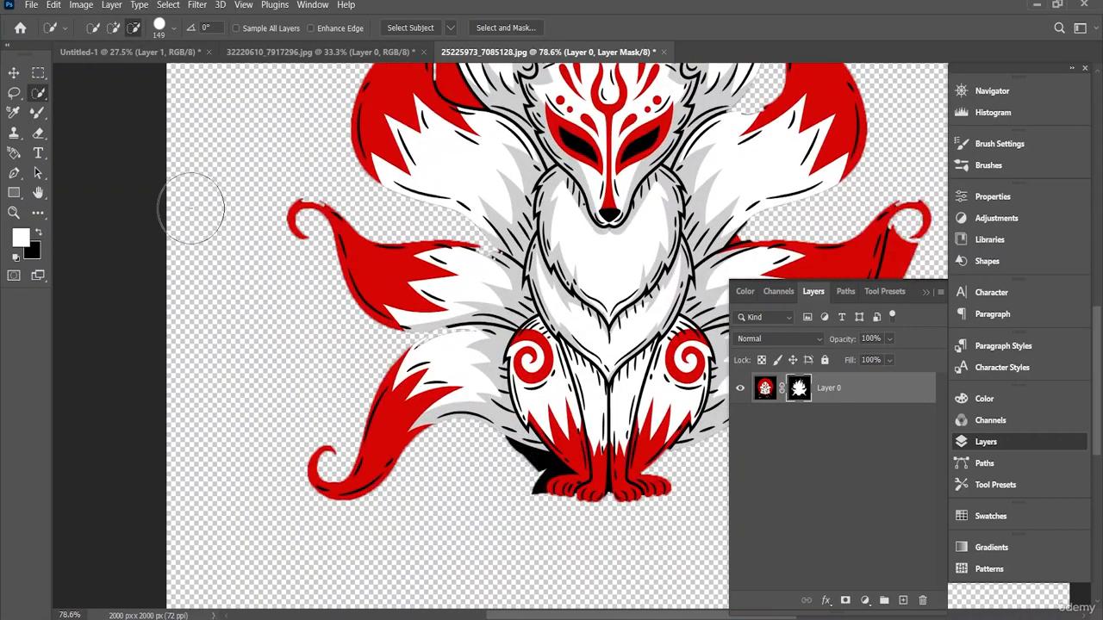
pyautogui.click(173, 36)
pyautogui.moveTo(110, 69); pyautogui.dragTo(109, 68)
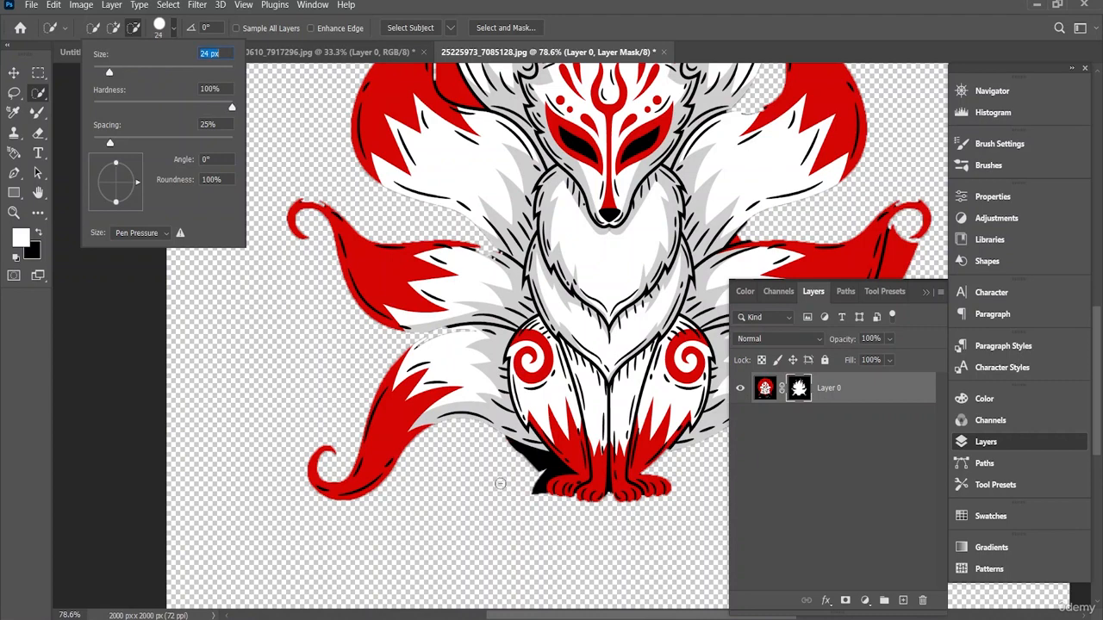
pyautogui.click(541, 472)
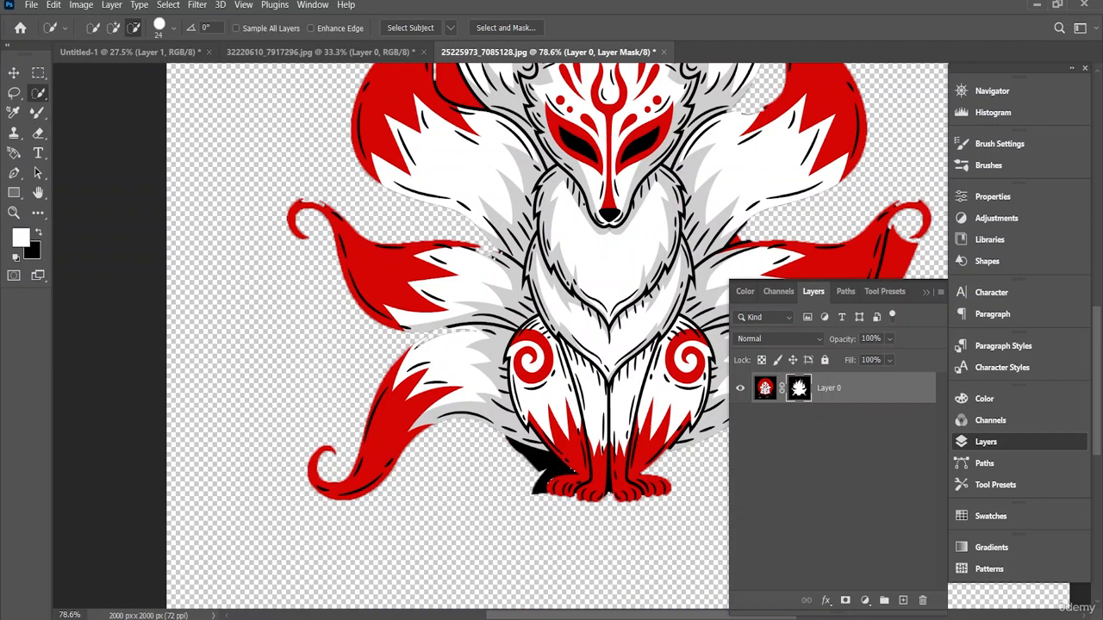
pyautogui.click(845, 600)
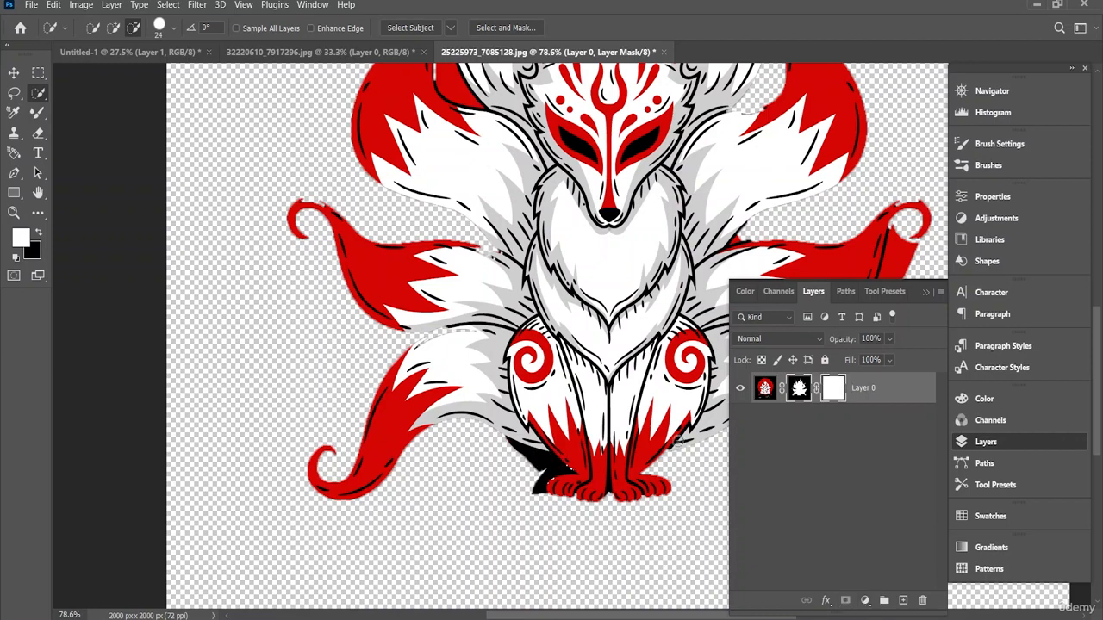
pyautogui.hotkey('ctrl', 'z')
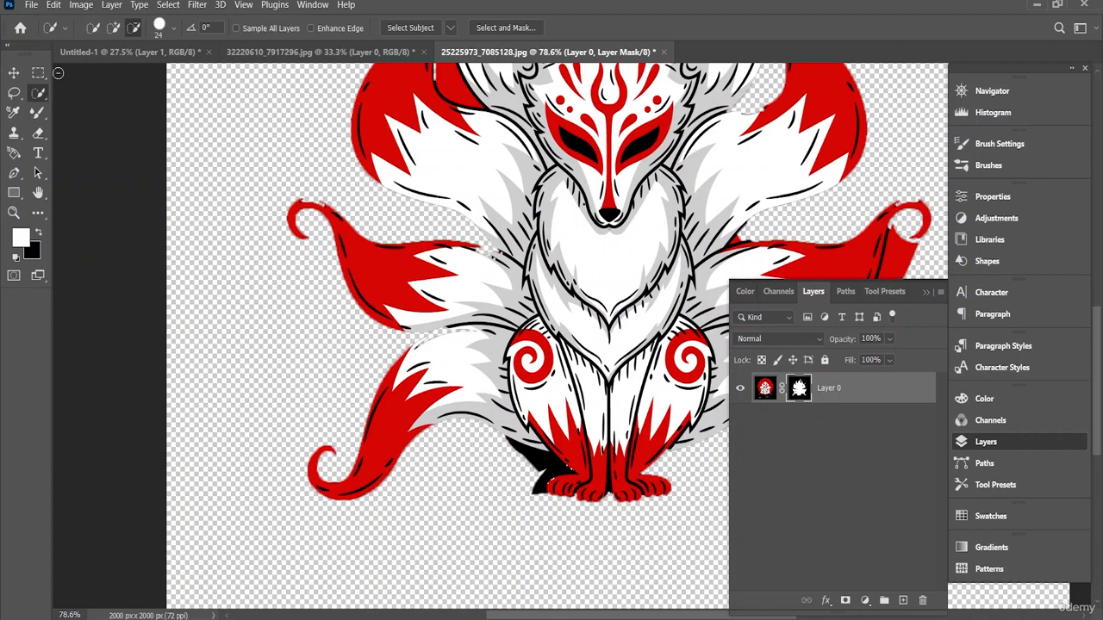
pyautogui.click(113, 28)
pyautogui.moveTo(477, 364)
pyautogui.mouseDown()
pyautogui.moveTo(471, 235)
pyautogui.moveTo(512, 183)
pyautogui.moveTo(631, 118)
pyautogui.moveTo(770, 103)
pyautogui.moveTo(719, 354)
pyautogui.moveTo(689, 362)
pyautogui.mouseUp()
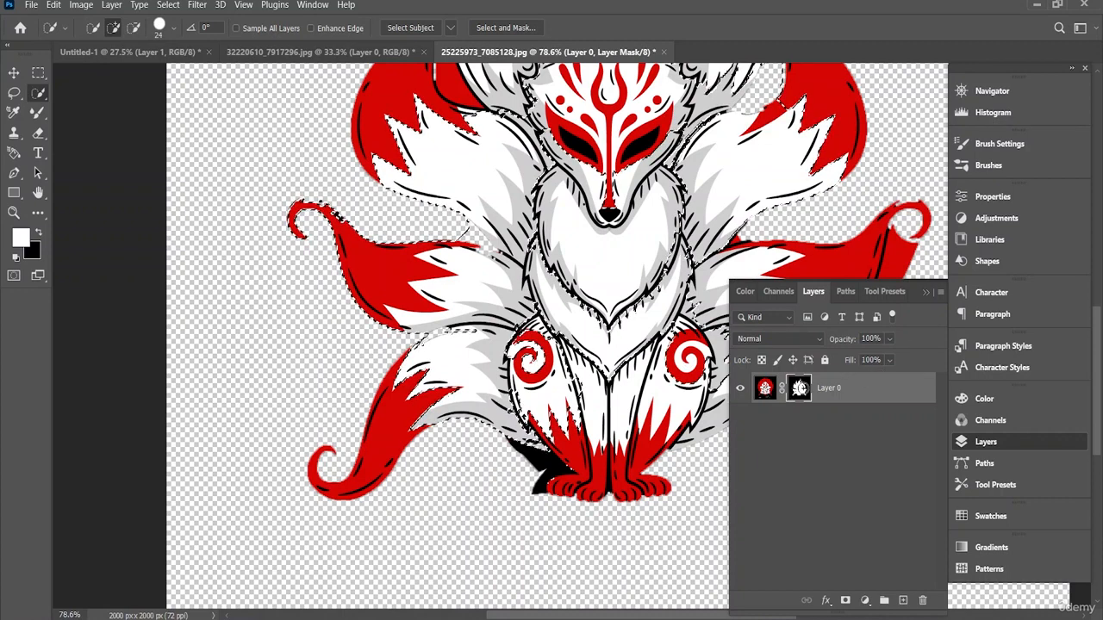
# Step: Undo back to the unmasked fox selection and subtract the black background area beside the fox's front paws from it
pyautogui.keyDown('ctrl'); pyautogui.click(803, 393); pyautogui.keyUp('ctrl')
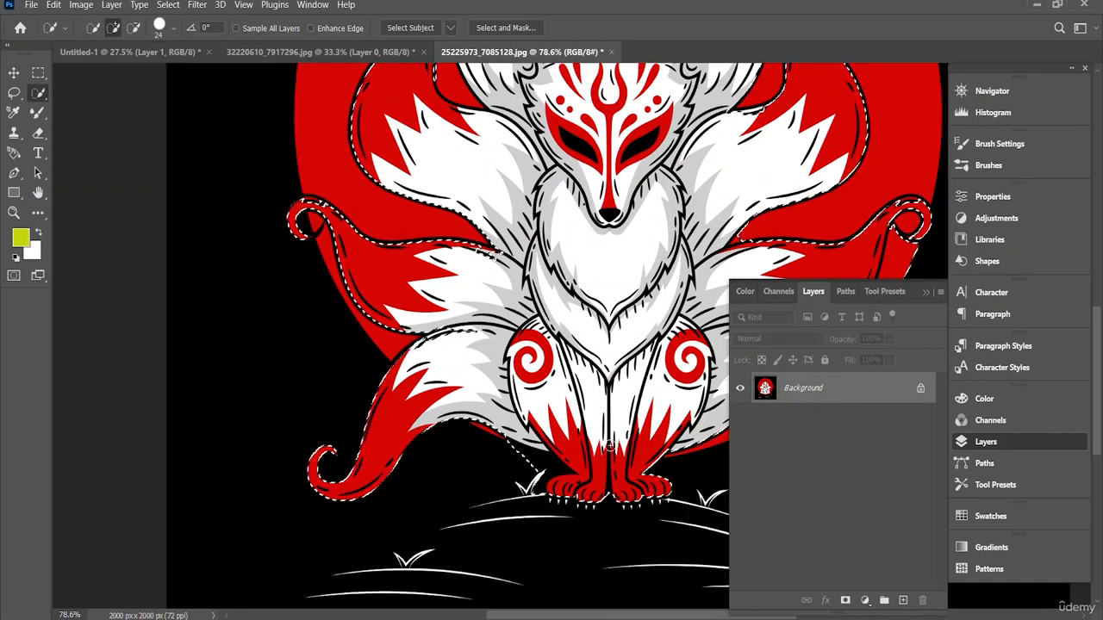
pyautogui.click(133, 28)
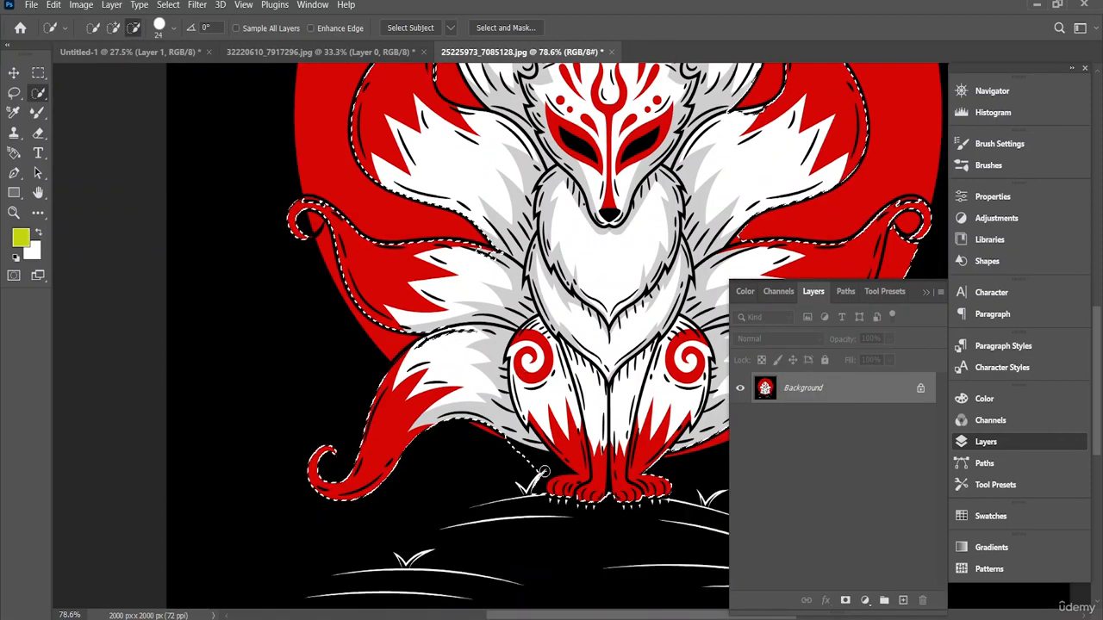
pyautogui.moveTo(543, 458); pyautogui.dragTo(529, 458)
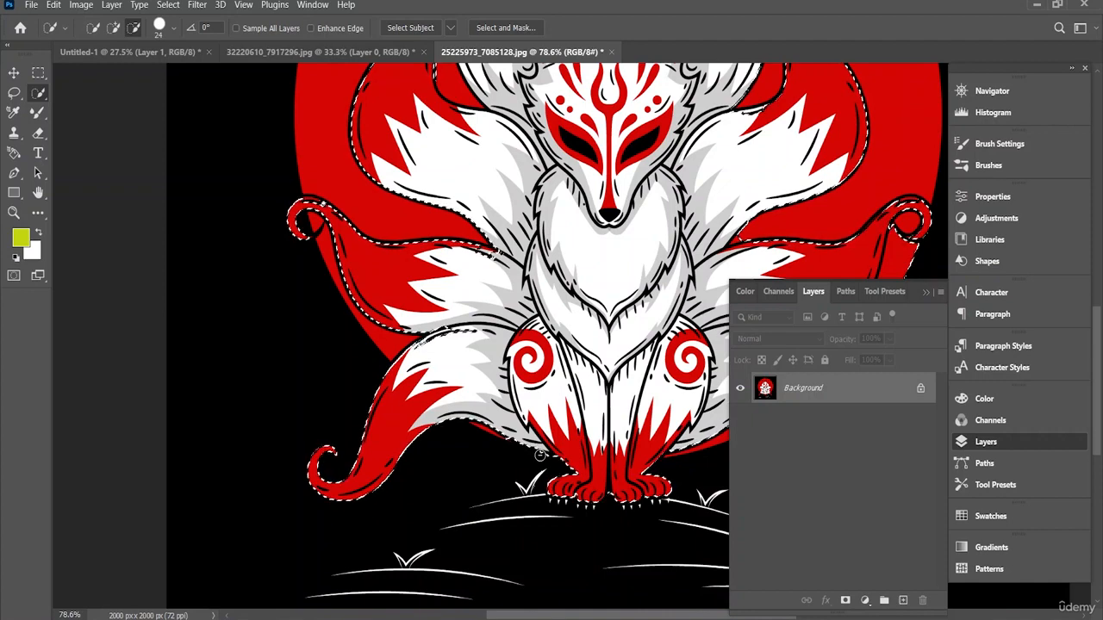
# Step: Mask the fox with the corrected selection and copy the cutout into the Untitled-1 document over the landscape
pyautogui.scroll(5, 592, 456)
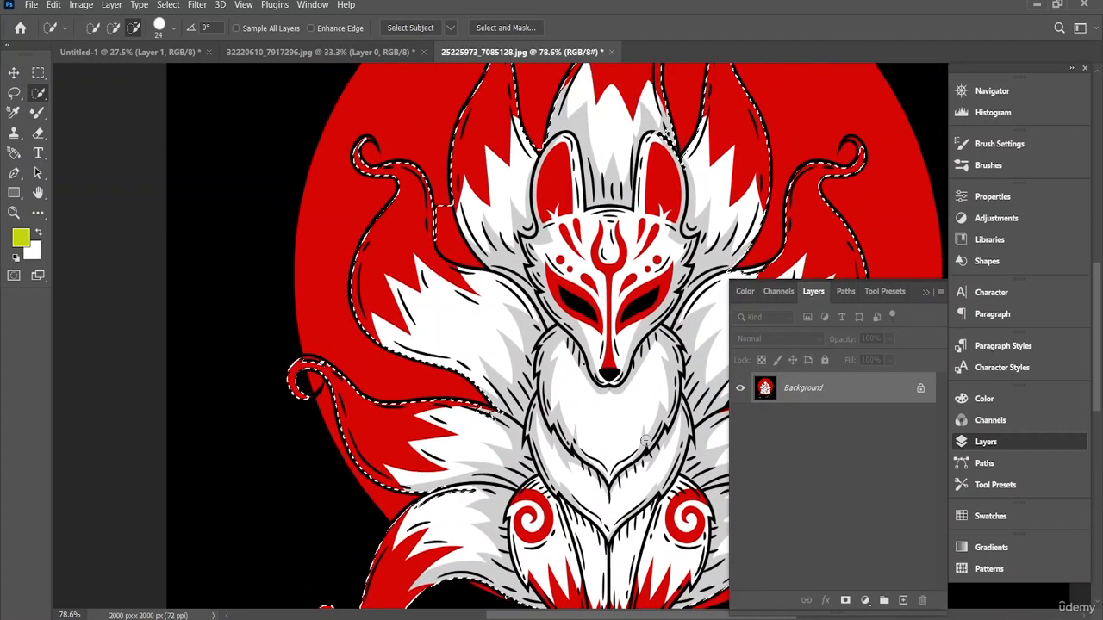
pyautogui.click(845, 601)
pyautogui.scroll(-1, 607, 472)
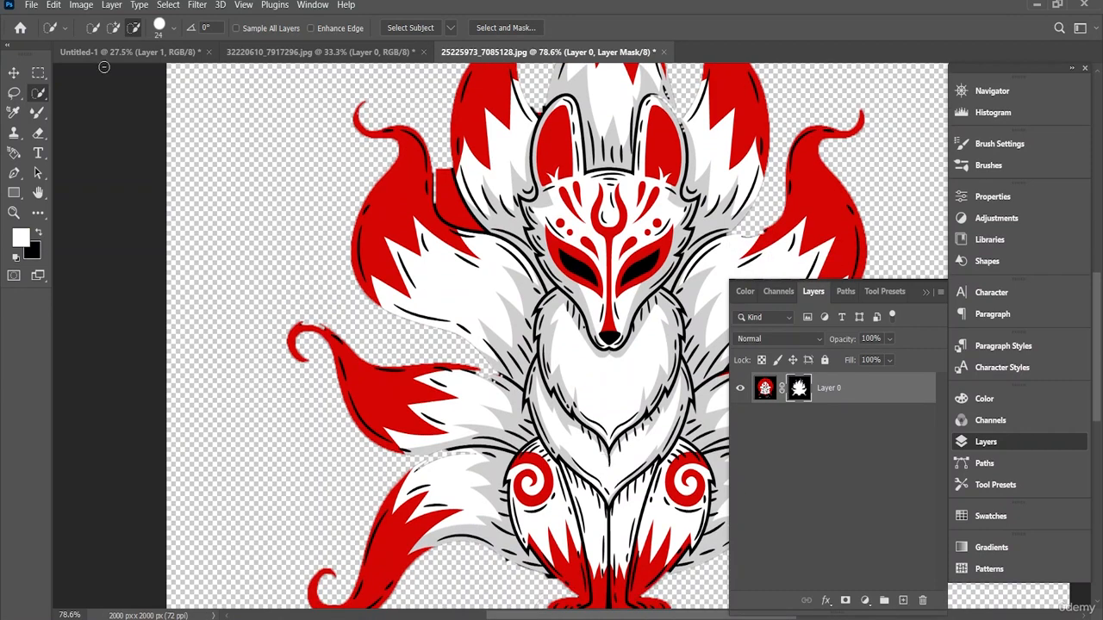
pyautogui.click(13, 72)
pyautogui.moveTo(530, 328)
pyautogui.mouseDown()
pyautogui.moveTo(480, 259)
pyautogui.moveTo(202, 172)
pyautogui.moveTo(140, 47)
pyautogui.moveTo(523, 342)
pyautogui.mouseUp()
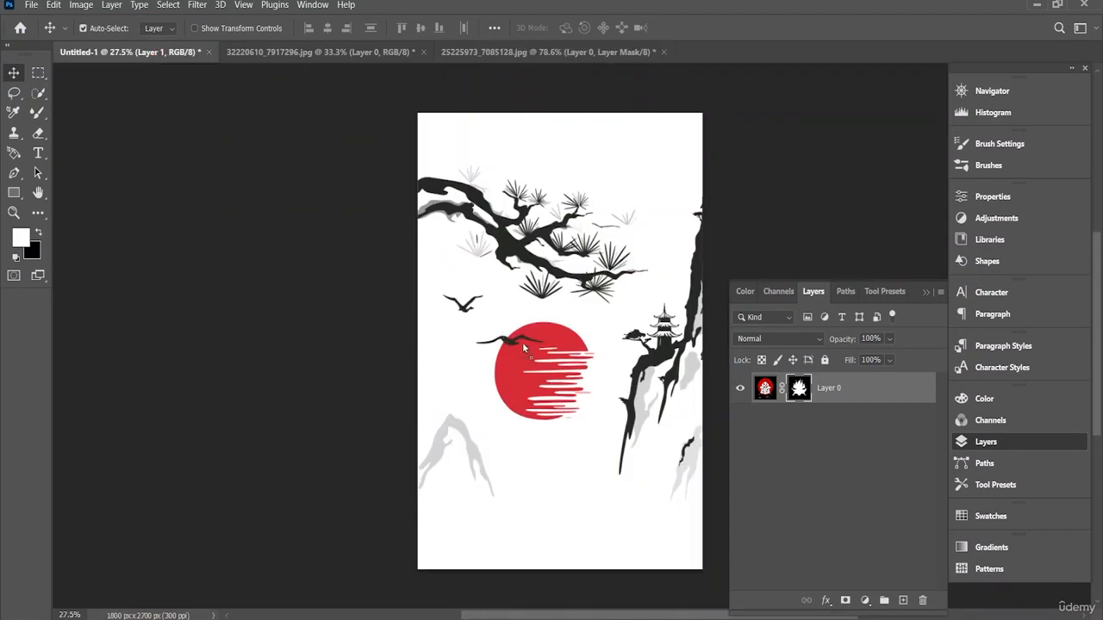
pyautogui.moveTo(546, 383); pyautogui.dragTo(574, 405)
# Step: Scale the fox cutout to about 50% and place it over the landscape's red sun
pyautogui.hotkey('ctrl', 't')
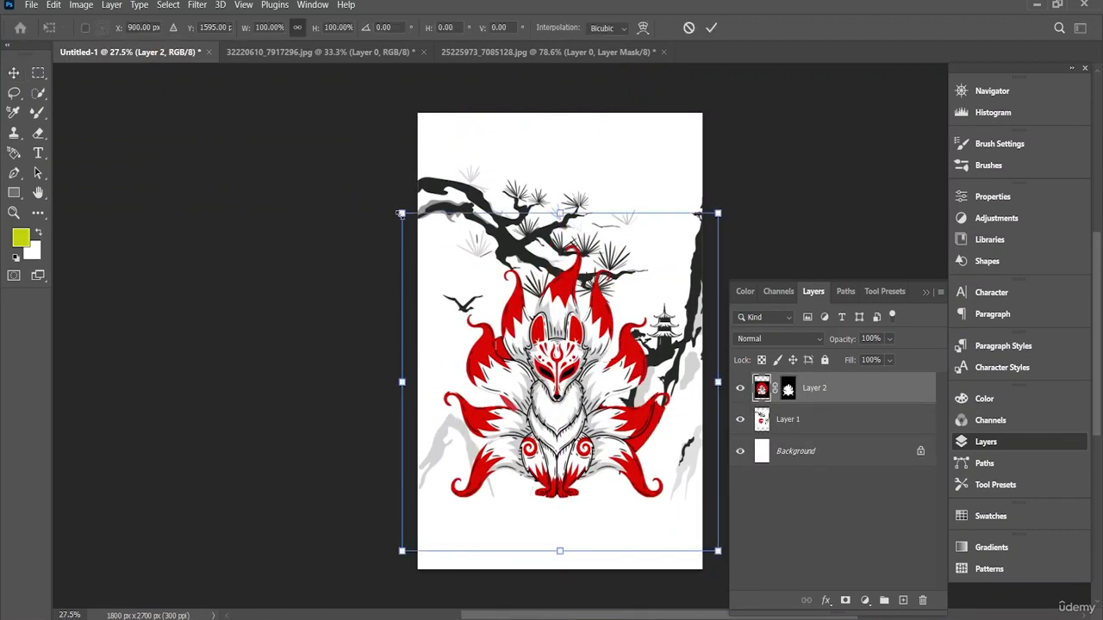
pyautogui.moveTo(400, 213); pyautogui.dragTo(561, 390)
pyautogui.moveTo(650, 466); pyautogui.dragTo(555, 379)
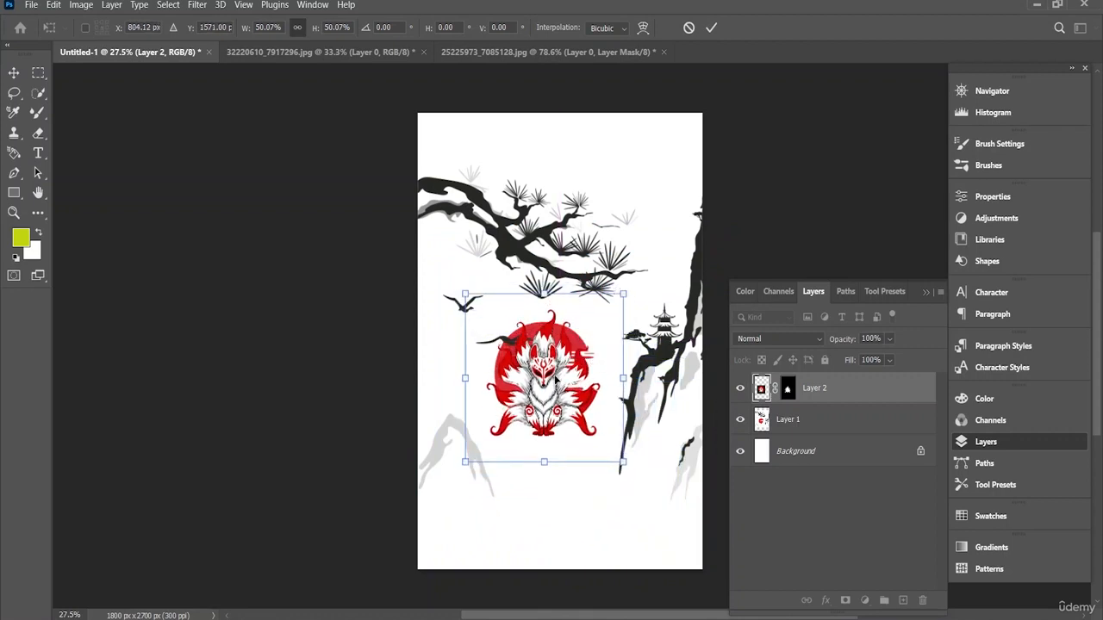
pyautogui.scroll(3, 556, 380)
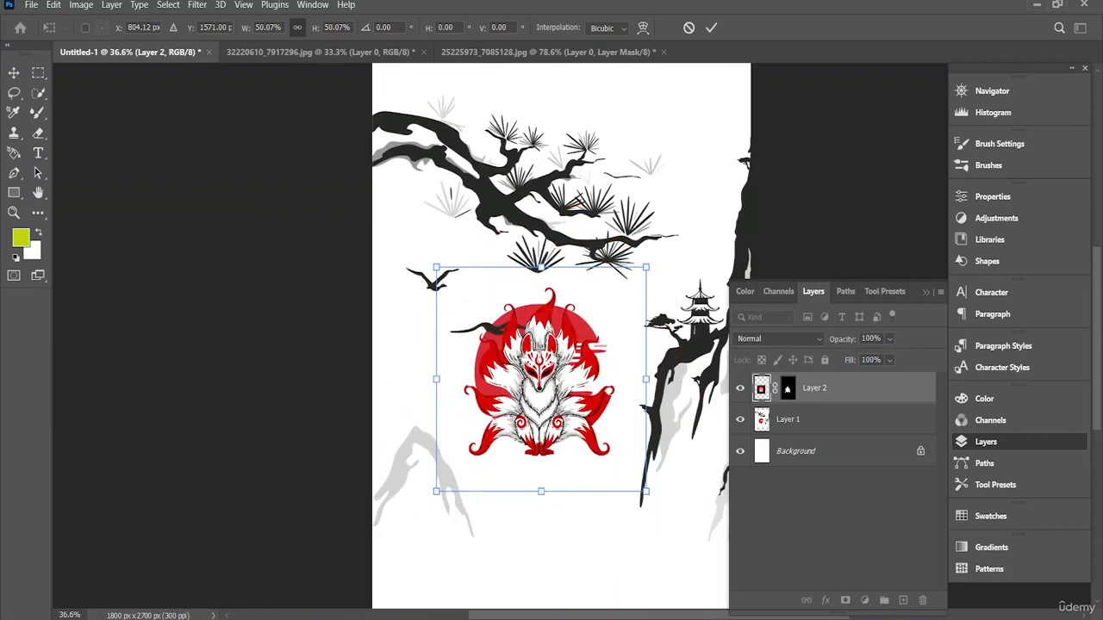
# Step: Return to the fox image 25225973_7085128.jpg and undo its layer mask to restore the selection
pyautogui.click(352, 57)
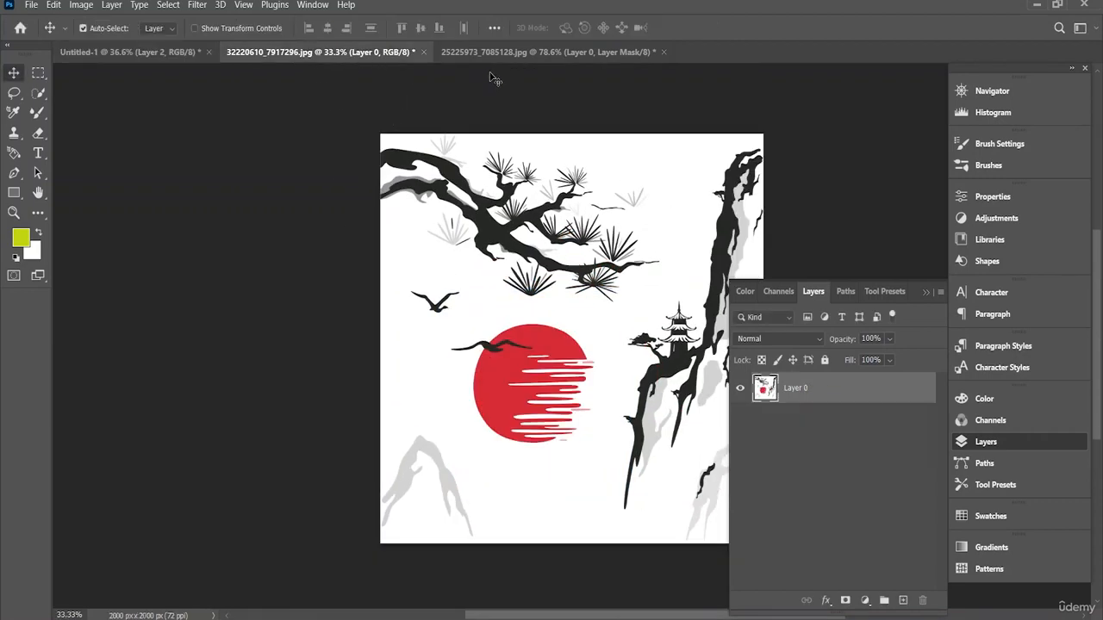
pyautogui.click(496, 52)
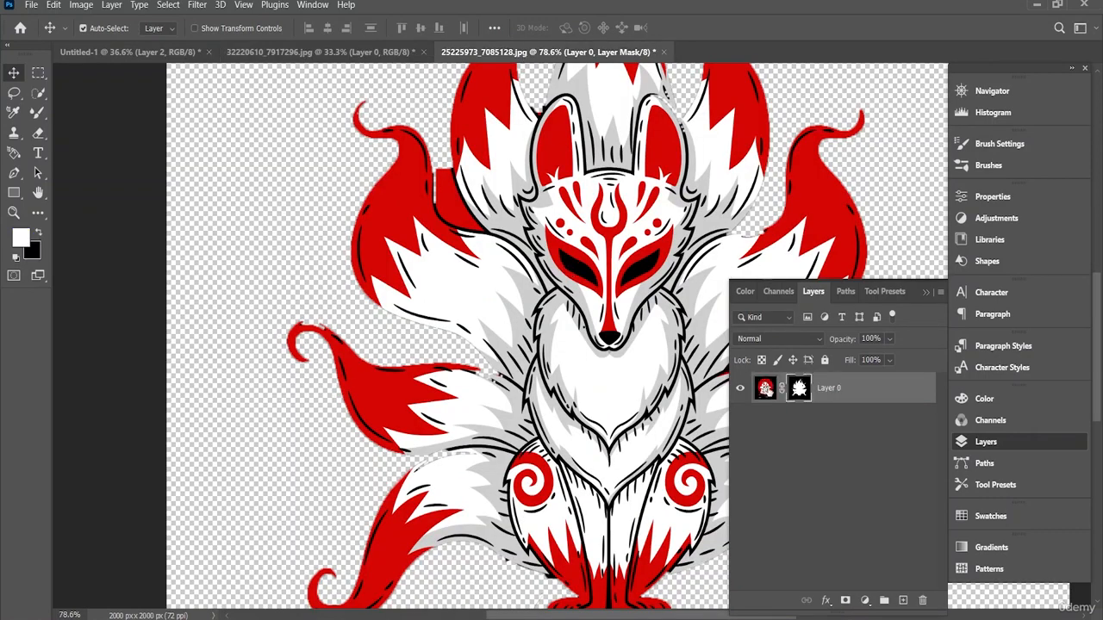
pyautogui.click(766, 390)
pyautogui.click(800, 391)
pyautogui.hotkey('ctrl', 'z')
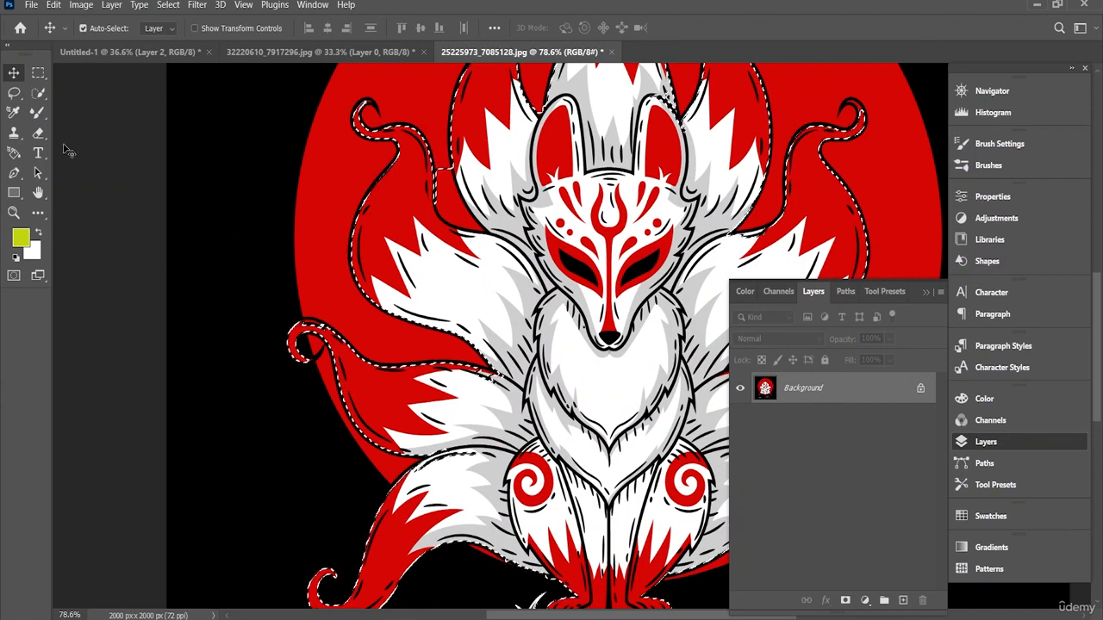
# Step: Add the red circle areas behind the fox's upper tails to the selection with the Quick Selection tool
pyautogui.press('w')
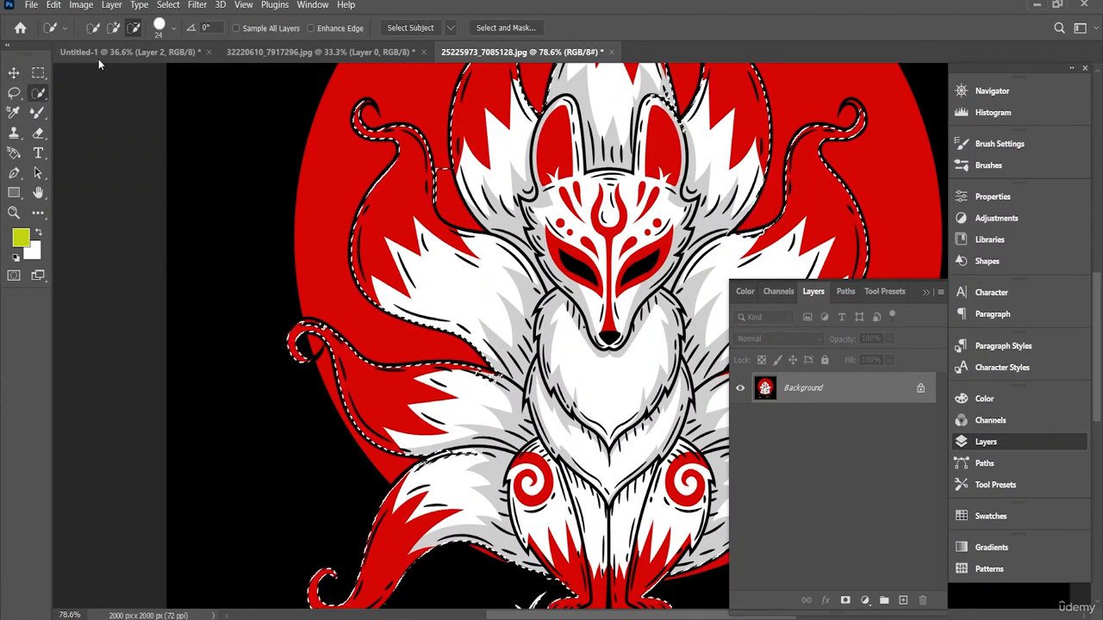
pyautogui.click(114, 29)
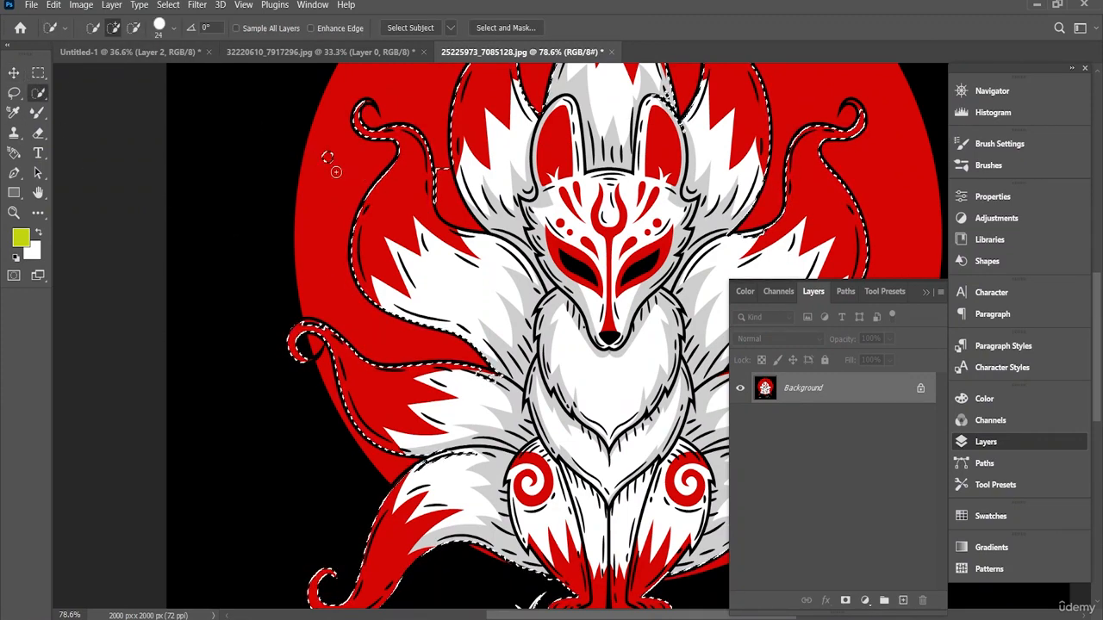
pyautogui.moveTo(336, 172); pyautogui.dragTo(347, 175)
pyautogui.scroll(2, 347, 175)
pyautogui.moveTo(423, 106); pyautogui.dragTo(472, 121)
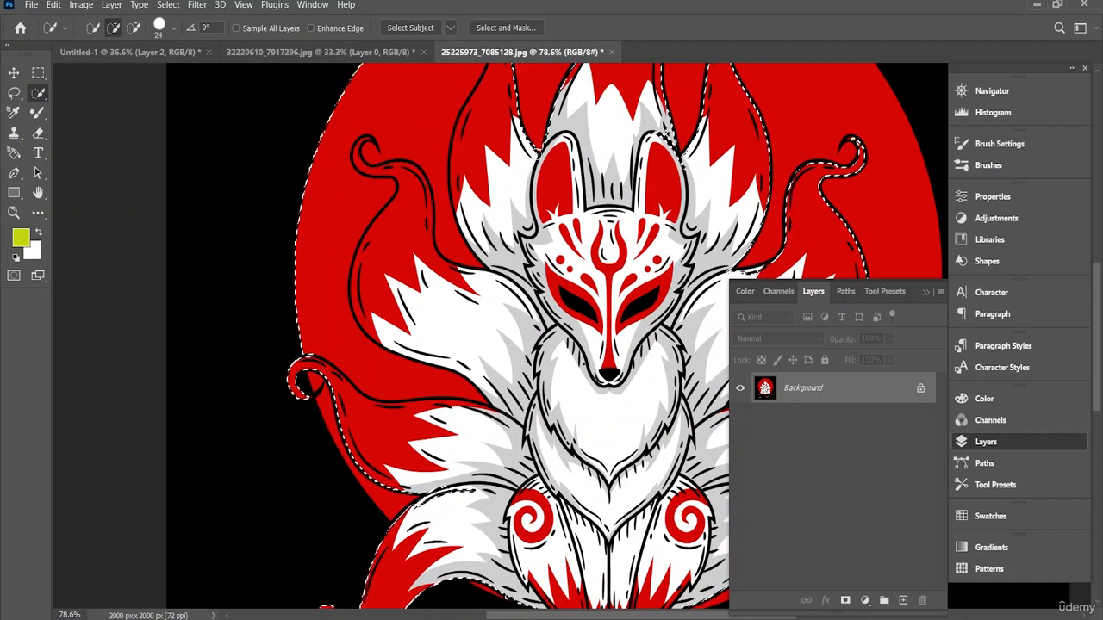
pyautogui.scroll(3, 547, 173)
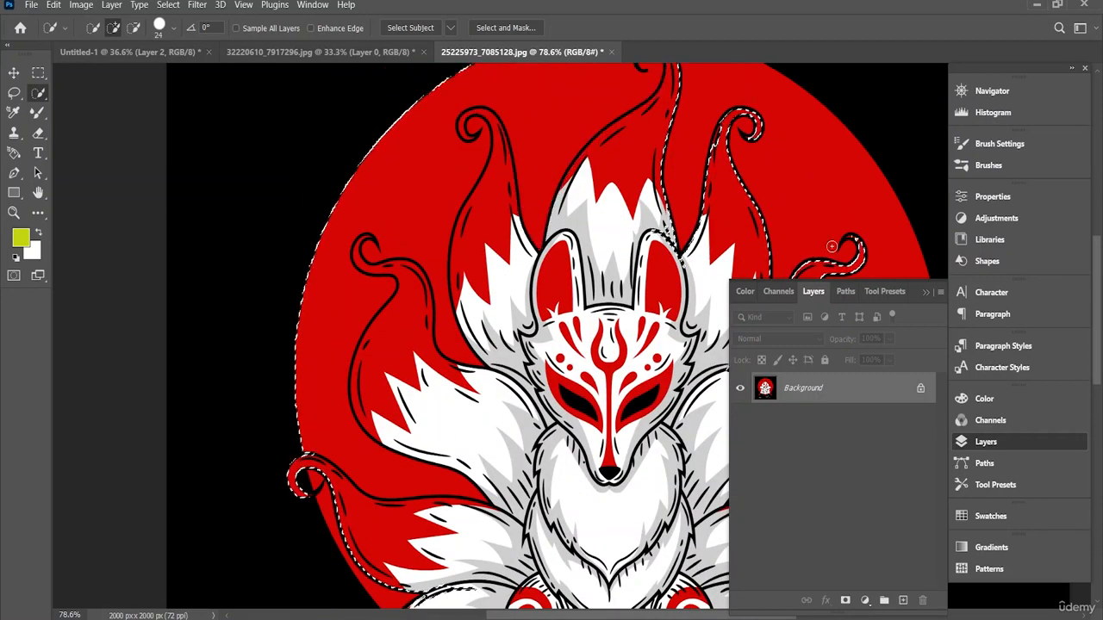
pyautogui.moveTo(831, 246); pyautogui.dragTo(840, 215)
pyautogui.scroll(-2, 838, 213)
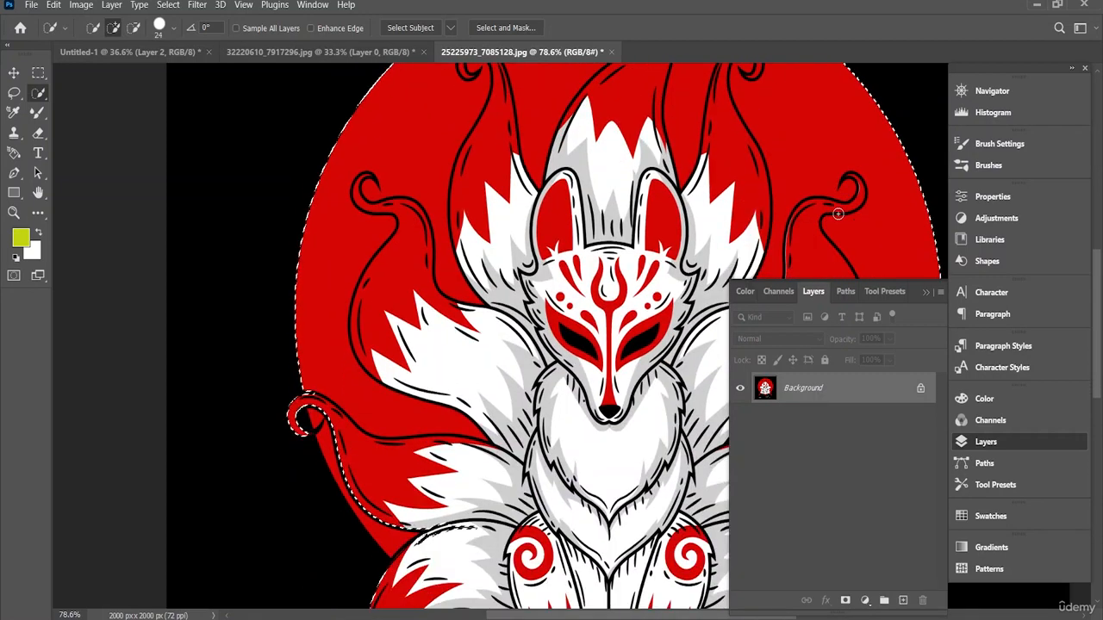
# Step: Extend the selection around the lower side tail and mask out the black background, keeping the fox with its red circle
pyautogui.scroll(-7, 838, 213)
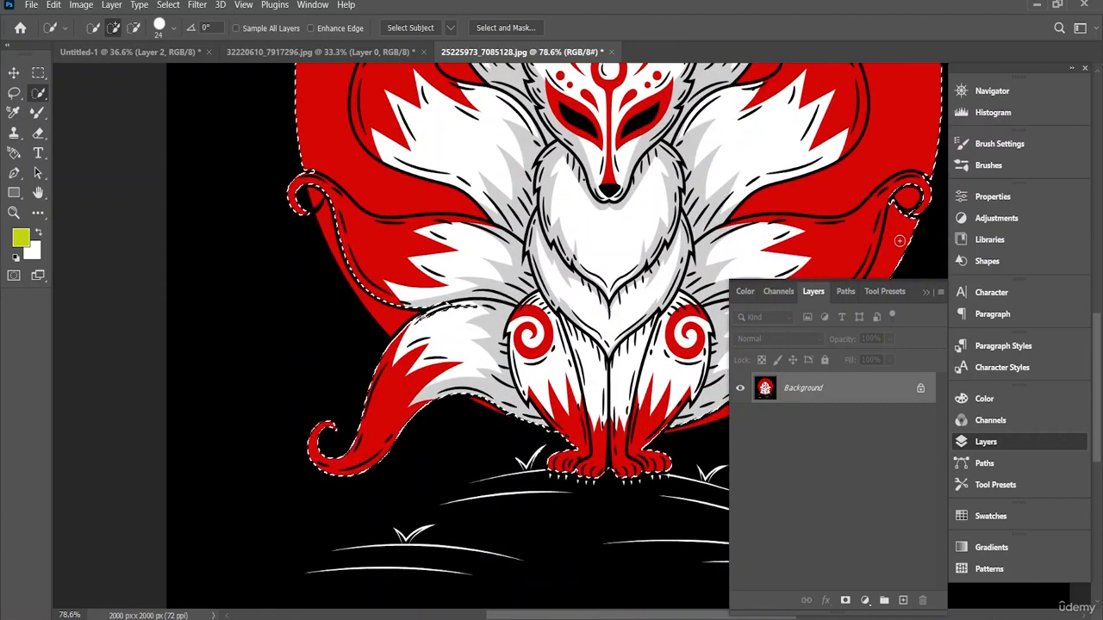
pyautogui.scroll(-4, 897, 238)
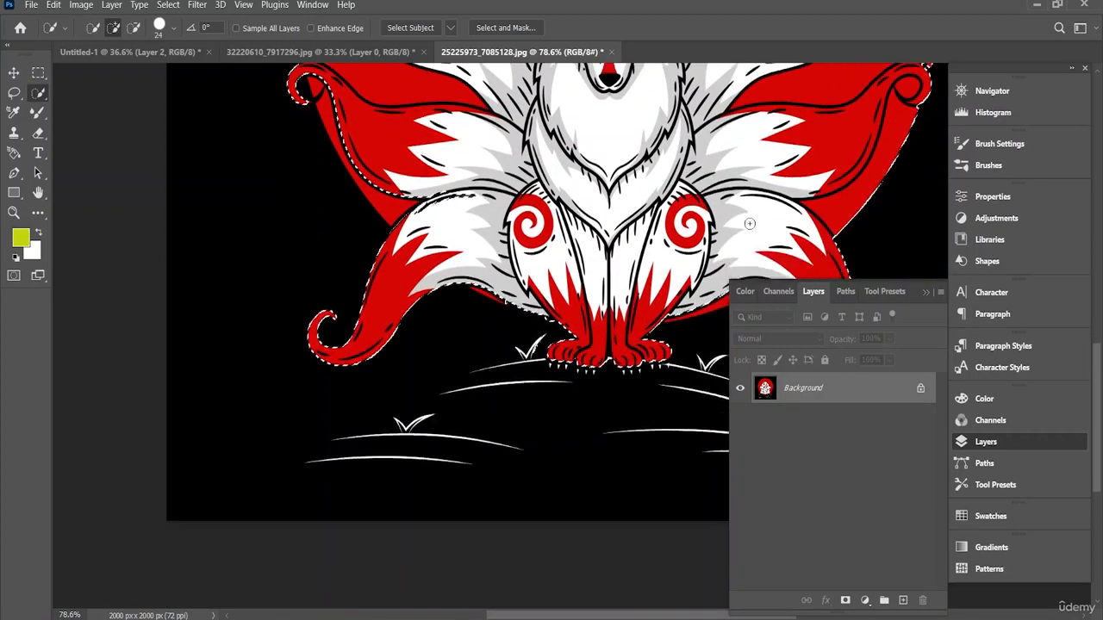
pyautogui.scroll(4, 750, 223)
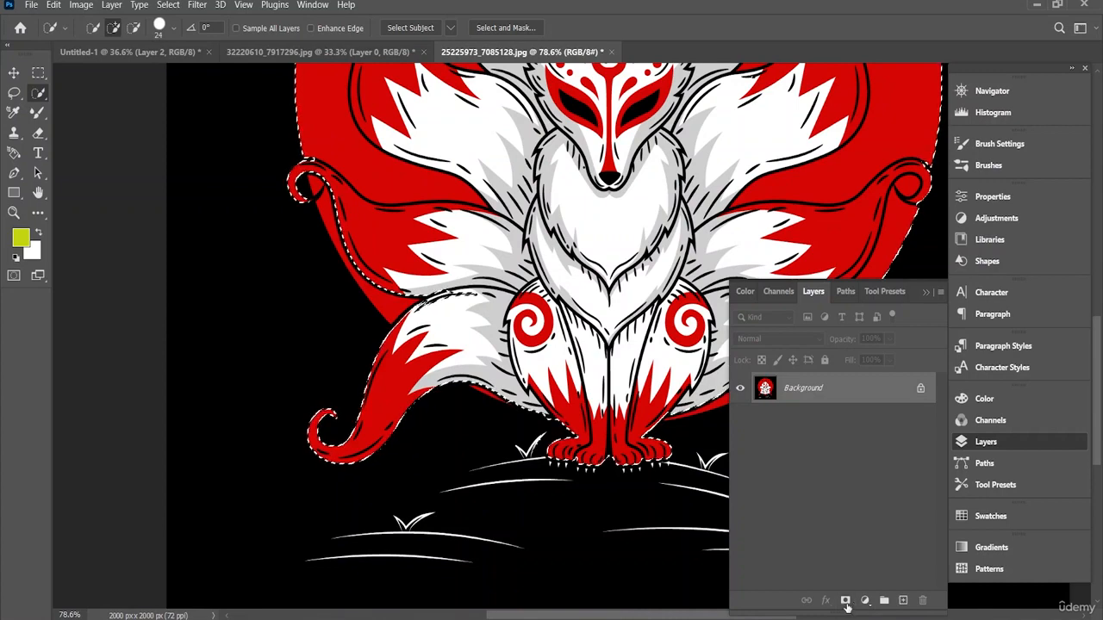
pyautogui.click(846, 601)
pyautogui.scroll(2, 606, 256)
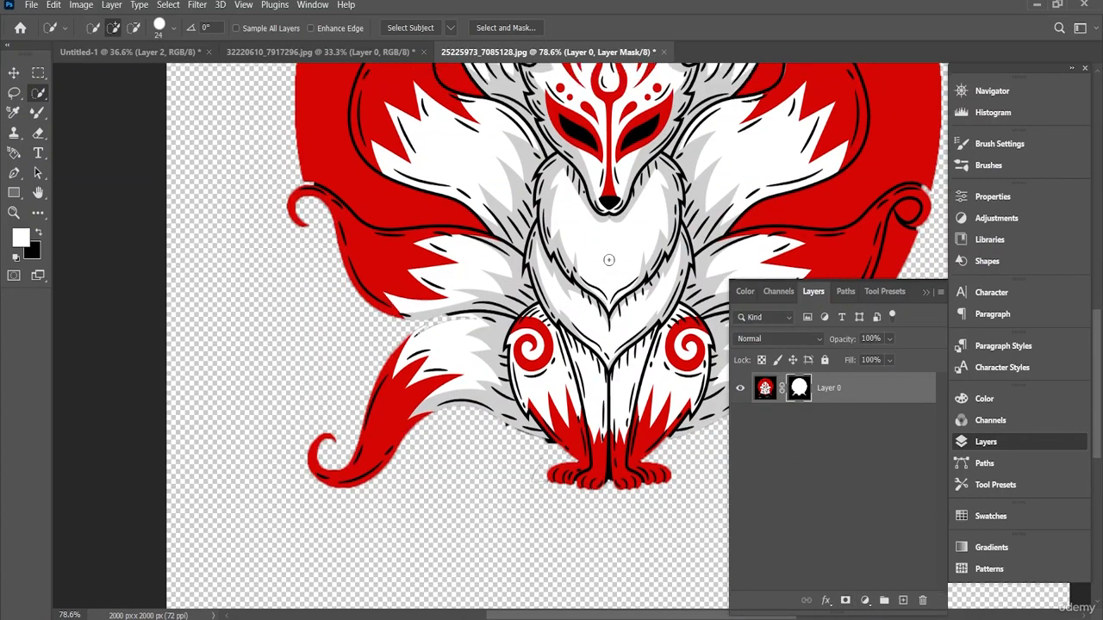
# Step: Undo the fox image's layer mask so the selection around the fox and its red circle is active again
pyautogui.scroll(3, 586, 256)
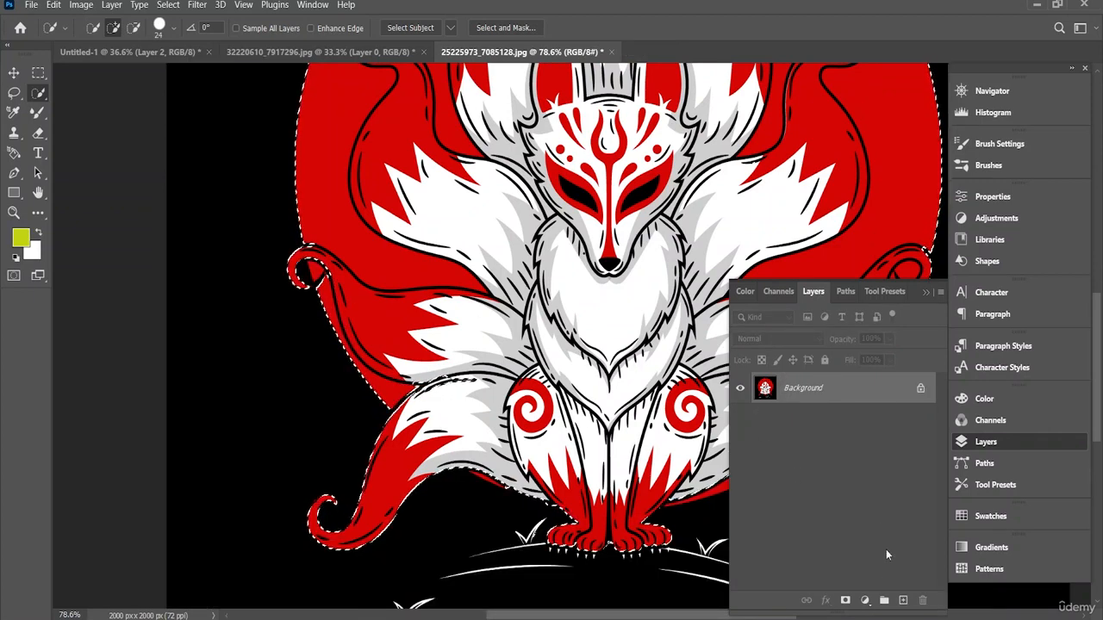
pyautogui.click(845, 601)
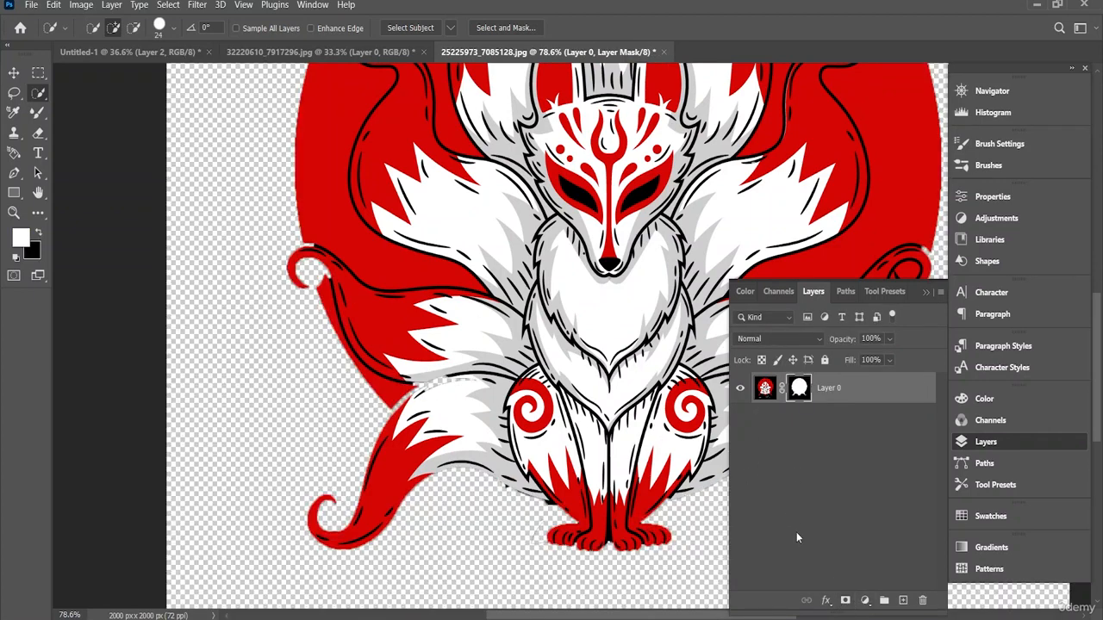
pyautogui.hotkey('ctrl', 'z')
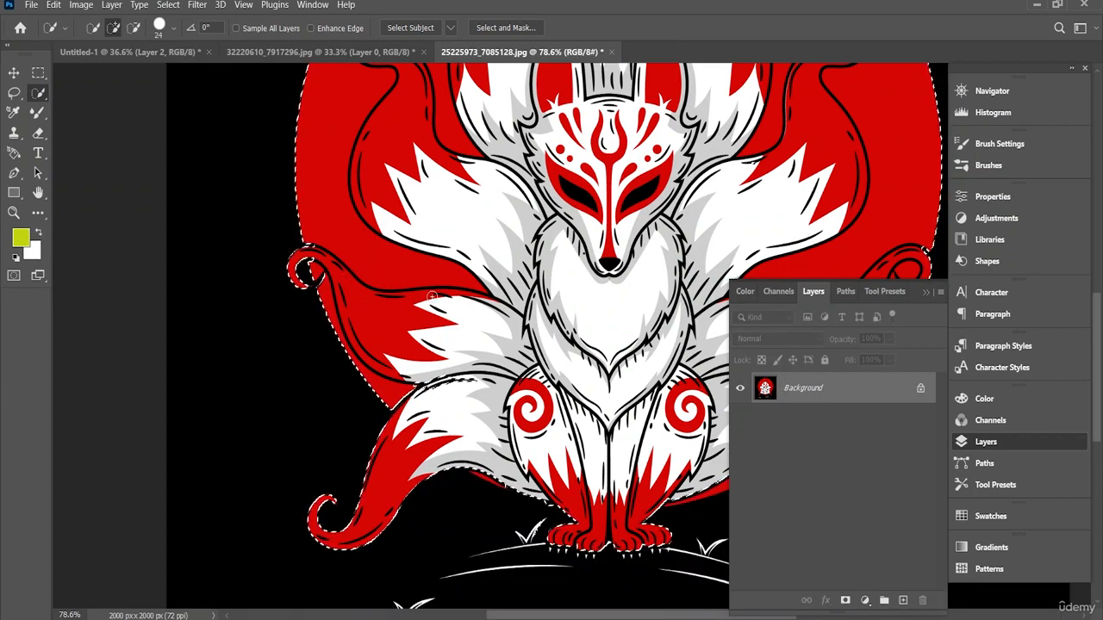
pyautogui.scroll(1, 418, 301)
pyautogui.scroll(-2, 418, 301)
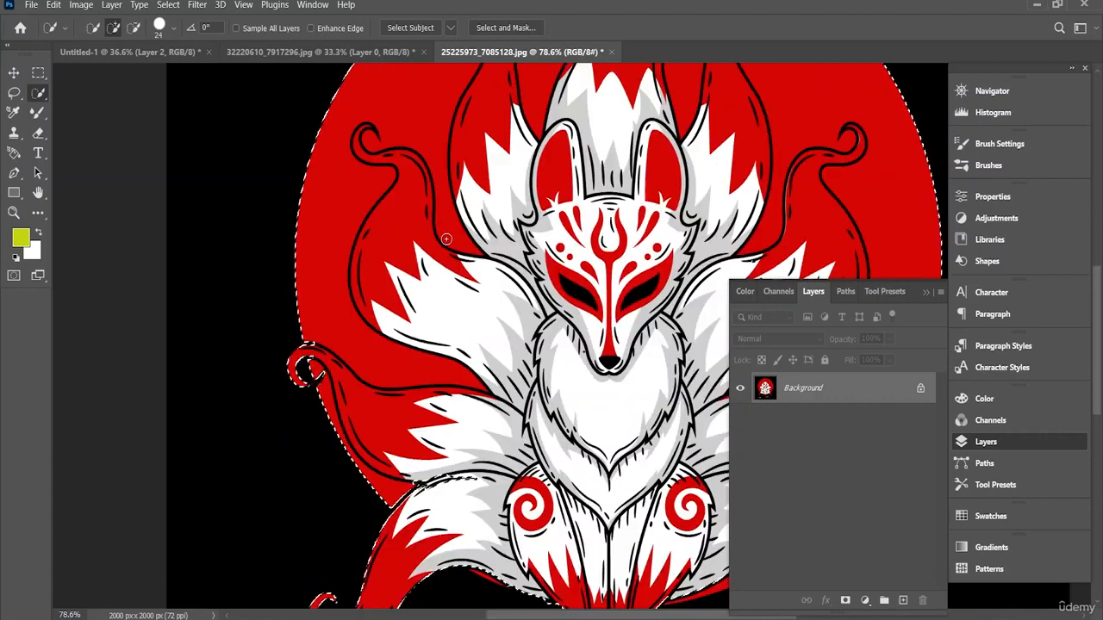
pyautogui.scroll(-2, 553, 359)
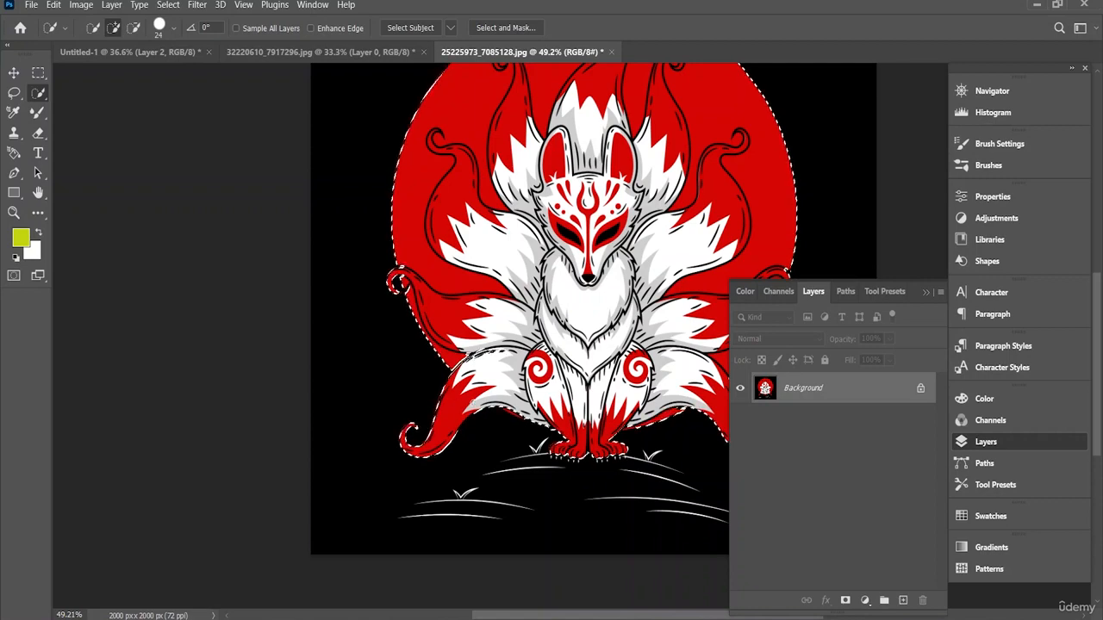
# Step: Reduce the Quick Selection brush to 8 px and add part of the thin red sliver beneath the fox's lower-left tail to the selection
pyautogui.scroll(1, 511, 409)
pyautogui.scroll(3, 511, 409)
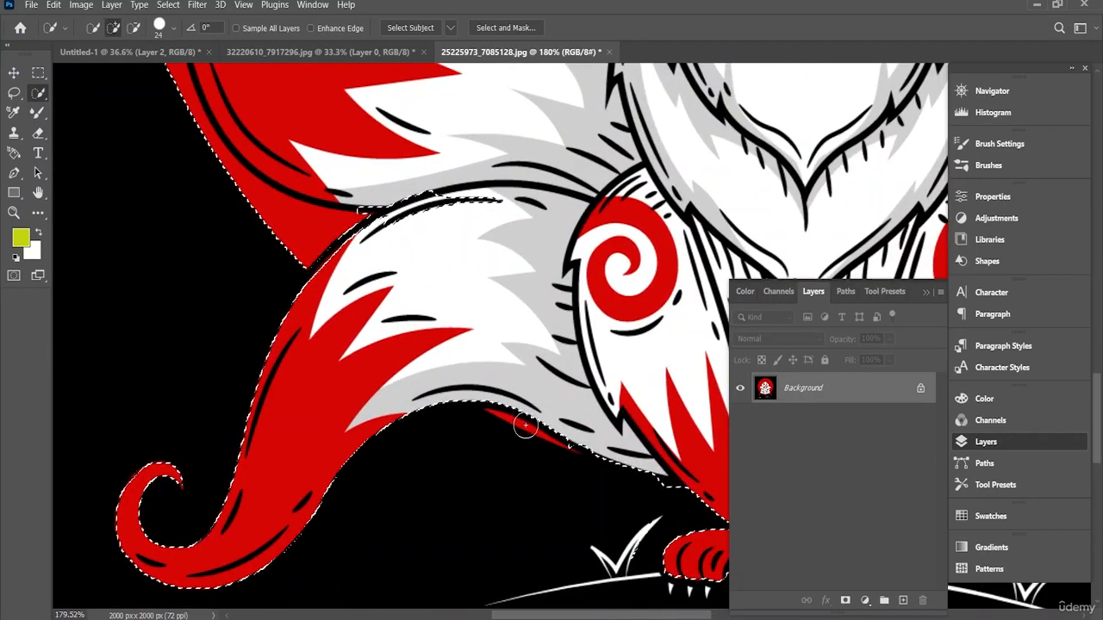
pyautogui.moveTo(558, 430); pyautogui.dragTo(587, 437)
pyautogui.hotkey('ctrl', 'z')
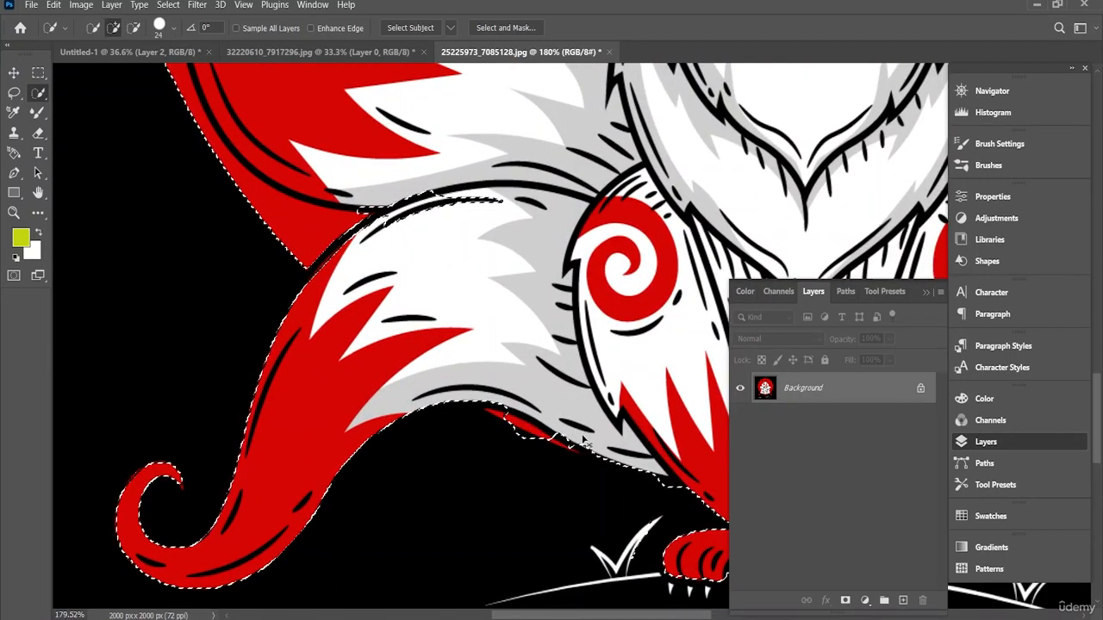
pyautogui.click(174, 28)
pyautogui.moveTo(181, 56); pyautogui.dragTo(168, 56)
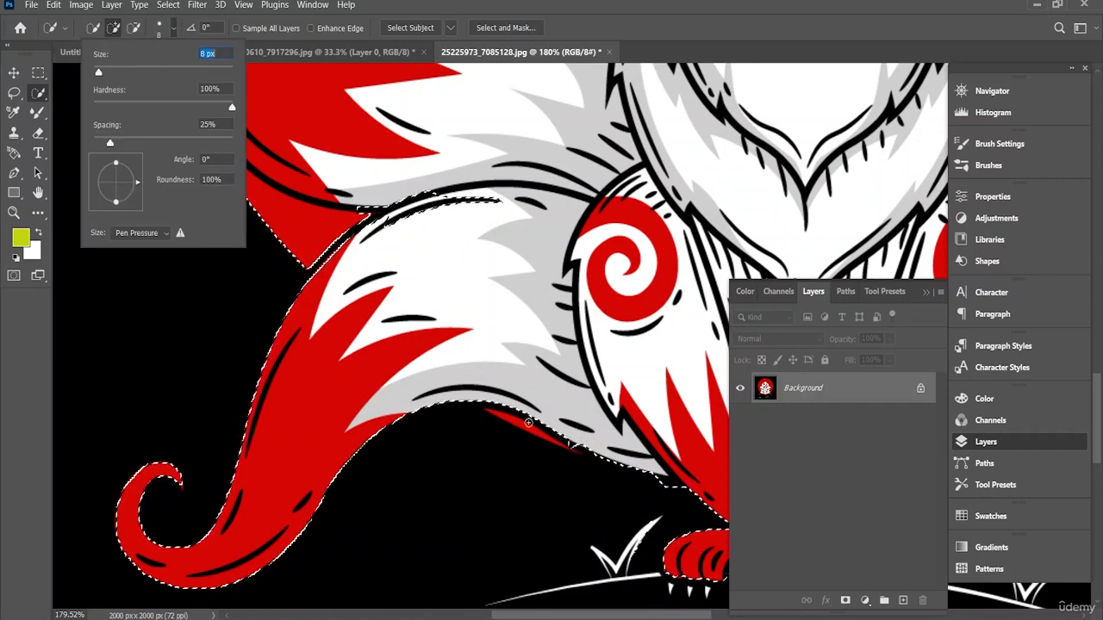
pyautogui.moveTo(517, 426); pyautogui.dragTo(535, 433)
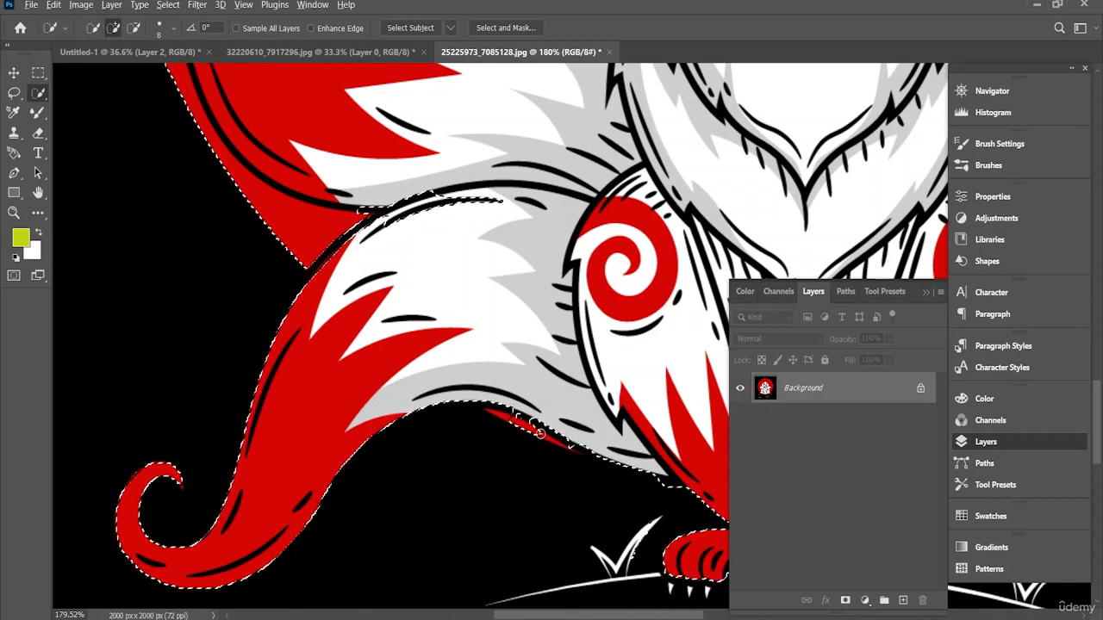
# Step: Set the brush to 1 px, extend the selection along the red sliver, and subtract the black gap between it and the tail
pyautogui.scroll(3, 540, 433)
pyautogui.scroll(2, 540, 433)
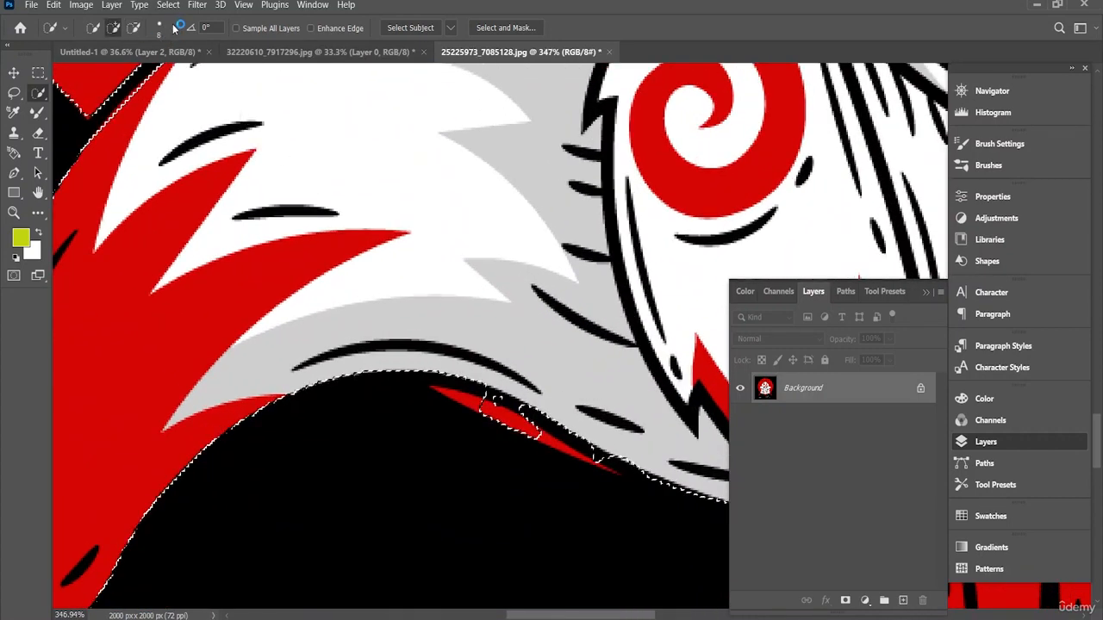
pyautogui.click(160, 28)
pyautogui.moveTo(99, 72); pyautogui.dragTo(68, 71)
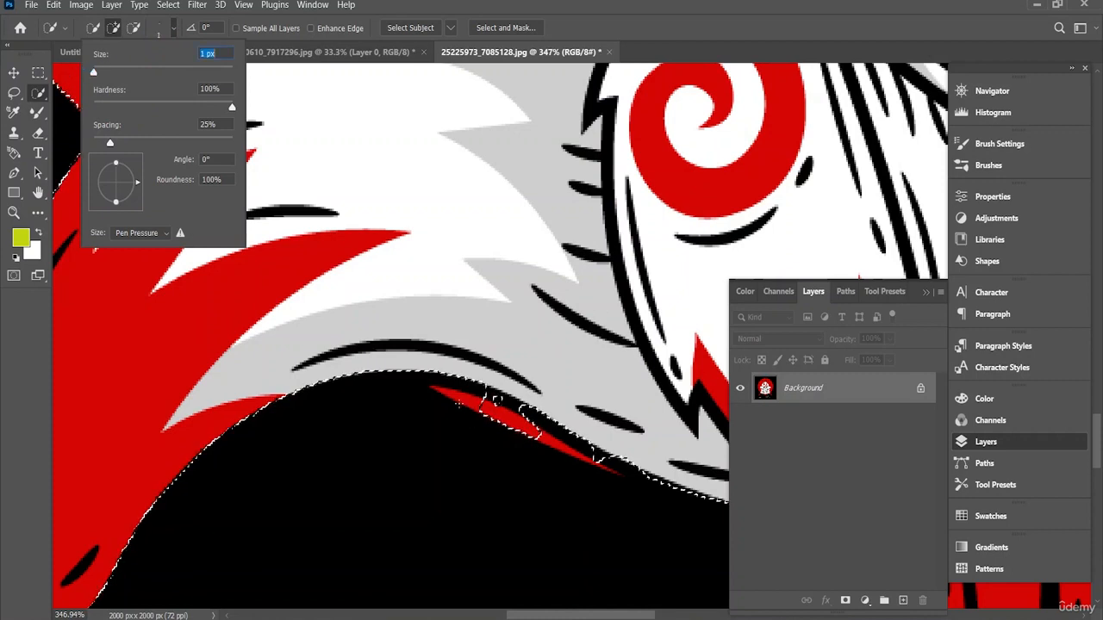
pyautogui.click(466, 399)
pyautogui.click(464, 398)
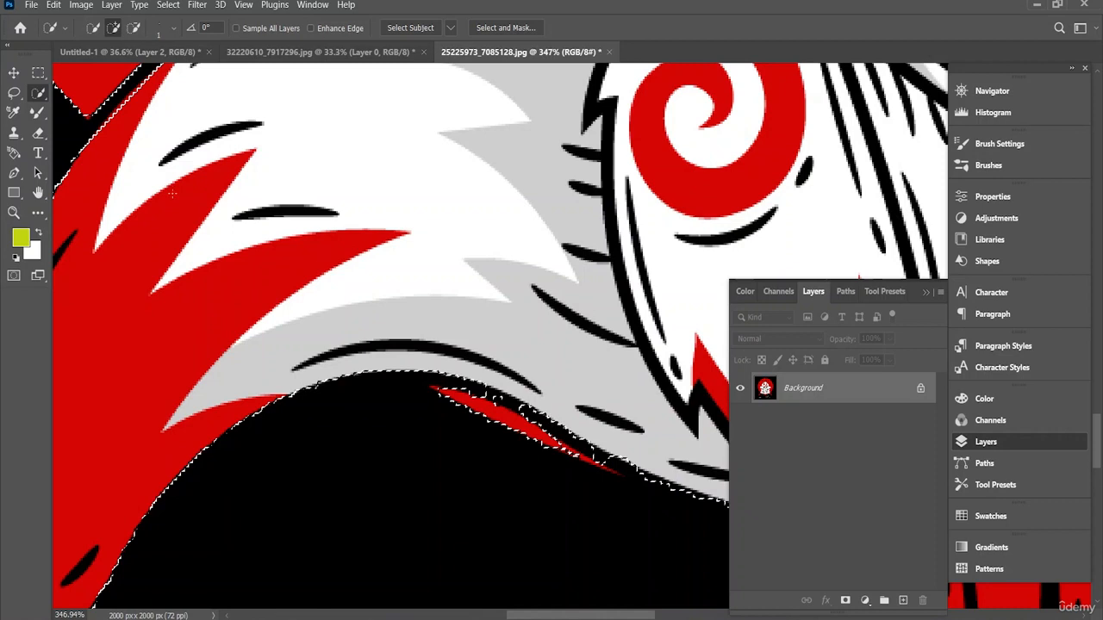
pyautogui.click(132, 28)
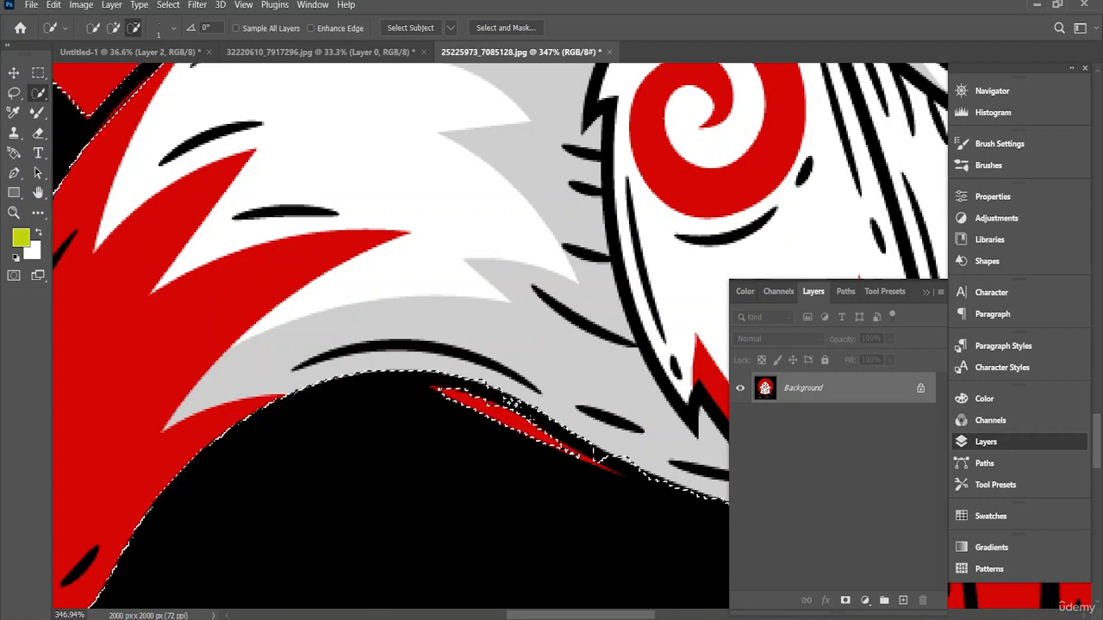
# Step: Add the narrow end of the red strip beneath the fox's lower-right tail, beside the leg, to the selection
pyautogui.scroll(-6, 595, 456)
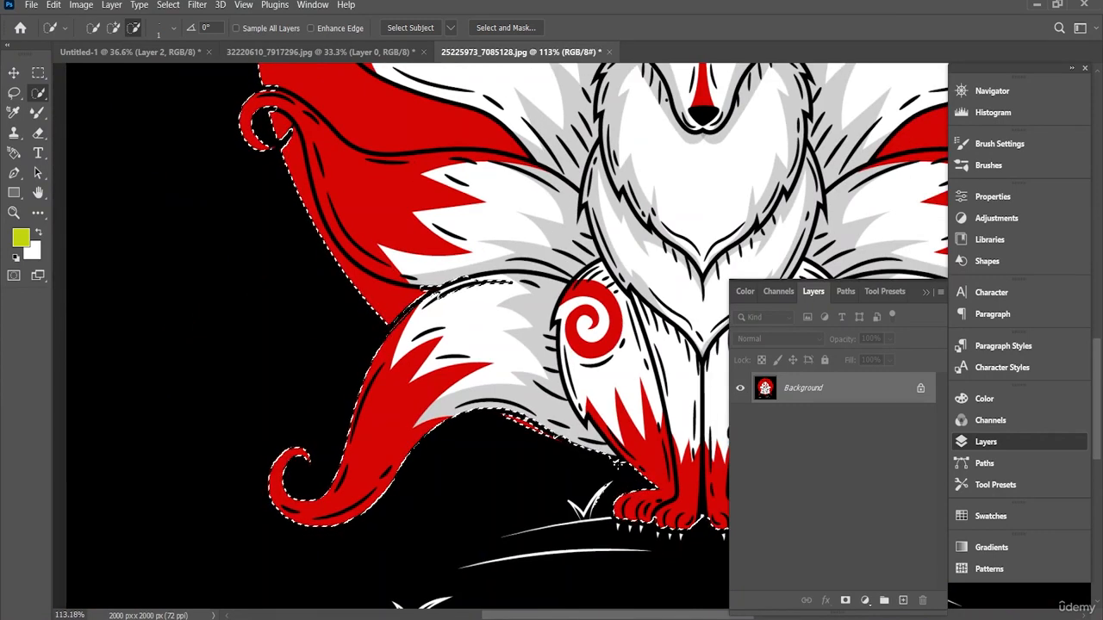
pyautogui.moveTo(543, 617); pyautogui.dragTo(611, 617)
pyautogui.scroll(5, 532, 475)
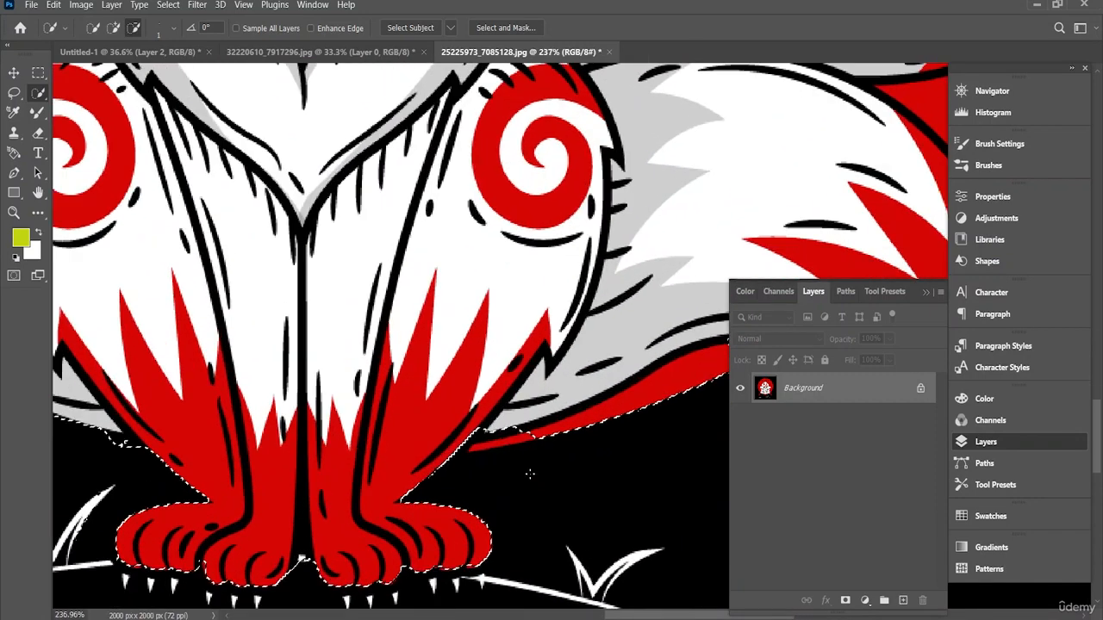
pyautogui.scroll(1, 530, 473)
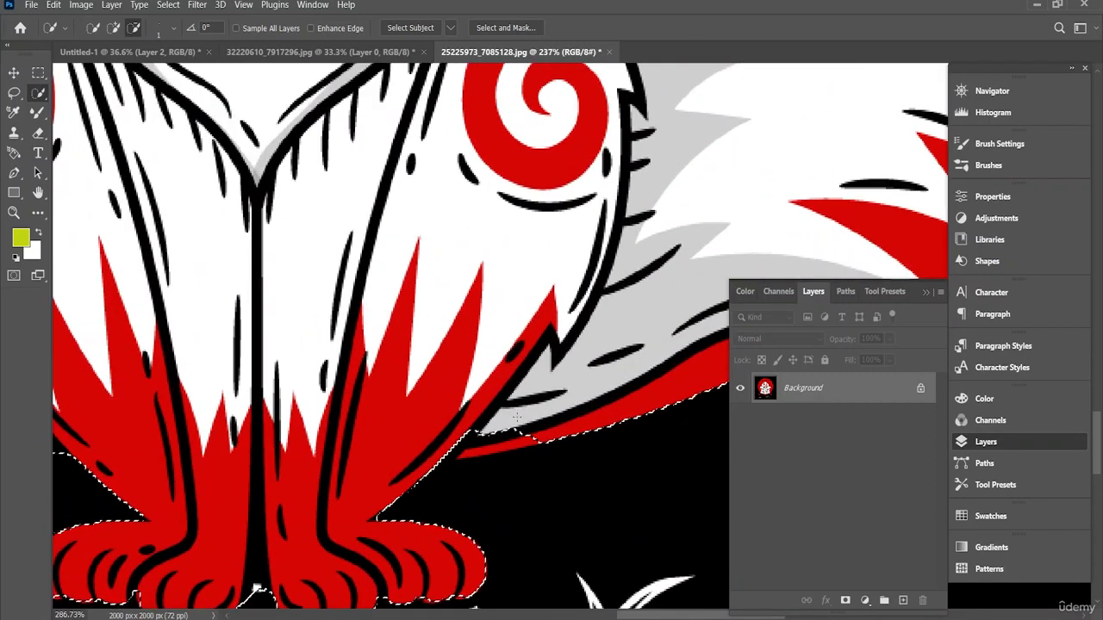
pyautogui.click(113, 28)
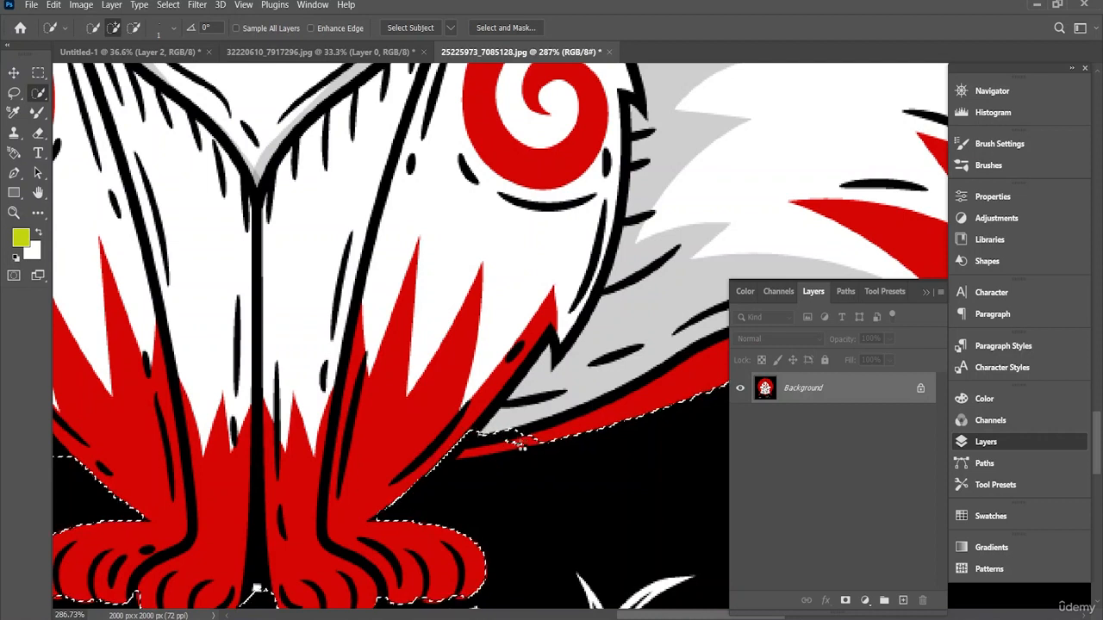
pyautogui.moveTo(519, 442); pyautogui.dragTo(476, 453)
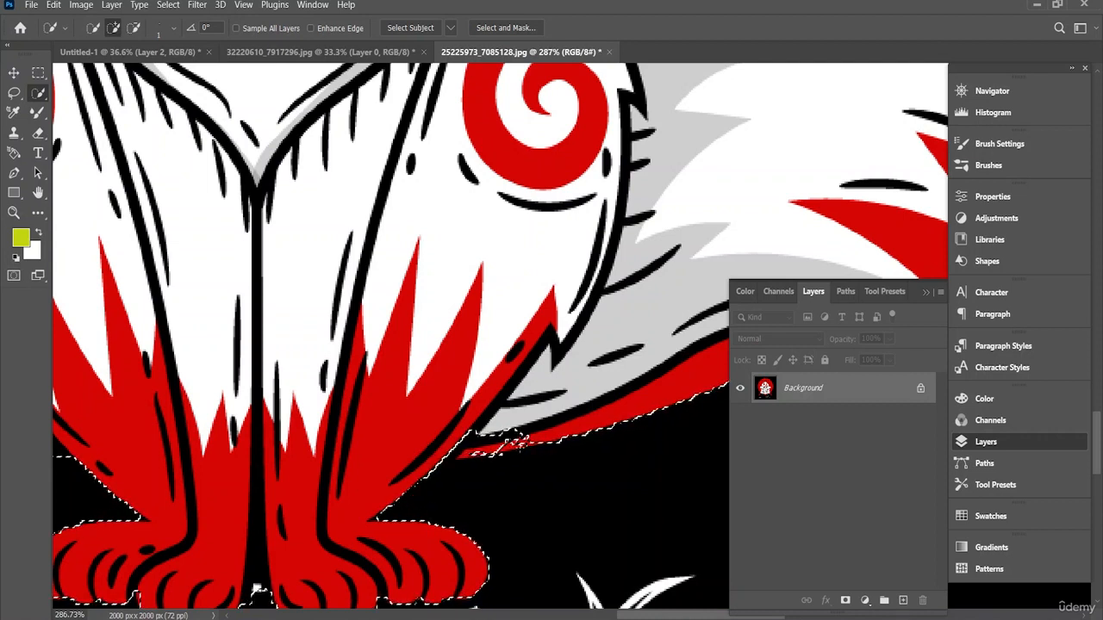
# Step: Mask out the black background and bring the fox cutout with its red circle into the Untitled-1 document
pyautogui.scroll(-2, 517, 442)
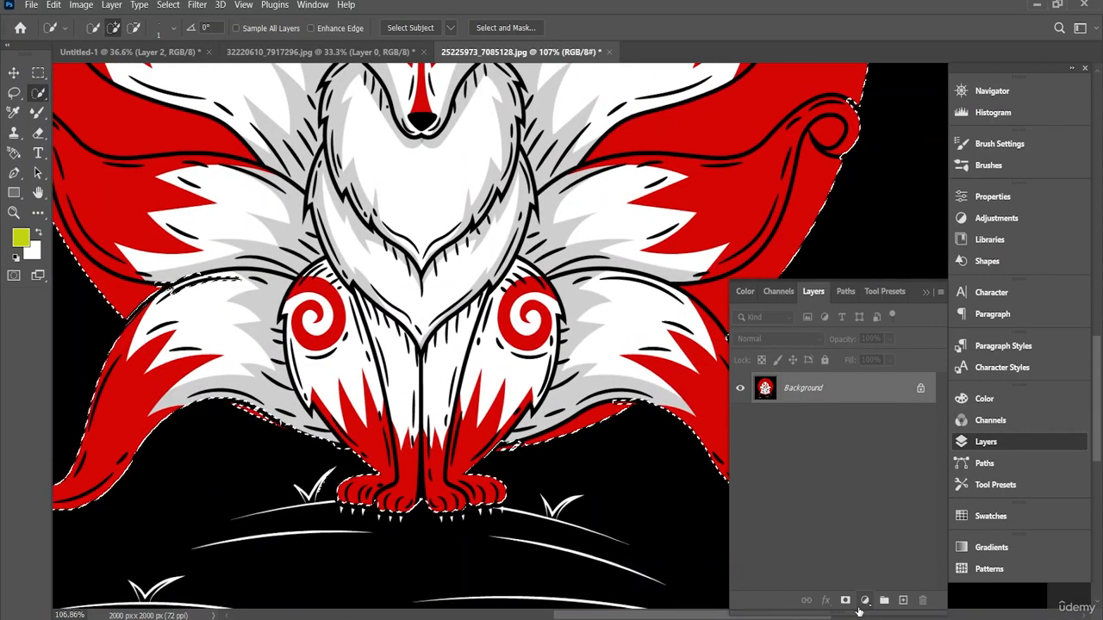
pyautogui.click(846, 600)
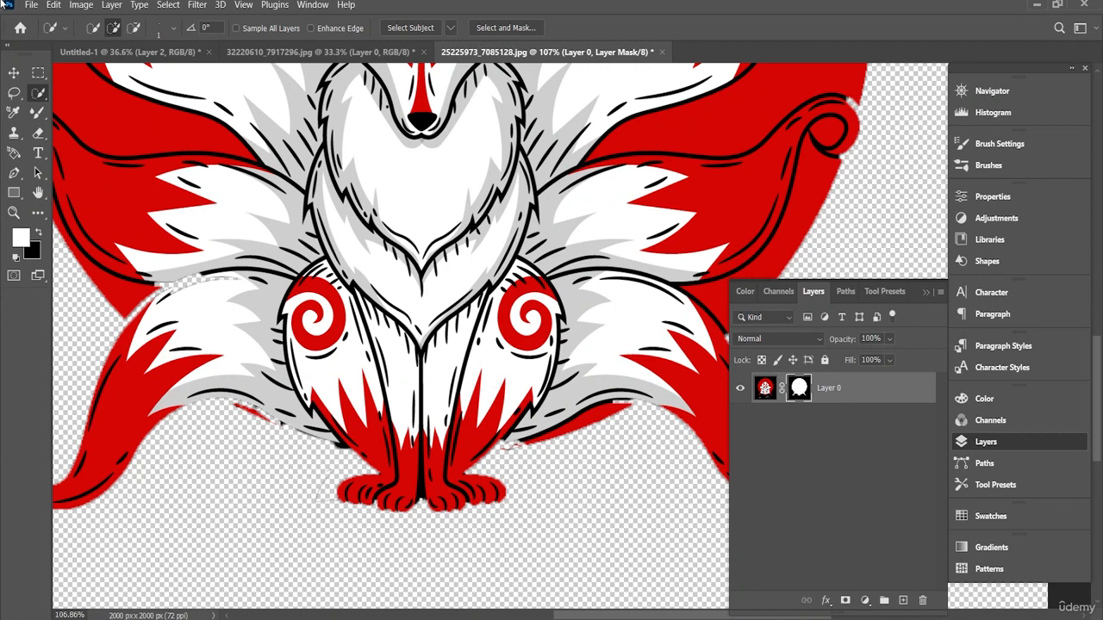
pyautogui.click(13, 72)
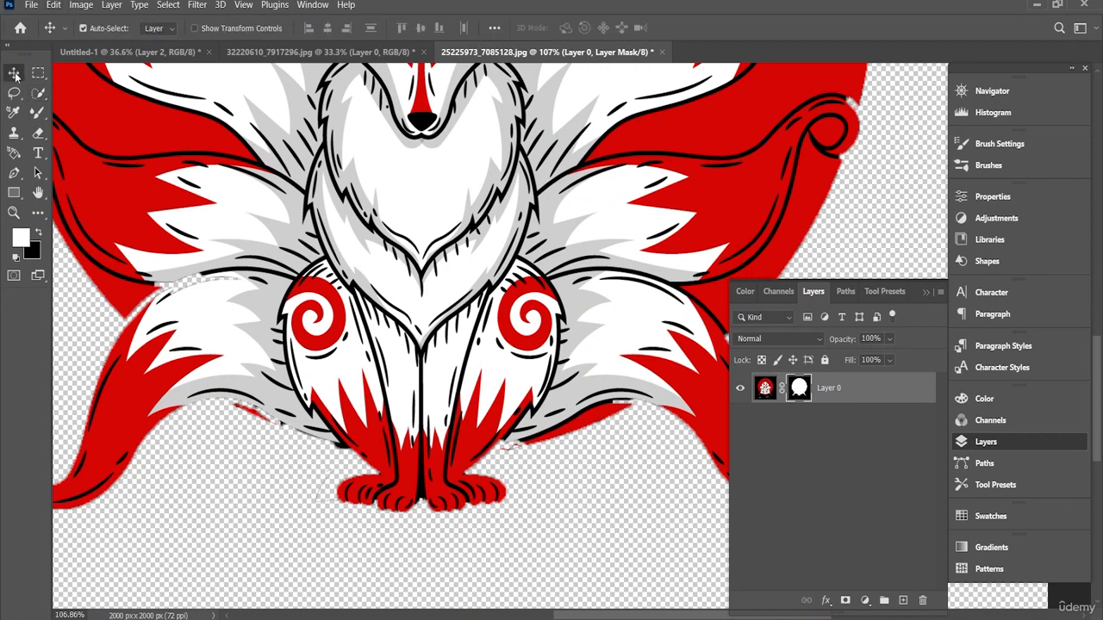
pyautogui.moveTo(389, 206); pyautogui.dragTo(252, 122)
pyautogui.moveTo(232, 62); pyautogui.dragTo(478, 204)
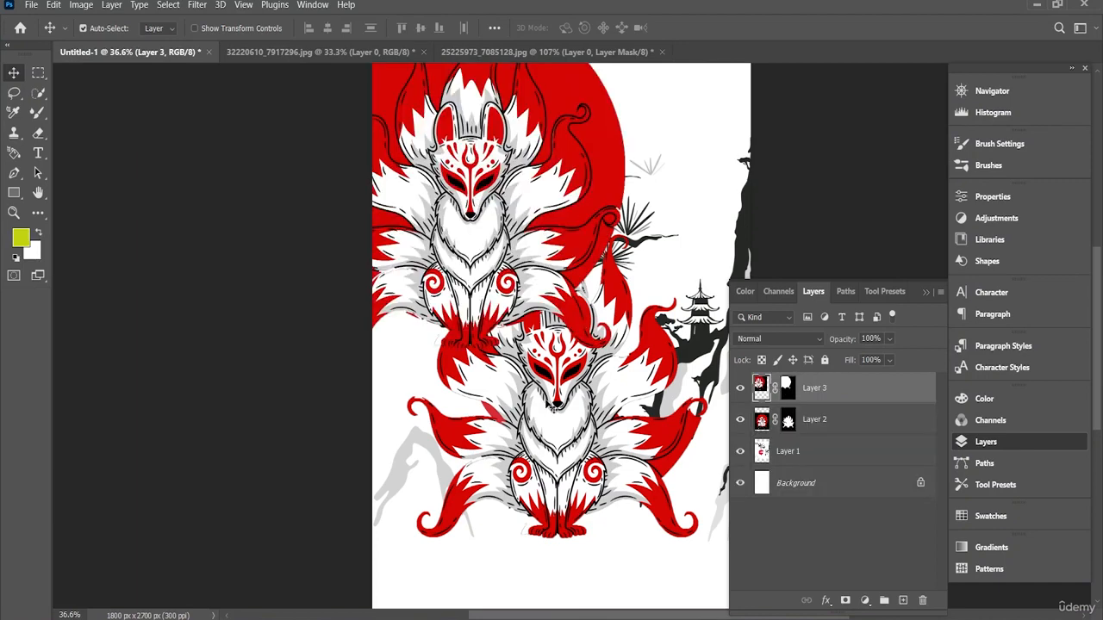
# Step: Delete the earlier fox cutout without the full circle and move the new cutout down over the landscape's red sun
pyautogui.moveTo(551, 407); pyautogui.dragTo(584, 440)
pyautogui.press('Delete')
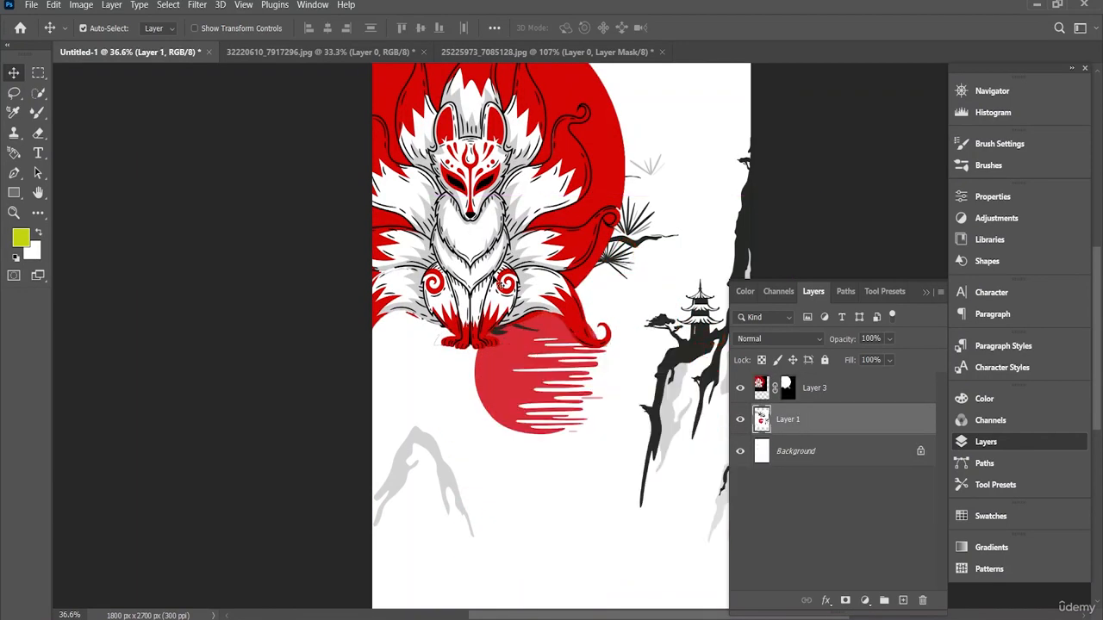
pyautogui.moveTo(485, 197); pyautogui.dragTo(565, 424)
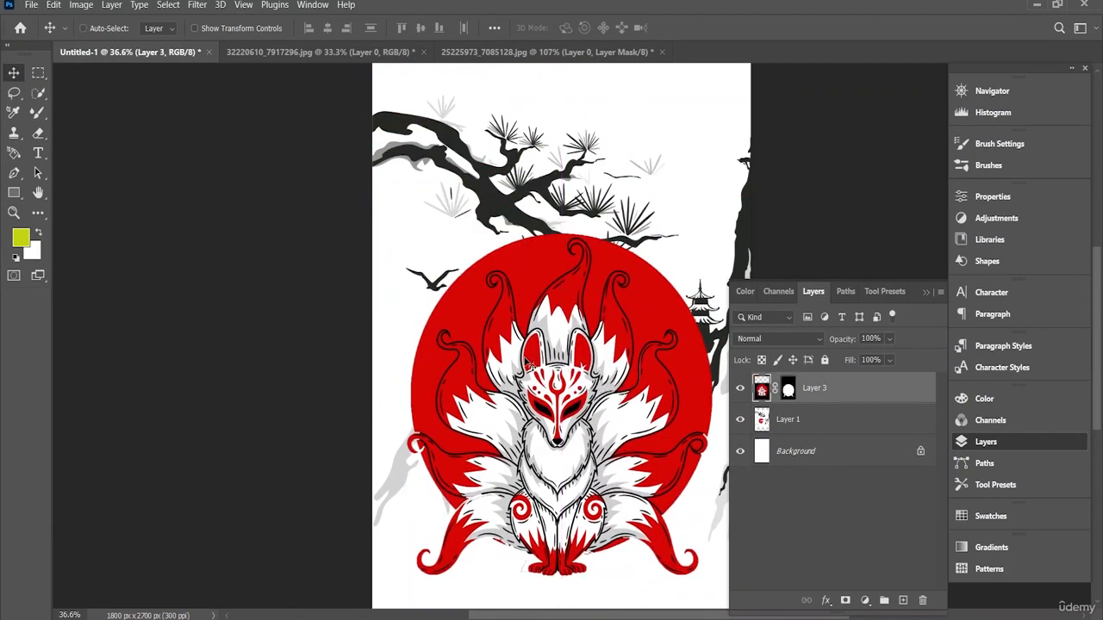
# Step: Scale the new fox cutout to about 50% and center it over the landscape's red sun
pyautogui.hotkey('ctrl', 't')
pyautogui.moveTo(344, 196); pyautogui.dragTo(458, 318)
pyautogui.moveTo(583, 406); pyautogui.dragTo(558, 348)
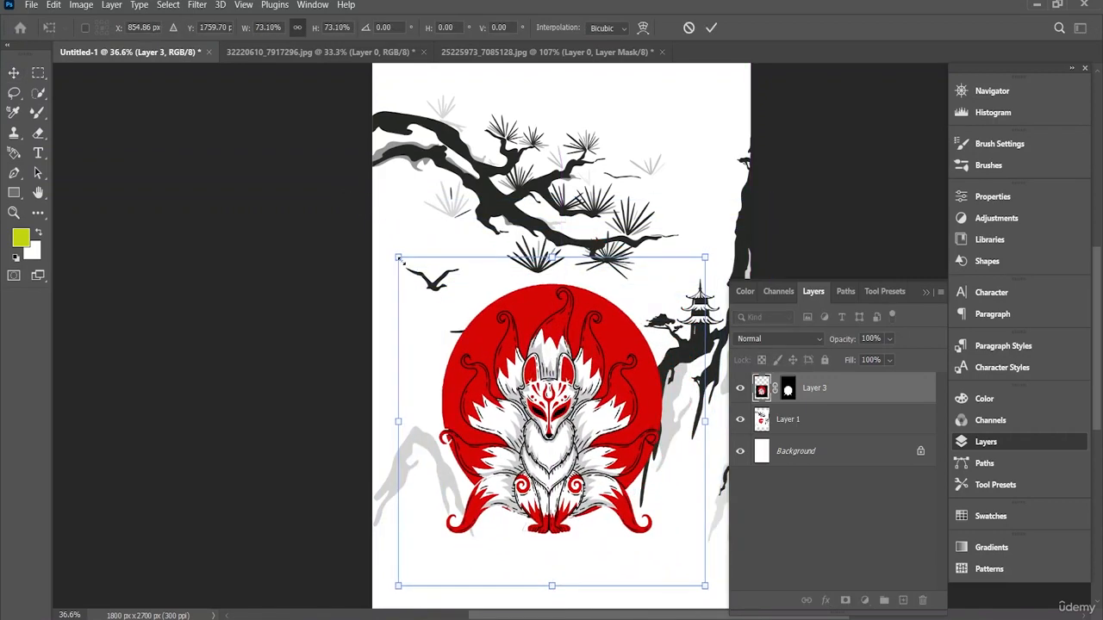
pyautogui.moveTo(395, 258); pyautogui.dragTo(487, 362)
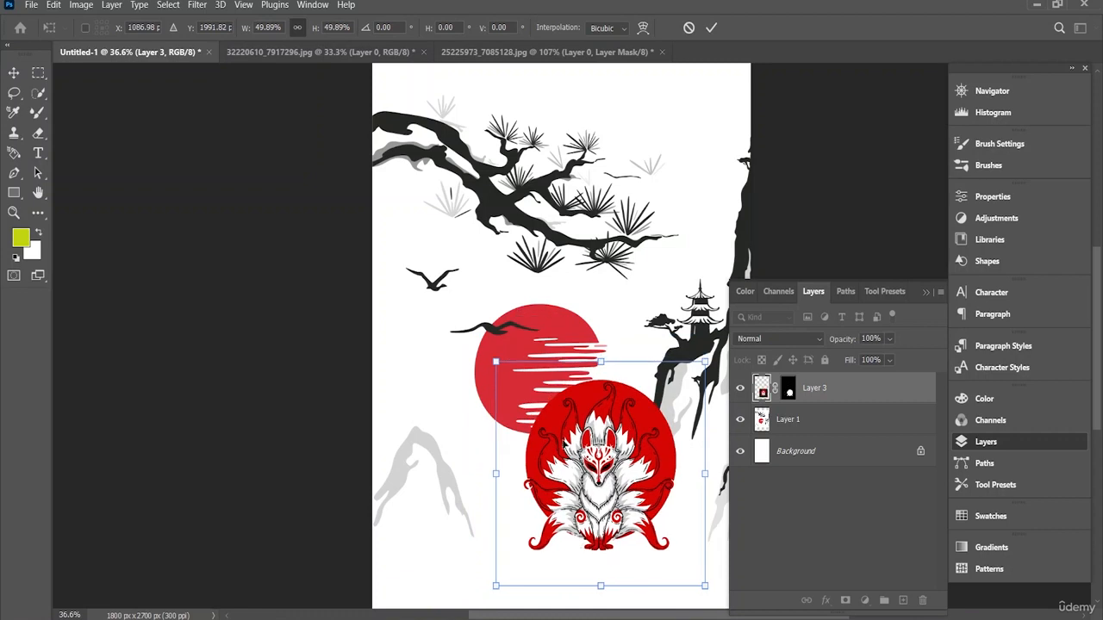
pyautogui.moveTo(576, 435); pyautogui.dragTo(538, 335)
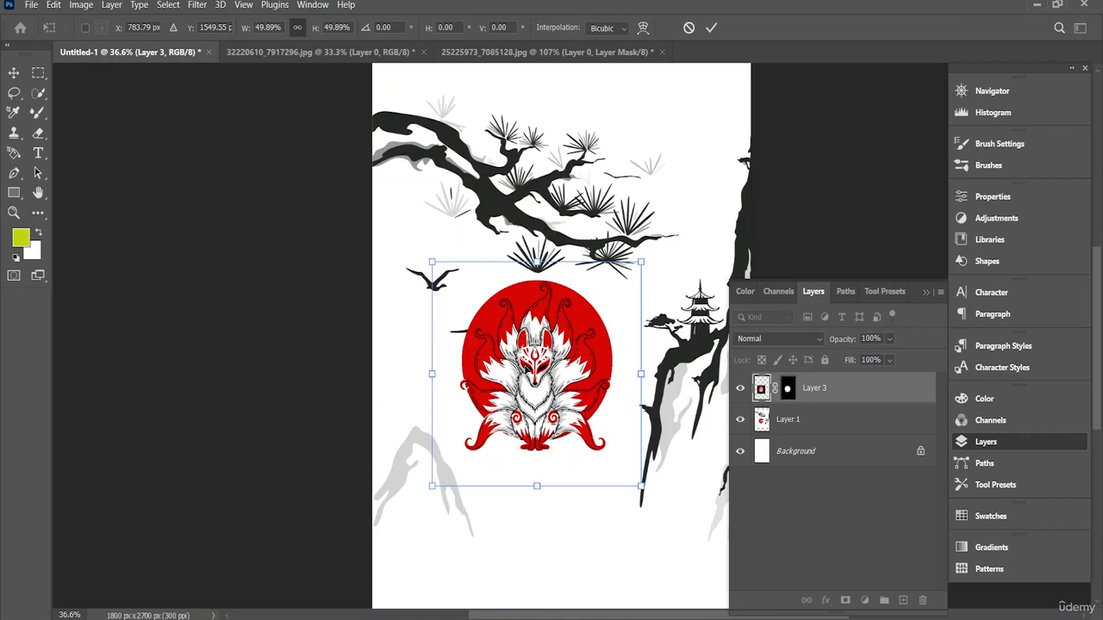
pyautogui.click(711, 28)
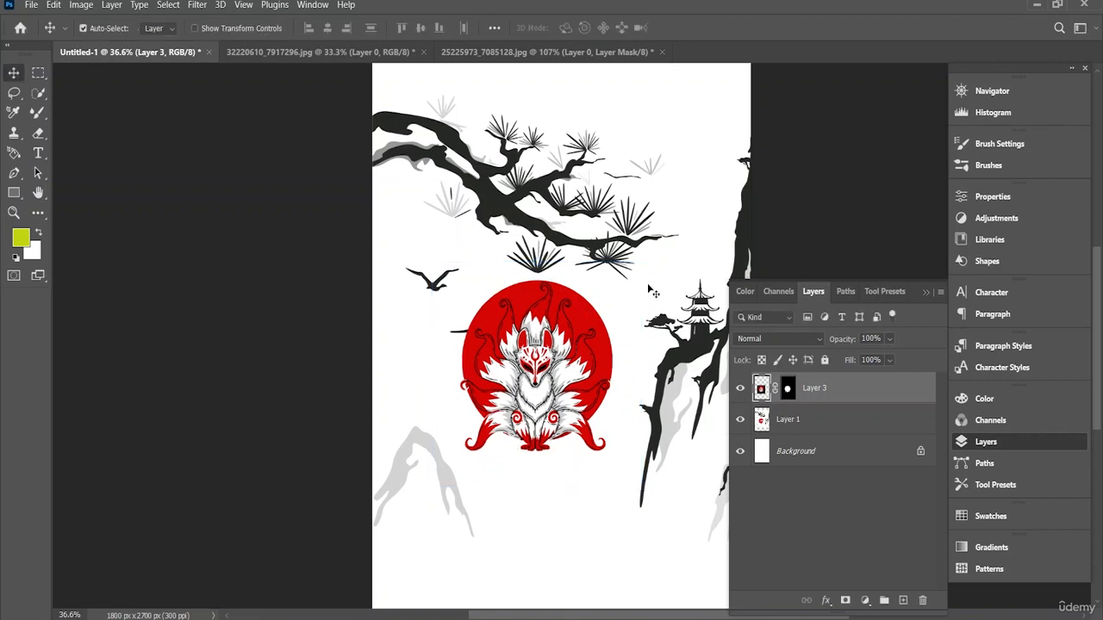
# Step: Open the fox layer's blending options, uncover the artwork, and keep opacity and fill opacity at 100%
pyautogui.scroll(-2, 654, 292)
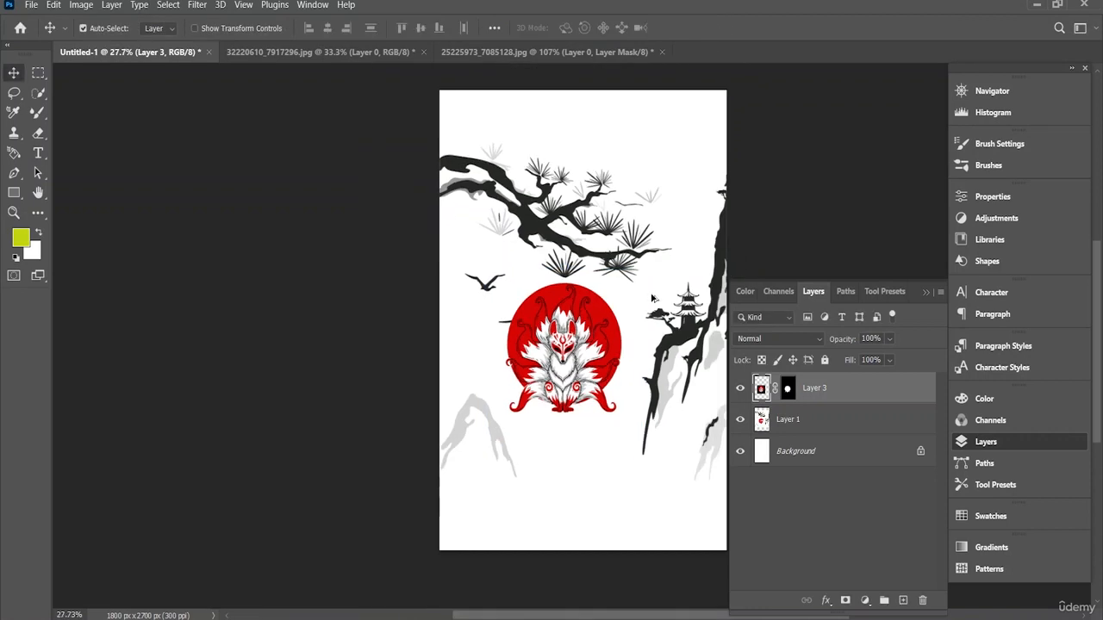
pyautogui.scroll(2, 652, 297)
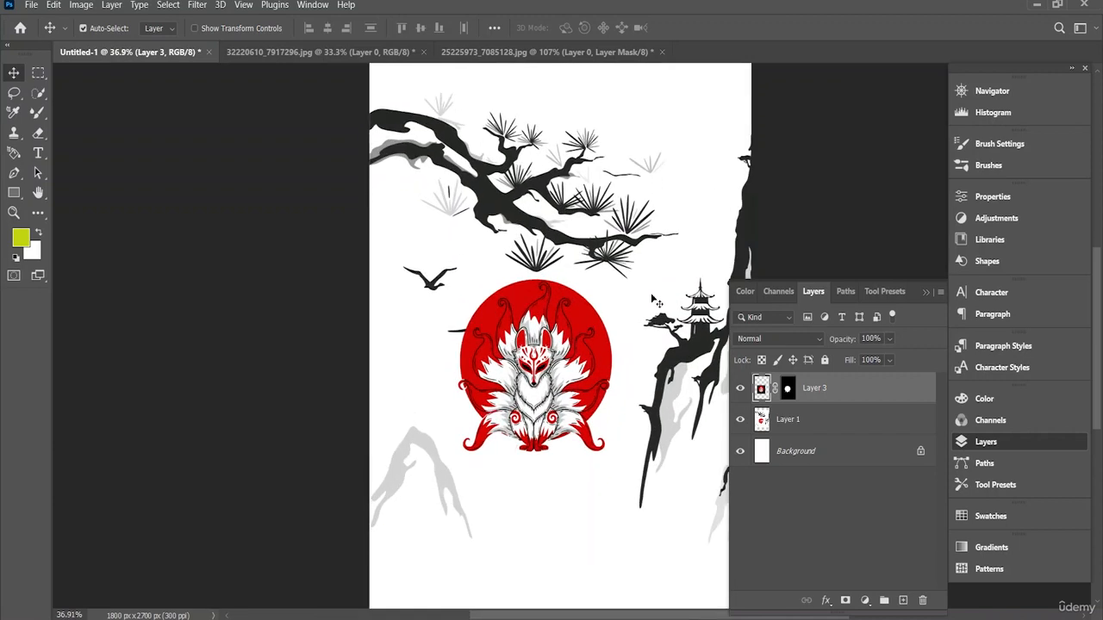
pyautogui.rightClick(839, 399)
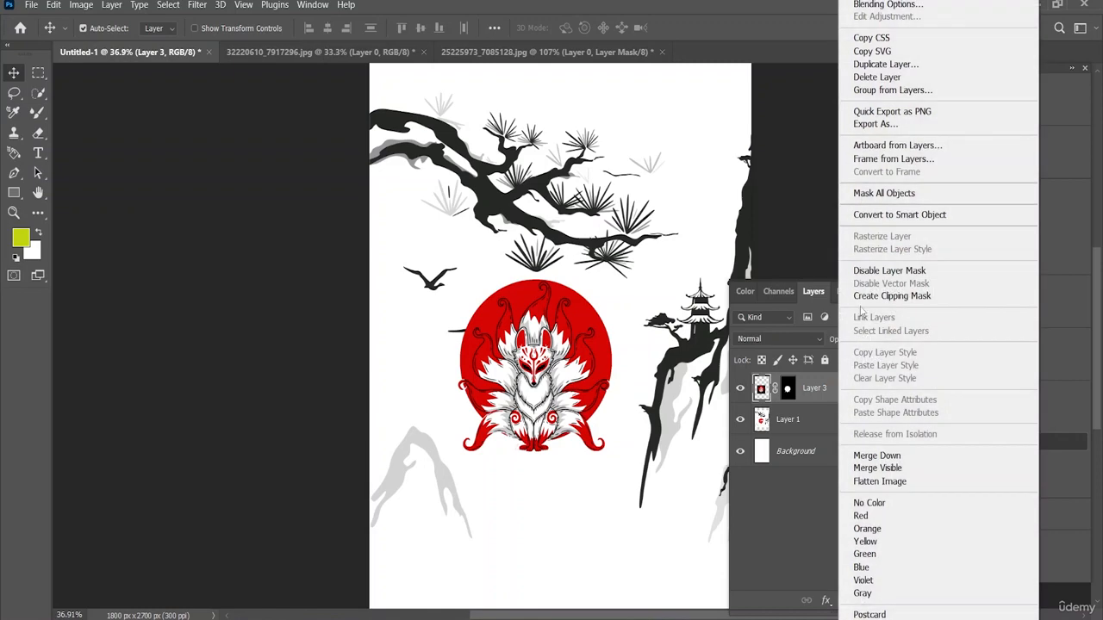
pyautogui.click(905, 5)
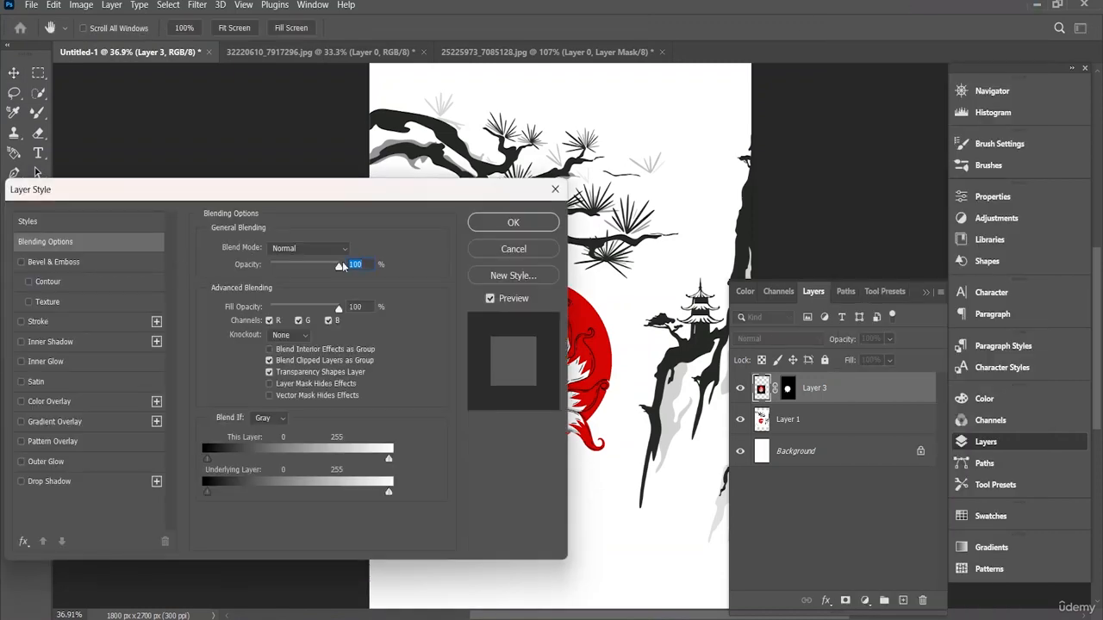
pyautogui.moveTo(332, 268); pyautogui.dragTo(341, 271)
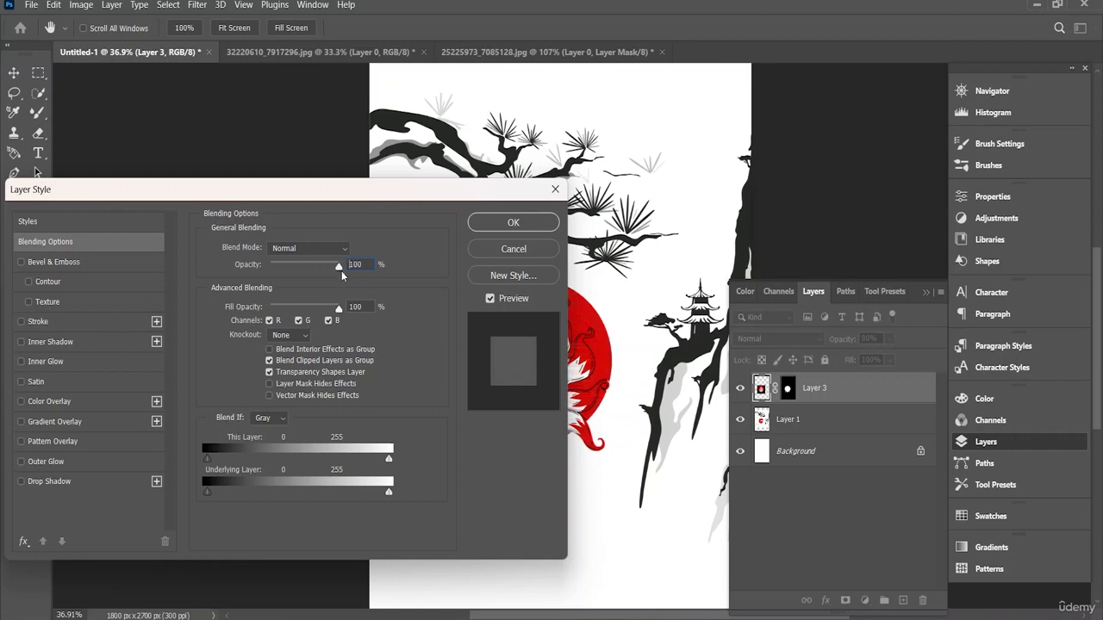
pyautogui.moveTo(404, 200); pyautogui.dragTo(295, 193)
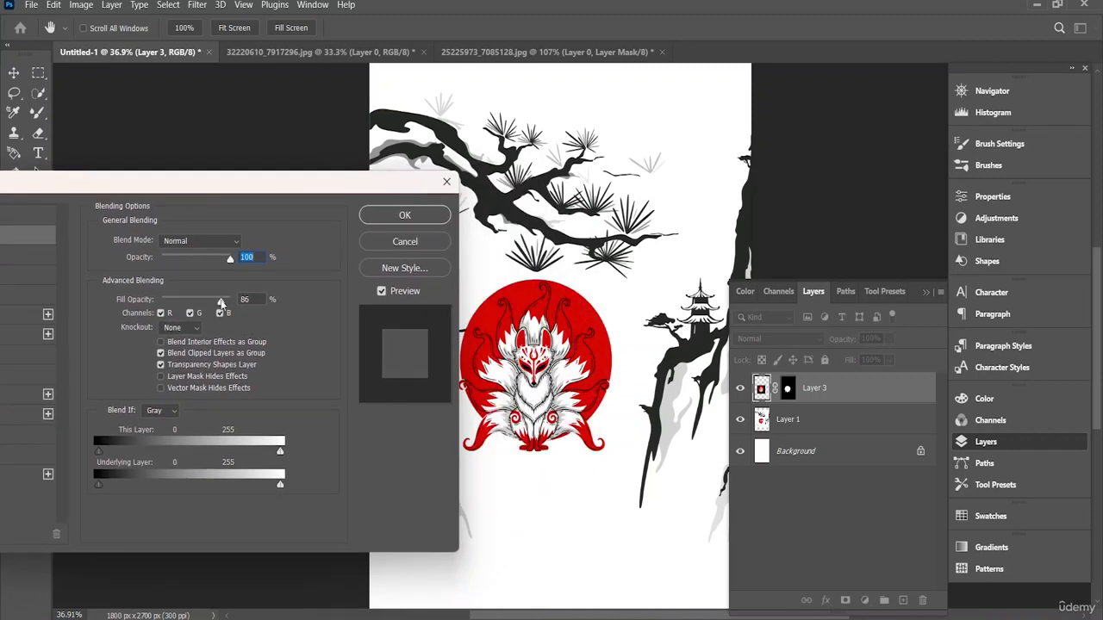
pyautogui.moveTo(222, 303); pyautogui.dragTo(232, 302)
# Step: Raise the fox layer's Blend If black threshold for This Layer to about 122 and apply the blending
pyautogui.moveTo(98, 451); pyautogui.dragTo(177, 451)
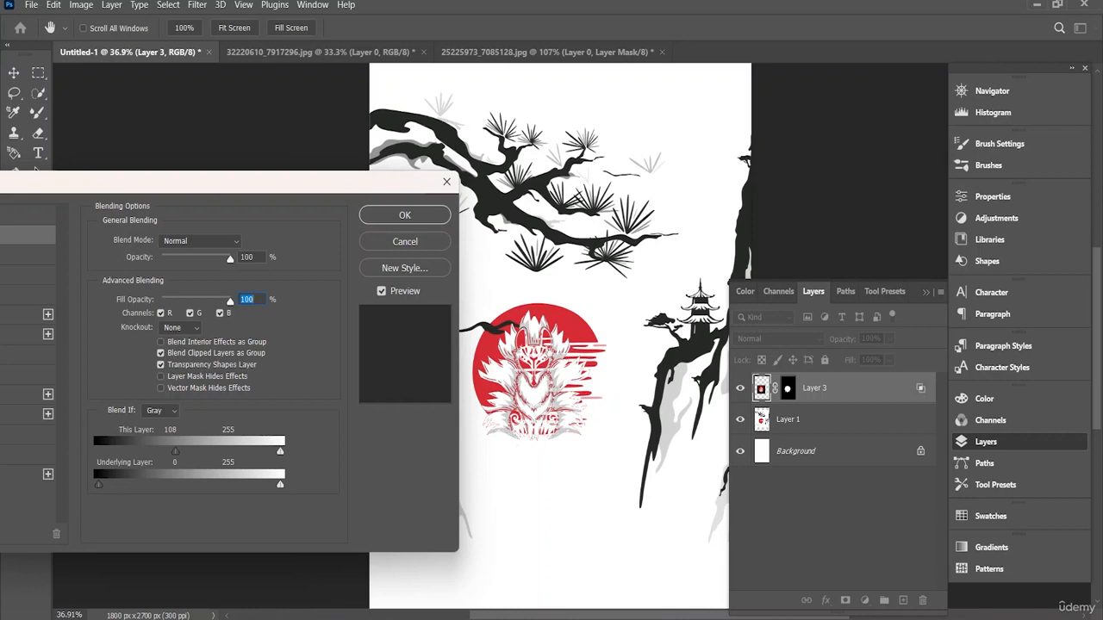
pyautogui.moveTo(283, 484)
pyautogui.mouseDown()
pyautogui.moveTo(260, 485)
pyautogui.moveTo(280, 484)
pyautogui.mouseUp()
pyautogui.moveTo(279, 449); pyautogui.dragTo(281, 449)
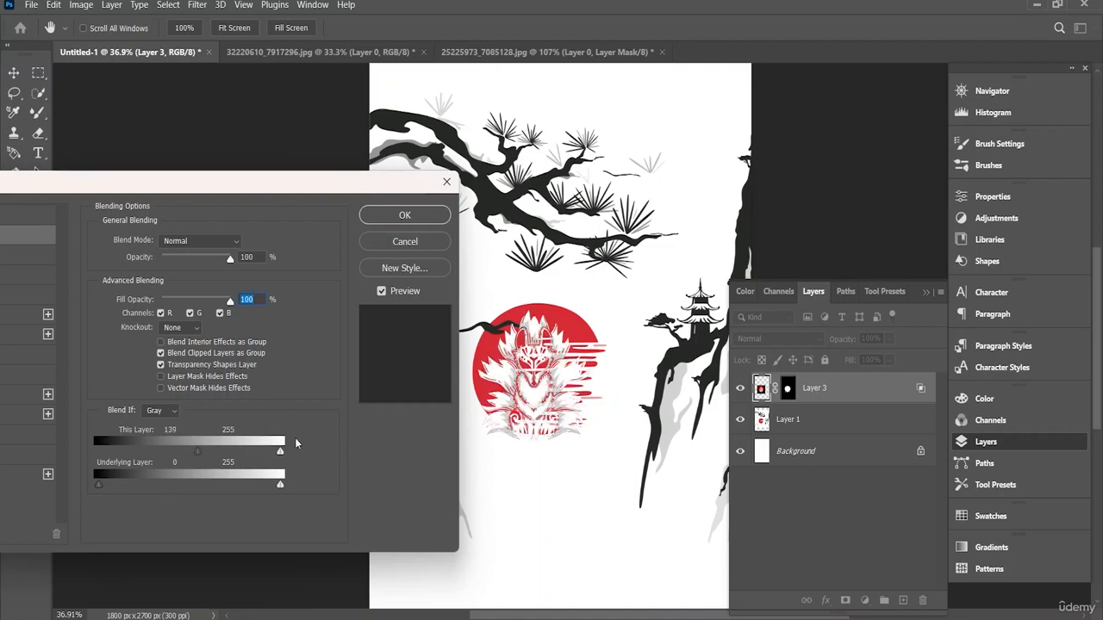
pyautogui.moveTo(205, 444); pyautogui.dragTo(190, 444)
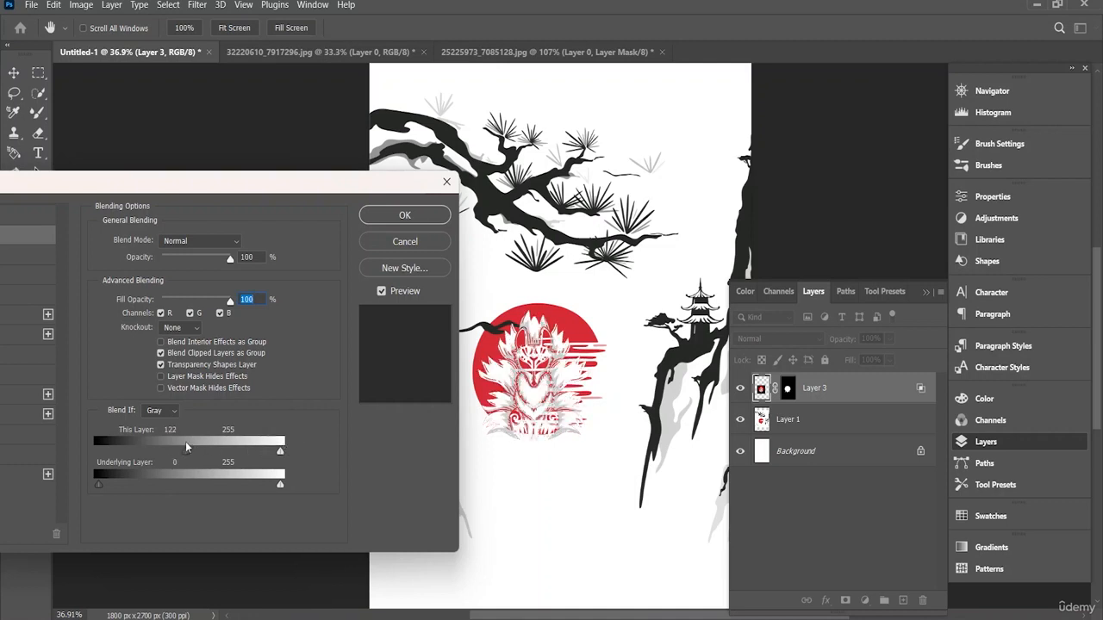
pyautogui.moveTo(101, 484); pyautogui.dragTo(112, 486)
pyautogui.click(438, 216)
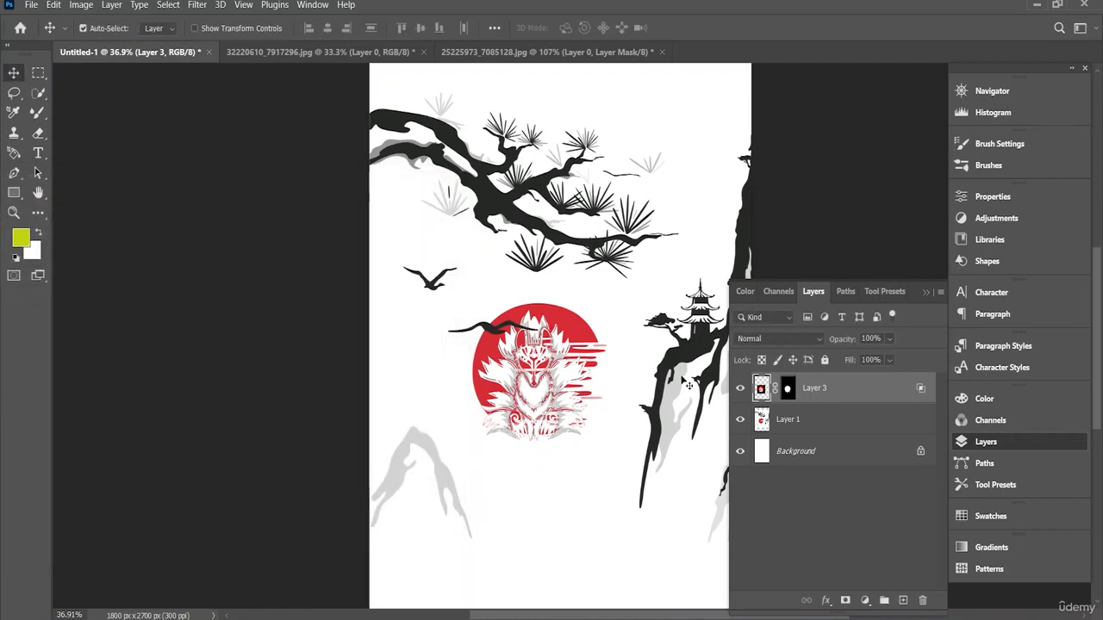
# Step: Shift the landscape layer slightly down beneath the fox
pyautogui.scroll(-4, 639, 386)
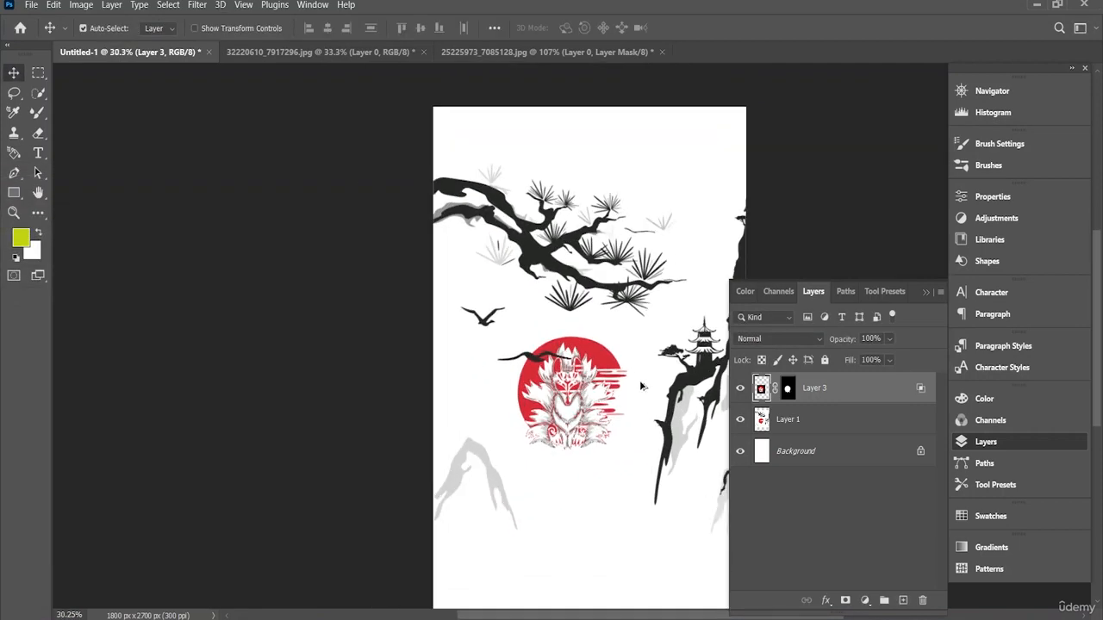
pyautogui.scroll(4, 641, 387)
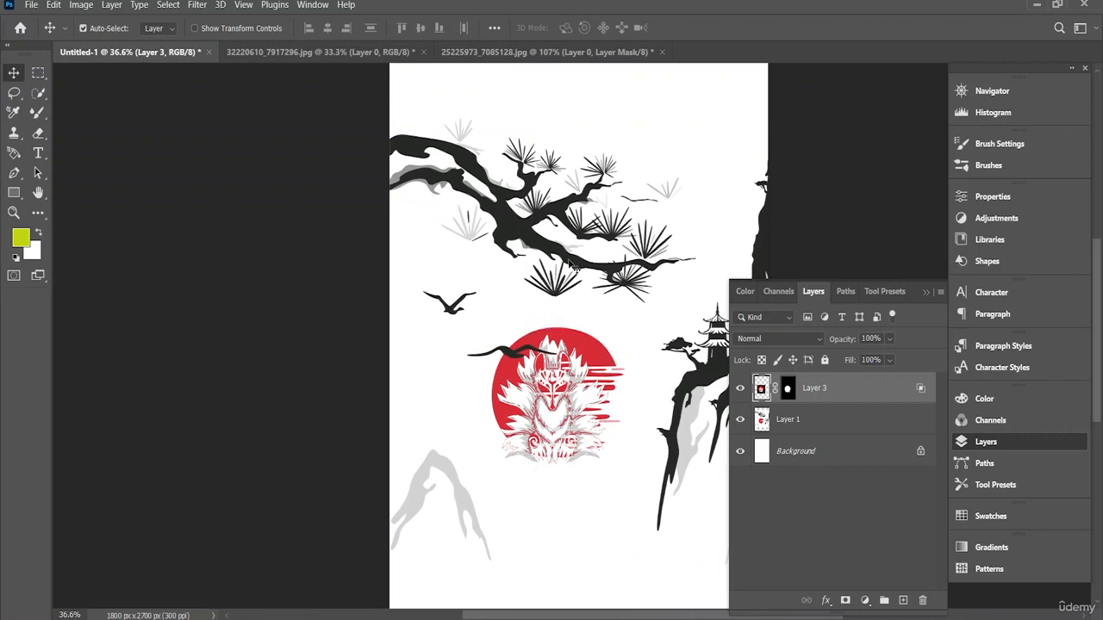
pyautogui.moveTo(571, 263)
pyautogui.mouseDown()
pyautogui.moveTo(570, 254)
pyautogui.moveTo(565, 283)
pyautogui.mouseUp()
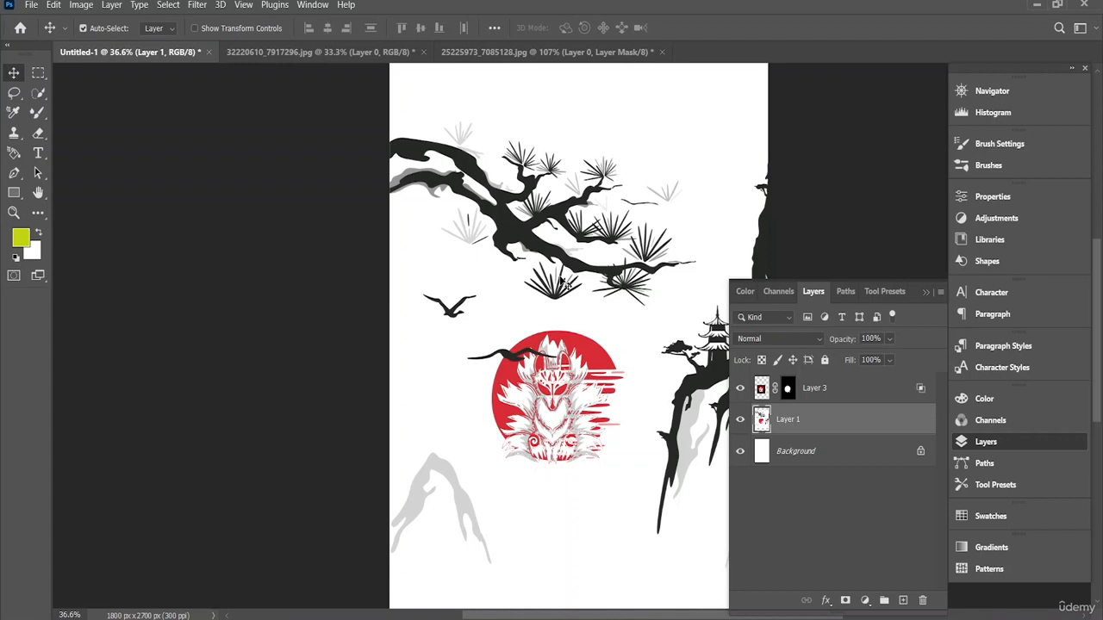
# Step: Hide and show the Background layer to check how far the landscape layer extends over the canvas
pyautogui.click(825, 457)
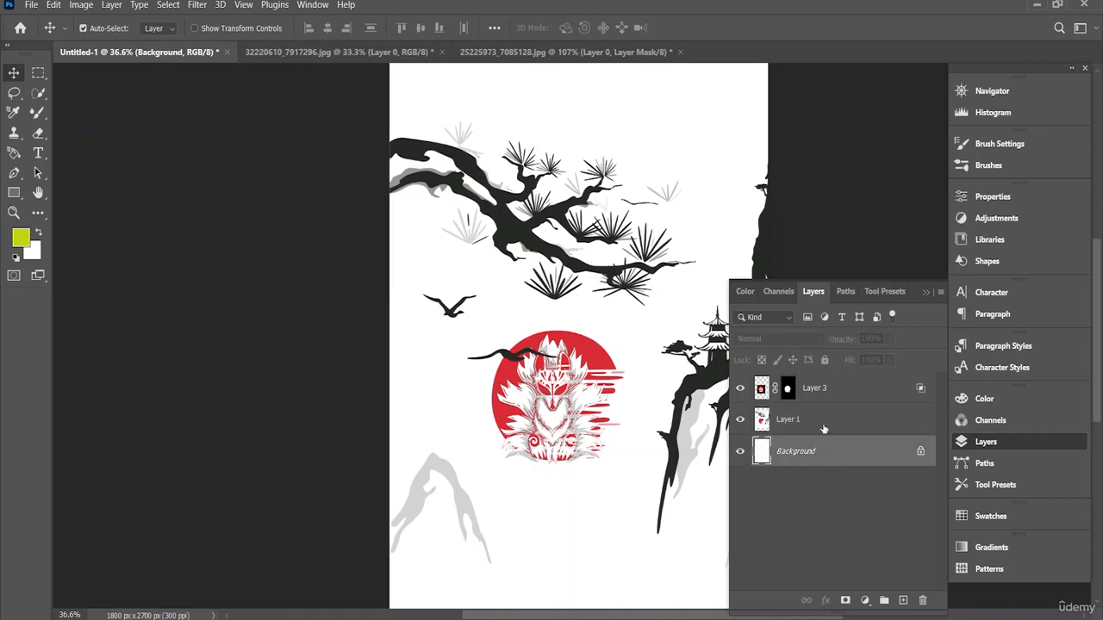
pyautogui.click(825, 431)
pyautogui.click(822, 453)
pyautogui.click(738, 451)
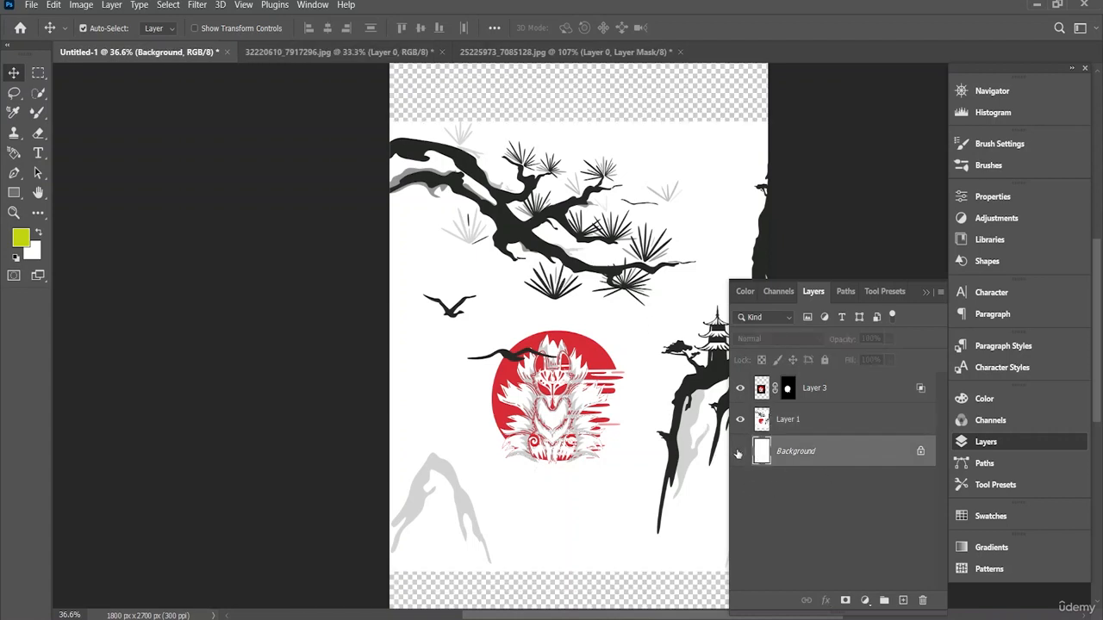
pyautogui.click(740, 451)
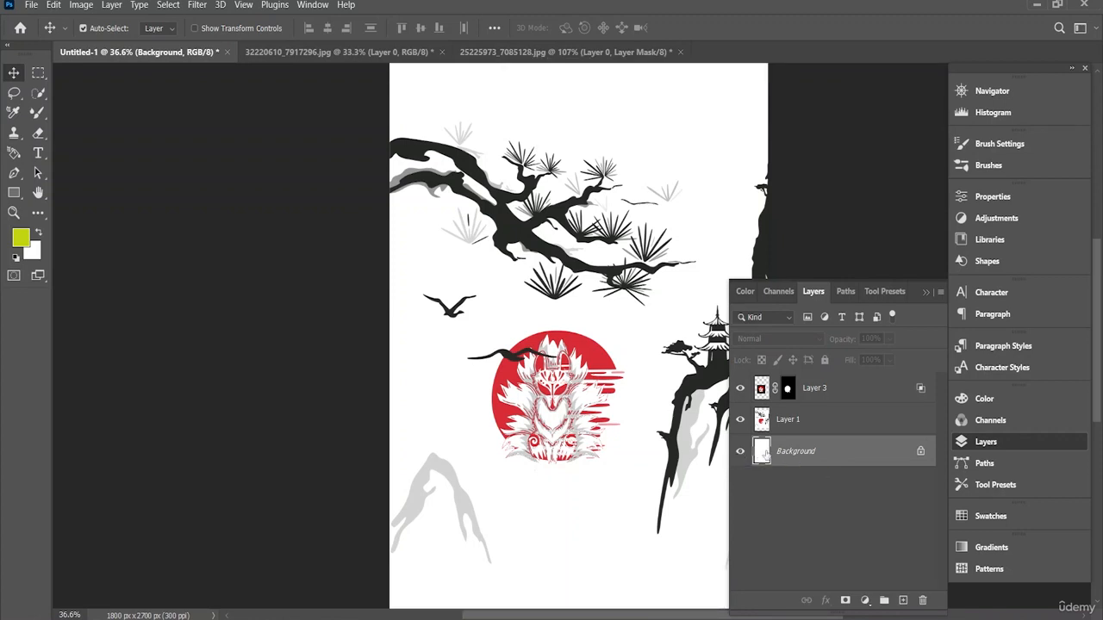
# Step: Add a new layer above the landscape and draw a yellow-green filled rectangle of 1288 × 1782 px on it
pyautogui.click(834, 391)
pyautogui.click(821, 428)
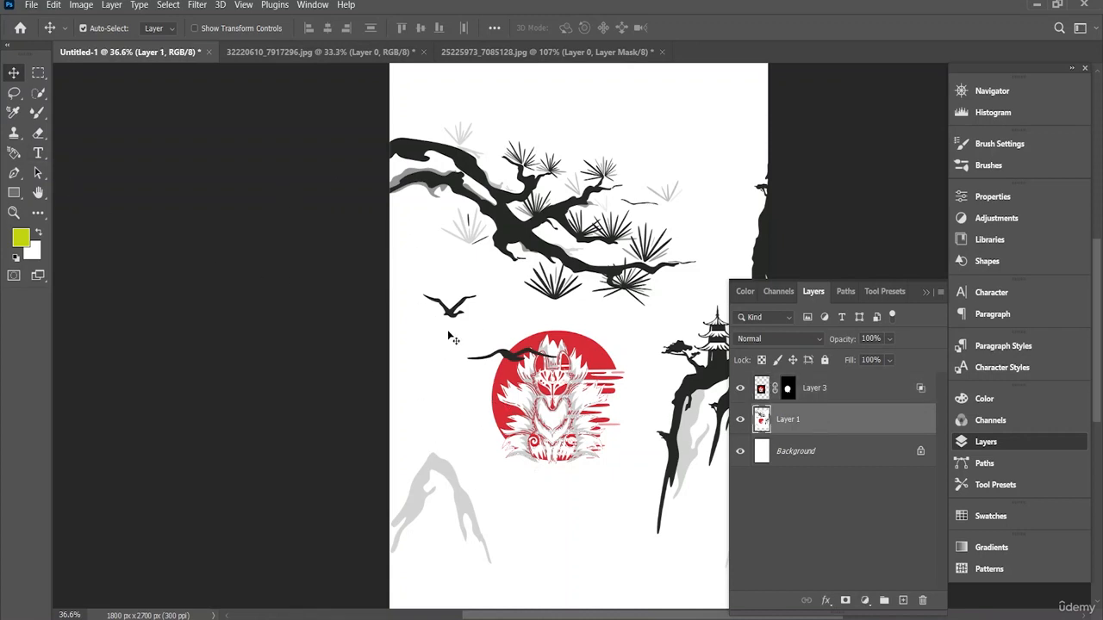
pyautogui.click(14, 193)
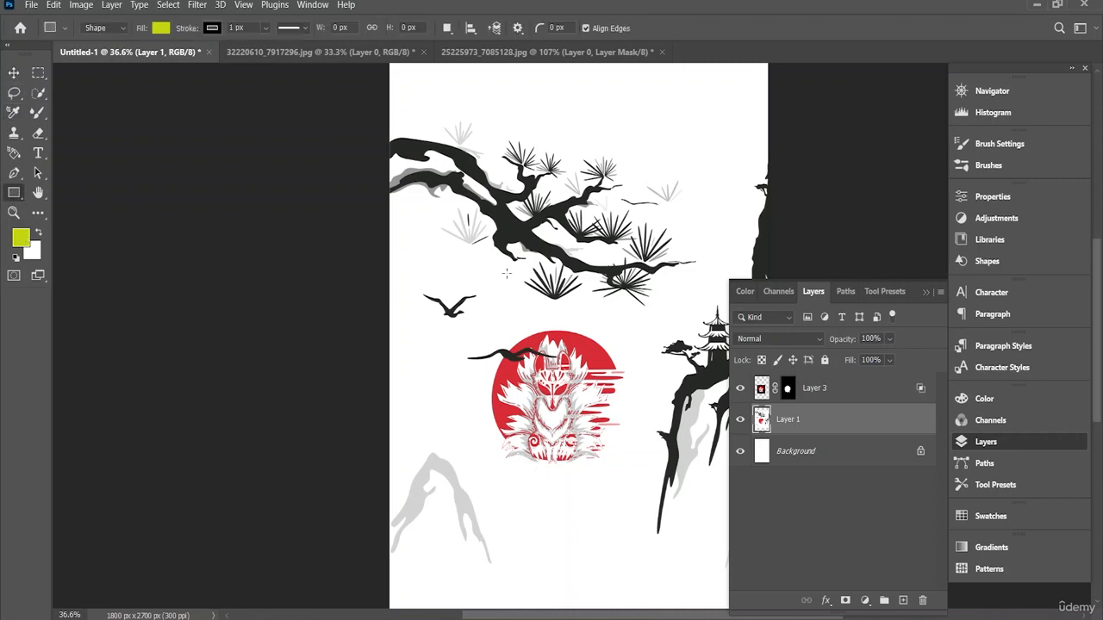
pyautogui.click(903, 600)
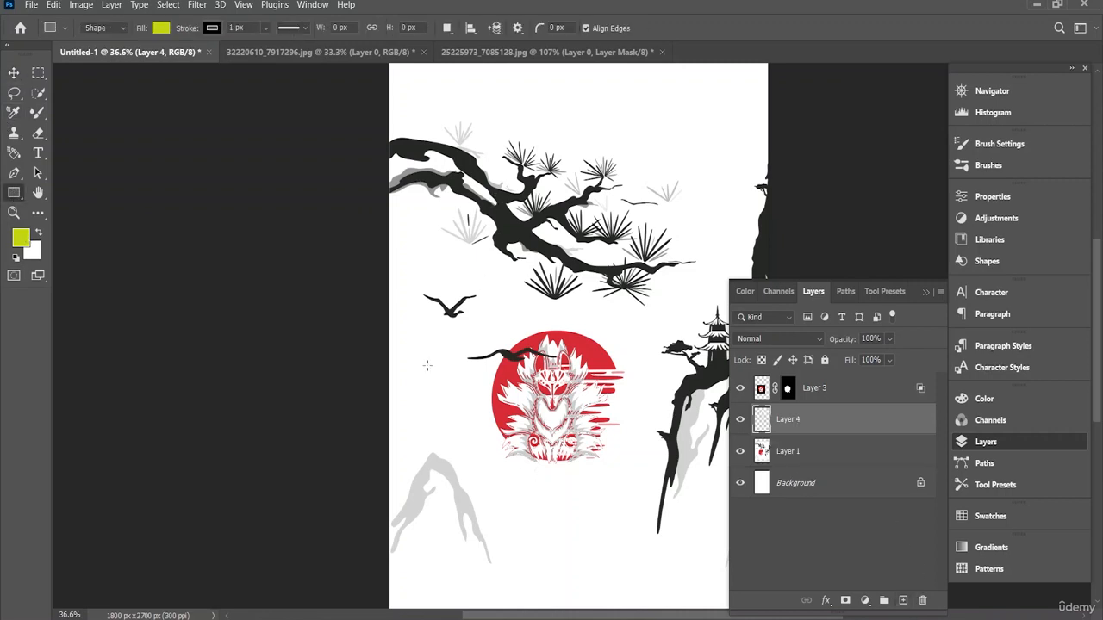
pyautogui.moveTo(422, 134); pyautogui.dragTo(694, 535)
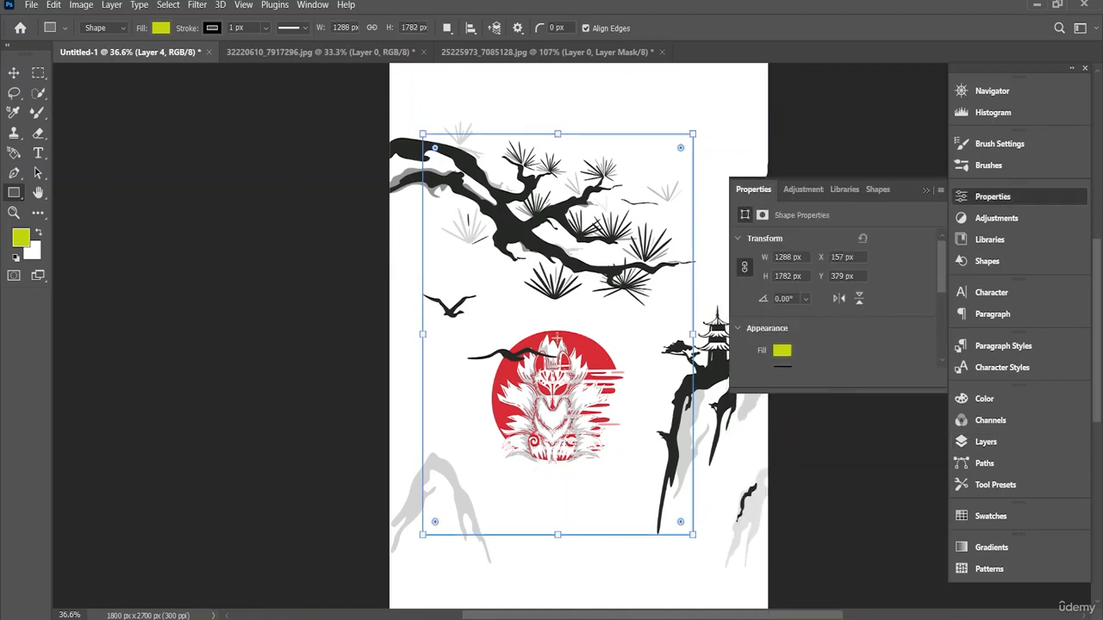
# Step: Move the rectangle to X 189 px, Y 540 px and place its layer below the landscape layer
pyautogui.click(12, 69)
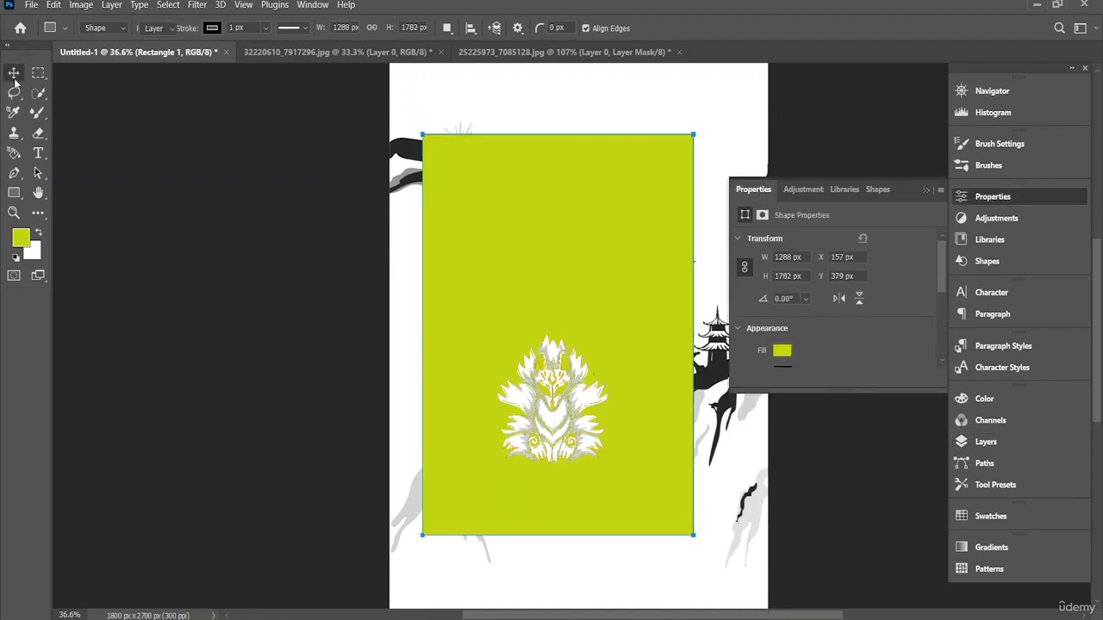
pyautogui.moveTo(505, 308); pyautogui.dragTo(549, 344)
pyautogui.moveTo(604, 265); pyautogui.dragTo(593, 263)
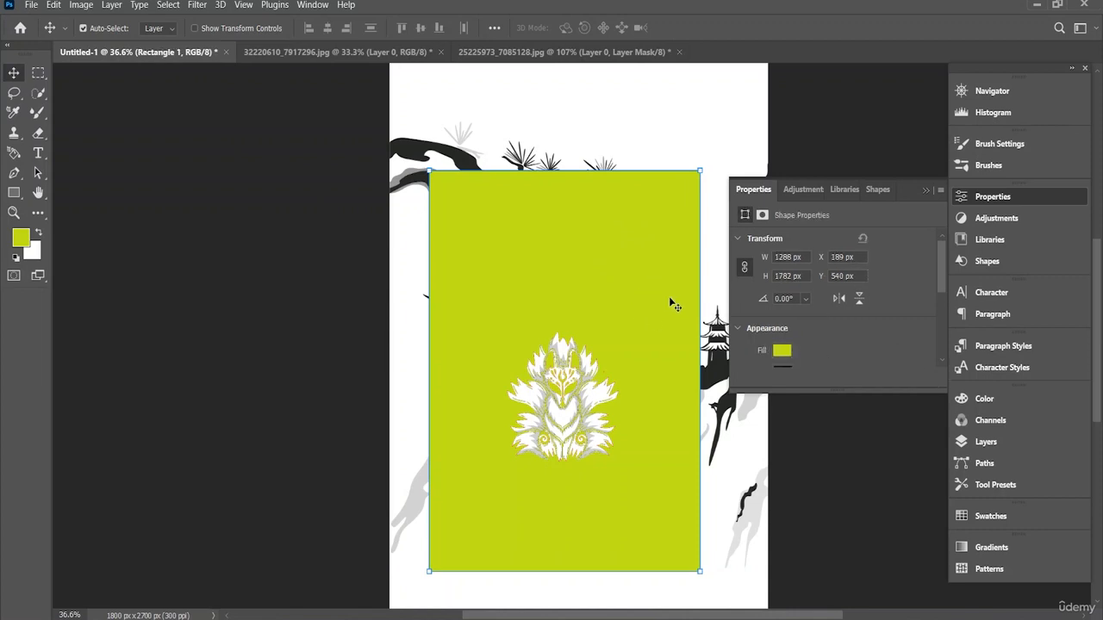
pyautogui.click(986, 441)
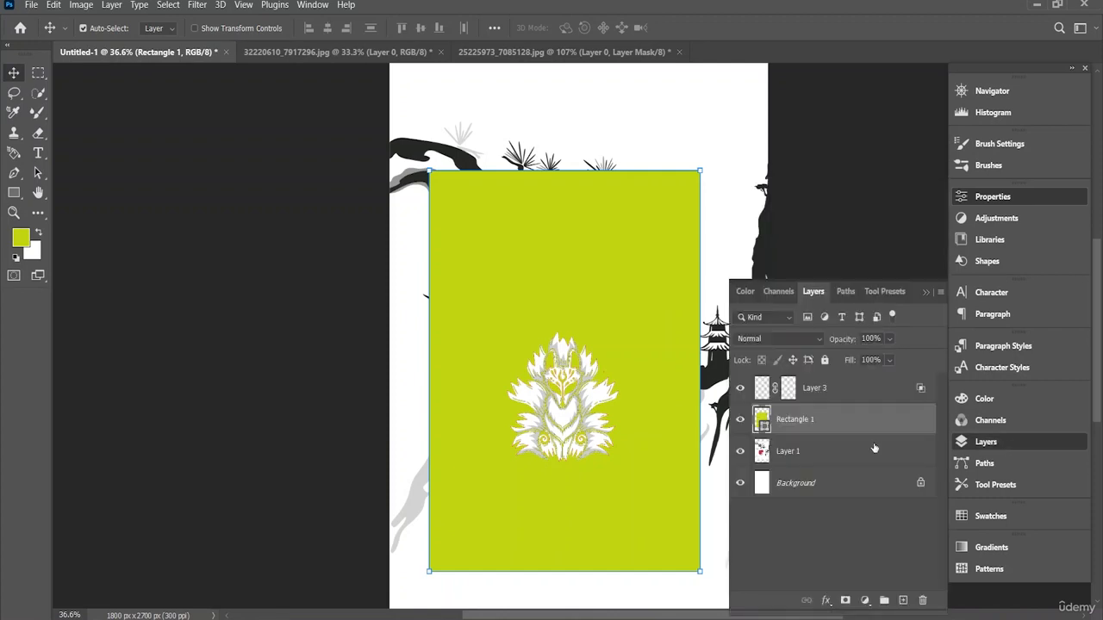
pyautogui.moveTo(803, 447); pyautogui.dragTo(807, 465)
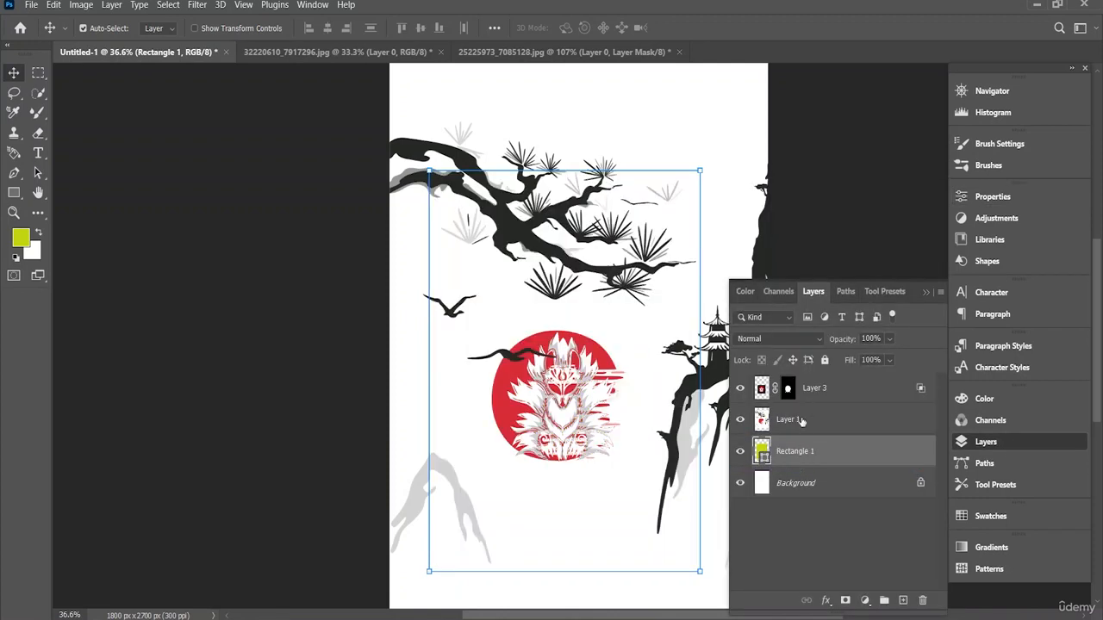
# Step: Clip the landscape layer to the rectangle with a clipping mask and nudge the fox slightly left over the red sun
pyautogui.click(589, 398)
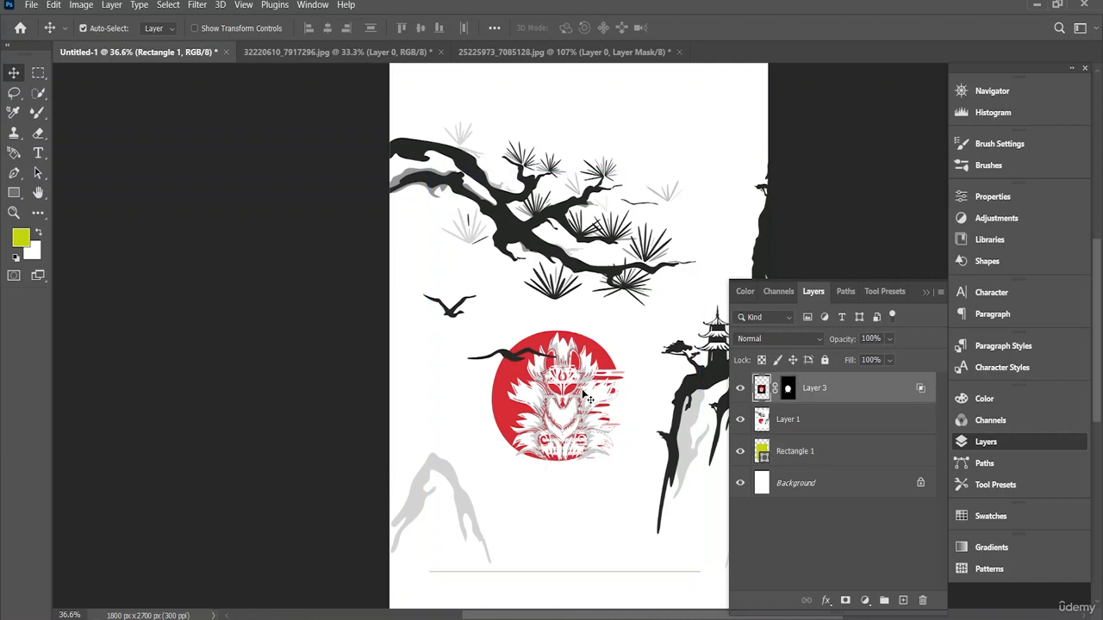
pyautogui.click(816, 420)
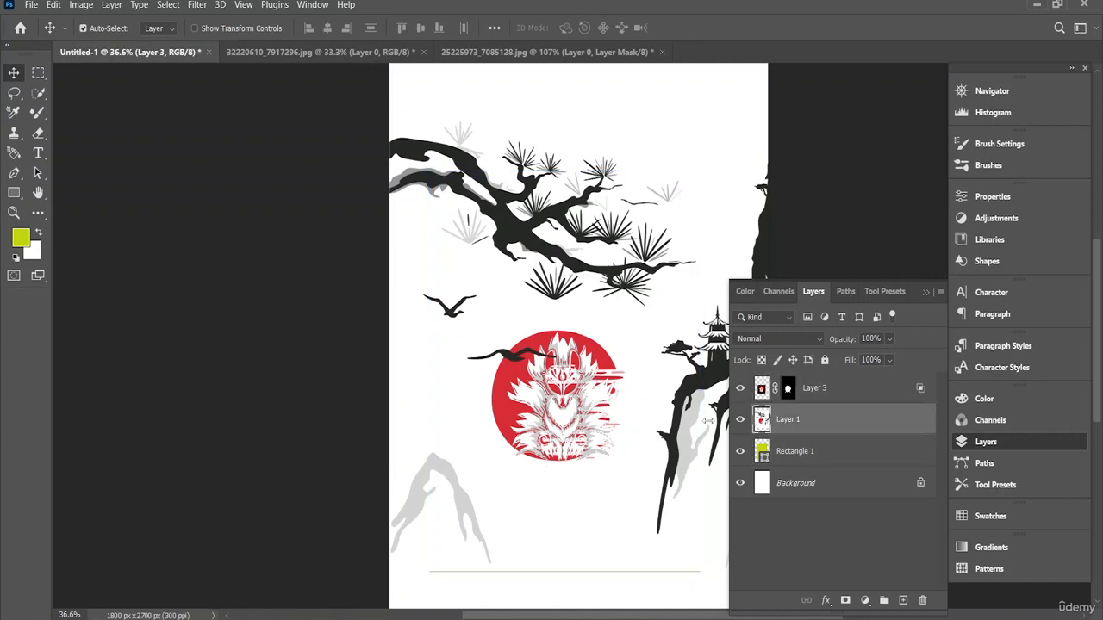
pyautogui.hotkey('ctrl', 't')
pyautogui.rightClick(561, 395)
pyautogui.press('Escape')
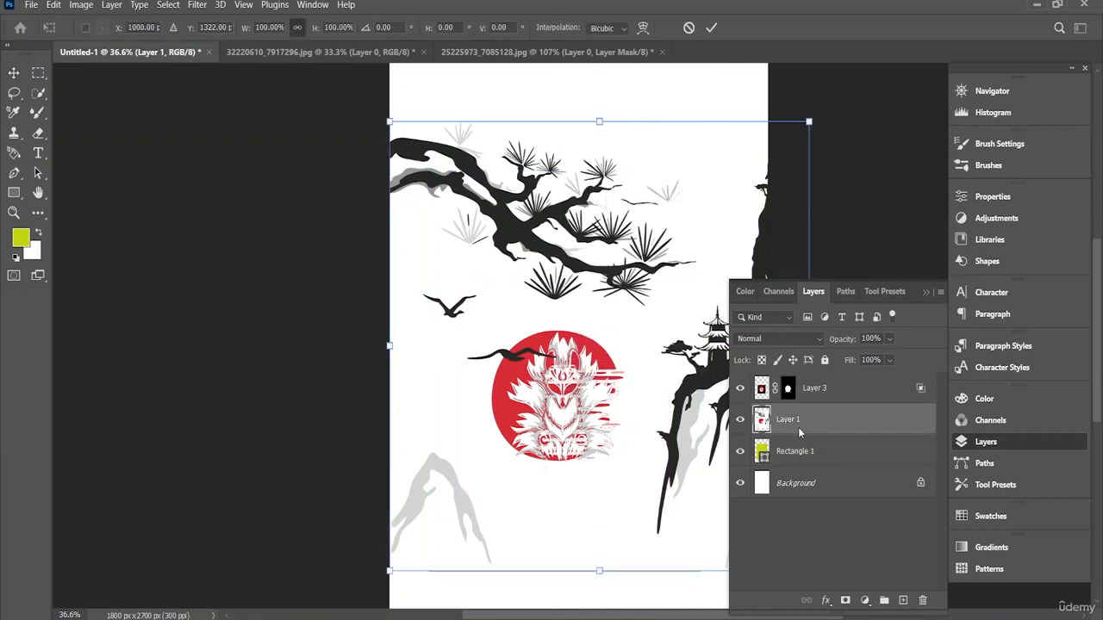
pyautogui.press('Escape')
pyautogui.rightClick(796, 424)
pyautogui.click(869, 297)
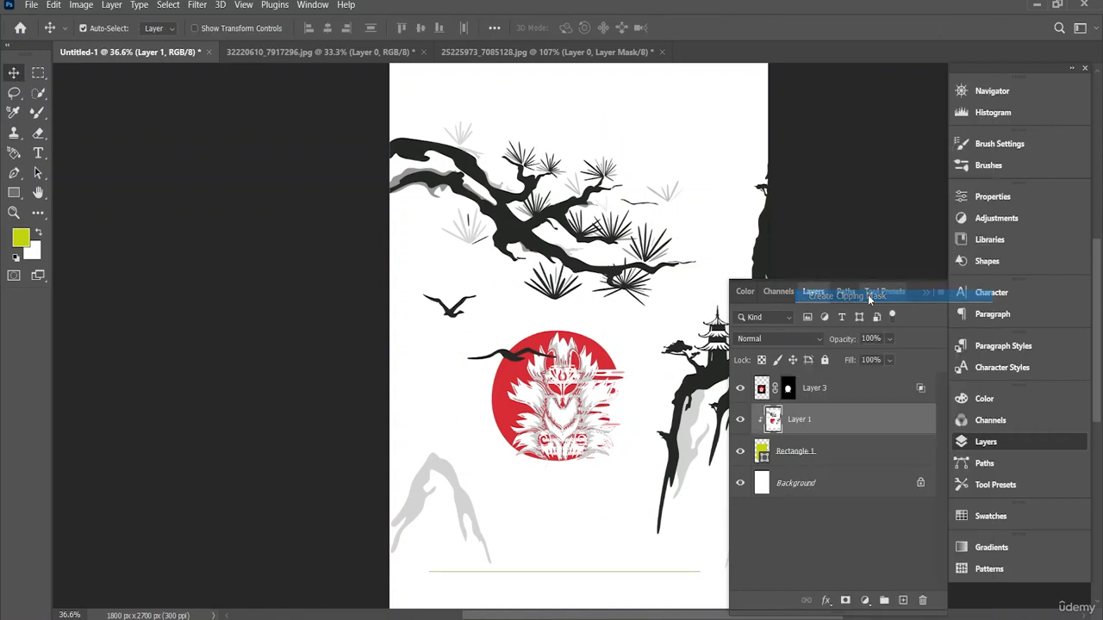
pyautogui.moveTo(597, 348); pyautogui.dragTo(588, 347)
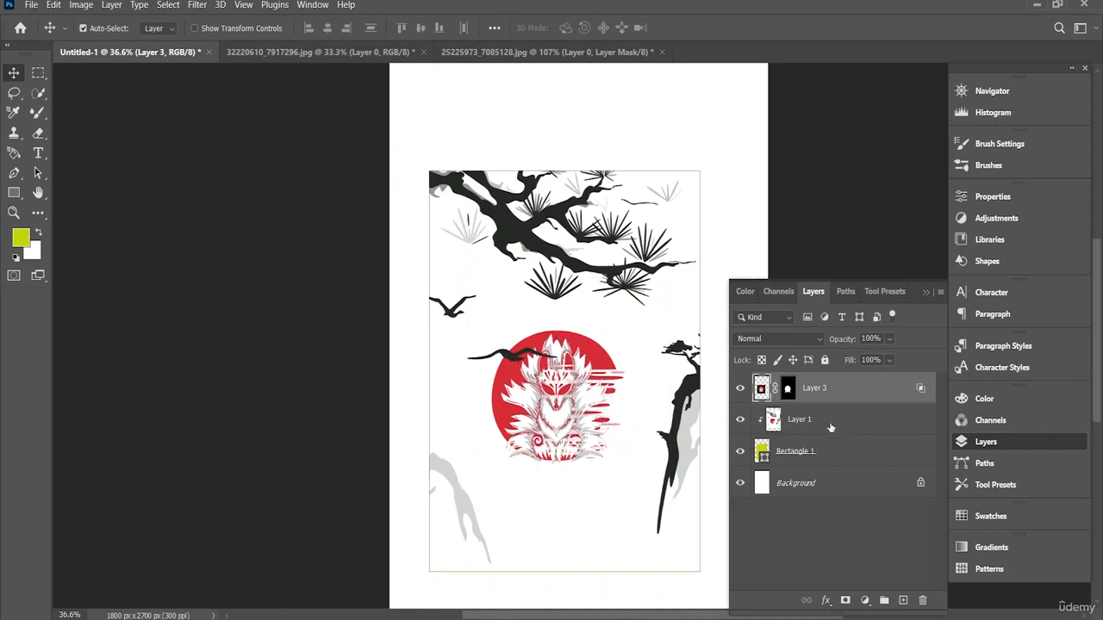
# Step: Scale the clipped landscape layer to 95.90% and reposition it at X 994.53 px, Y 1362.96 px so it still covers the rectangle
pyautogui.click(807, 453)
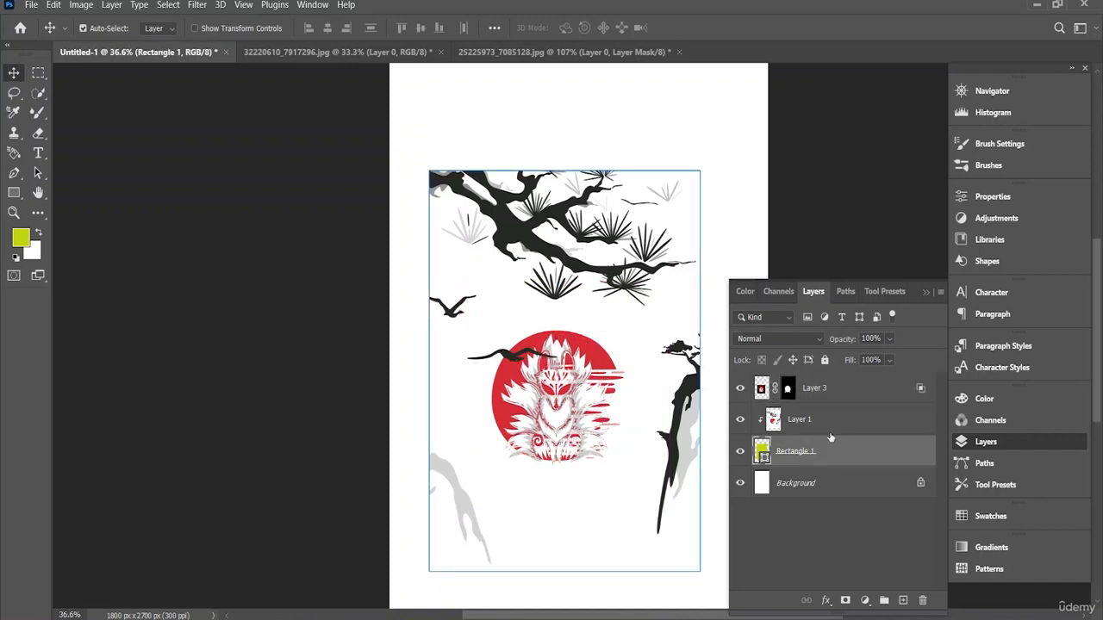
pyautogui.click(829, 421)
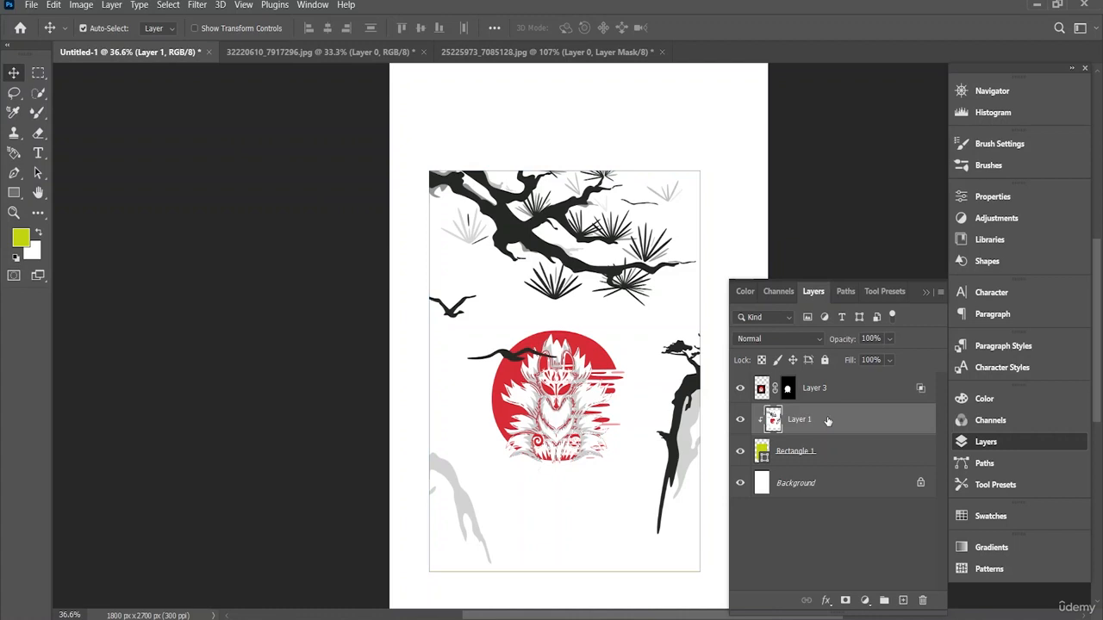
pyautogui.hotkey('ctrl', 't')
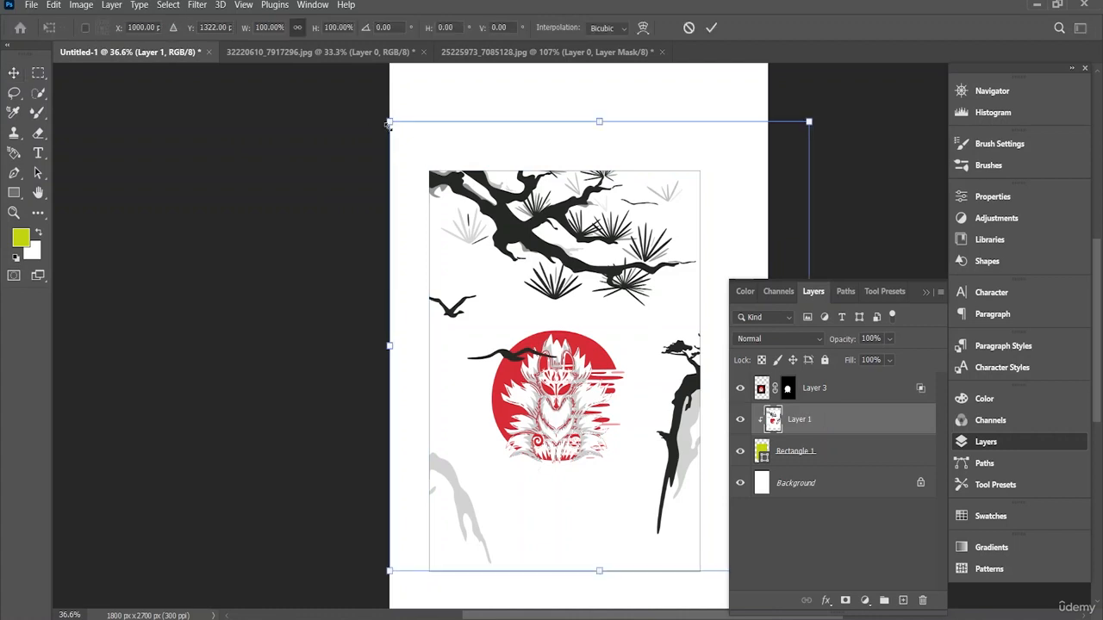
pyautogui.moveTo(388, 123); pyautogui.dragTo(403, 140)
pyautogui.moveTo(552, 319); pyautogui.dragTo(577, 342)
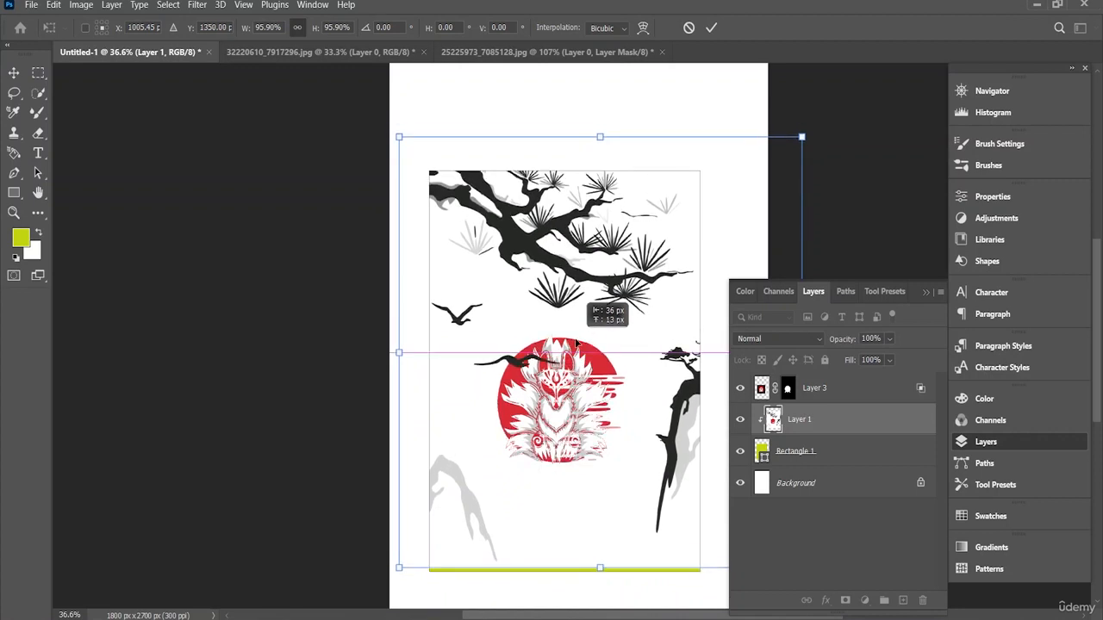
pyautogui.moveTo(576, 342); pyautogui.dragTo(578, 349)
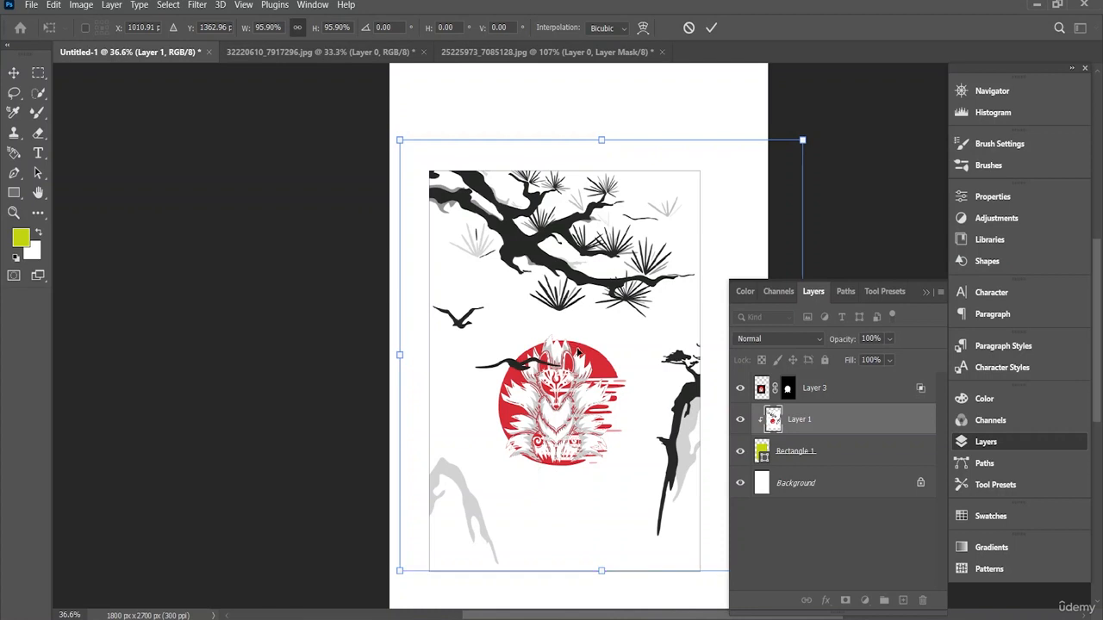
pyautogui.moveTo(577, 349); pyautogui.dragTo(575, 352)
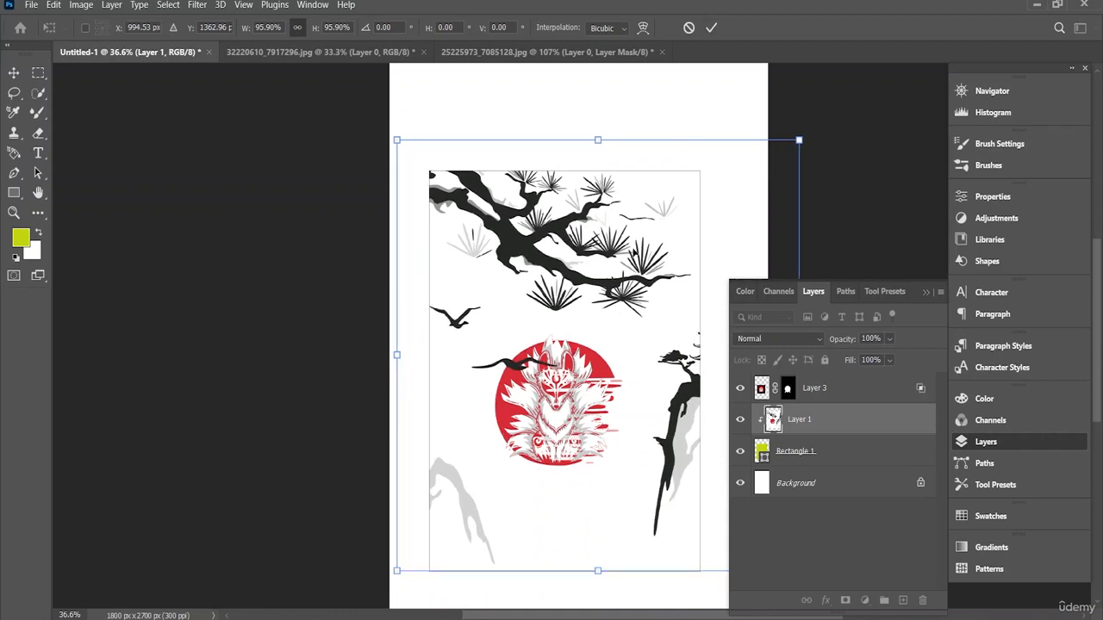
pyautogui.click(713, 29)
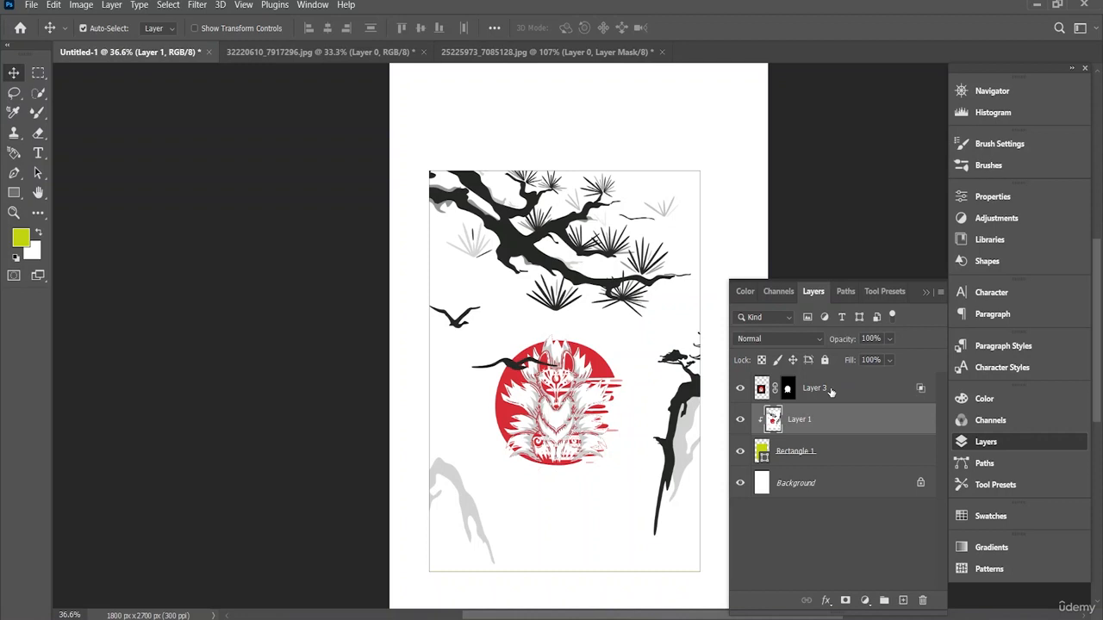
# Step: Combine the fox, landscape and rectangle layers into a single smart object
pyautogui.keyDown('shift'); pyautogui.click(832, 392); pyautogui.keyUp('shift')
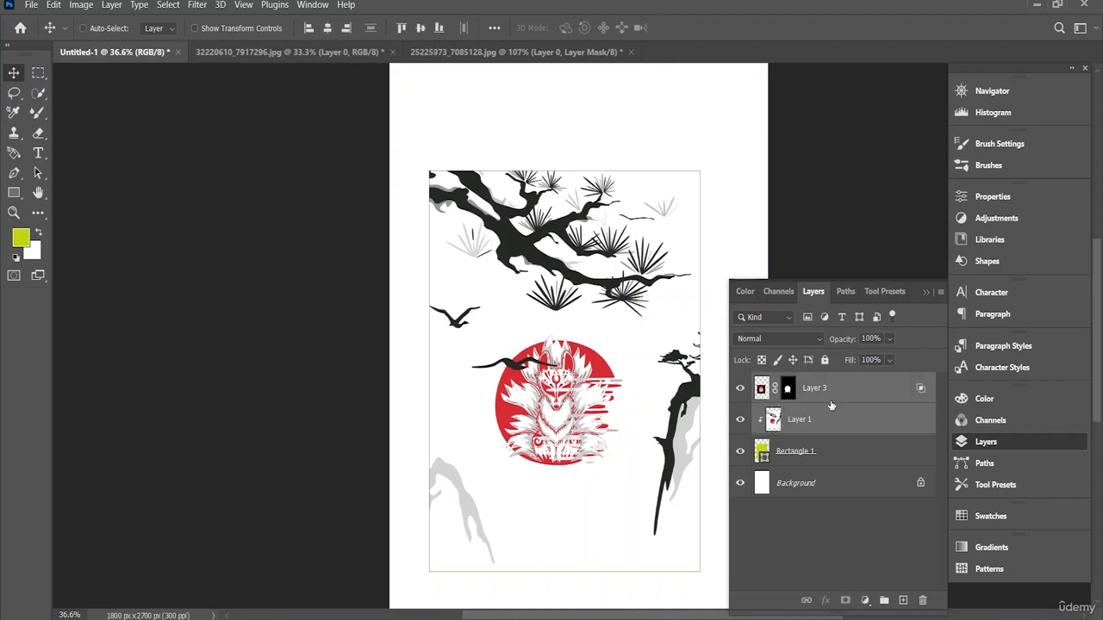
pyautogui.keyDown('shift'); pyautogui.click(812, 455); pyautogui.keyUp('shift')
pyautogui.rightClick(824, 387)
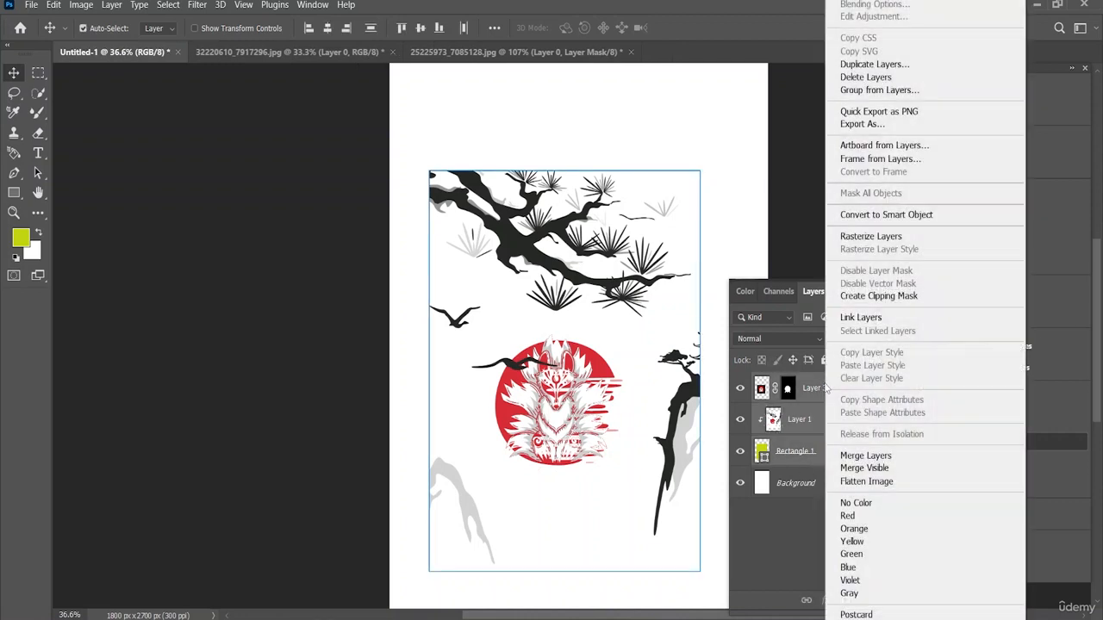
pyautogui.click(905, 216)
# Step: Move the combined artwork up on the canvas, leaving equal-looking top and bottom margins
pyautogui.moveTo(613, 405); pyautogui.dragTo(610, 351)
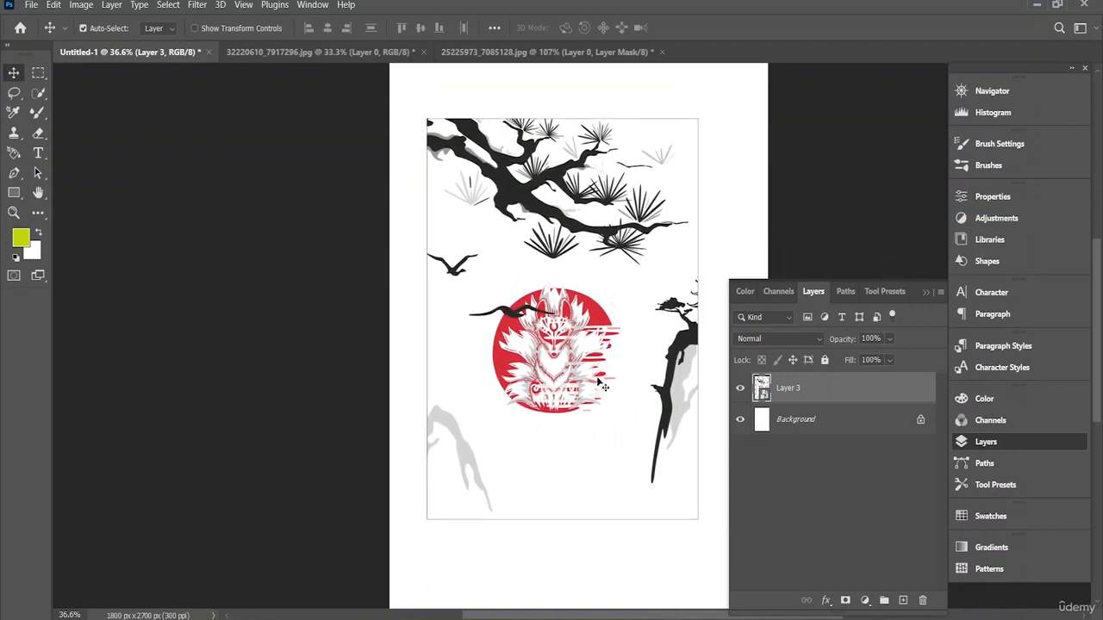
pyautogui.moveTo(537, 270)
pyautogui.mouseDown()
pyautogui.moveTo(544, 282)
pyautogui.moveTo(541, 272)
pyautogui.mouseUp()
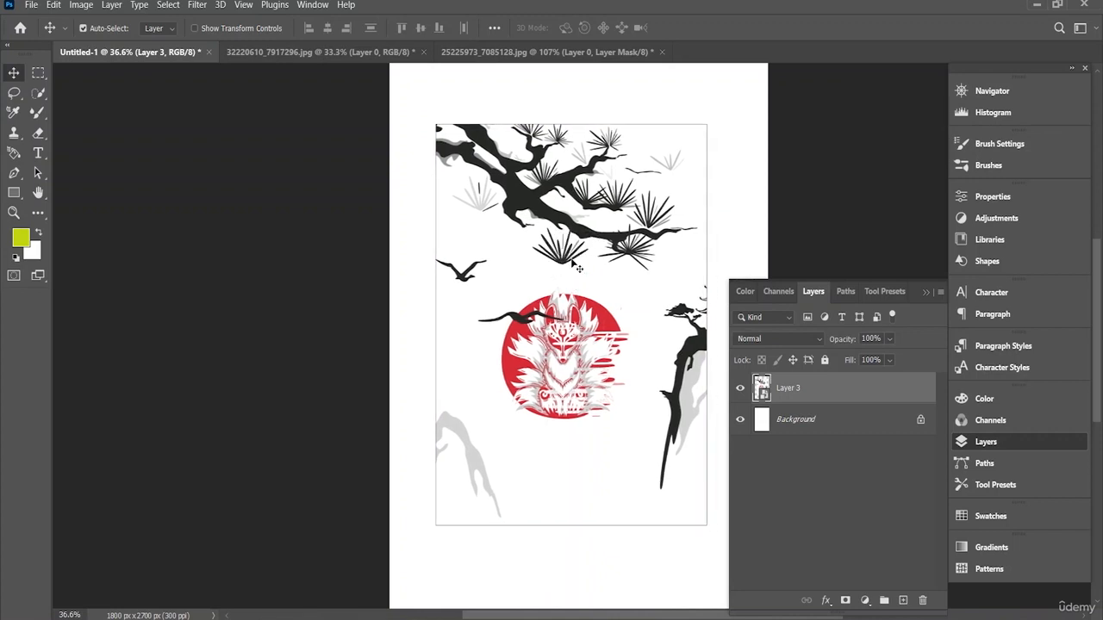
pyautogui.moveTo(593, 325)
pyautogui.mouseDown()
pyautogui.moveTo(595, 340)
pyautogui.moveTo(584, 322)
pyautogui.mouseUp()
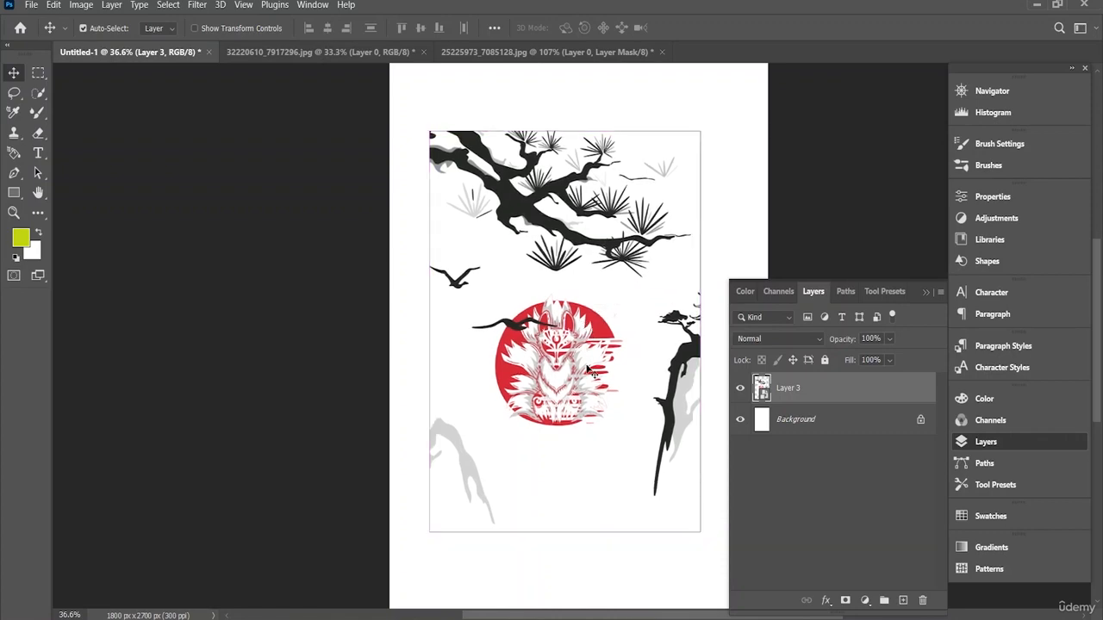
# Step: Open the red circular calligraphy image 34371893_v209-noon-31-typography-01-job100 from the PS folder on the Desktop
pyautogui.click(31, 5)
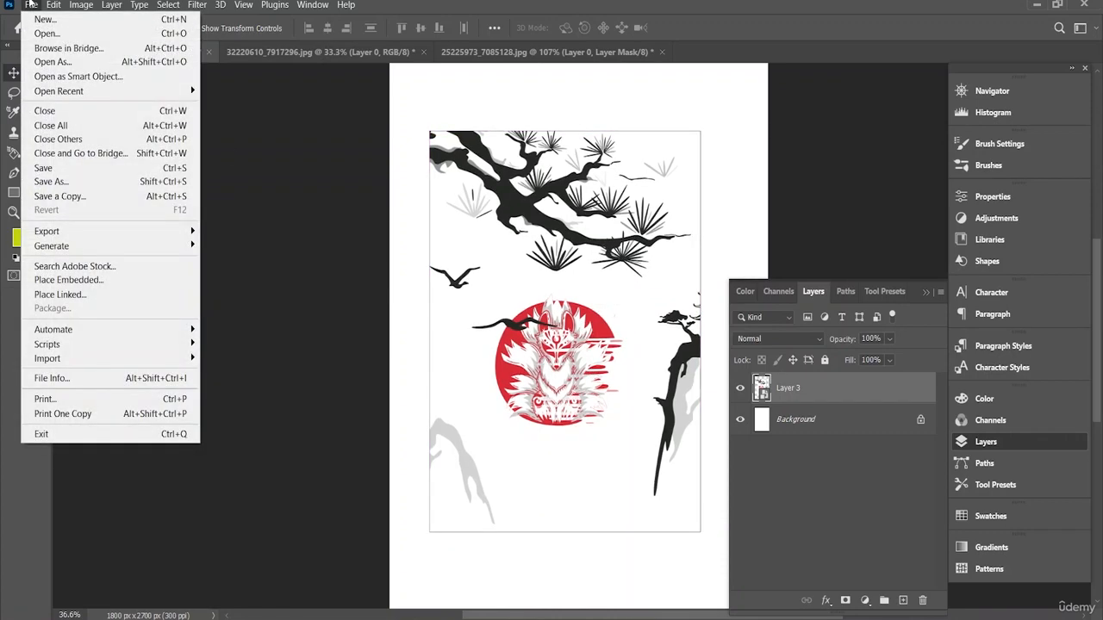
pyautogui.click(31, 5)
pyautogui.click(31, 5)
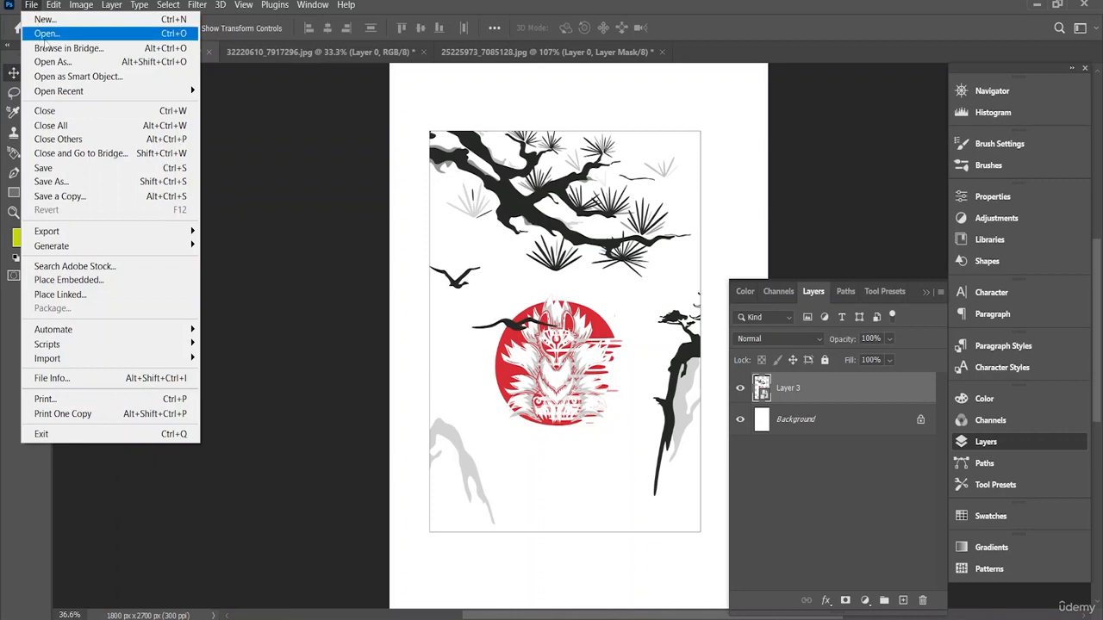
pyautogui.click(45, 34)
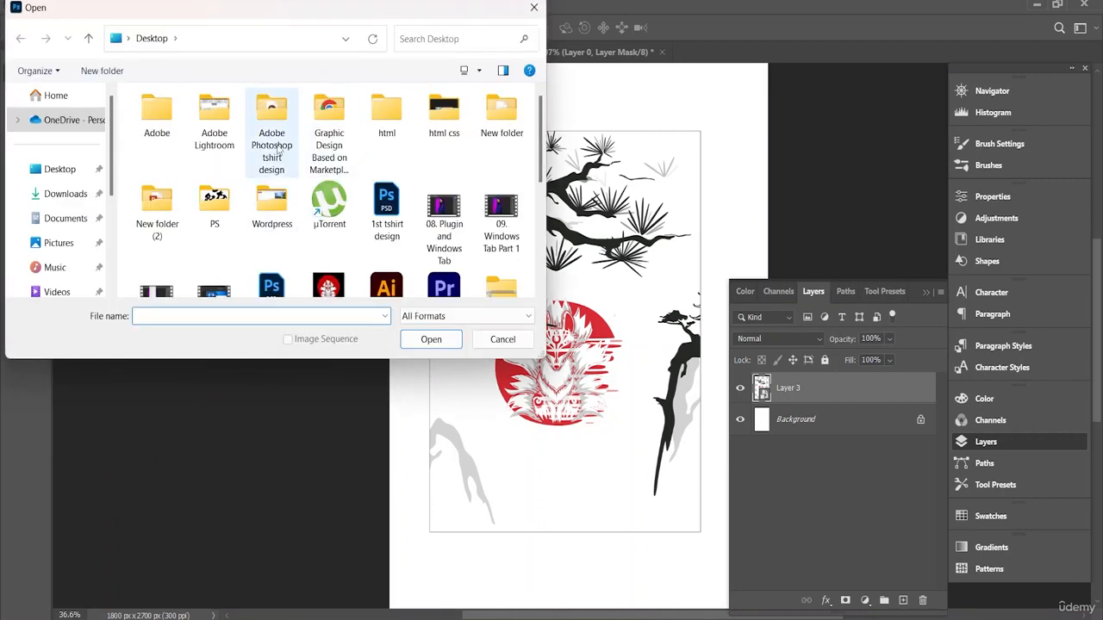
pyautogui.doubleClick(206, 231)
pyautogui.scroll(-1, 349, 204)
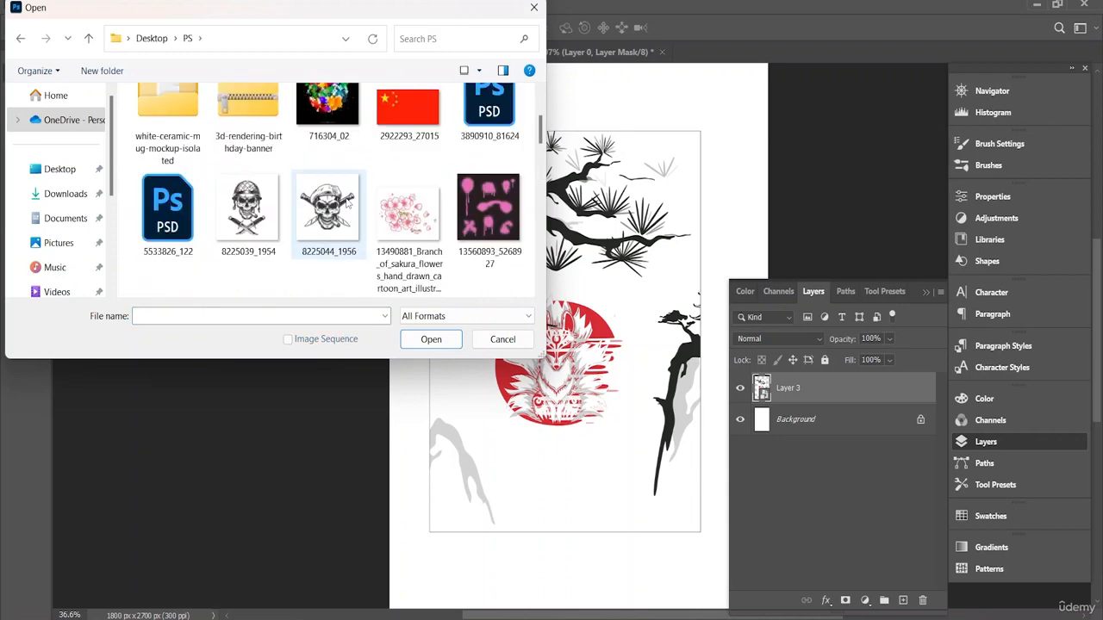
pyautogui.scroll(-2, 349, 203)
pyautogui.click(473, 224)
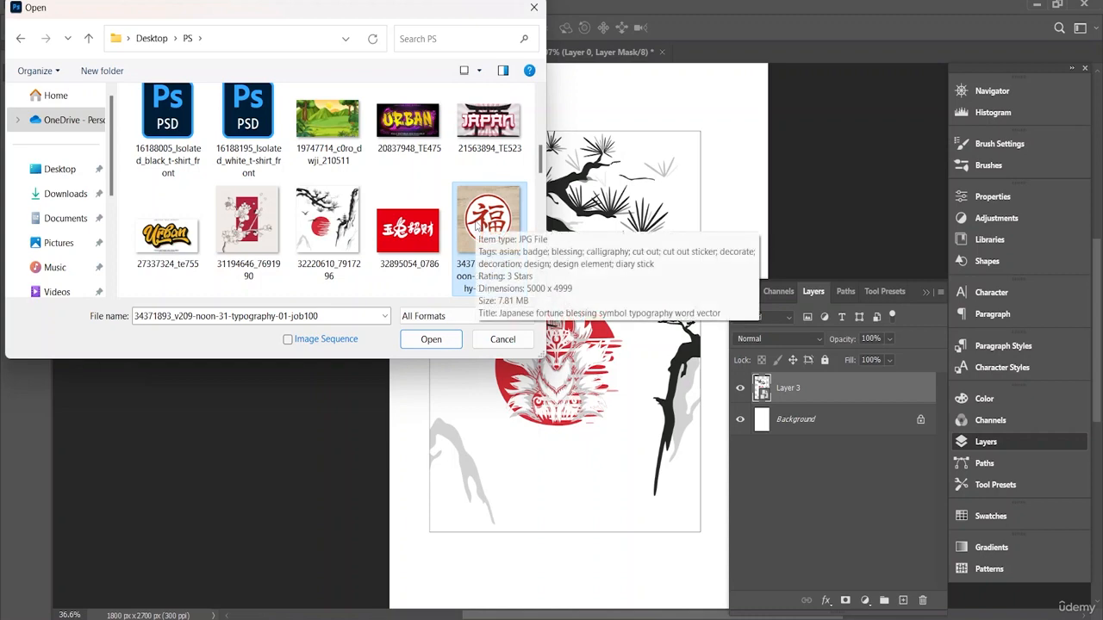
pyautogui.click(453, 345)
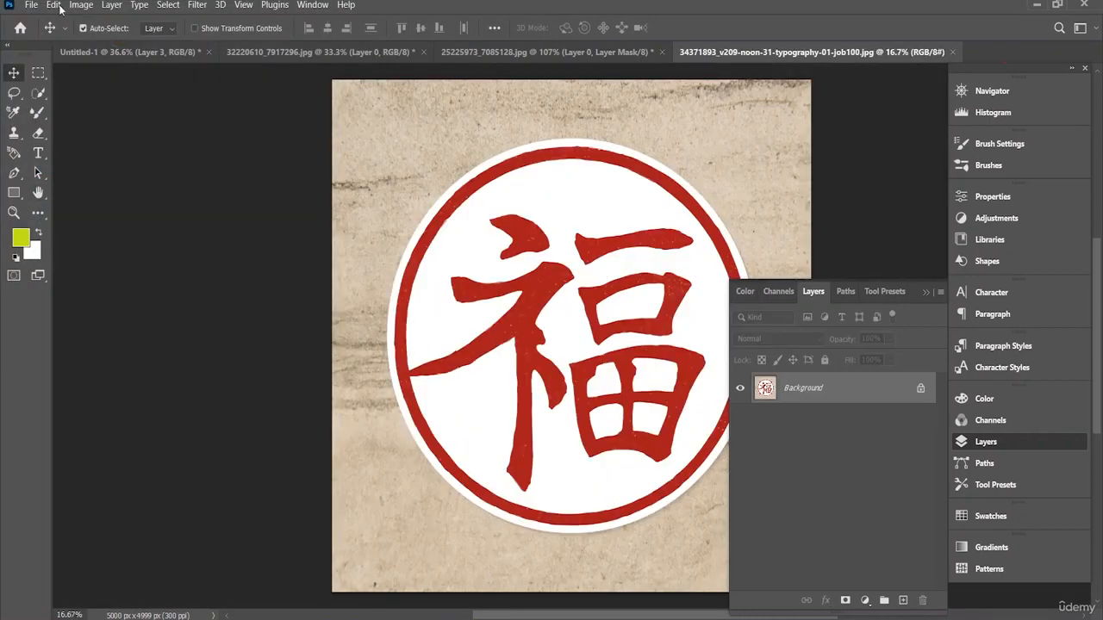
# Step: Open the black Japanese calligraphy image doll_festival_14.jpg from the PS folder
pyautogui.click(31, 5)
pyautogui.click(45, 26)
pyautogui.scroll(-5, 405, 237)
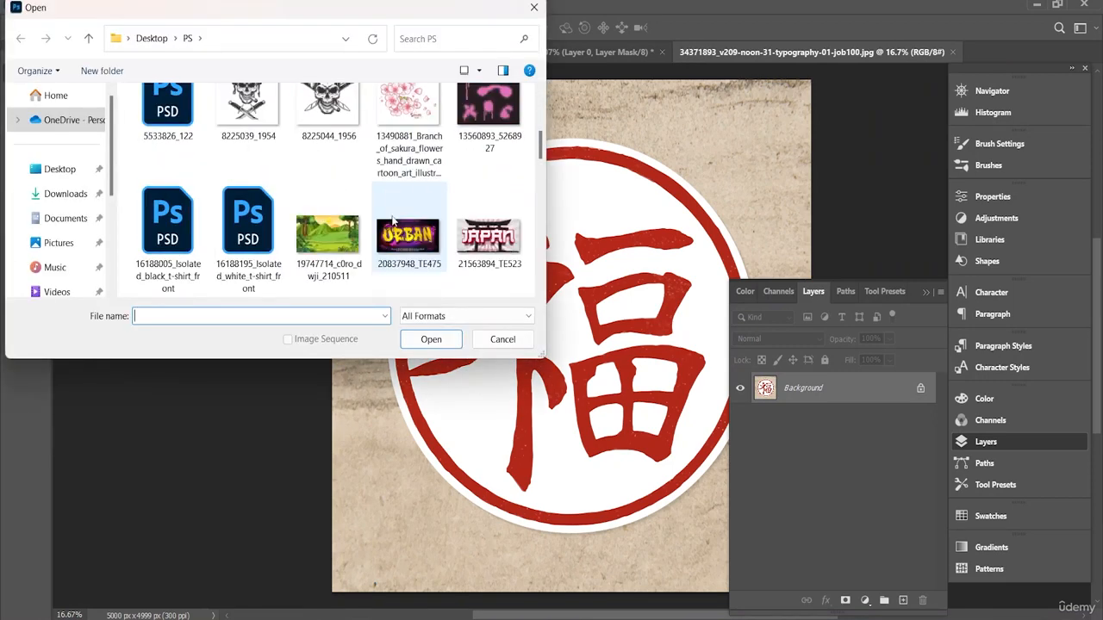
pyautogui.scroll(-4, 394, 225)
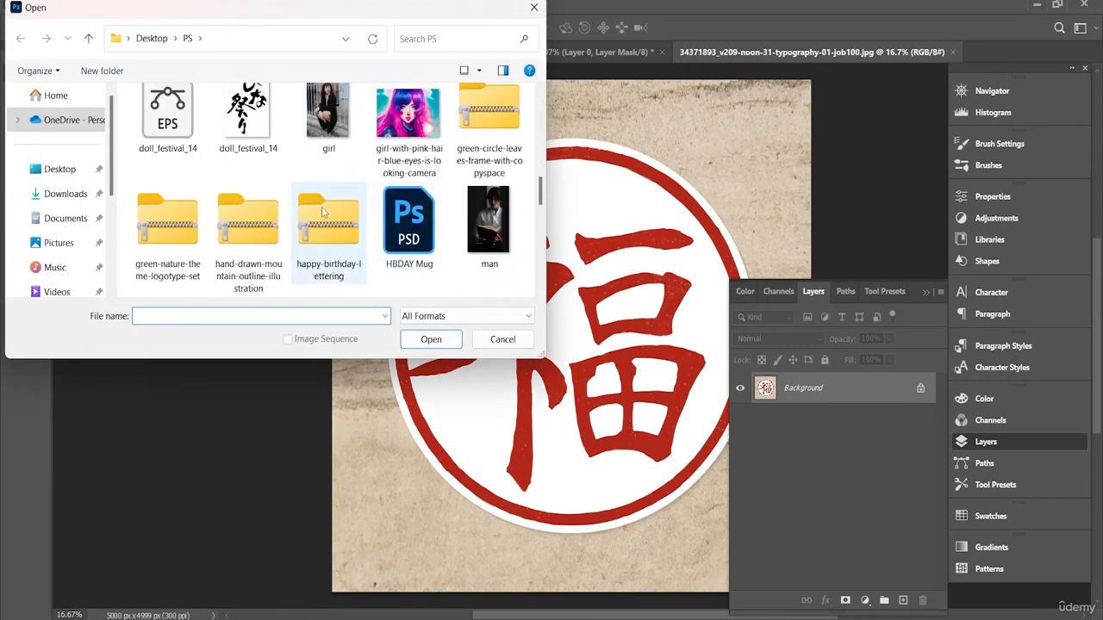
pyautogui.click(251, 146)
pyautogui.click(437, 339)
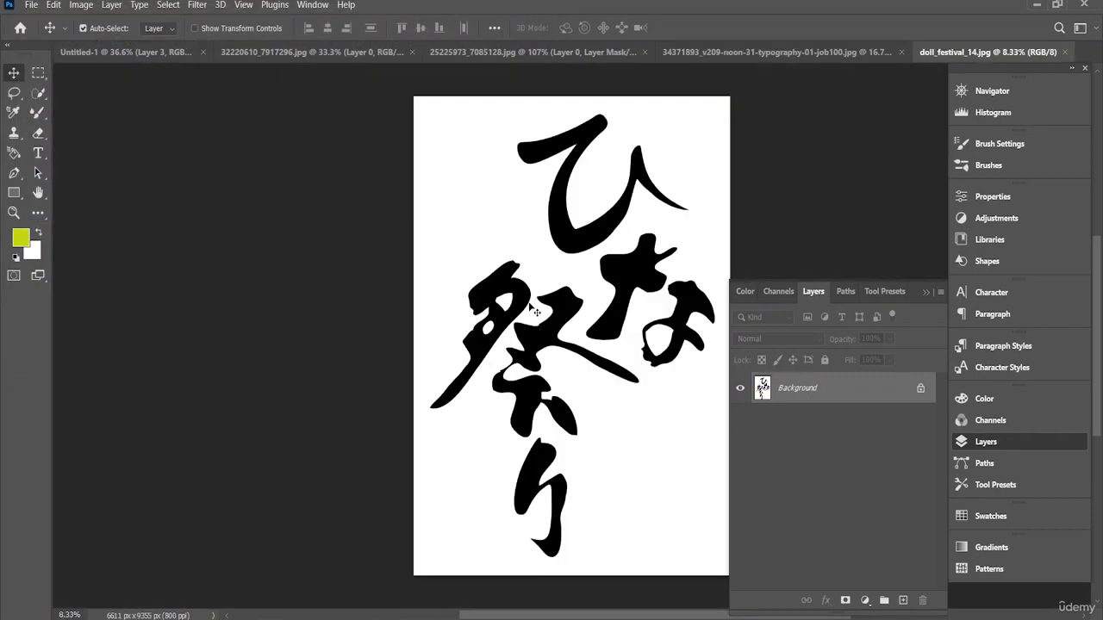
# Step: Convert the locked Background of the doll_festival_14 image into a normal layer
pyautogui.click(38, 93)
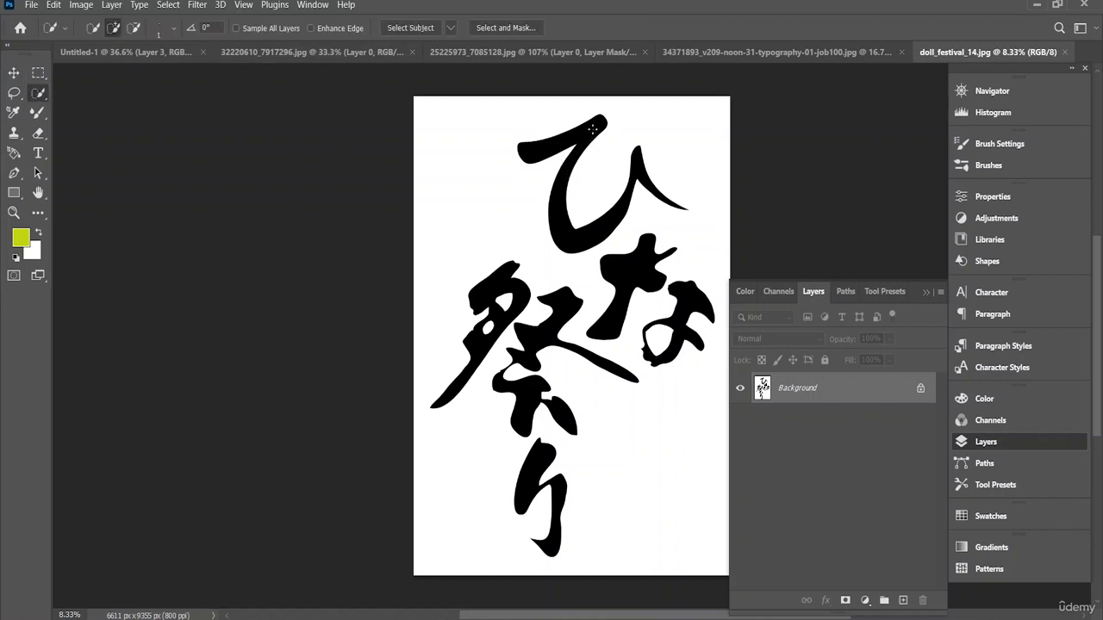
pyautogui.click(14, 72)
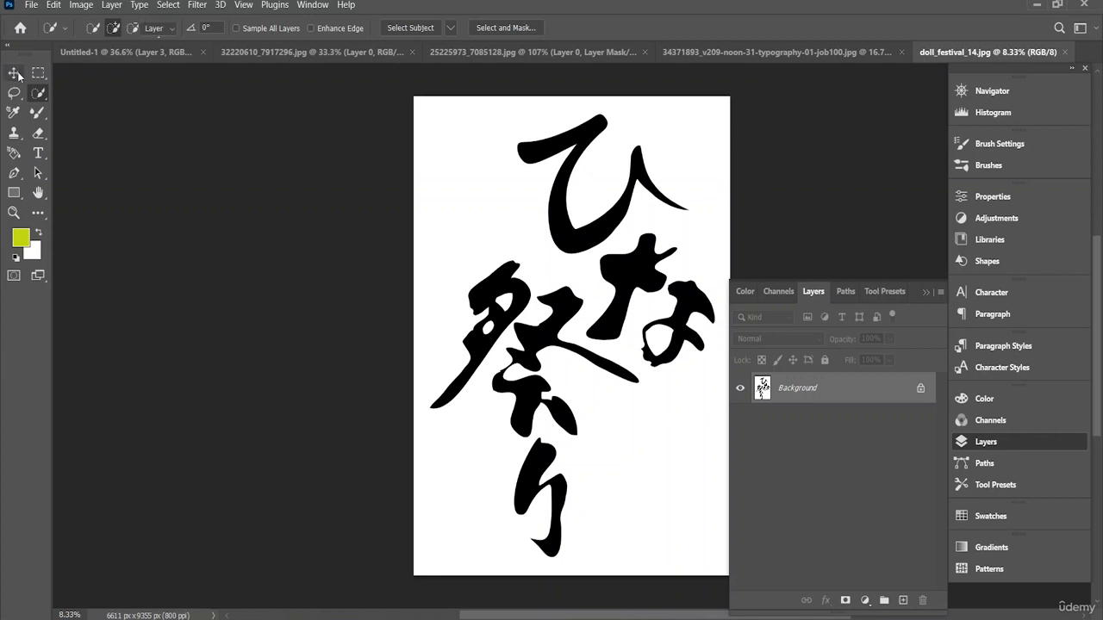
pyautogui.moveTo(539, 245); pyautogui.dragTo(549, 286)
pyautogui.click(591, 285)
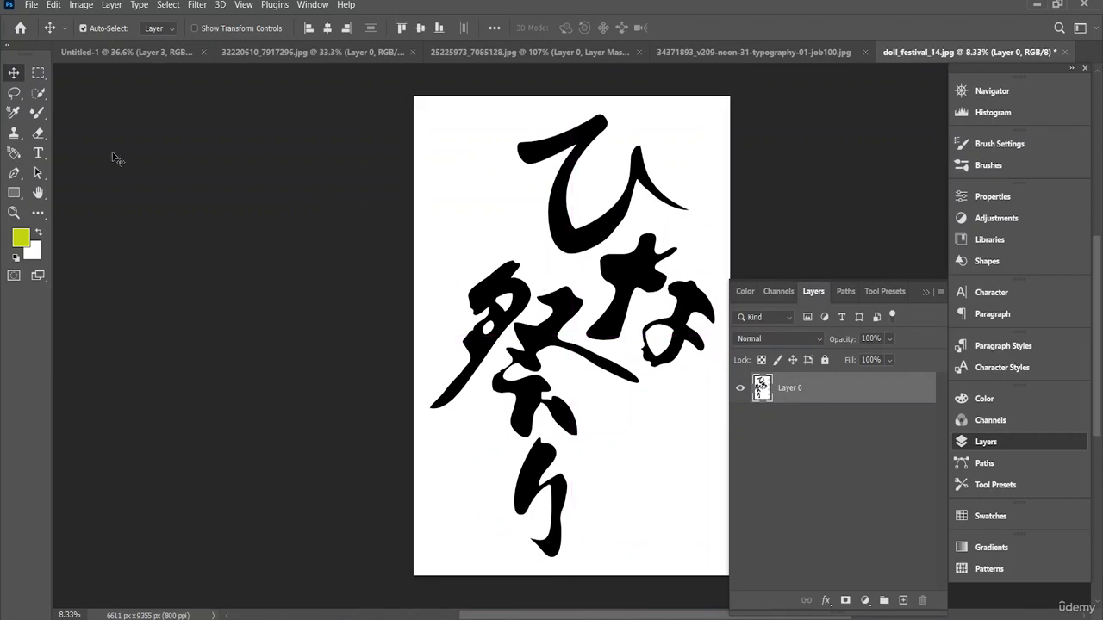
# Step: Select all the black calligraphy strokes in doll_festival_14 using the Quick Selection tool with an 83 px brush
pyautogui.click(38, 94)
pyautogui.click(175, 28)
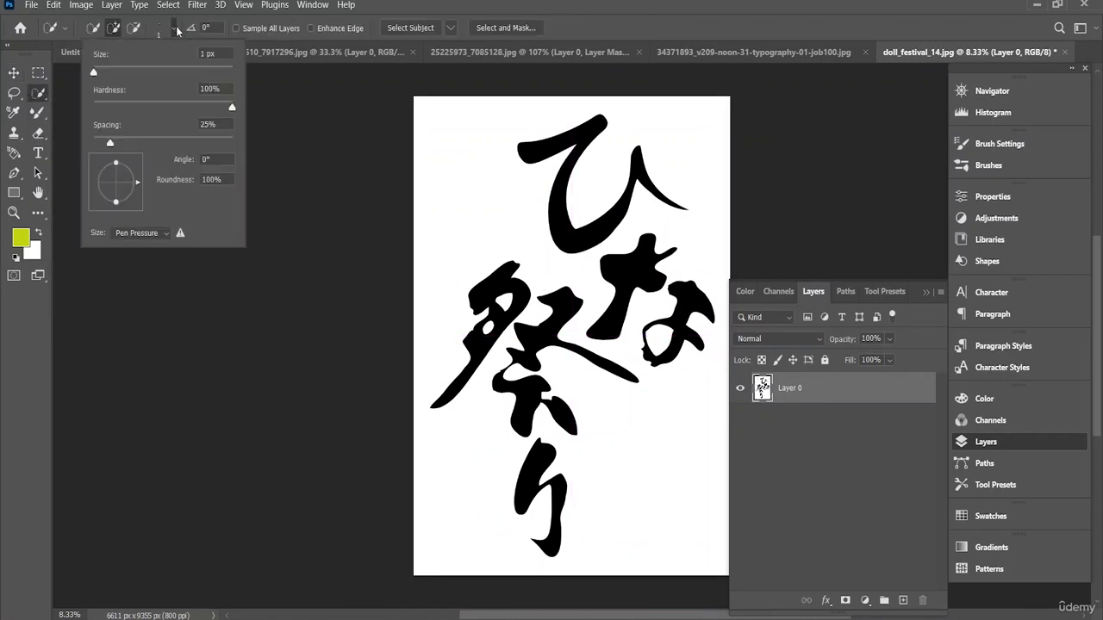
pyautogui.moveTo(123, 74); pyautogui.dragTo(151, 74)
pyautogui.click(565, 208)
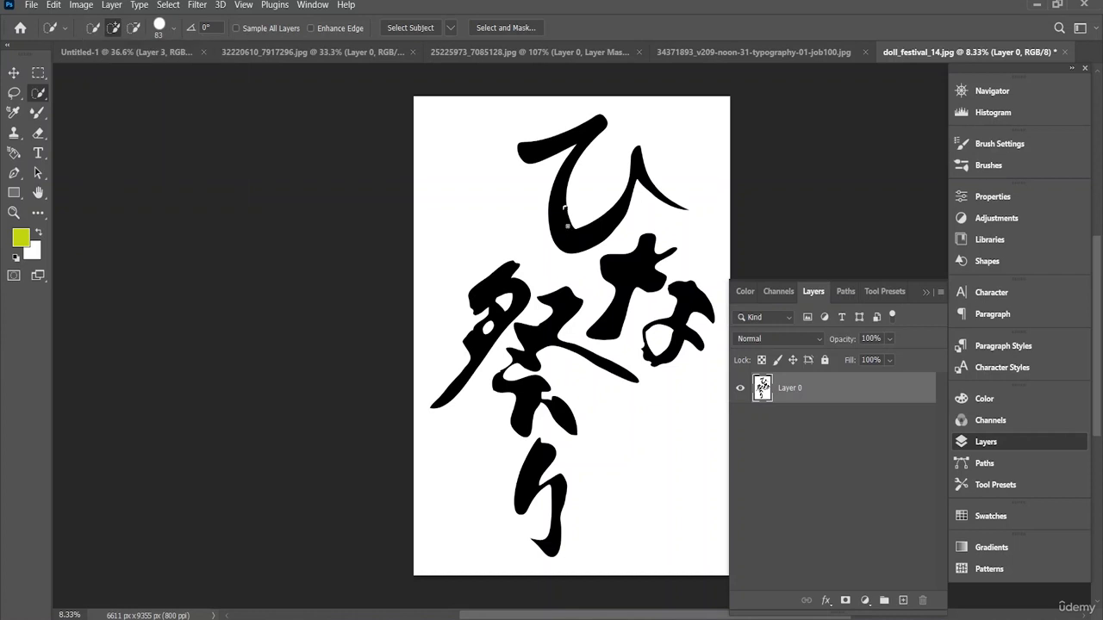
pyautogui.moveTo(555, 206); pyautogui.dragTo(557, 191)
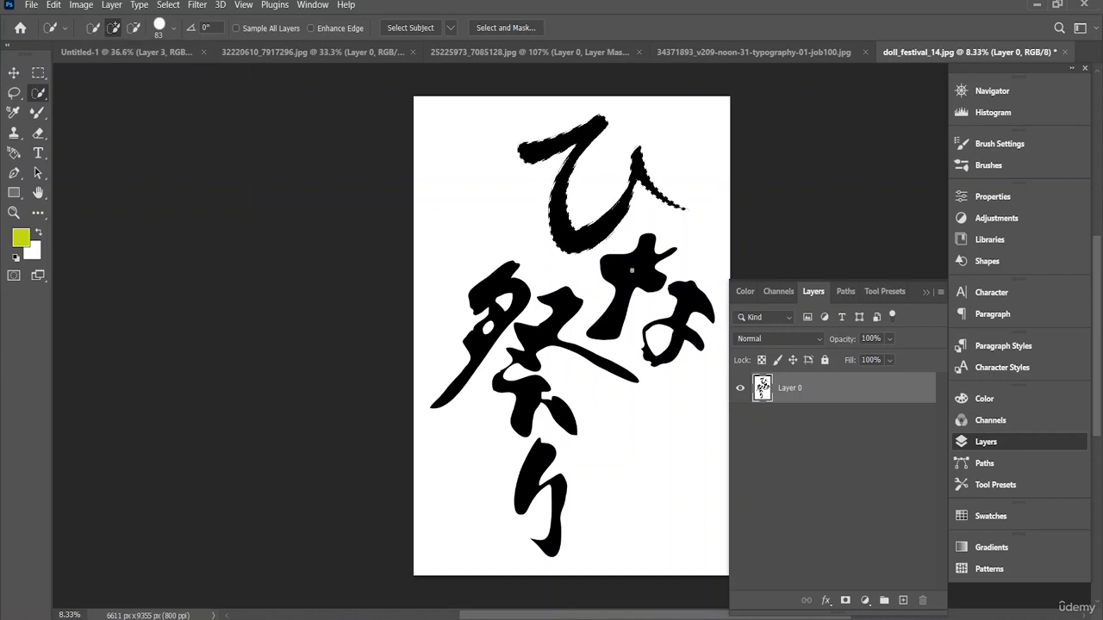
pyautogui.moveTo(631, 283); pyautogui.dragTo(602, 317)
pyautogui.click(550, 345)
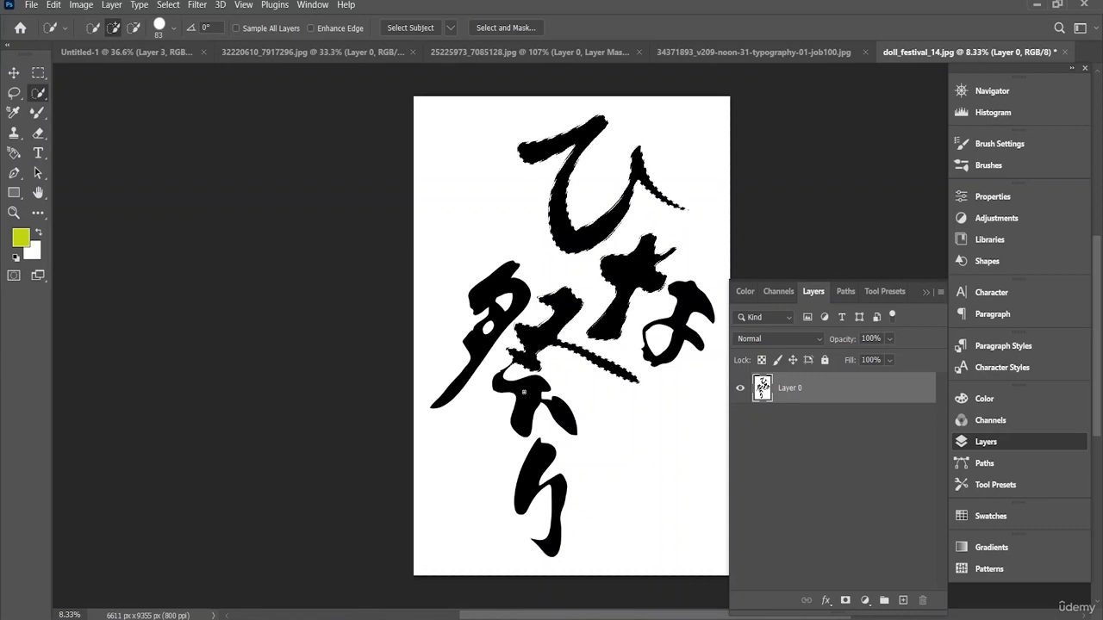
pyautogui.moveTo(522, 392); pyautogui.dragTo(530, 428)
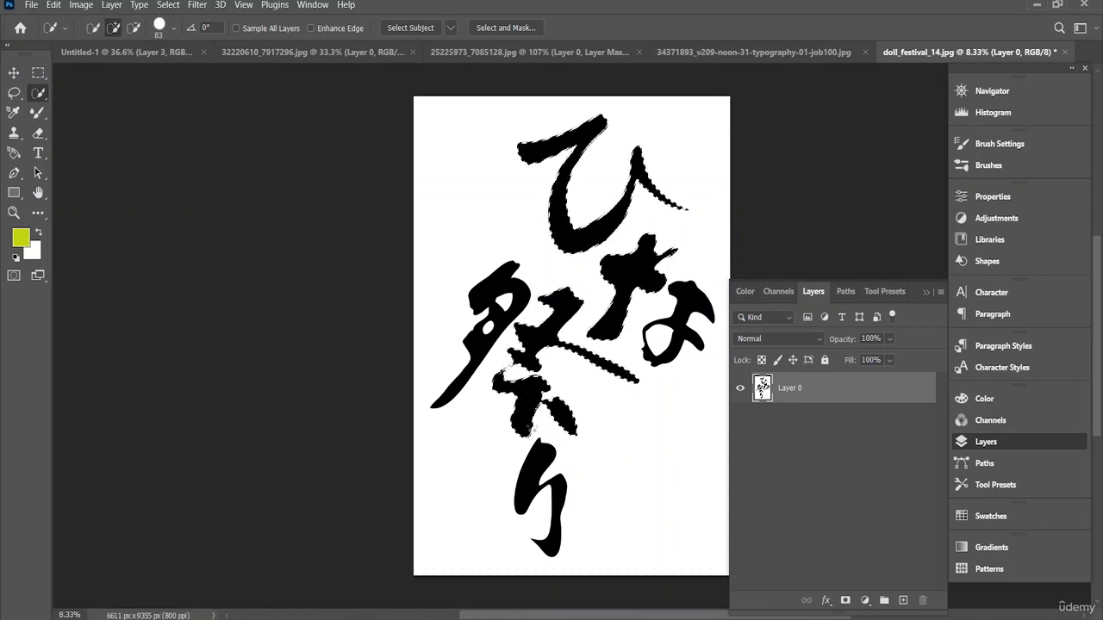
pyautogui.click(537, 469)
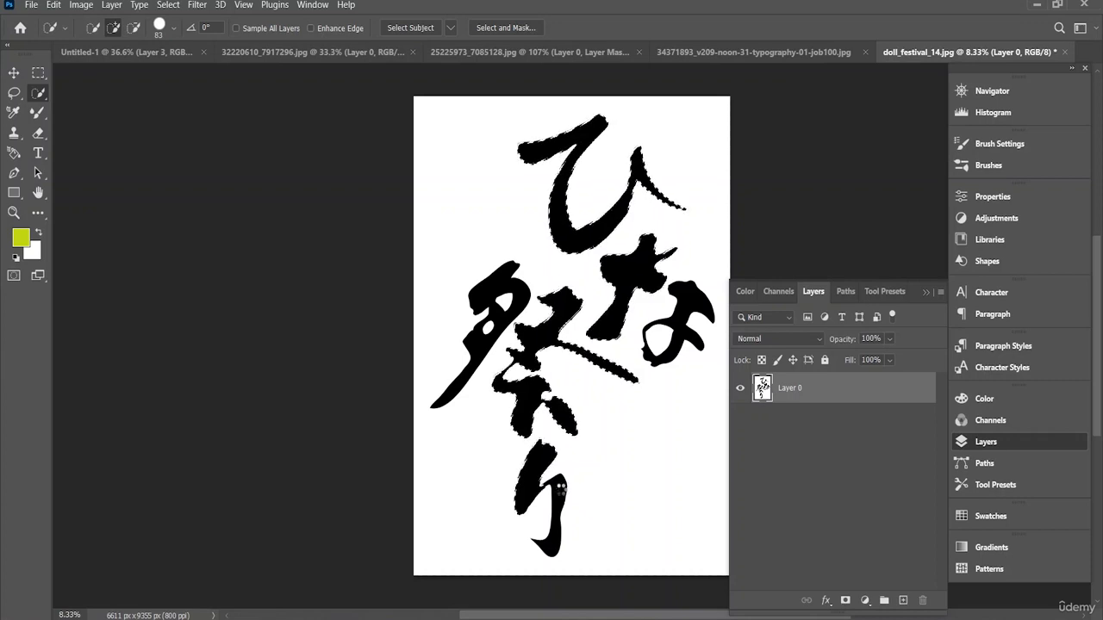
pyautogui.moveTo(547, 493); pyautogui.dragTo(553, 534)
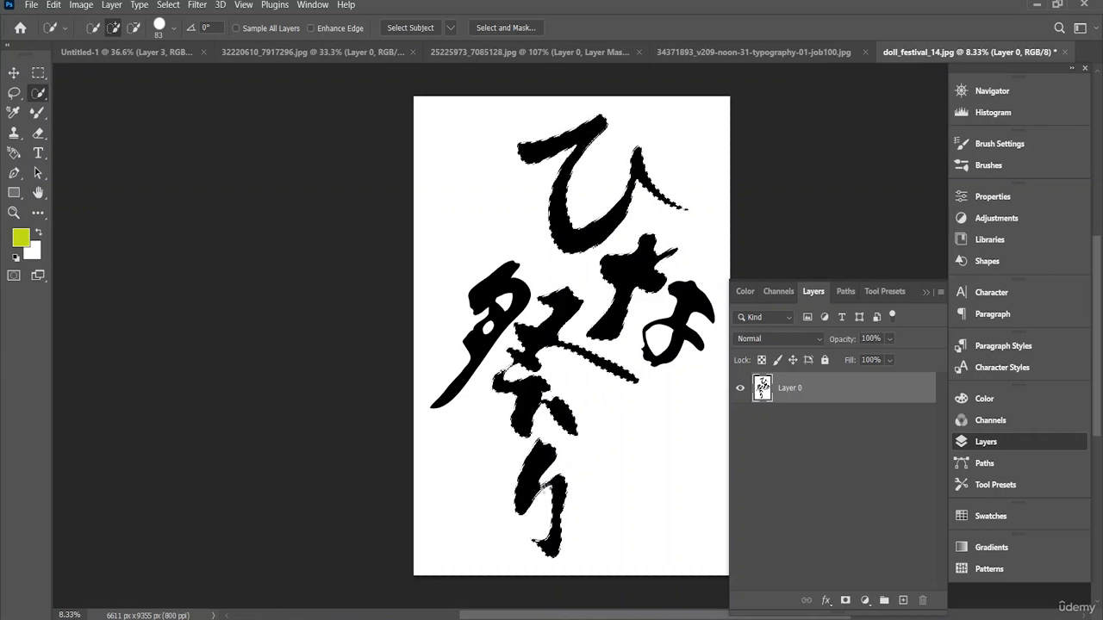
pyautogui.click(480, 339)
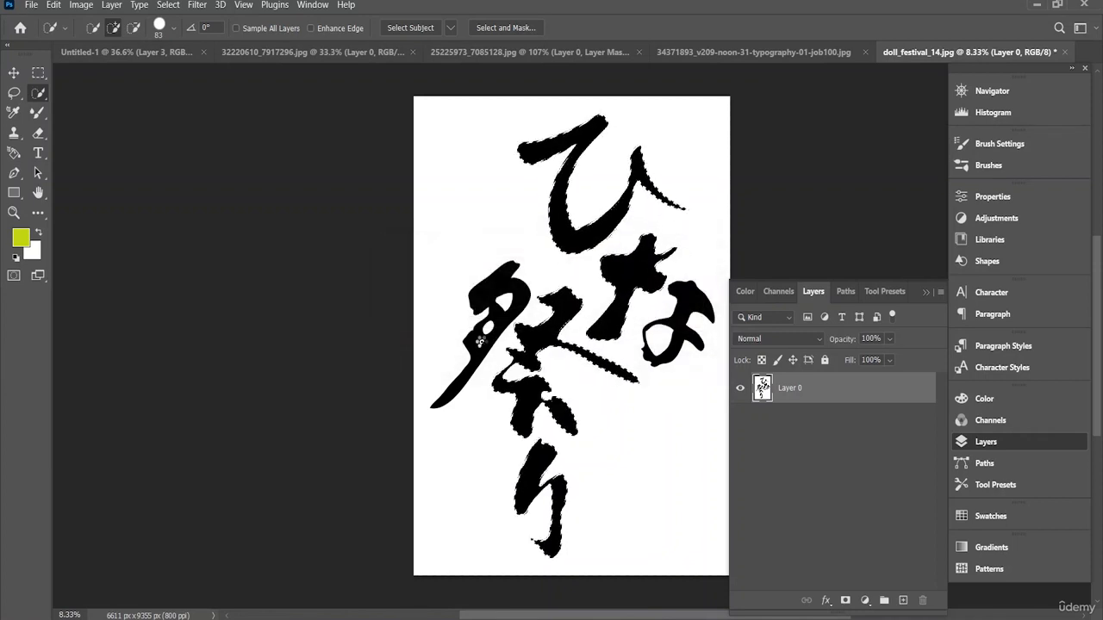
pyautogui.click(480, 341)
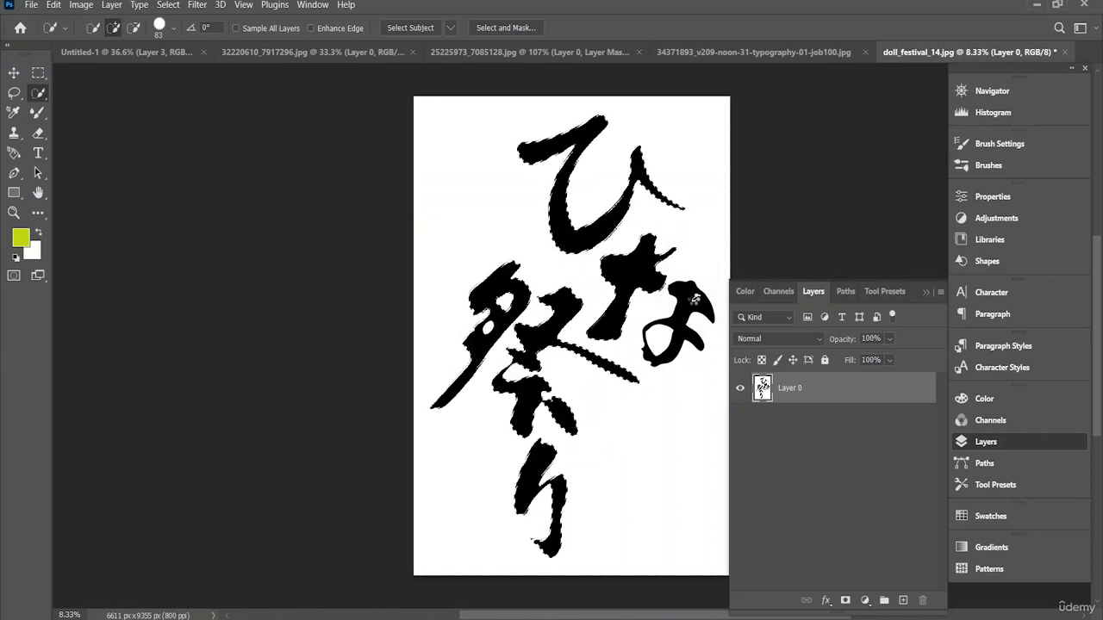
pyautogui.click(677, 312)
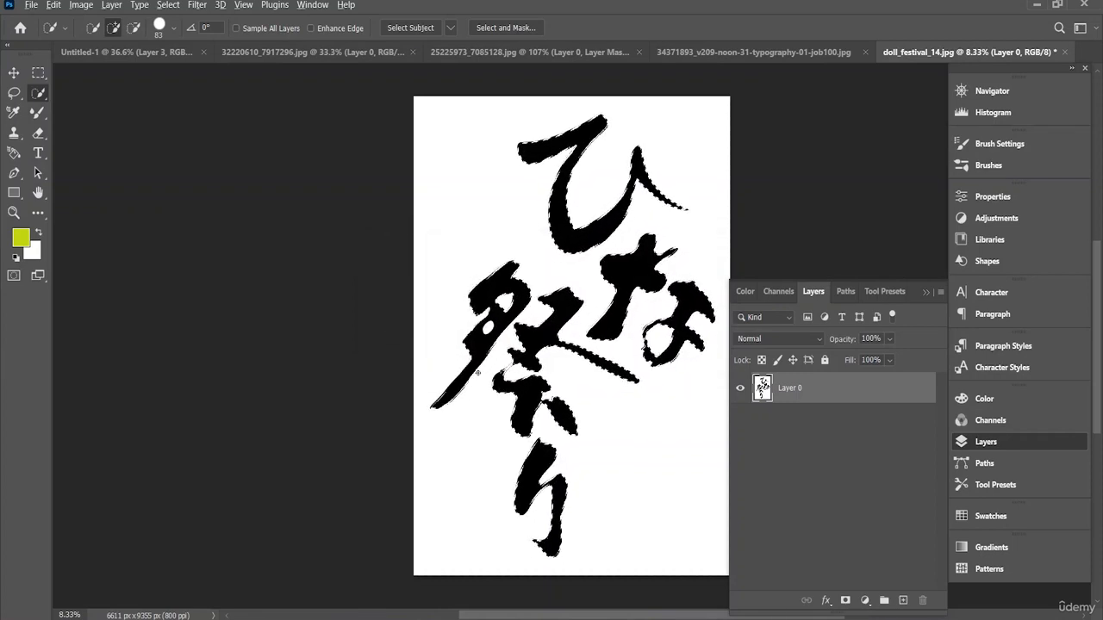
# Step: Subtract the two enclosed white gaps in the 祭 character from the selection and mask the layer with it
pyautogui.scroll(5, 480, 373)
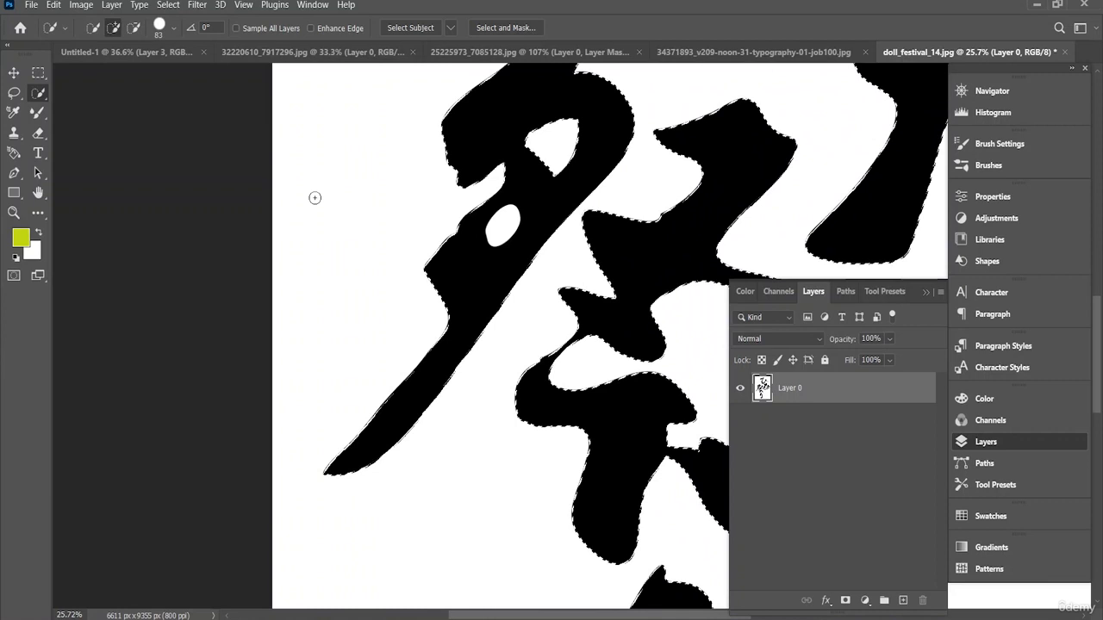
pyautogui.click(134, 28)
pyautogui.click(505, 224)
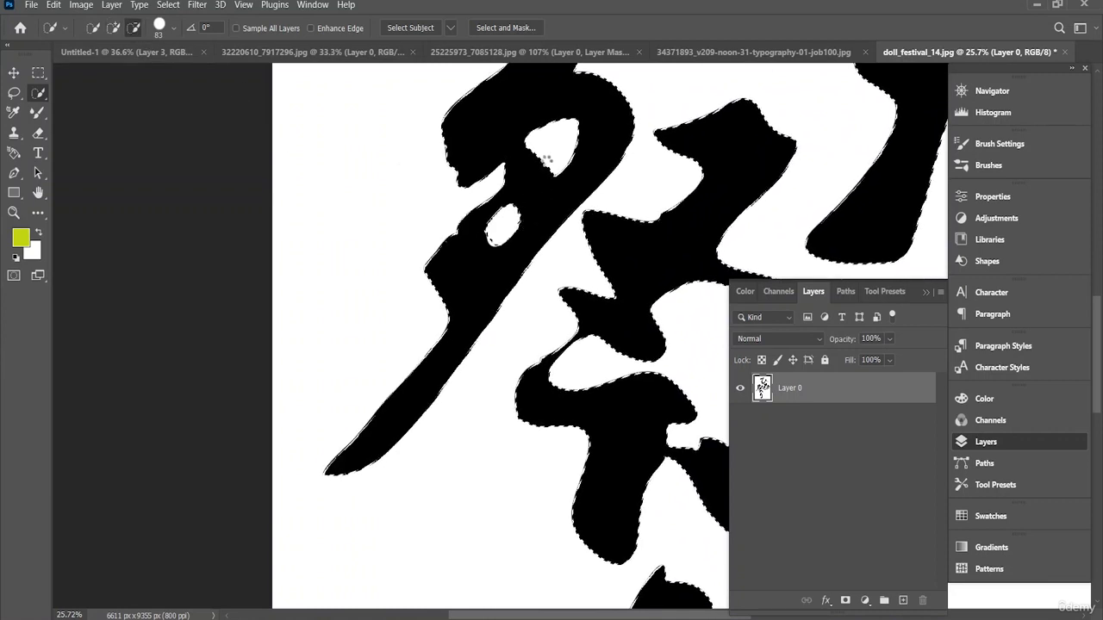
pyautogui.click(555, 152)
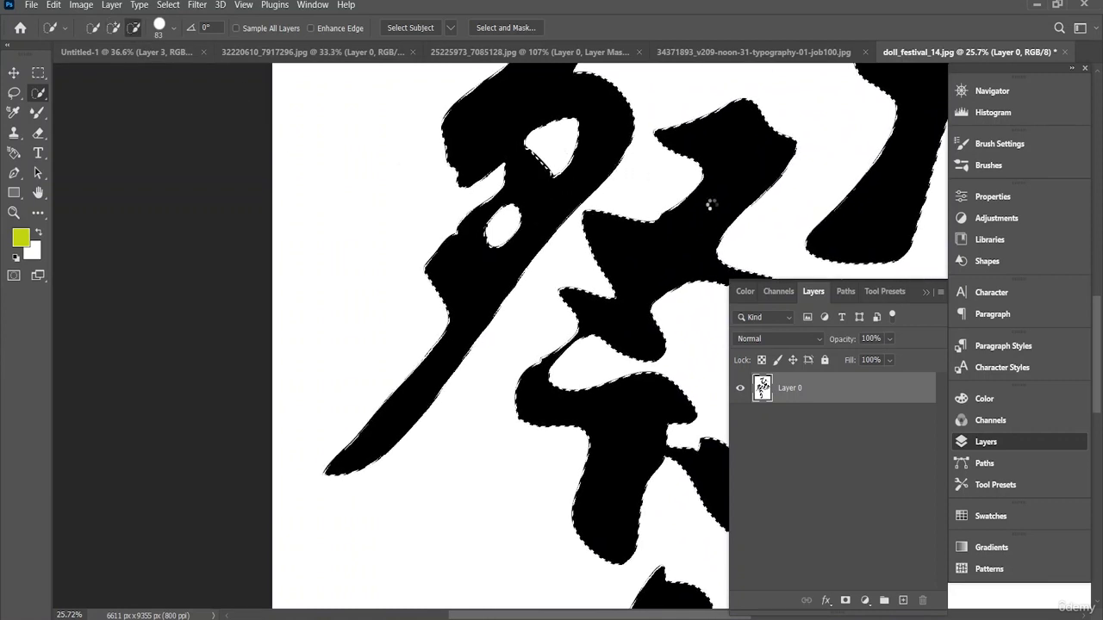
pyautogui.scroll(-5, 658, 243)
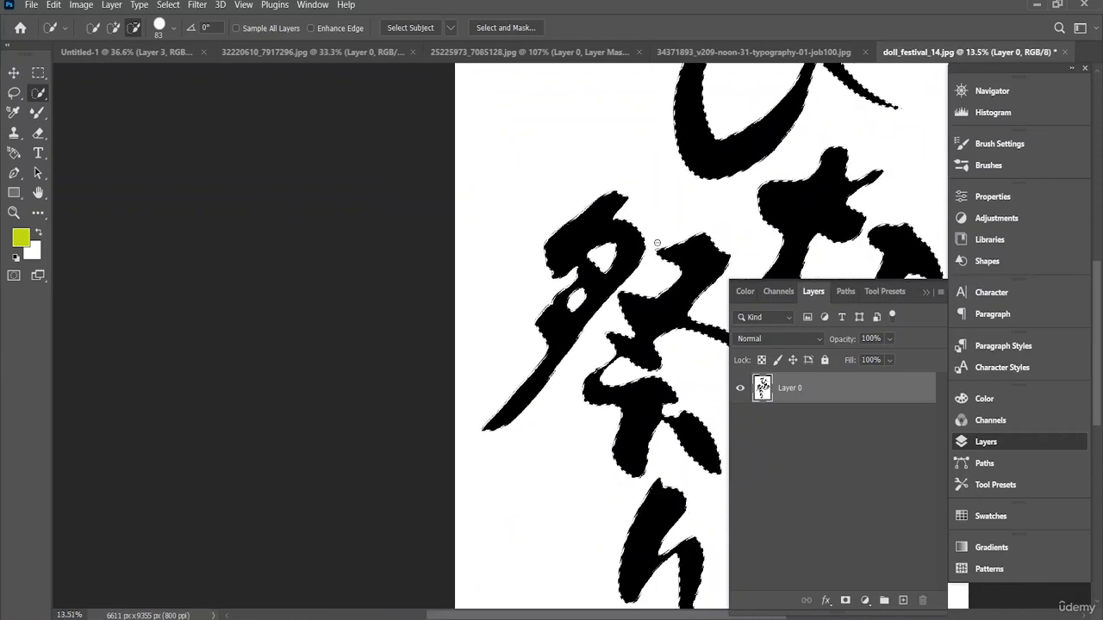
pyautogui.scroll(-3, 658, 243)
pyautogui.click(846, 601)
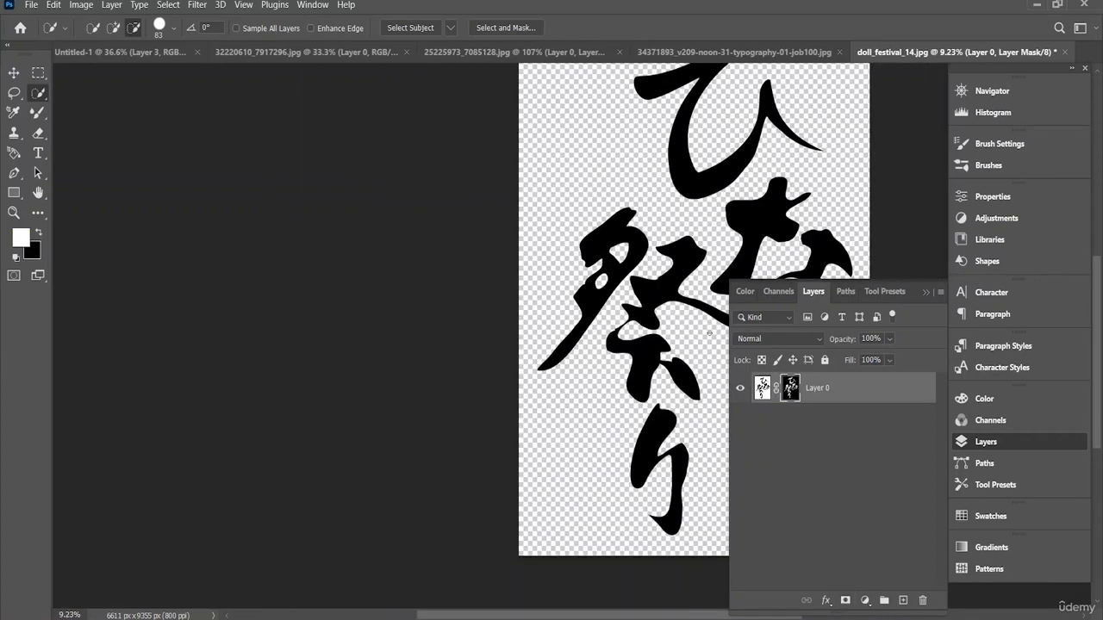
# Step: Copy the masked calligraphy into the Untitled-1 document above the framed artwork
pyautogui.click(14, 72)
pyautogui.moveTo(679, 183); pyautogui.dragTo(632, 377)
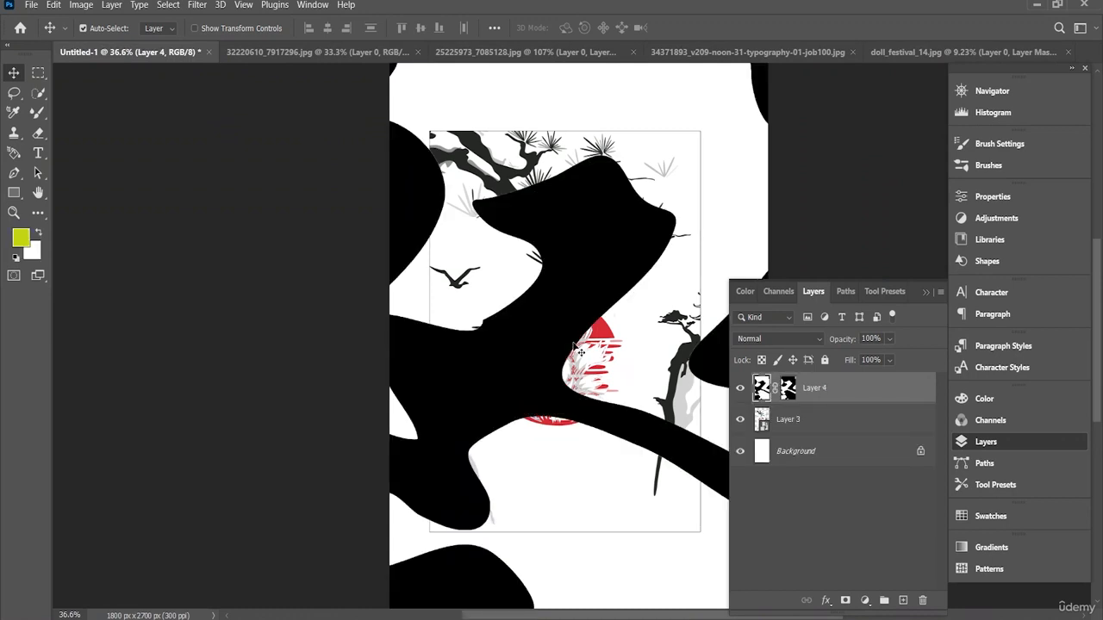
pyautogui.scroll(-4, 581, 352)
pyautogui.hotkey('ctrl', 't')
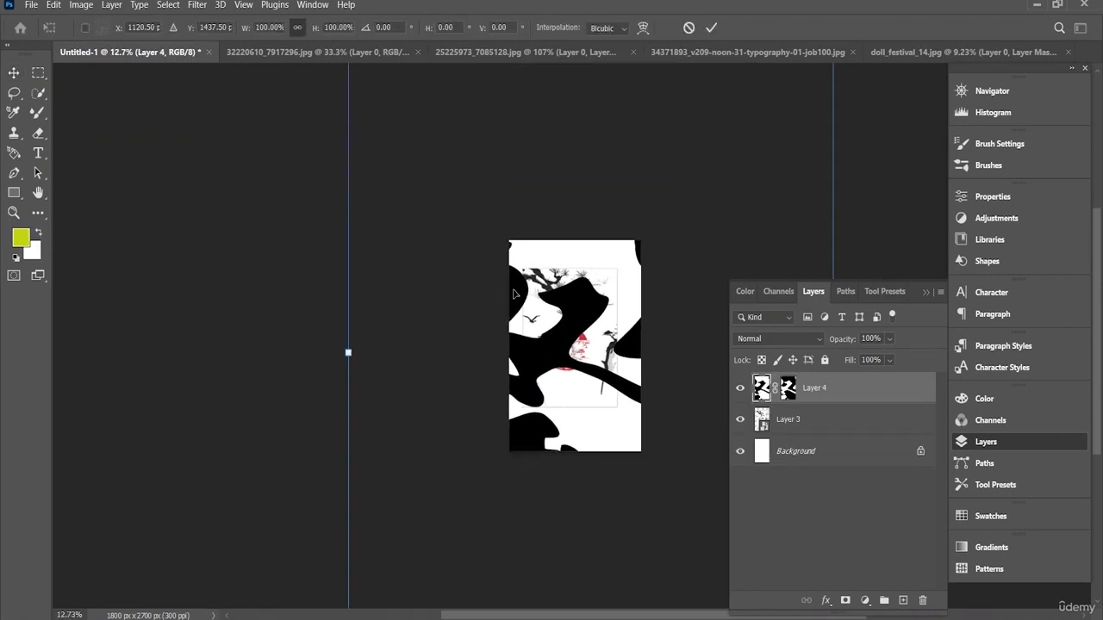
pyautogui.scroll(-3, 492, 326)
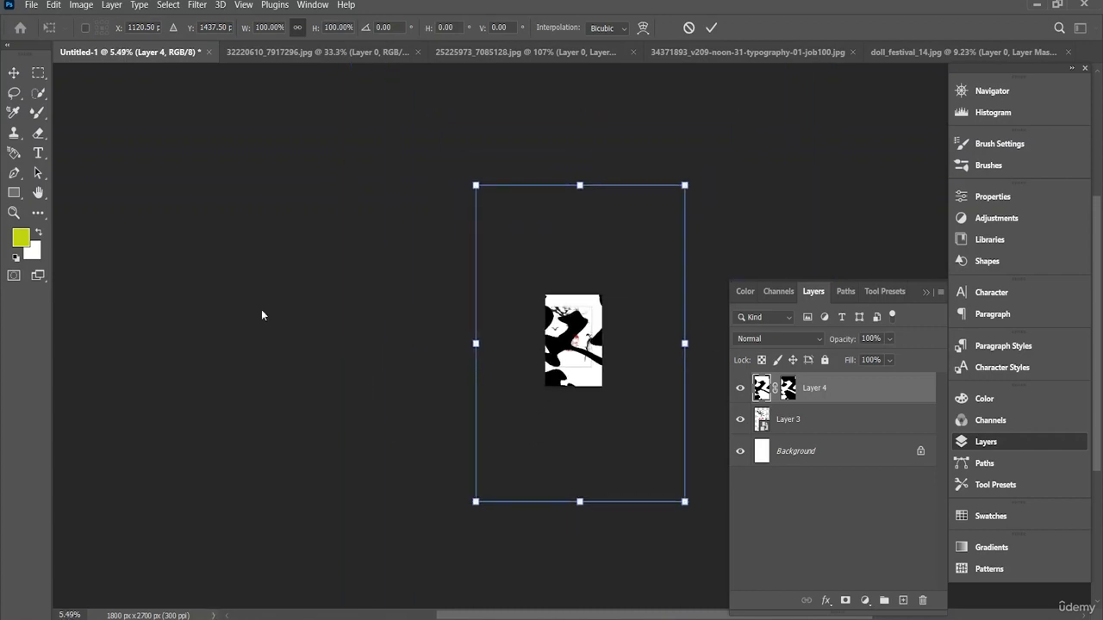
pyautogui.click(13, 75)
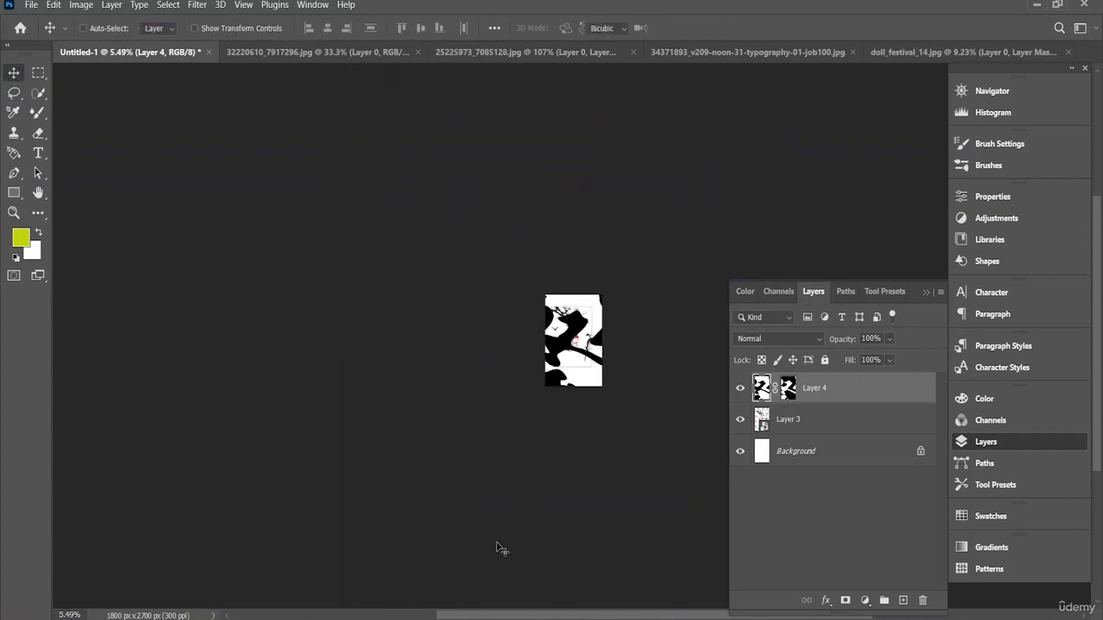
# Step: Scale the calligraphy to about 11.92% and place it over the right part of the red sun, inside the frame
pyautogui.hotkey('ctrl', 't')
pyautogui.moveTo(493, 489); pyautogui.dragTo(575, 338)
pyautogui.scroll(10, 592, 354)
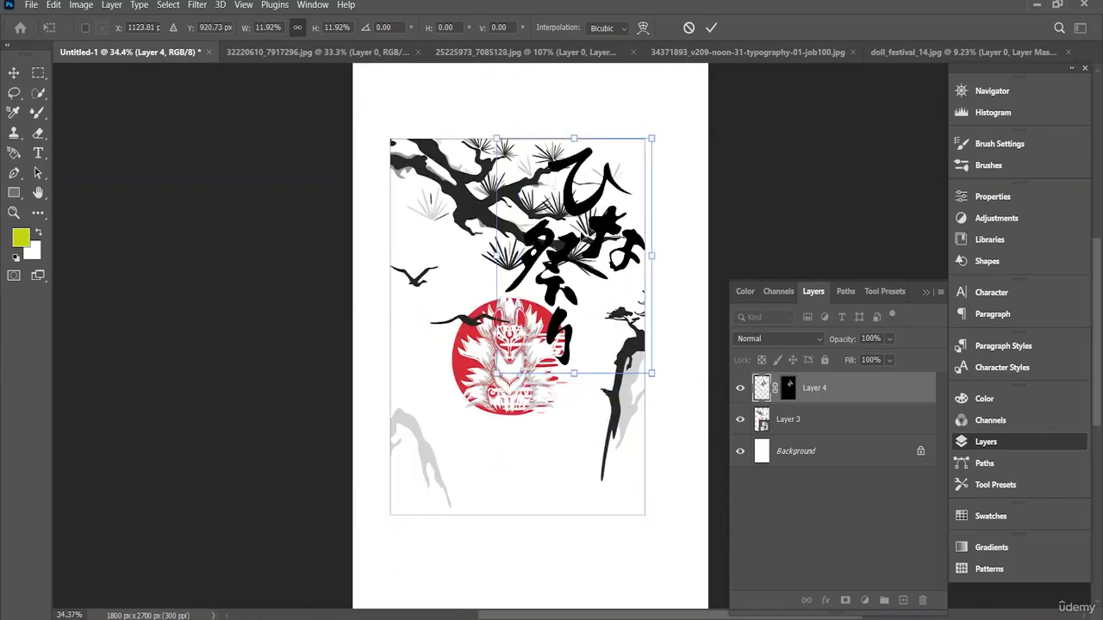
pyautogui.moveTo(585, 247); pyautogui.dragTo(578, 389)
pyautogui.press('Return')
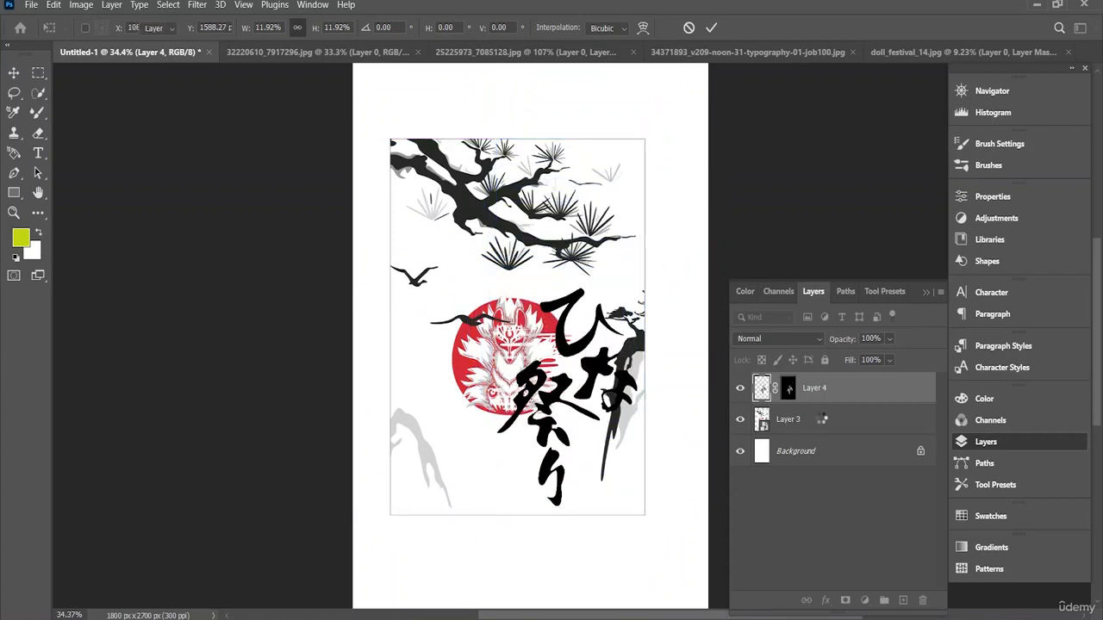
# Step: Convert the Layer 3 smart object back to separate layers and expand the resulting group
pyautogui.click(815, 420)
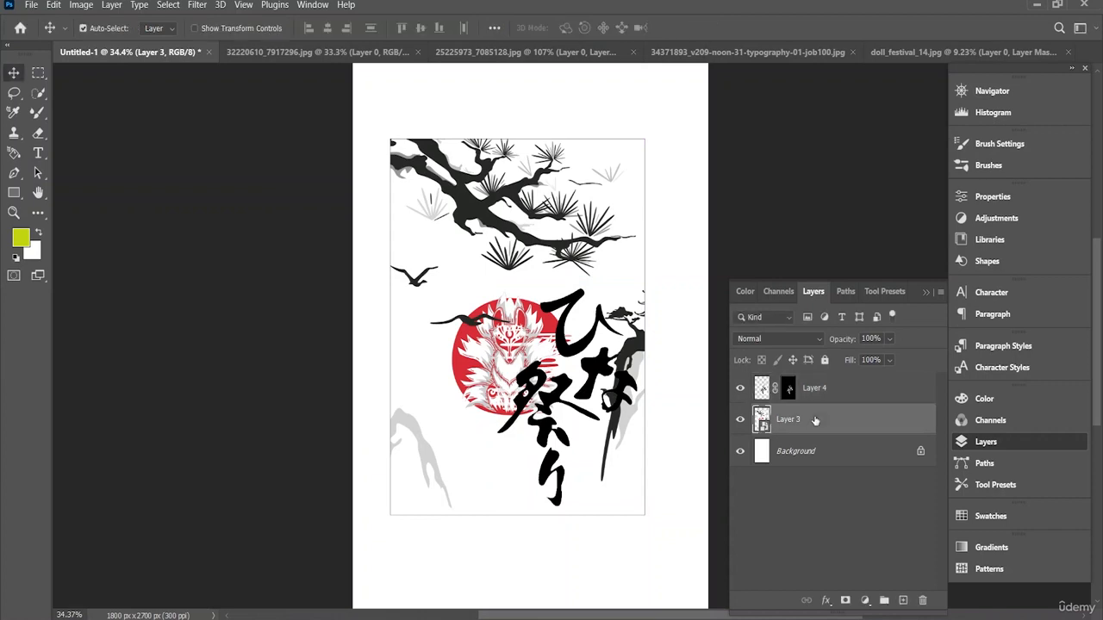
pyautogui.rightClick(819, 419)
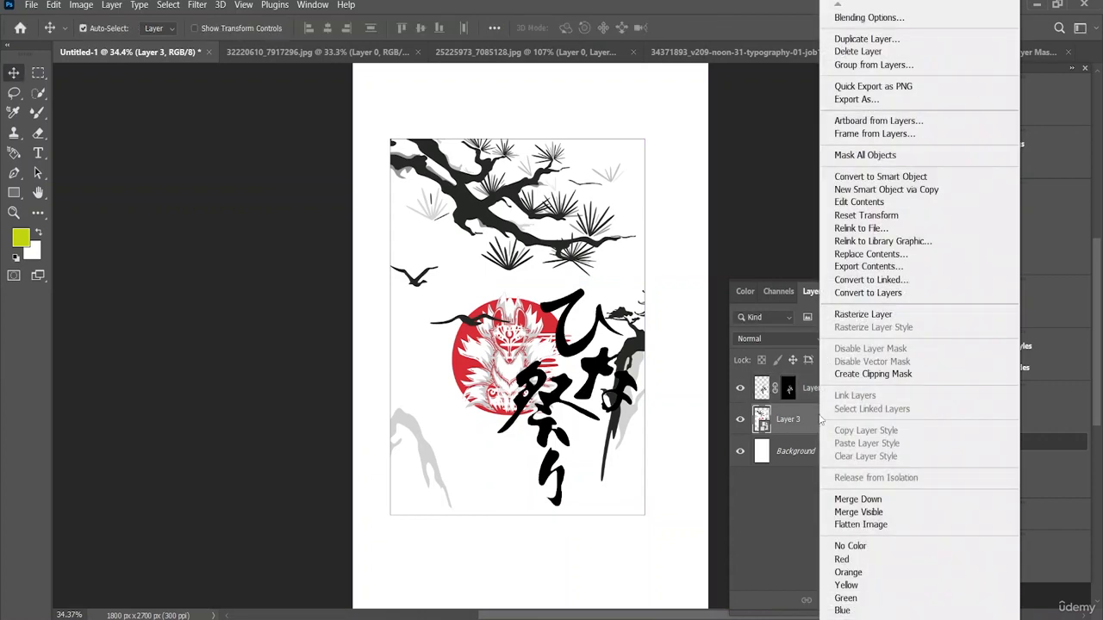
pyautogui.click(870, 293)
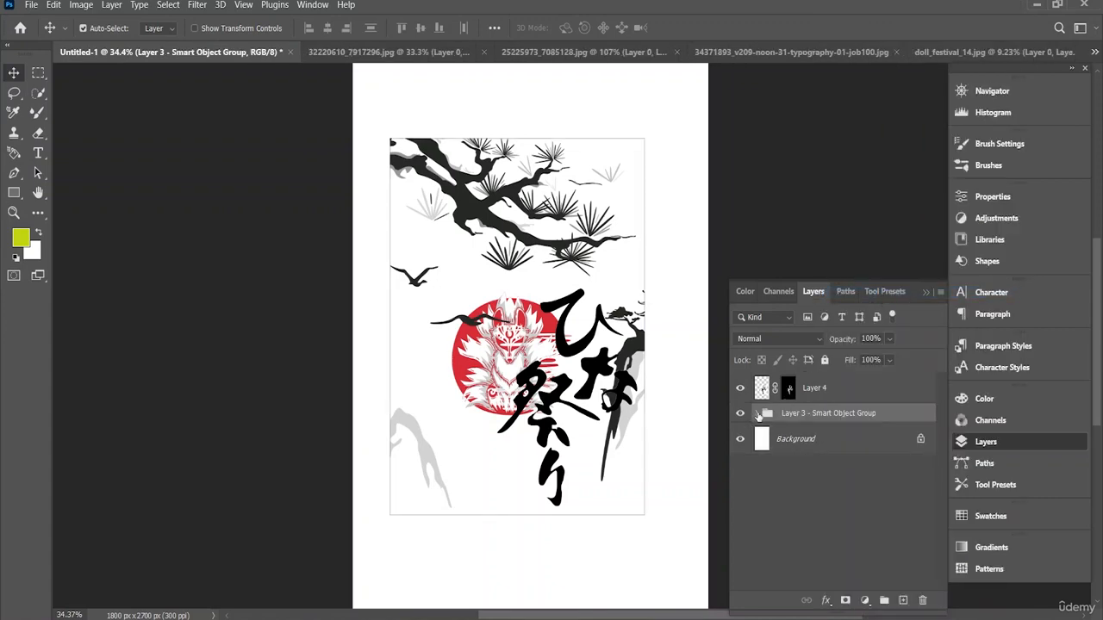
pyautogui.click(757, 414)
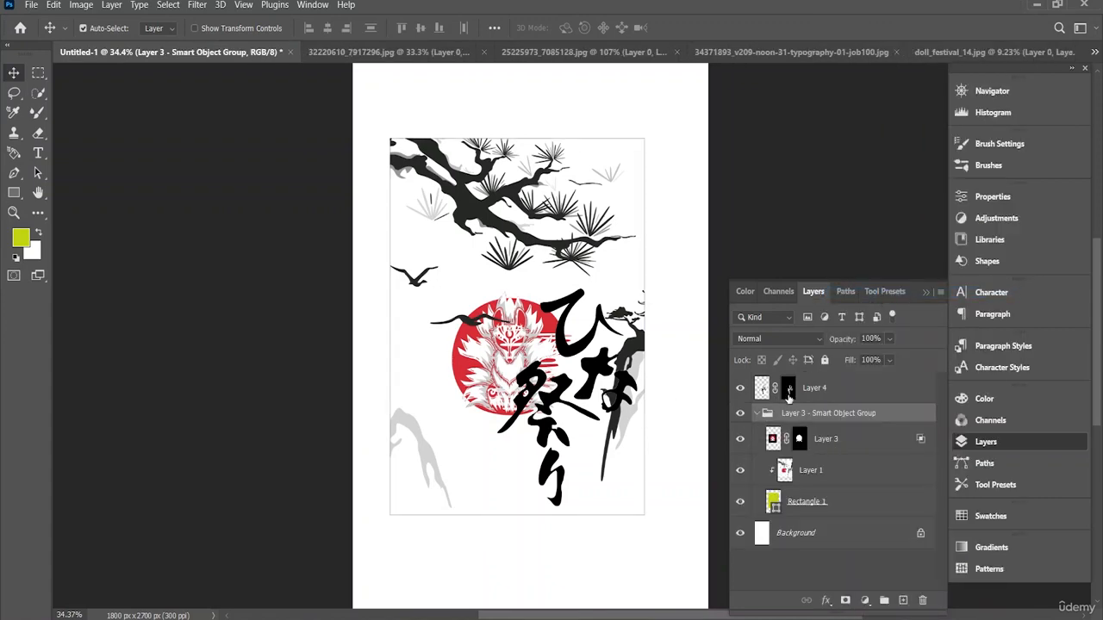
# Step: Give the calligraphy a 27 px outside stroke in light grey #b3b3b3 sampled from the artwork, and shift it slightly down and right
pyautogui.rightClick(824, 387)
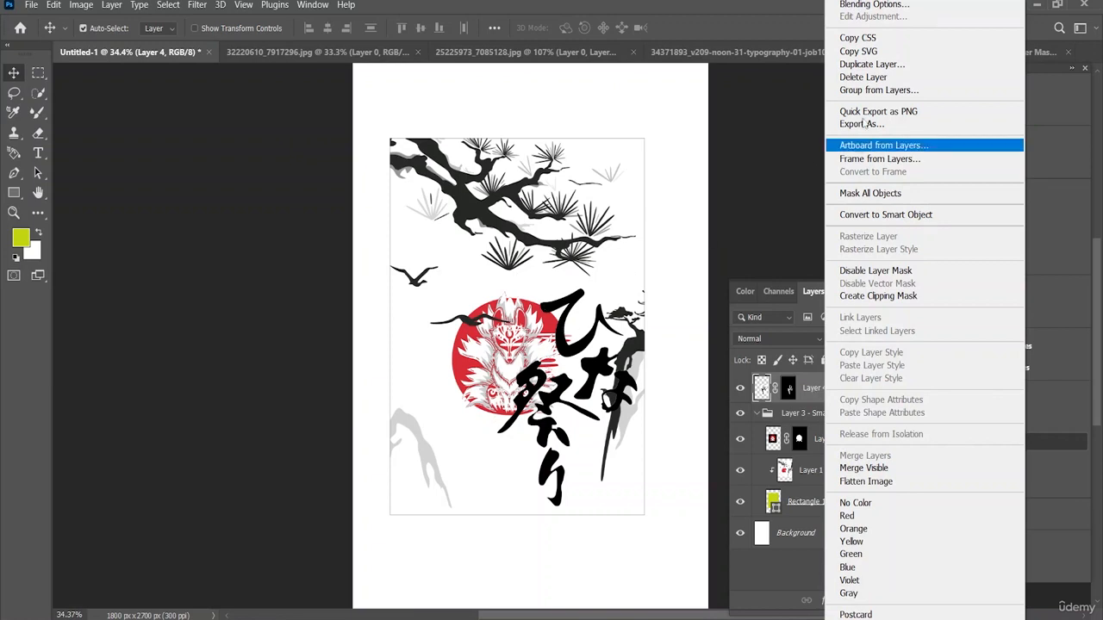
pyautogui.click(879, 4)
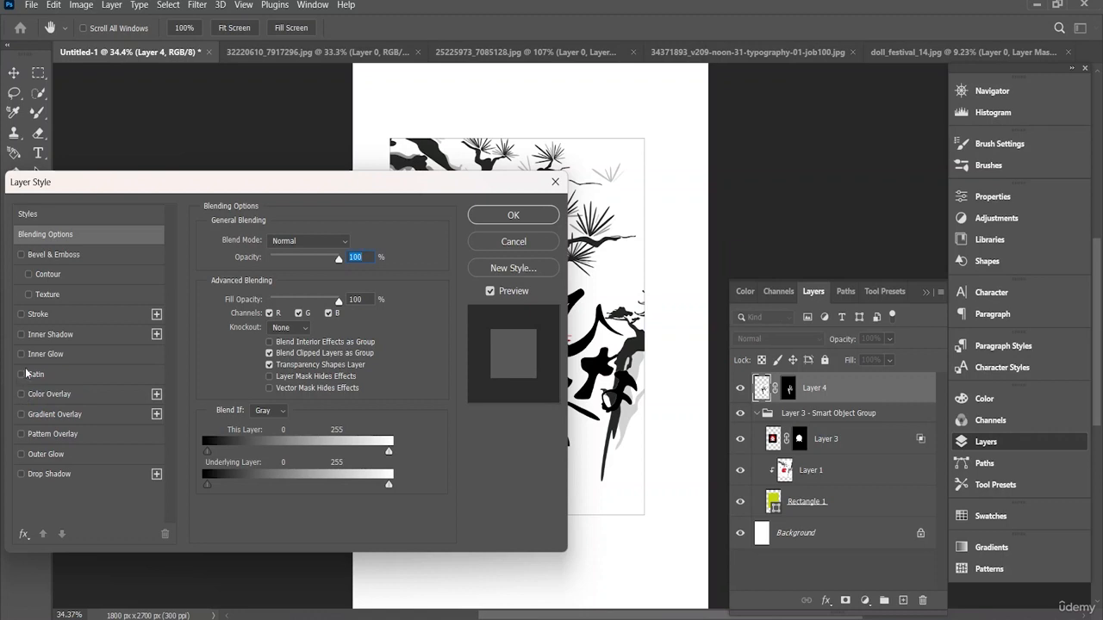
pyautogui.click(21, 315)
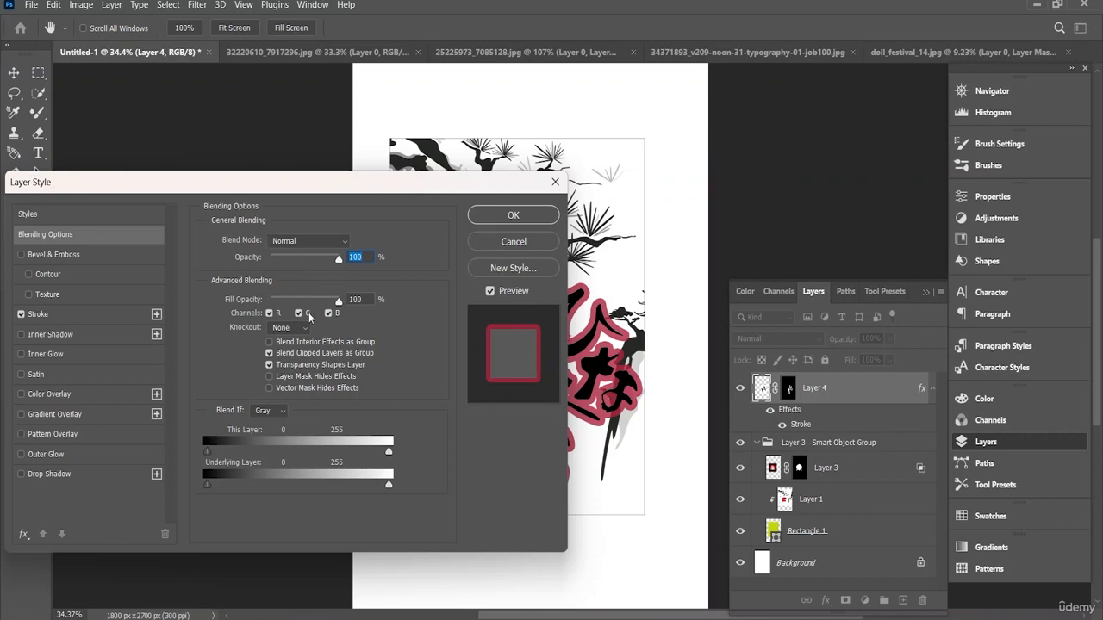
pyautogui.moveTo(369, 192); pyautogui.dragTo(410, 229)
pyautogui.click(98, 355)
pyautogui.click(280, 389)
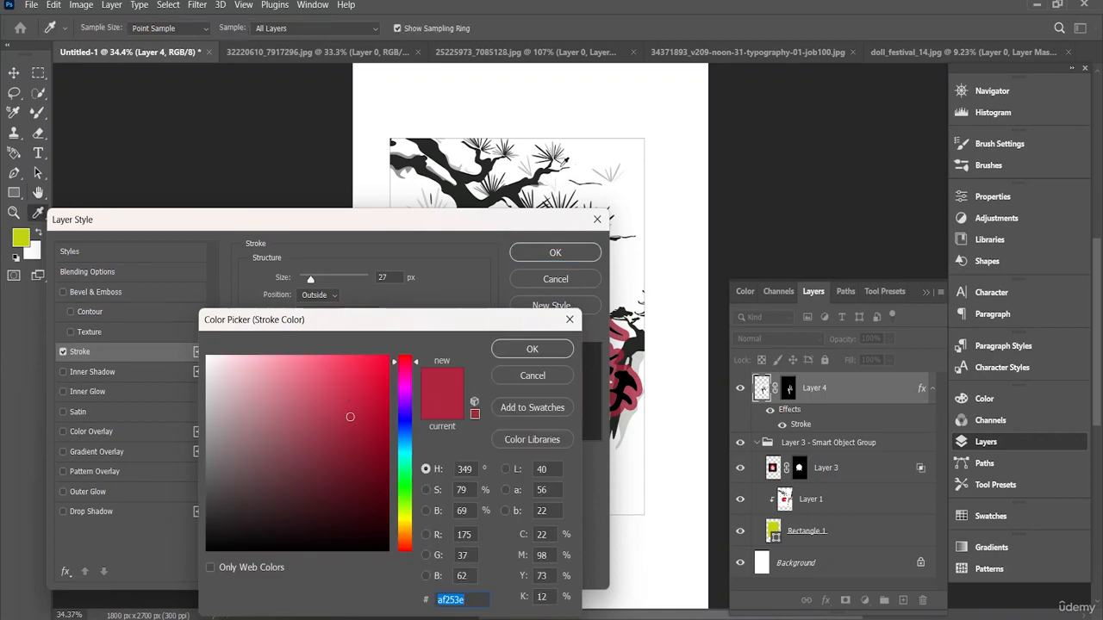
pyautogui.click(540, 182)
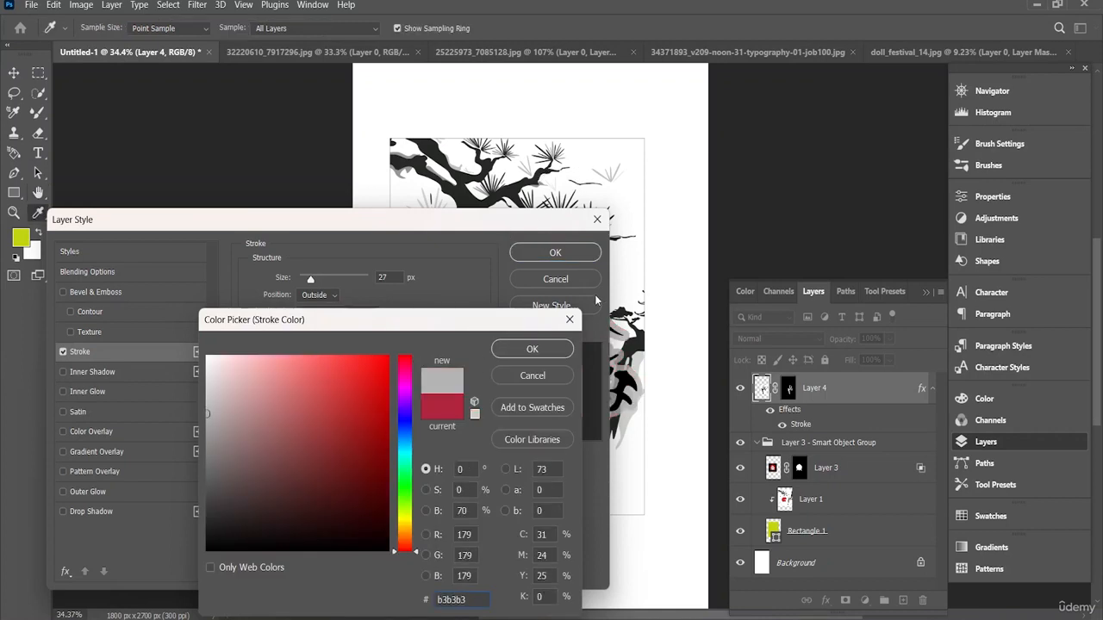
pyautogui.click(532, 348)
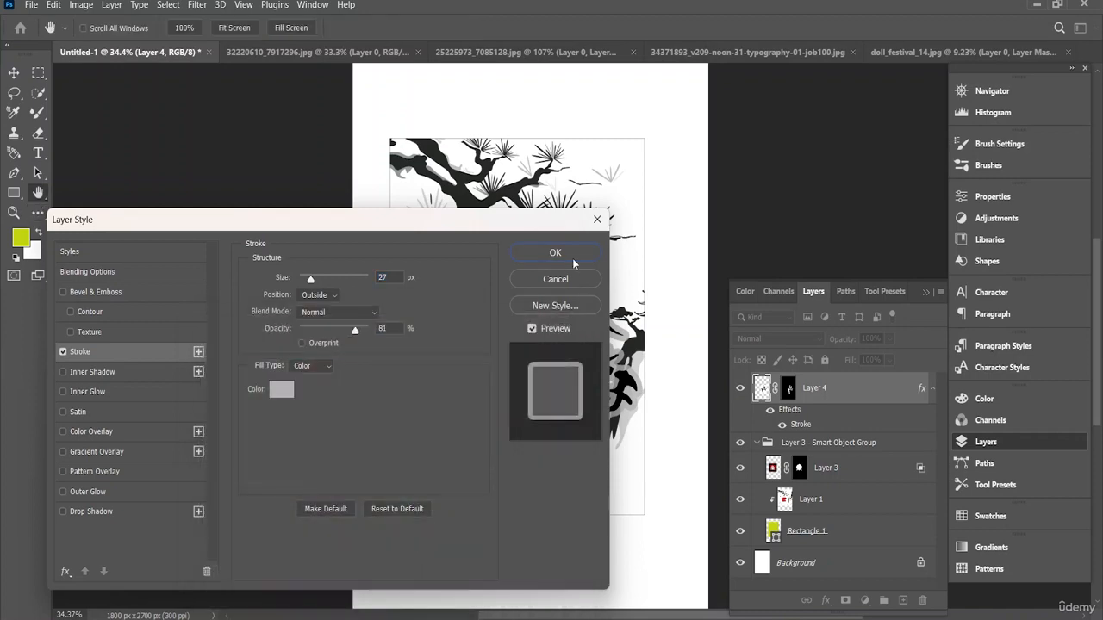
pyautogui.click(555, 253)
pyautogui.moveTo(585, 365); pyautogui.dragTo(605, 398)
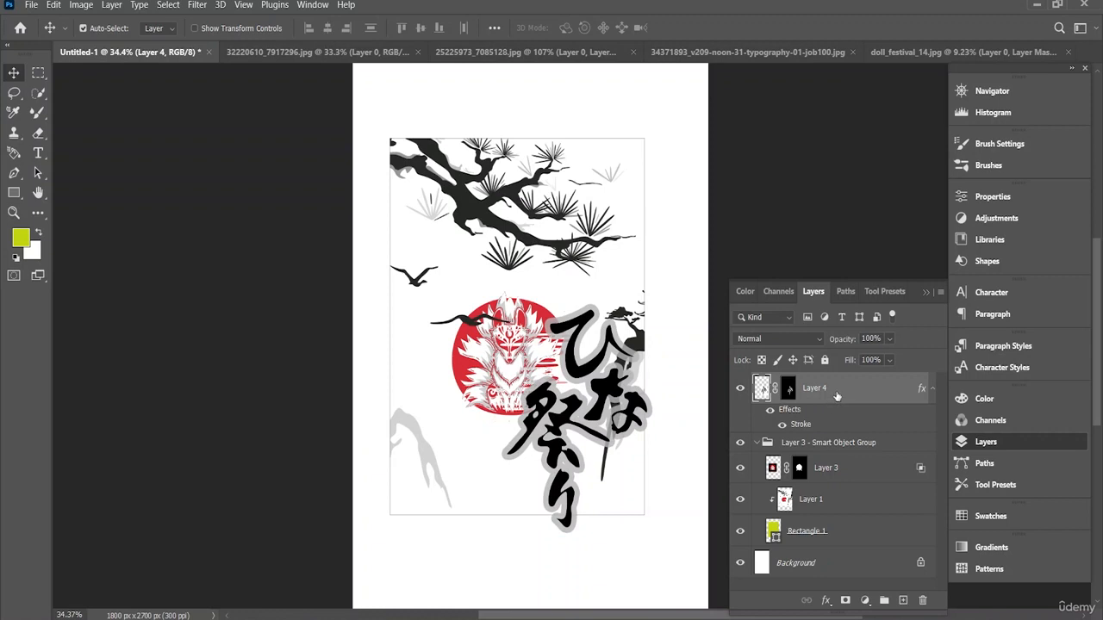
# Step: Try to place the calligraphy layer beneath Rectangle 1 in the smart object group and rework Layer 1's clipping to the rectangle
pyautogui.moveTo(836, 396); pyautogui.dragTo(853, 539)
pyautogui.moveTo(854, 542); pyautogui.dragTo(859, 541)
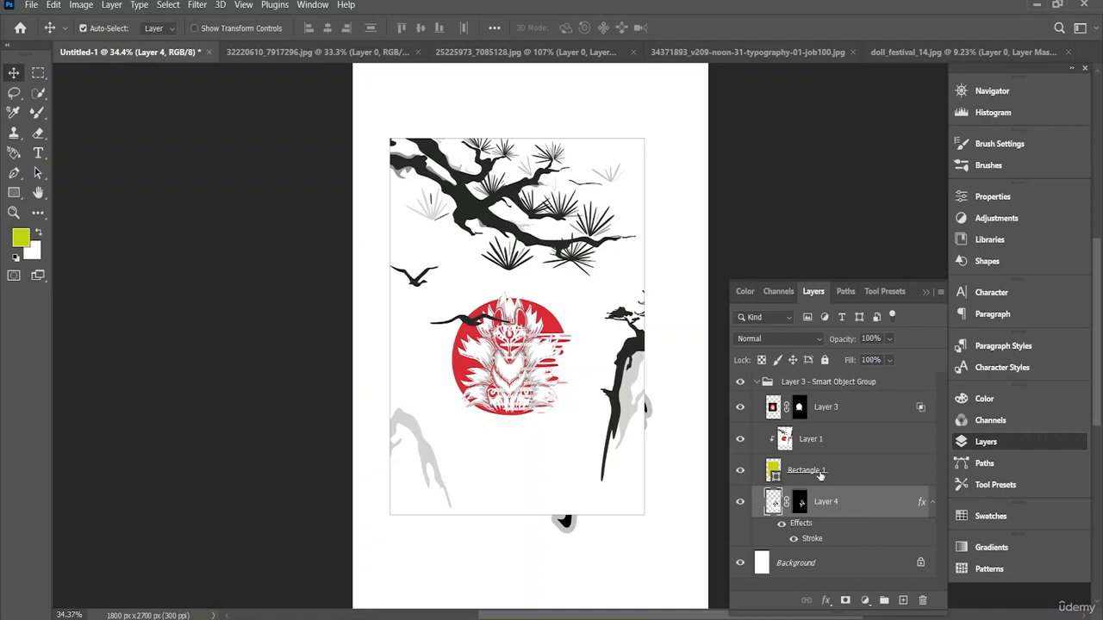
pyautogui.moveTo(820, 475); pyautogui.dragTo(843, 439)
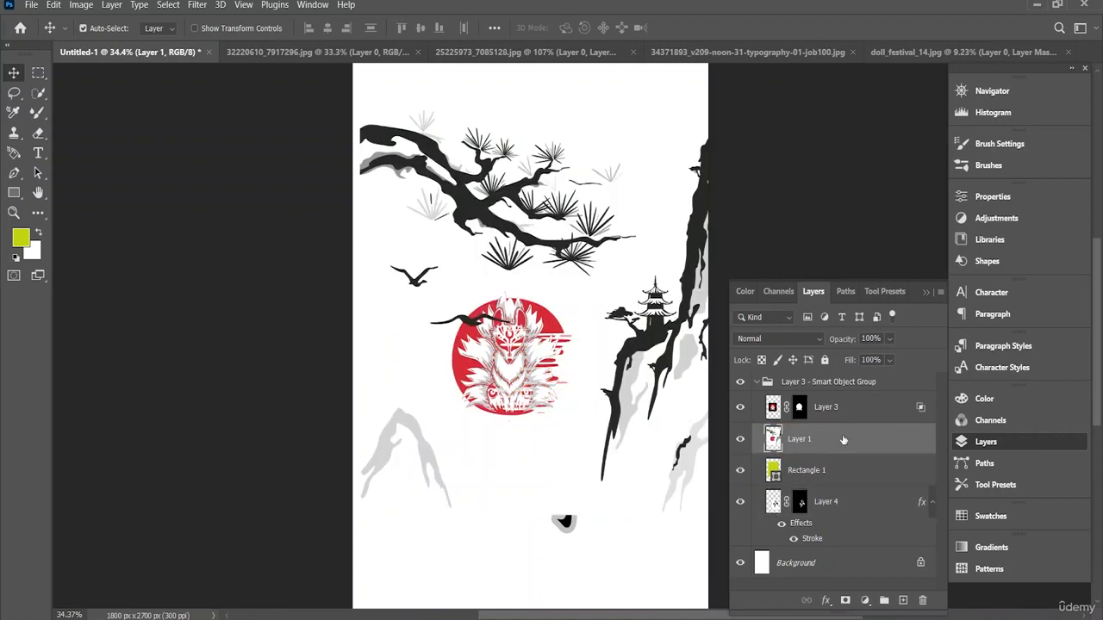
pyautogui.hotkey('ctrl', 'alt', 'g')
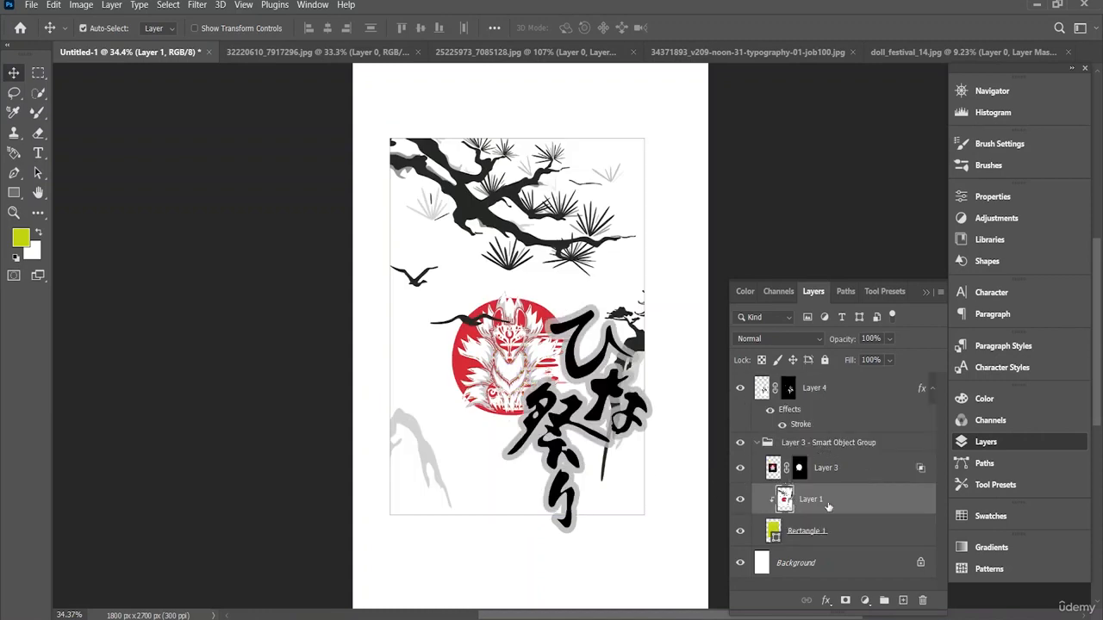
# Step: Try releasing Layer 1 from its clipping to Rectangle 1 and moving the landscape artwork up, undoing both changes
pyautogui.moveTo(828, 508)
pyautogui.mouseDown()
pyautogui.moveTo(823, 483)
pyautogui.moveTo(848, 465)
pyautogui.moveTo(844, 508)
pyautogui.mouseUp()
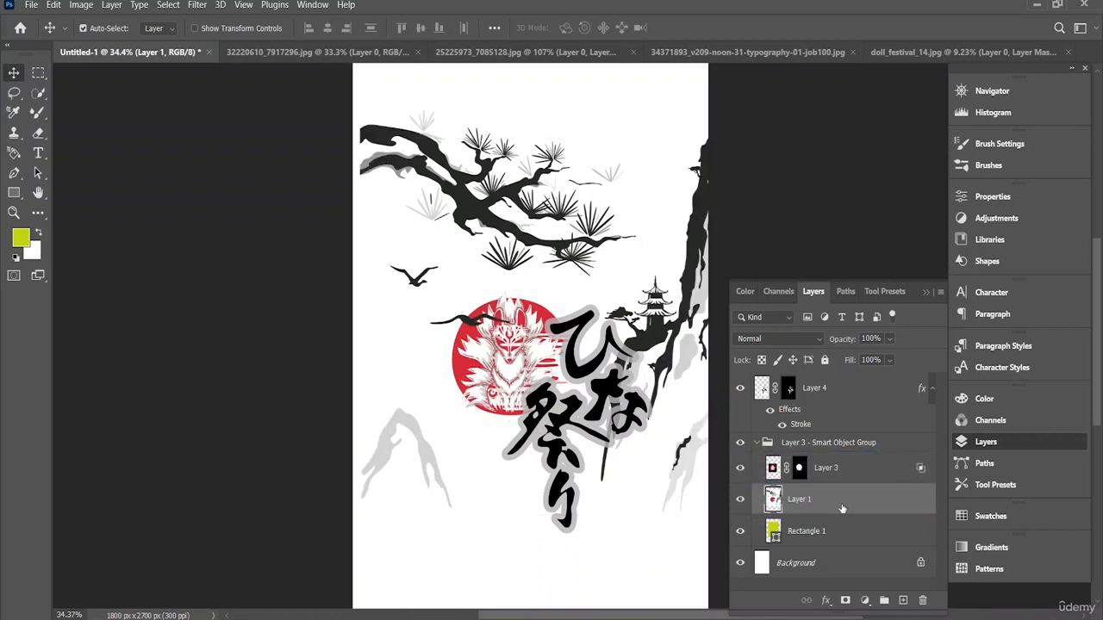
pyautogui.hotkey('ctrl', 'z')
pyautogui.hotkey('ctrl', 'z')
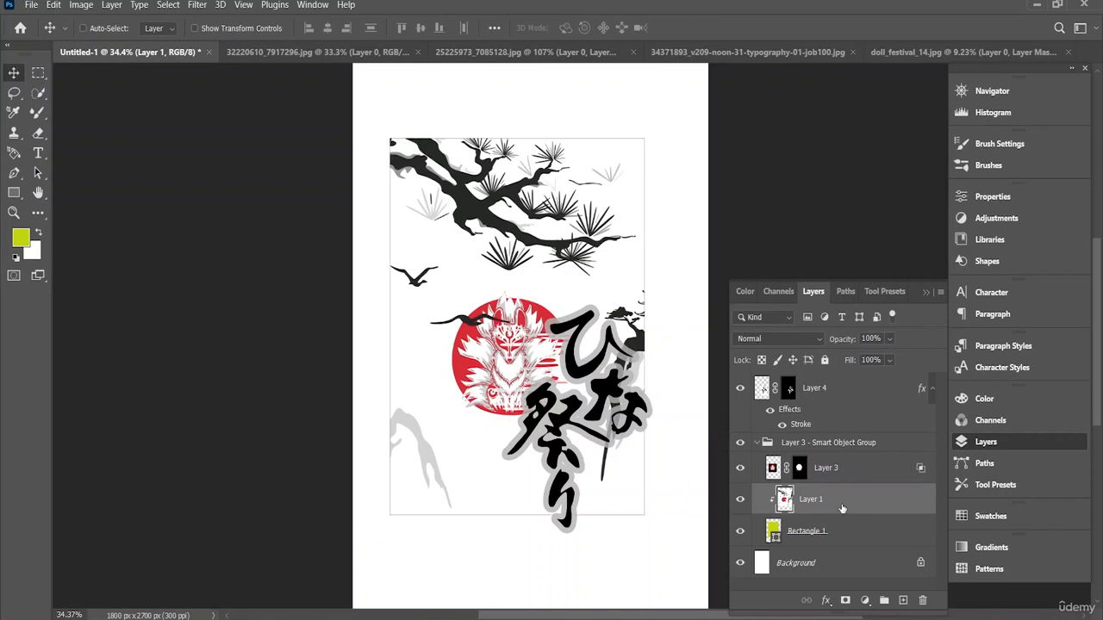
pyautogui.hotkey('ctrl', 'z')
pyautogui.moveTo(593, 403); pyautogui.dragTo(595, 379)
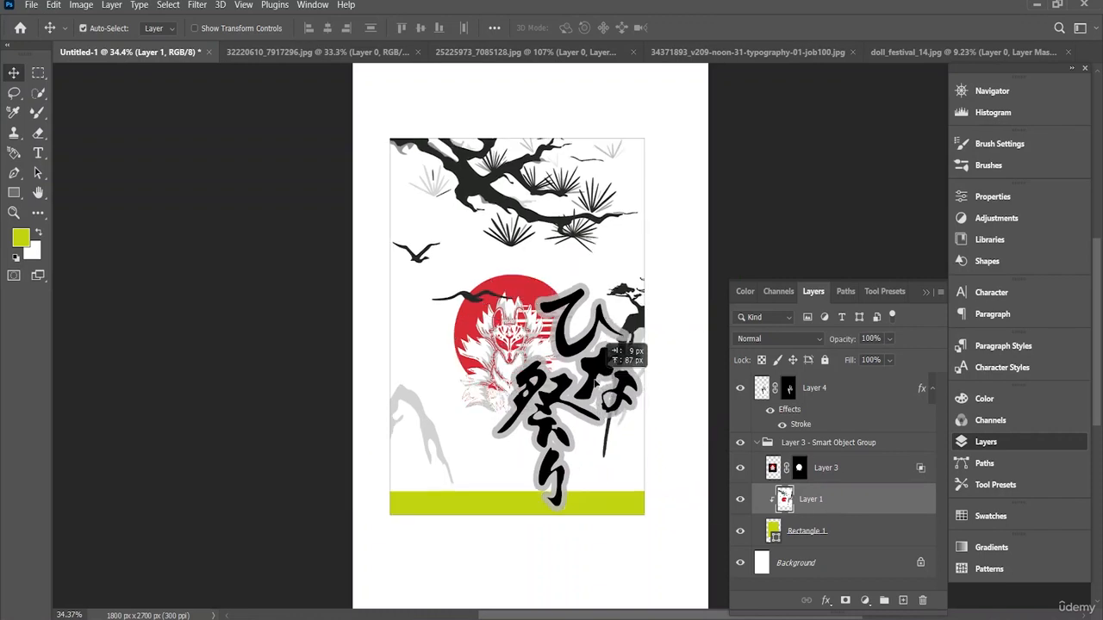
pyautogui.hotkey('ctrl', 'z')
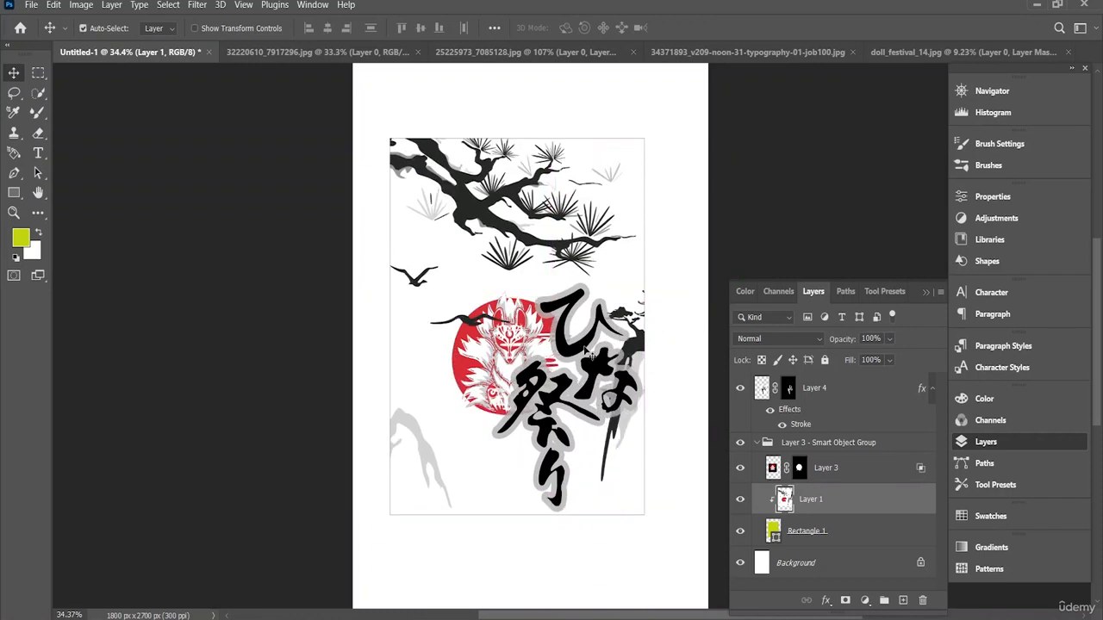
# Step: Scale the Layer 4 calligraphy to 83.98%, rotate it 6.84° and place it over the lower right of the red sun, inside the frame
pyautogui.click(826, 390)
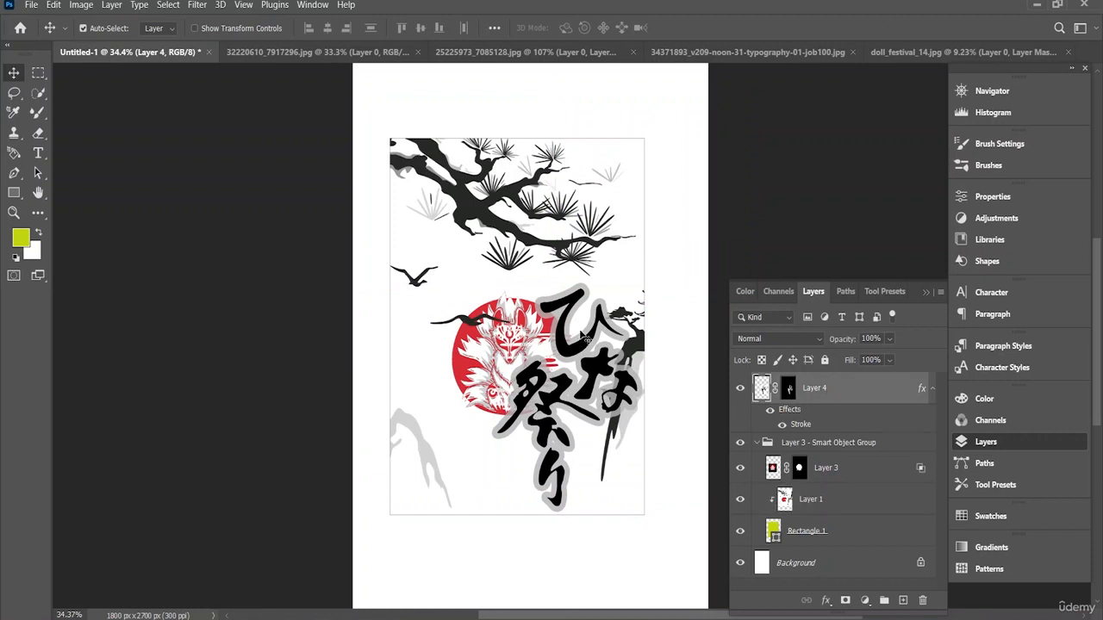
pyautogui.hotkey('ctrl', 't')
pyautogui.moveTo(490, 280); pyautogui.dragTo(517, 321)
pyautogui.moveTo(581, 367); pyautogui.dragTo(595, 290)
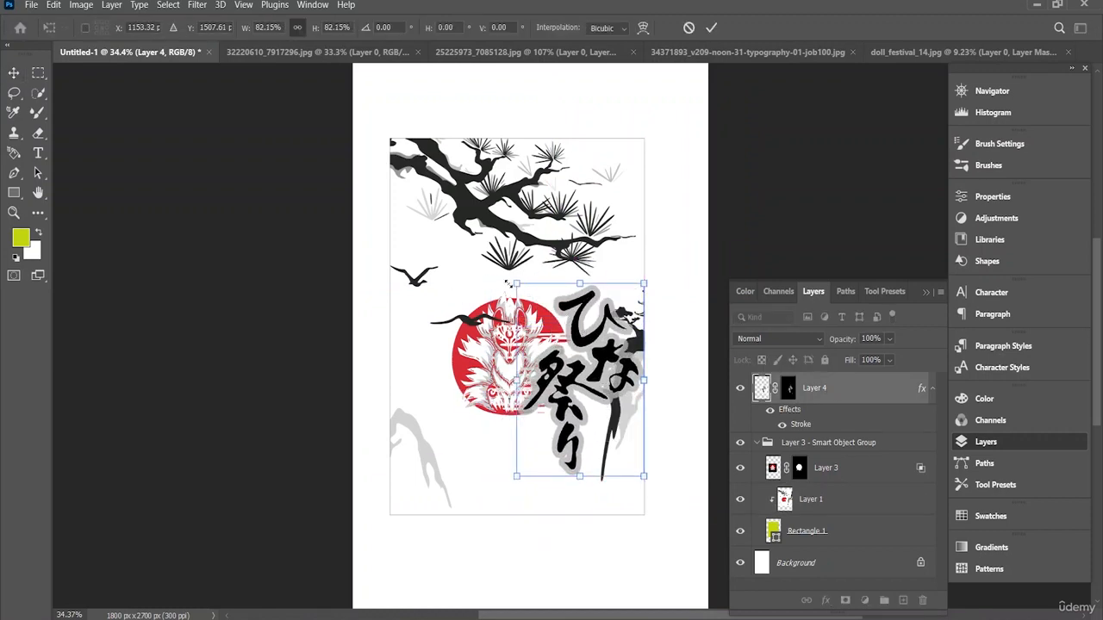
pyautogui.moveTo(508, 283); pyautogui.dragTo(515, 264)
pyautogui.moveTo(575, 335); pyautogui.dragTo(571, 372)
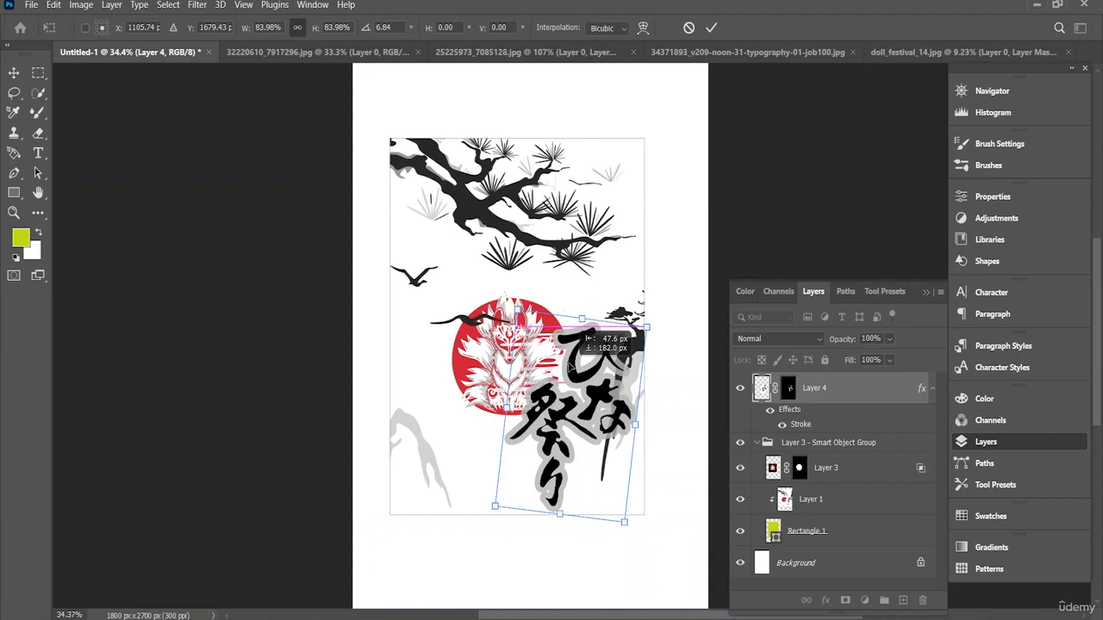
pyautogui.click(711, 28)
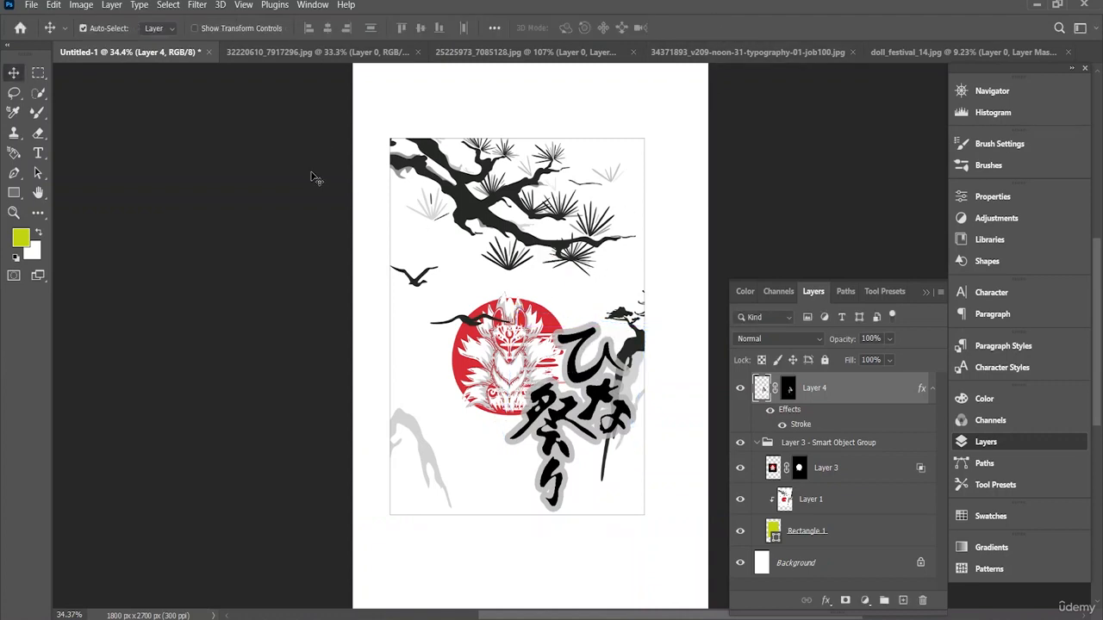
# Step: In 34371893_v209-noon-31-typography-01-job100.jpg, select the whole round red 福 emblem including its red ring with the Quick Selection tool
pyautogui.click(526, 52)
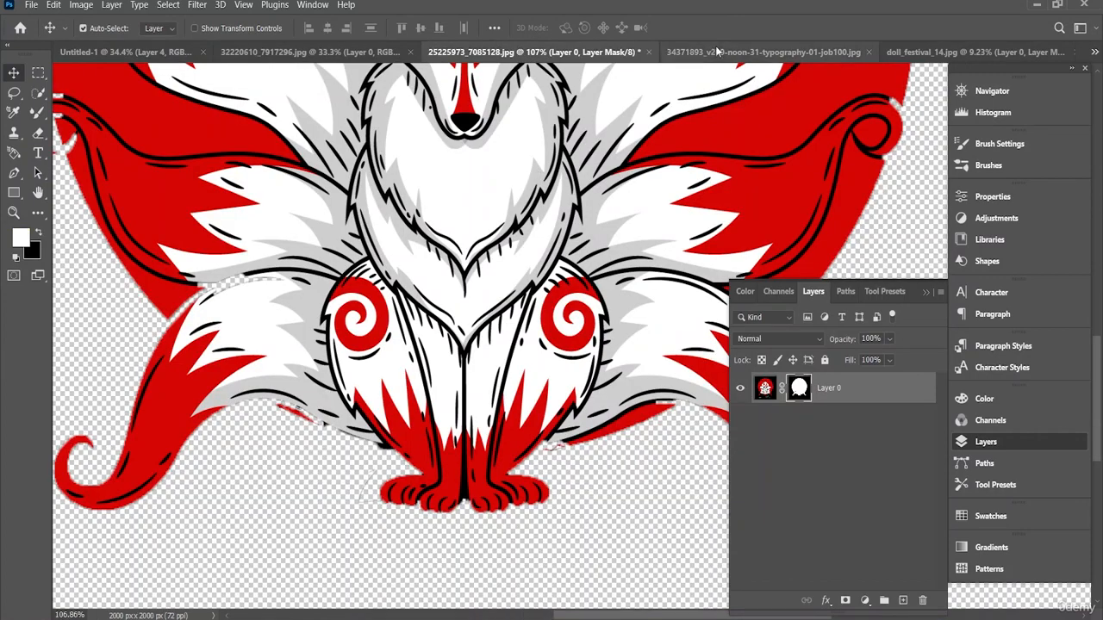
pyautogui.click(716, 52)
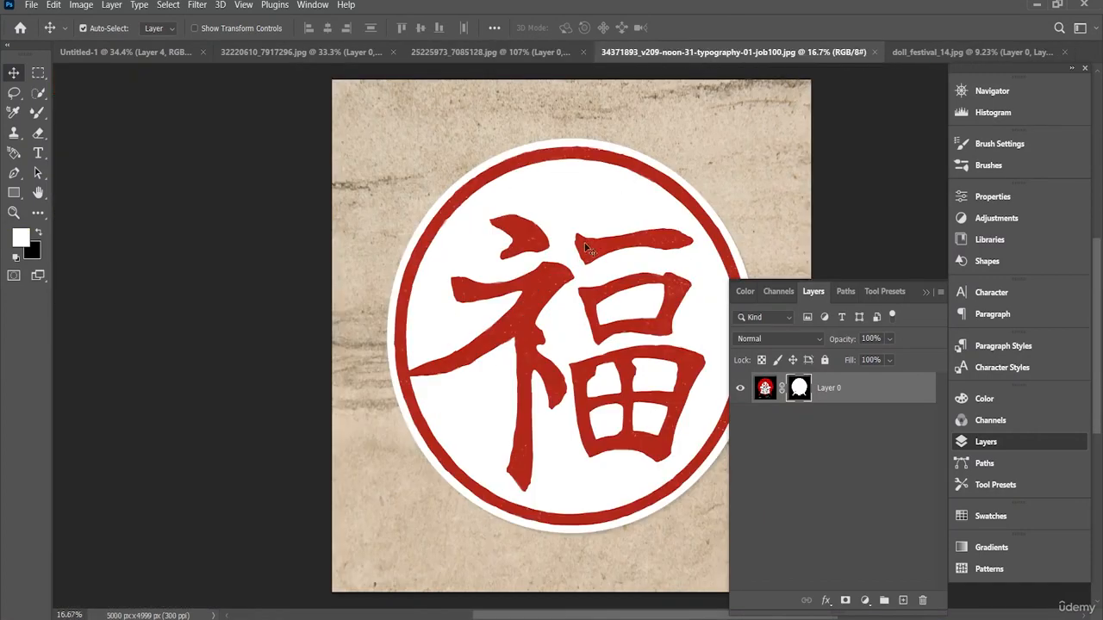
pyautogui.click(38, 93)
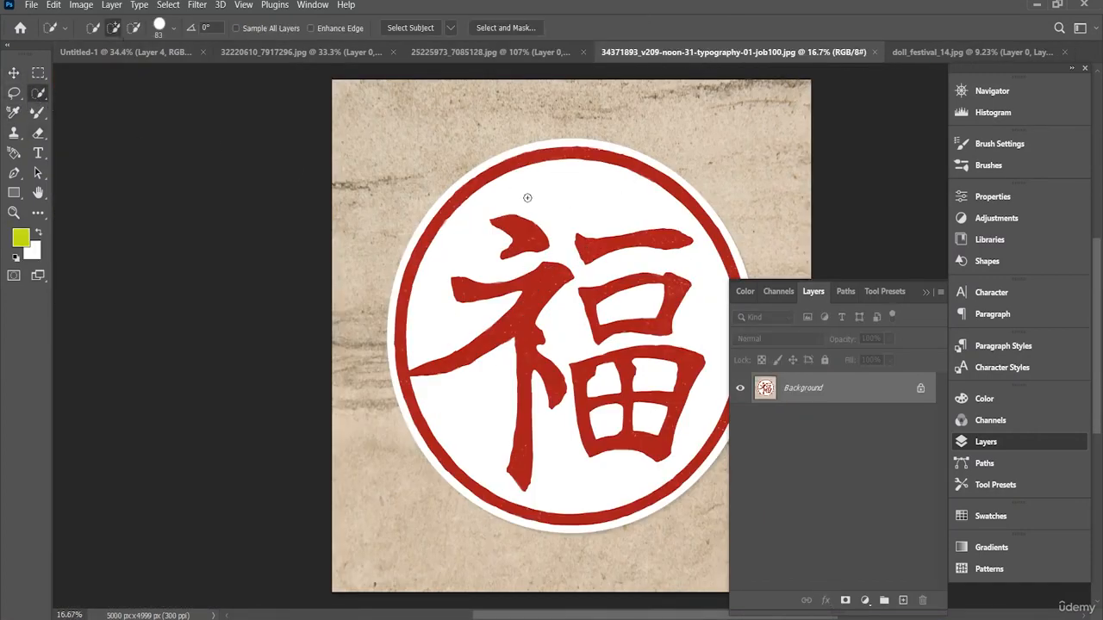
pyautogui.moveTo(527, 197)
pyautogui.mouseDown()
pyautogui.moveTo(471, 322)
pyautogui.moveTo(598, 446)
pyautogui.moveTo(531, 480)
pyautogui.moveTo(585, 482)
pyautogui.moveTo(585, 505)
pyautogui.moveTo(622, 504)
pyautogui.moveTo(689, 397)
pyautogui.moveTo(669, 372)
pyautogui.moveTo(653, 390)
pyautogui.moveTo(668, 355)
pyautogui.moveTo(644, 362)
pyautogui.moveTo(683, 349)
pyautogui.moveTo(618, 346)
pyautogui.moveTo(615, 399)
pyautogui.moveTo(631, 382)
pyautogui.moveTo(704, 356)
pyautogui.moveTo(673, 387)
pyautogui.moveTo(634, 371)
pyautogui.moveTo(663, 371)
pyautogui.mouseUp()
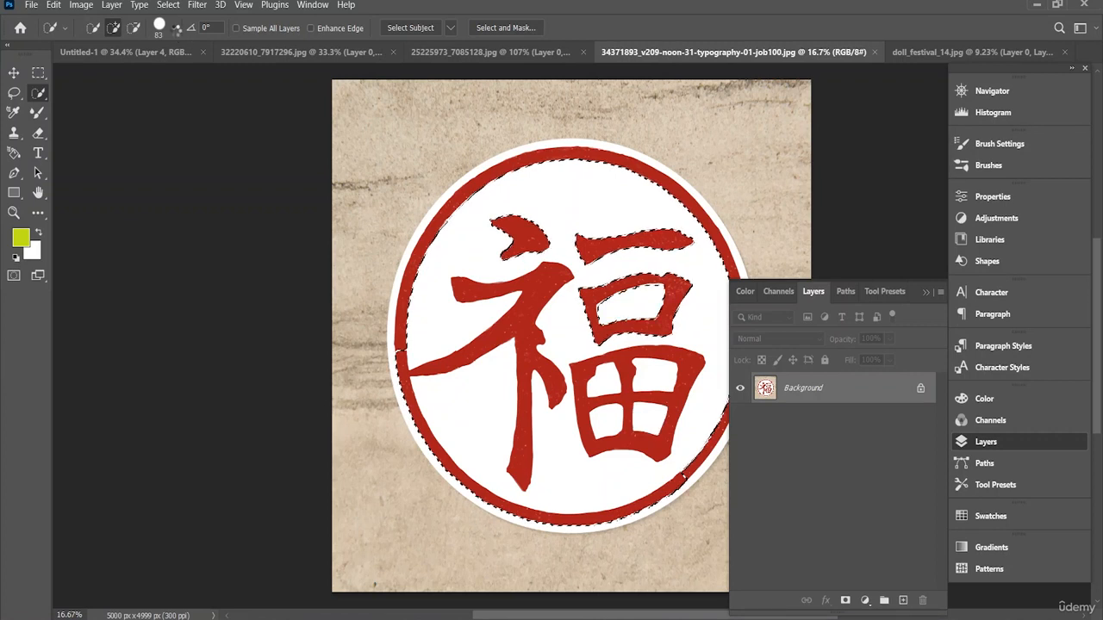
pyautogui.hotkey('ctrl', 'z')
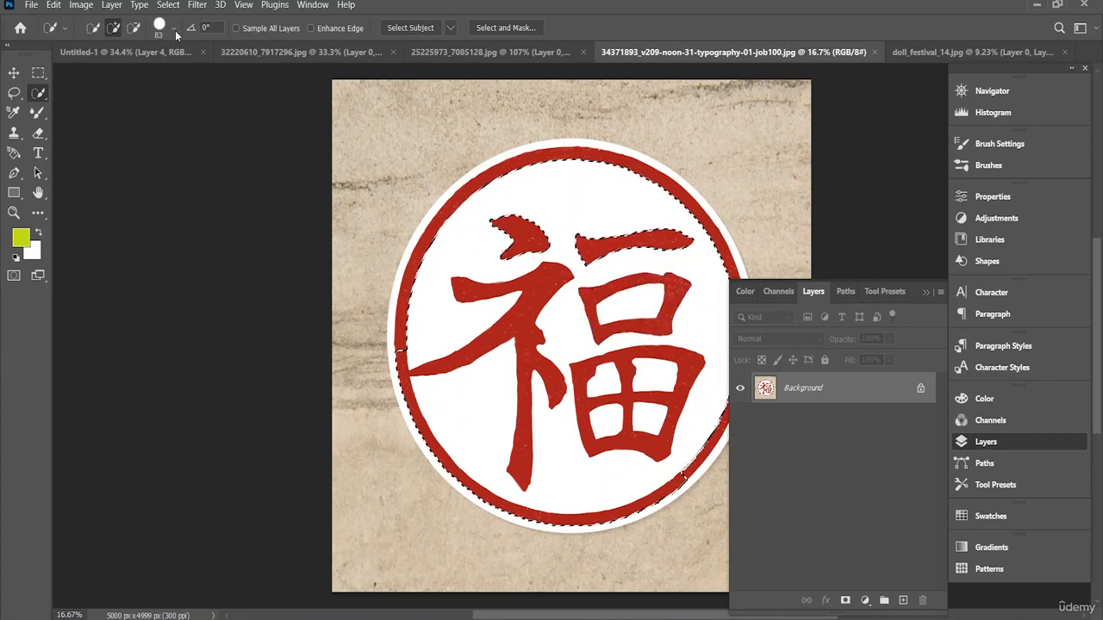
pyautogui.hotkey('ctrl', 'z')
pyautogui.hotkey('ctrl', 'z')
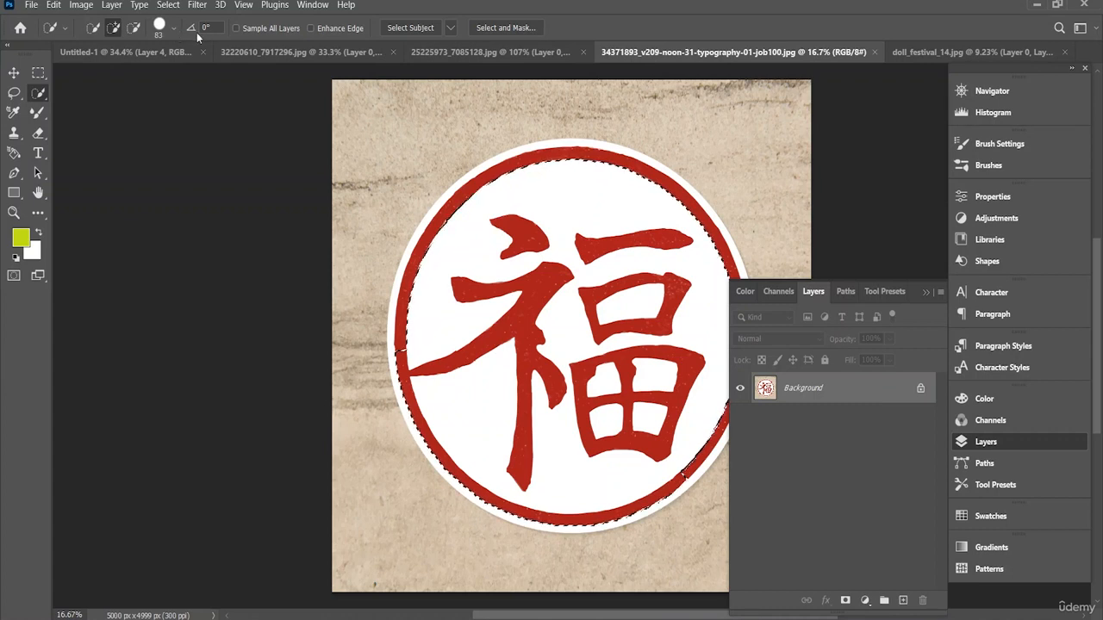
pyautogui.click(173, 29)
pyautogui.moveTo(439, 225); pyautogui.dragTo(462, 200)
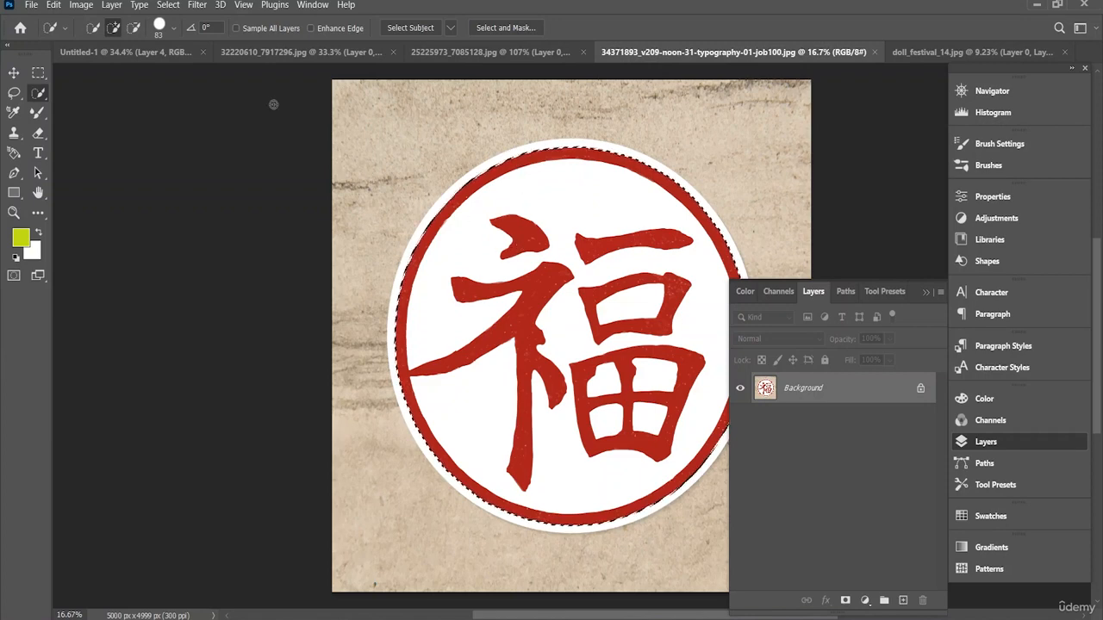
# Step: Mask out the background around the emblem and bring the cut-out into the Untitled-1 document
pyautogui.click(843, 600)
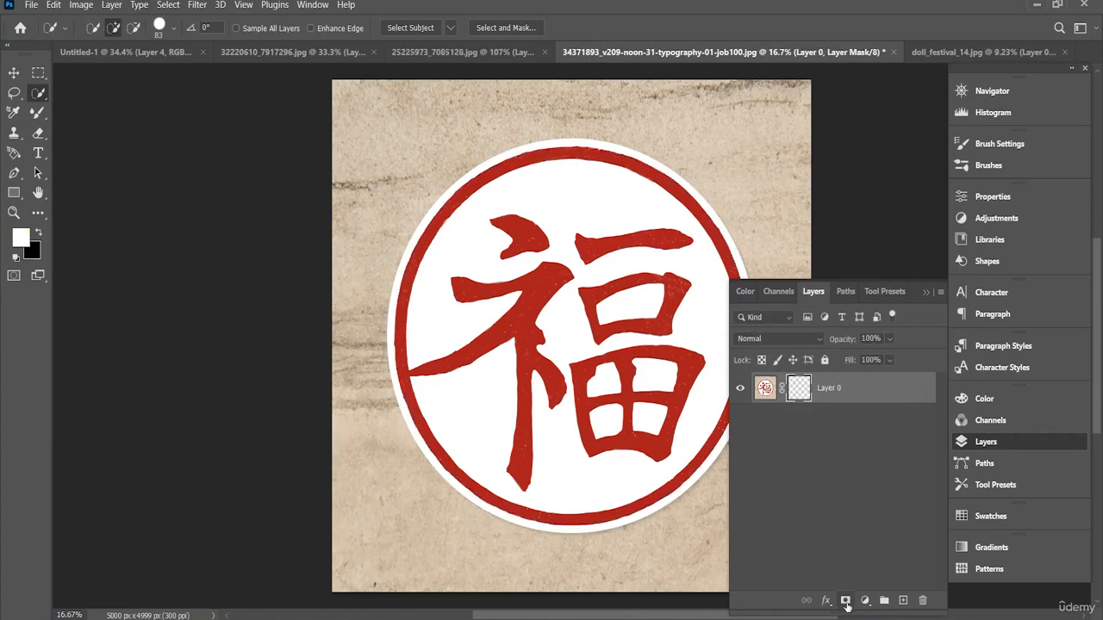
pyautogui.press('v')
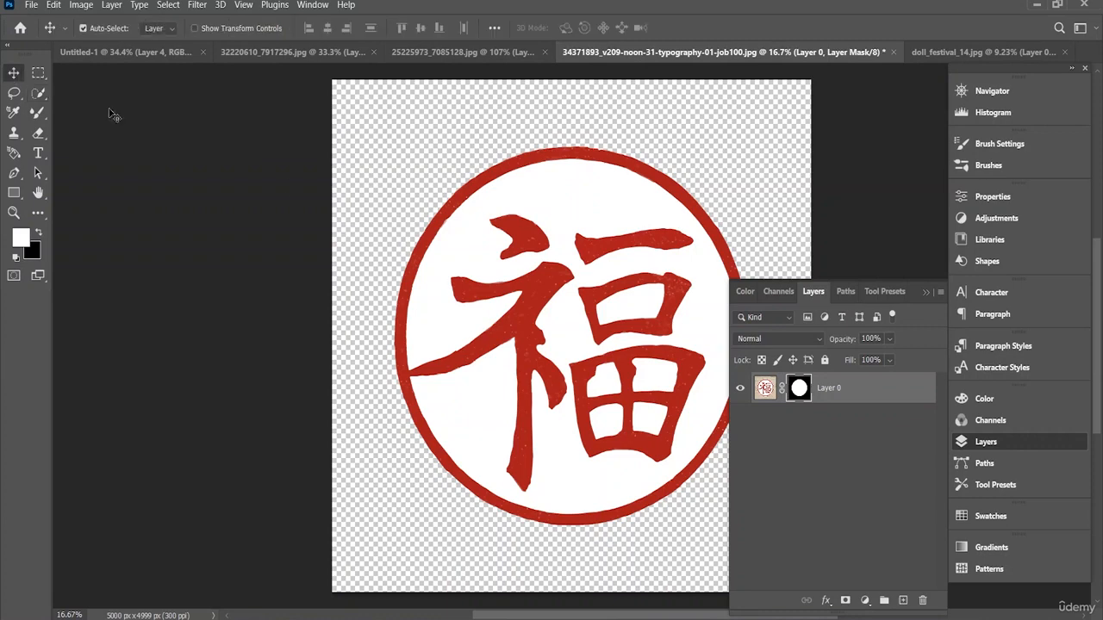
pyautogui.moveTo(507, 294); pyautogui.dragTo(176, 73)
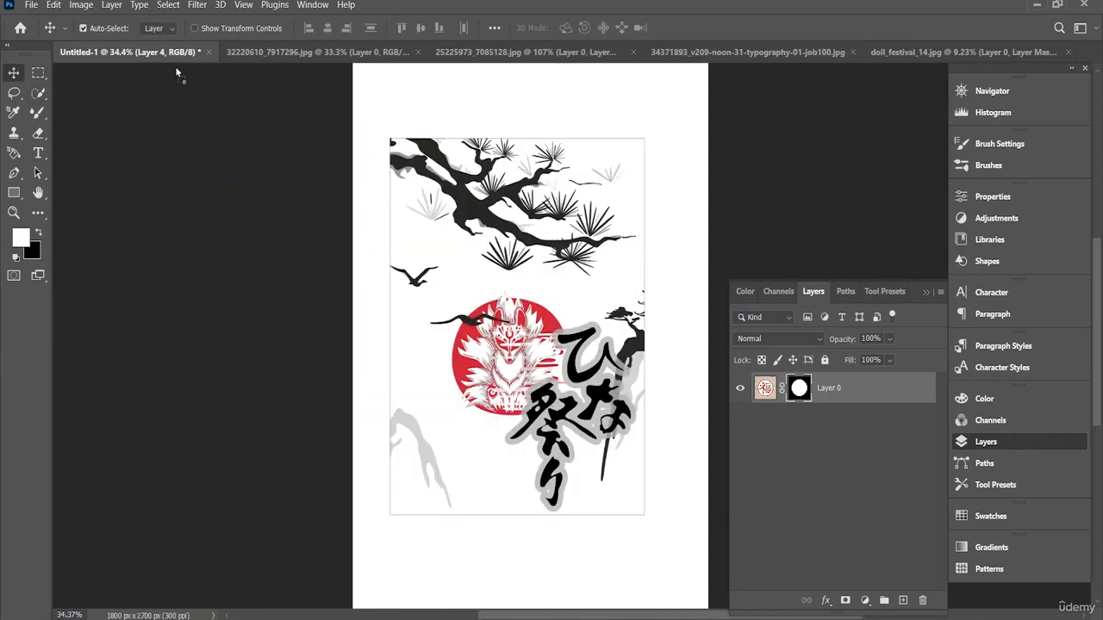
pyautogui.moveTo(487, 260); pyautogui.dragTo(483, 254)
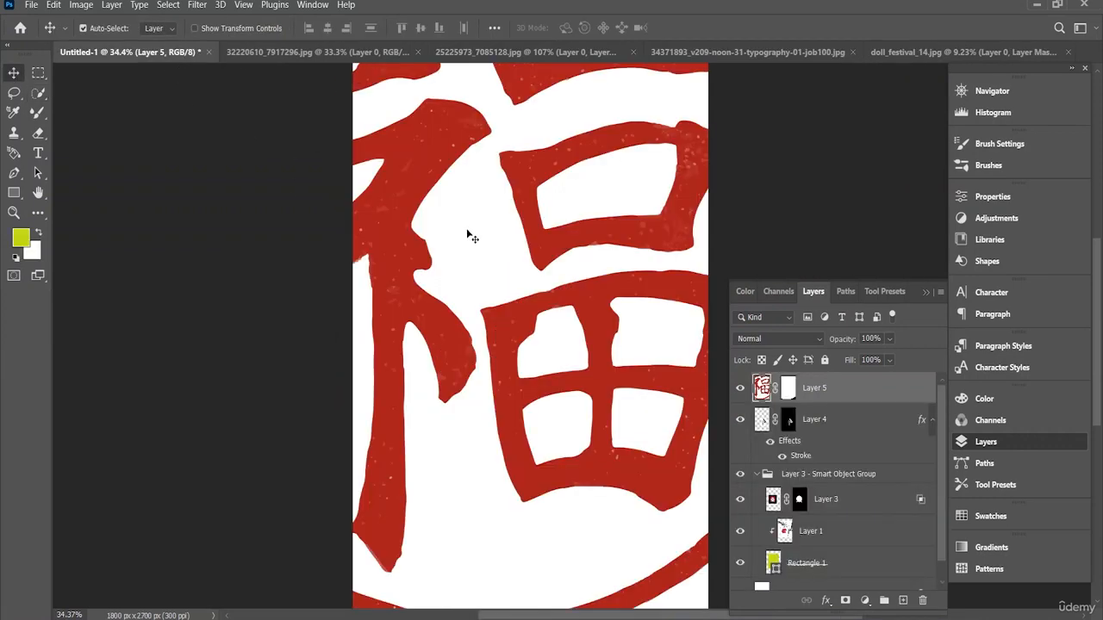
# Step: Scale the emblem to about 4.94% and place it in the lower-left corner of the artwork frame
pyautogui.scroll(-5, 469, 233)
pyautogui.hotkey('ctrl', 't')
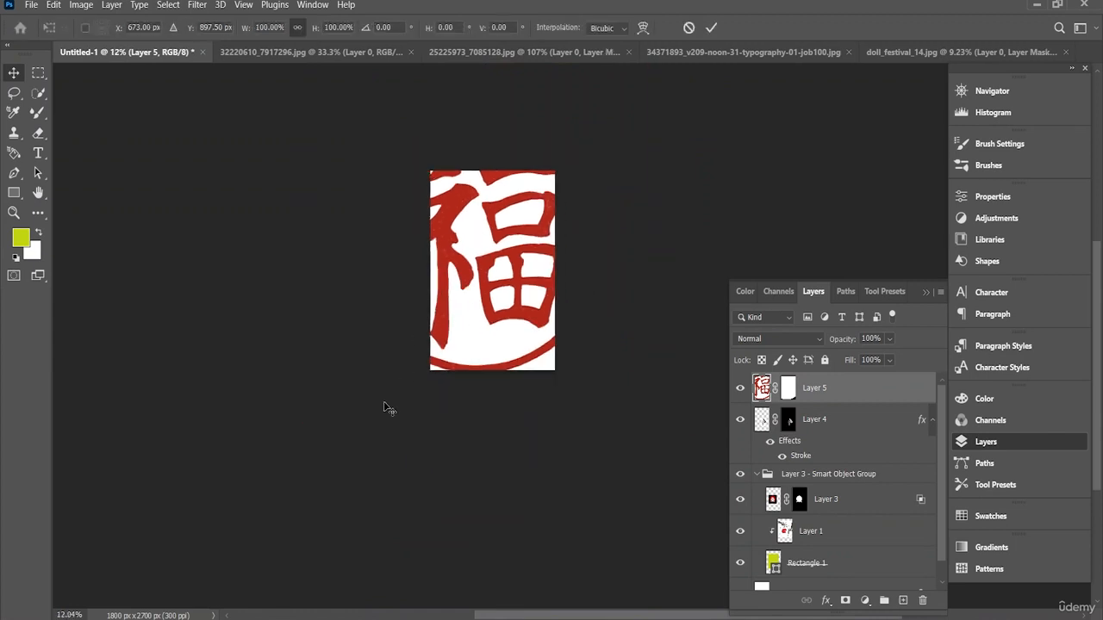
pyautogui.moveTo(302, 421); pyautogui.dragTo(470, 288)
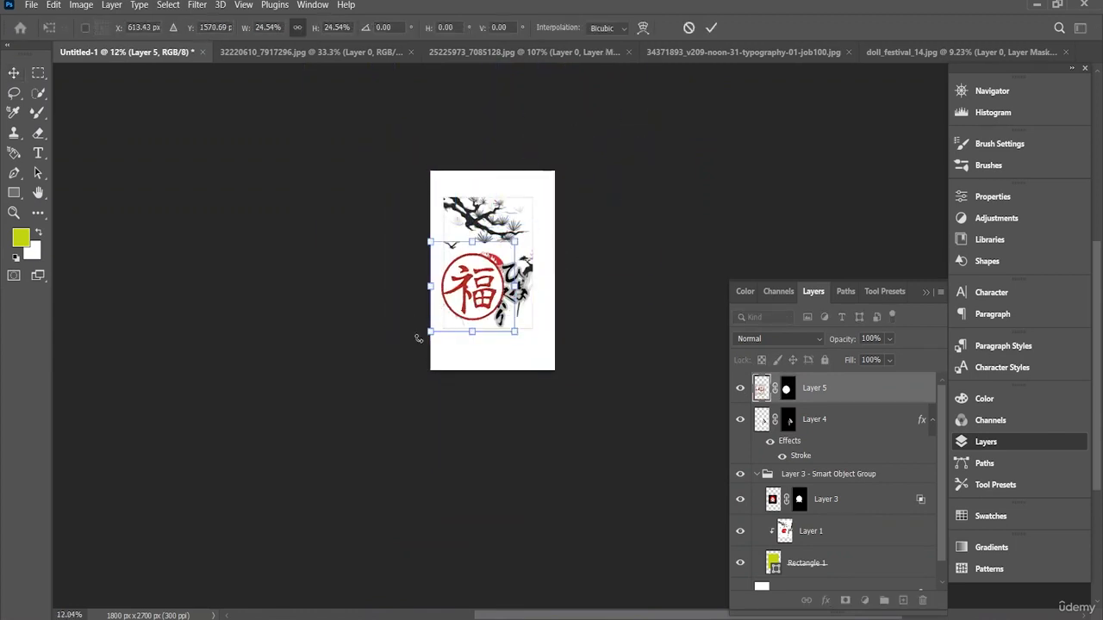
pyautogui.moveTo(425, 335); pyautogui.dragTo(496, 263)
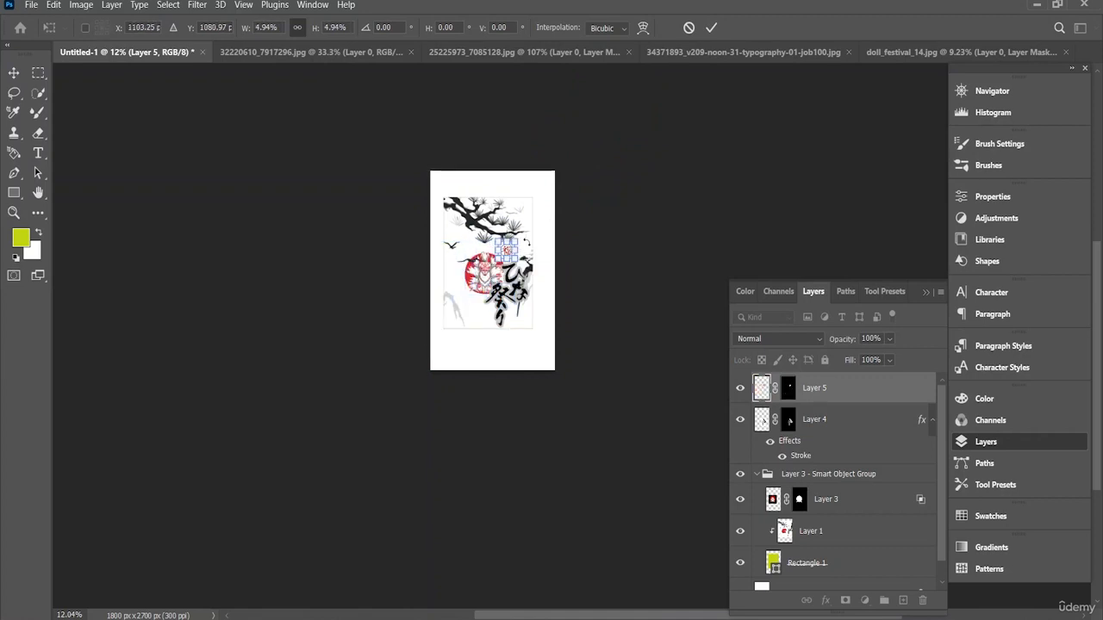
pyautogui.scroll(1, 526, 248)
pyautogui.scroll(6, 525, 248)
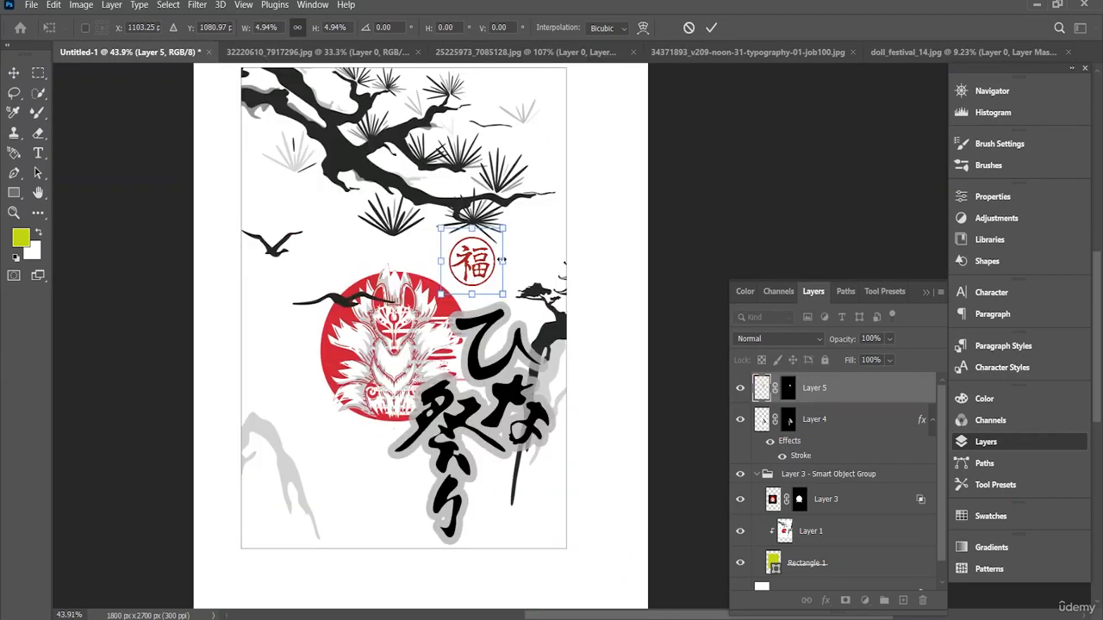
pyautogui.moveTo(468, 269); pyautogui.dragTo(284, 509)
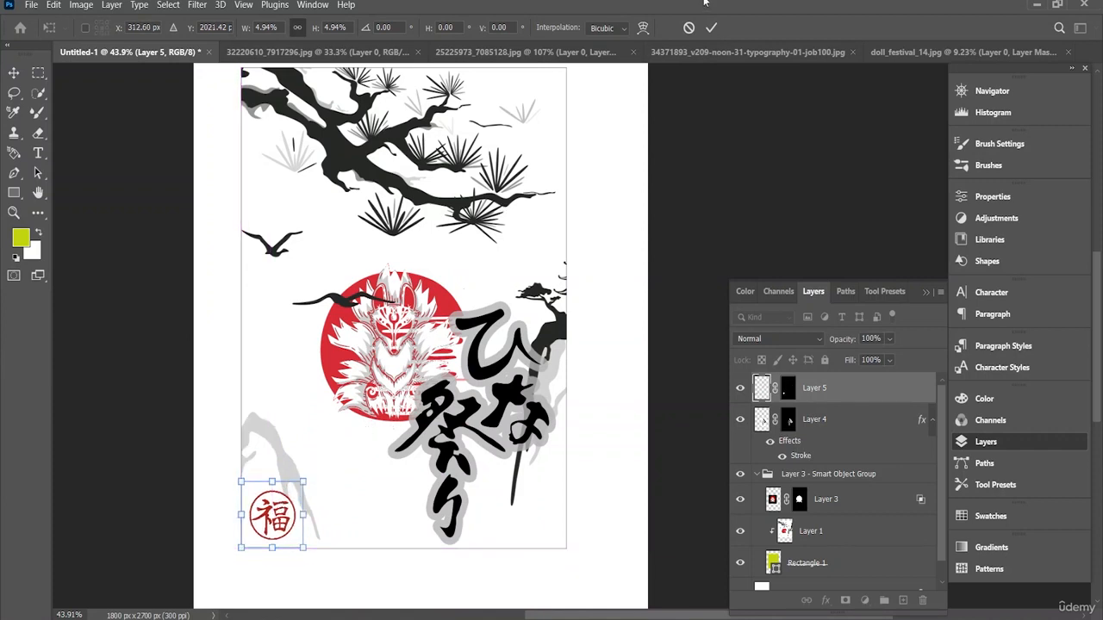
pyautogui.click(714, 28)
# Step: Combine Layer 5, Layer 4, Layer 3, Layer 1 and Rectangle 1 into one smart object and shift it slightly up and right
pyautogui.scroll(-3, 472, 363)
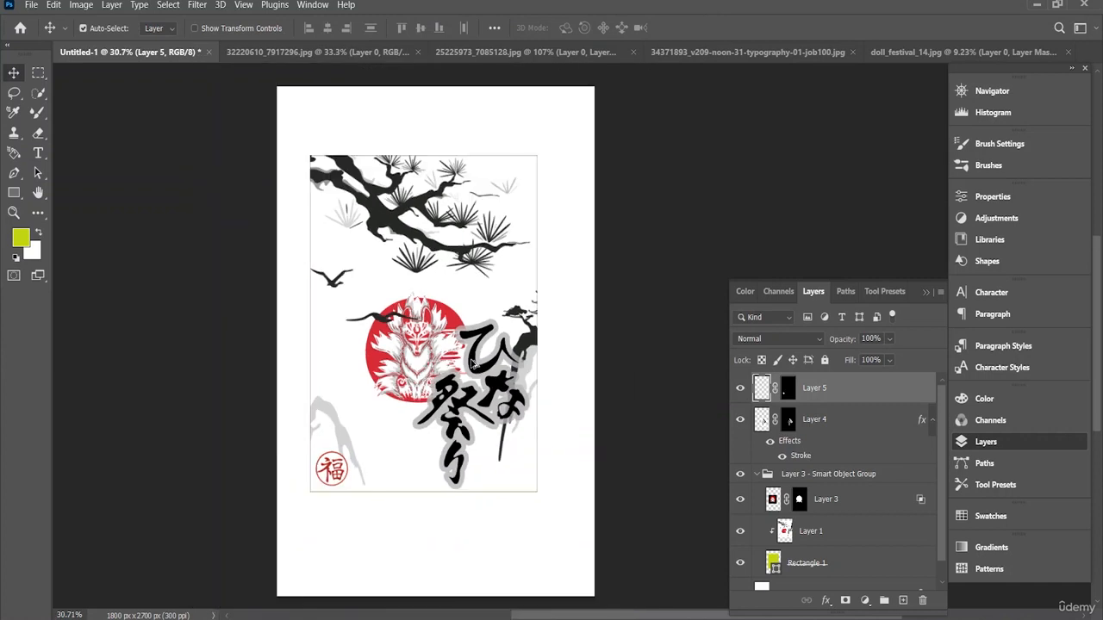
pyautogui.keyDown('ctrl'); pyautogui.click(838, 391); pyautogui.keyUp('ctrl')
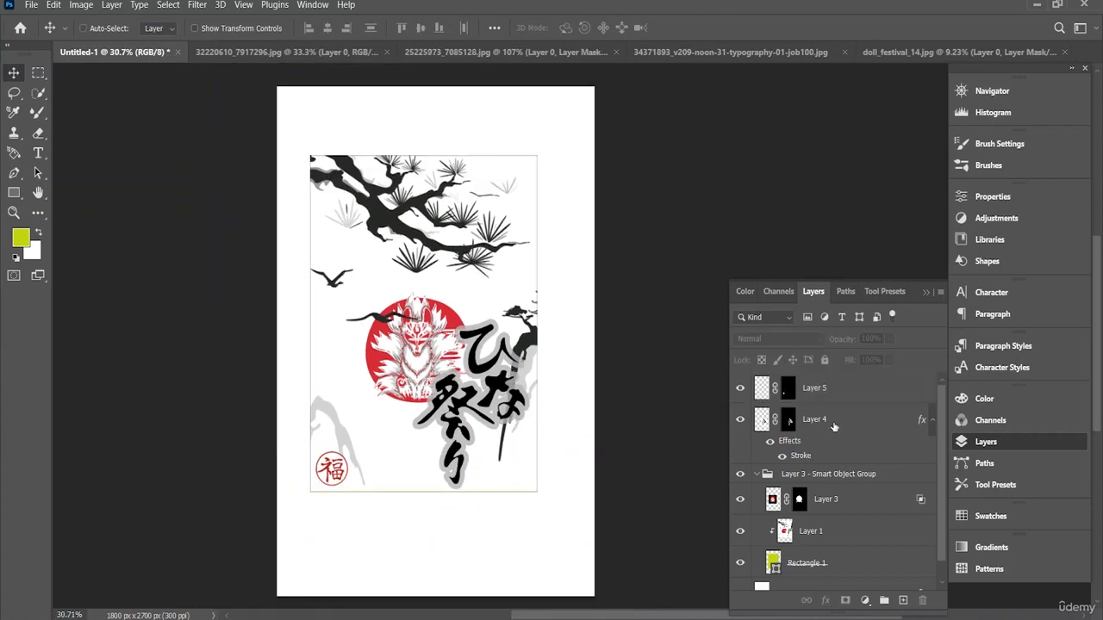
pyautogui.keyDown('ctrl'); pyautogui.click(836, 424); pyautogui.keyUp('ctrl')
pyautogui.keyDown('ctrl'); pyautogui.click(845, 400); pyautogui.keyUp('ctrl')
pyautogui.scroll(-1, 844, 403)
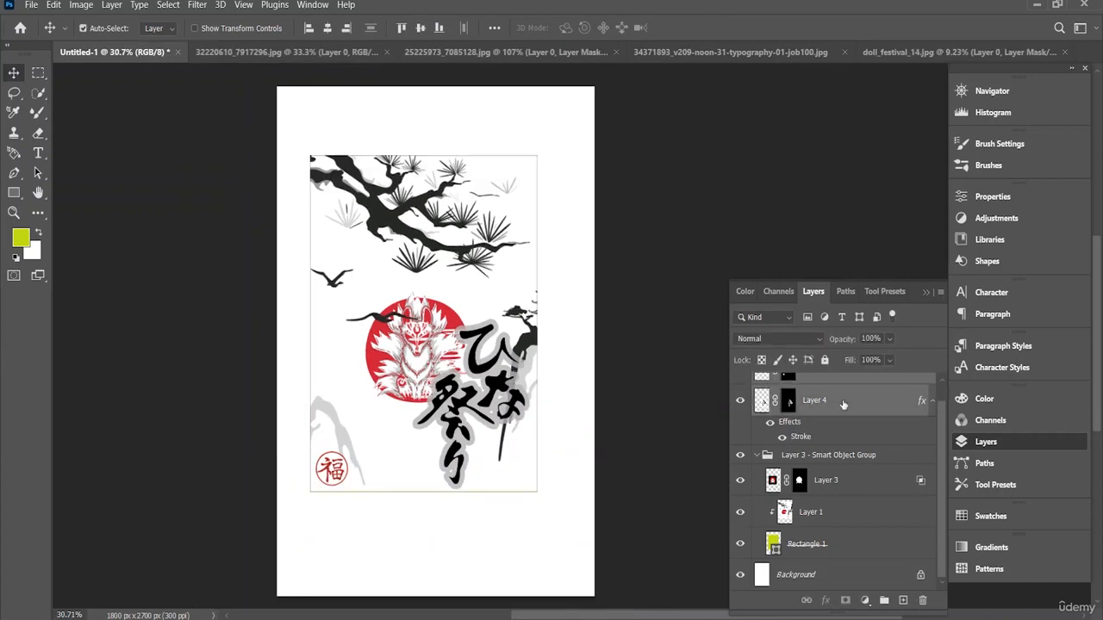
pyautogui.keyDown('ctrl'); pyautogui.click(840, 483); pyautogui.keyUp('ctrl')
pyautogui.keyDown('ctrl'); pyautogui.click(825, 523); pyautogui.keyUp('ctrl')
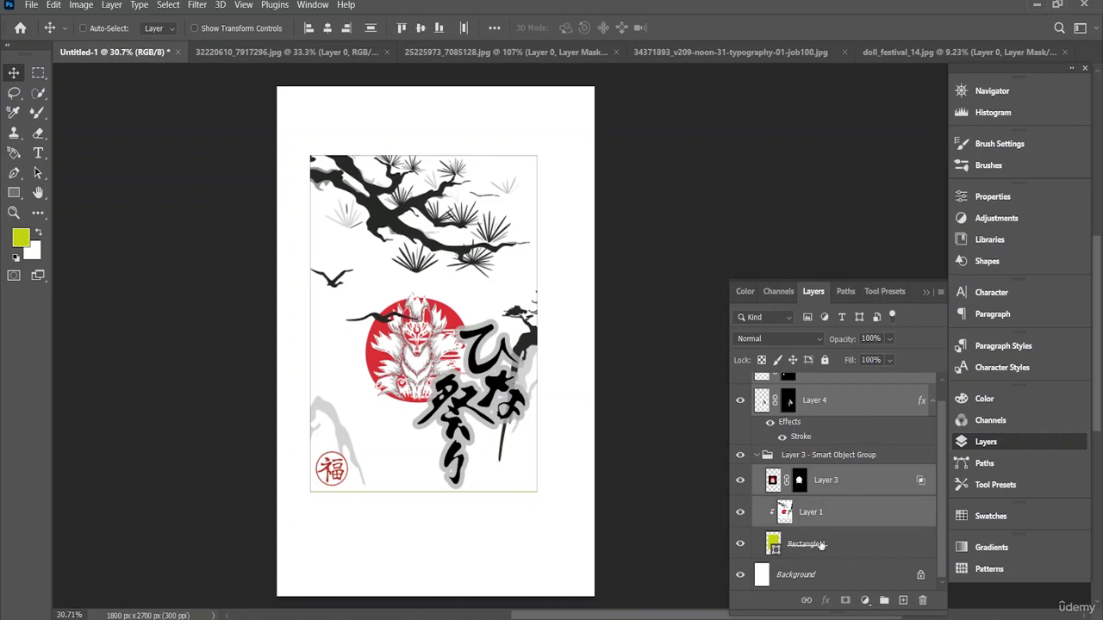
pyautogui.keyDown('ctrl'); pyautogui.click(820, 547); pyautogui.keyUp('ctrl')
pyautogui.rightClick(820, 548)
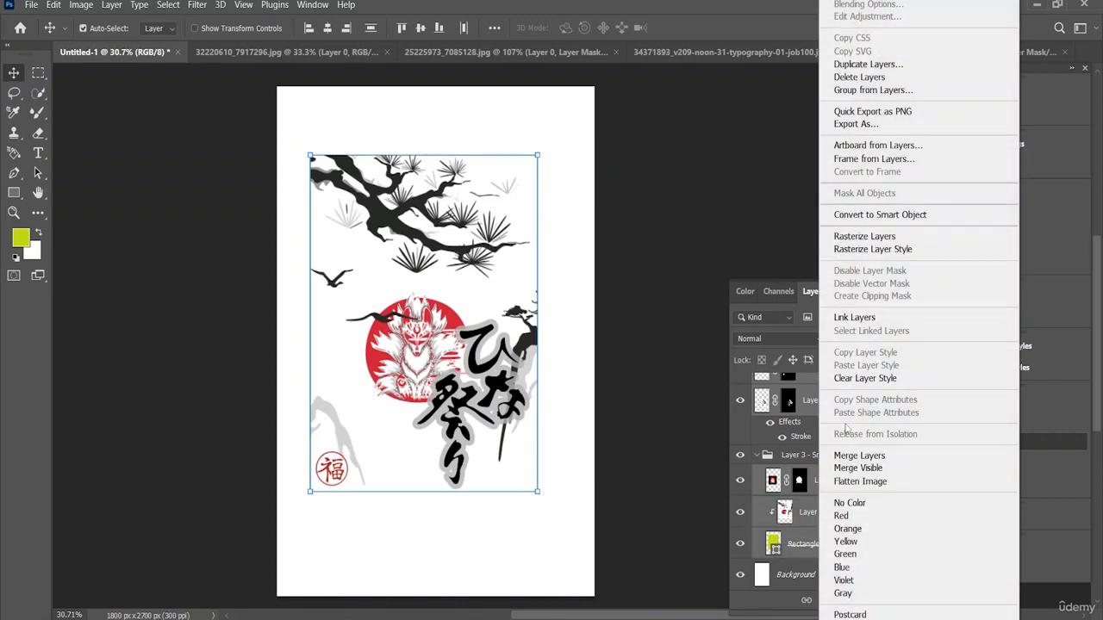
pyautogui.click(880, 215)
pyautogui.moveTo(424, 334); pyautogui.dragTo(436, 325)
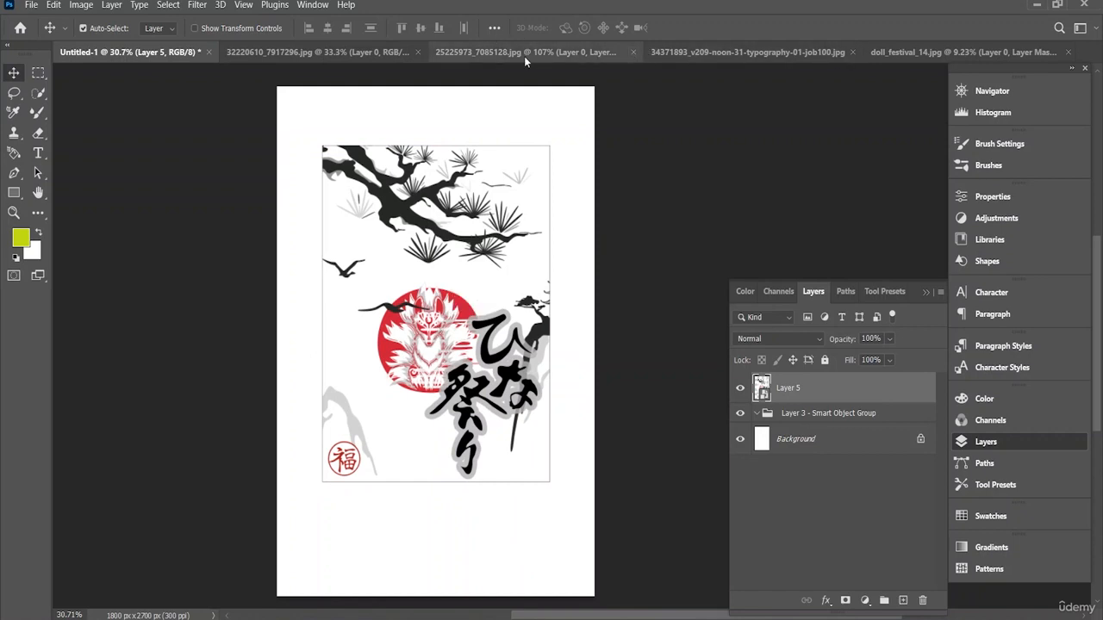
# Step: Close the source images 32220610_7917296.jpg, 25225973_7085128.jpg, 34371893_v209-noon-31-typography-01-job100.jpg and doll_festival_14.jpg without saving their changes
pyautogui.click(392, 53)
pyautogui.click(418, 51)
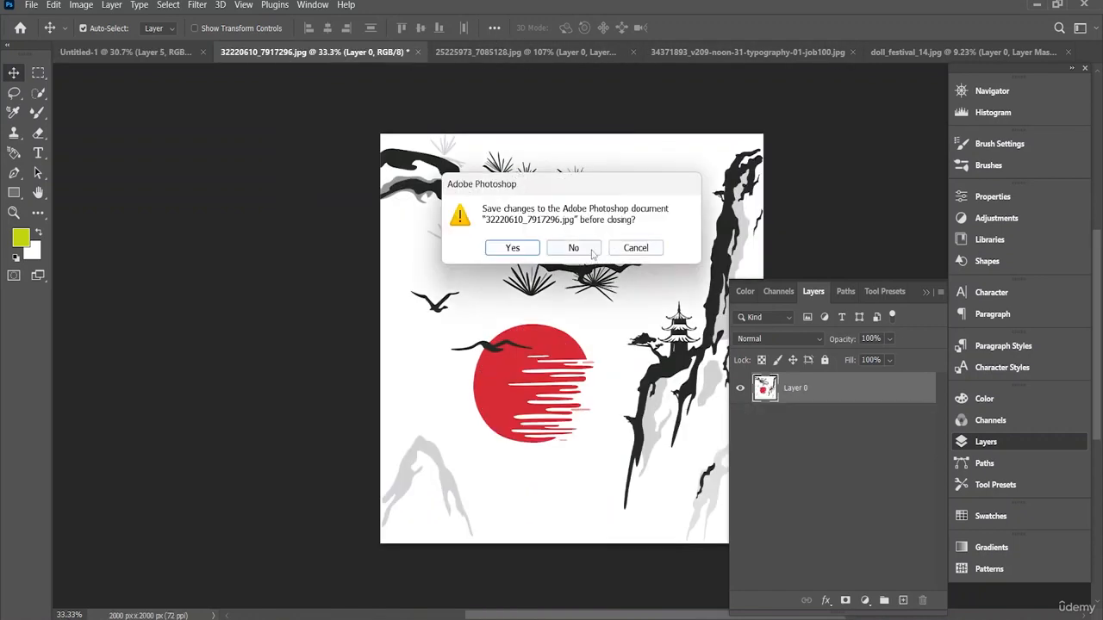
pyautogui.click(574, 248)
pyautogui.click(448, 52)
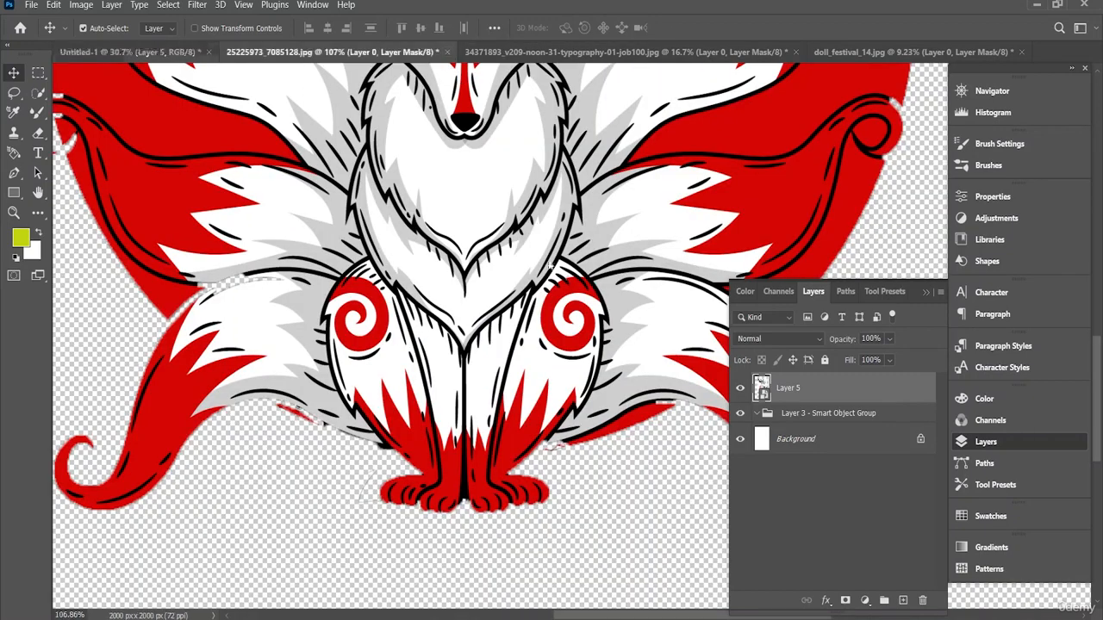
pyautogui.click(574, 247)
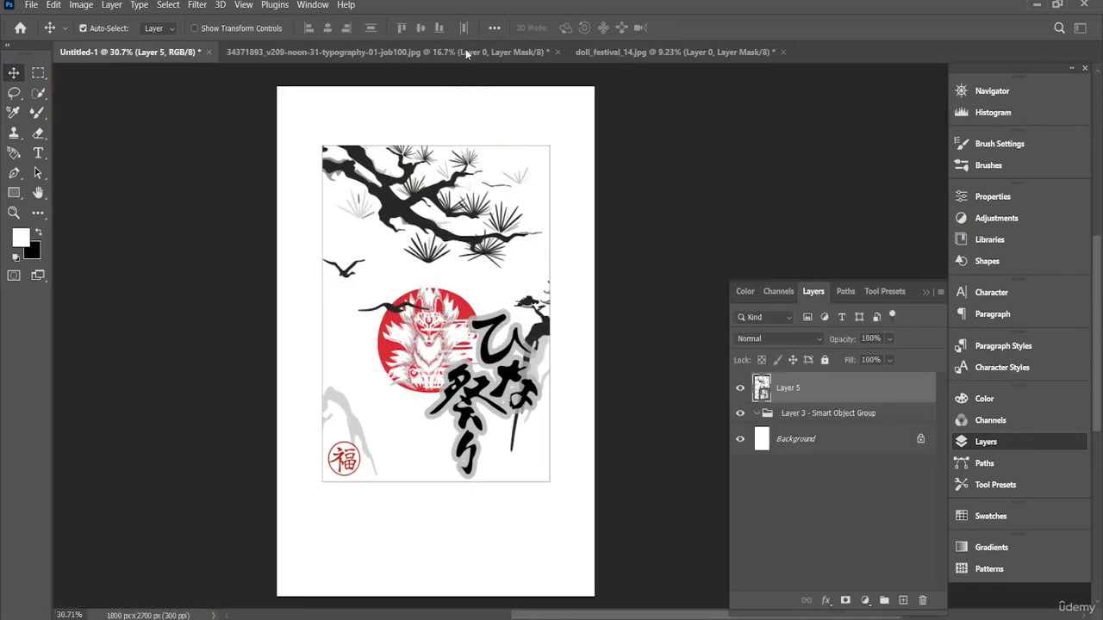
pyautogui.click(557, 51)
pyautogui.click(576, 245)
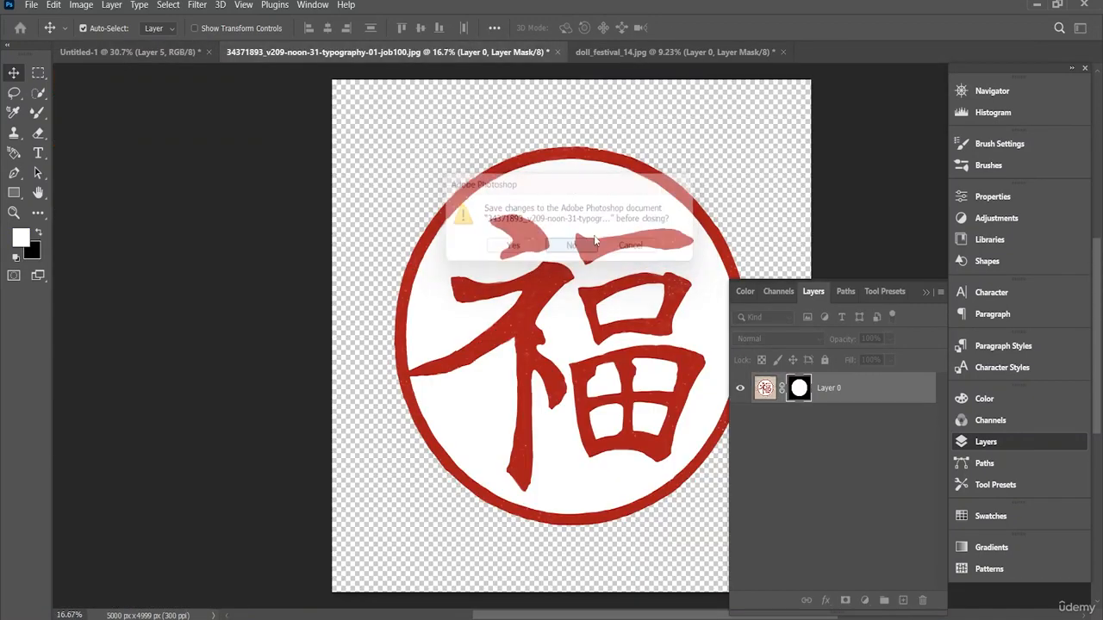
pyautogui.click(414, 55)
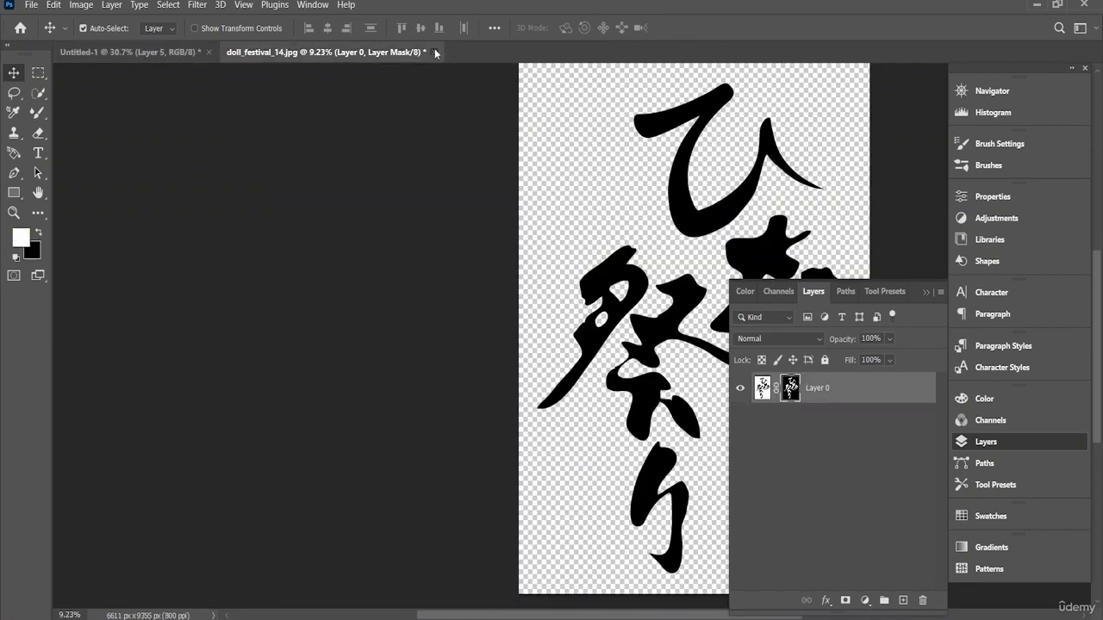
pyautogui.click(434, 52)
pyautogui.click(572, 247)
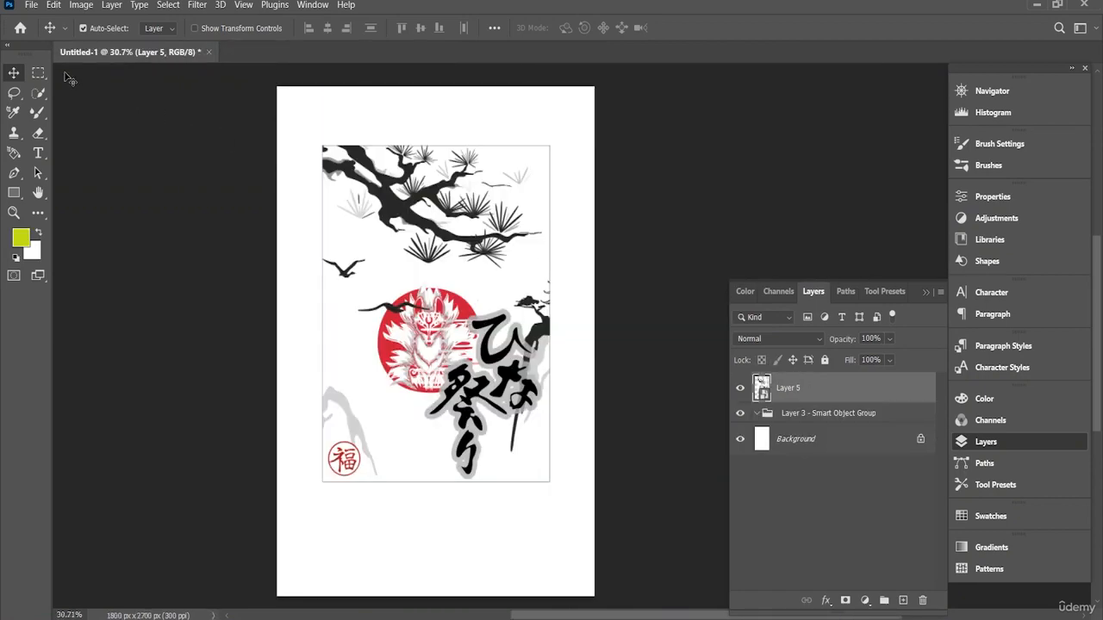
# Step: Open the T-shirt mockups 16188005_Isolated_black_t-shirt_front.psd and 16188195_Isolated_white_t-shirt_front.psd from the PS folder on the desktop
pyautogui.click(31, 5)
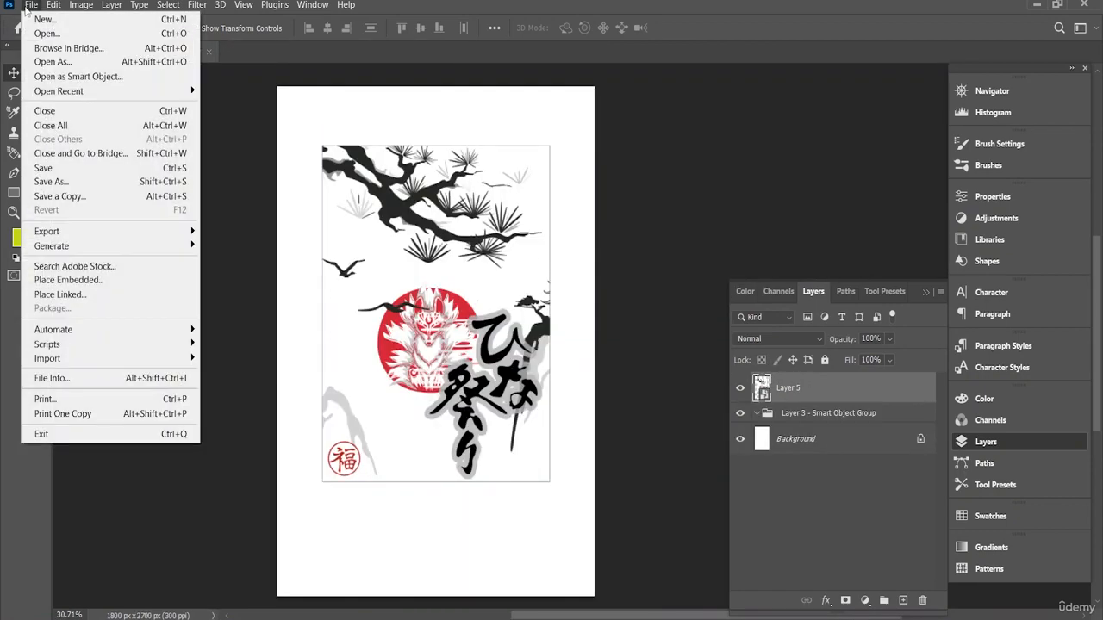
pyautogui.click(66, 34)
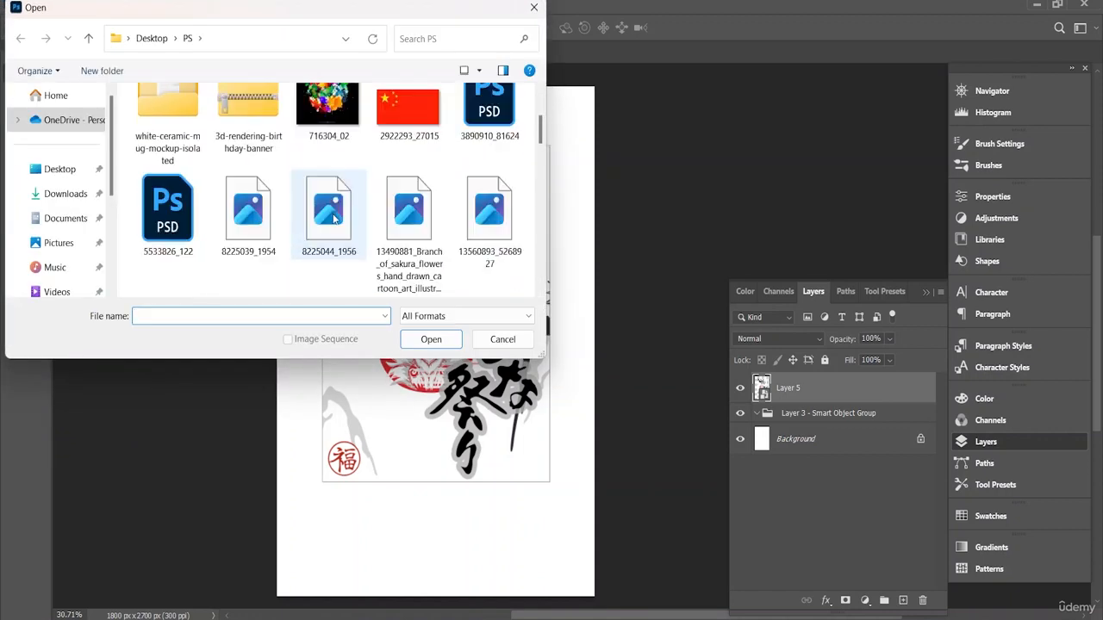
pyautogui.scroll(-2, 335, 219)
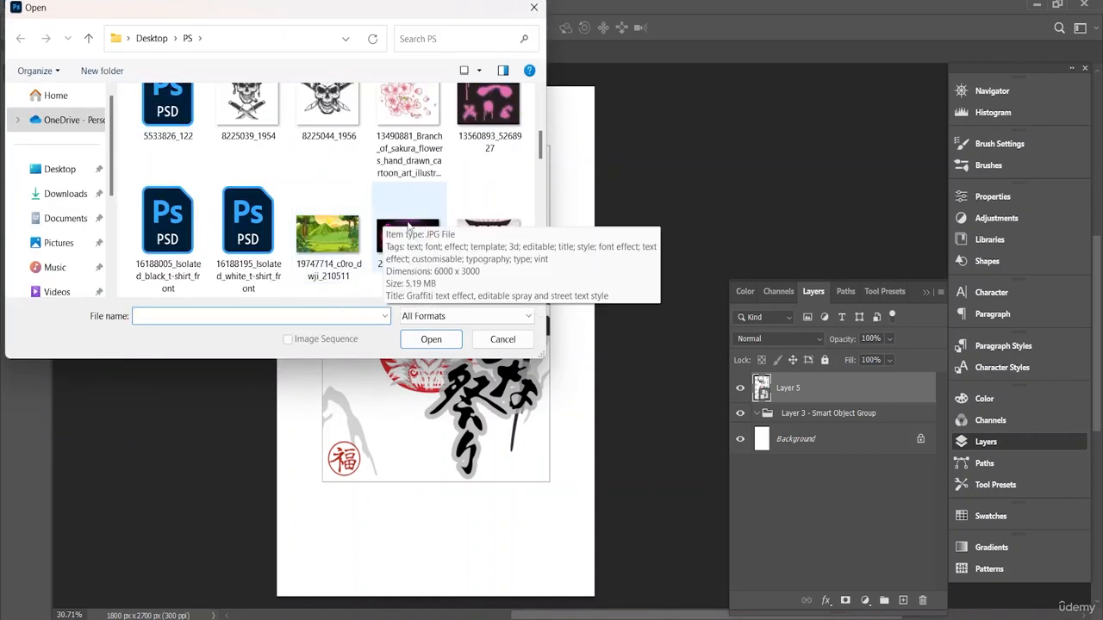
pyautogui.scroll(-2, 410, 226)
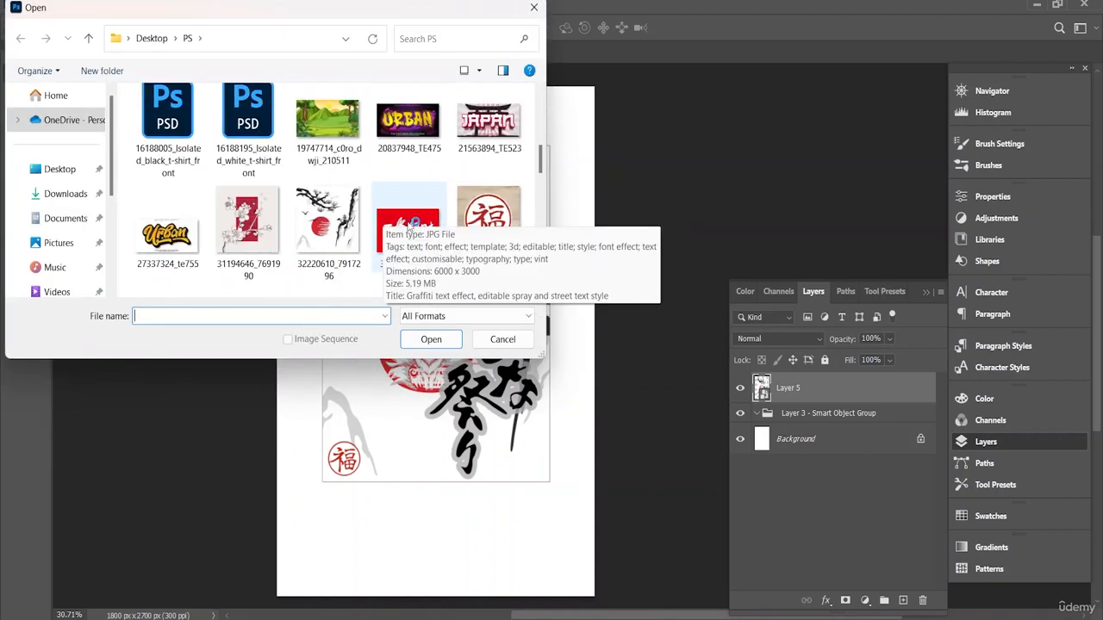
pyautogui.click(259, 125)
pyautogui.keyDown('ctrl'); pyautogui.click(183, 127); pyautogui.keyUp('ctrl')
pyautogui.click(431, 339)
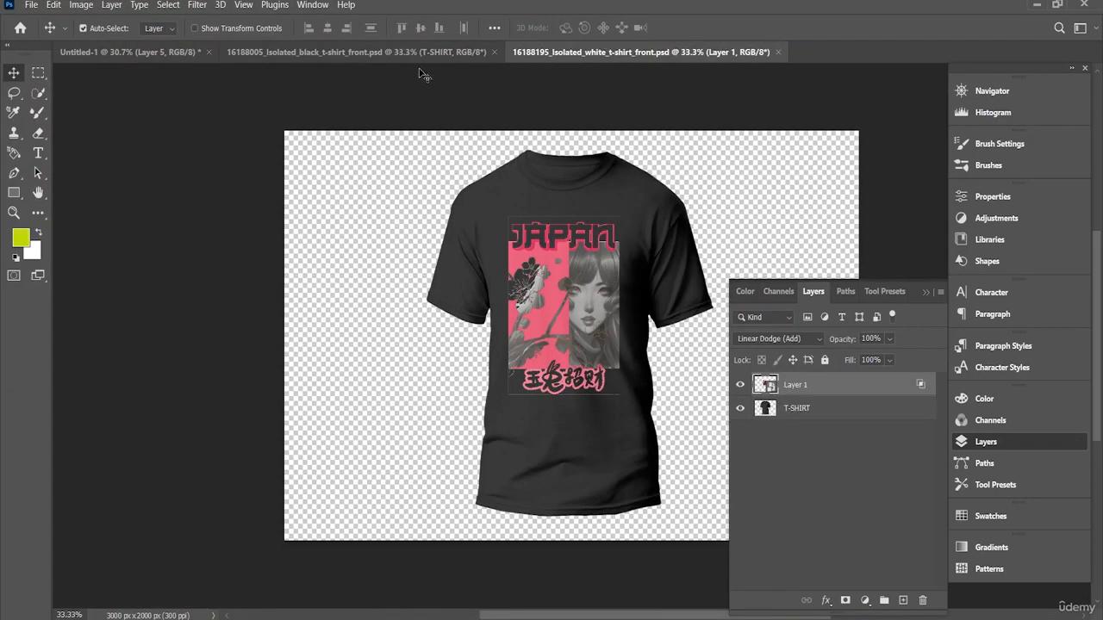
# Step: In 16188195_Isolated_white_t-shirt_front.psd, move the JAPAN artwork layer below the T-SHIRT layer
pyautogui.click(436, 50)
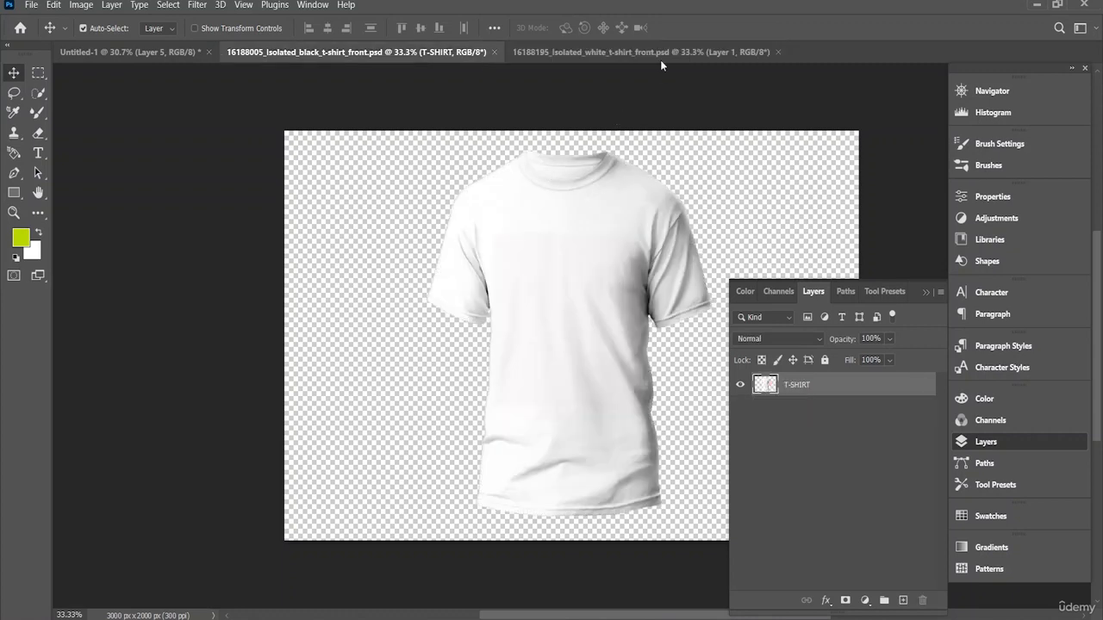
pyautogui.click(660, 53)
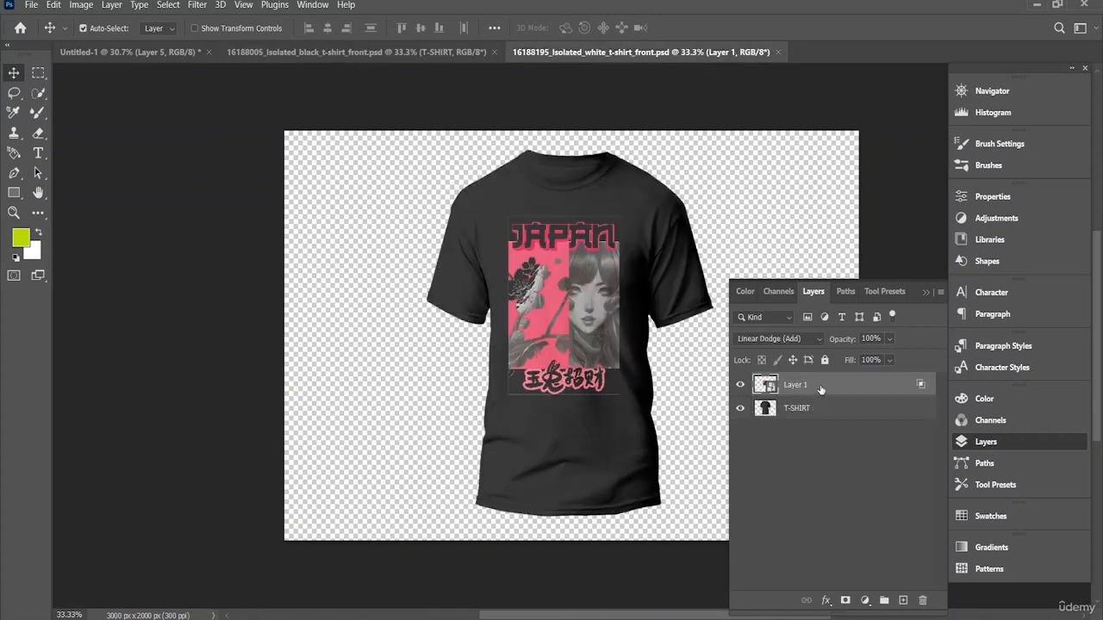
pyautogui.moveTo(820, 389); pyautogui.dragTo(822, 429)
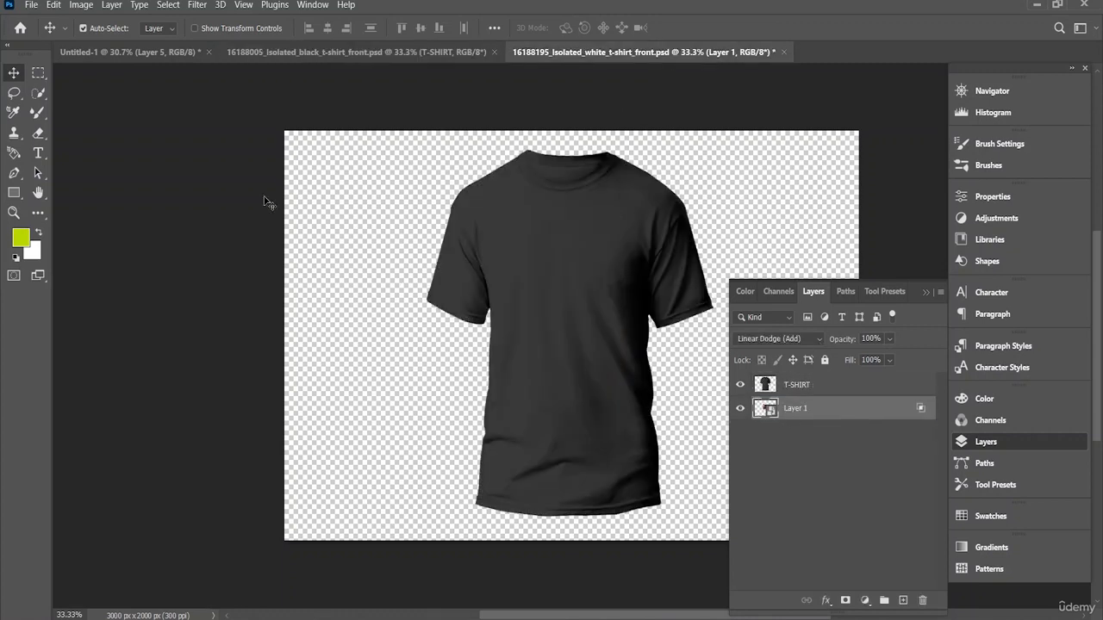
# Step: Bring the framed fox design from Untitled-1 into 16188005_Isolated_black_t-shirt_front.psd, above the white shirt
pyautogui.click(134, 54)
pyautogui.moveTo(430, 283); pyautogui.dragTo(561, 320)
pyautogui.scroll(-2, 559, 319)
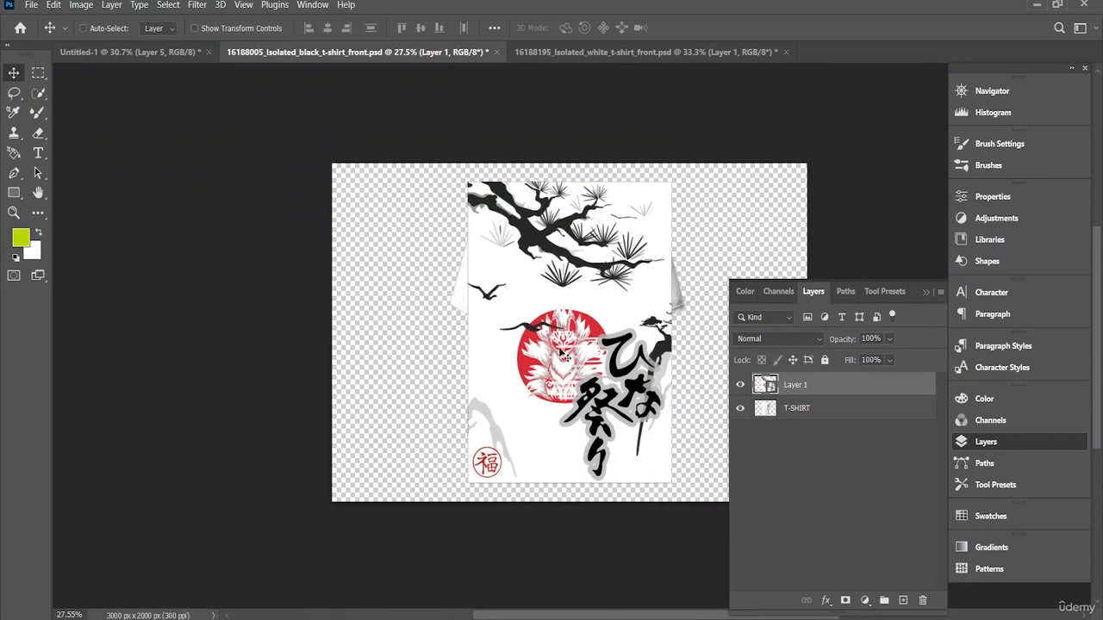
# Step: Scale the fox design to 48.10% and place it on the chest of the white T-shirt
pyautogui.hotkey('ctrl', 't')
pyautogui.moveTo(443, 485); pyautogui.dragTo(536, 369)
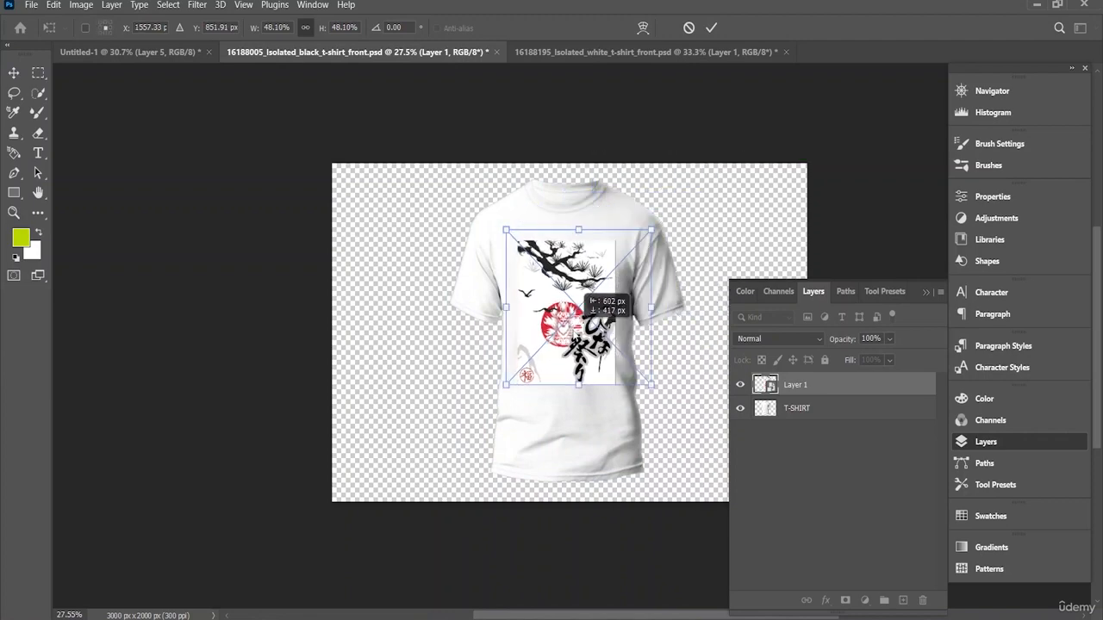
pyautogui.scroll(2, 575, 328)
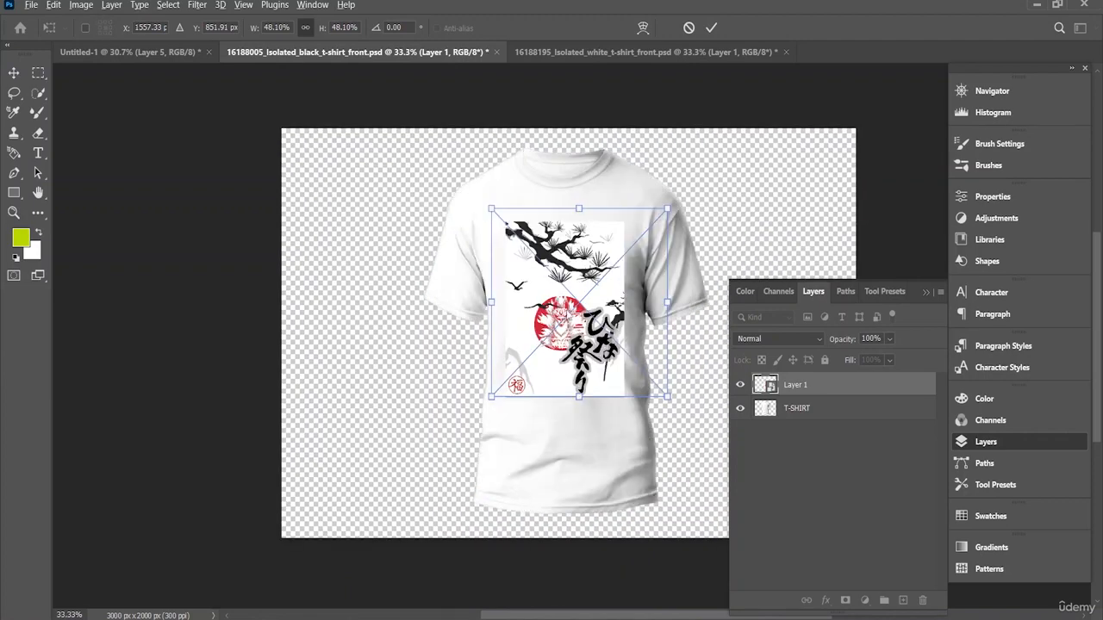
pyautogui.scroll(1, 575, 309)
pyautogui.moveTo(559, 312); pyautogui.dragTo(563, 298)
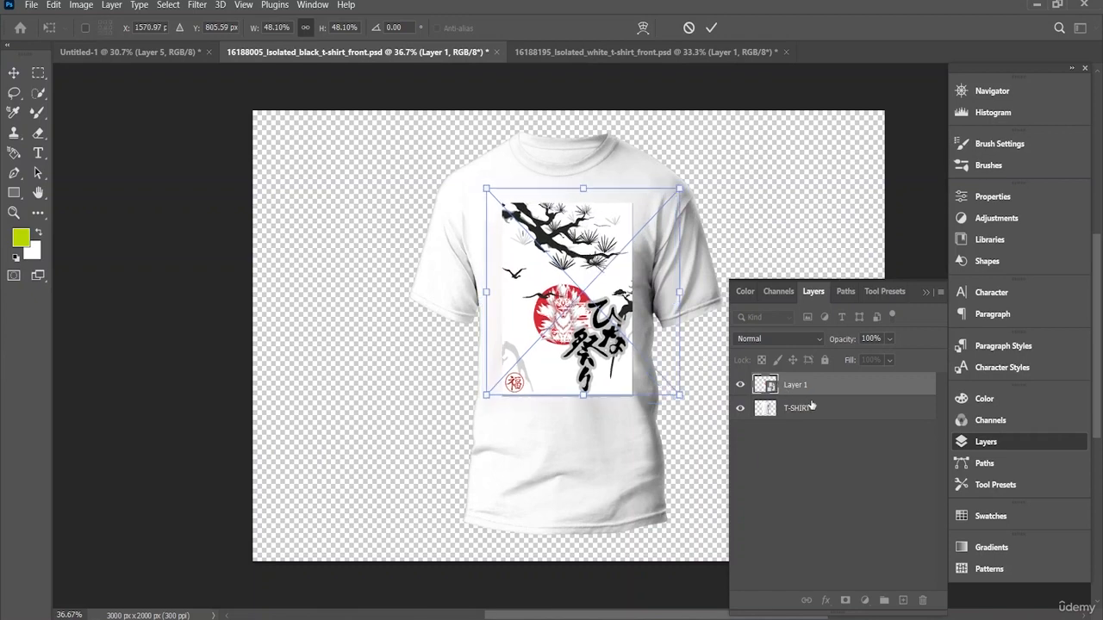
pyautogui.press('Return')
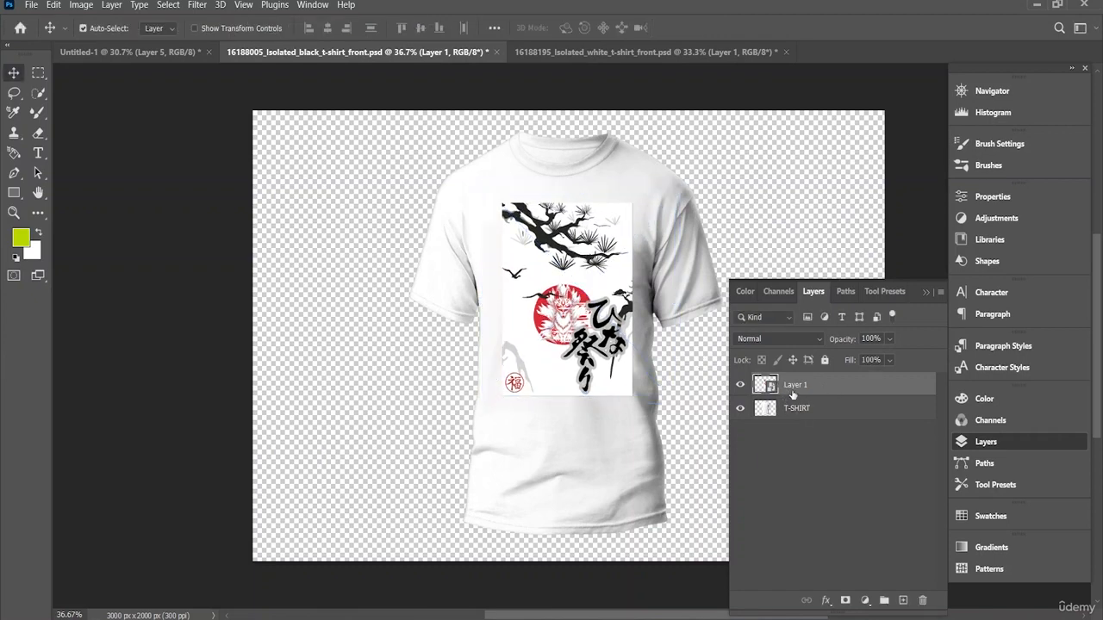
# Step: In Layer 1's blending options, lower the Blend If white limit for This Layer to 148
pyautogui.rightClick(799, 392)
pyautogui.click(884, 15)
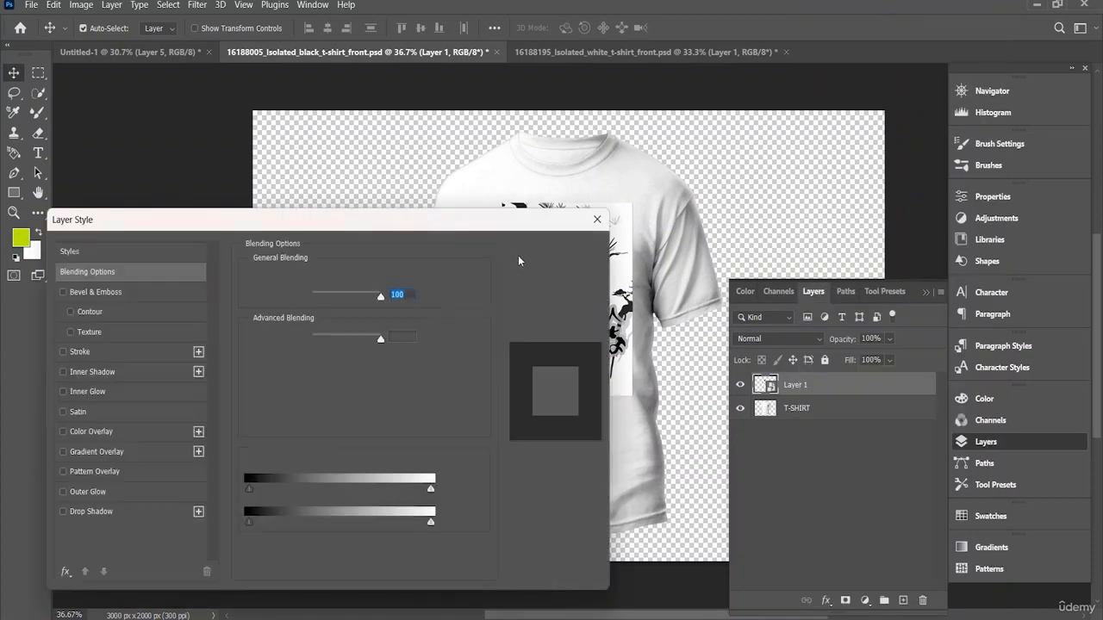
pyautogui.moveTo(454, 231); pyautogui.dragTo(282, 229)
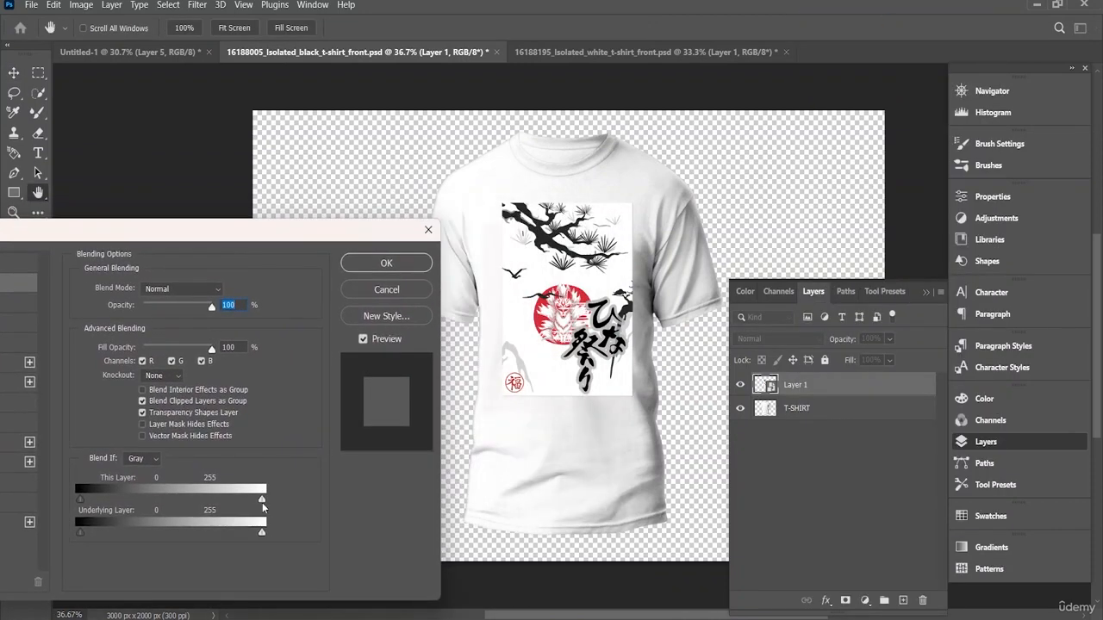
pyautogui.moveTo(262, 500); pyautogui.dragTo(213, 504)
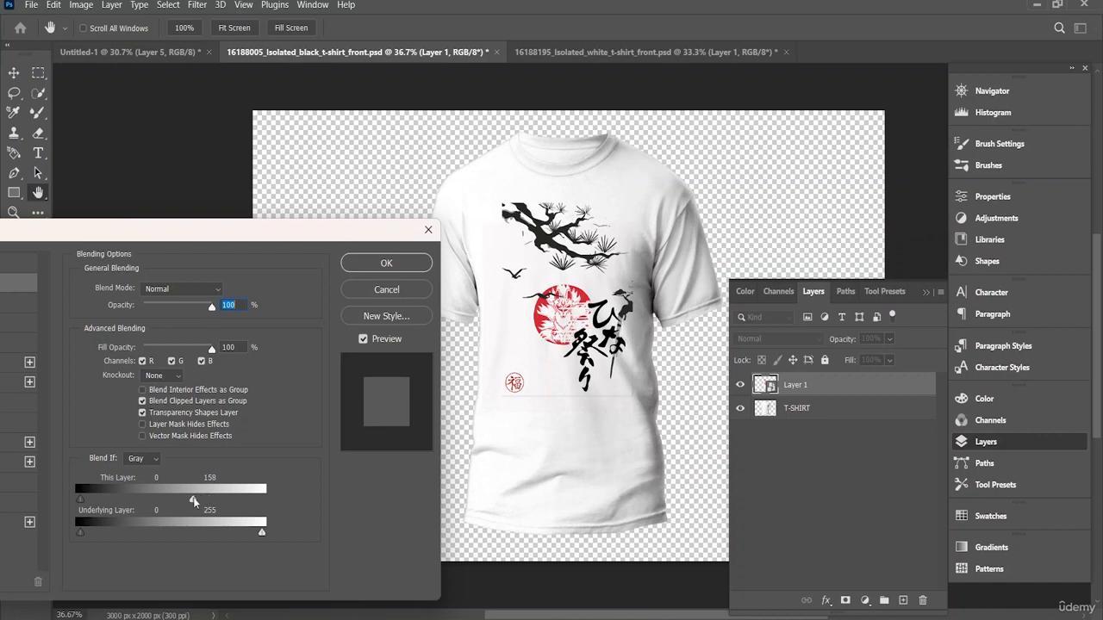
pyautogui.moveTo(187, 499); pyautogui.dragTo(185, 499)
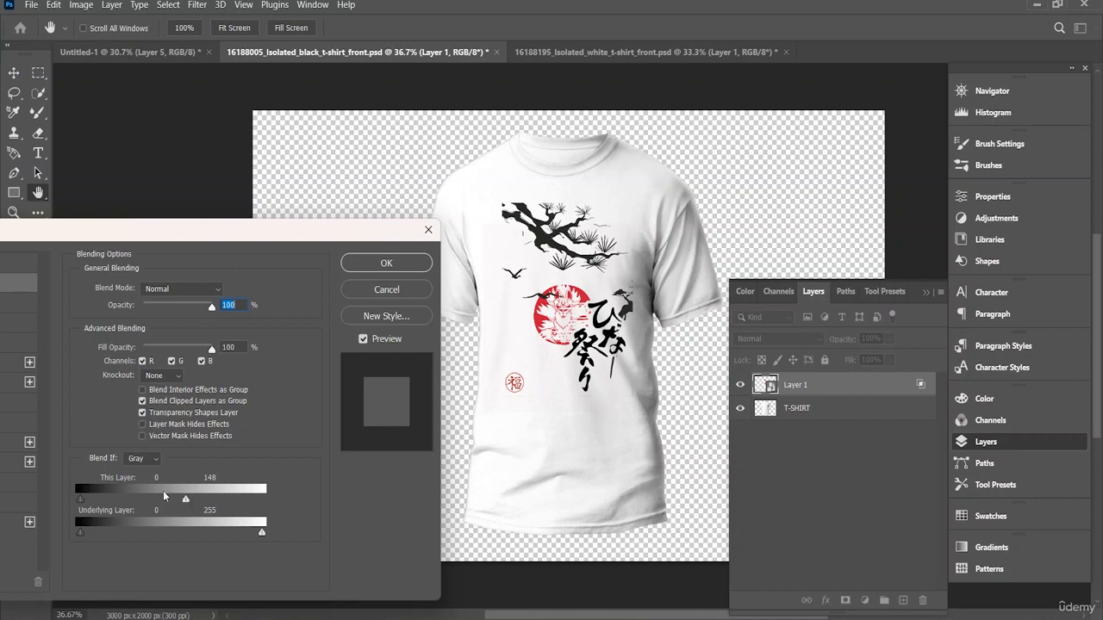
# Step: Raise the Blend If black limit for the Underlying Layer to 36, apply the style, and shift the design slightly down and left
pyautogui.moveTo(83, 530); pyautogui.dragTo(104, 521)
pyautogui.moveTo(262, 533)
pyautogui.mouseDown()
pyautogui.moveTo(232, 527)
pyautogui.moveTo(264, 532)
pyautogui.mouseUp()
pyautogui.moveTo(83, 494); pyautogui.dragTo(81, 497)
pyautogui.click(403, 264)
pyautogui.moveTo(587, 304)
pyautogui.mouseDown()
pyautogui.moveTo(545, 295)
pyautogui.moveTo(584, 307)
pyautogui.mouseUp()
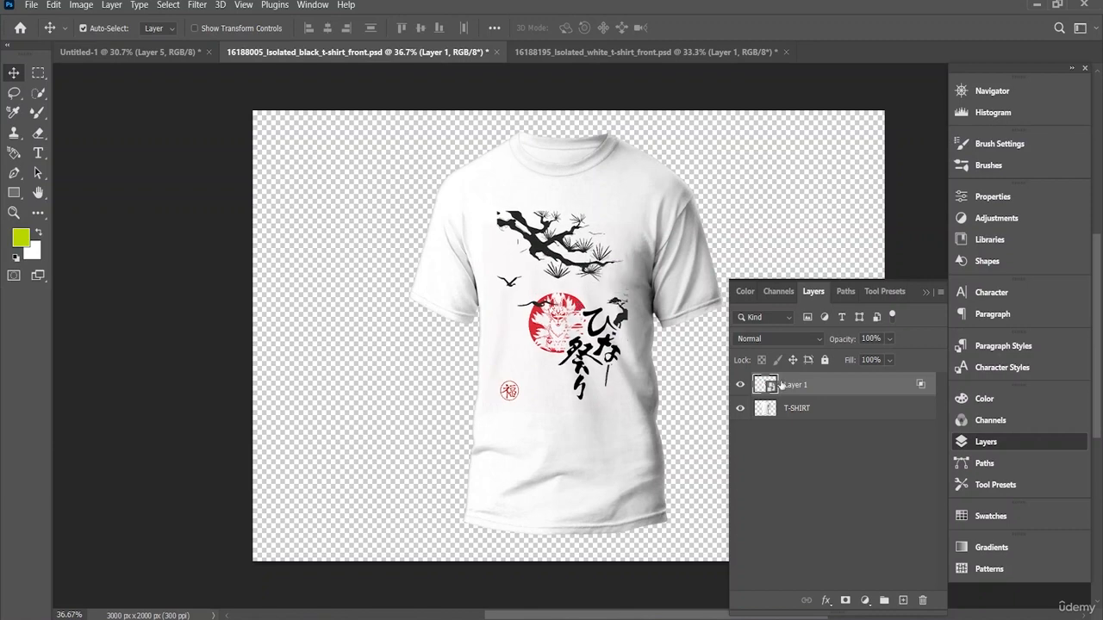
# Step: Try to combine Layer 1 and T-SHIRT directly into one smart object and move it on the canvas
pyautogui.keyDown('shift'); pyautogui.click(817, 410); pyautogui.keyUp('shift')
pyautogui.rightClick(824, 401)
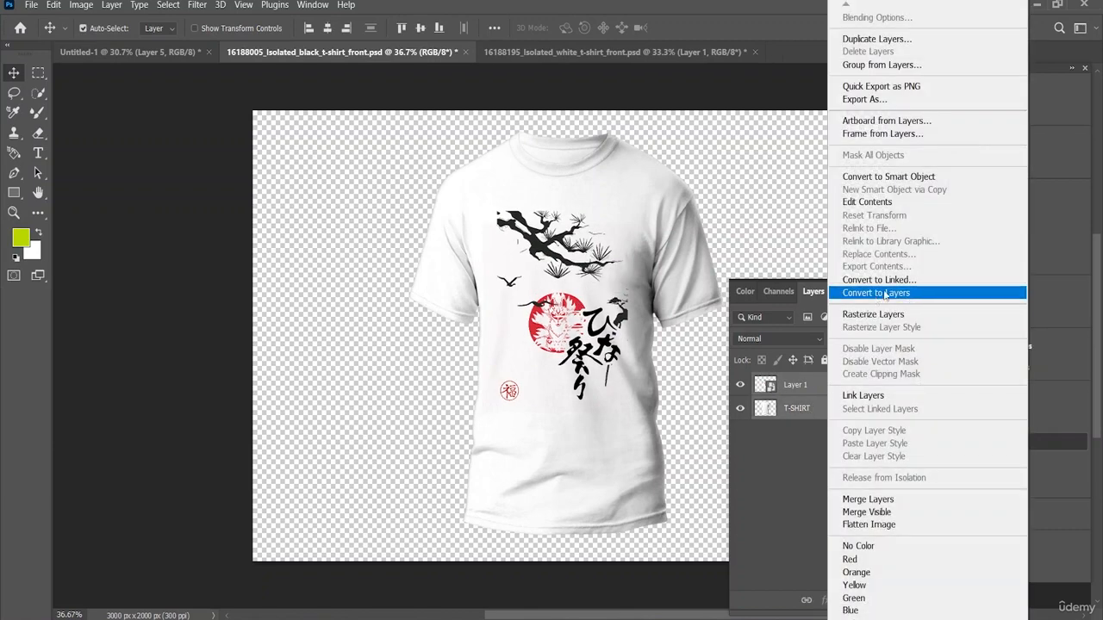
pyautogui.click(888, 177)
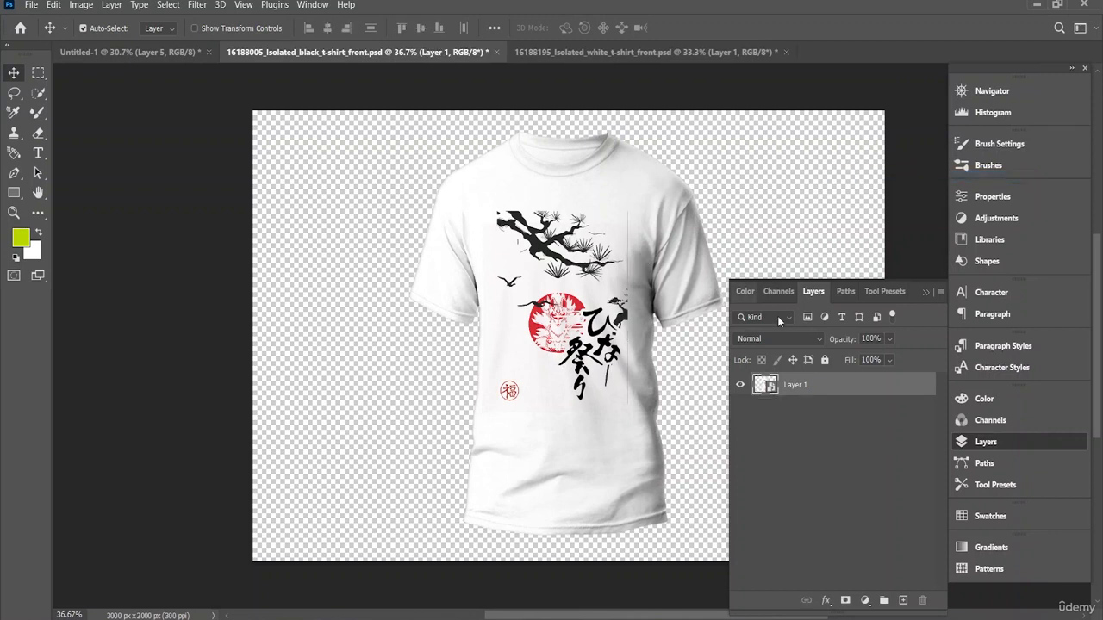
pyautogui.moveTo(543, 229); pyautogui.dragTo(535, 226)
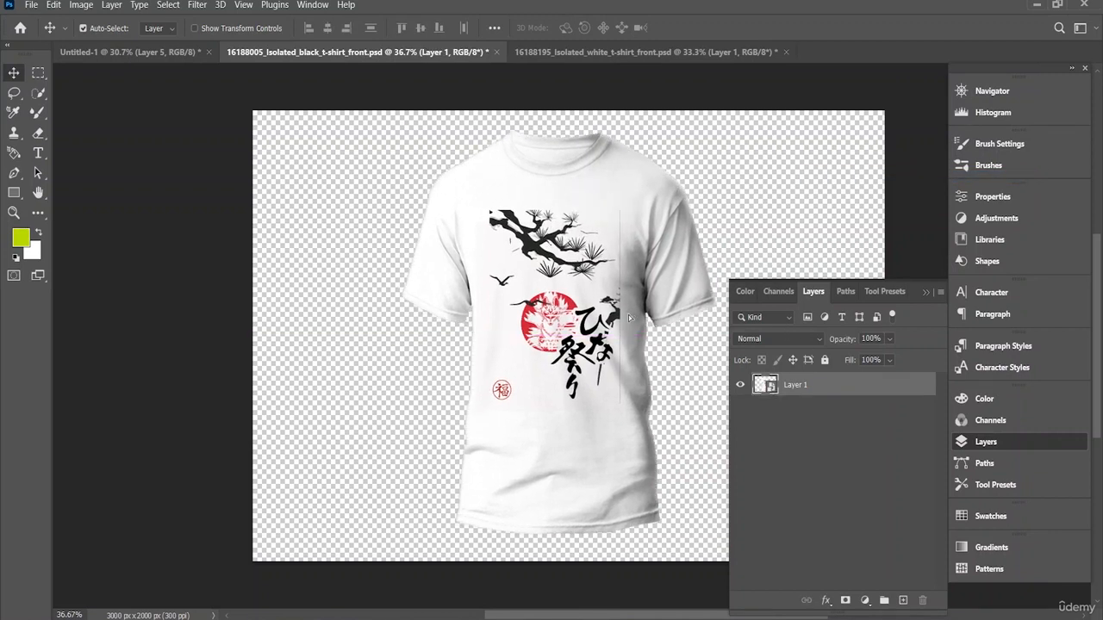
pyautogui.moveTo(628, 317); pyautogui.dragTo(664, 317)
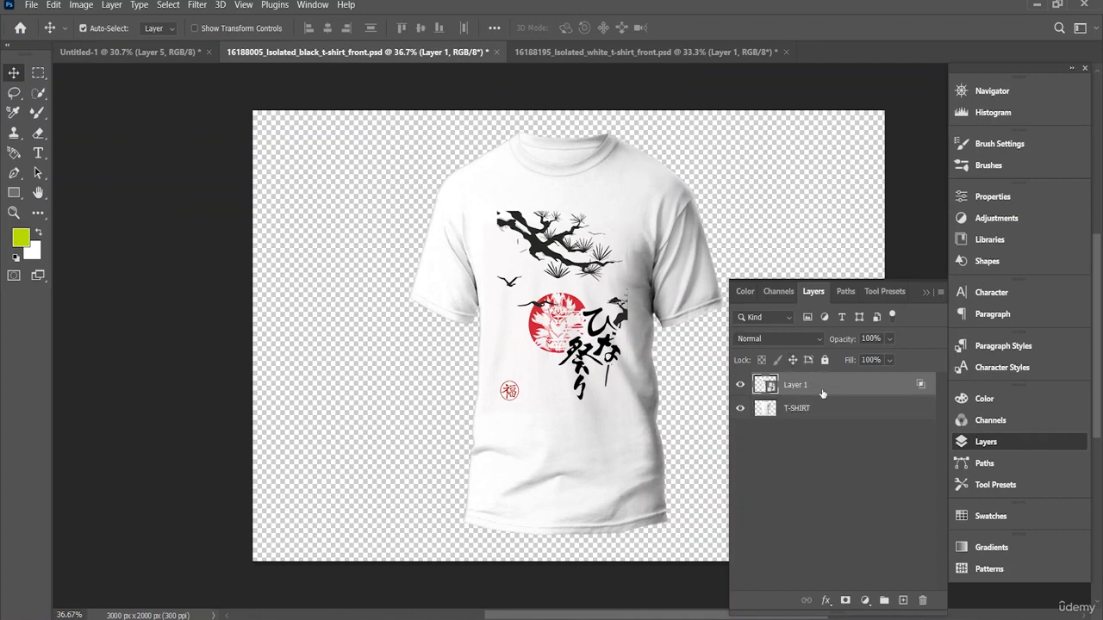
# Step: Reopen Layer 1's blending options and check the Blend If range for This Layer
pyautogui.rightClick(822, 393)
pyautogui.click(876, 22)
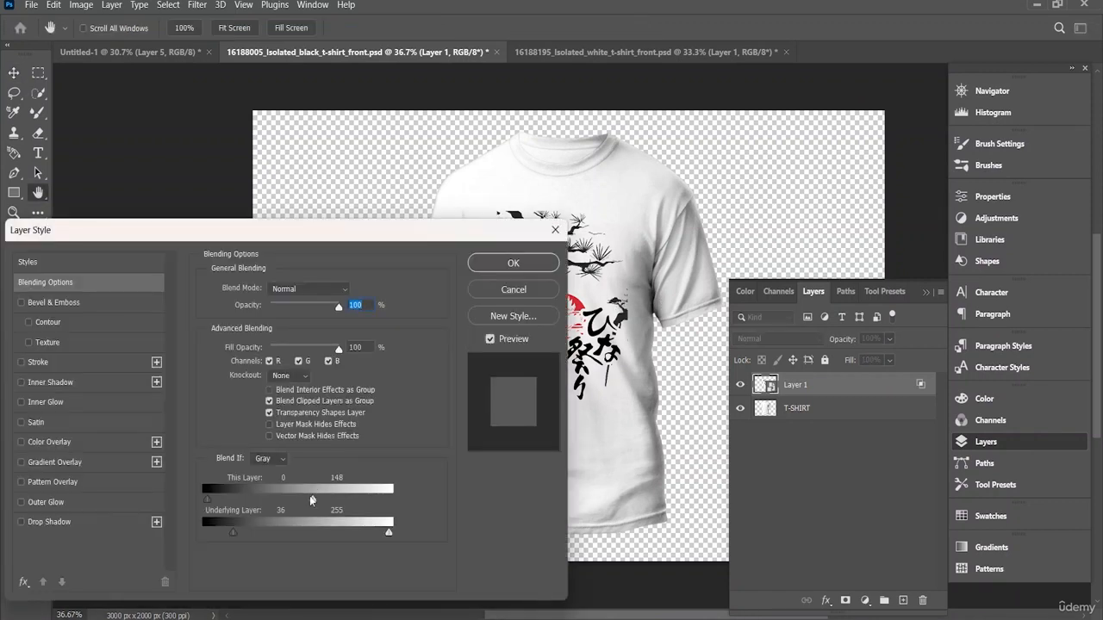
pyautogui.moveTo(313, 500); pyautogui.dragTo(313, 500)
pyautogui.click(513, 263)
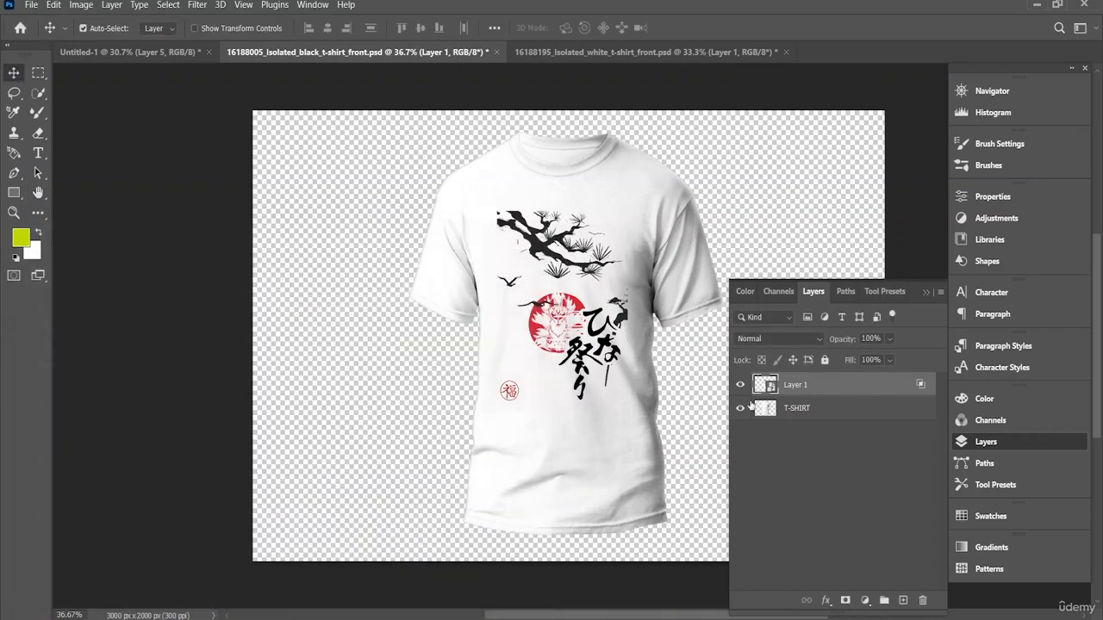
# Step: Convert Layer 1 on its own into a smart object and shift the T-shirt slightly left beneath it
pyautogui.click(814, 408)
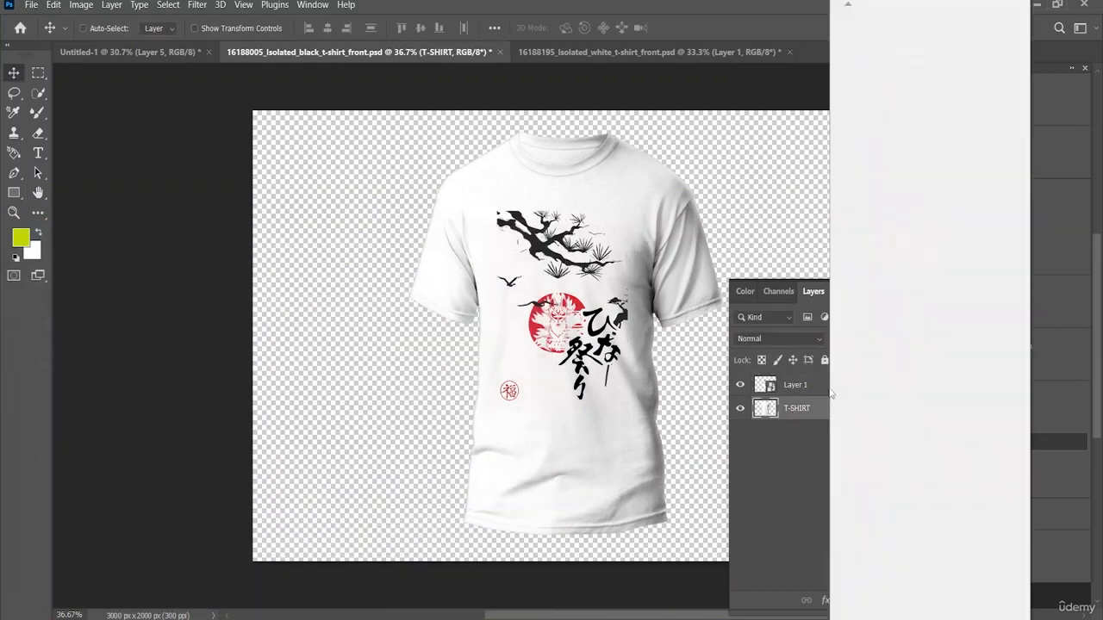
pyautogui.click(840, 394)
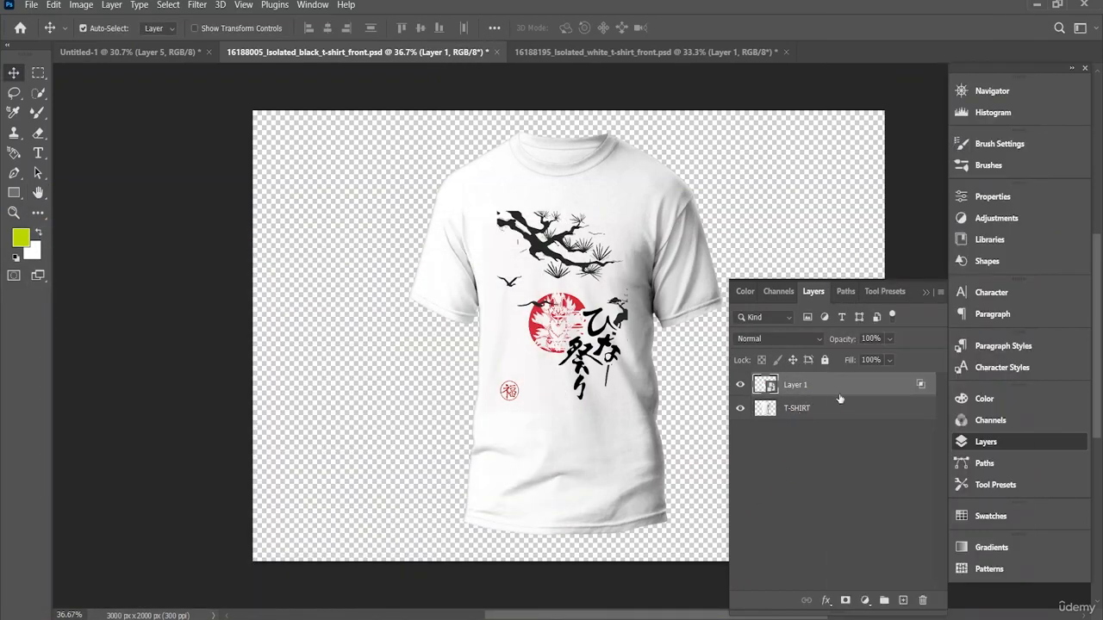
pyautogui.rightClick(833, 378)
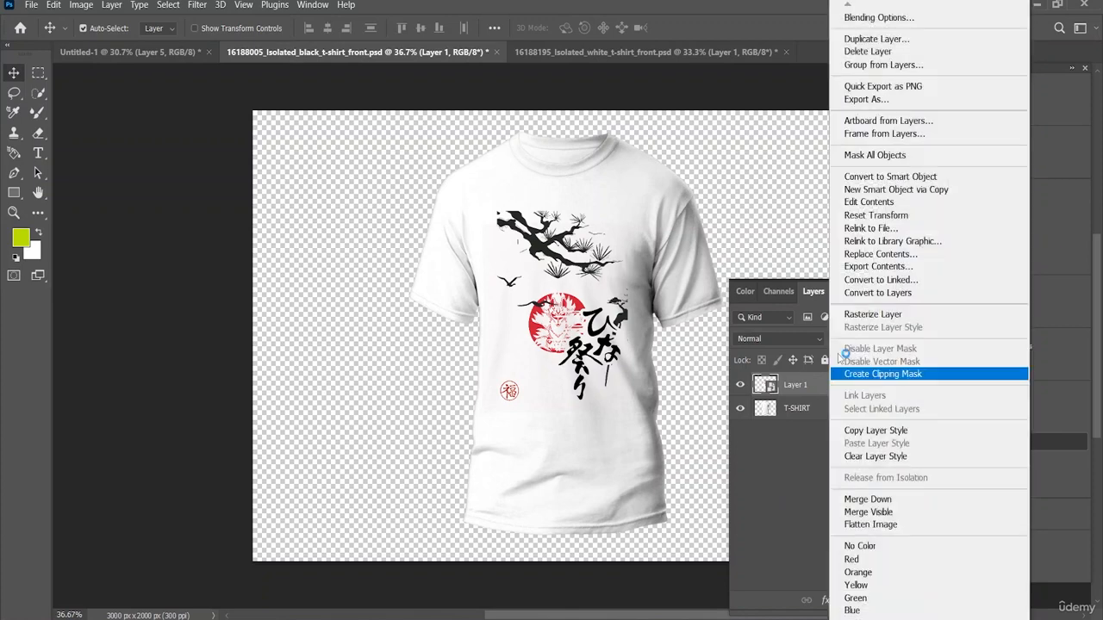
pyautogui.click(907, 177)
pyautogui.moveTo(665, 244)
pyautogui.mouseDown()
pyautogui.moveTo(621, 340)
pyautogui.moveTo(640, 243)
pyautogui.moveTo(657, 243)
pyautogui.mouseUp()
# Step: Combine the converted Layer 1 and the T-SHIRT layer into one smart object and shift it slightly down and left
pyautogui.keyDown('shift'); pyautogui.click(813, 386); pyautogui.keyUp('shift')
pyautogui.rightClick(813, 386)
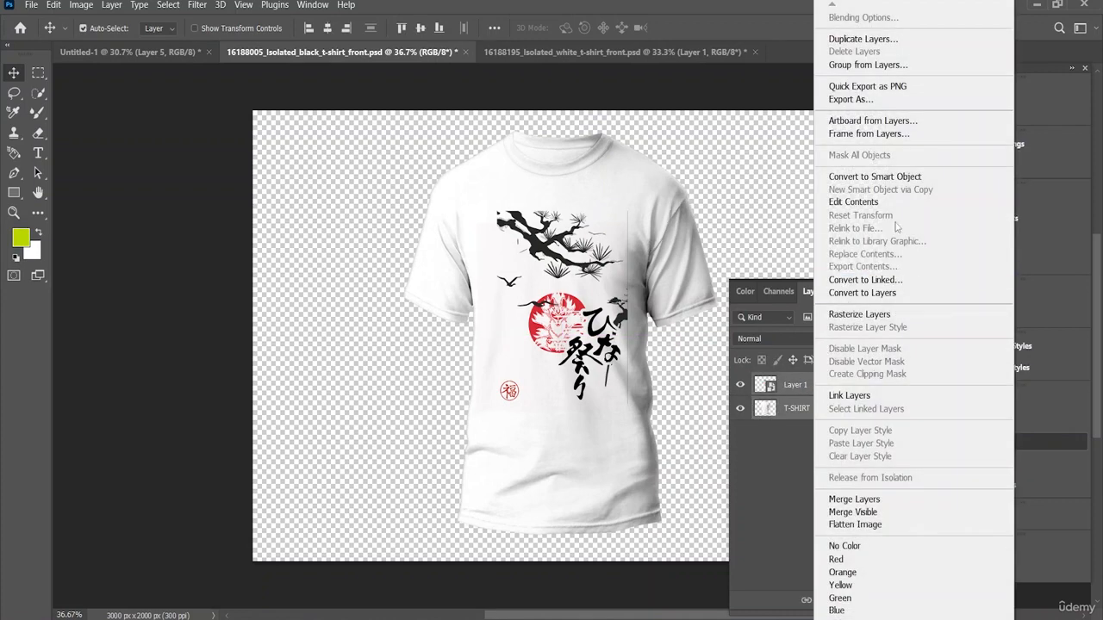
pyautogui.click(900, 177)
pyautogui.moveTo(622, 236)
pyautogui.mouseDown()
pyautogui.moveTo(610, 231)
pyautogui.moveTo(614, 247)
pyautogui.mouseUp()
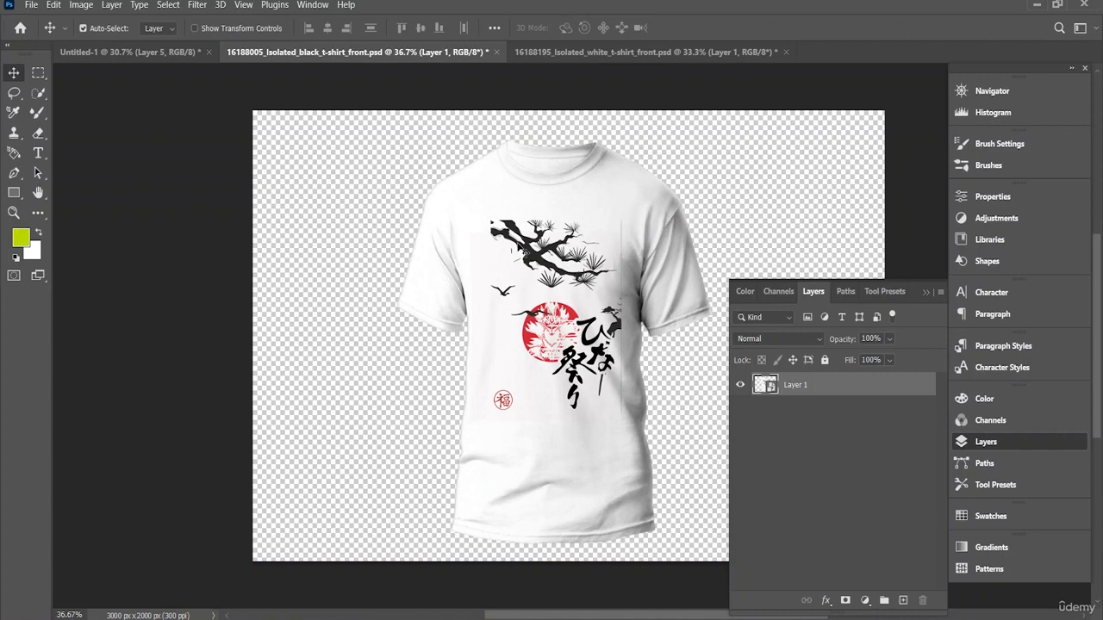
# Step: Copy the fox artwork from Untitled-1 into the dark T-shirt mockup document and place it above the T-SHIRT layer
pyautogui.click(184, 54)
pyautogui.moveTo(476, 182); pyautogui.dragTo(618, 217)
pyautogui.moveTo(568, 325); pyautogui.dragTo(571, 326)
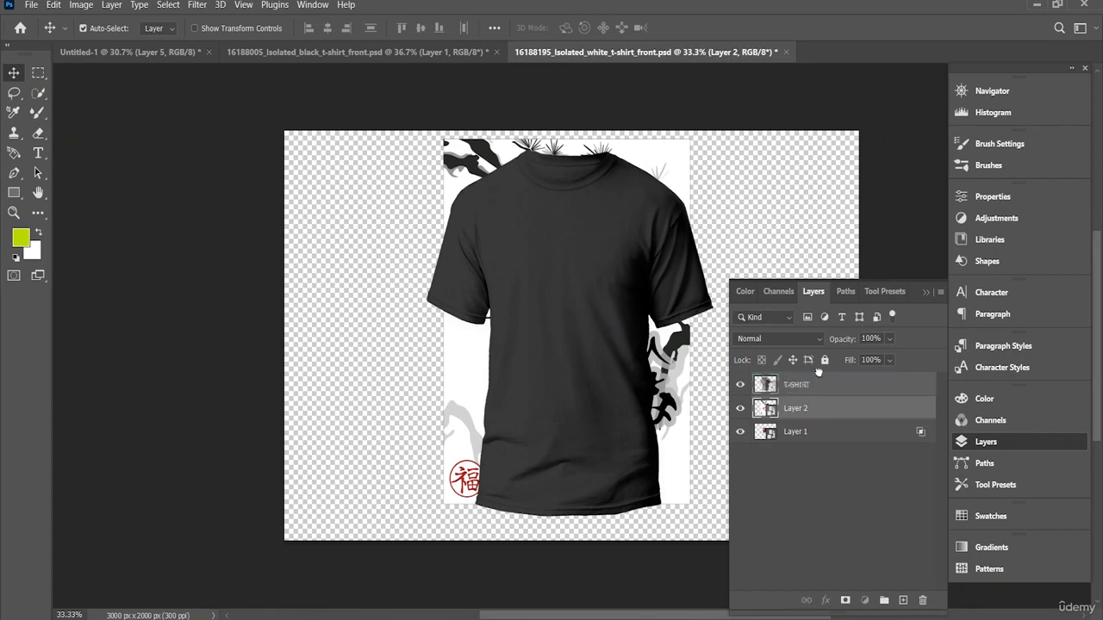
pyautogui.moveTo(819, 405); pyautogui.dragTo(808, 380)
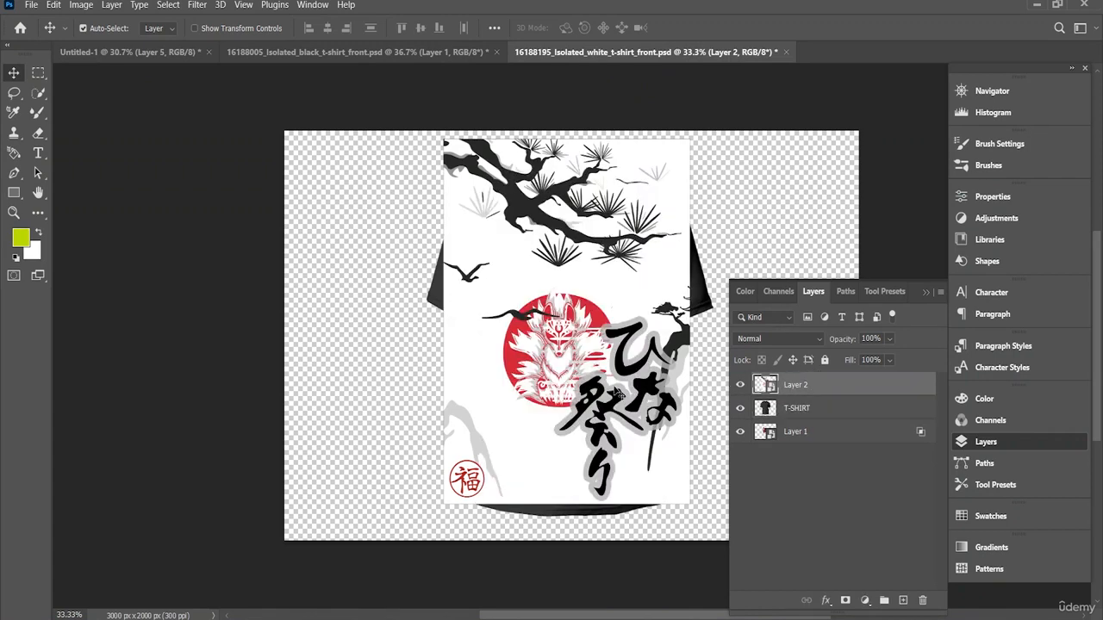
# Step: Scale the fox artwork to 45.84% and position it on the chest of the dark T-shirt
pyautogui.hotkey('ctrl', 't')
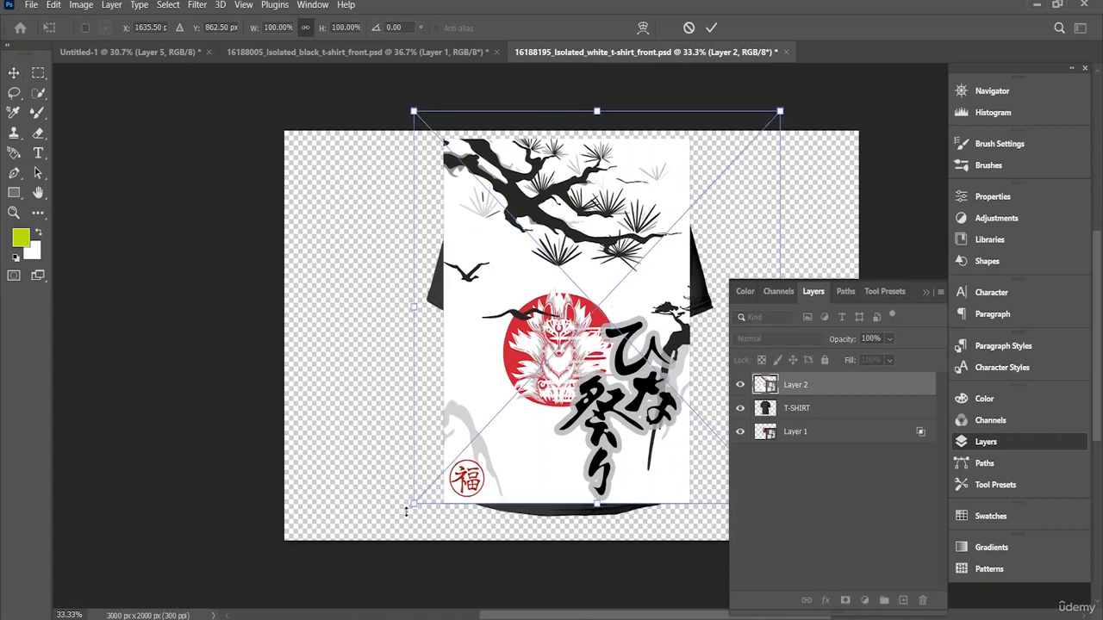
pyautogui.moveTo(416, 506); pyautogui.dragTo(640, 297)
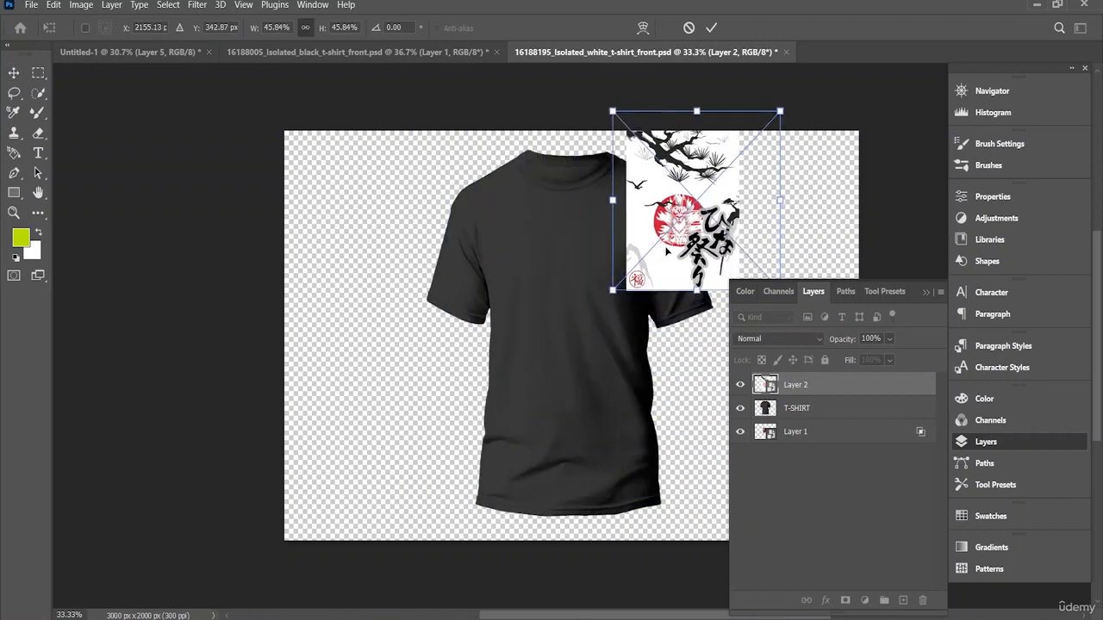
pyautogui.moveTo(694, 233); pyautogui.dragTo(574, 330)
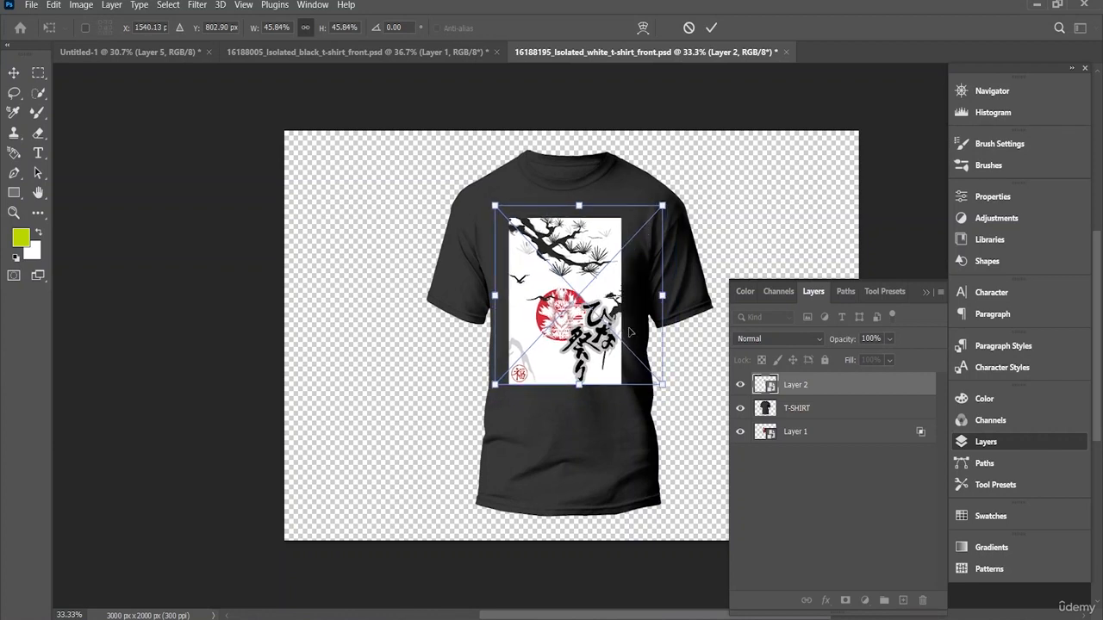
pyautogui.press('Return')
# Step: Set Layer 2's blend mode to Overlay in its blending options
pyautogui.rightClick(821, 385)
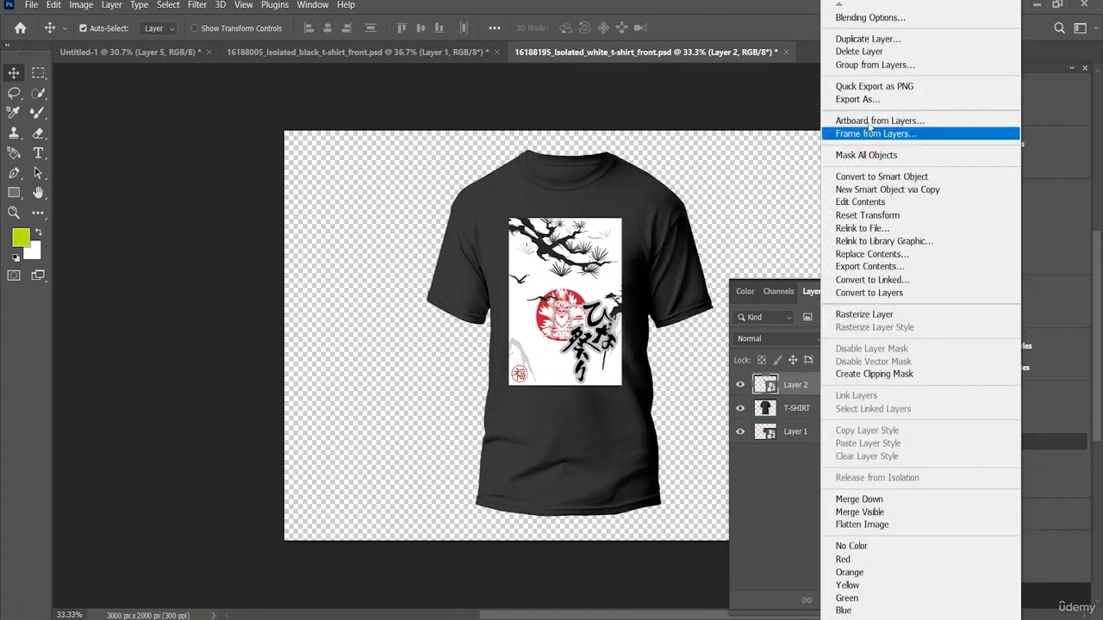
pyautogui.click(889, 19)
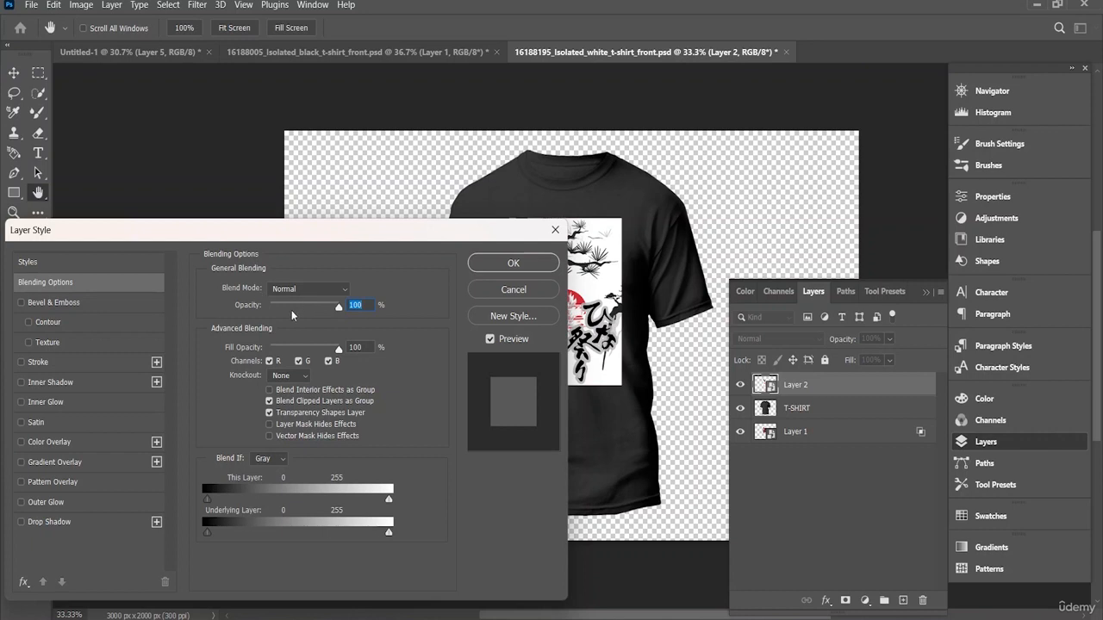
pyautogui.click(326, 290)
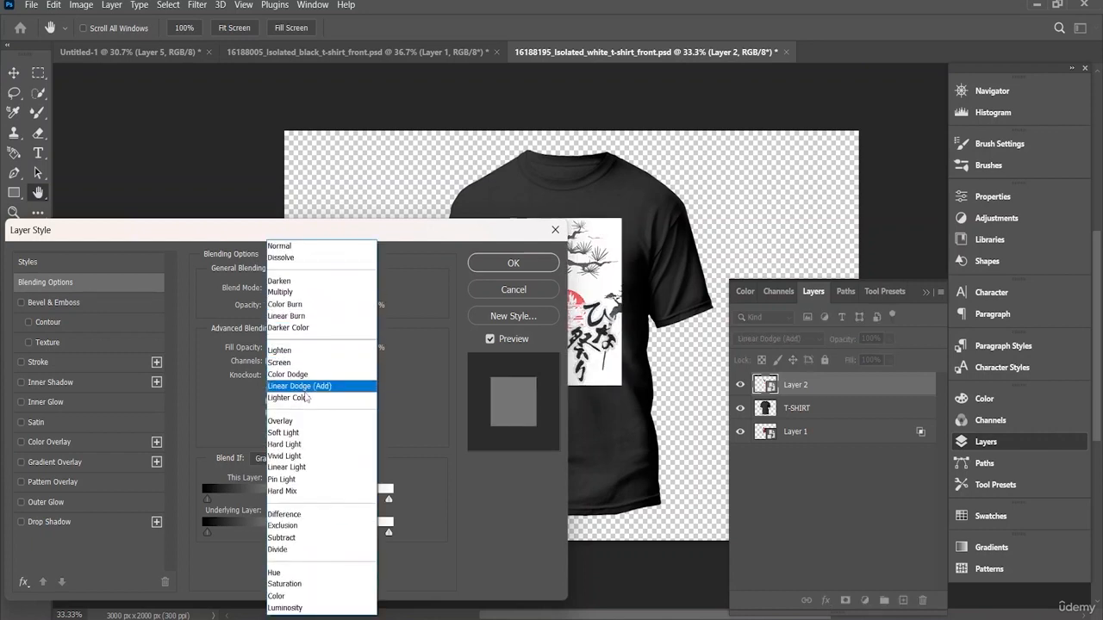
pyautogui.click(367, 234)
pyautogui.click(991, 441)
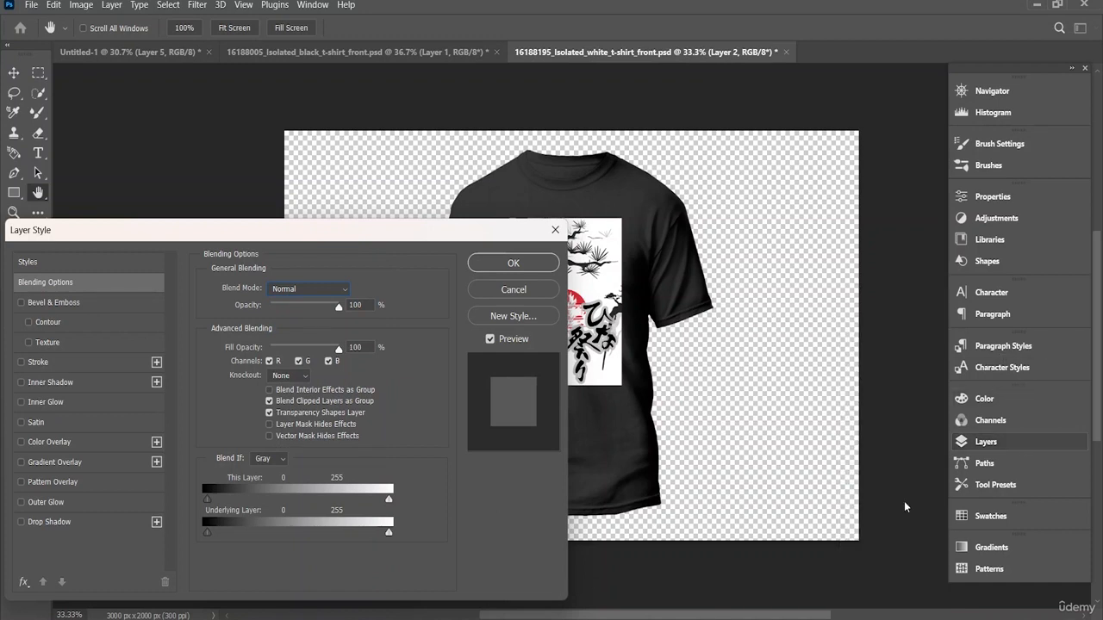
pyautogui.moveTo(699, 618); pyautogui.dragTo(654, 617)
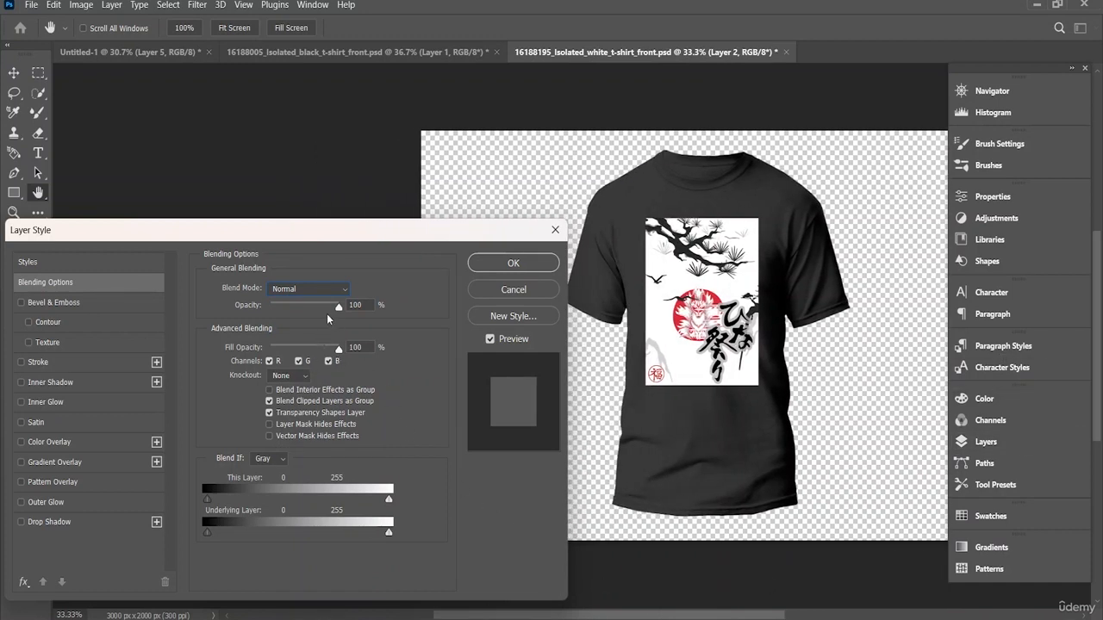
pyautogui.click(309, 289)
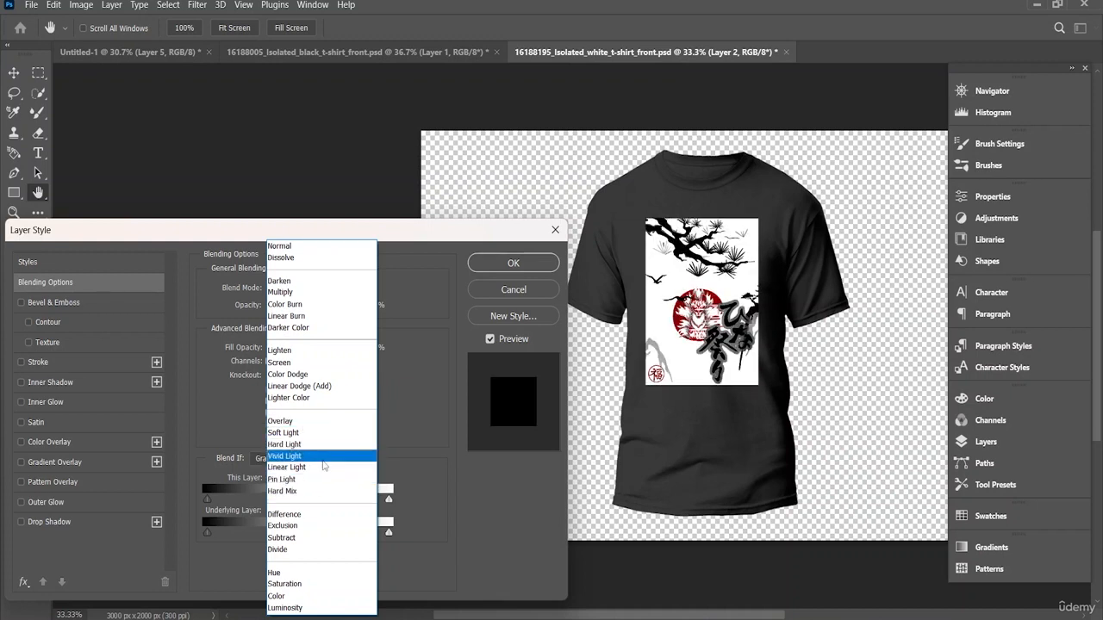
pyautogui.click(279, 421)
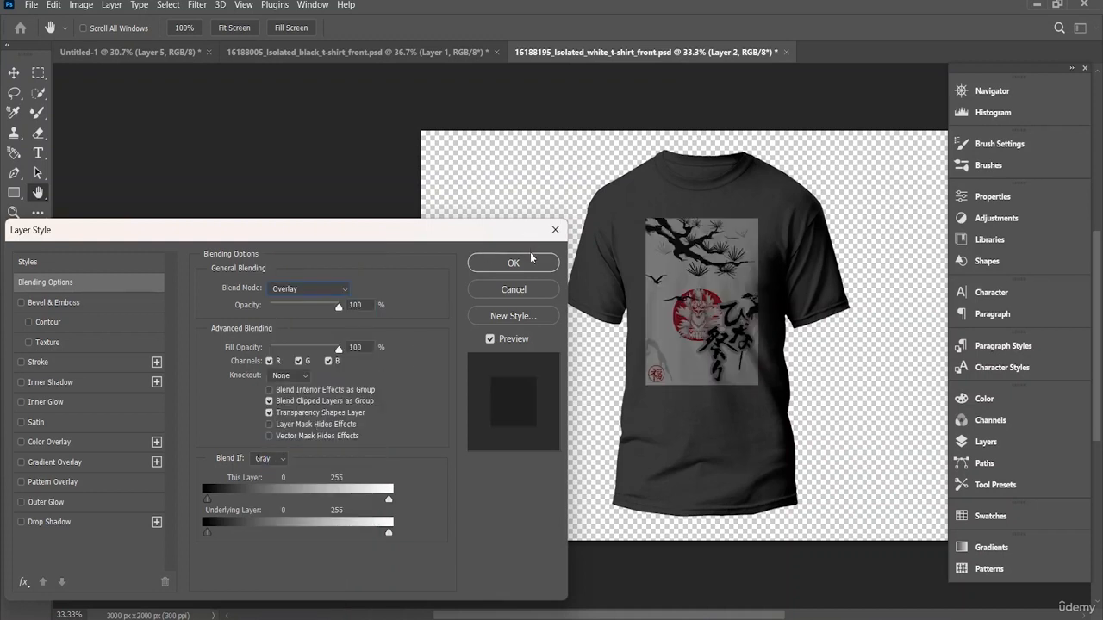
pyautogui.click(555, 230)
# Step: Compare the fox design on the white T-shirt mockup with its version on the dark T-shirt mockup
pyautogui.click(478, 54)
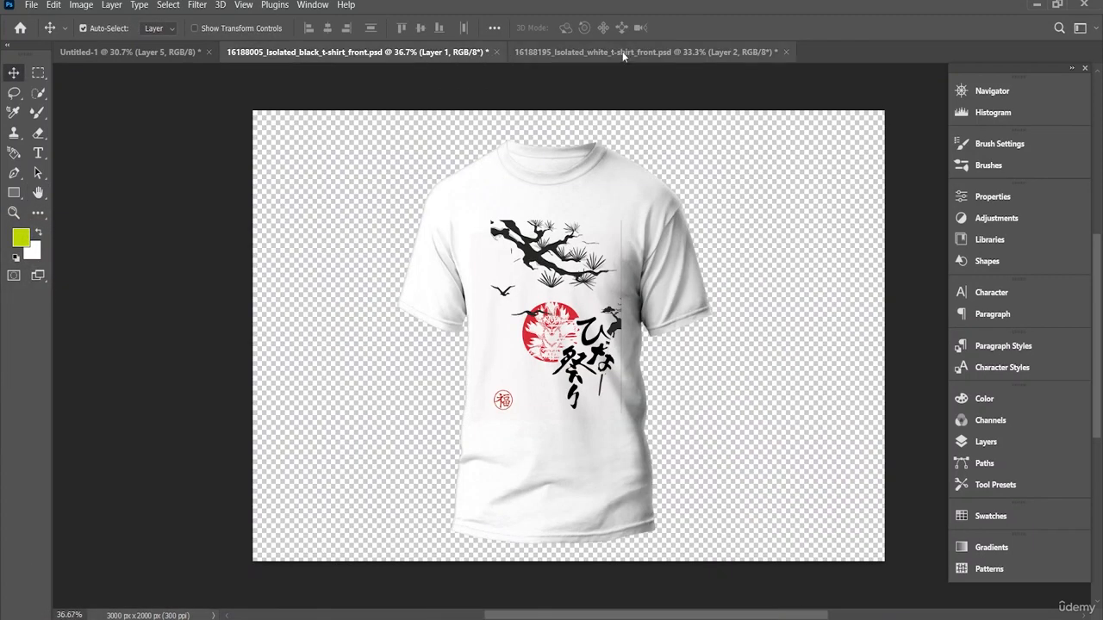
pyautogui.click(623, 54)
pyautogui.click(435, 53)
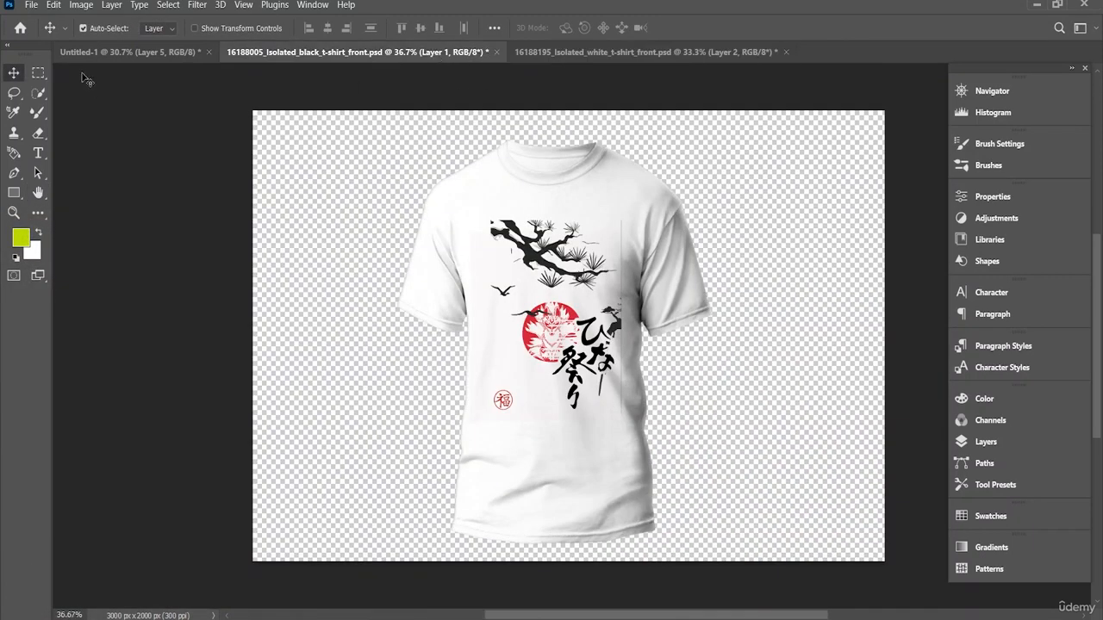
pyautogui.click(128, 53)
pyautogui.click(324, 52)
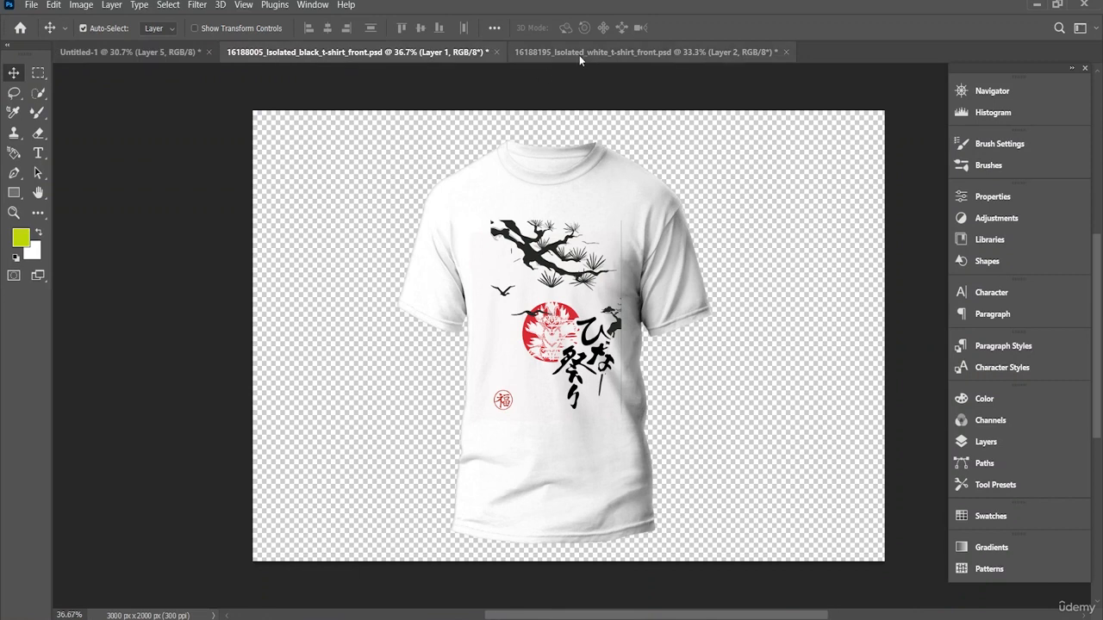
pyautogui.click(577, 54)
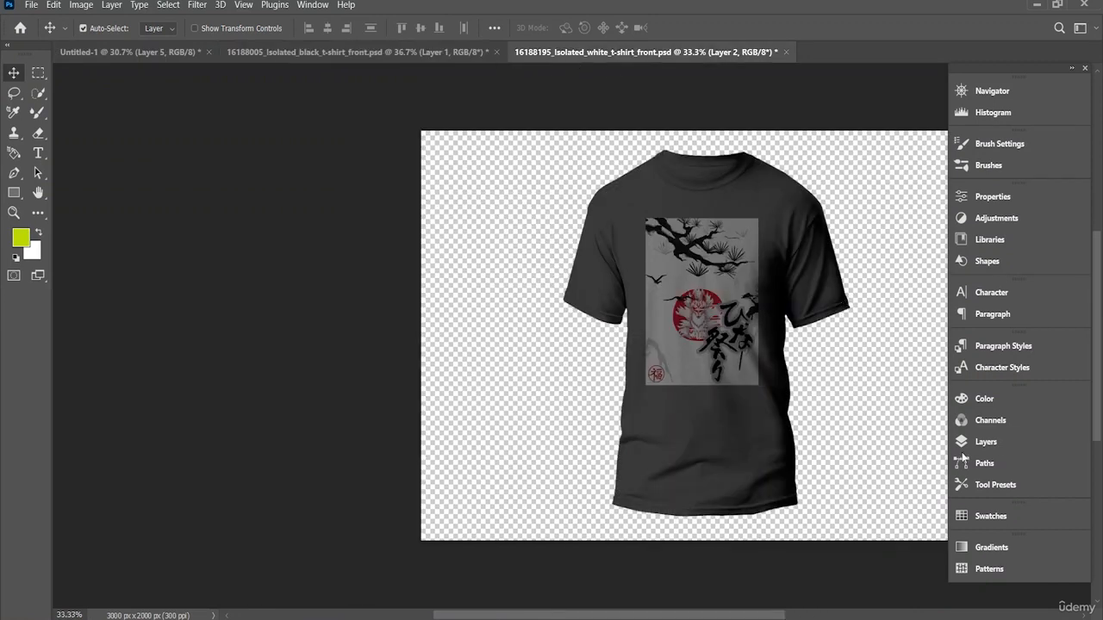
# Step: Reorder the layers so that Layer 2 is below T-SHIRT and Layer 1 with the JAPAN artwork is on top
pyautogui.click(995, 446)
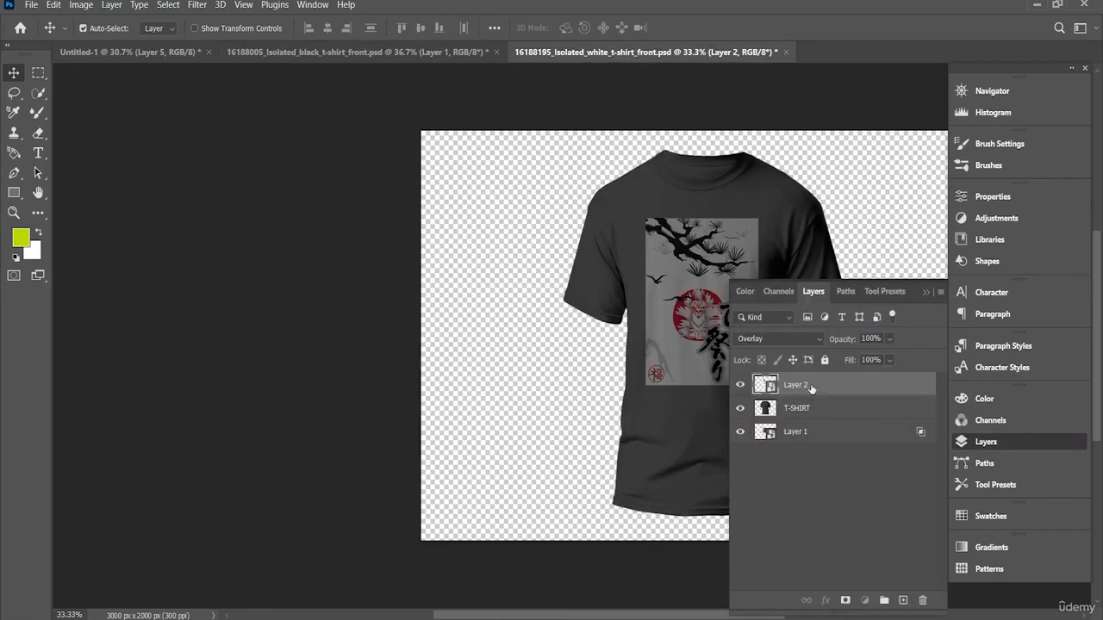
pyautogui.moveTo(802, 432); pyautogui.dragTo(823, 456)
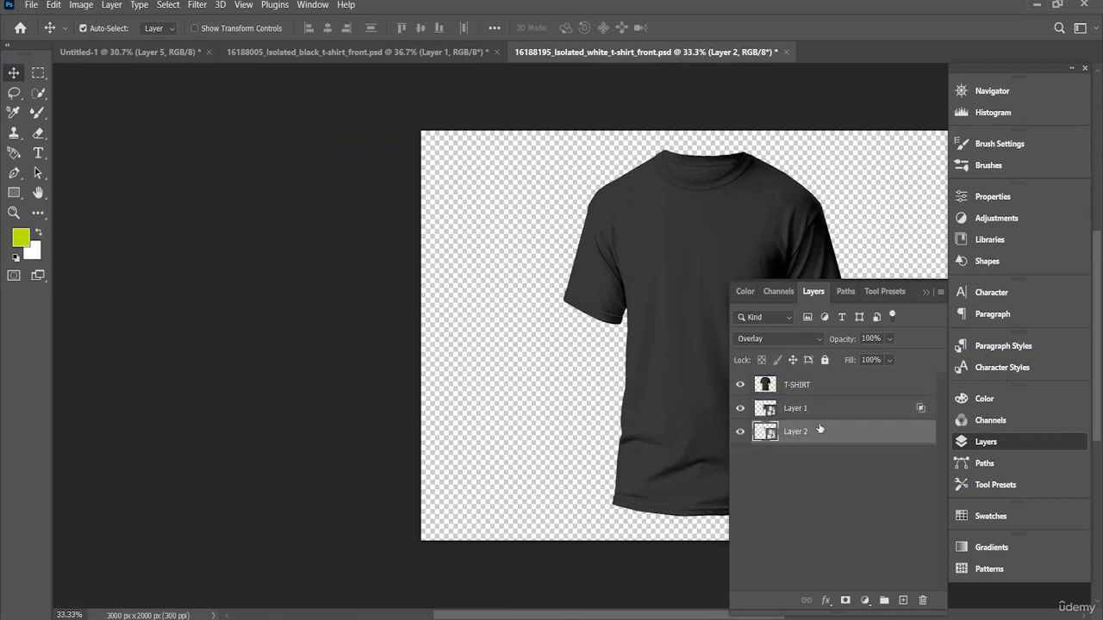
pyautogui.moveTo(826, 392); pyautogui.dragTo(836, 368)
pyautogui.moveTo(812, 409); pyautogui.dragTo(823, 385)
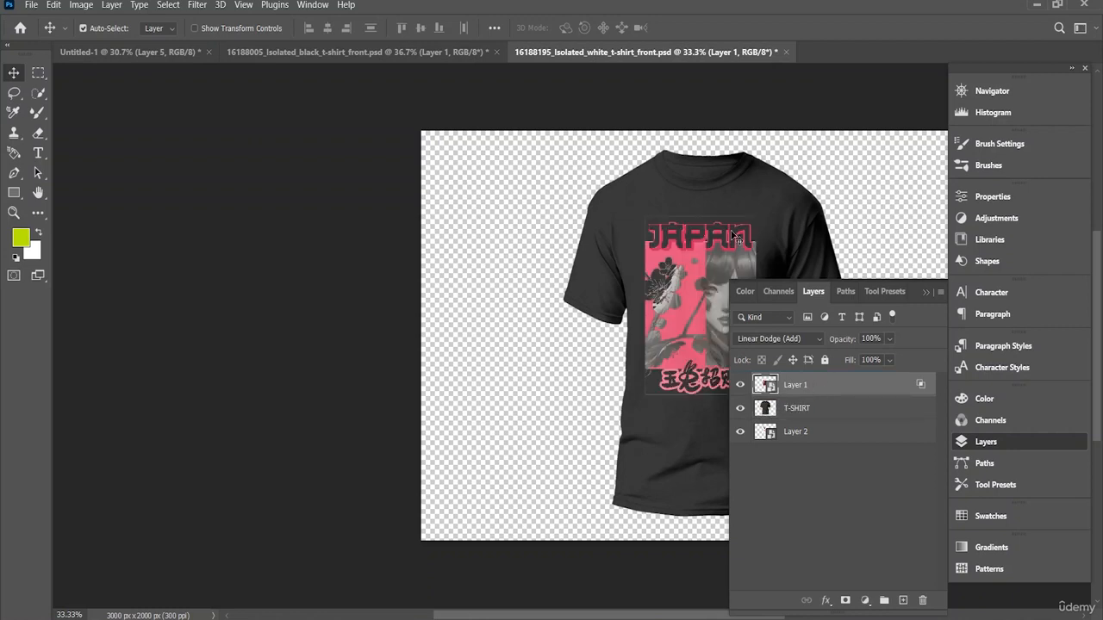